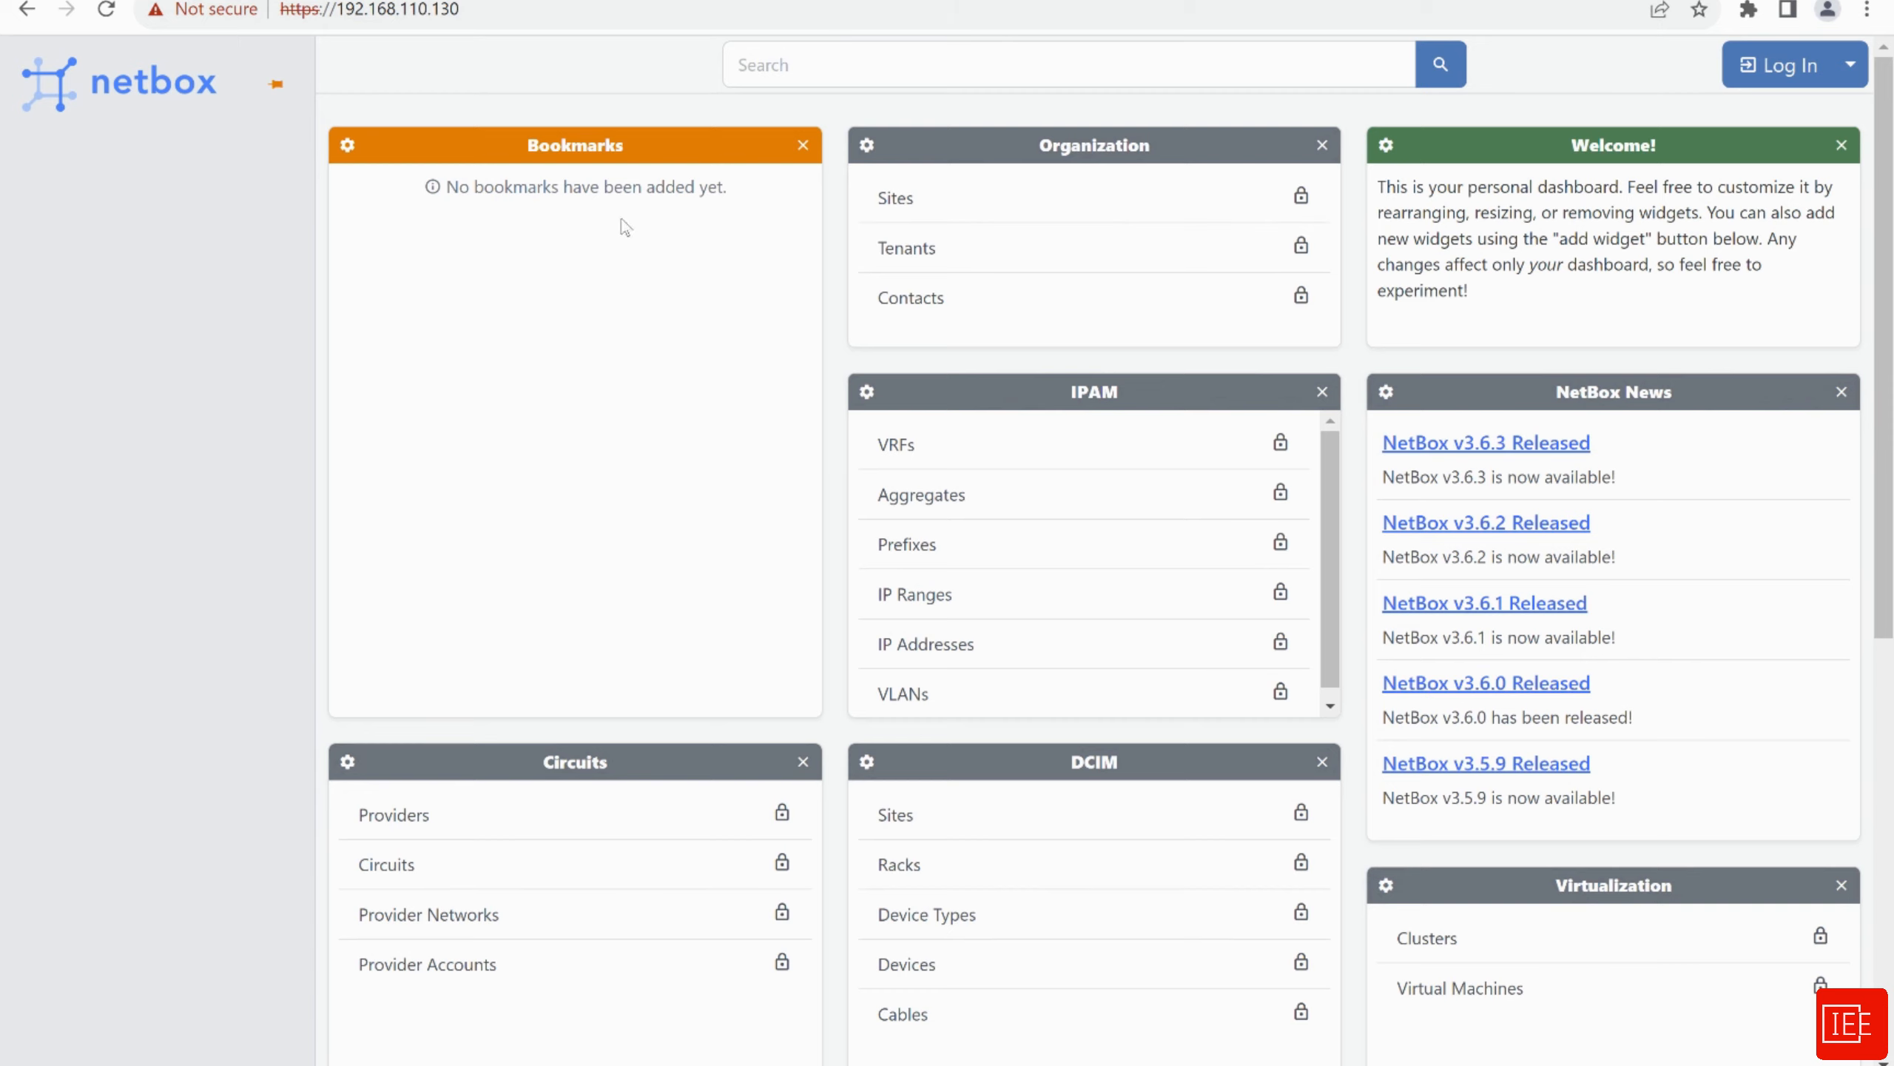
In a new tab, search Google for 'netbox documentation' and open the official NetBox Documentation site
key("ctrl+t")
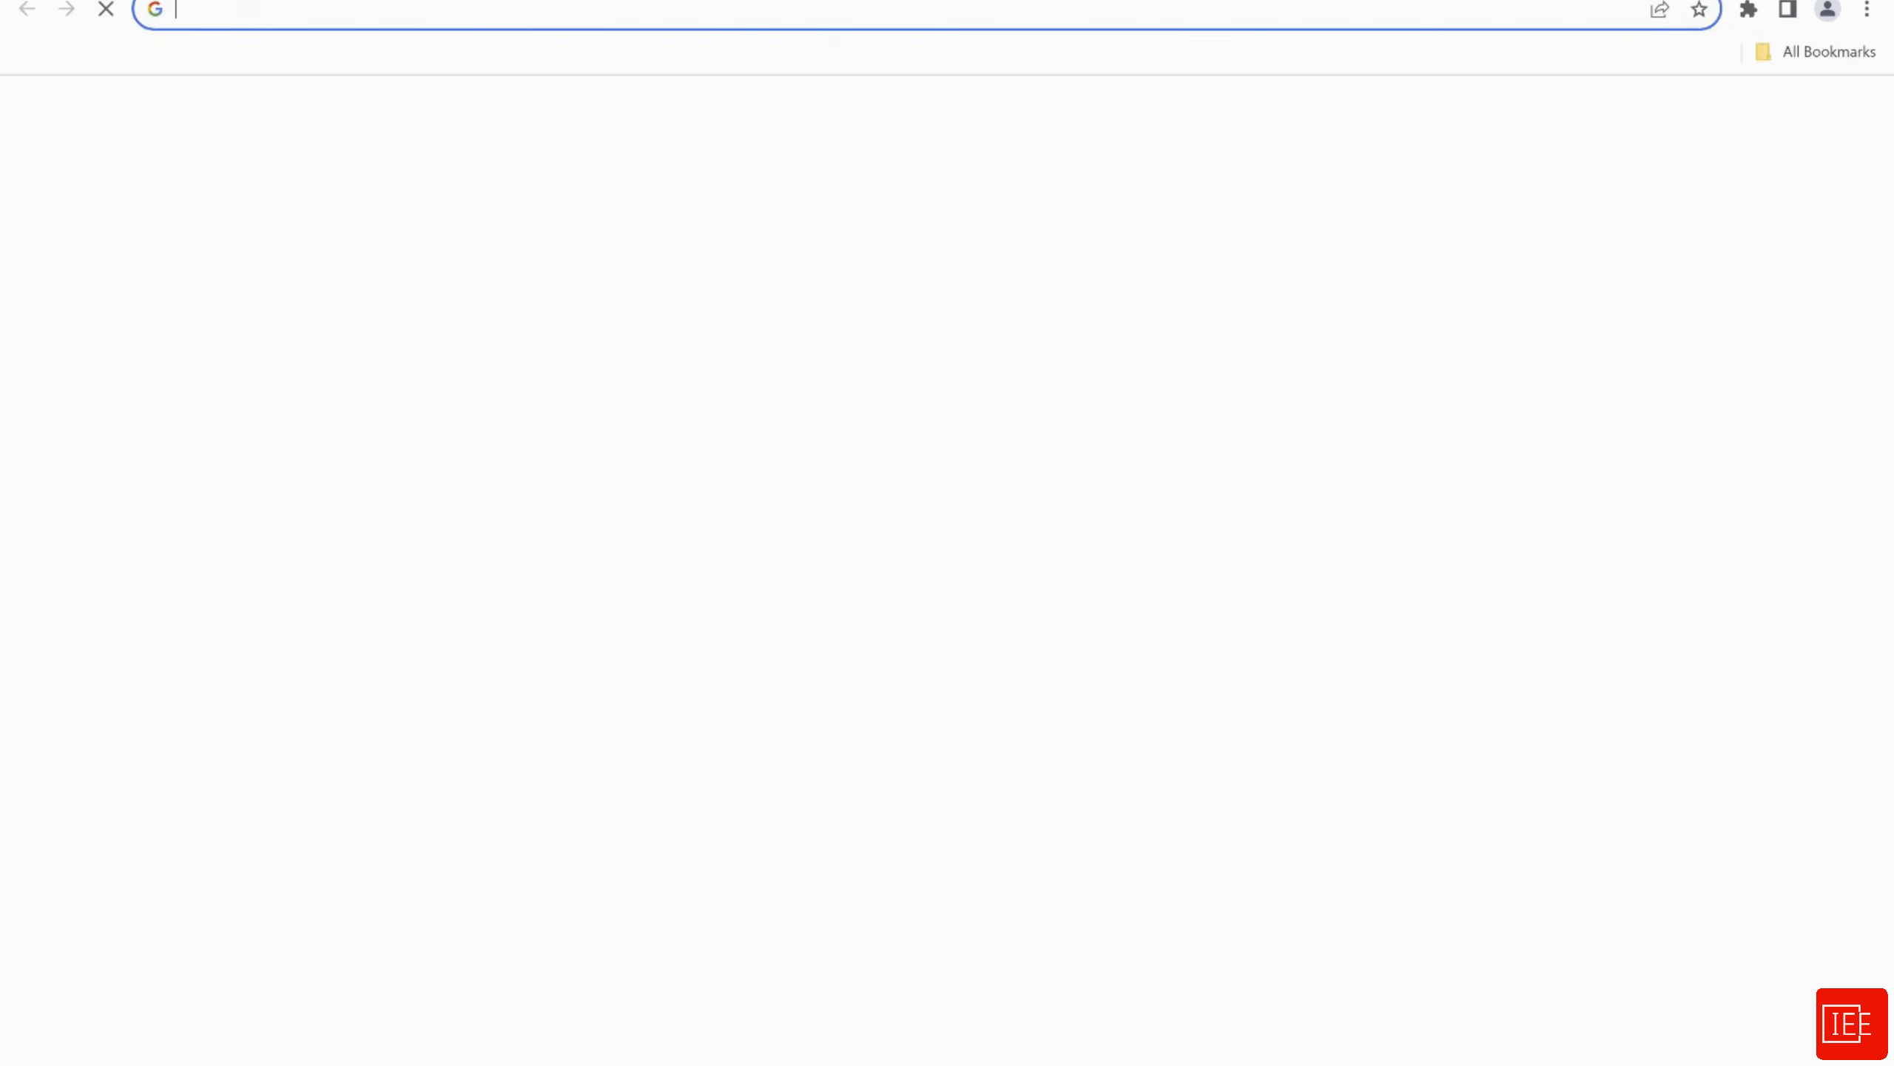
left_click(743, 597)
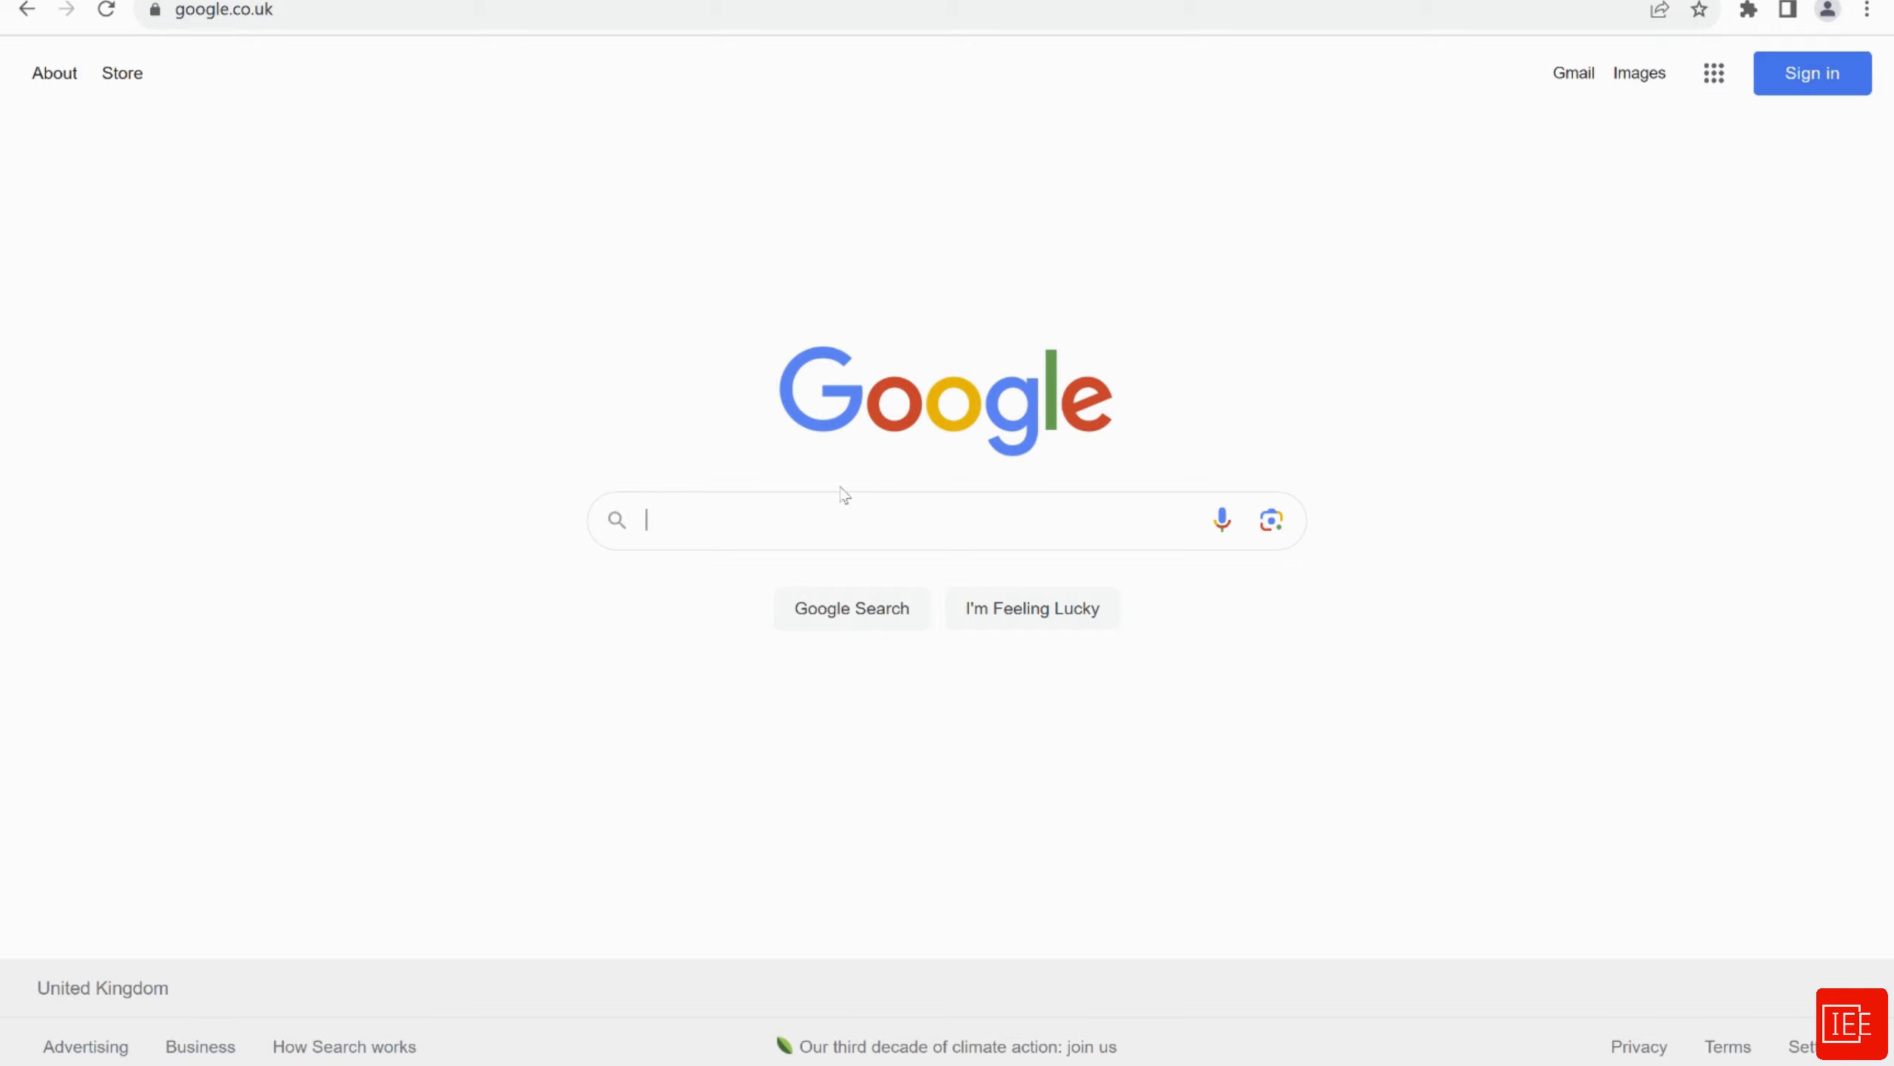
type("netbox docu")
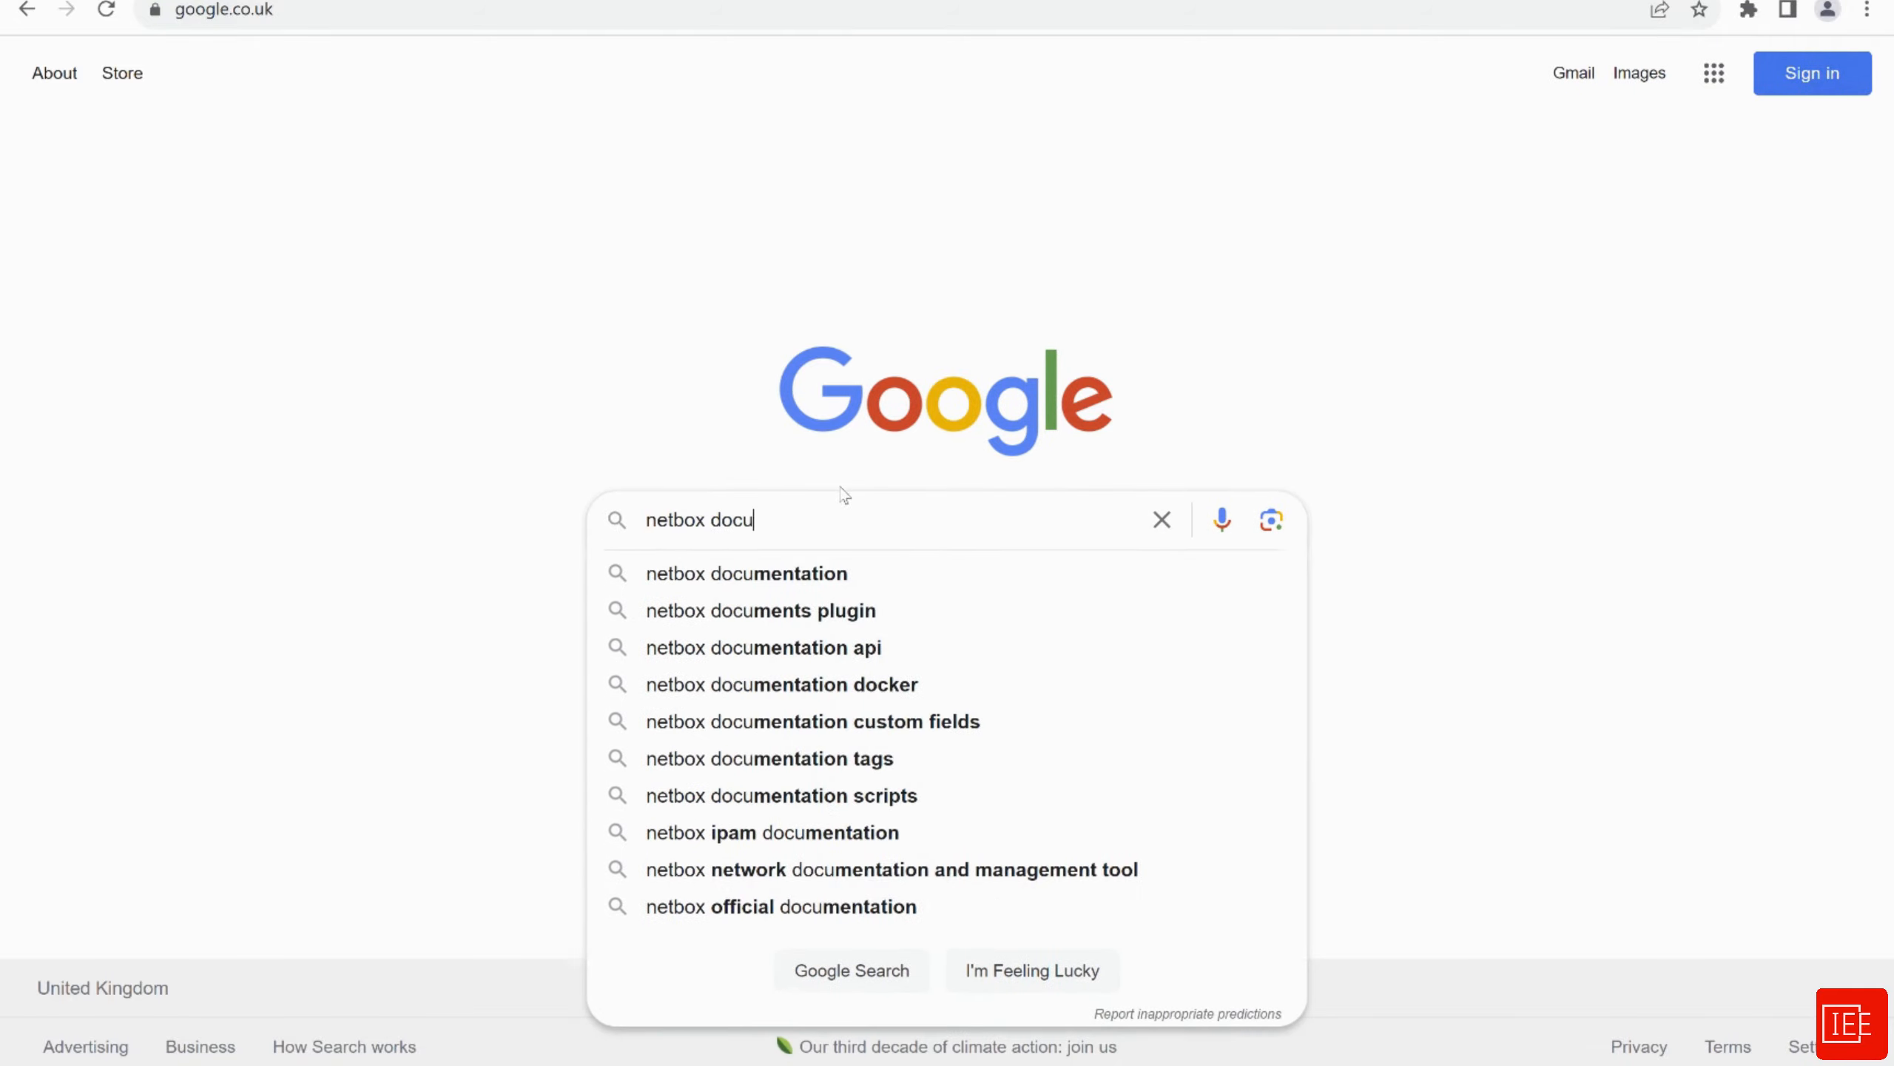
type("mentation")
key("Return")
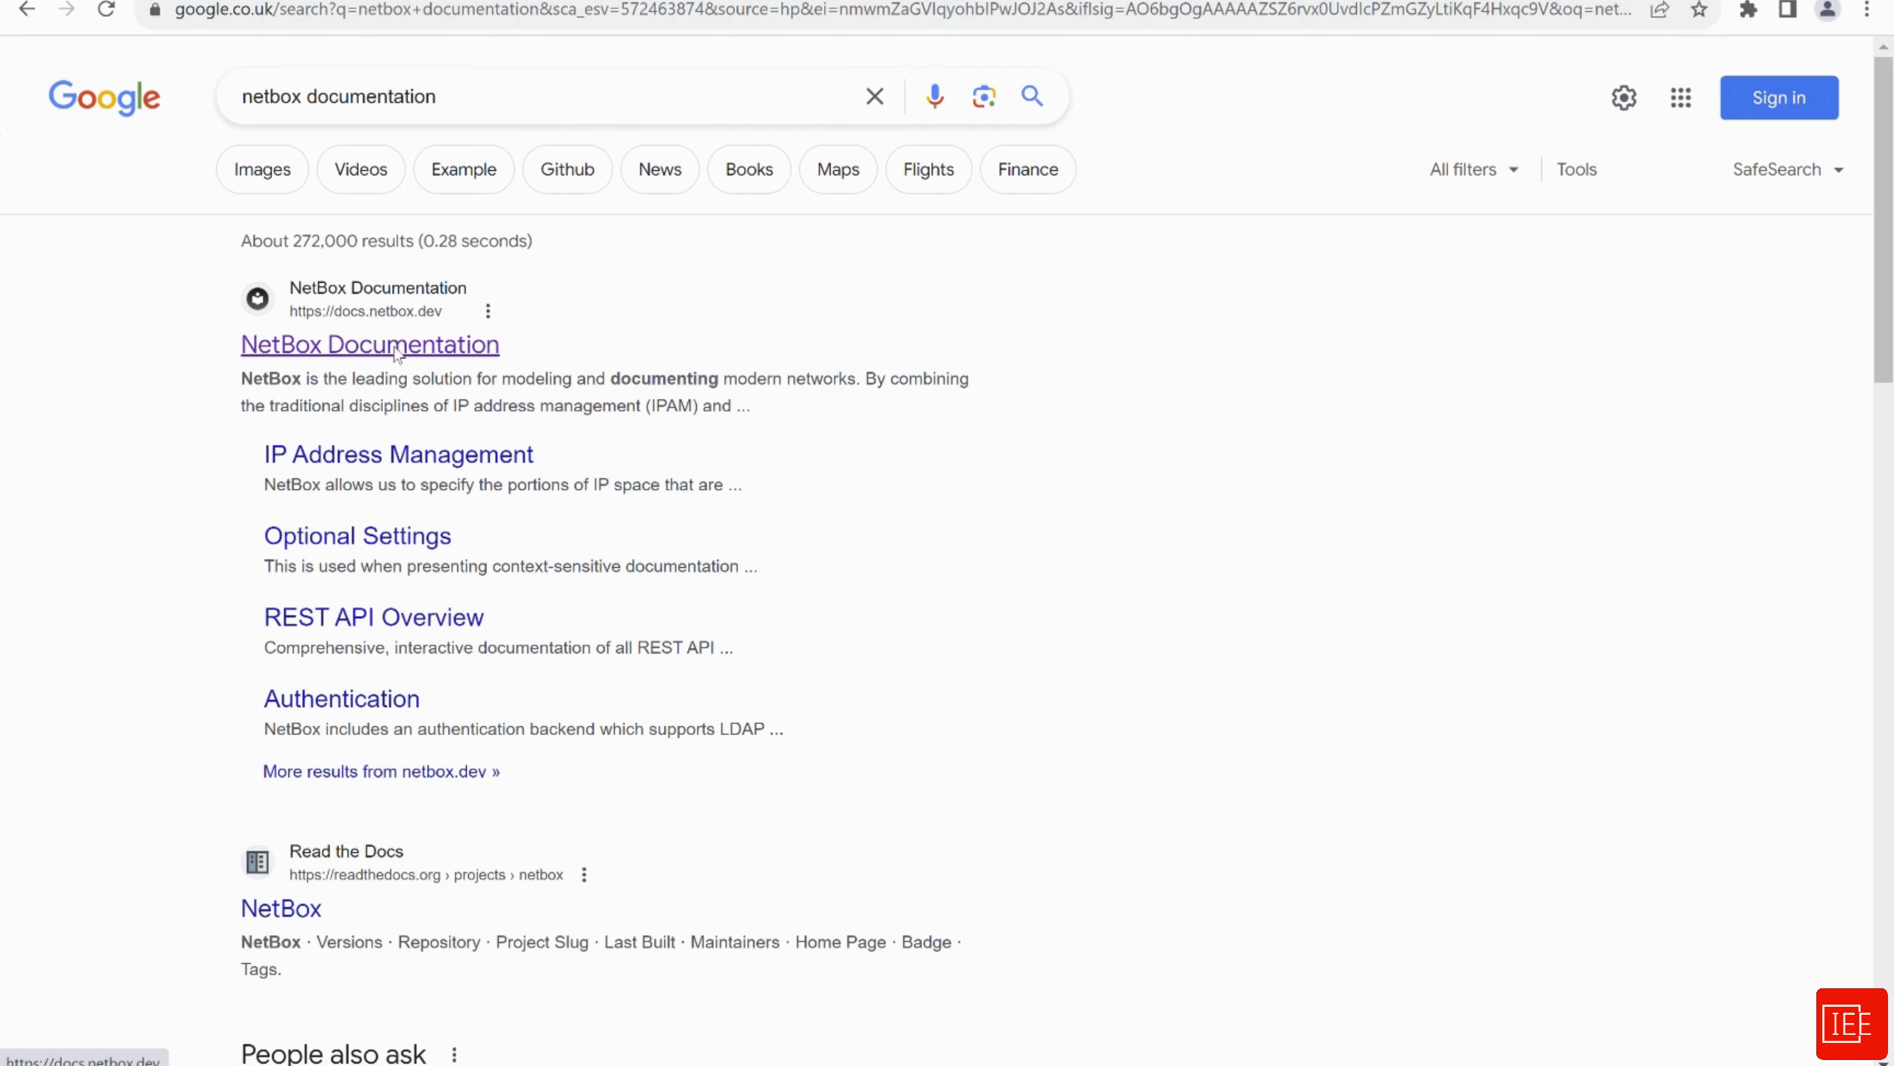
left_click(395, 347)
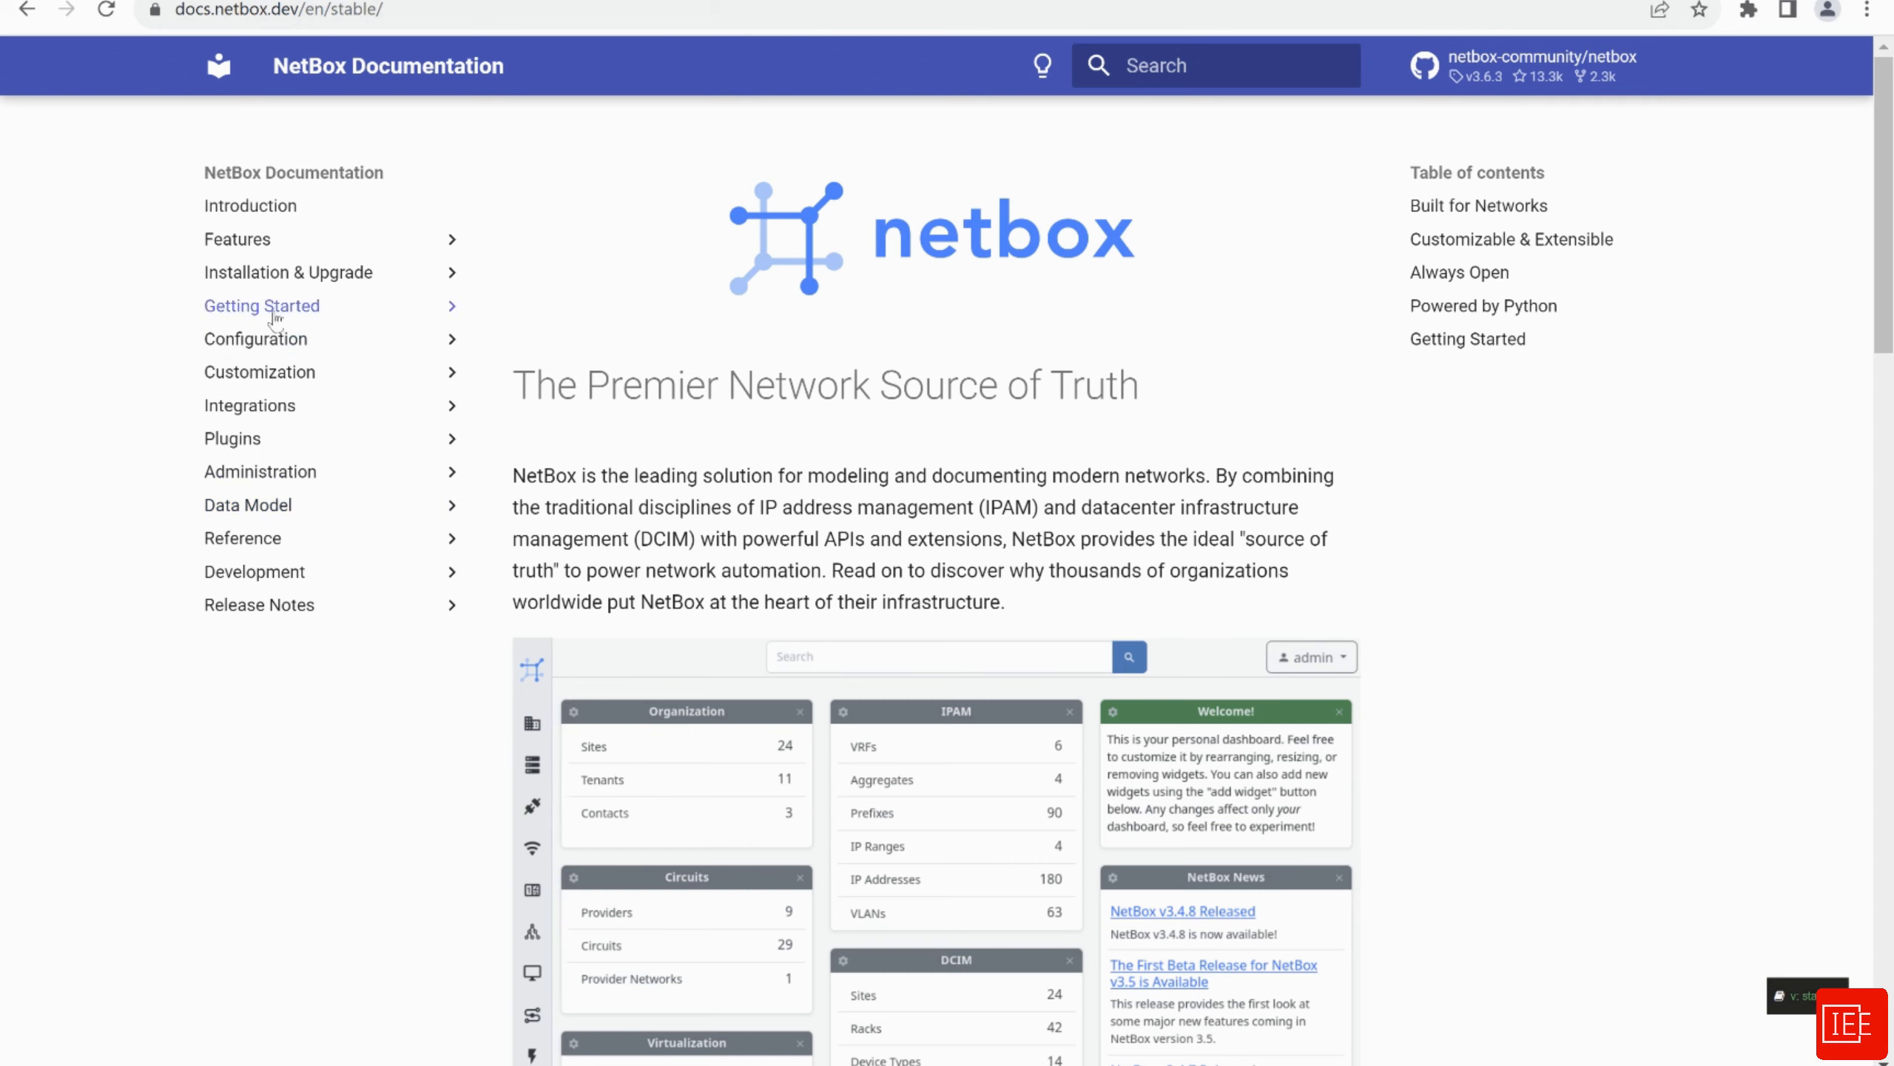
Open the Getting Started > Planning guide and scroll down to Order of Operations
left_click(288, 312)
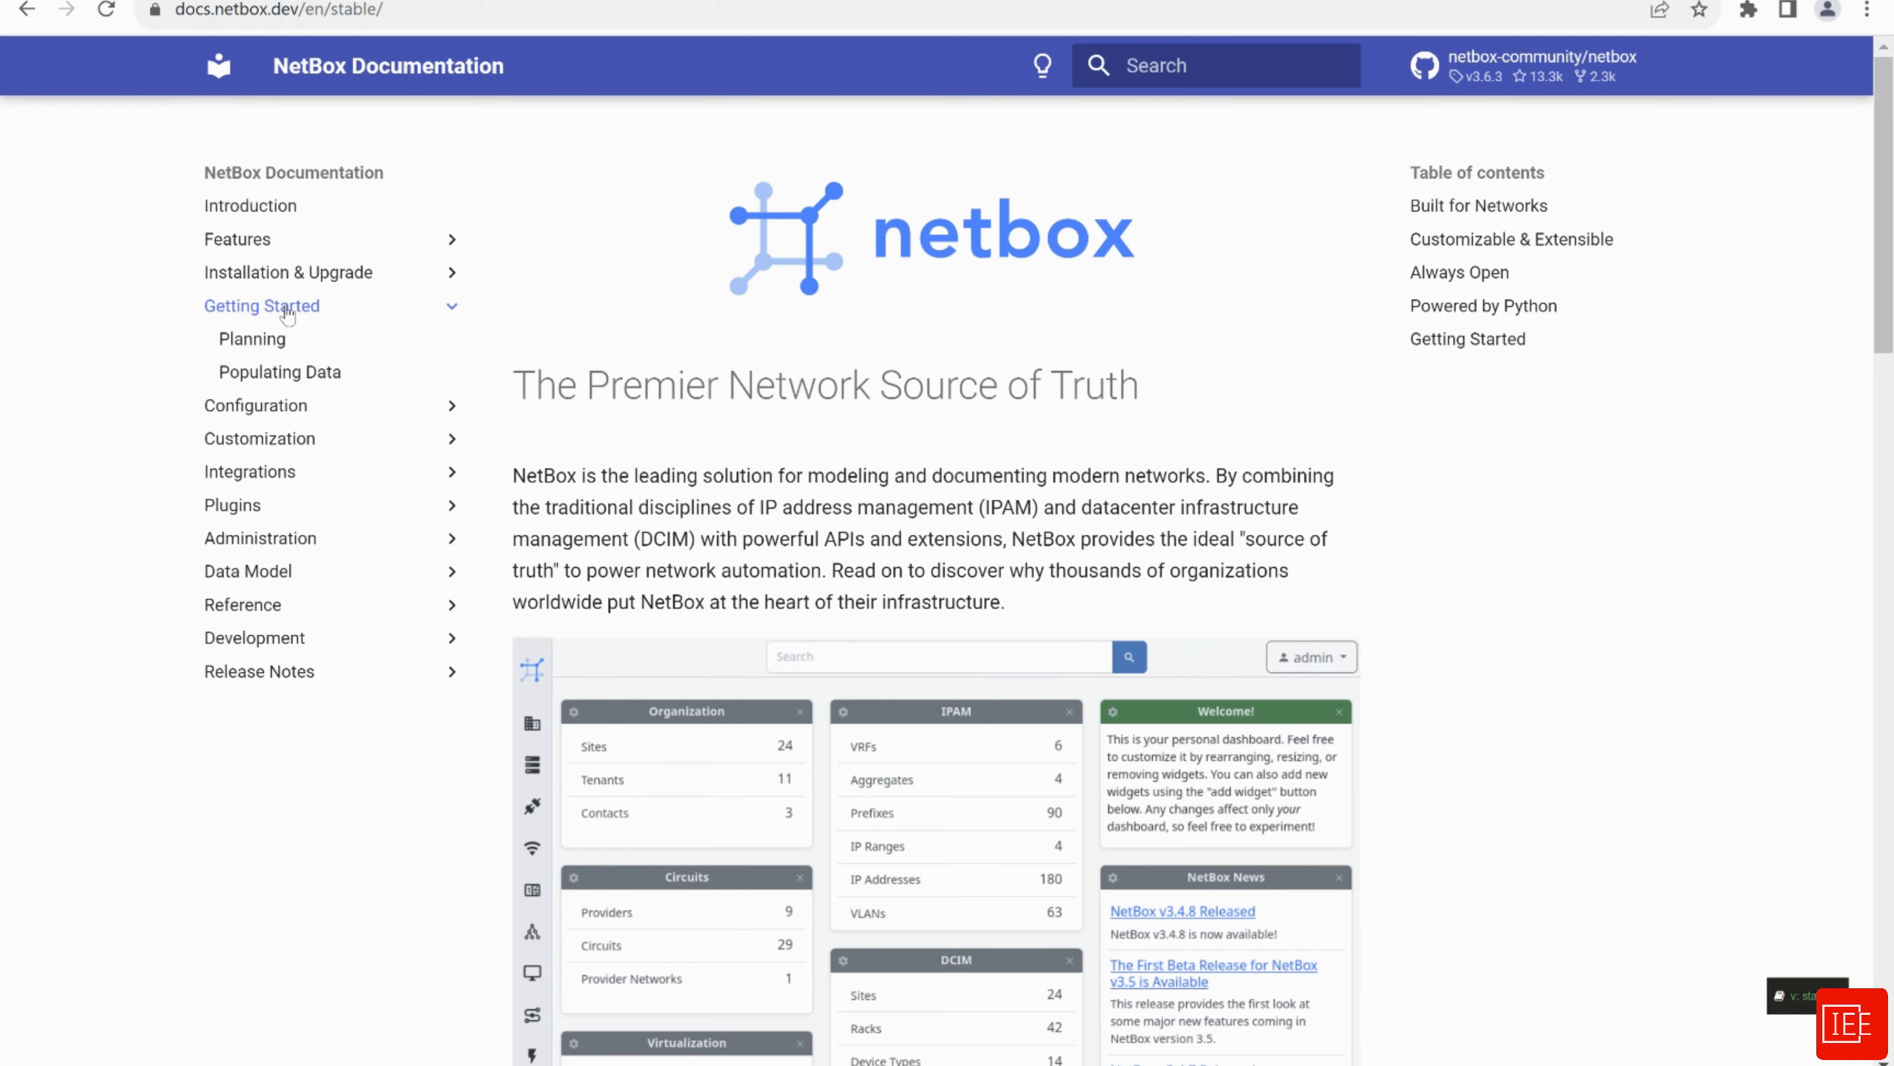
left_click(254, 341)
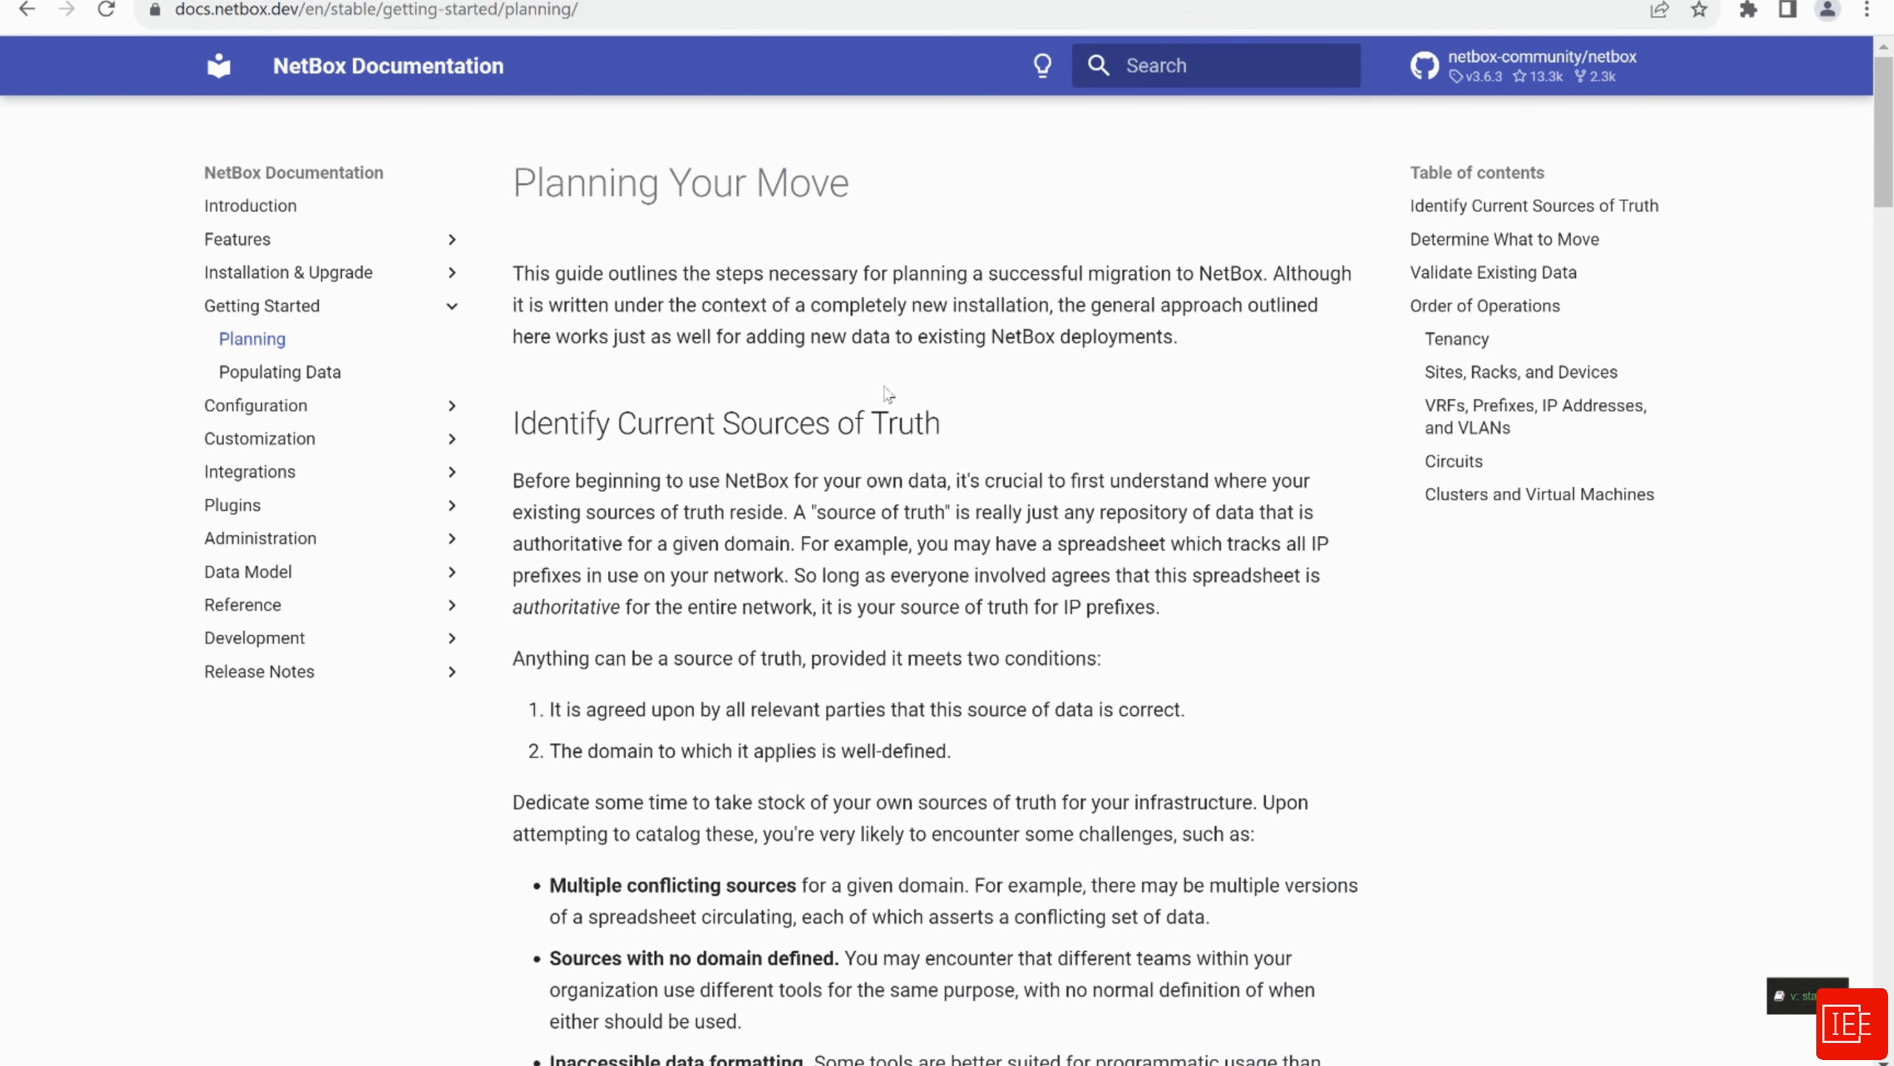
scroll(947, 507, "down", 7)
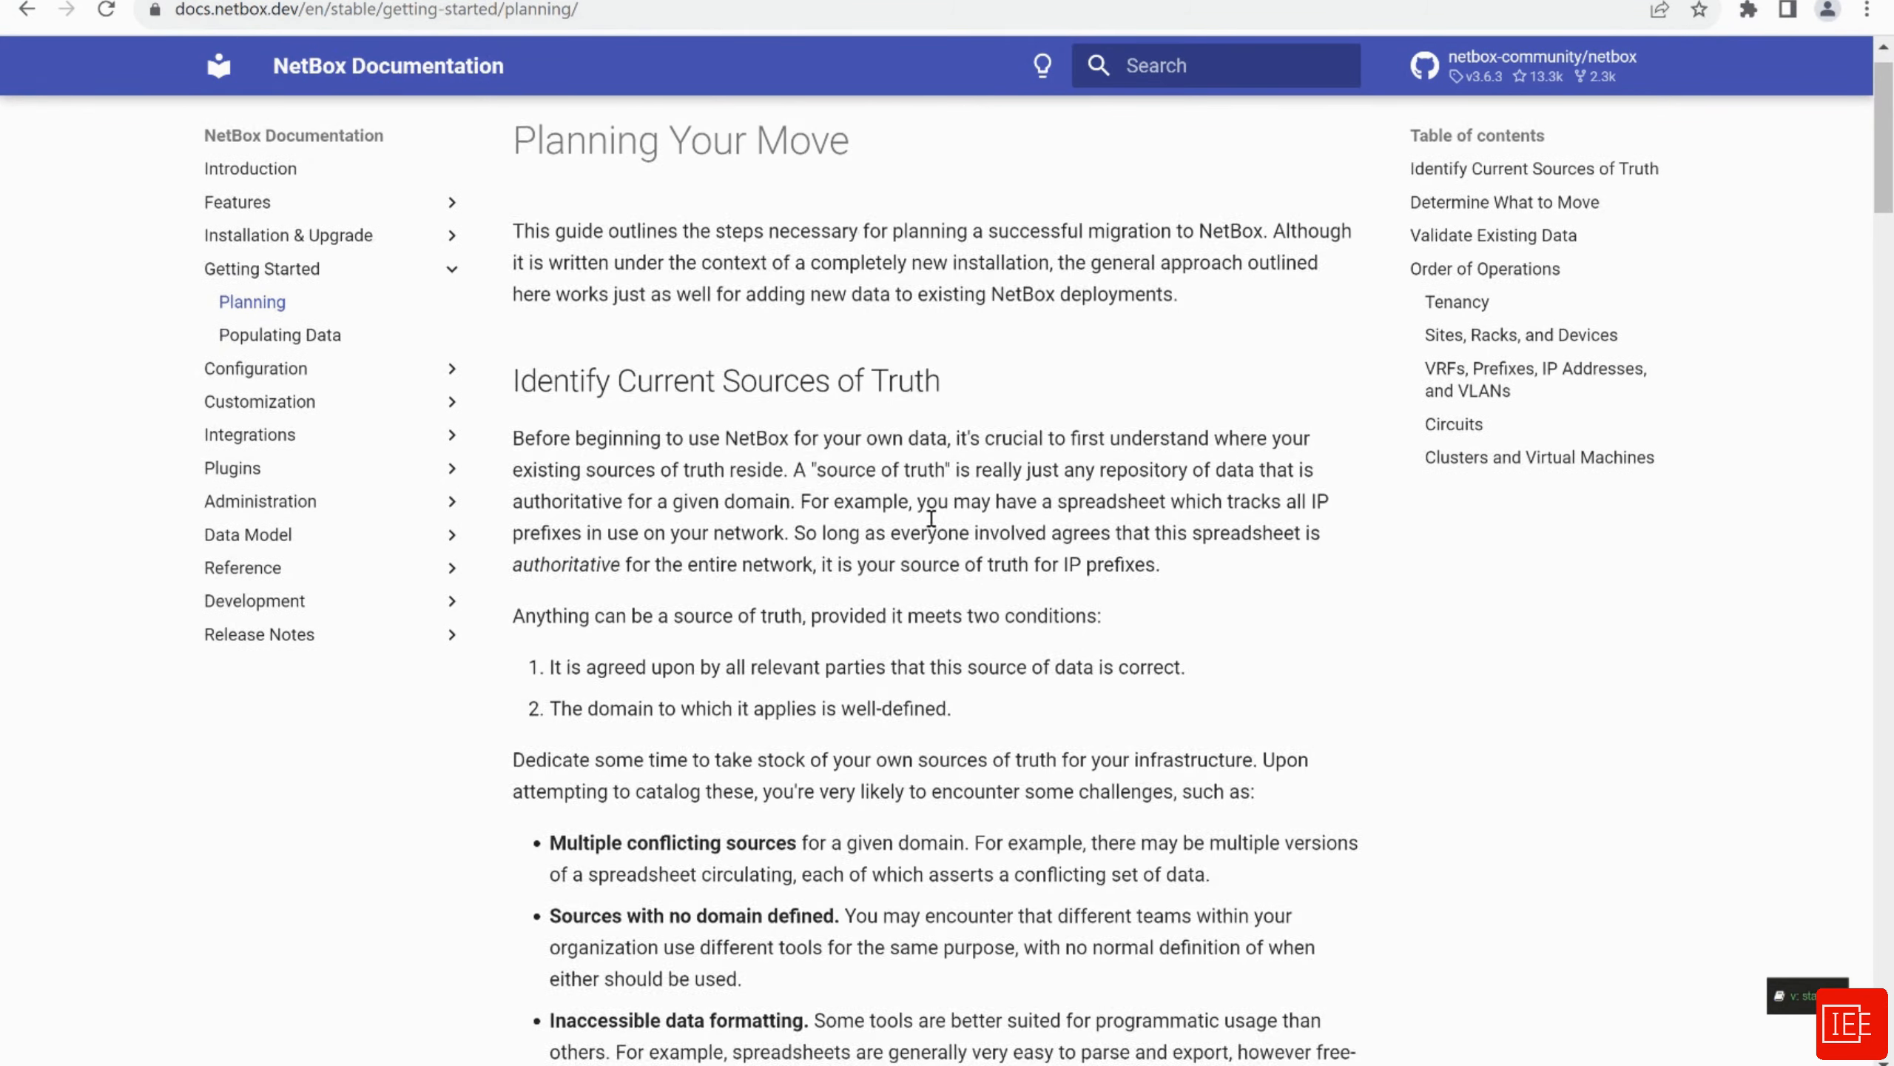
scroll(932, 517, "down", 20)
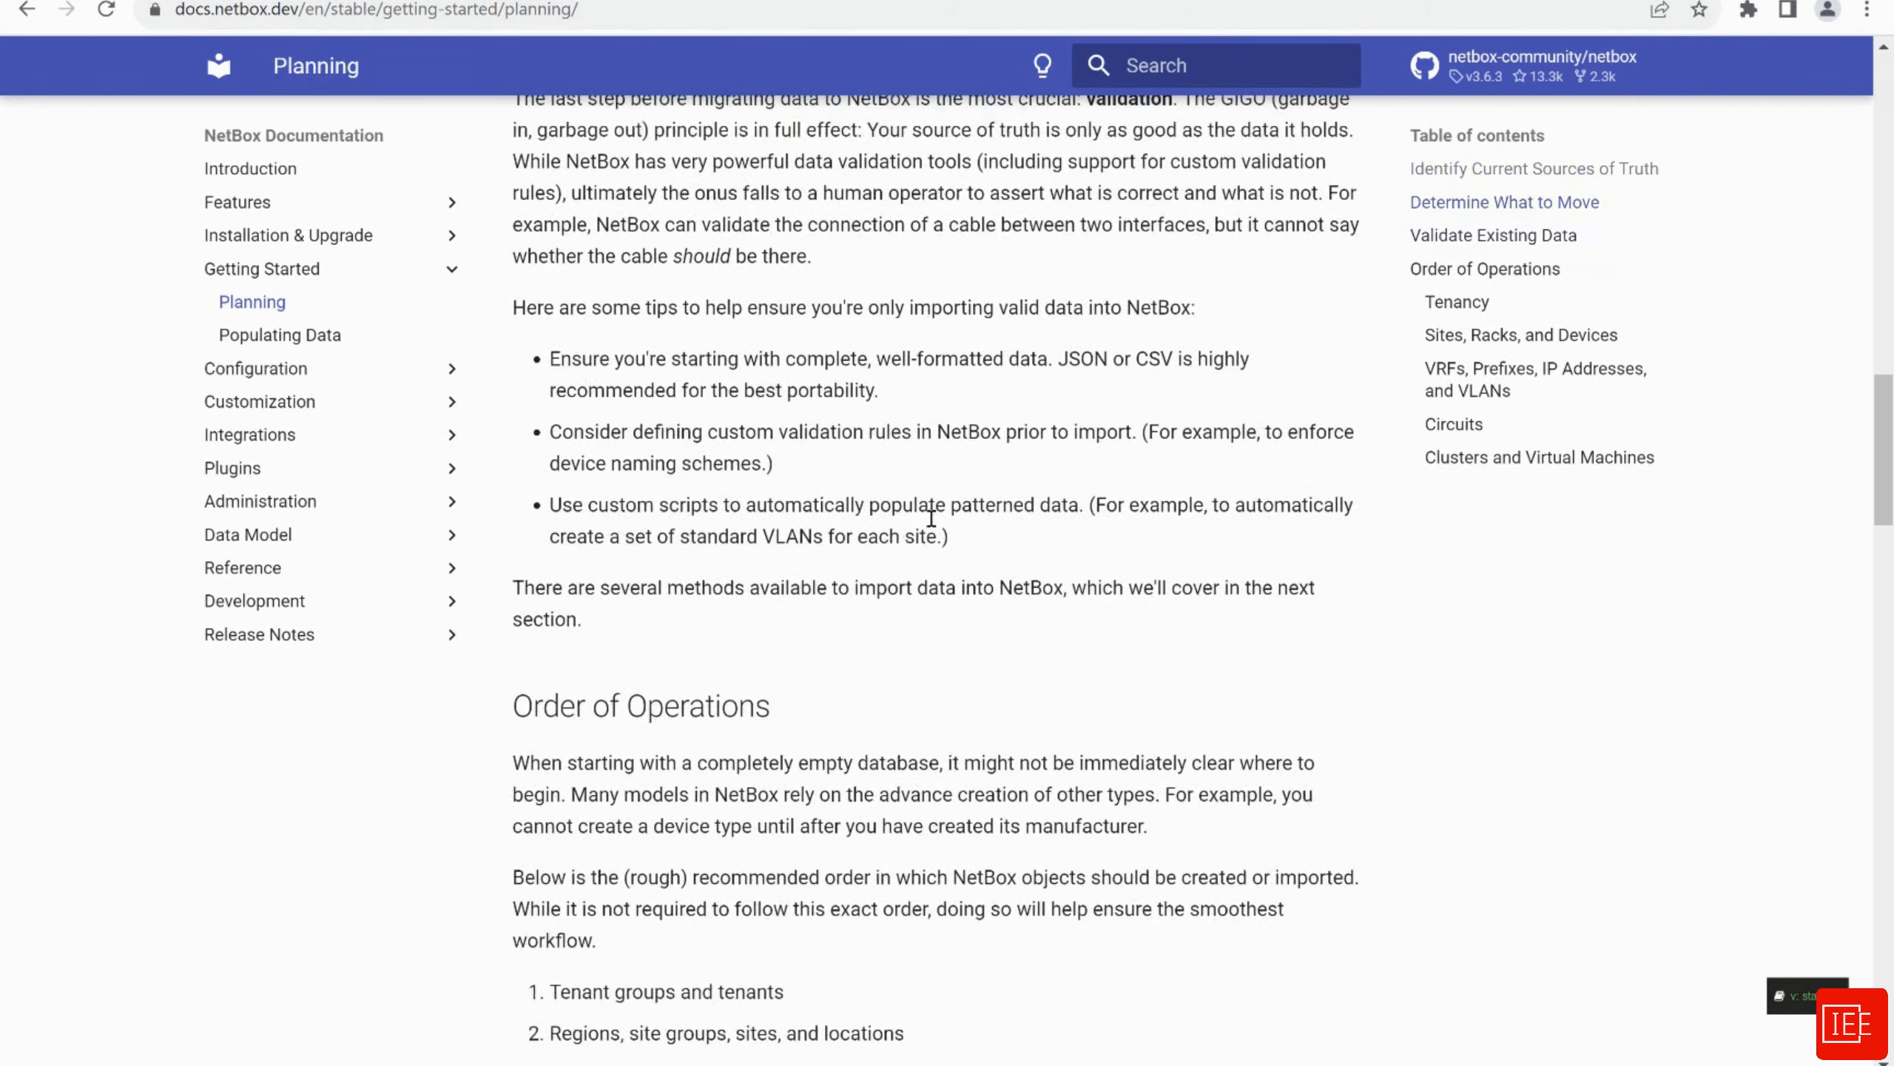
scroll(826, 452, "down", 3)
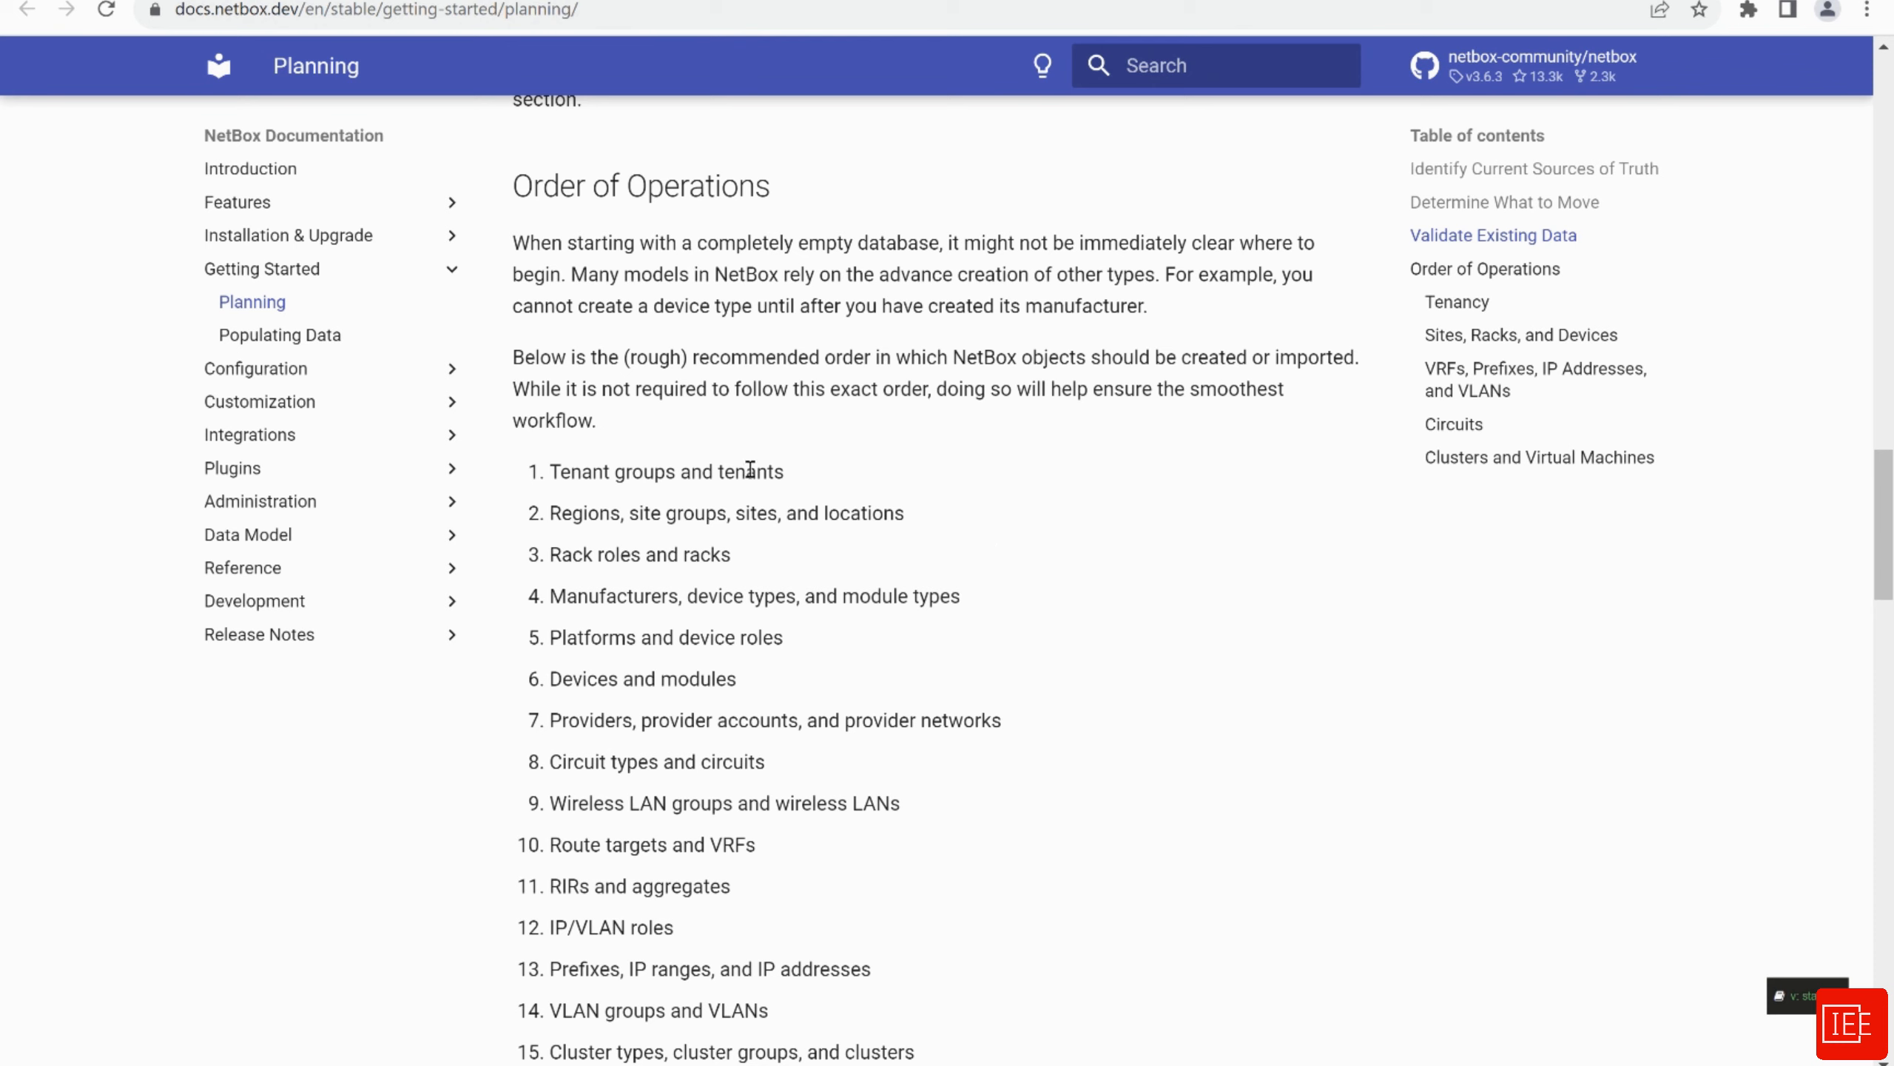
Highlight tenants, sites and device in the Order of Operations list, then the whole 16-item list
double_click(743, 470)
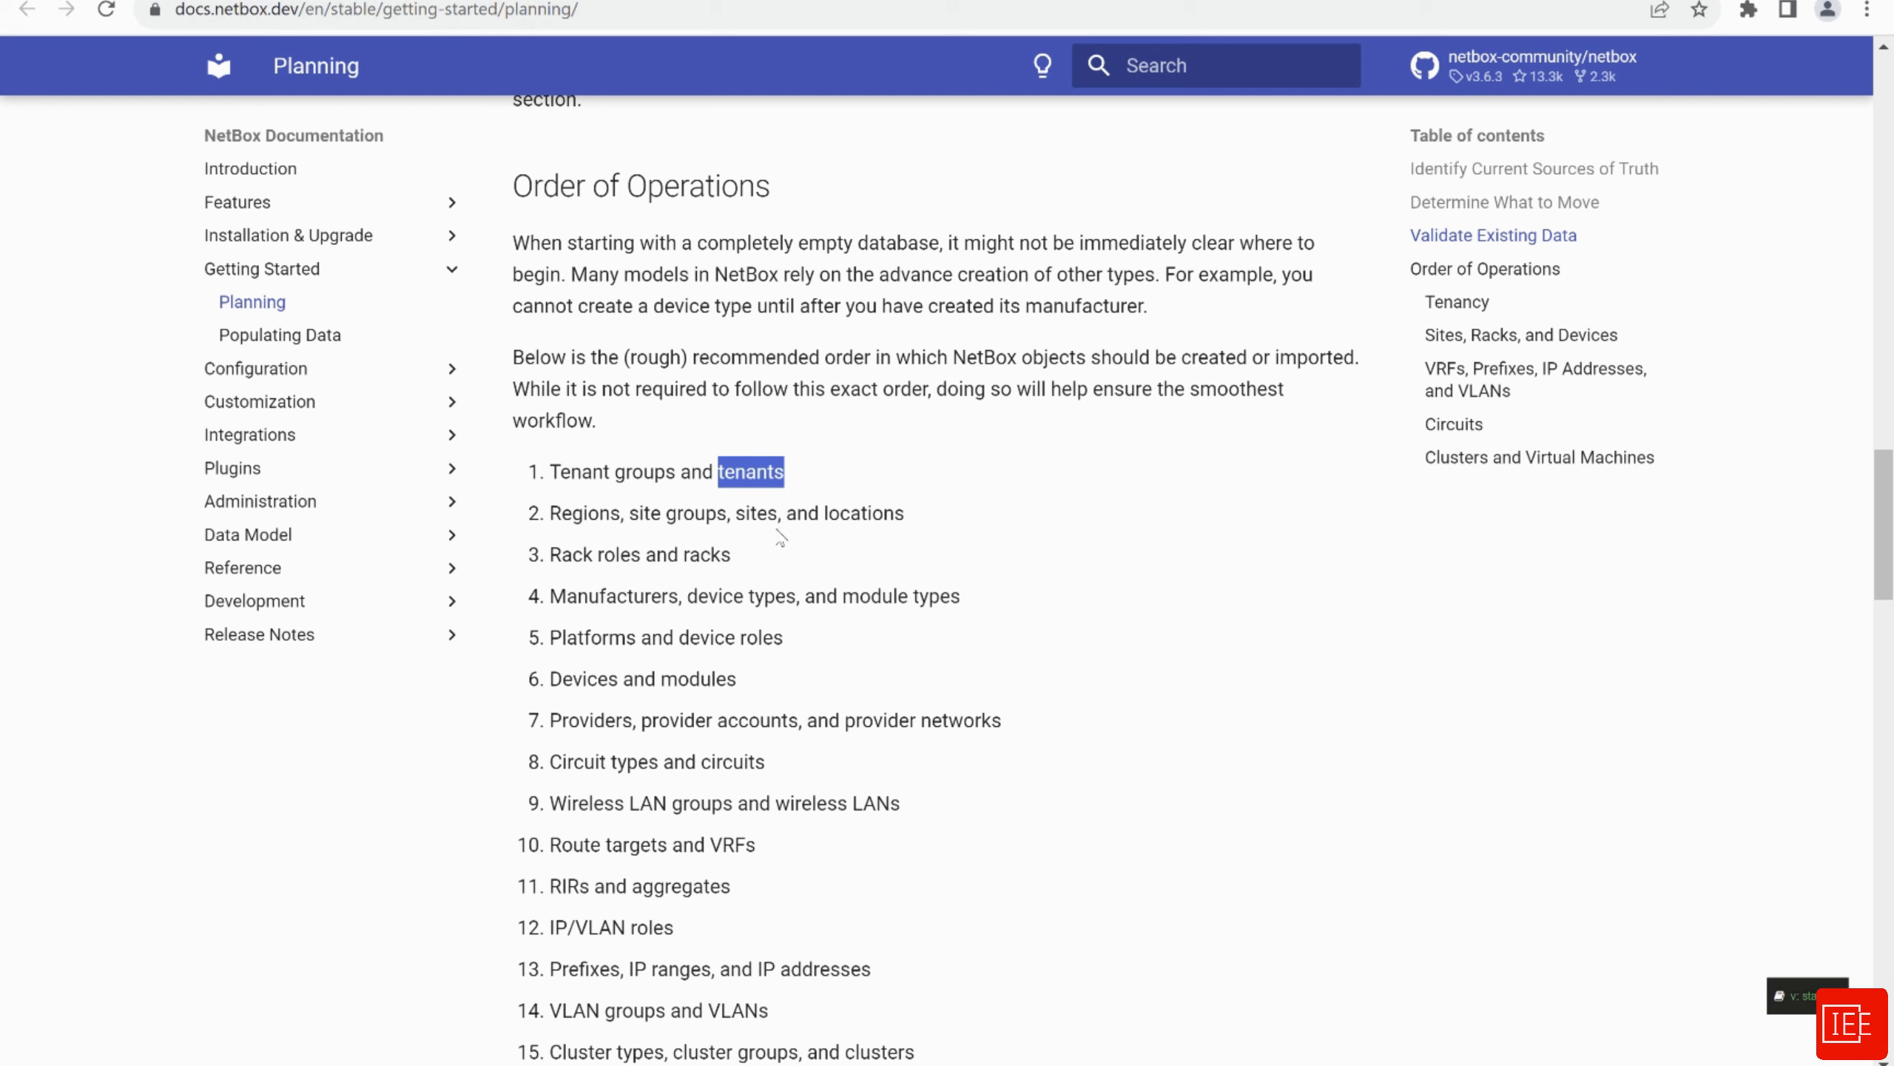
left_click(765, 512)
double_click(765, 512)
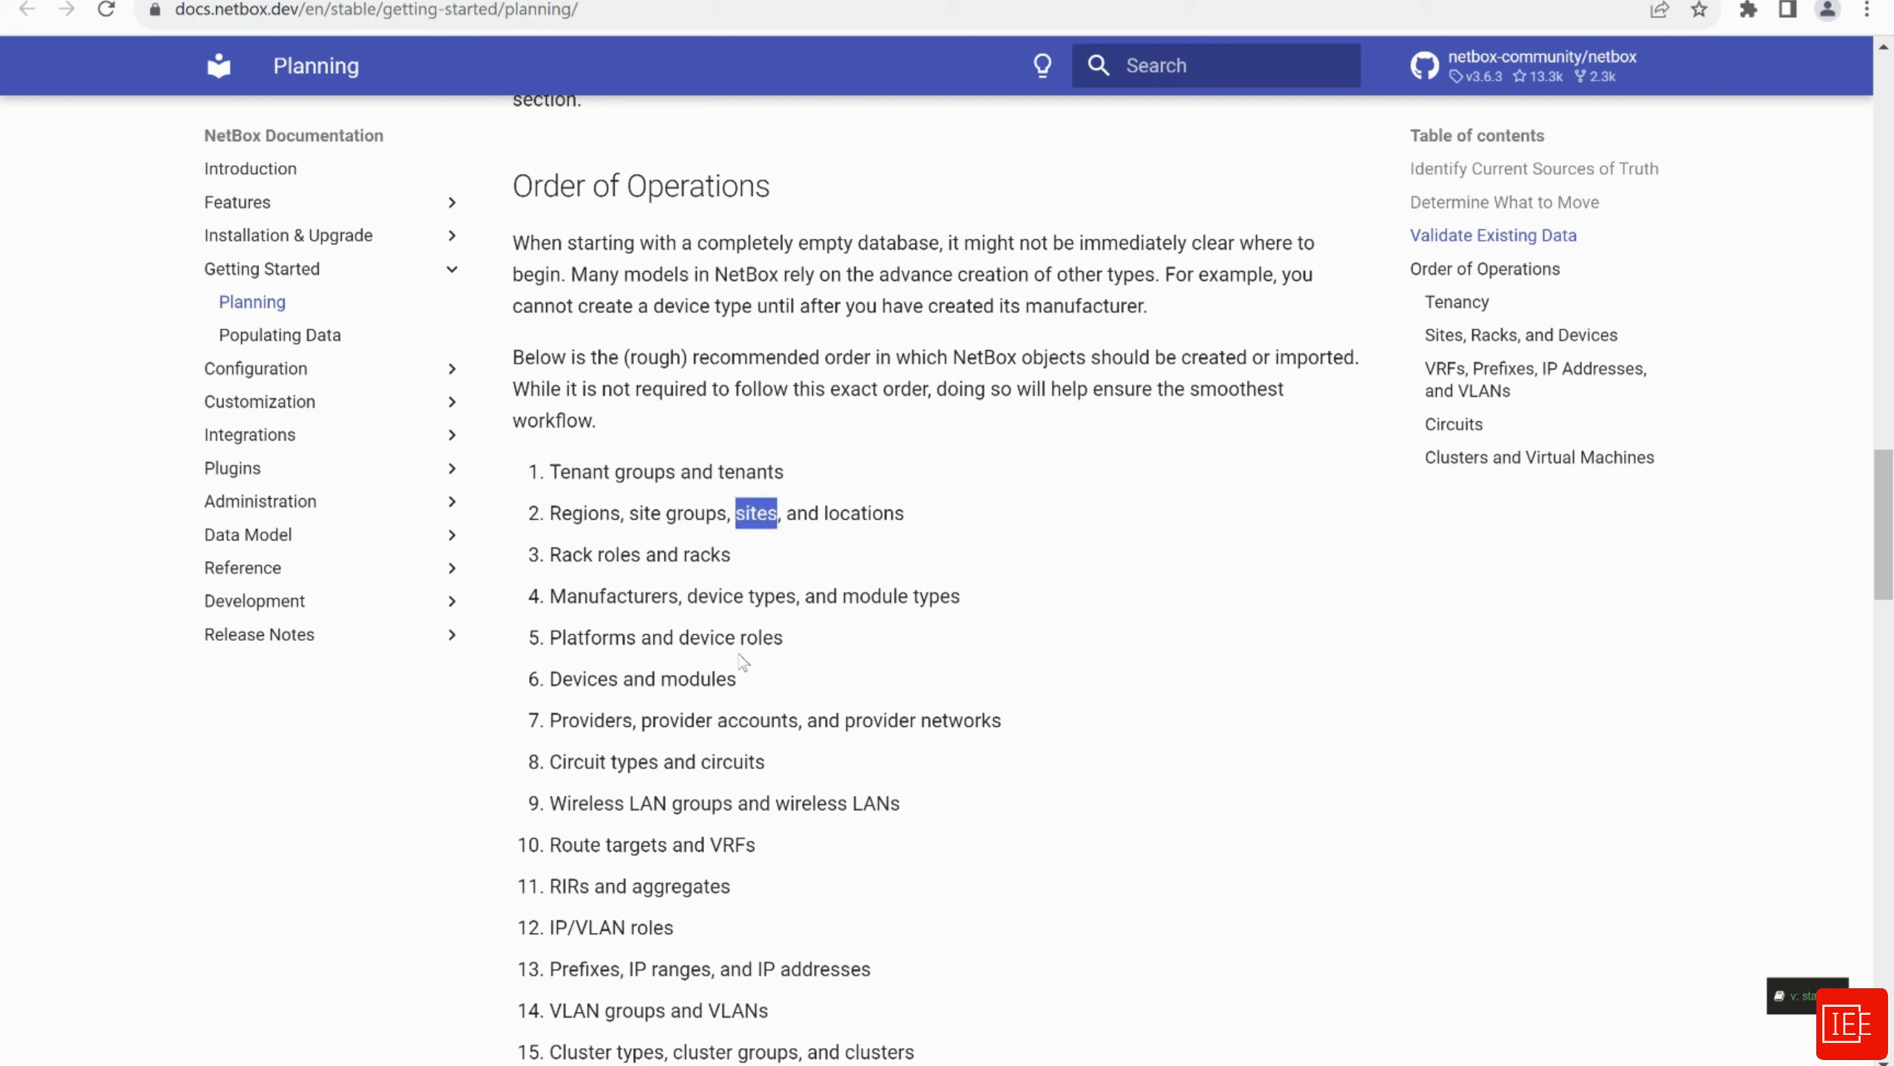
double_click(727, 639)
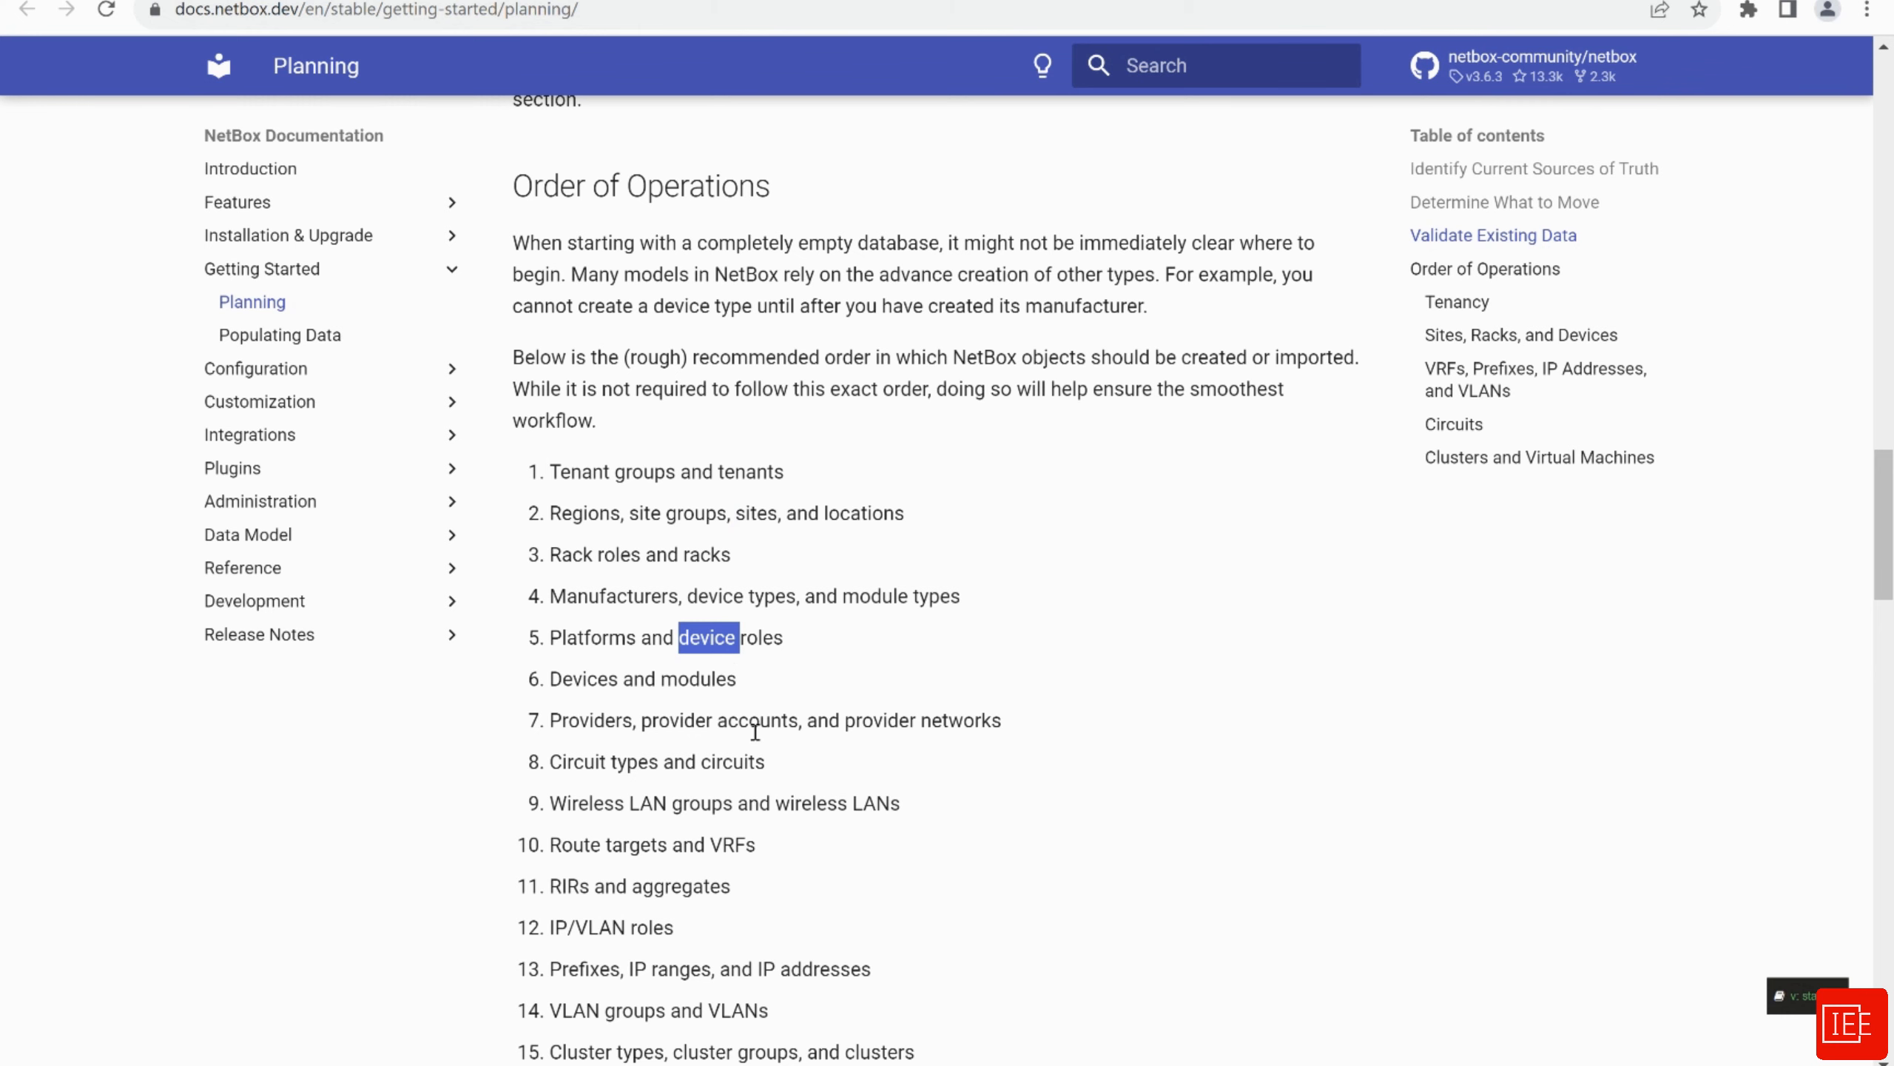
scroll(753, 727, "down", 2)
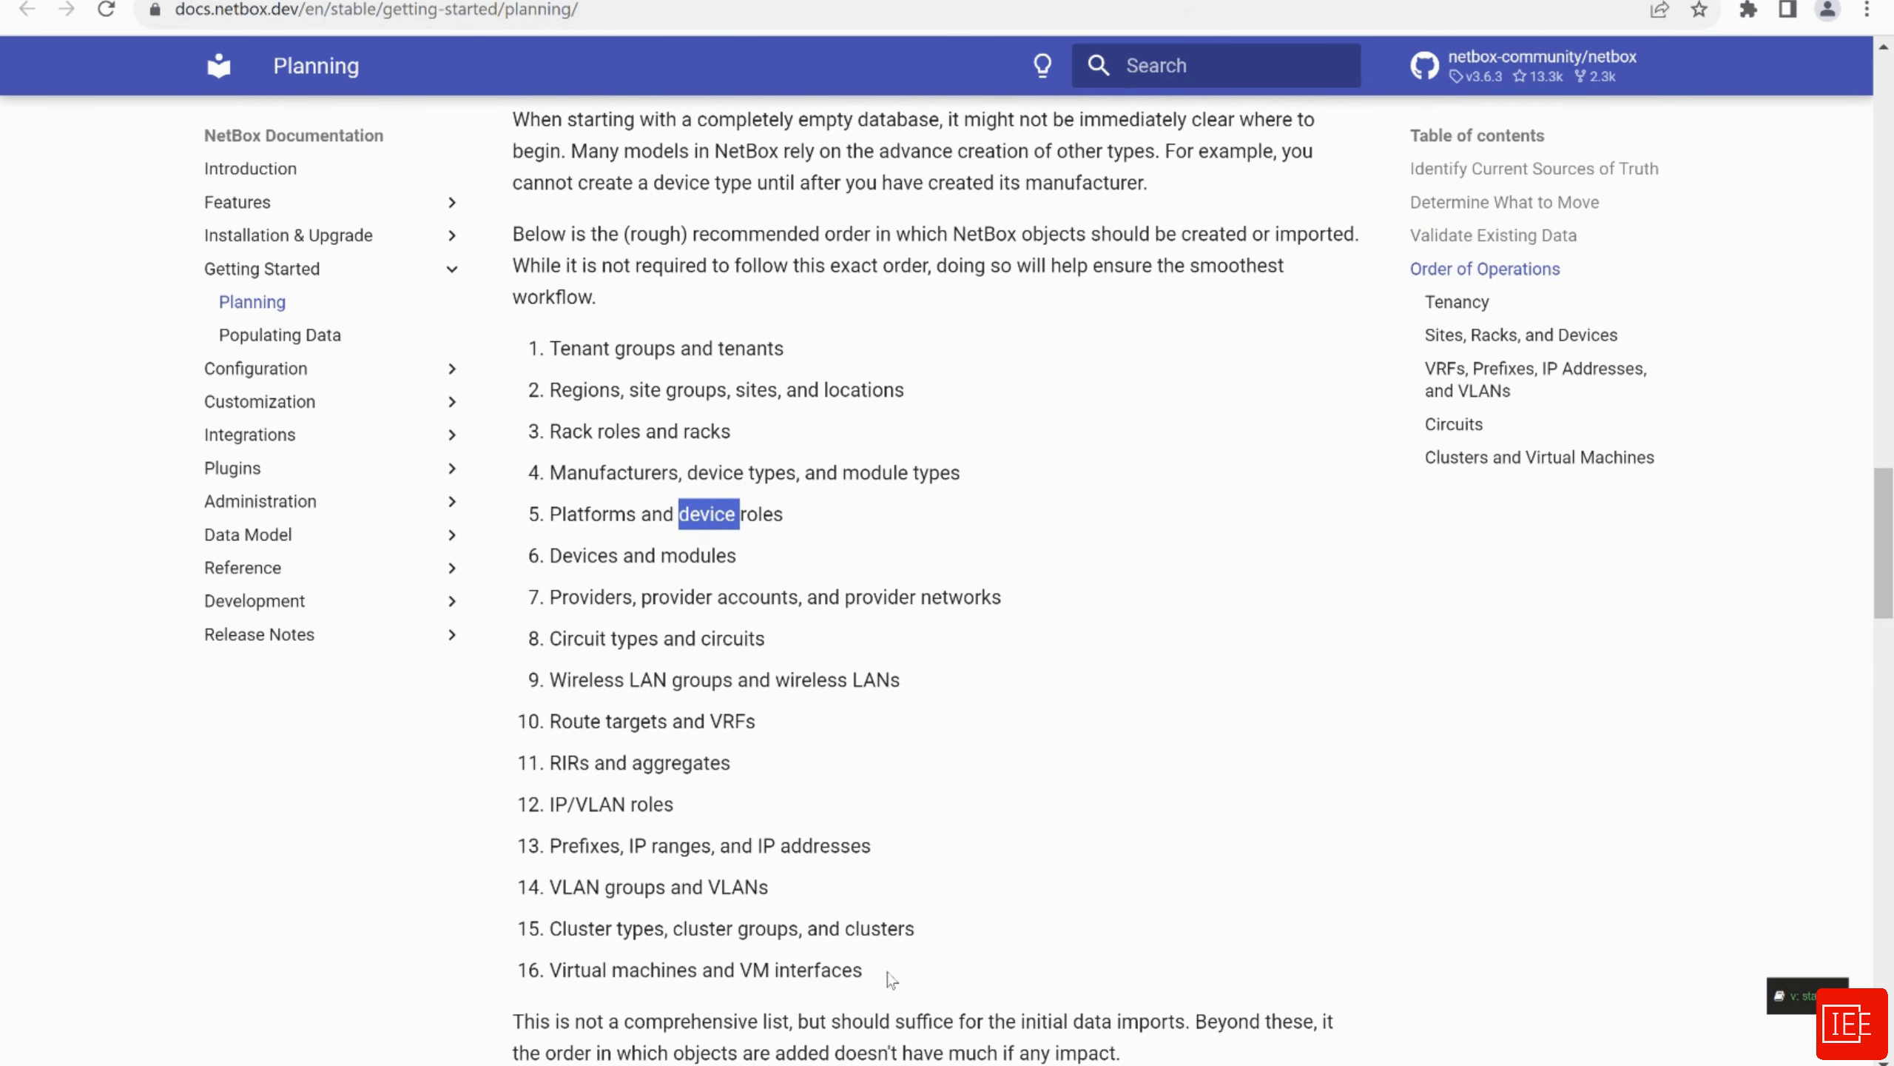
left_click_drag(891, 982, 553, 342)
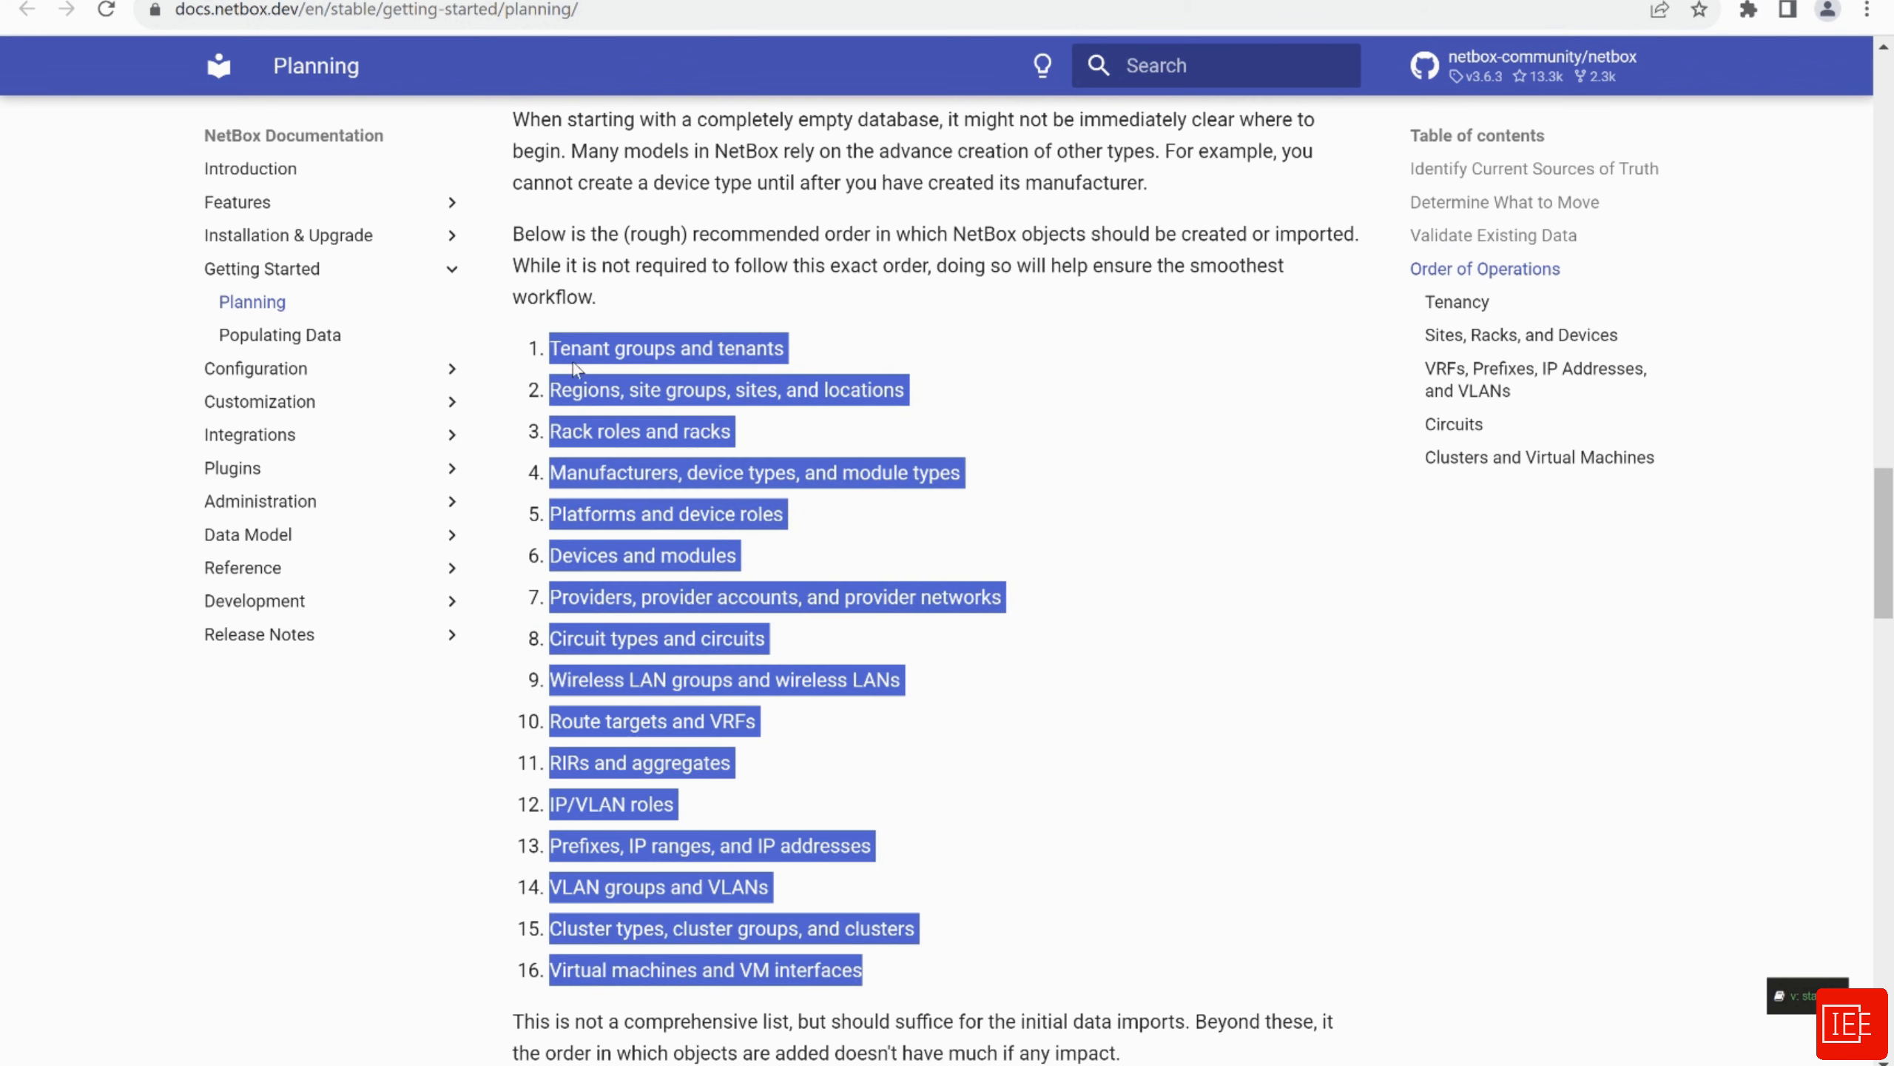
left_click(947, 857)
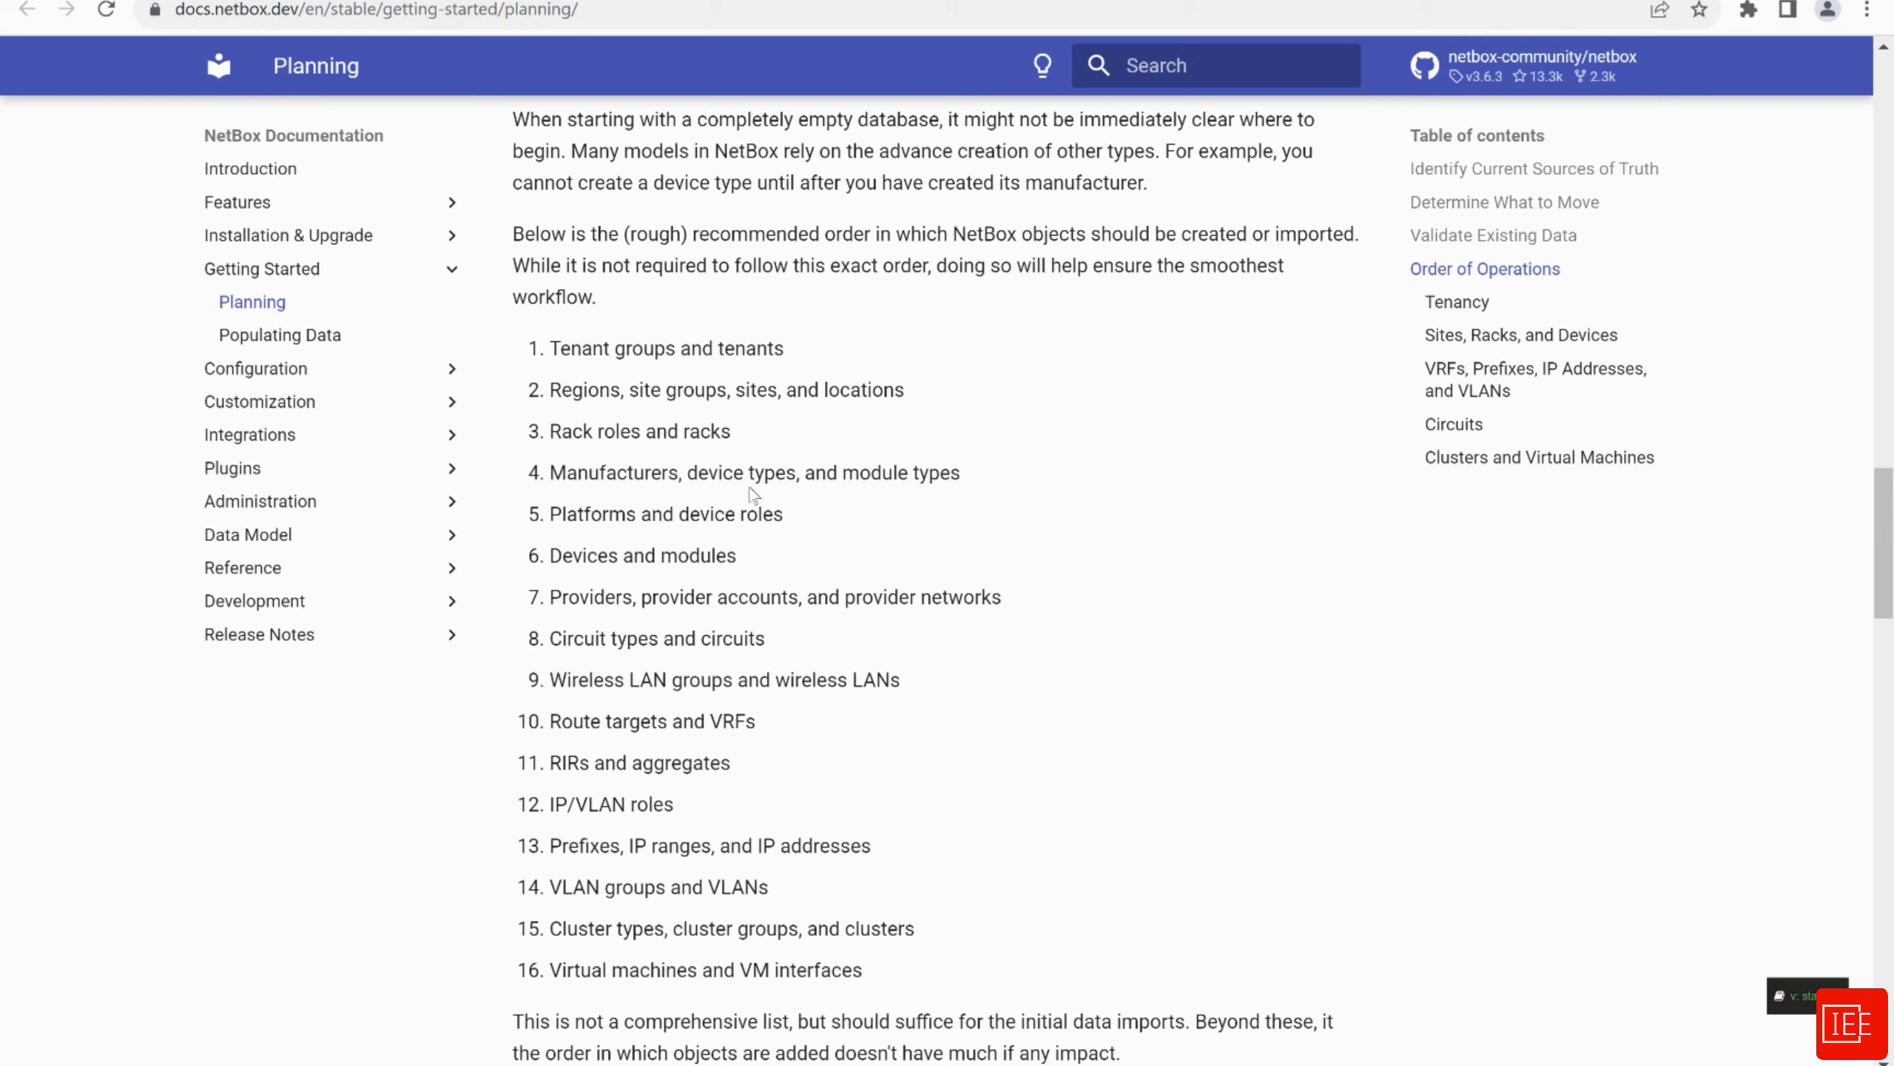
Return to the NetBox tab and sign in as admin with the account password
left_click(149, 1)
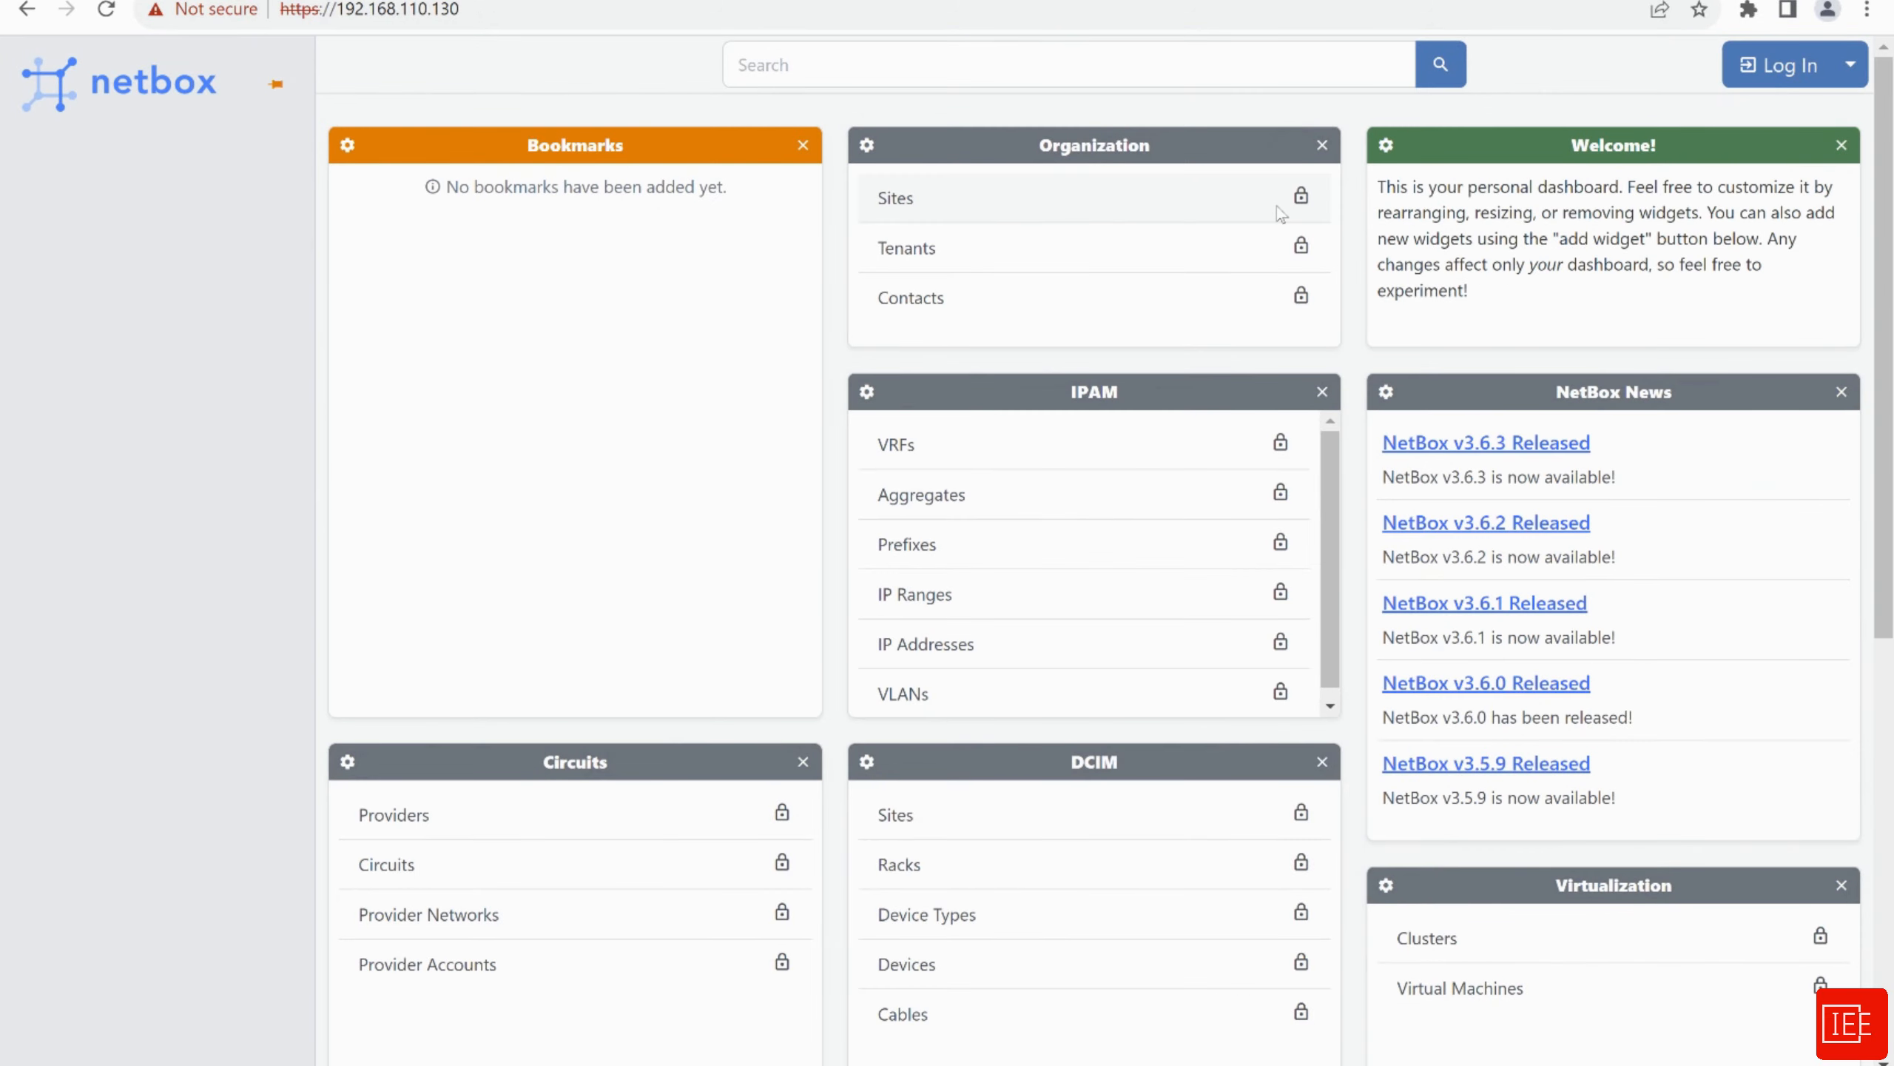
left_click(1782, 65)
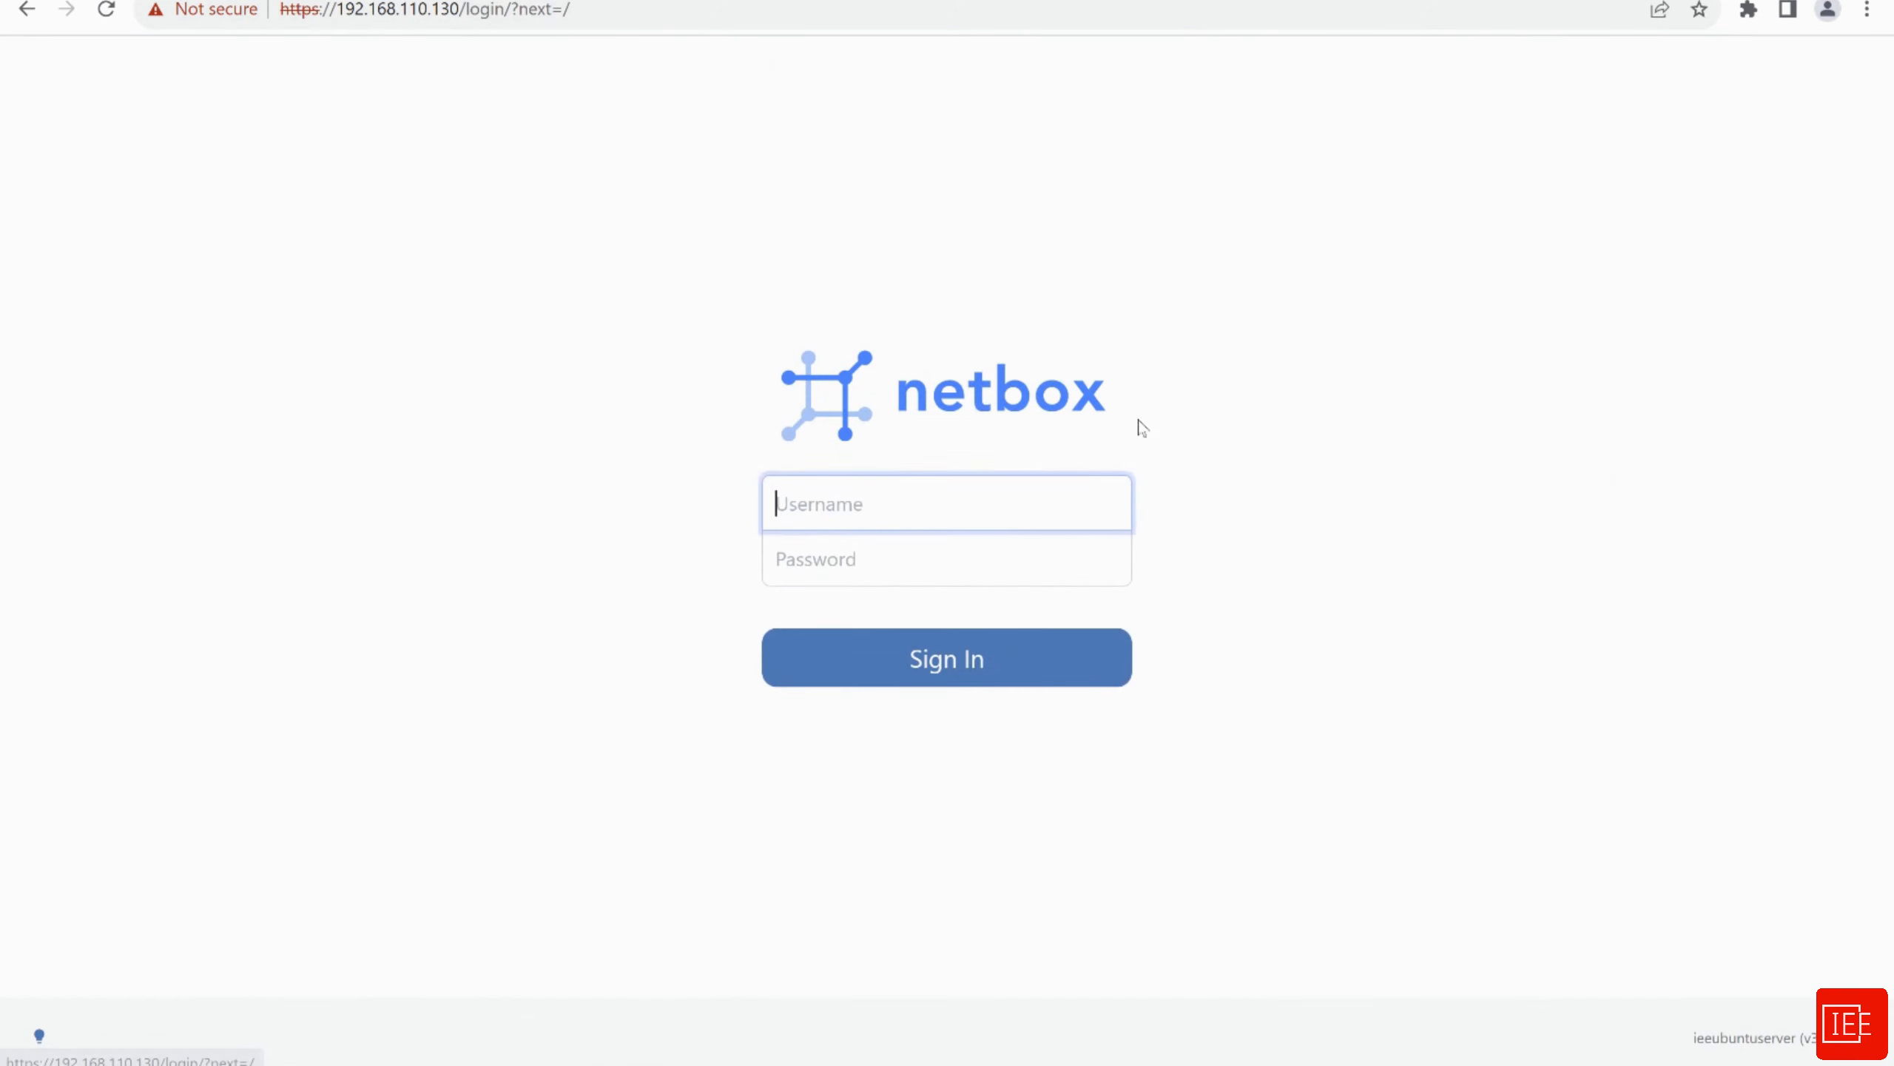
left_click(832, 512)
type("admin")
key("Tab")
type("********")
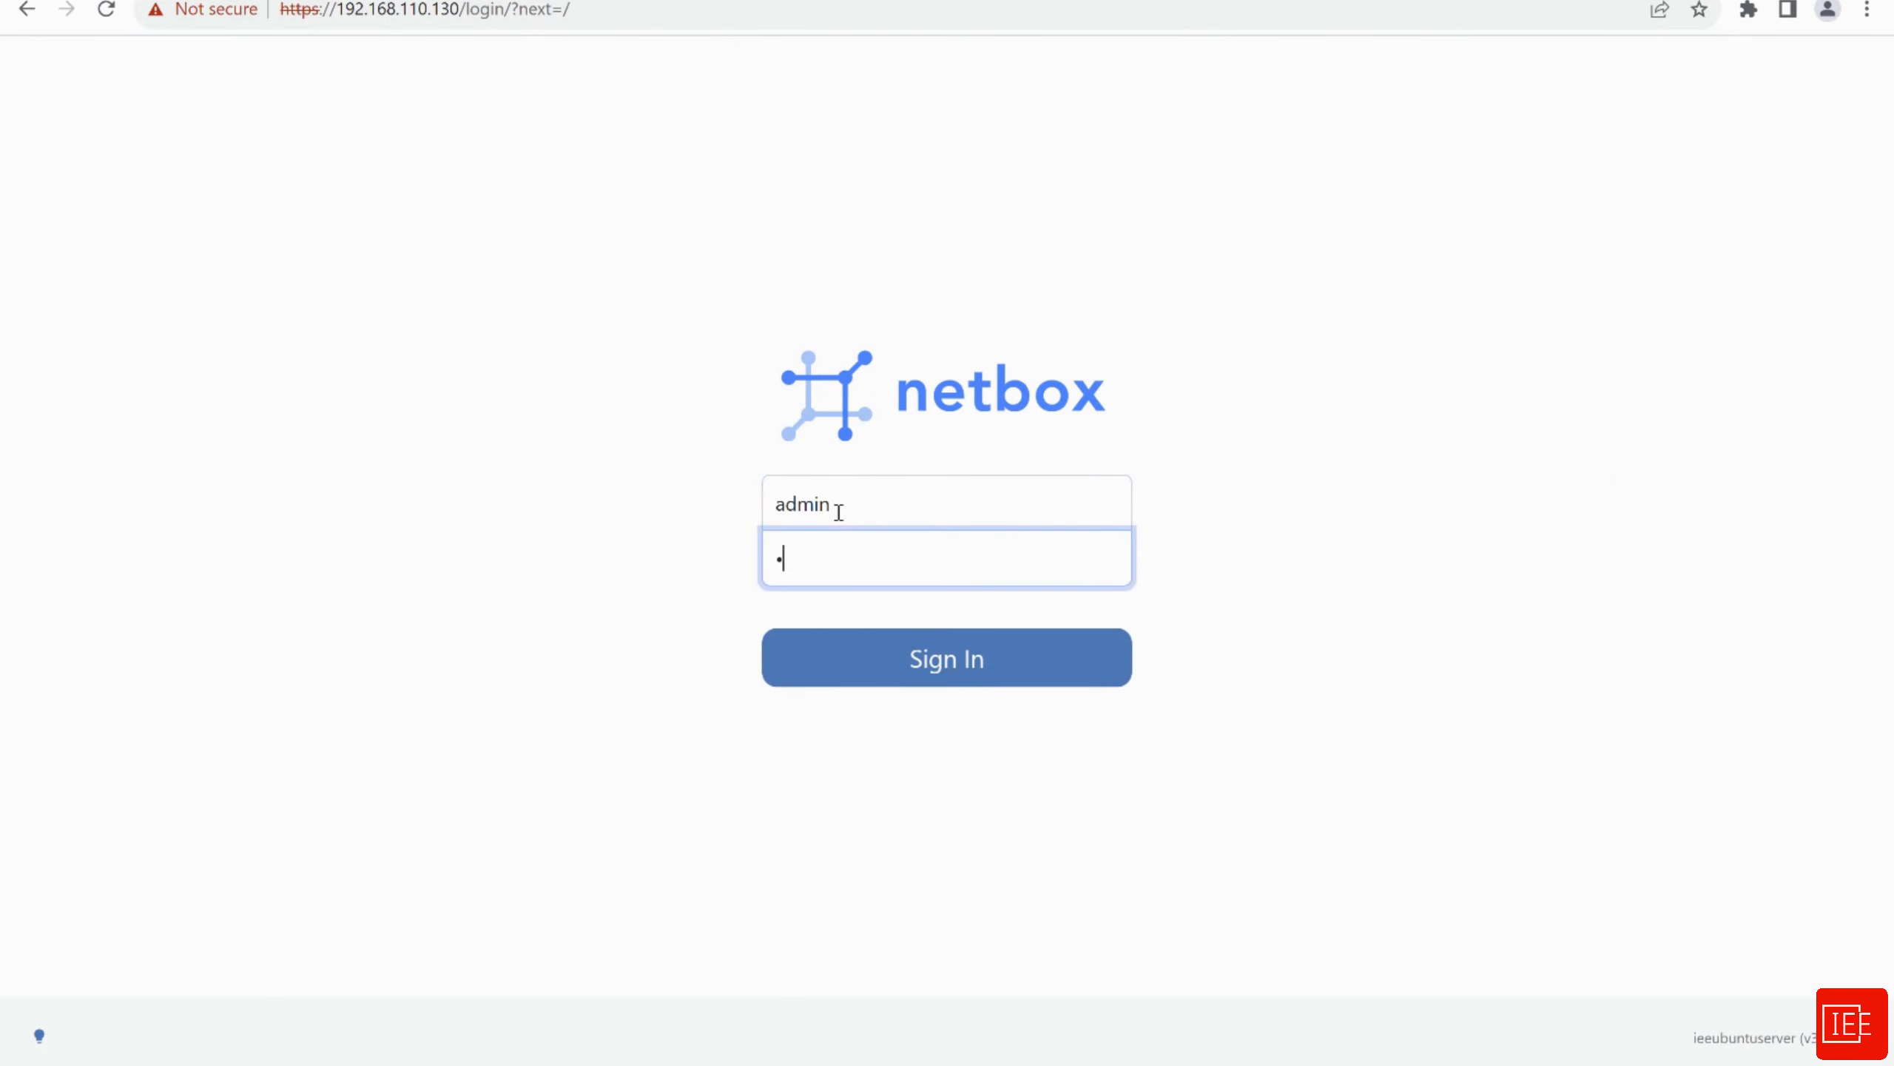
key("Return")
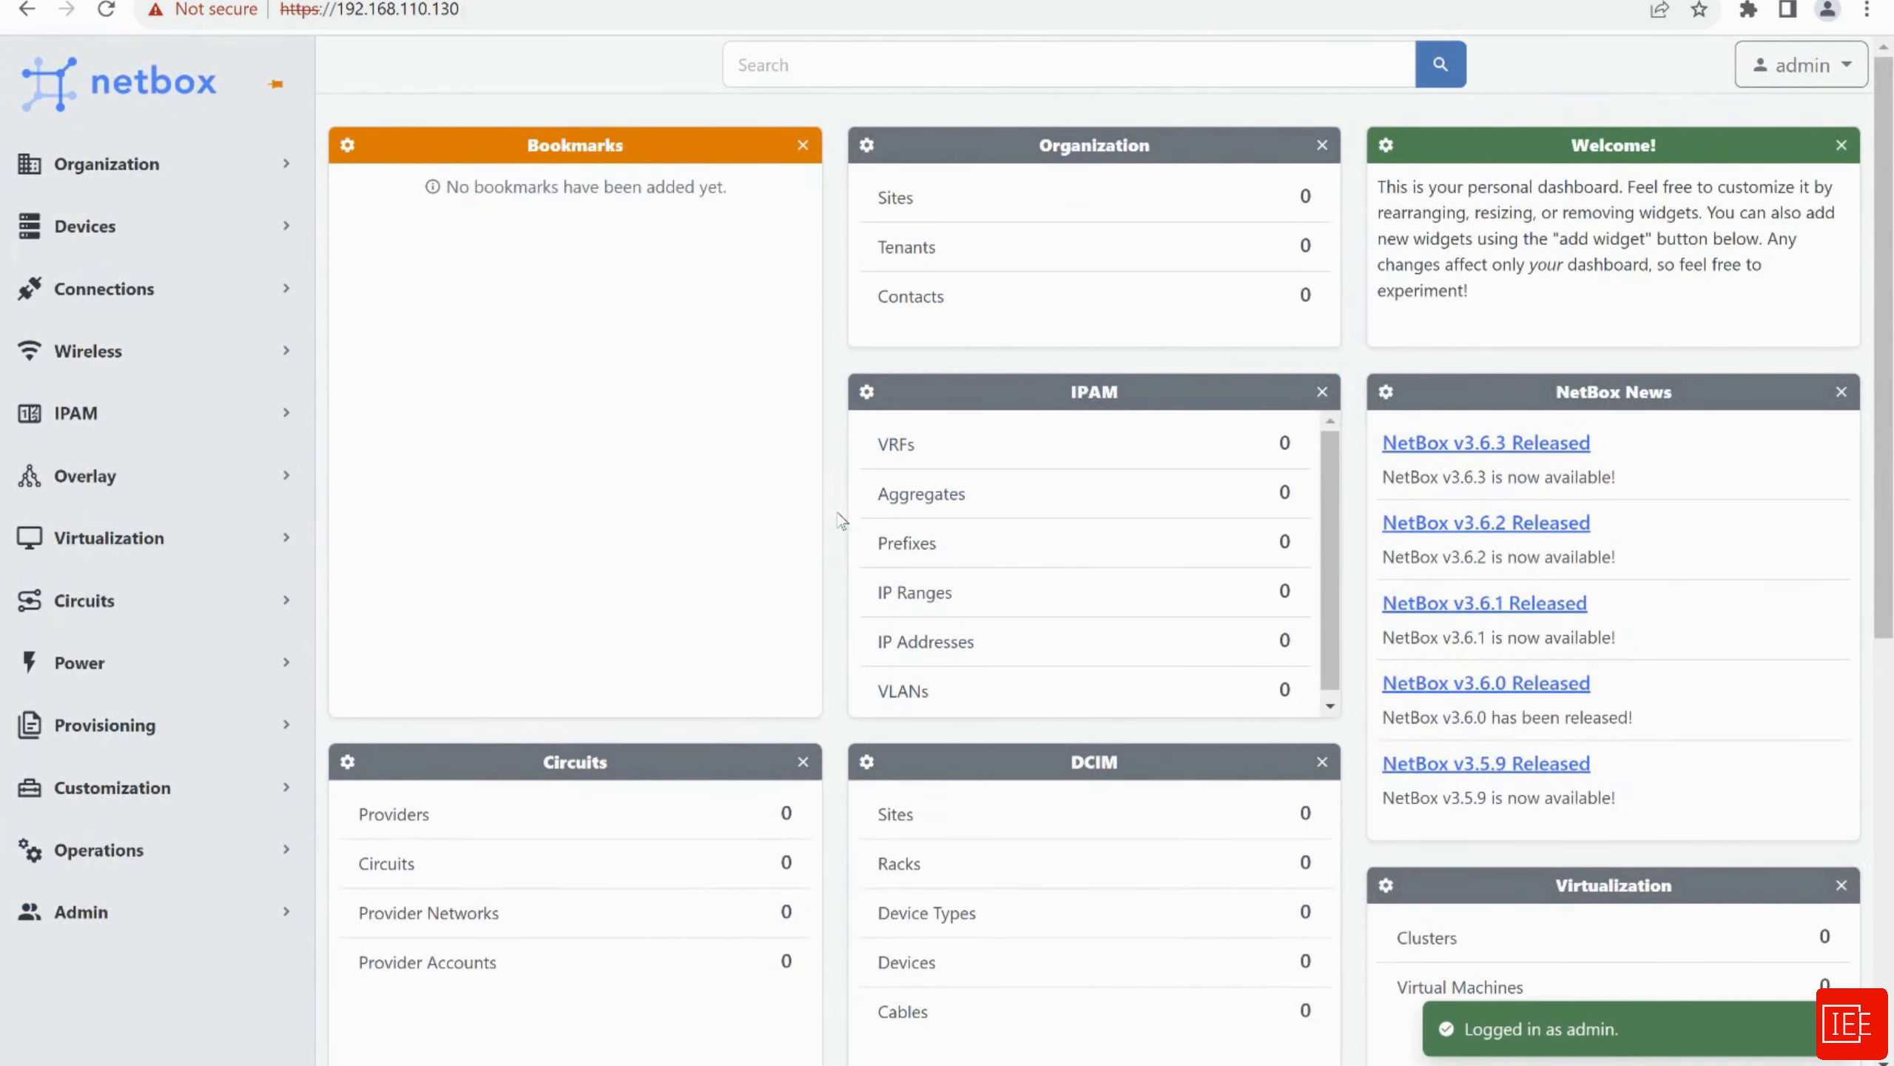
Open Devices > Devices and highlight the warning that a site must be created first
left_click(117, 242)
left_click(46, 329)
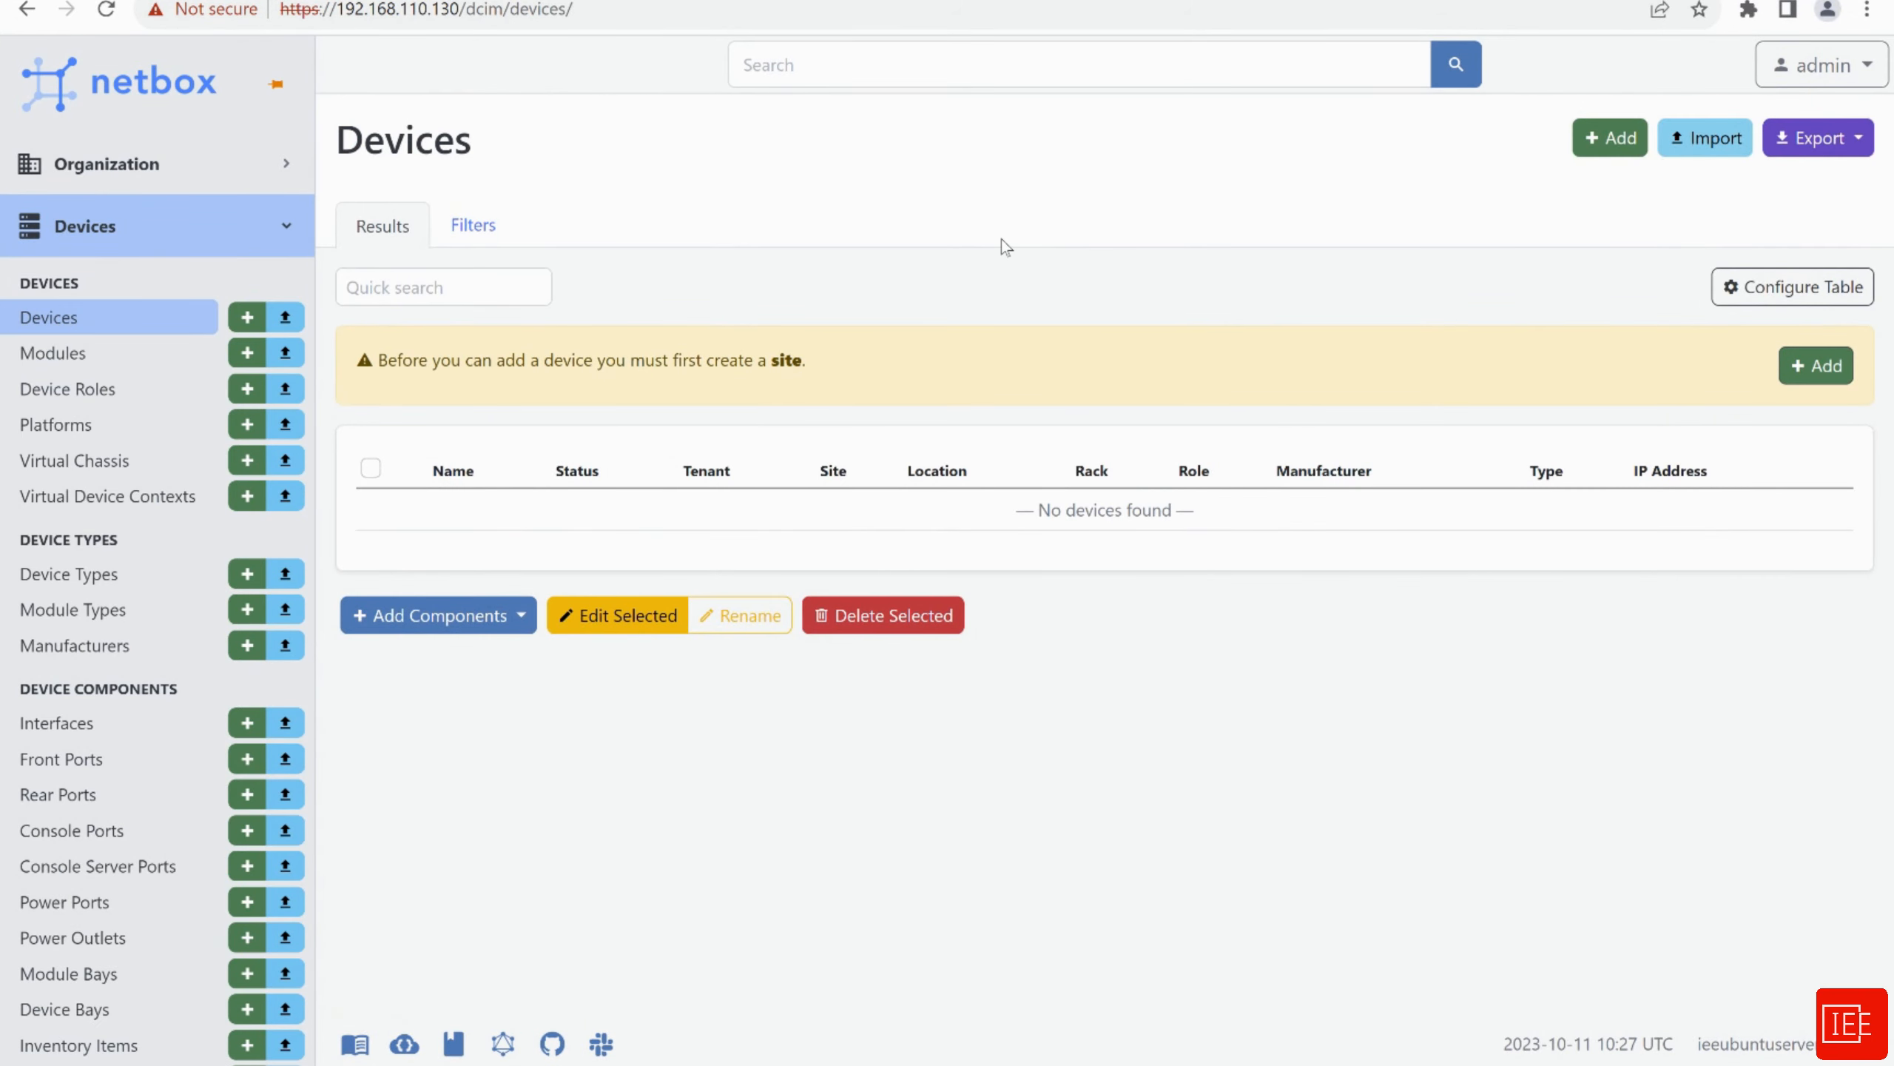
left_click_drag(809, 360, 384, 360)
left_click(837, 379)
Open the Add a new device form, scroll through it, and name the device Router1
left_click(1602, 149)
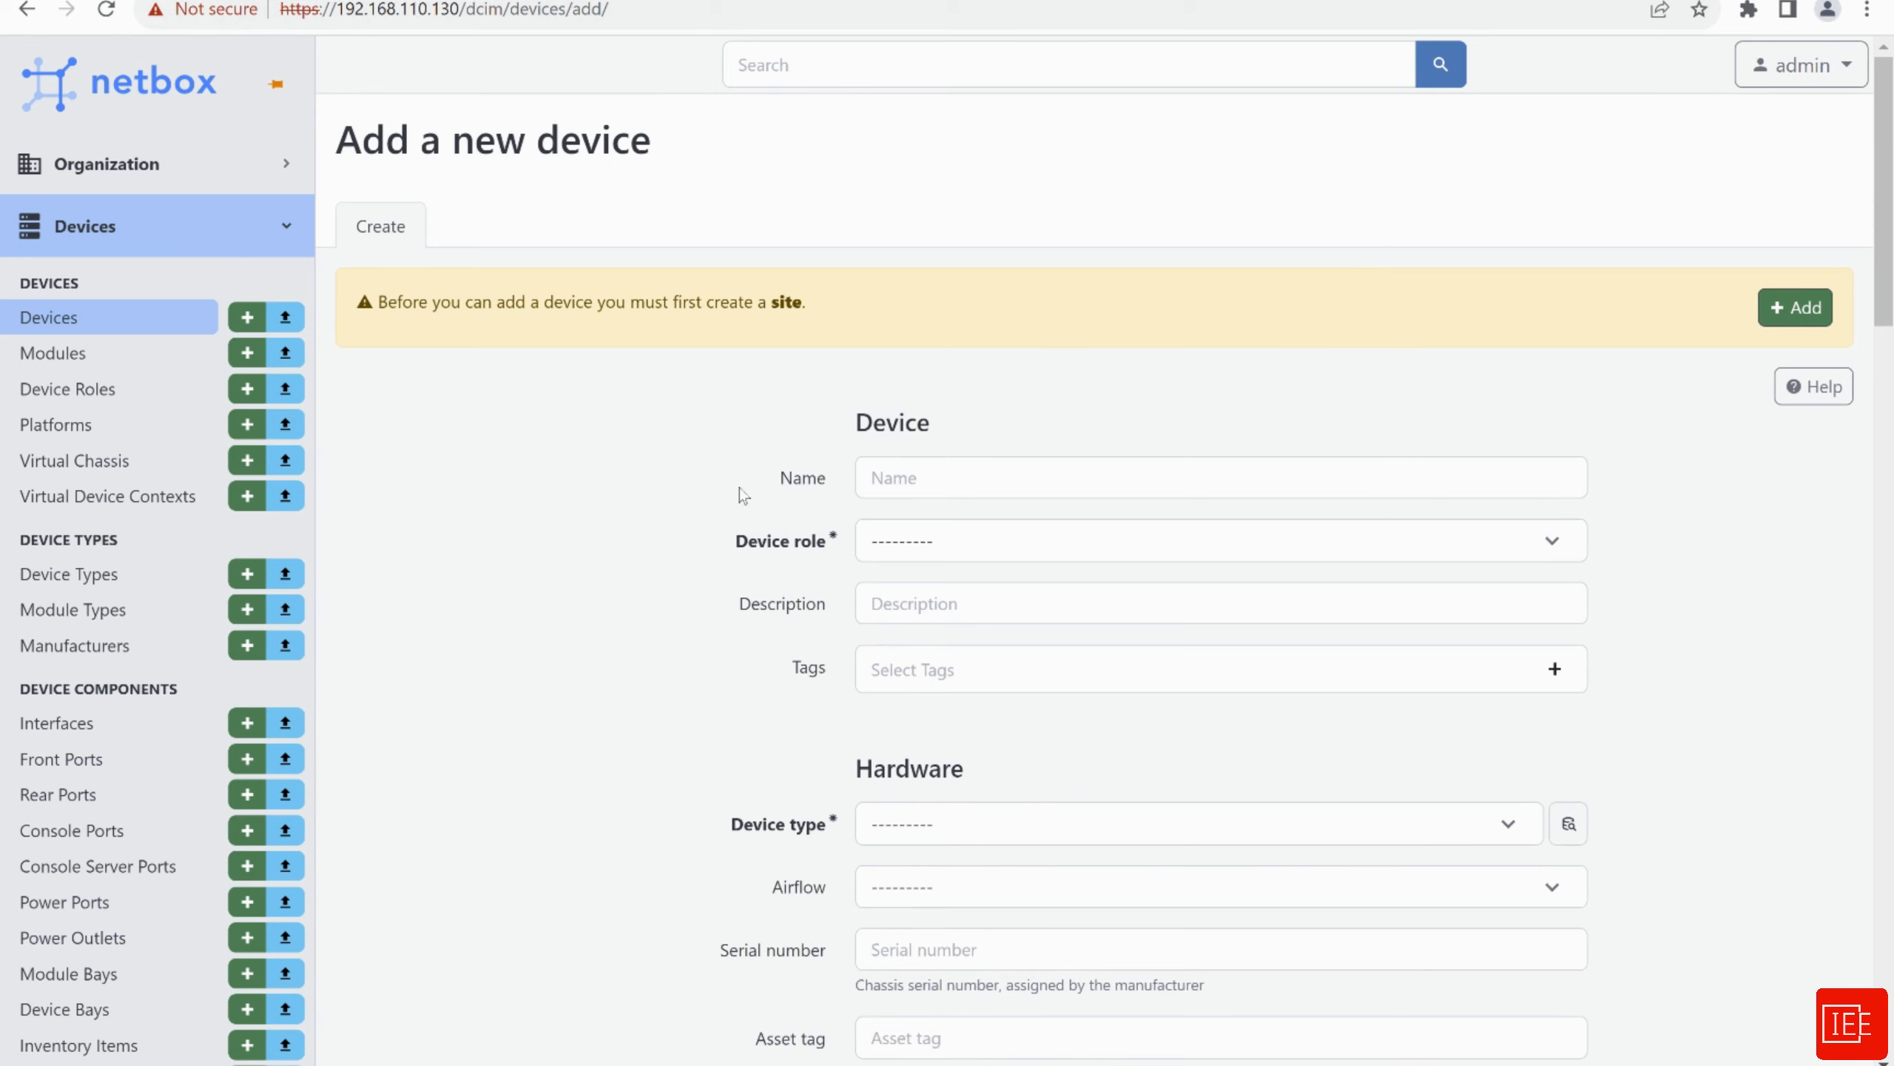
scroll(647, 505, "down", 3)
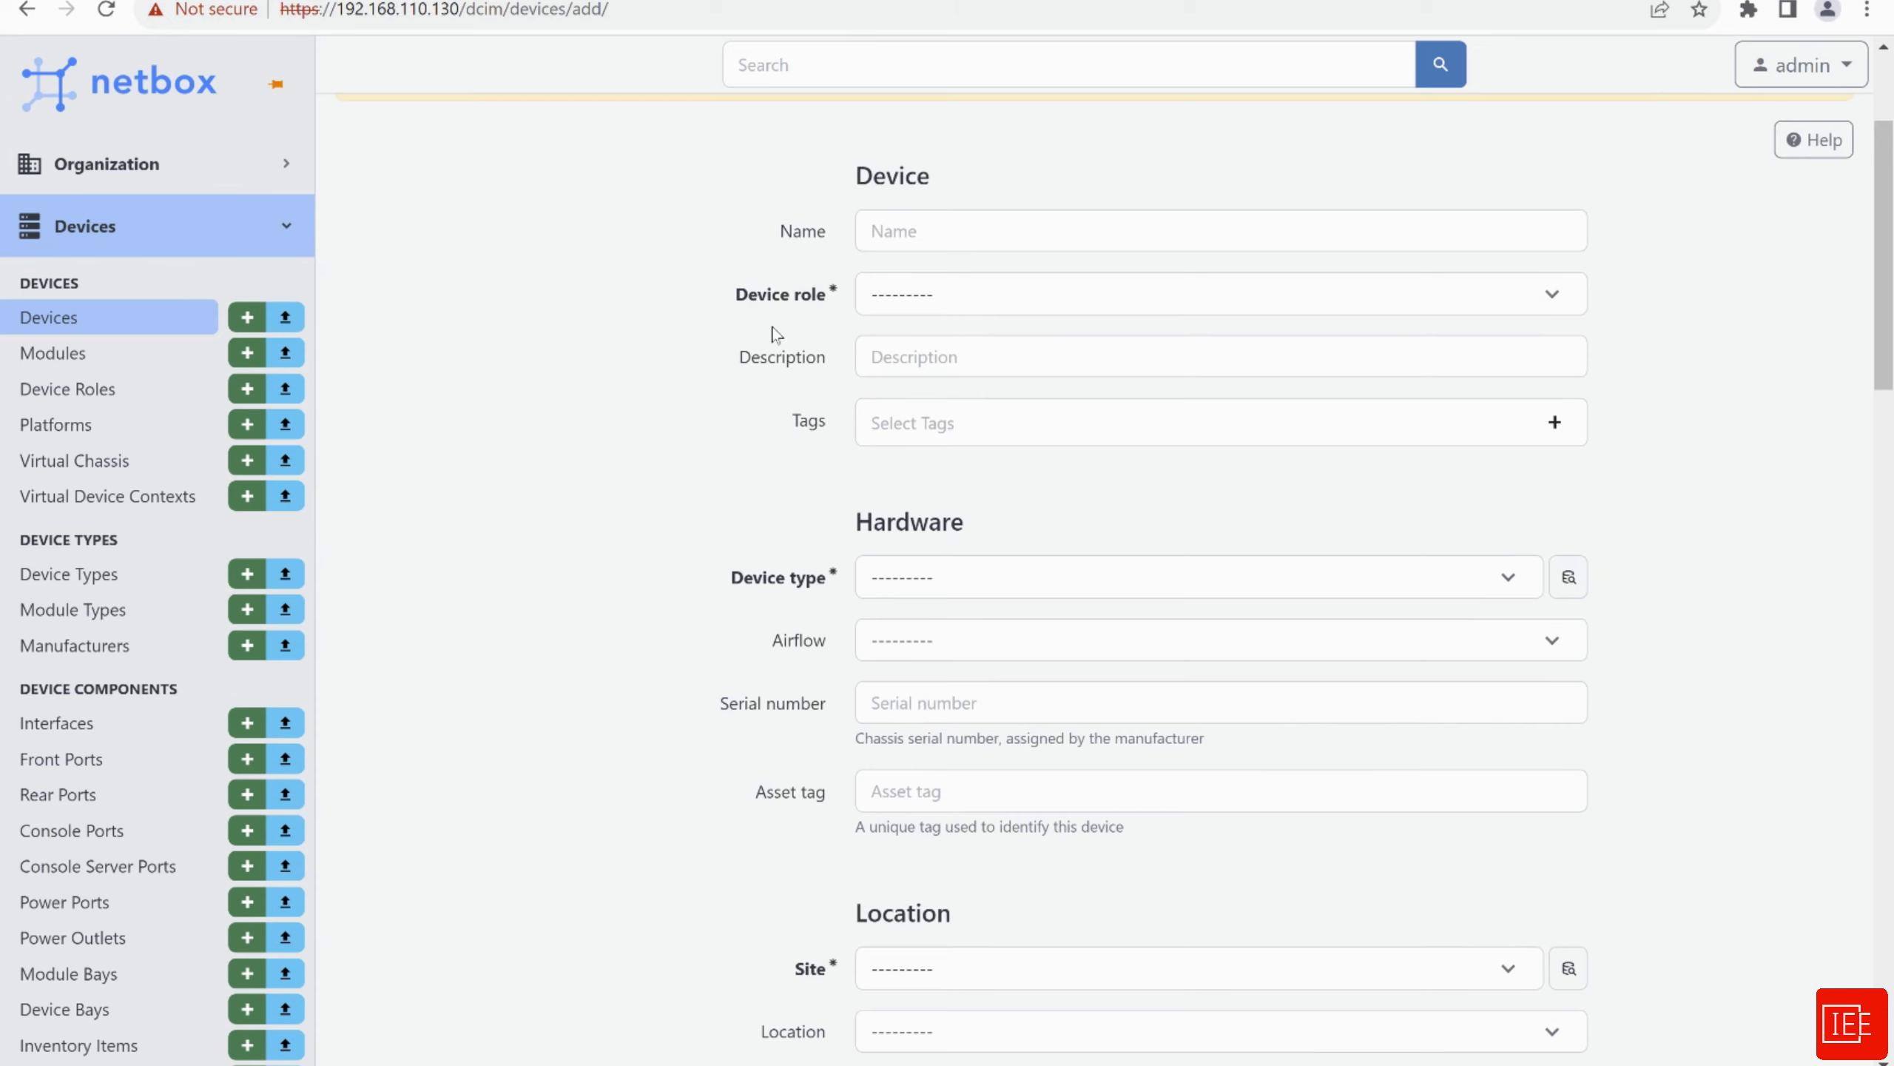
scroll(607, 550, "down", 3)
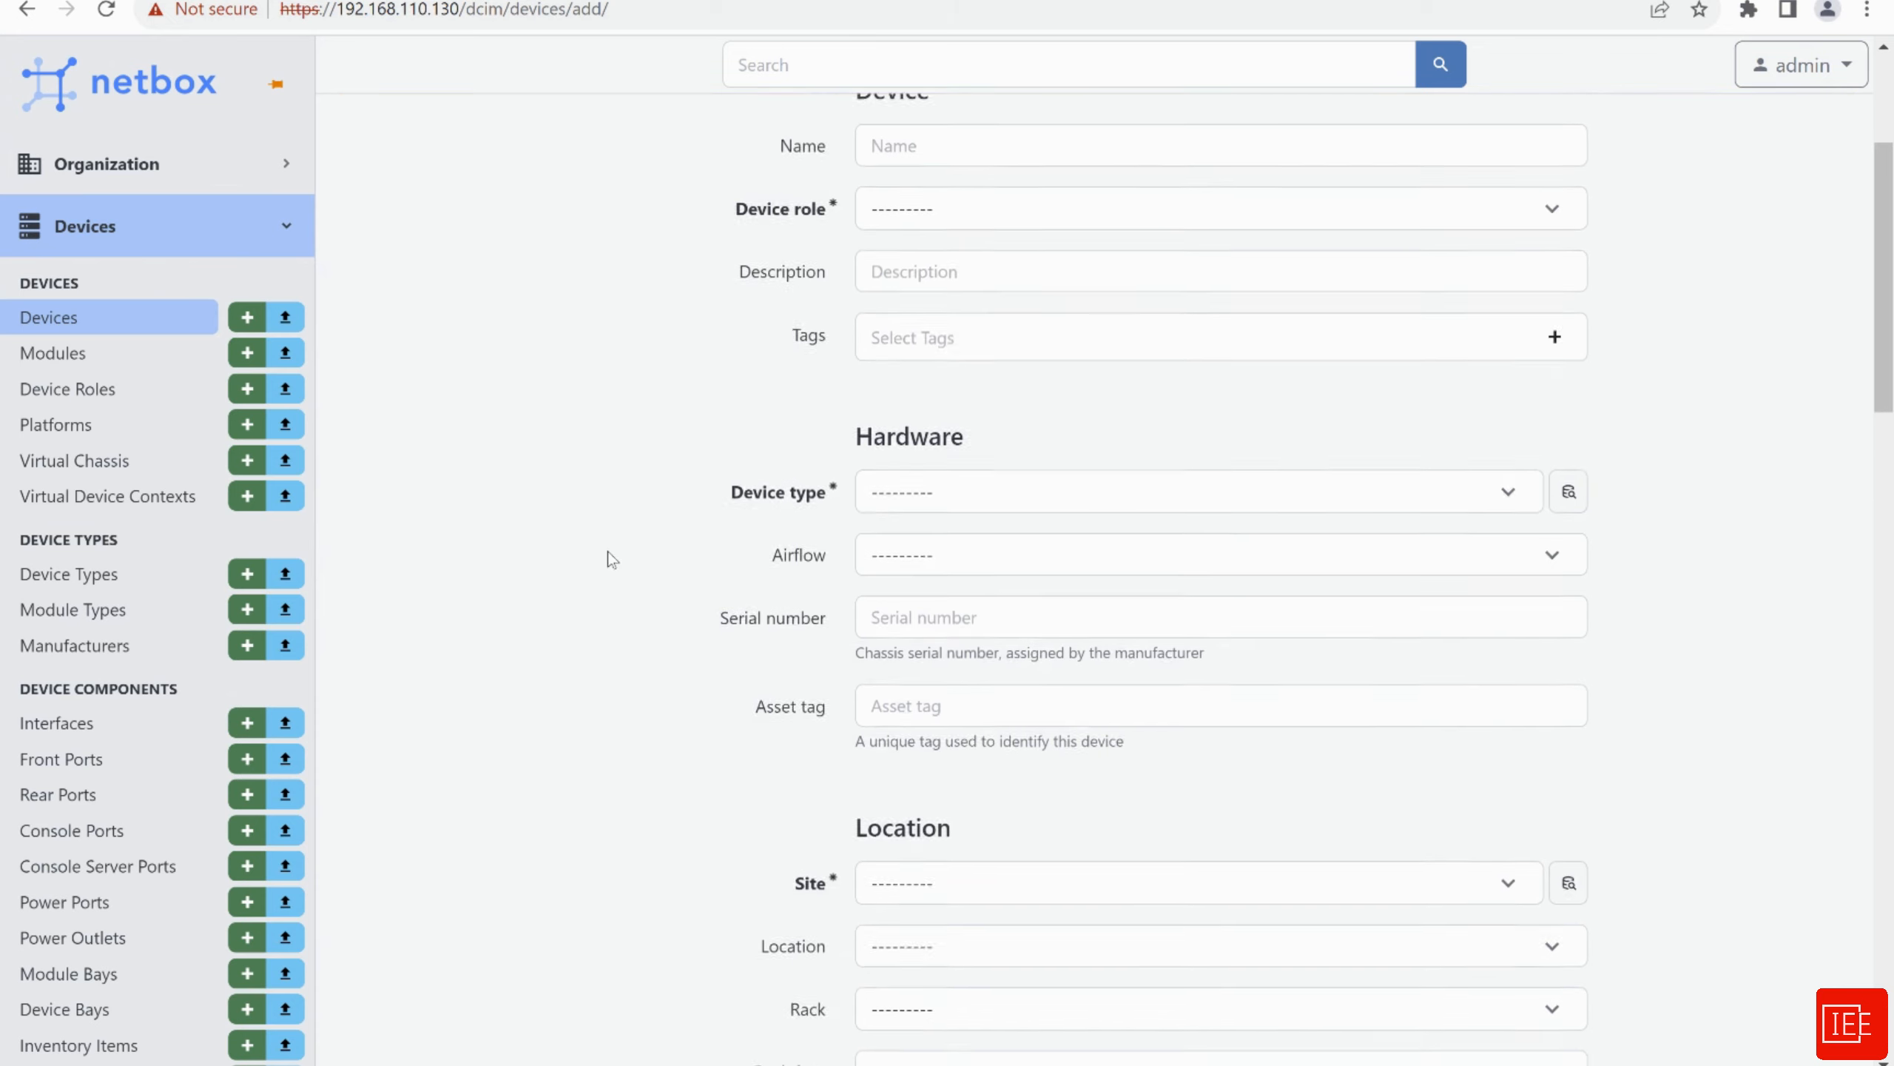
scroll(626, 533, "down", 4)
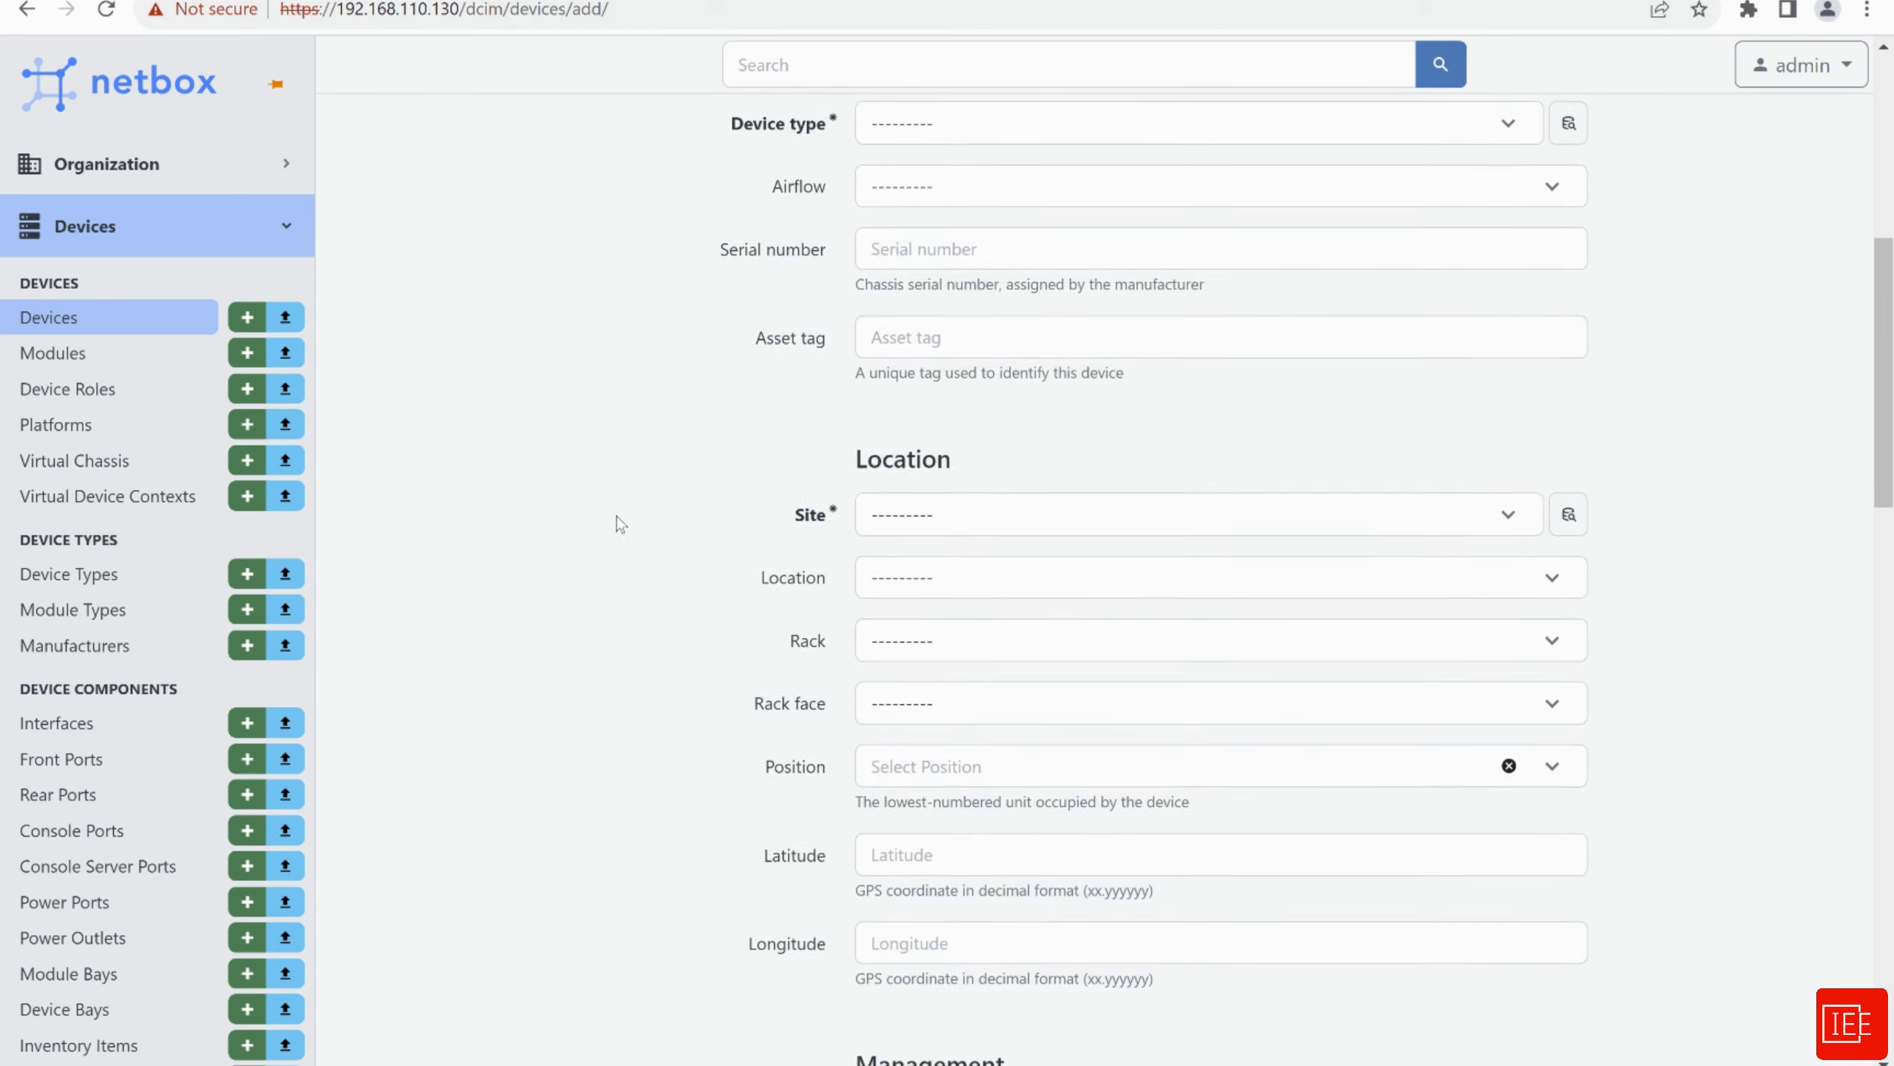
scroll(713, 434, "down", 7)
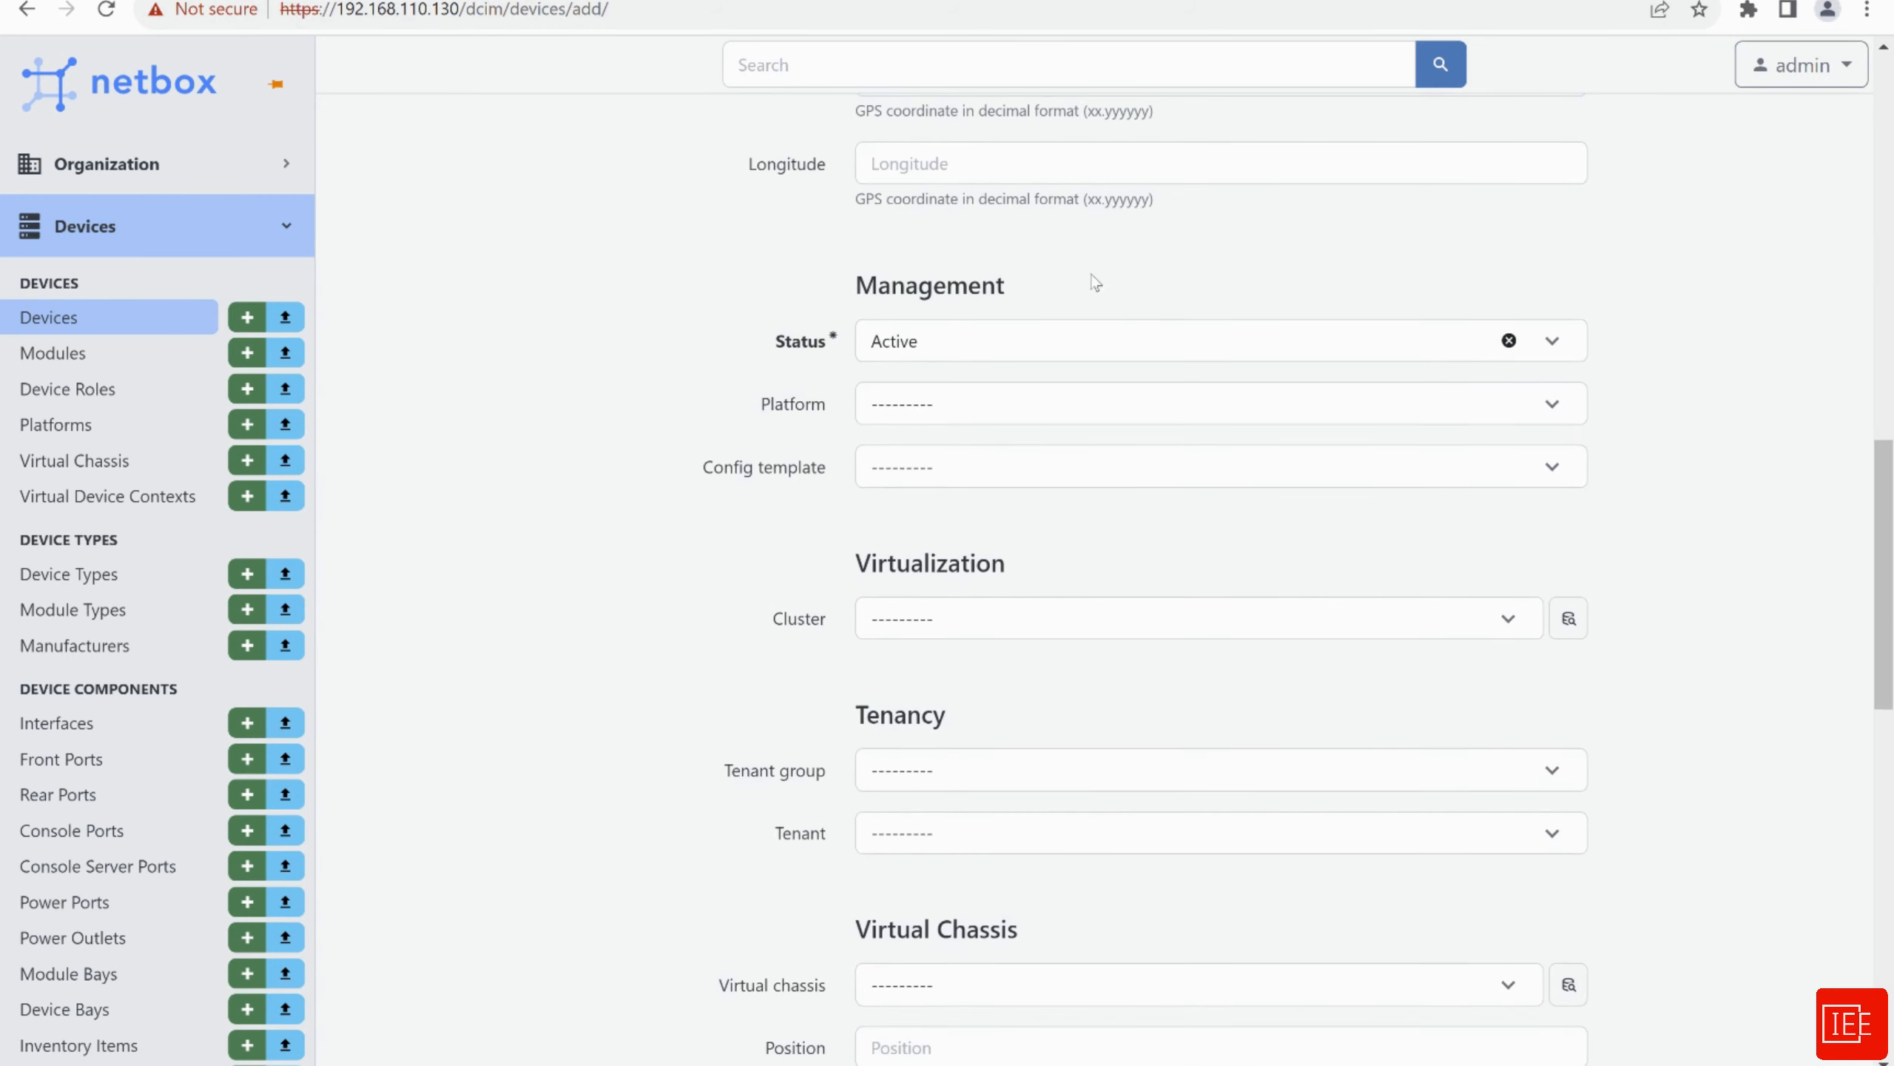
scroll(671, 634, "down", 5)
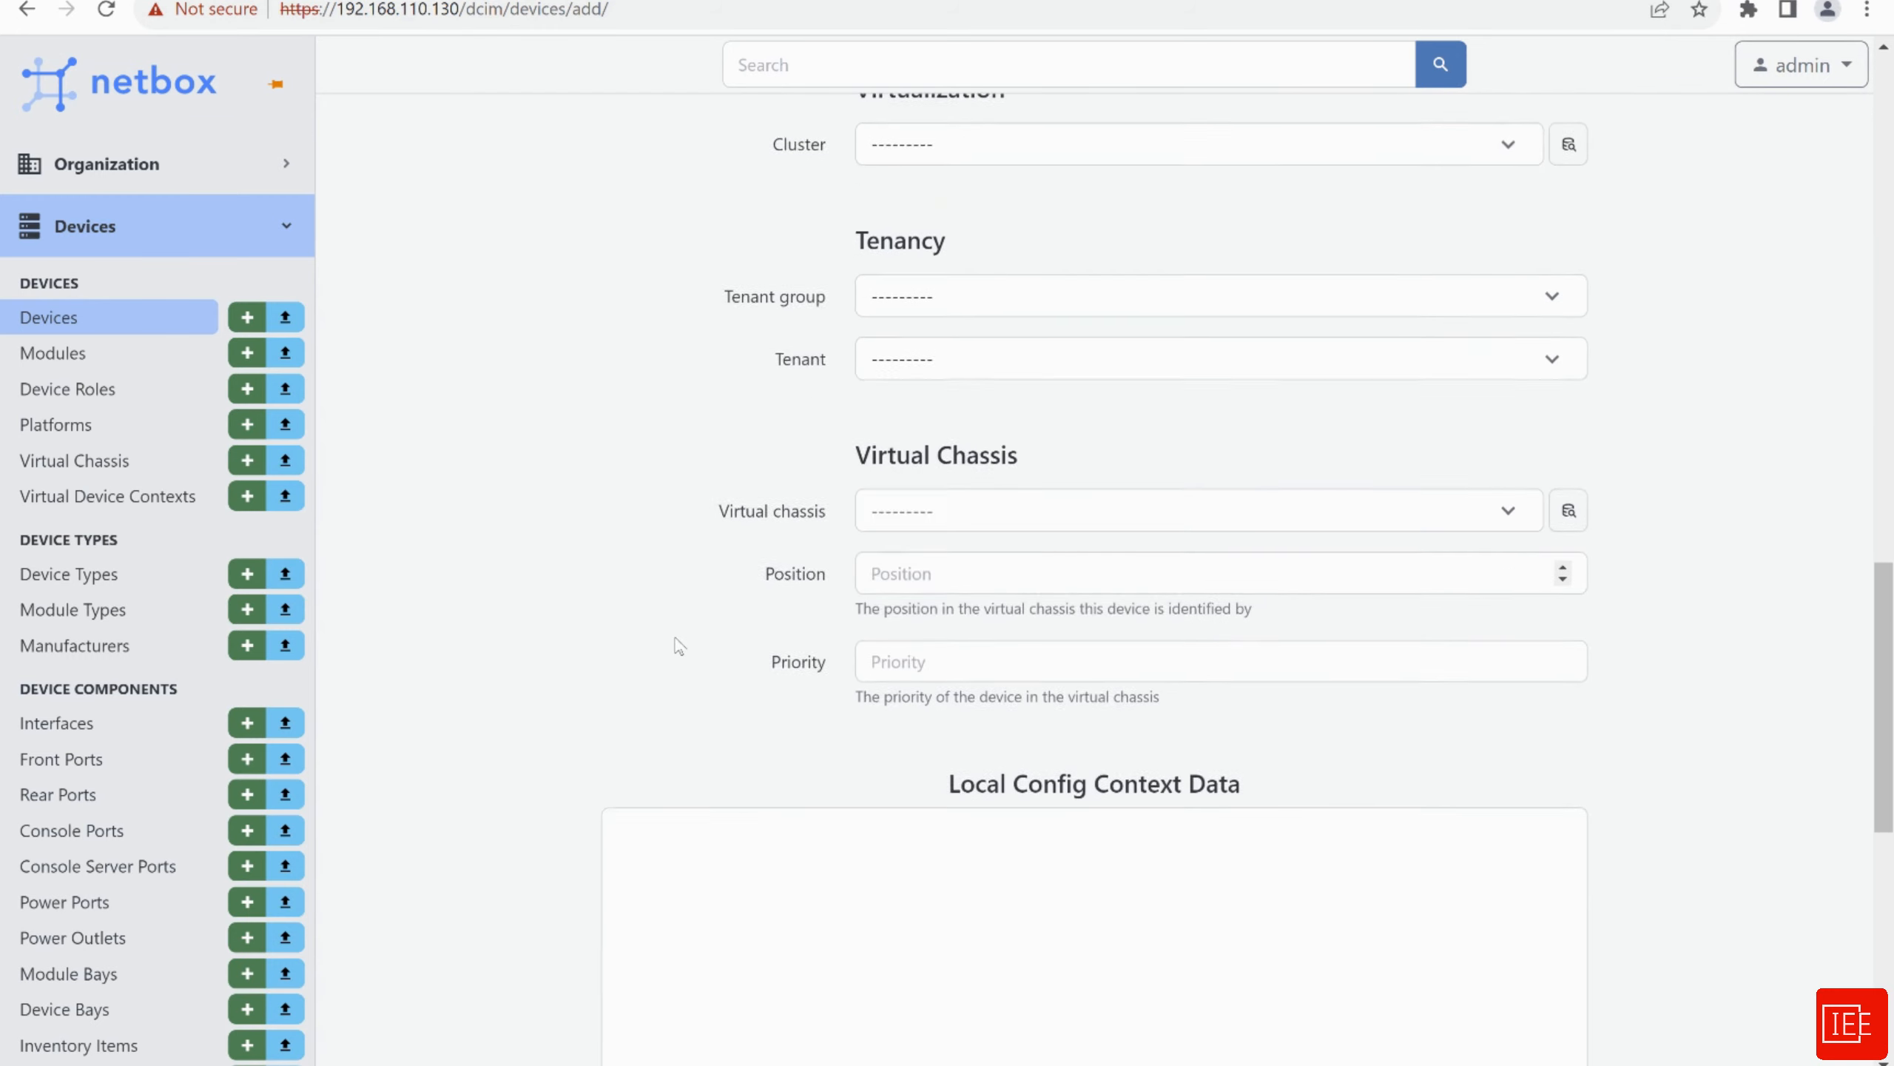
scroll(677, 653, "up", 11)
scroll(676, 651, "up", 7)
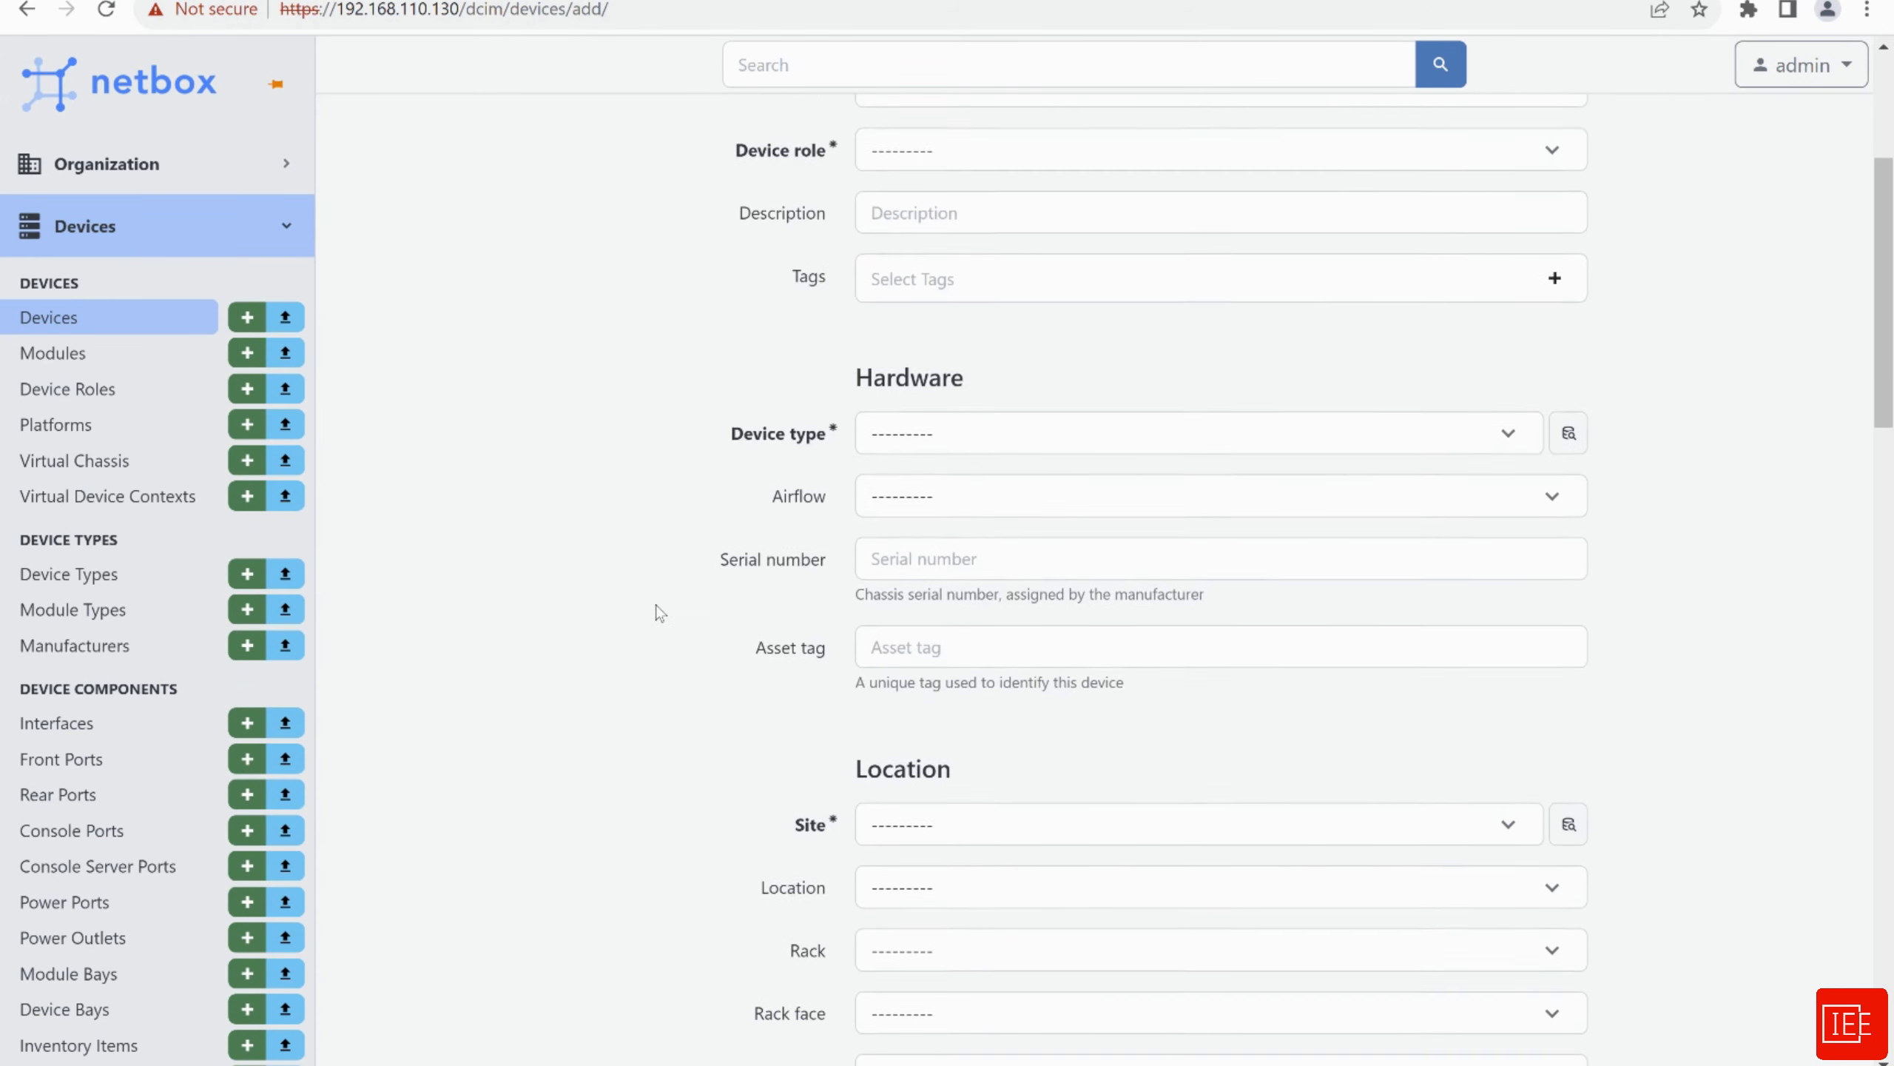
scroll(622, 581, "up", 5)
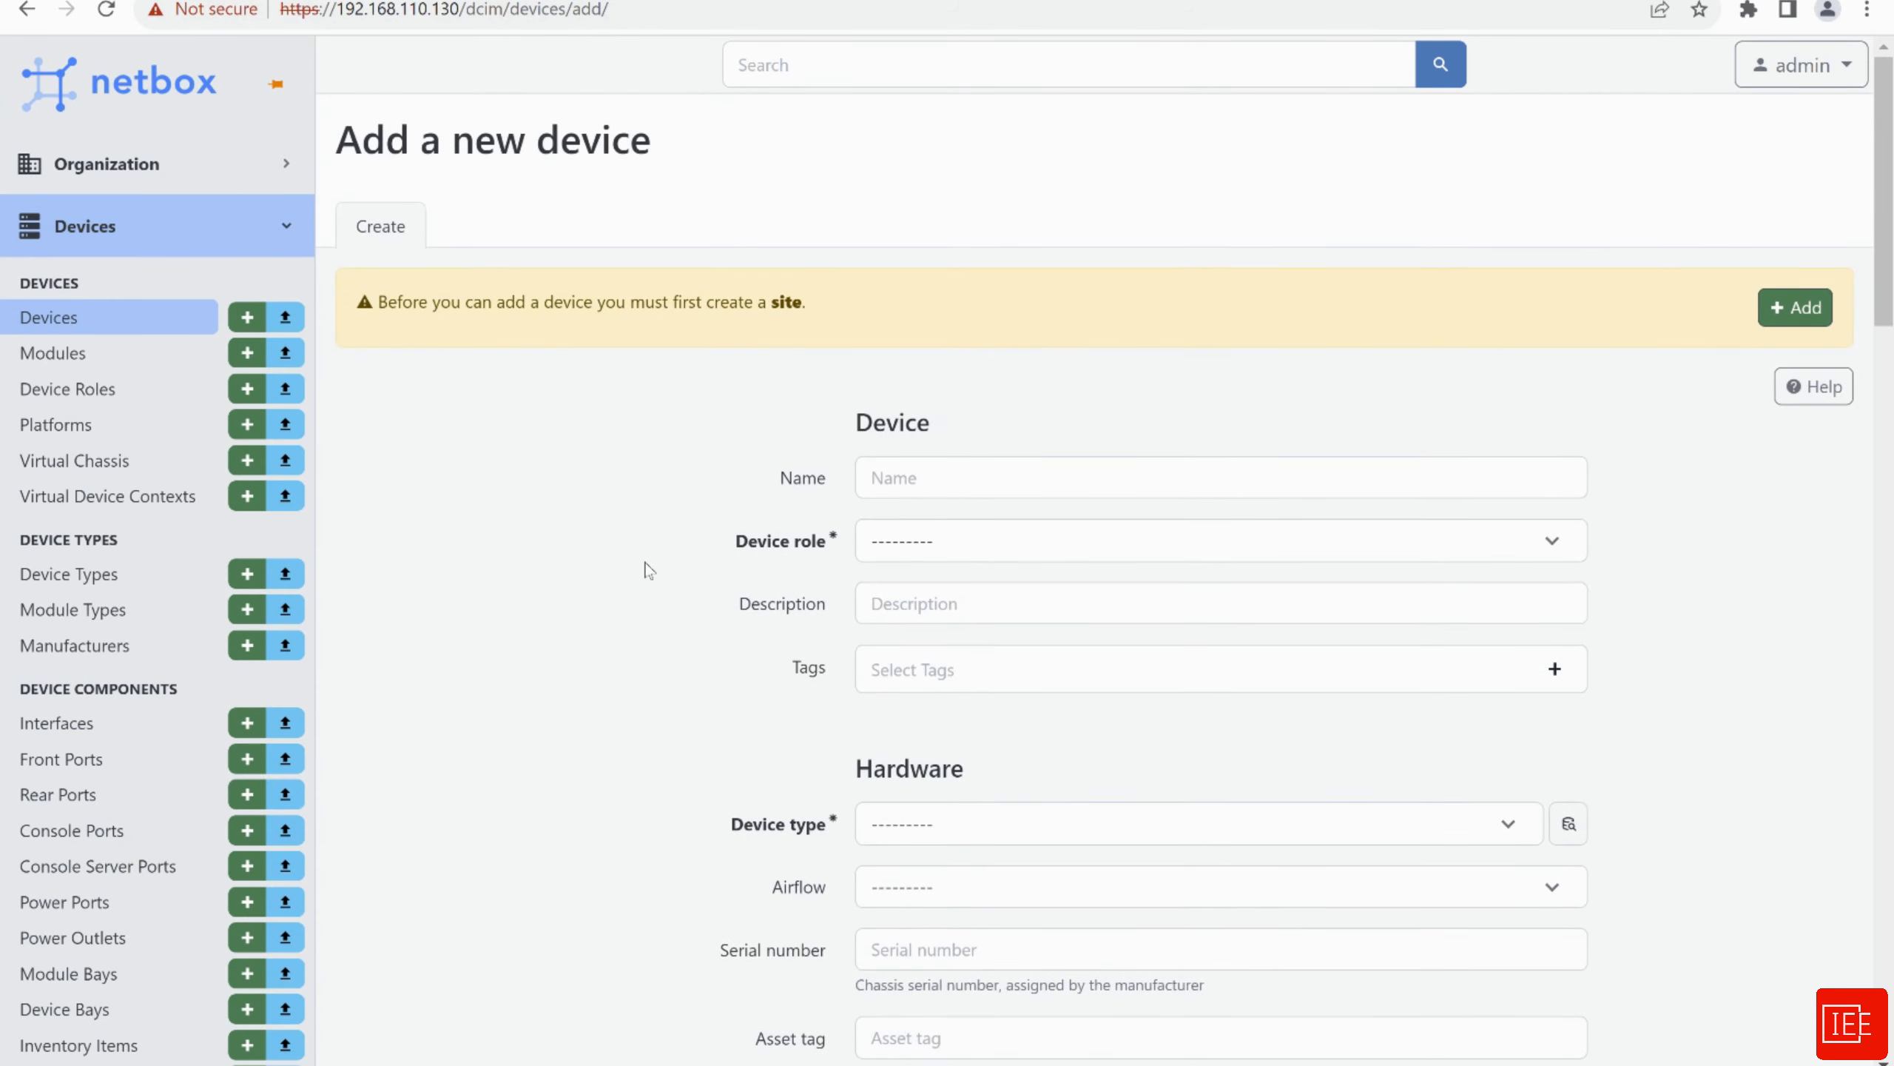
left_click(893, 476)
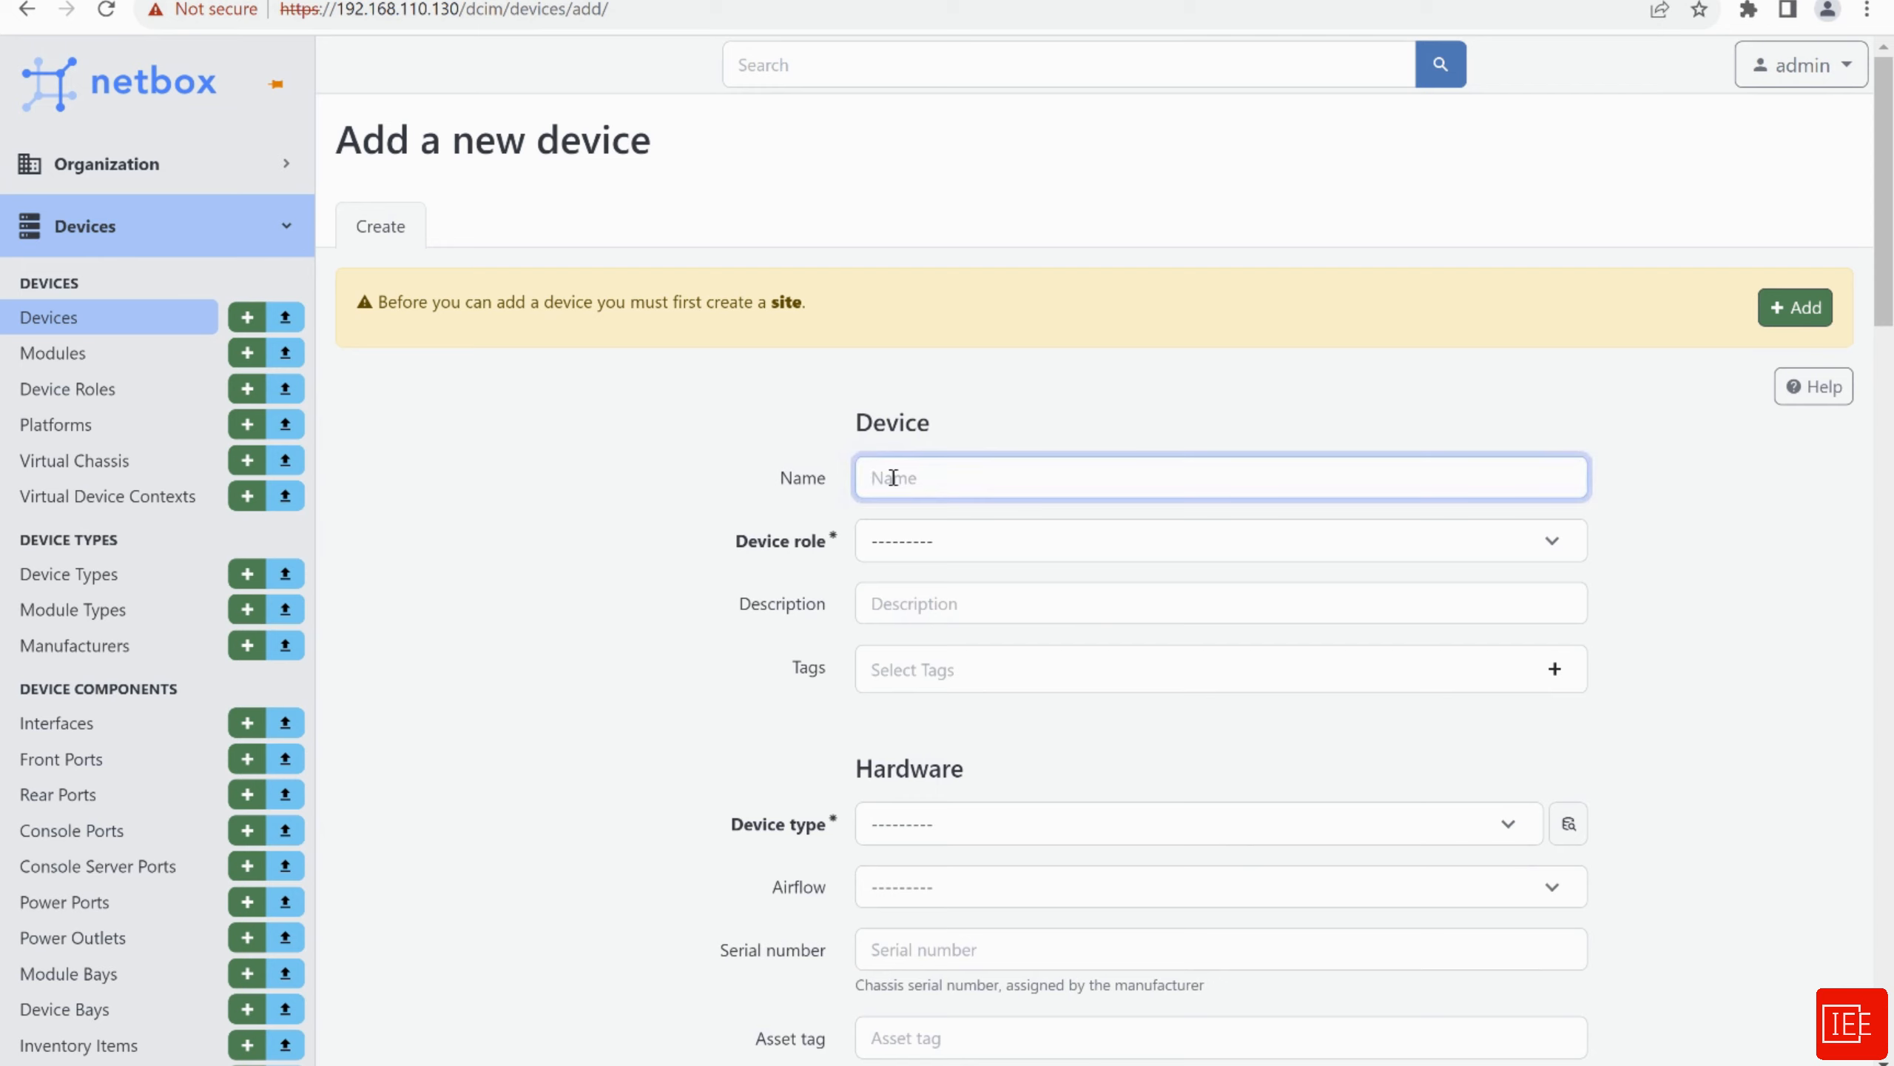
type("Router1")
Check the Device role, Device type and Site dropdowns, finding each one empty
left_click(969, 549)
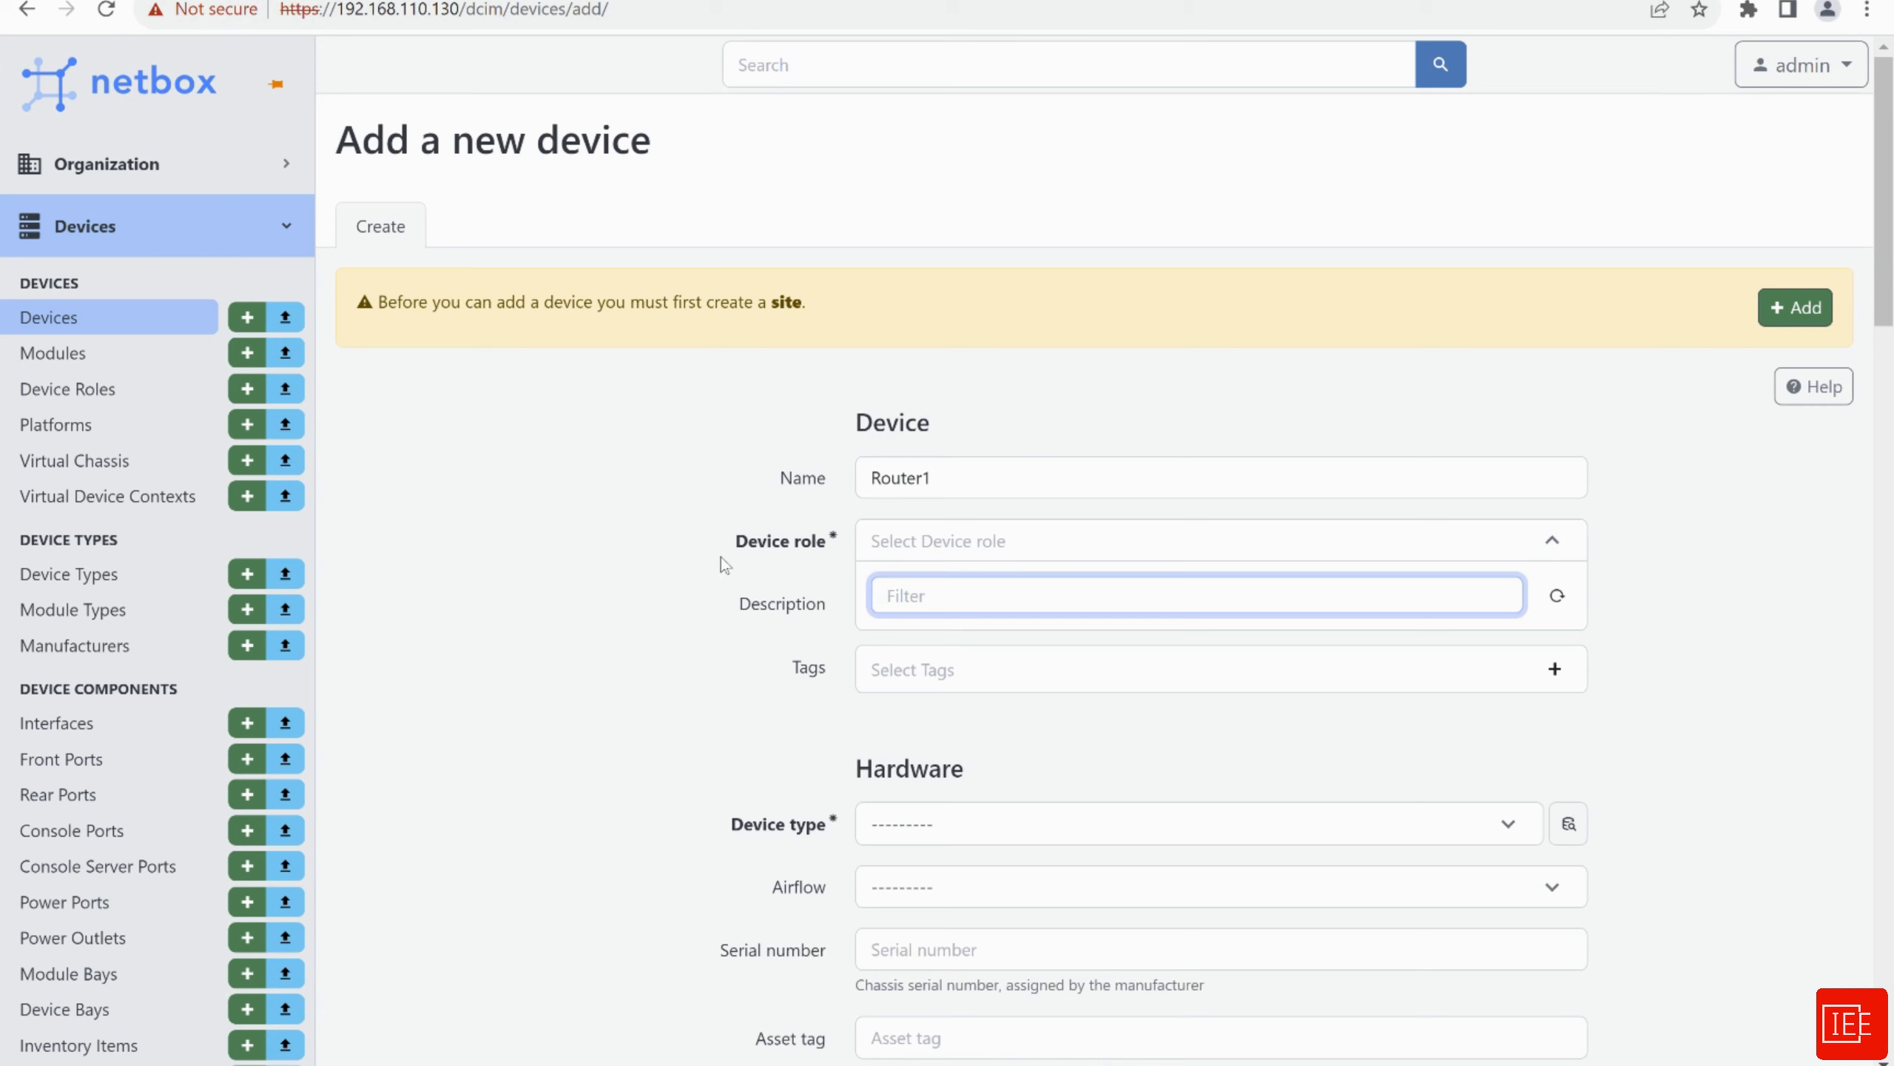
scroll(727, 597, "down", 1)
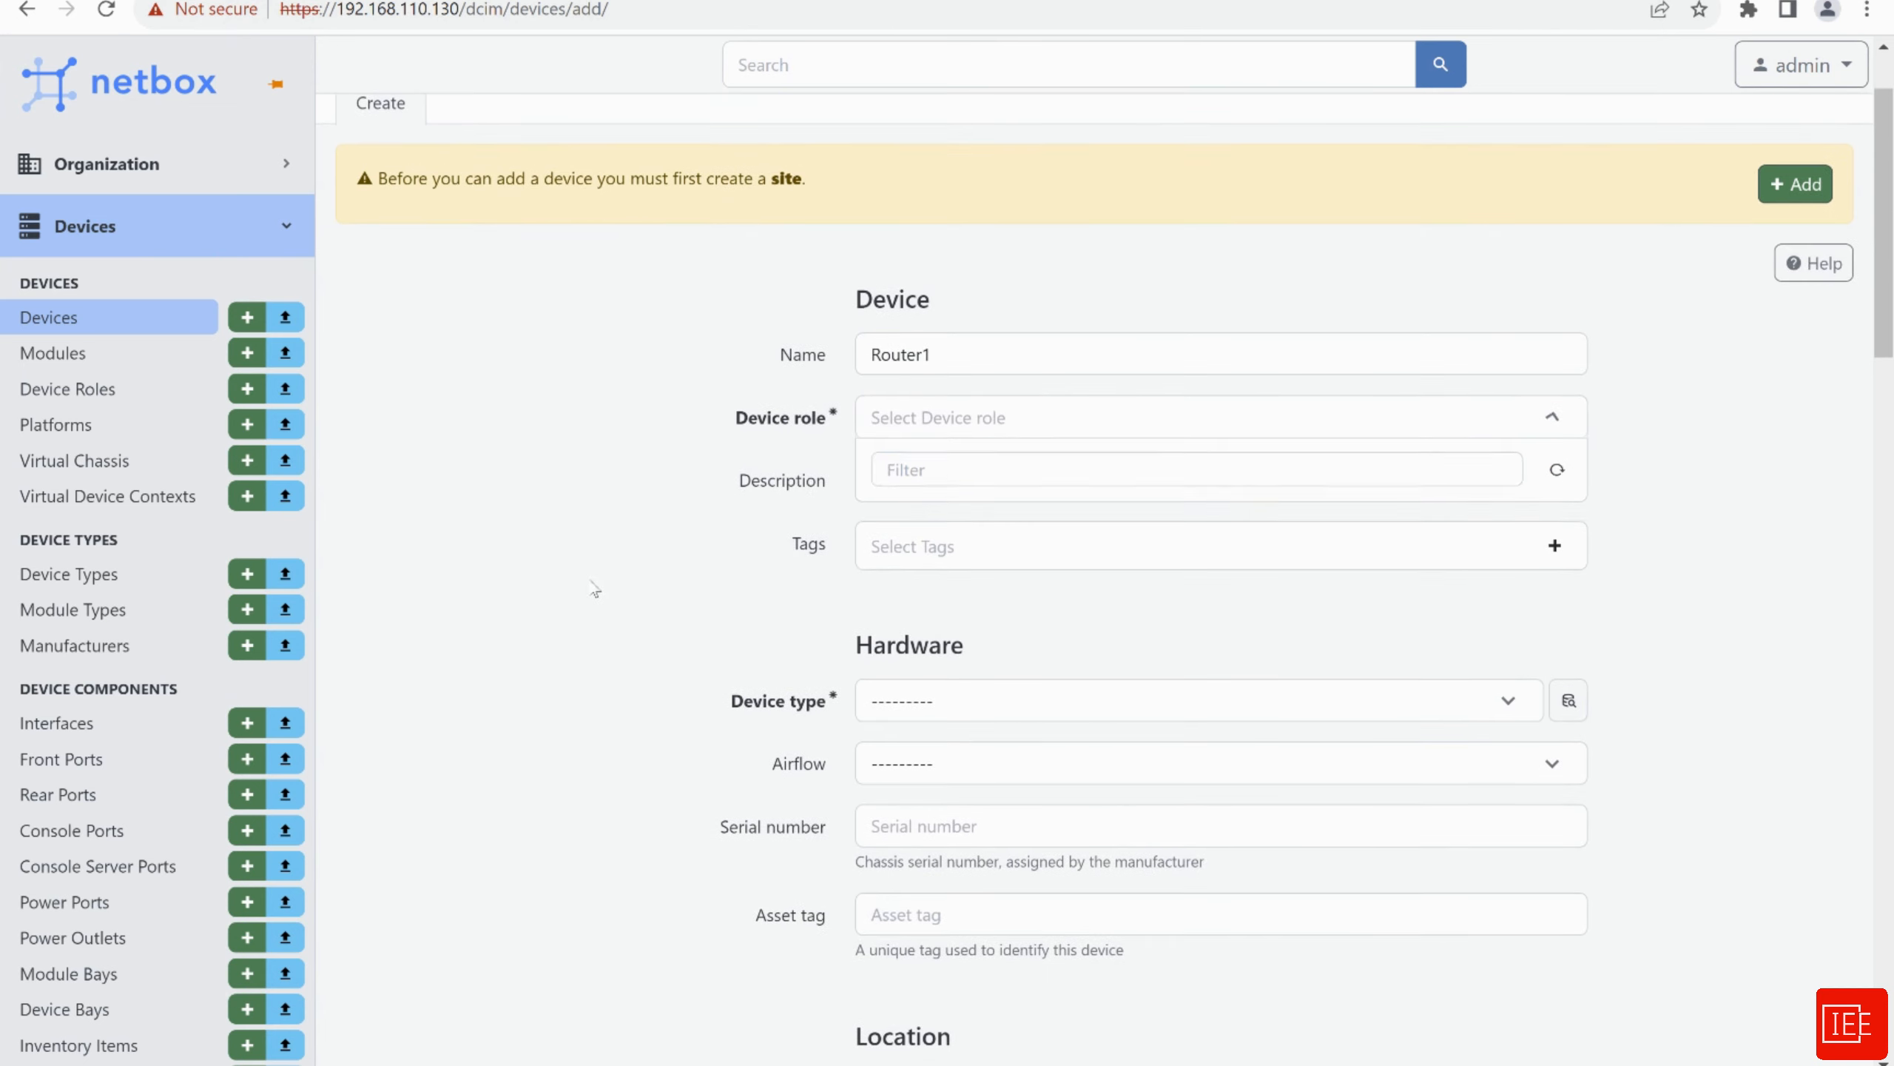
left_click(594, 588)
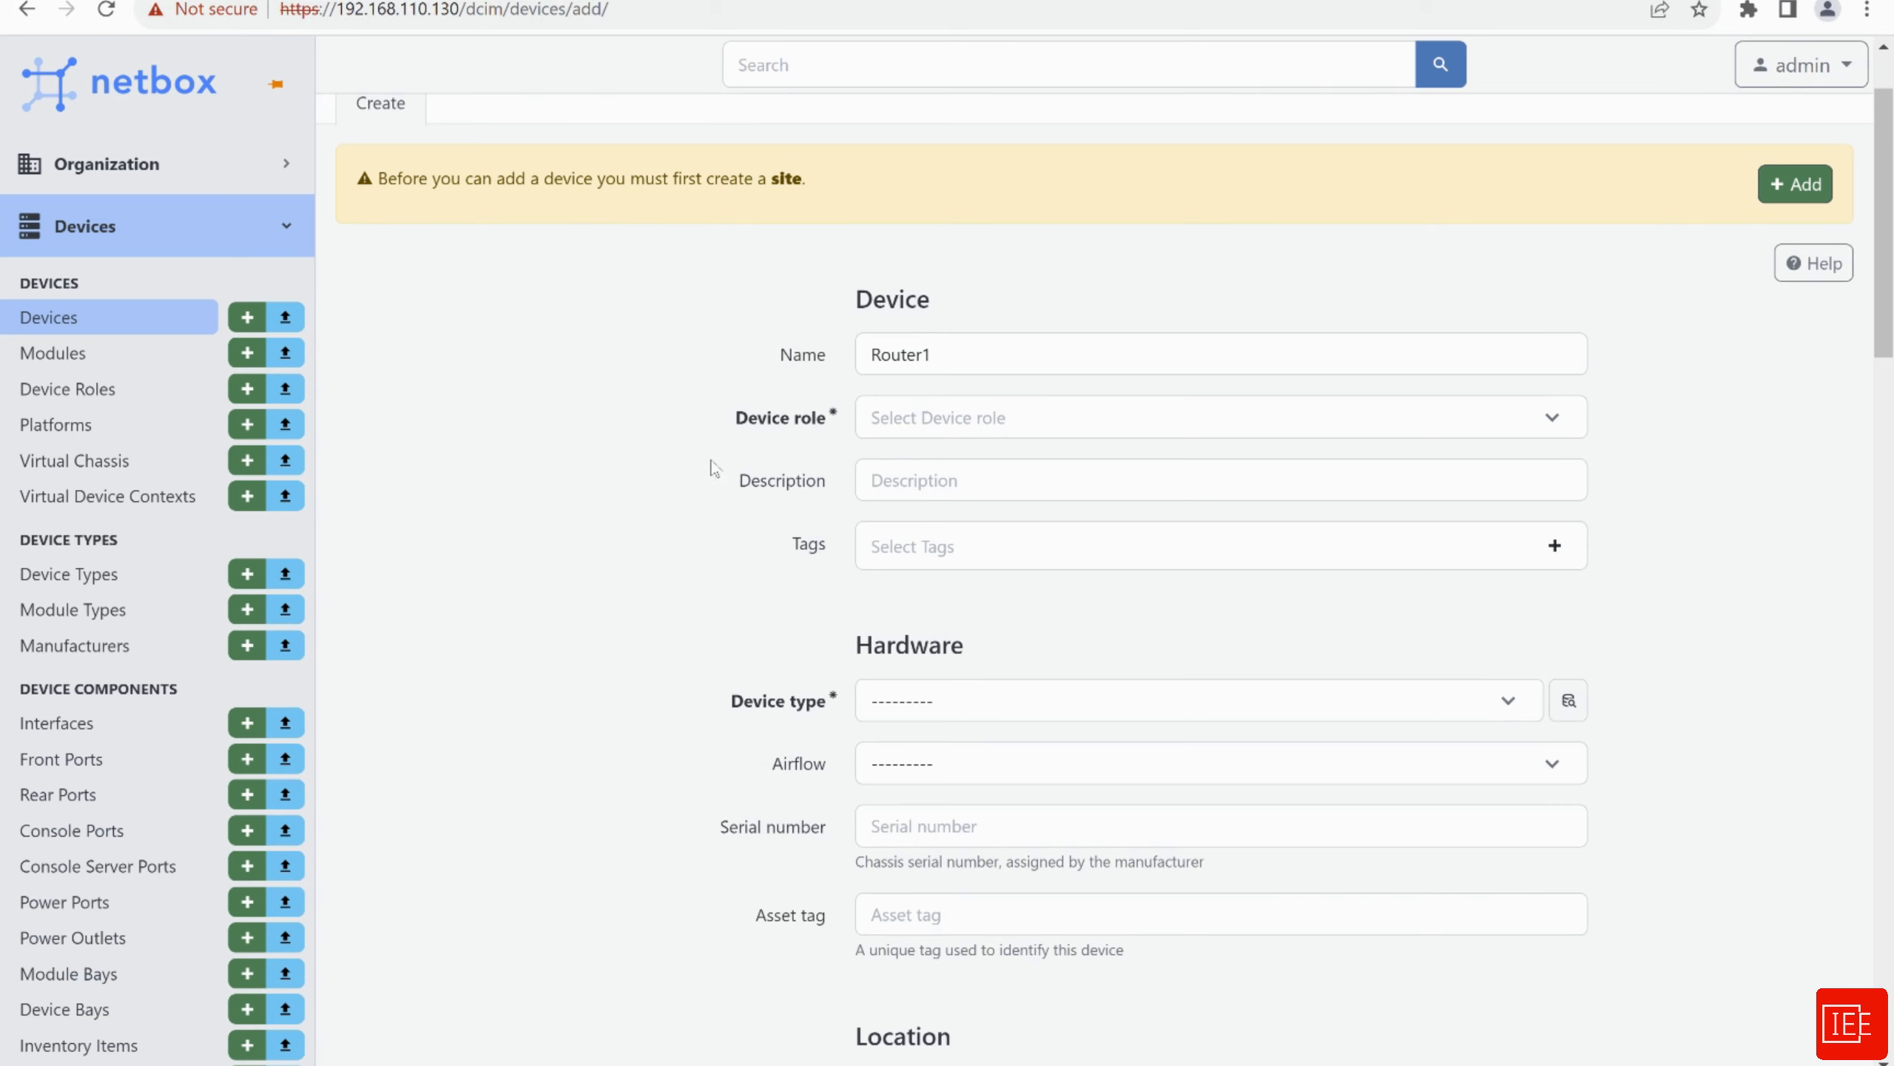
scroll(664, 526, "down", 3)
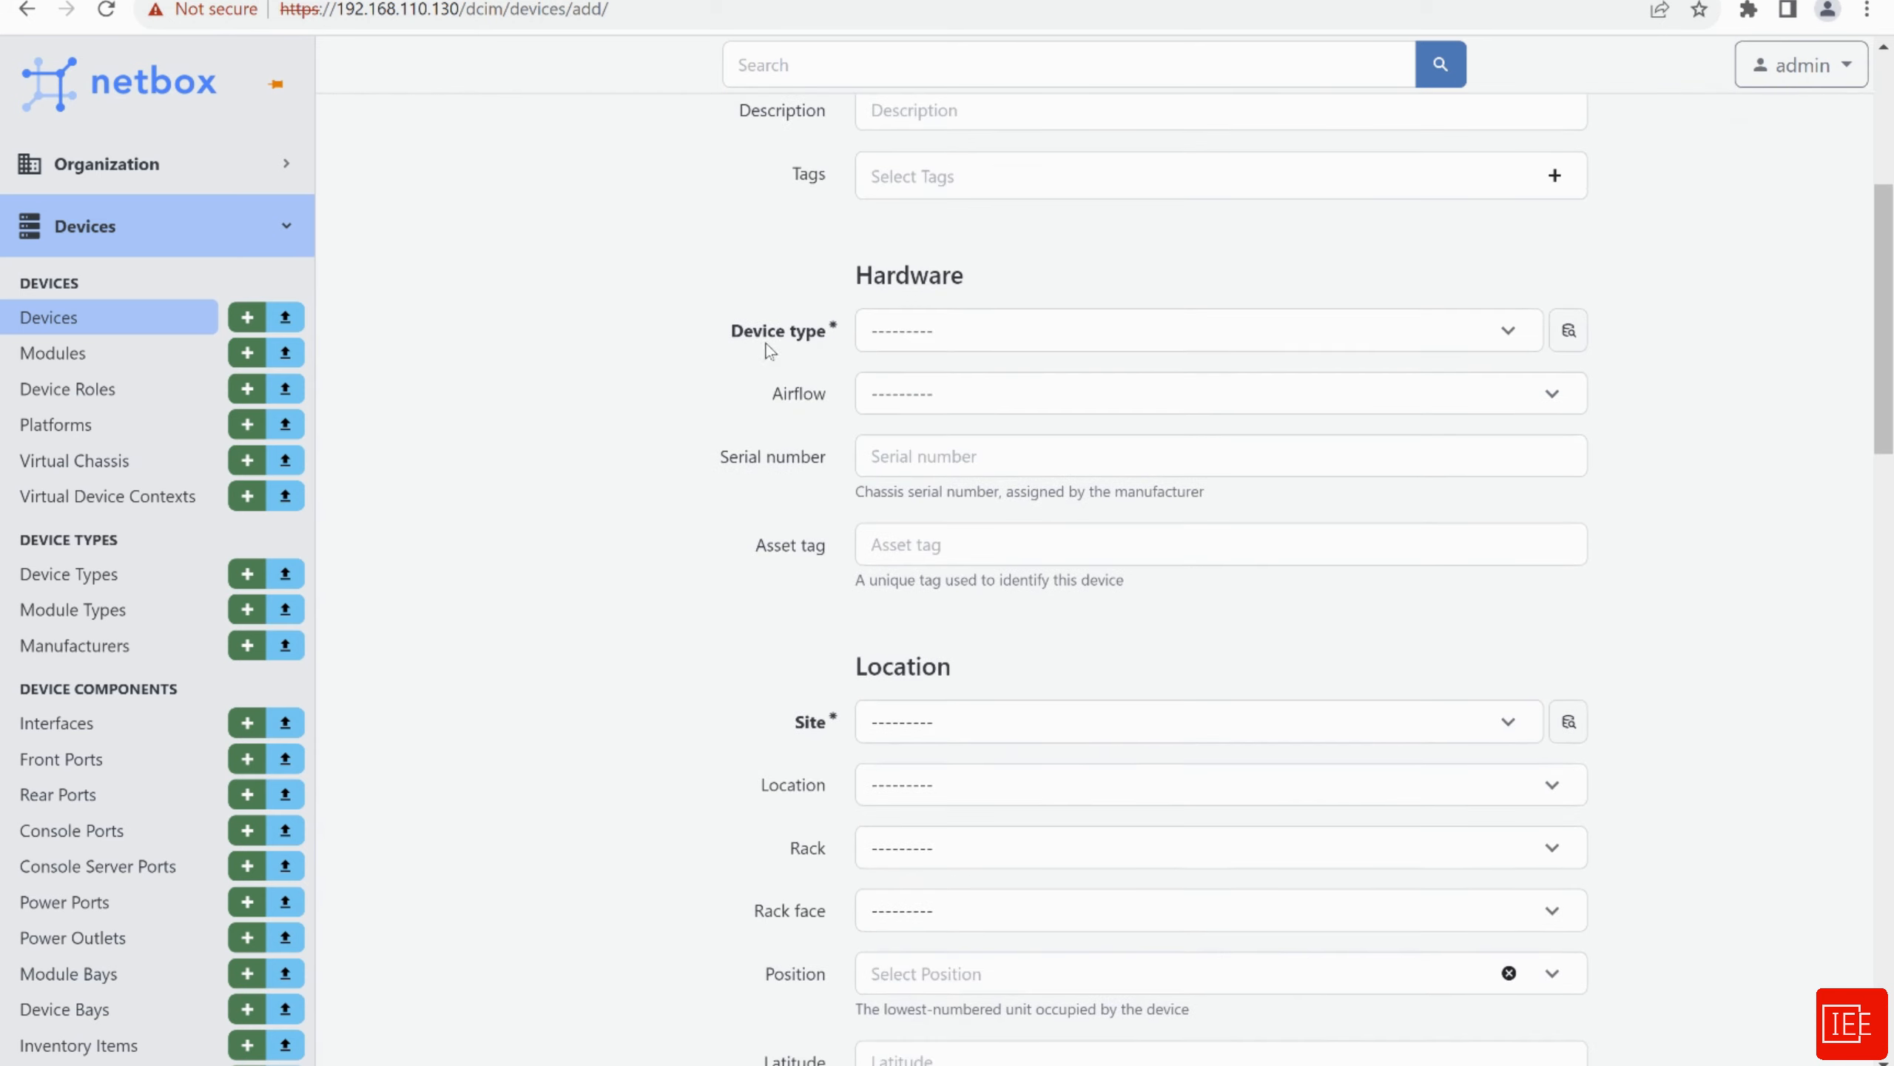
left_click(969, 337)
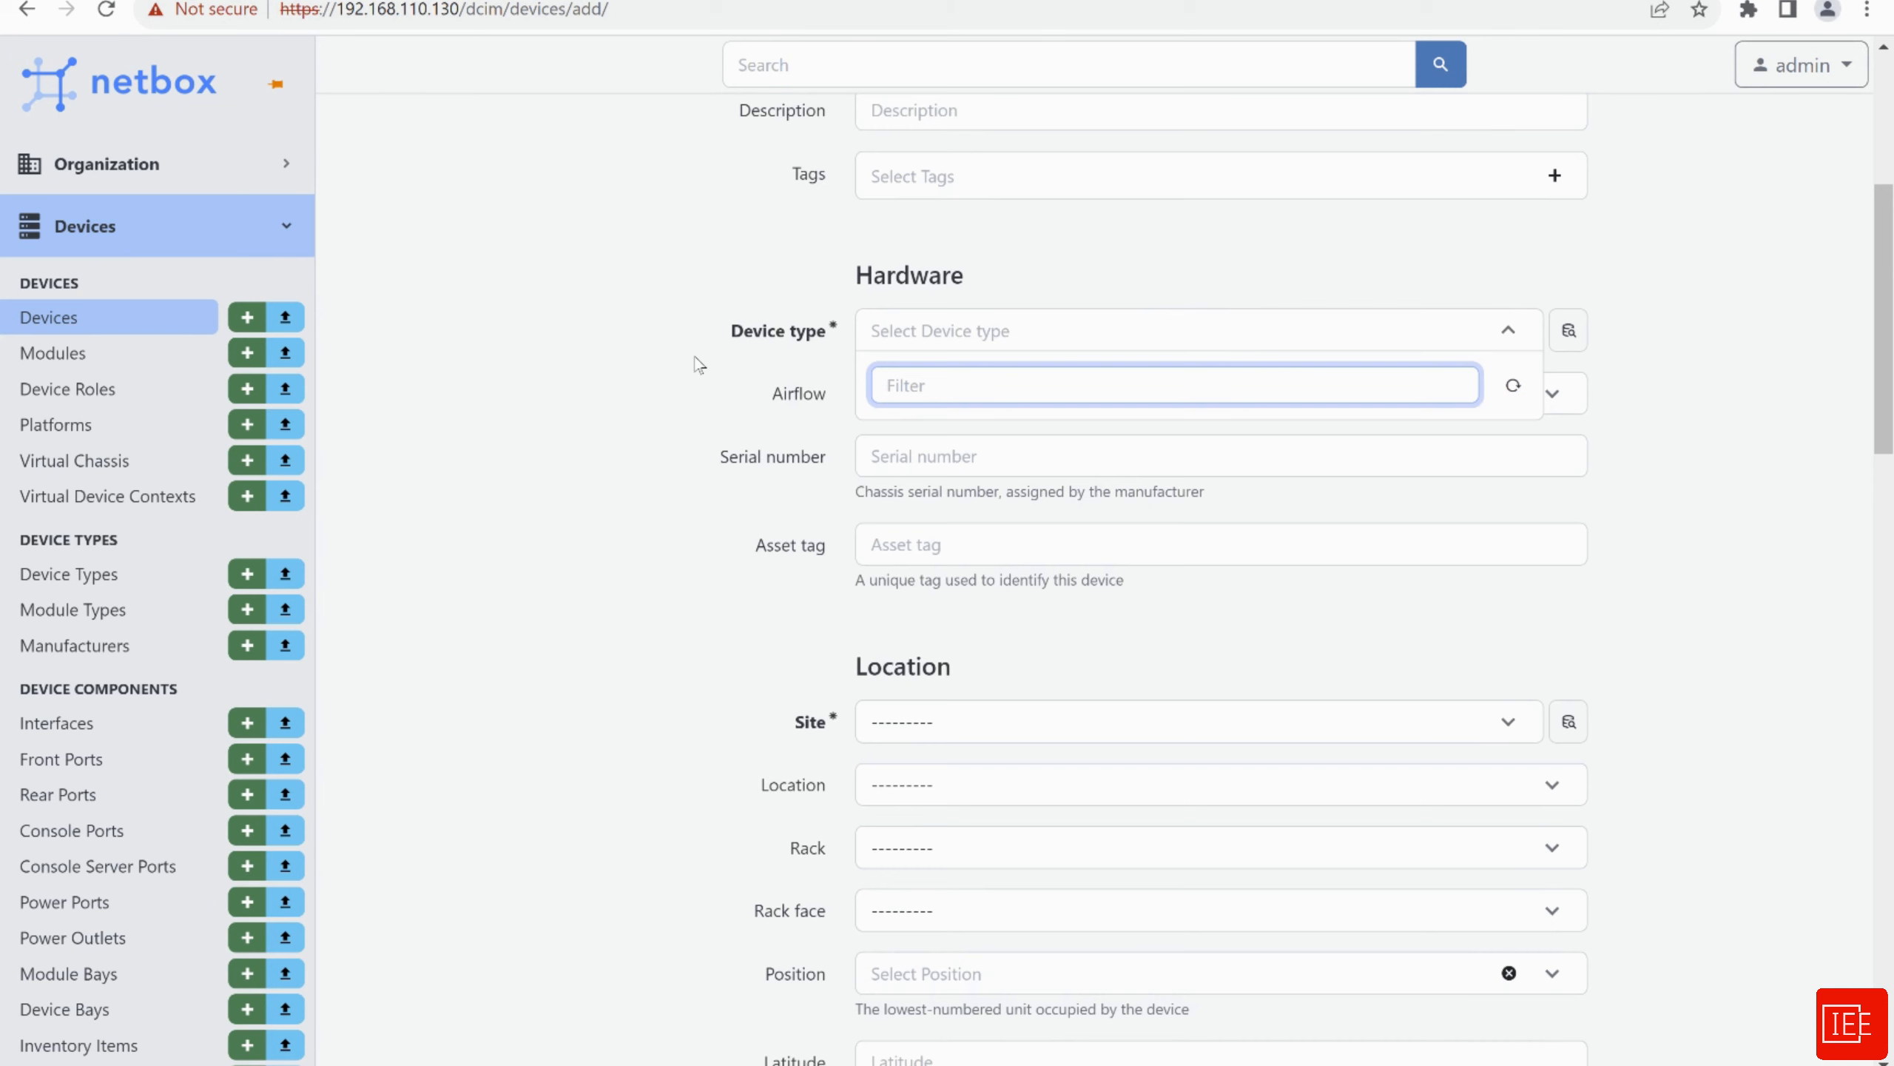
scroll(697, 366, "down", 5)
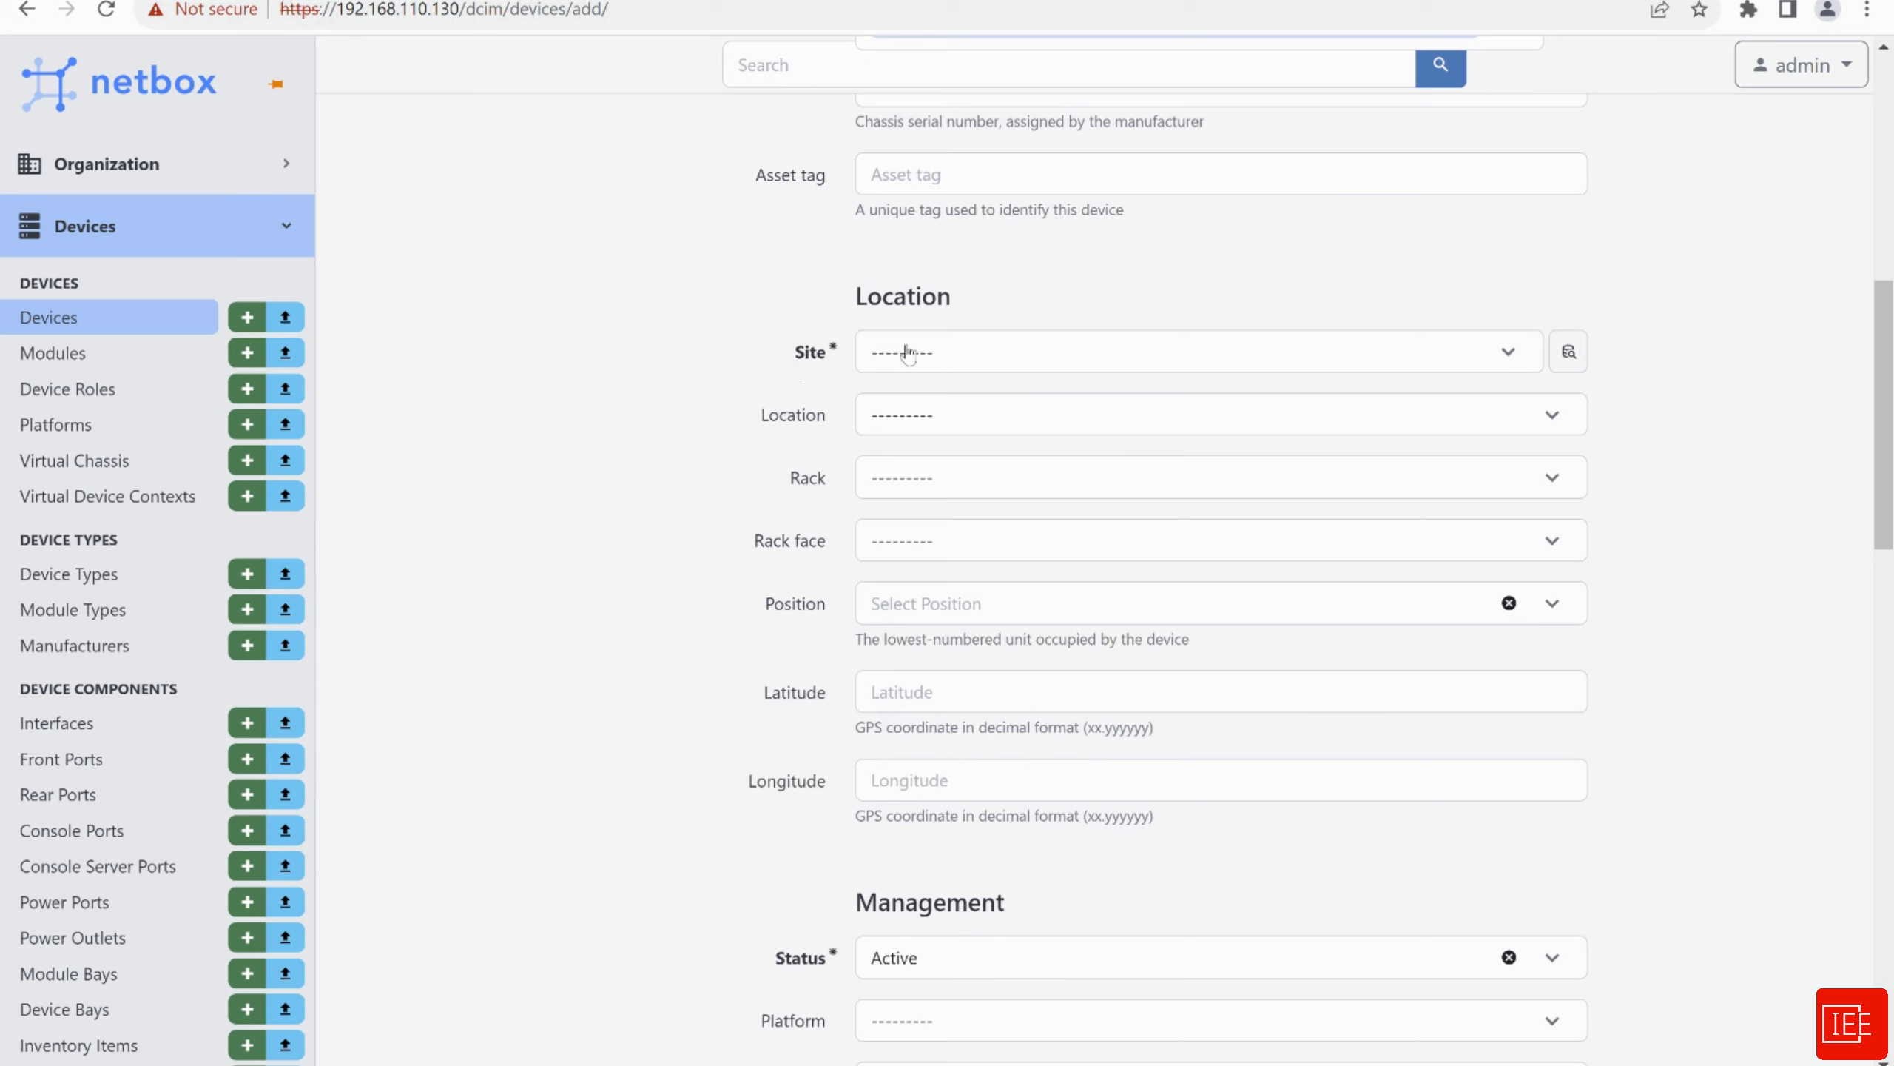
left_click(1032, 357)
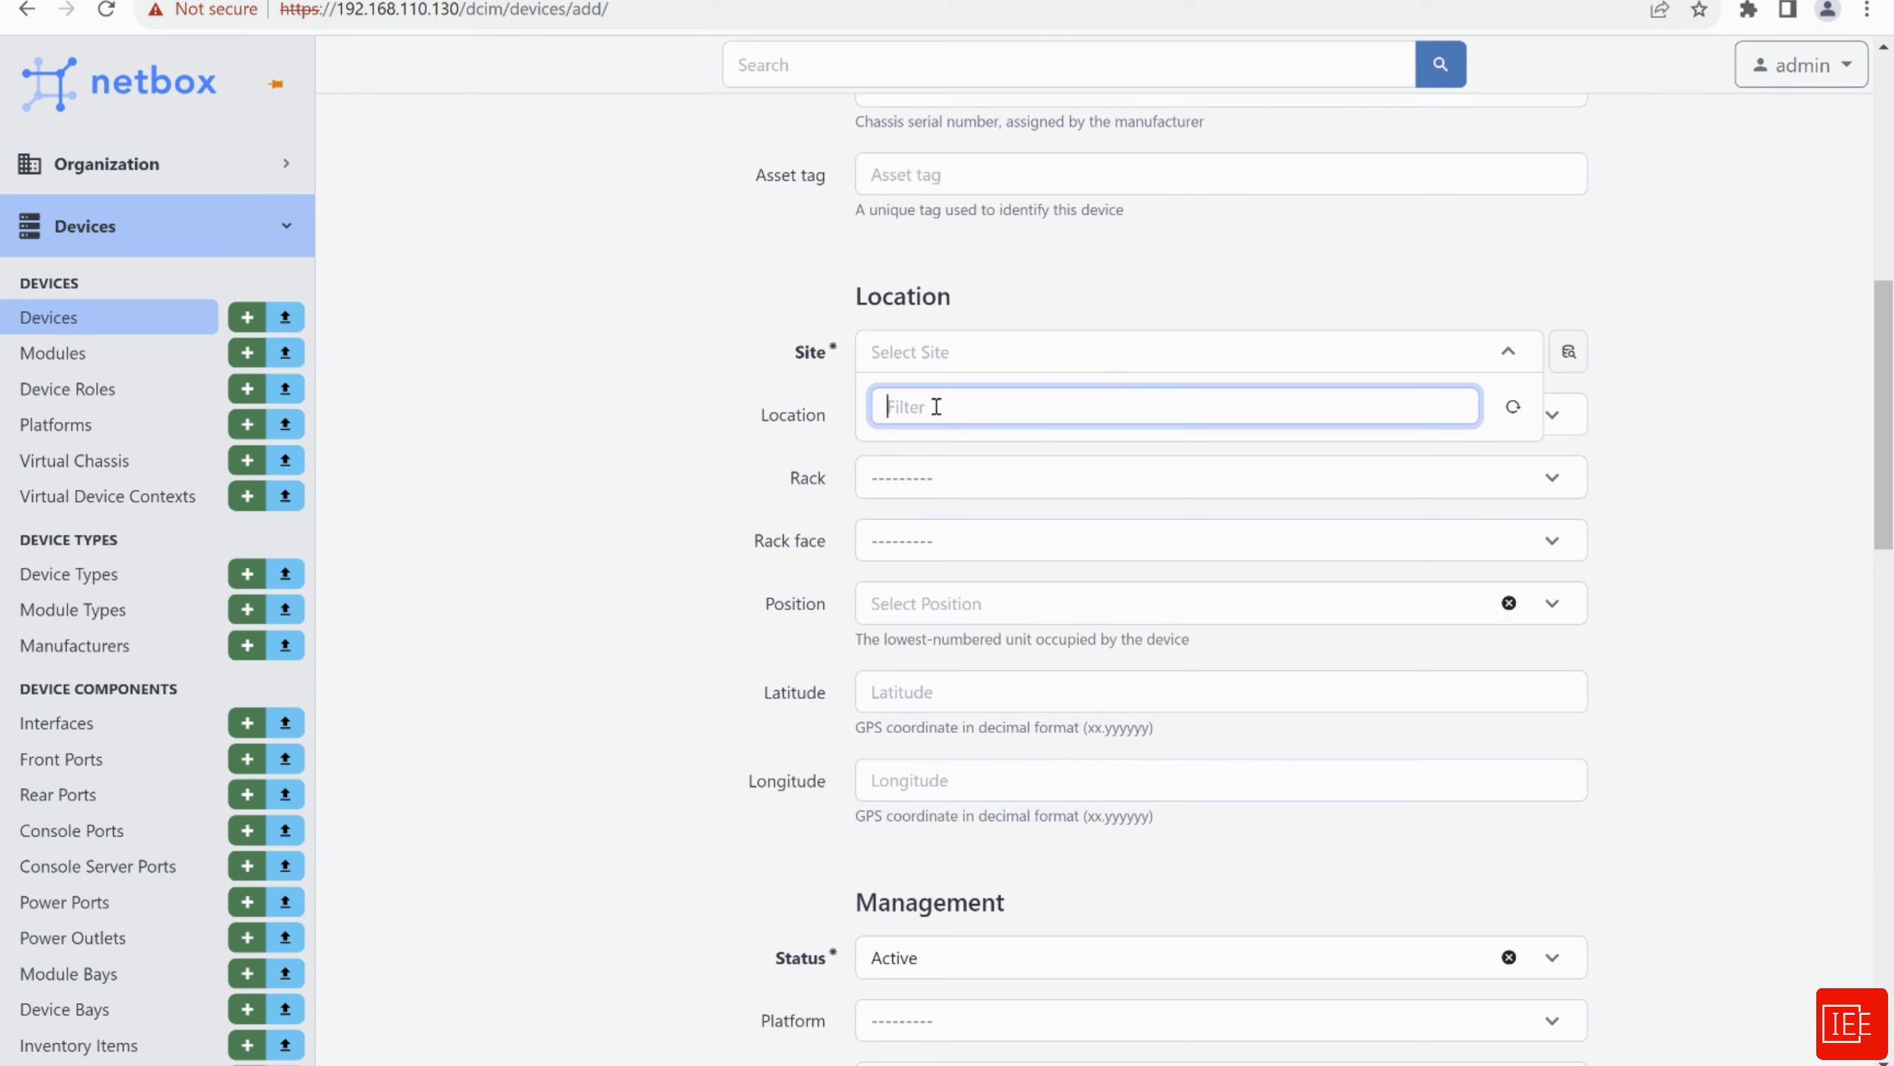
left_click(601, 440)
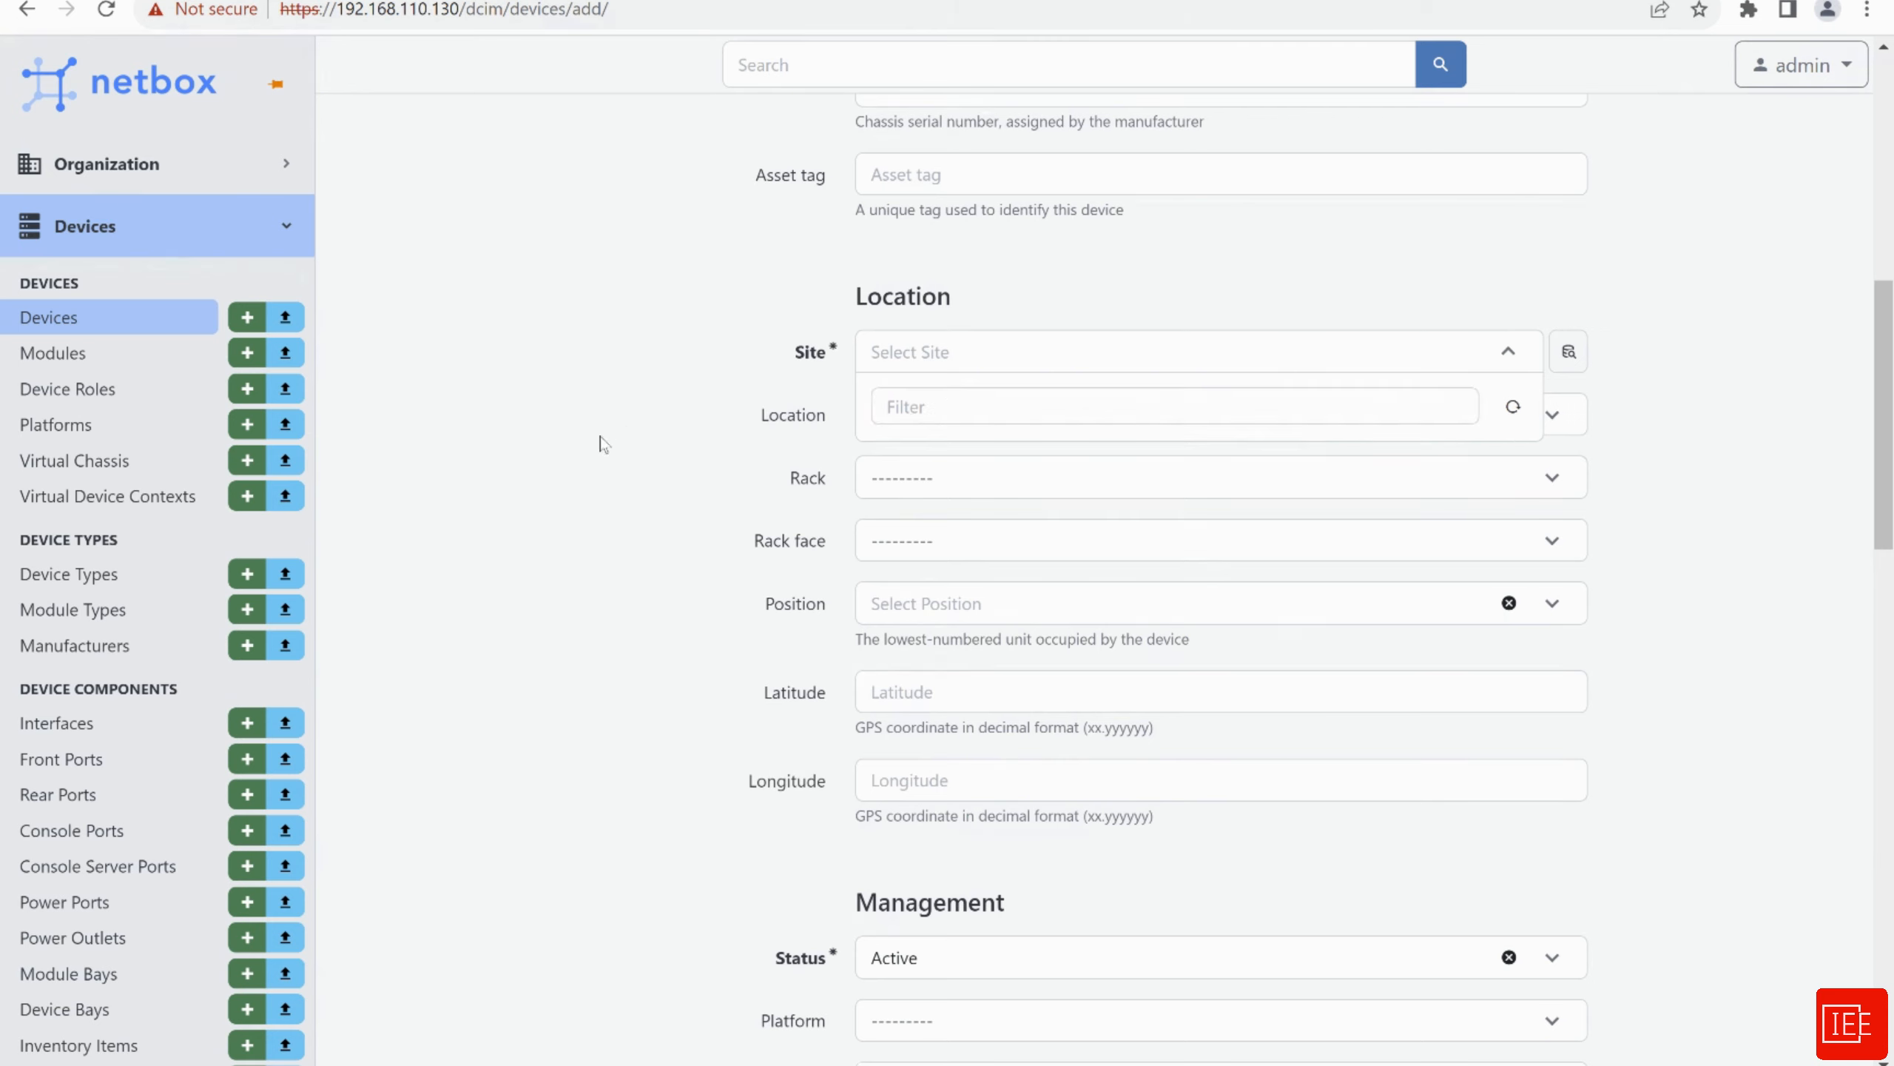
scroll(601, 549, "down", 10)
scroll(600, 552, "down", 10)
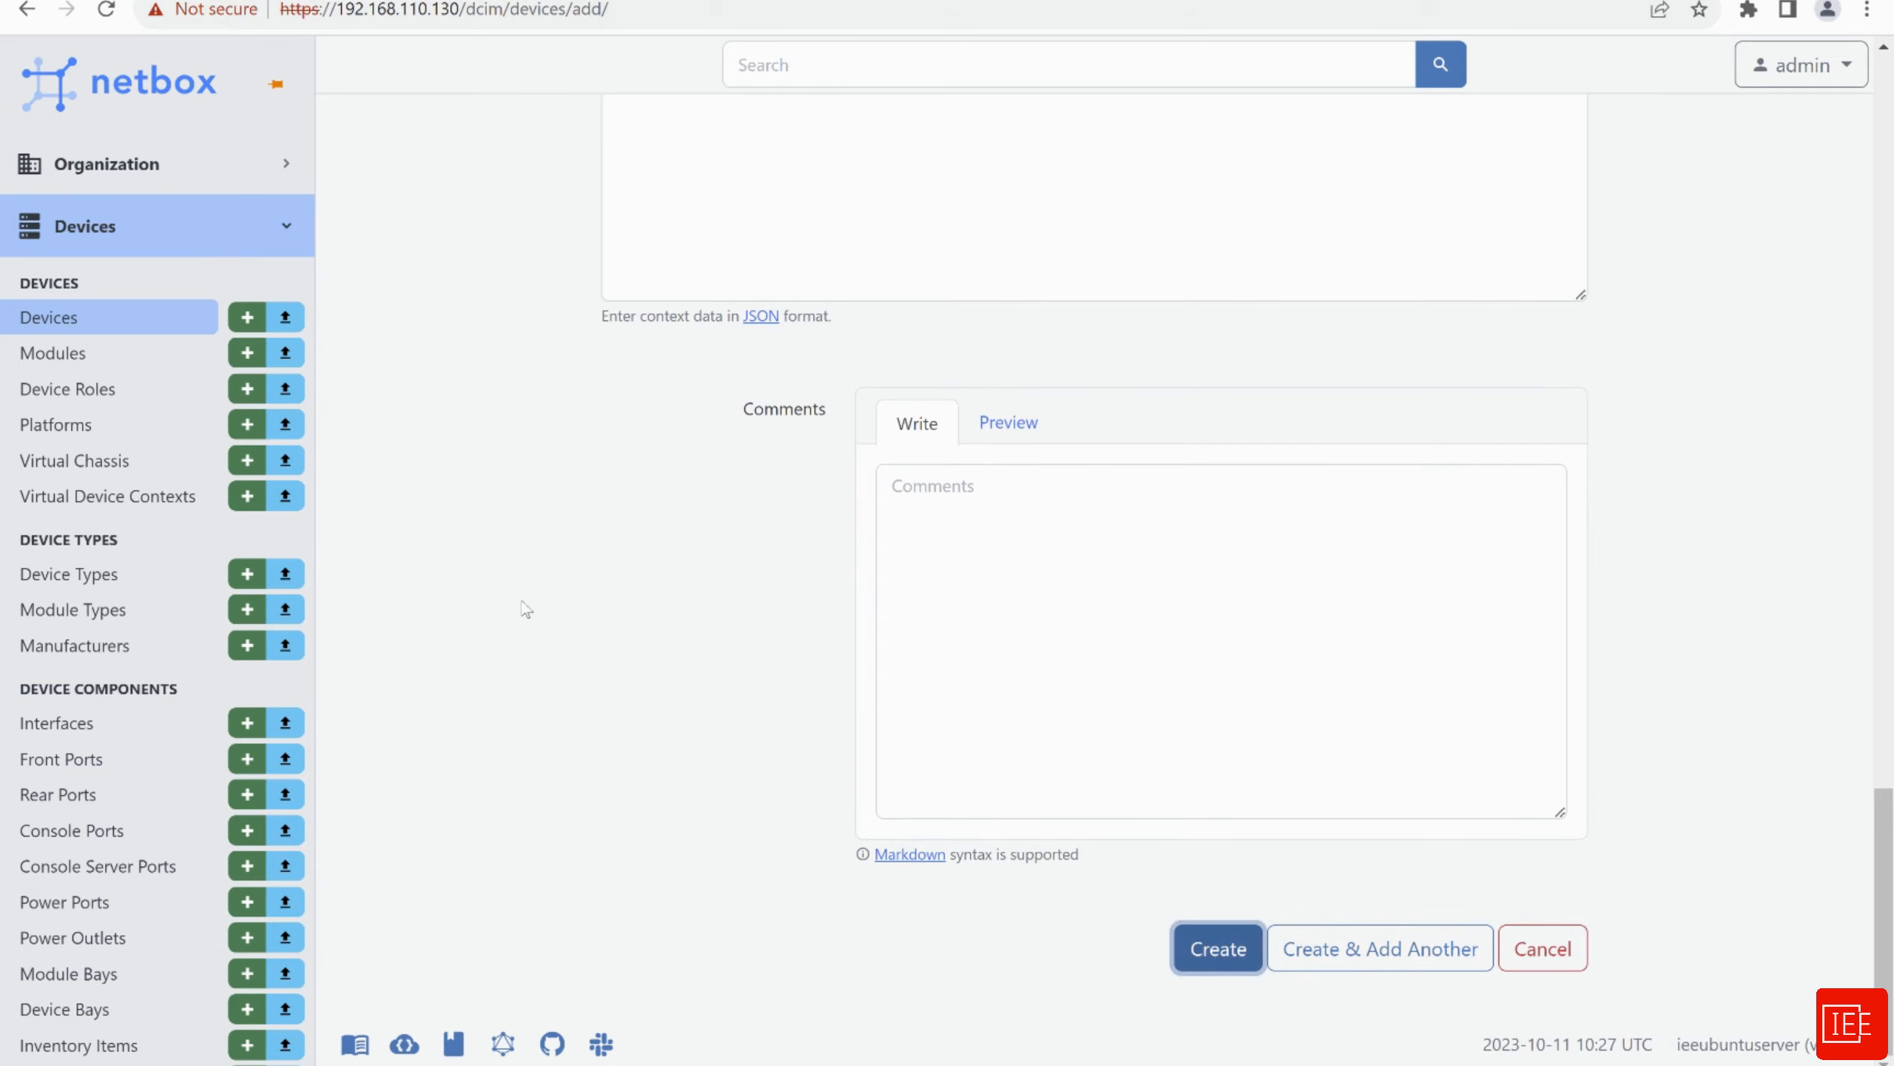
scroll(566, 613, "up", 12)
Leave the rejected device form and expand Organization to reach the empty Tenant Groups list
scroll(570, 614, "up", 15)
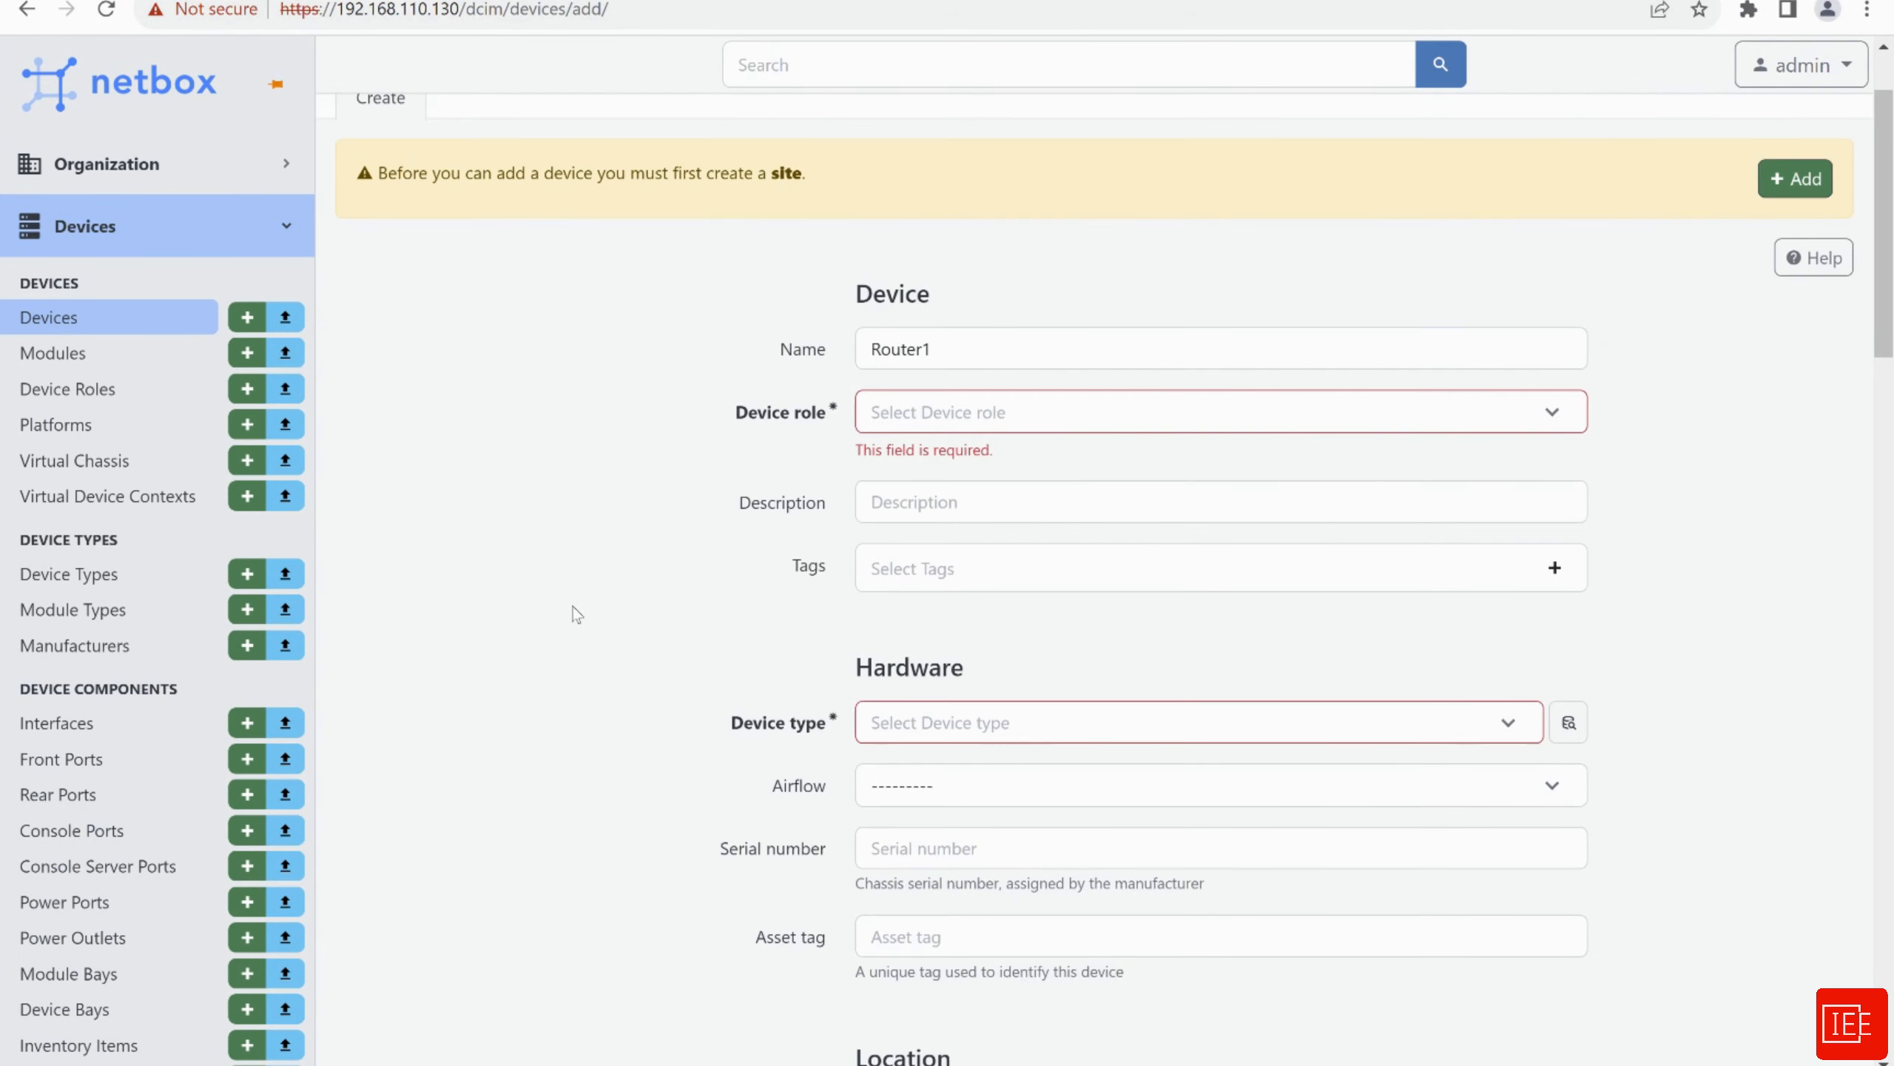
scroll(576, 614, "down", 3)
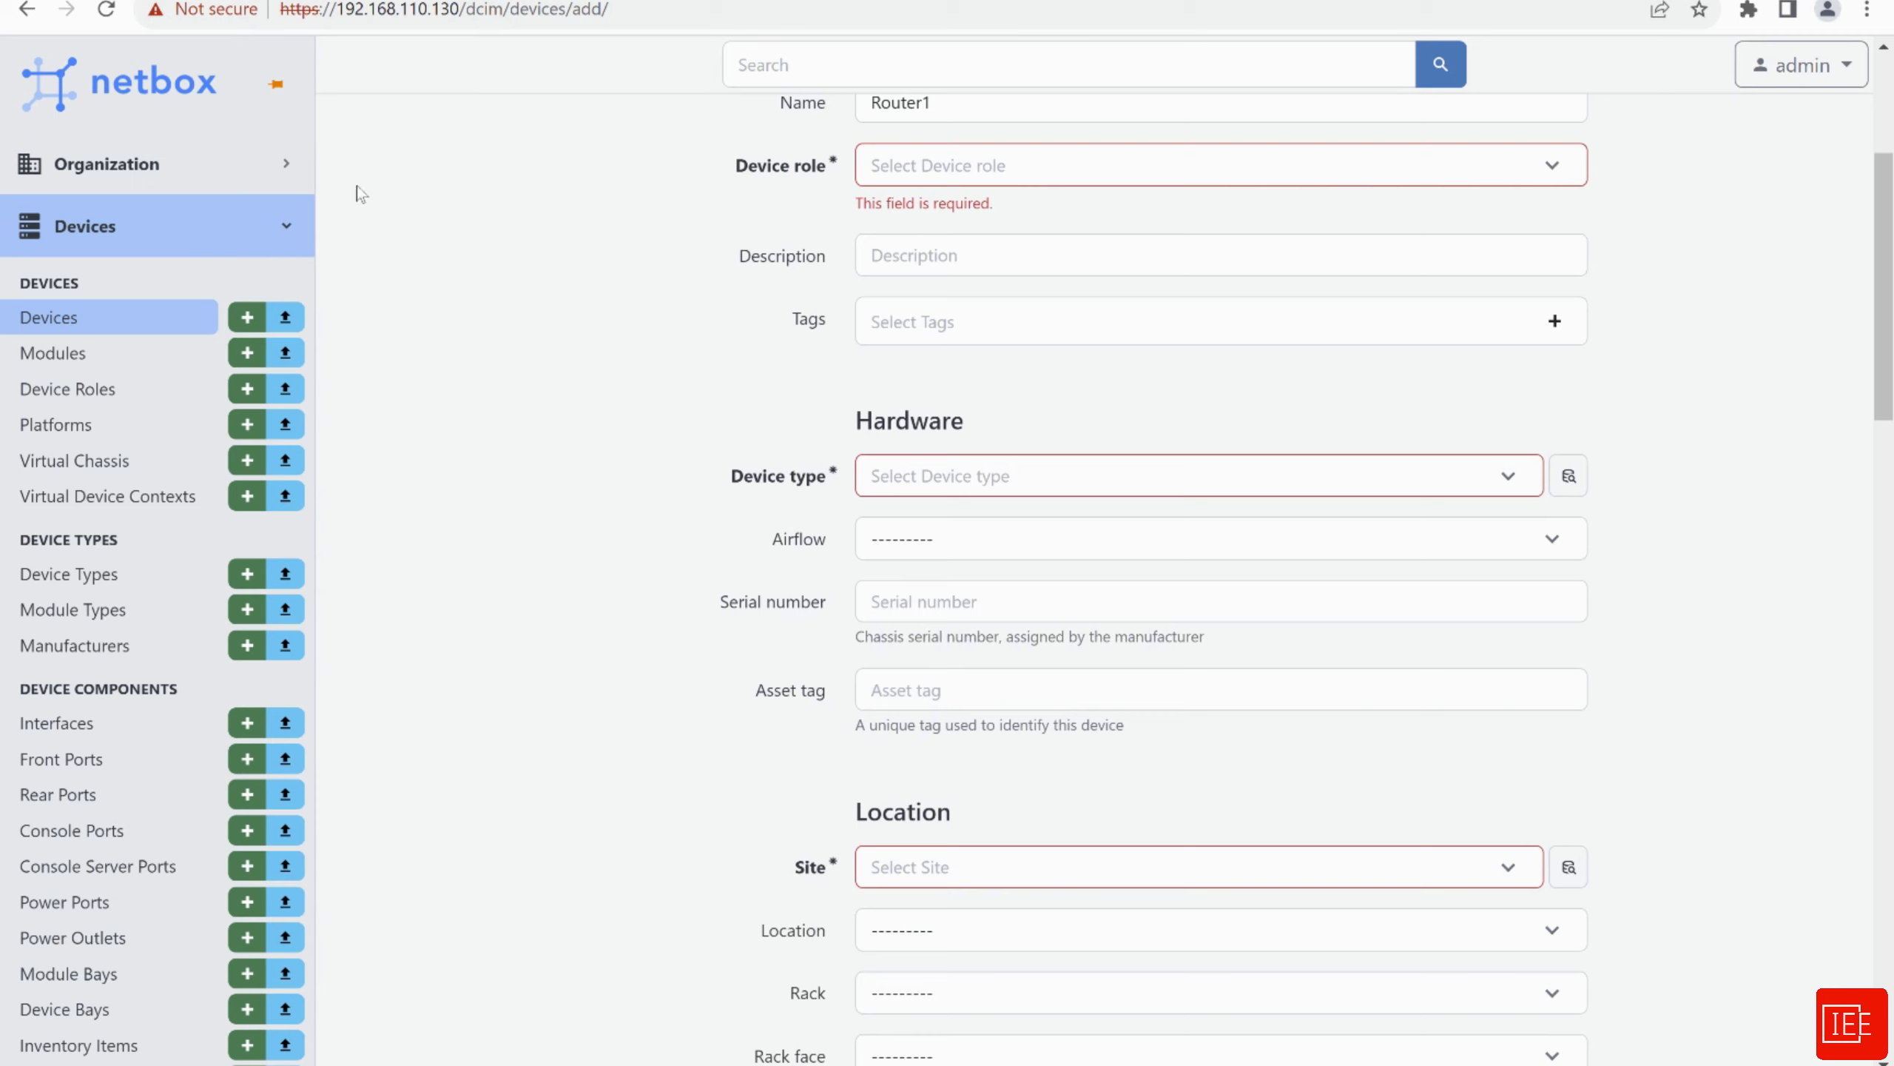
left_click(105, 168)
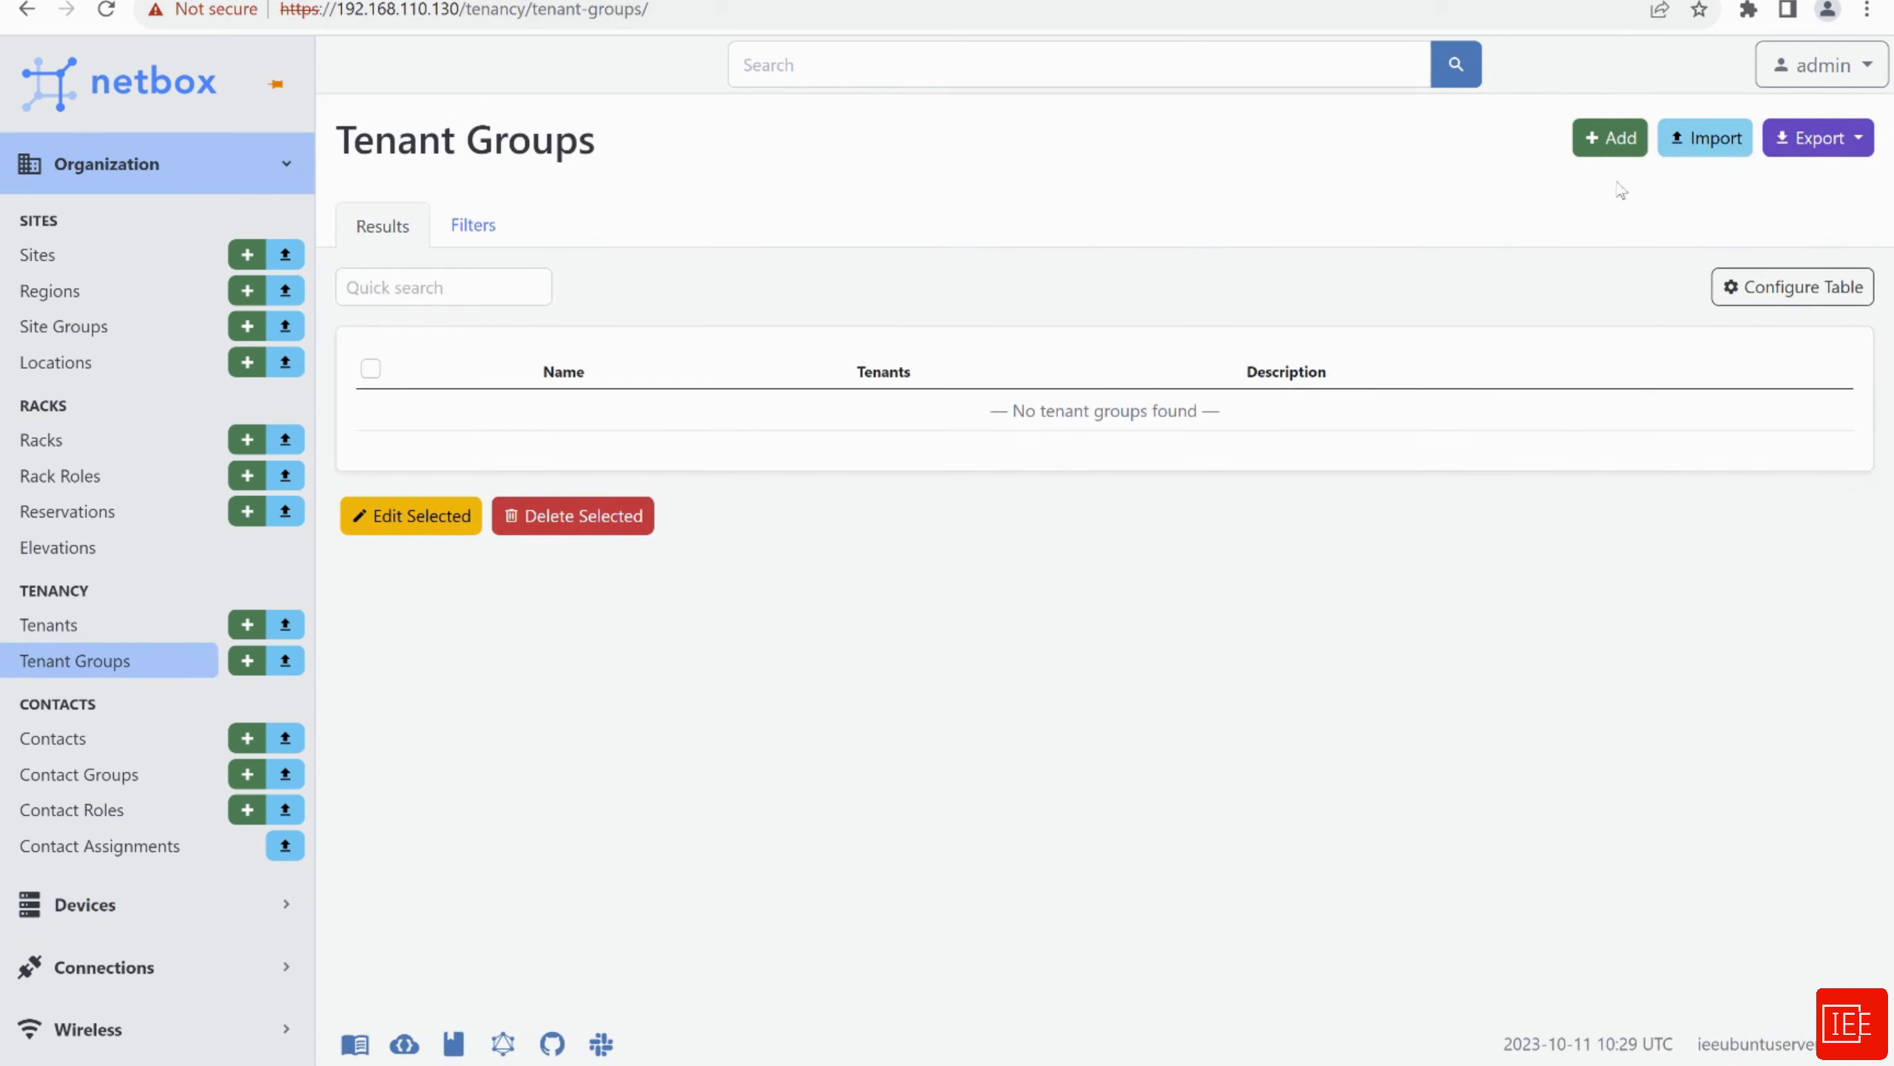
Add tenant group IEE_tenant_group with auto-filled slug iee_tenant_group and save it
left_click(1615, 150)
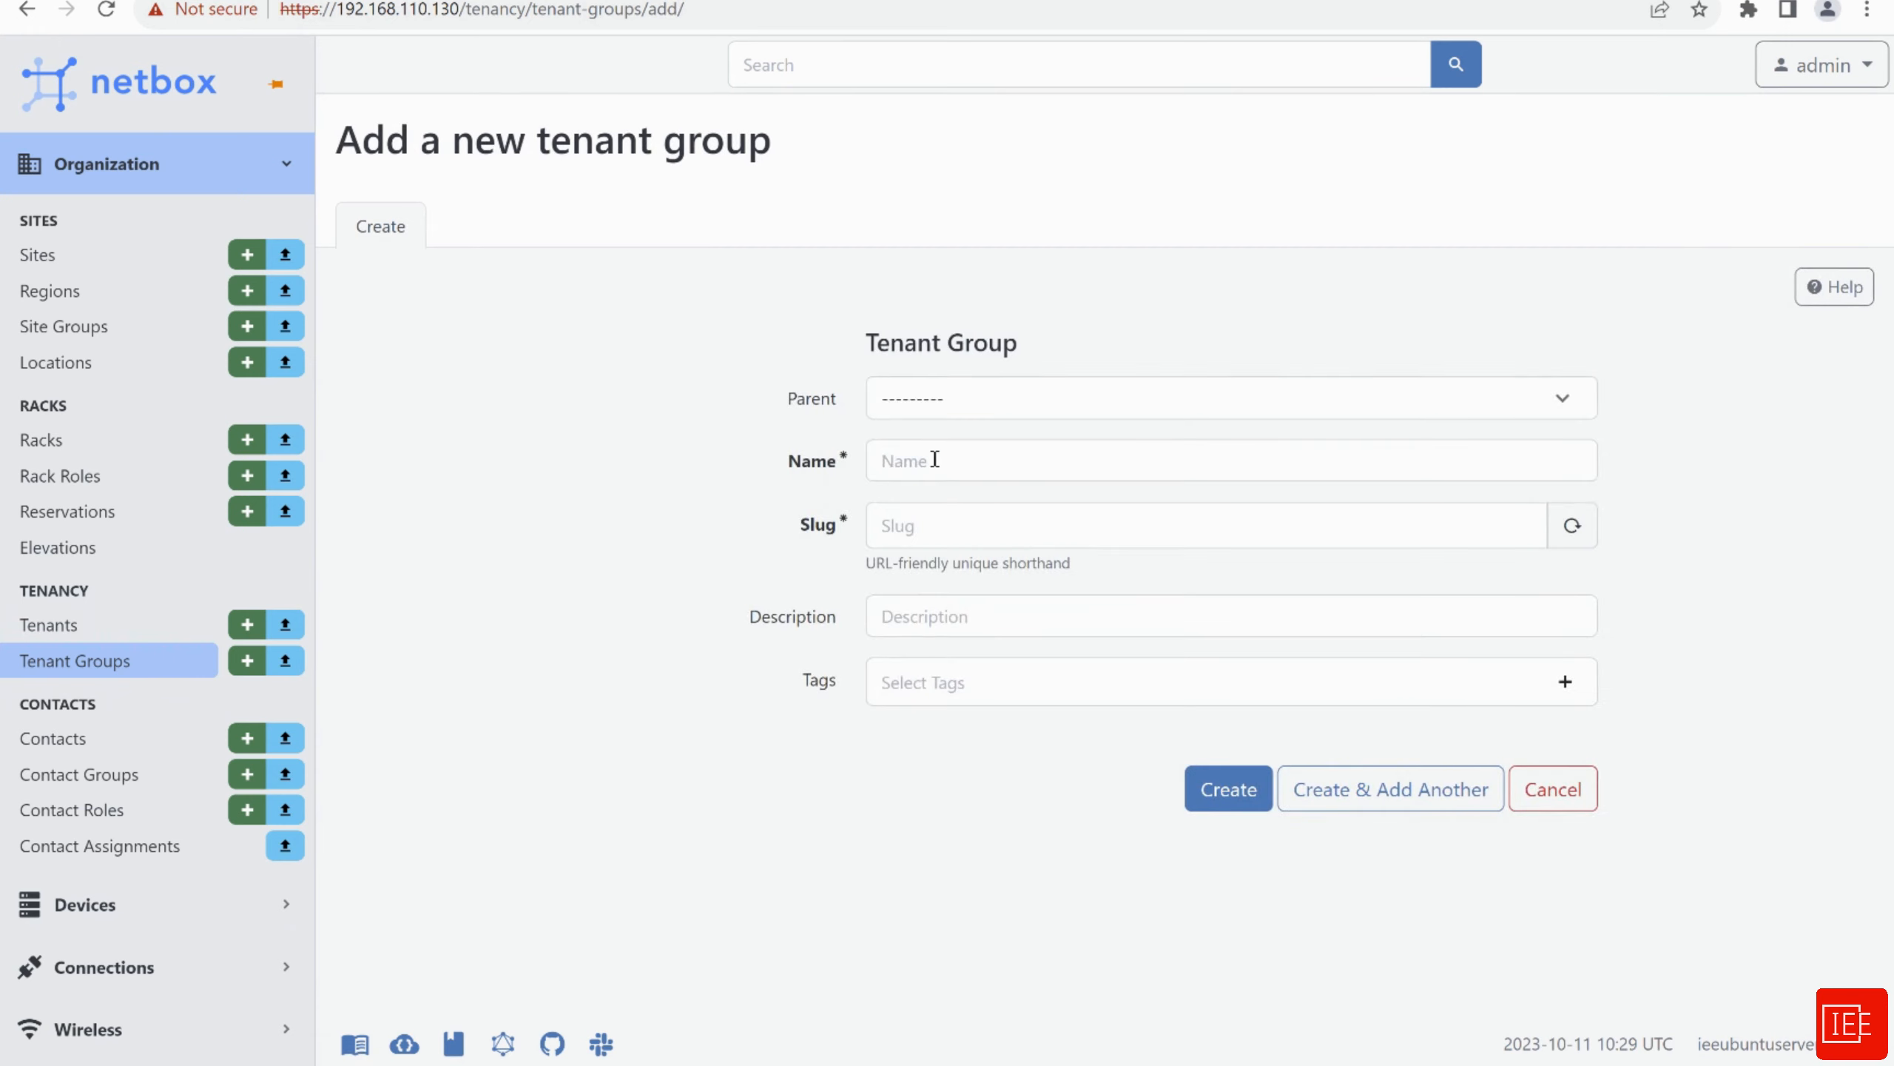
left_click(934, 459)
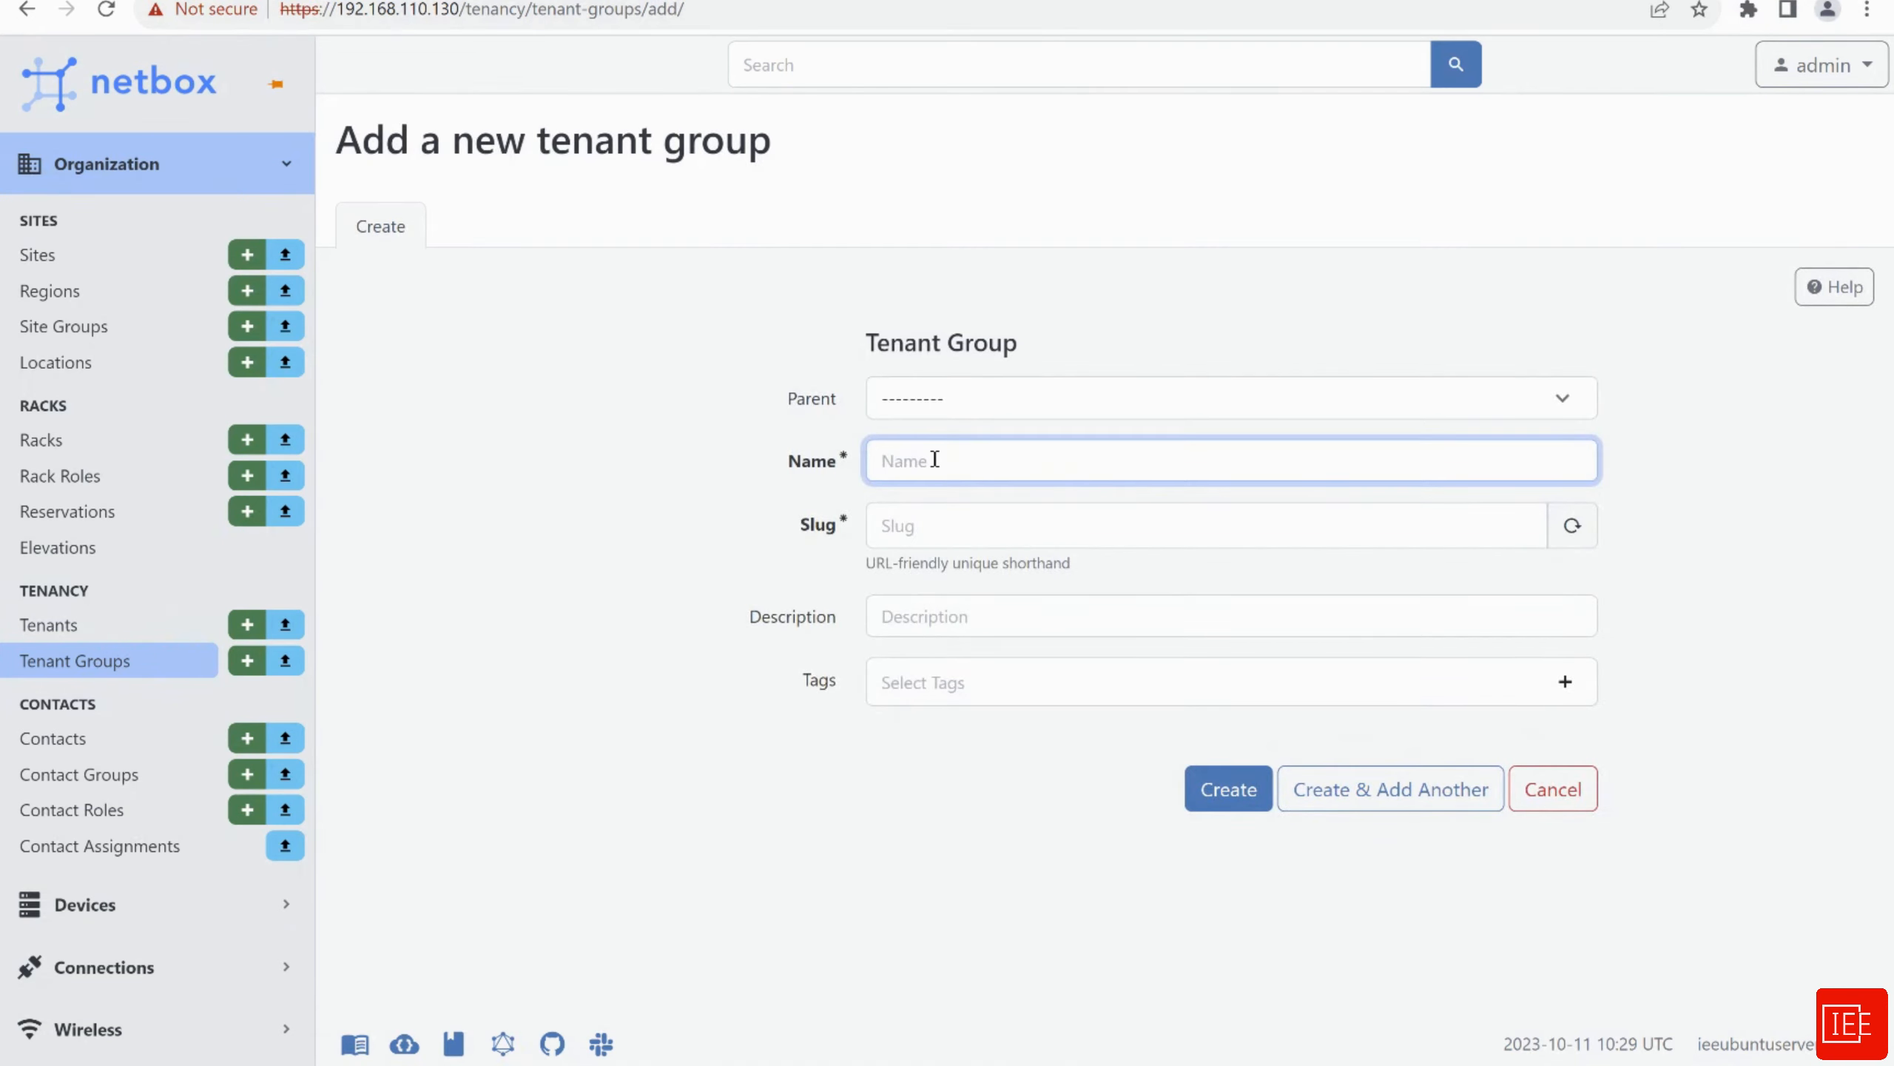
type("IEE tena")
type("n")
type("n")
type("t_")
type("group")
left_click(973, 525)
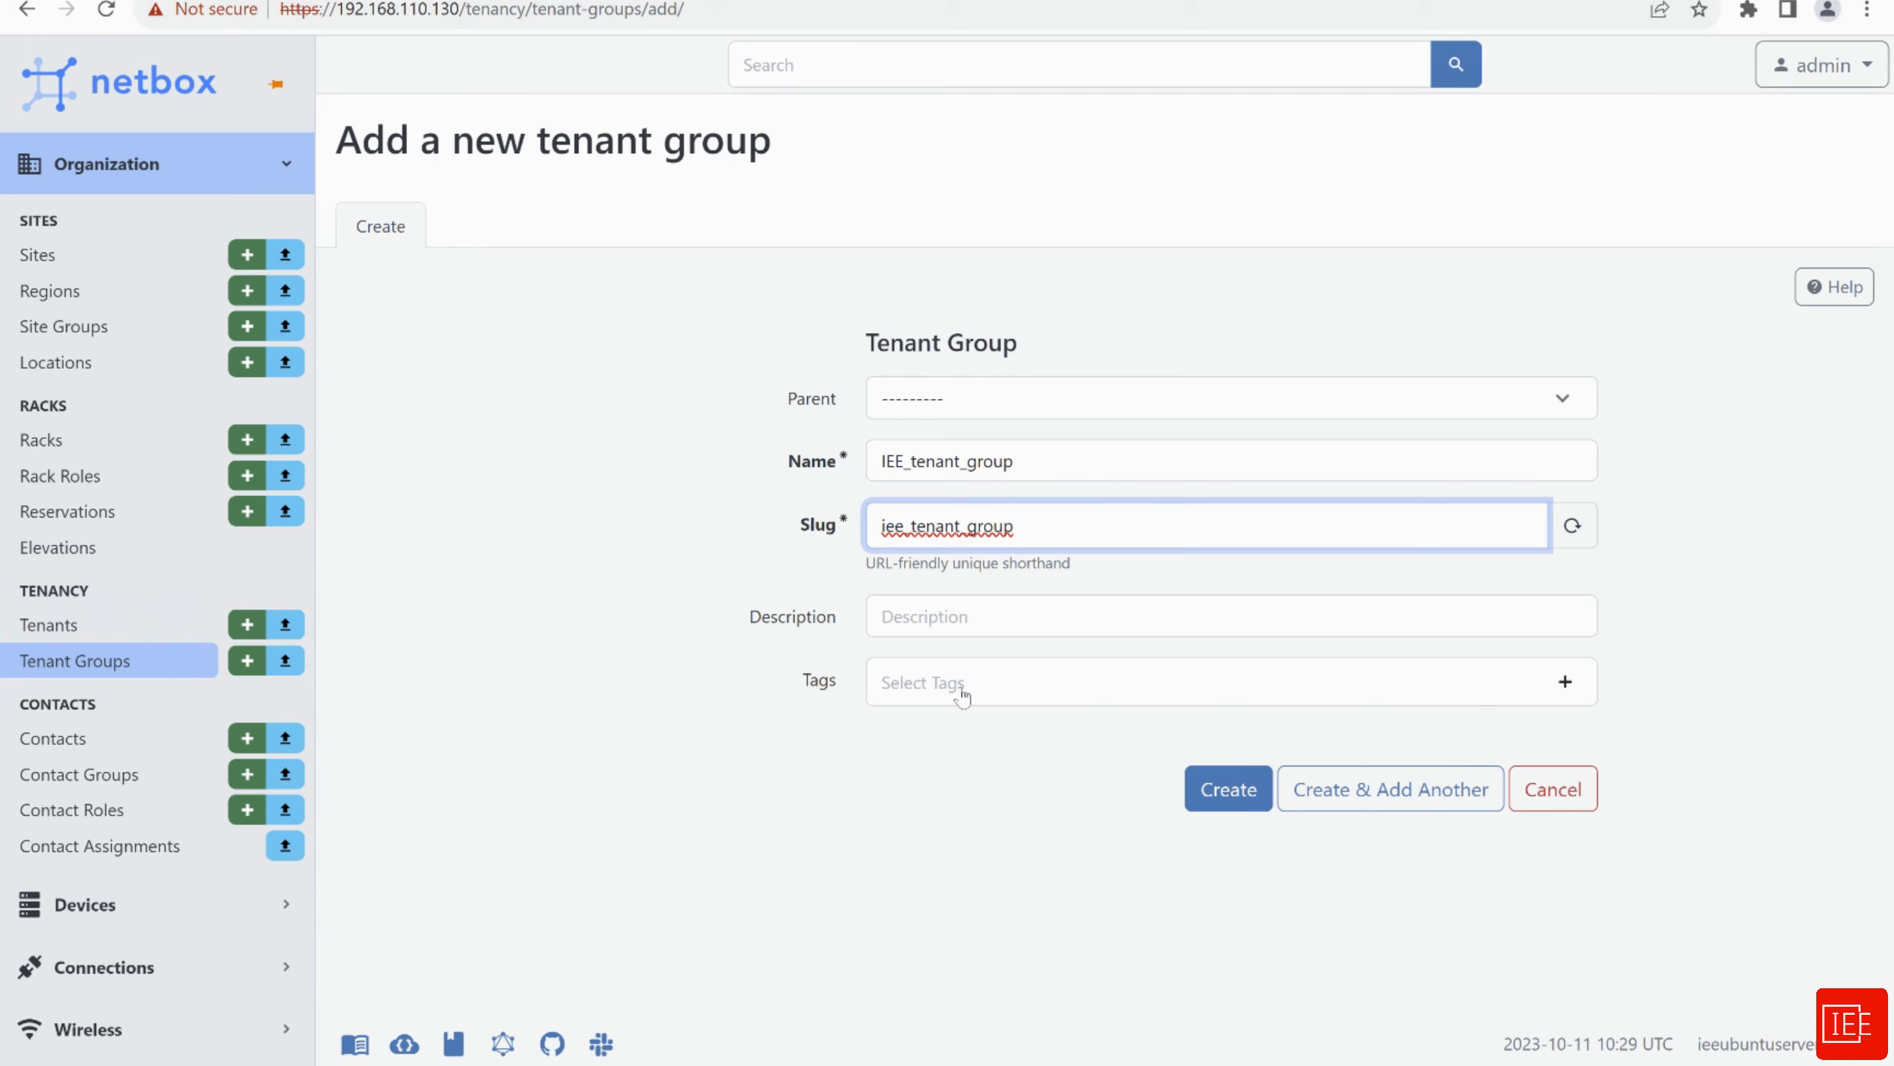
left_click(1228, 790)
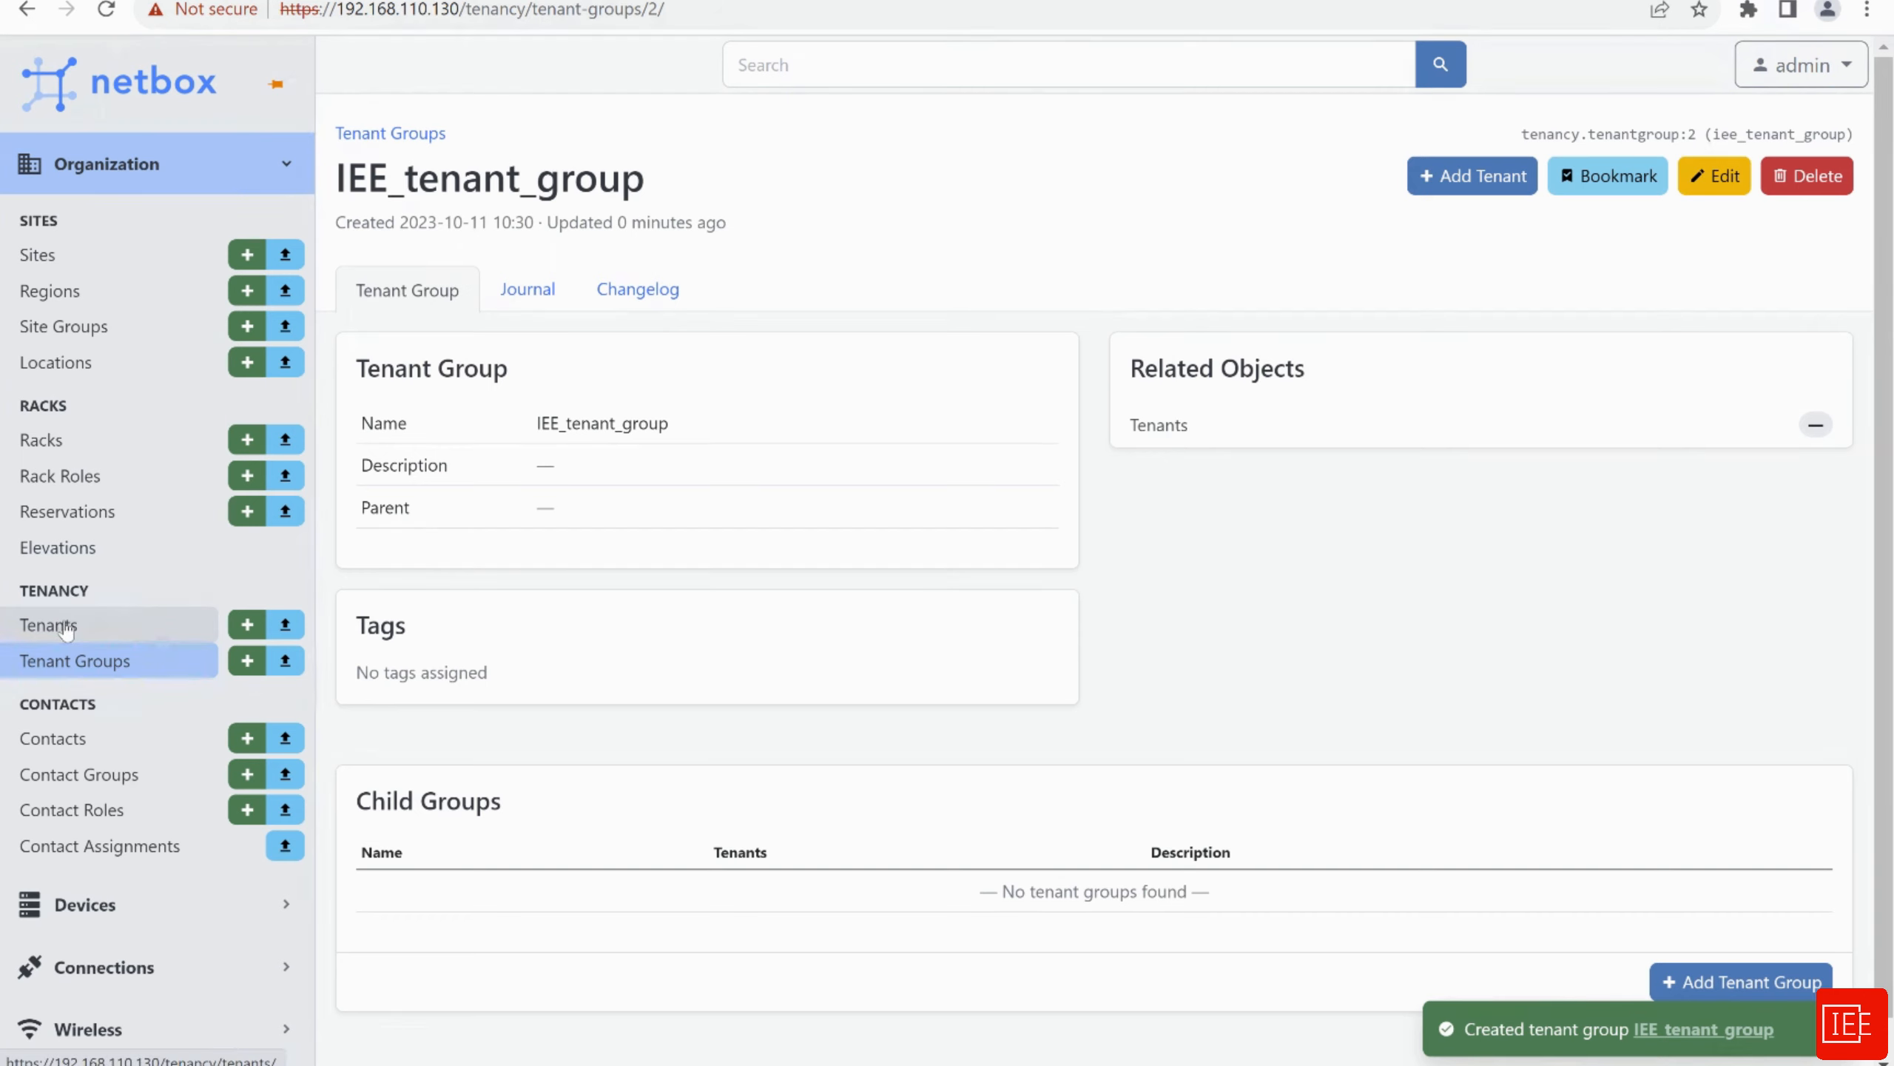
Add tenant IEE with slug iee in group IEE_tenant_group and save it
left_click(112, 636)
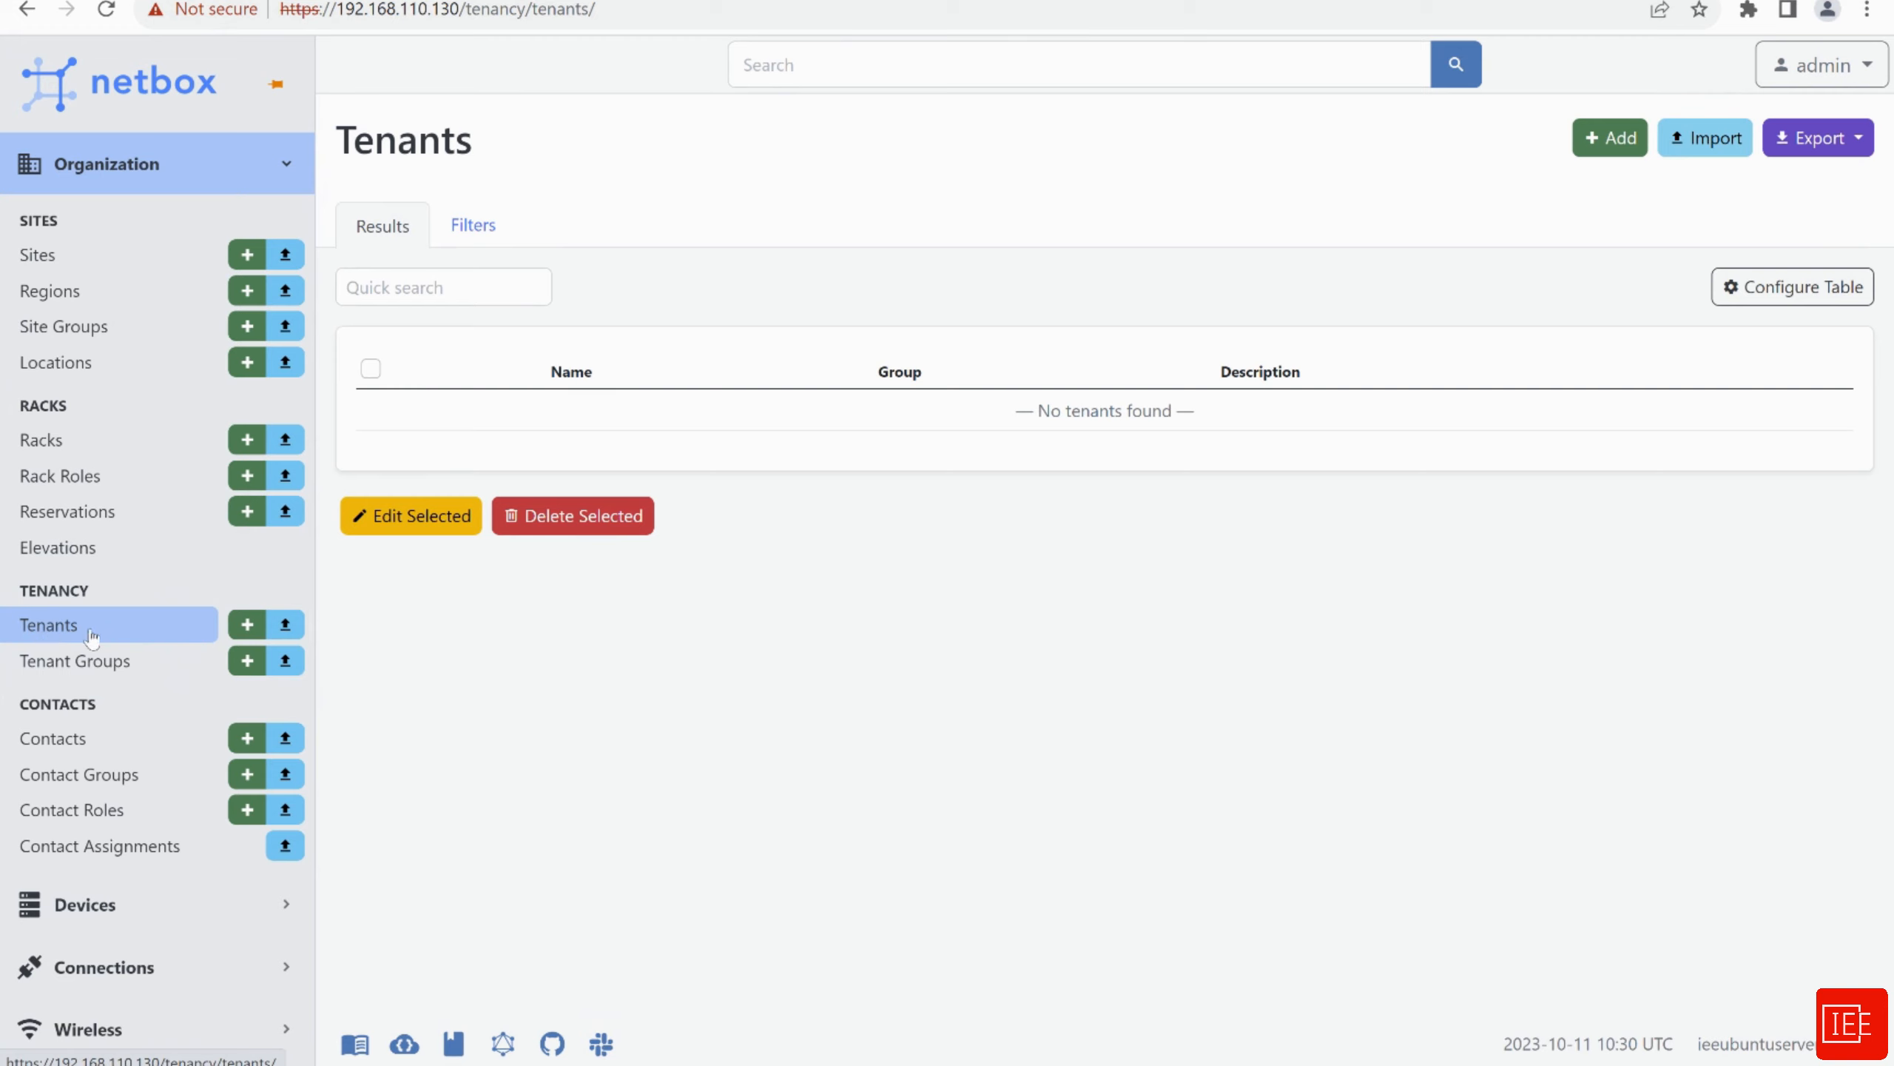
left_click(1620, 149)
left_click(935, 402)
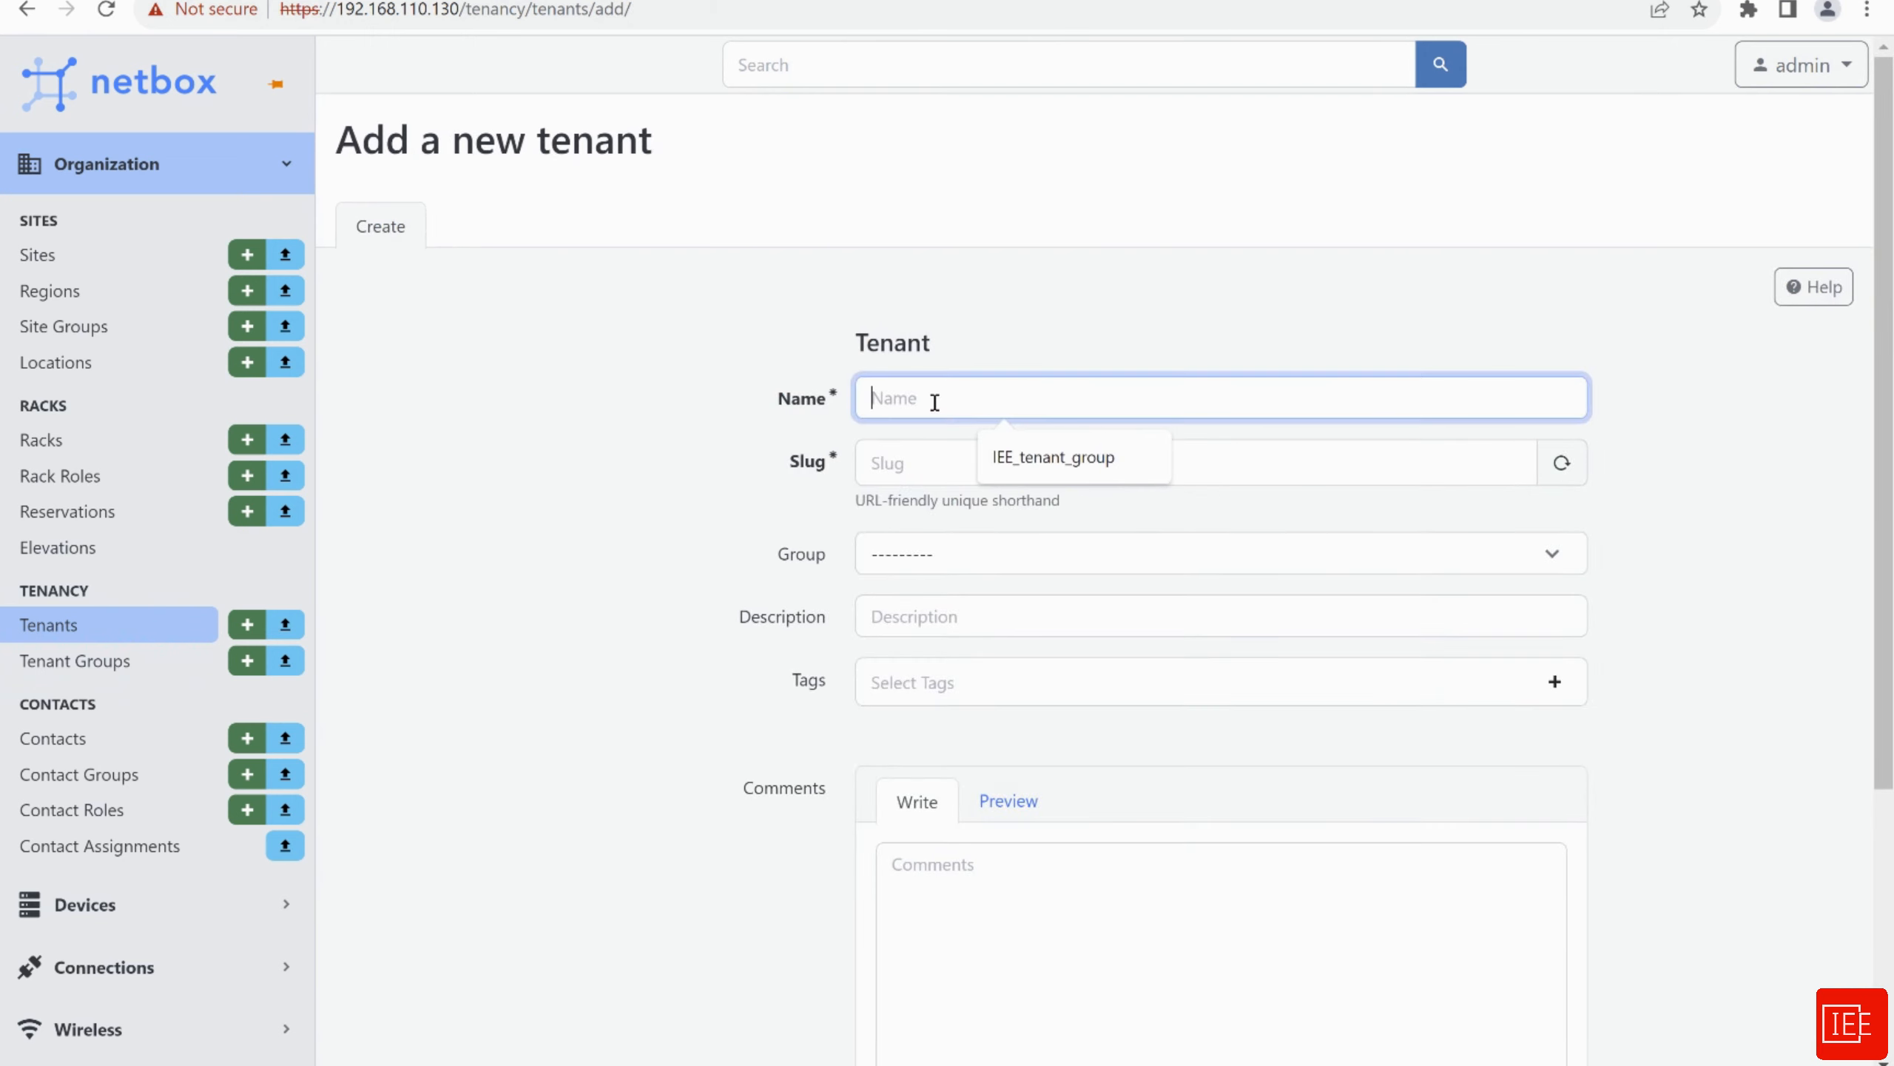
type("IEE")
left_click(917, 461)
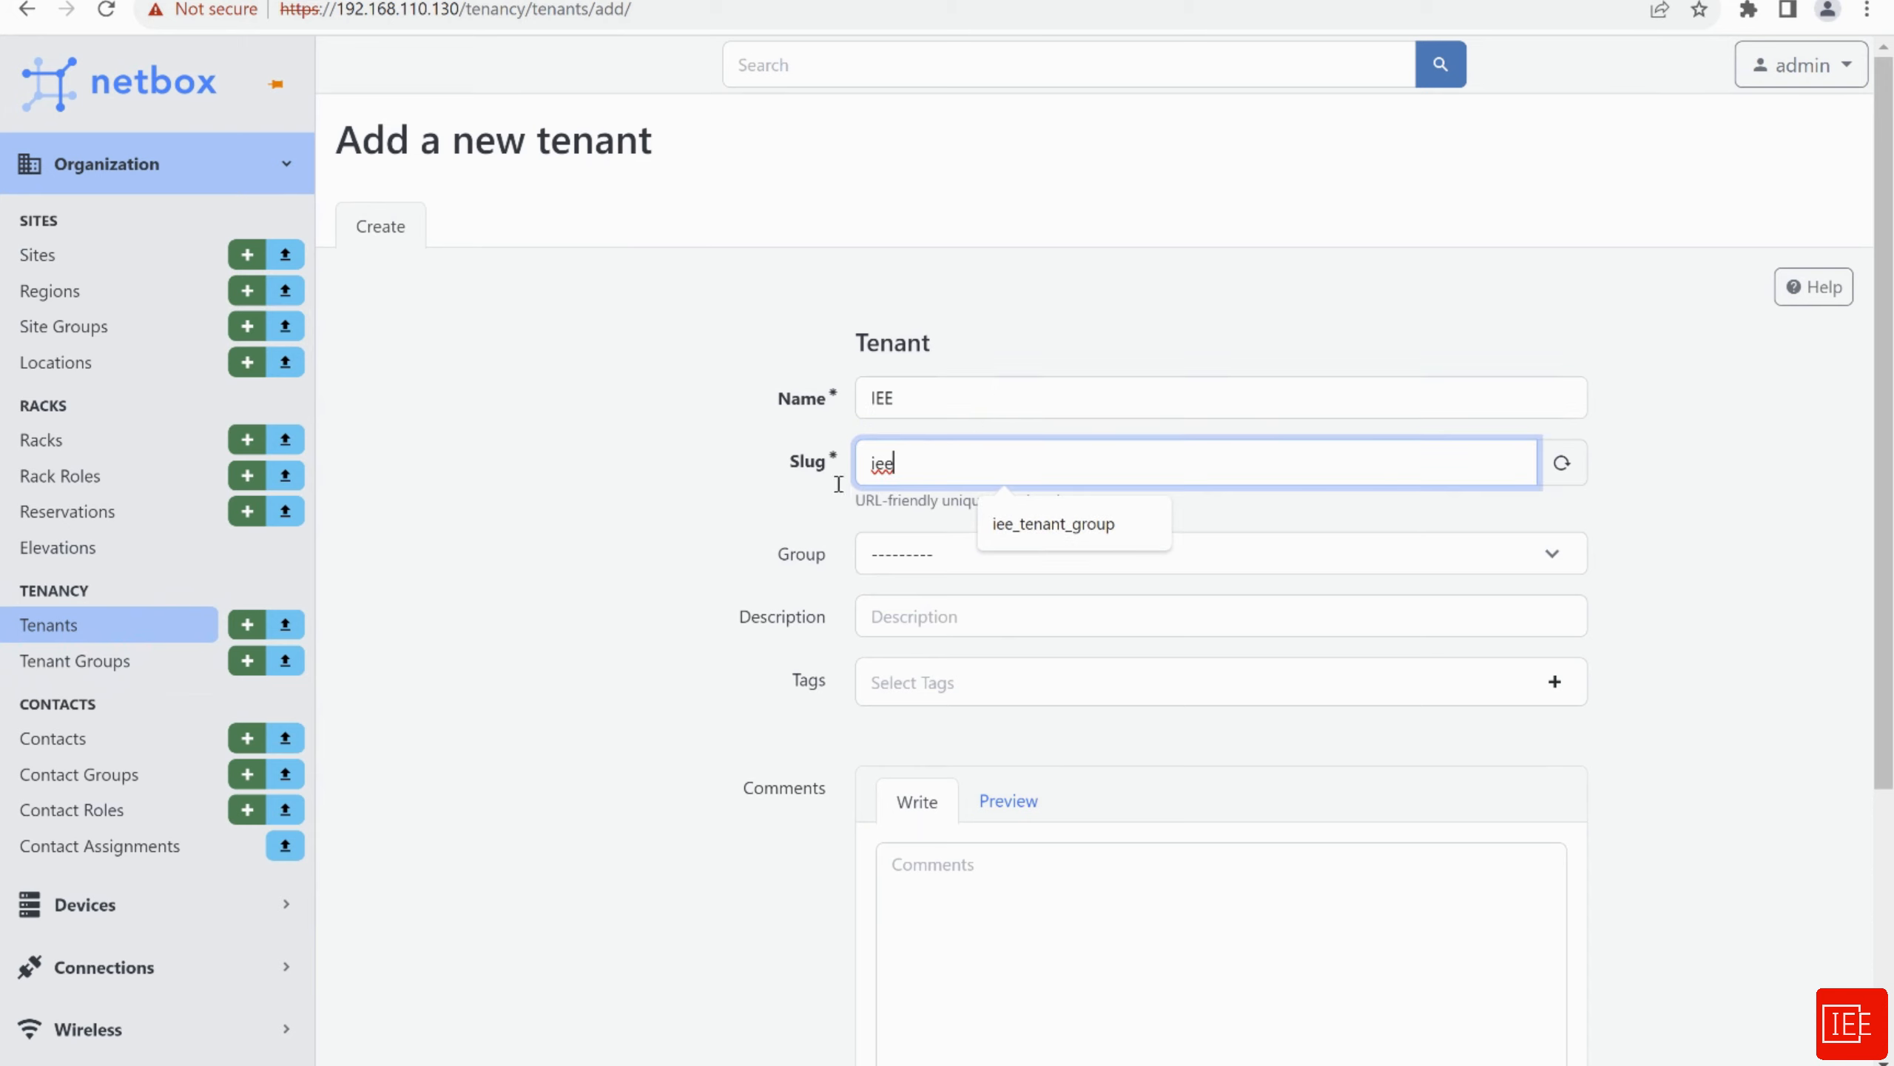
scroll(743, 521, "down", 3)
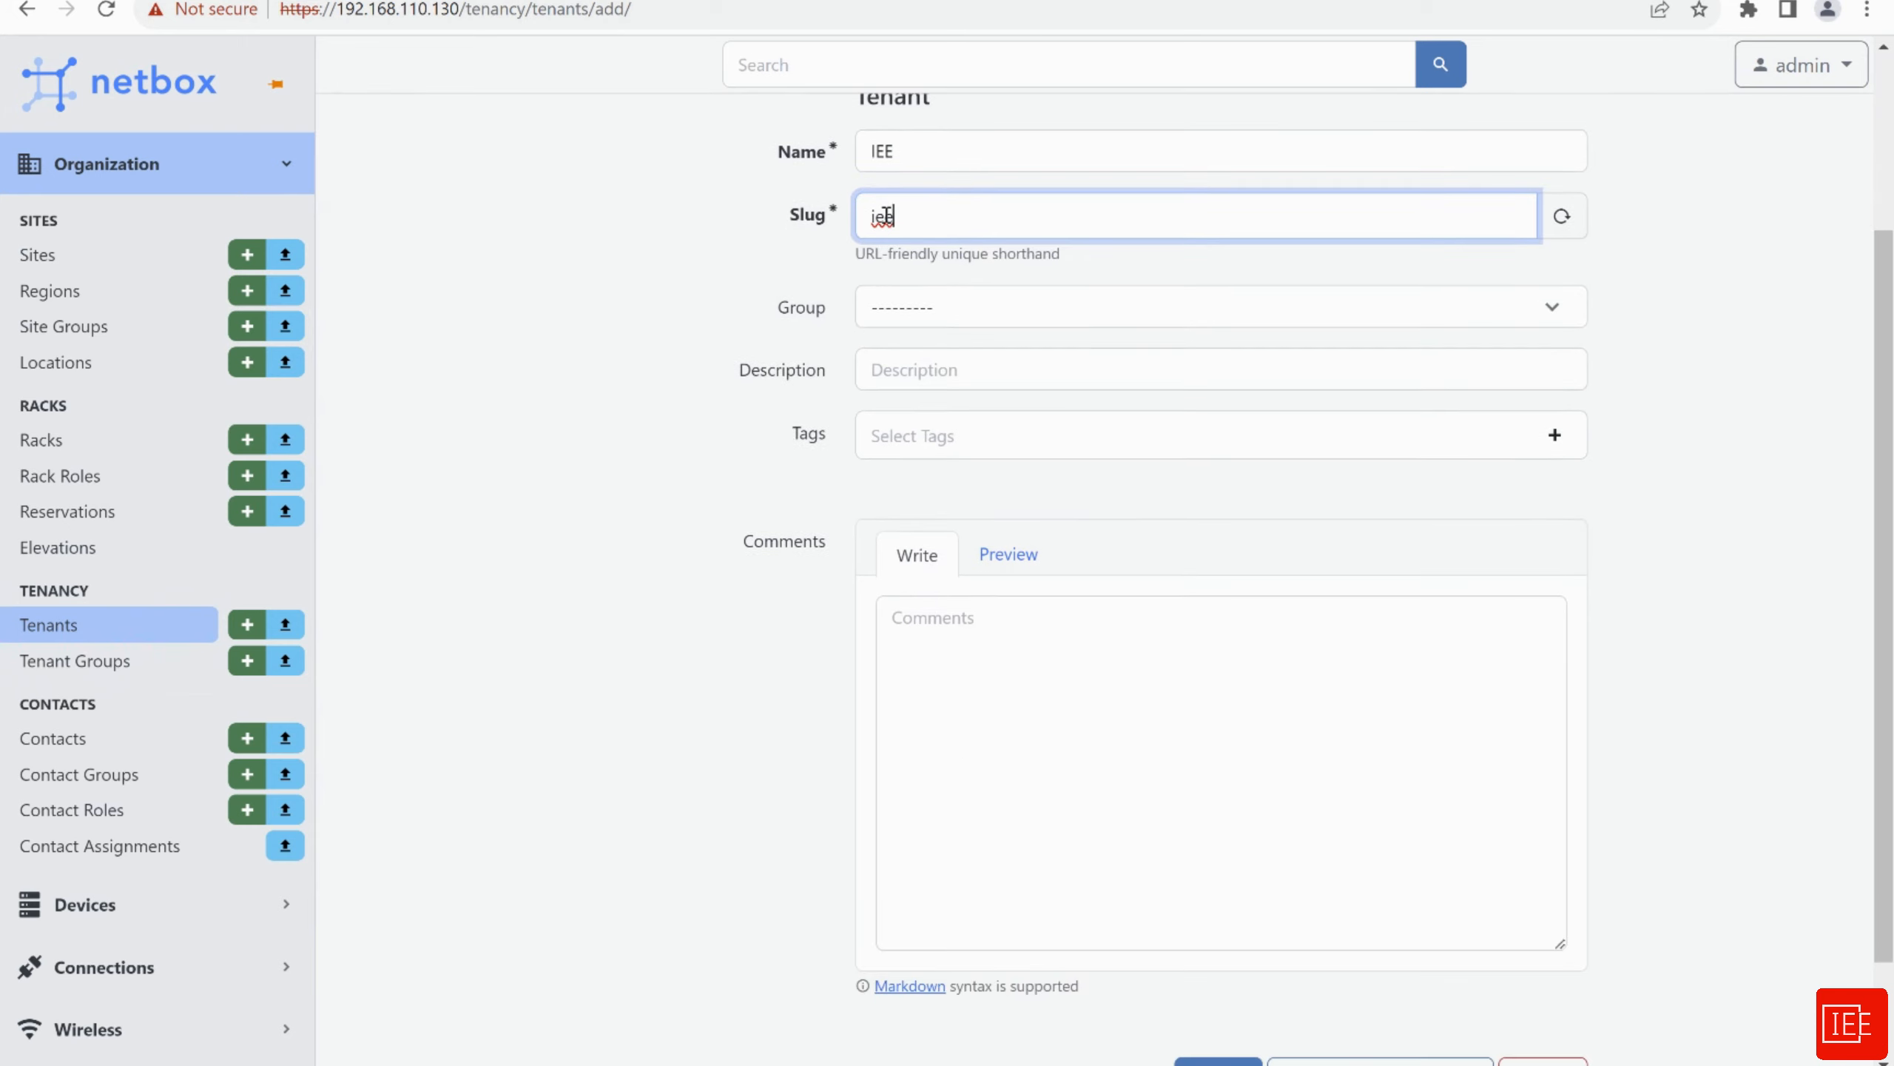
left_click(1044, 326)
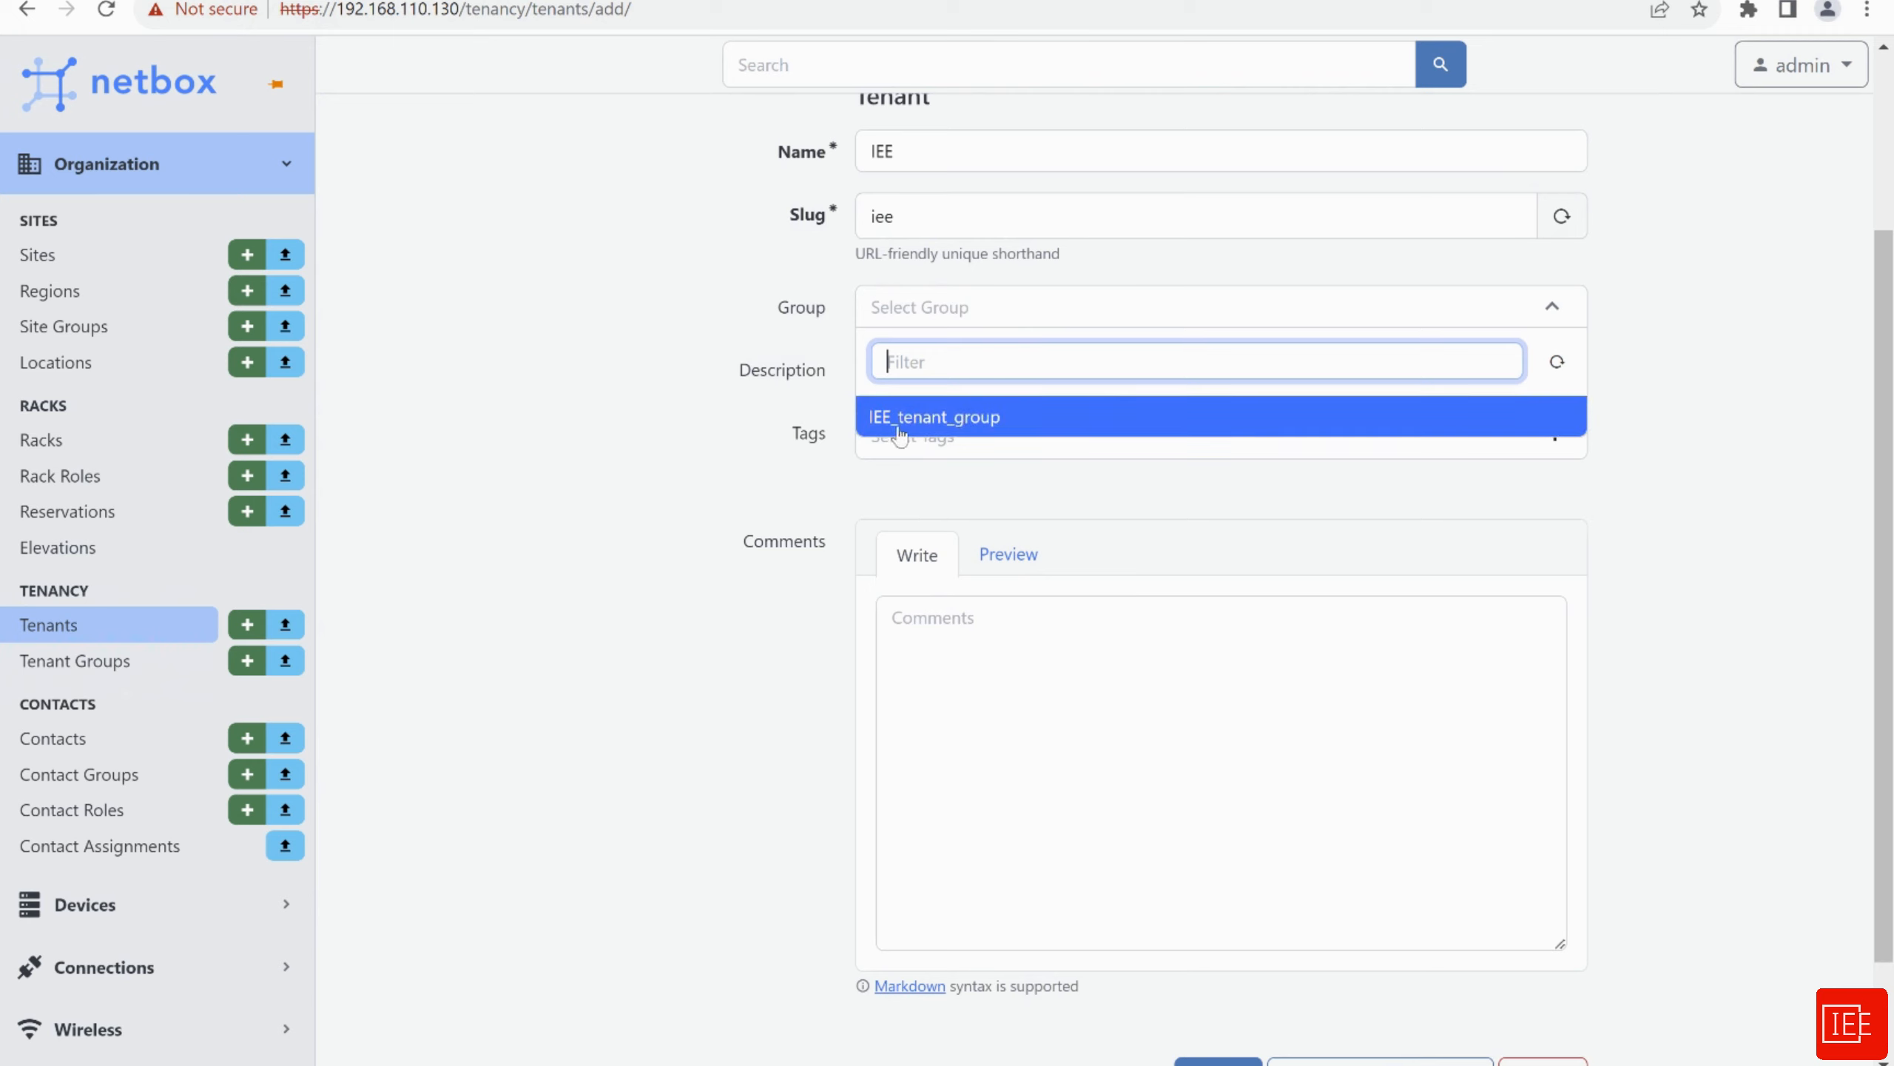
left_click(903, 422)
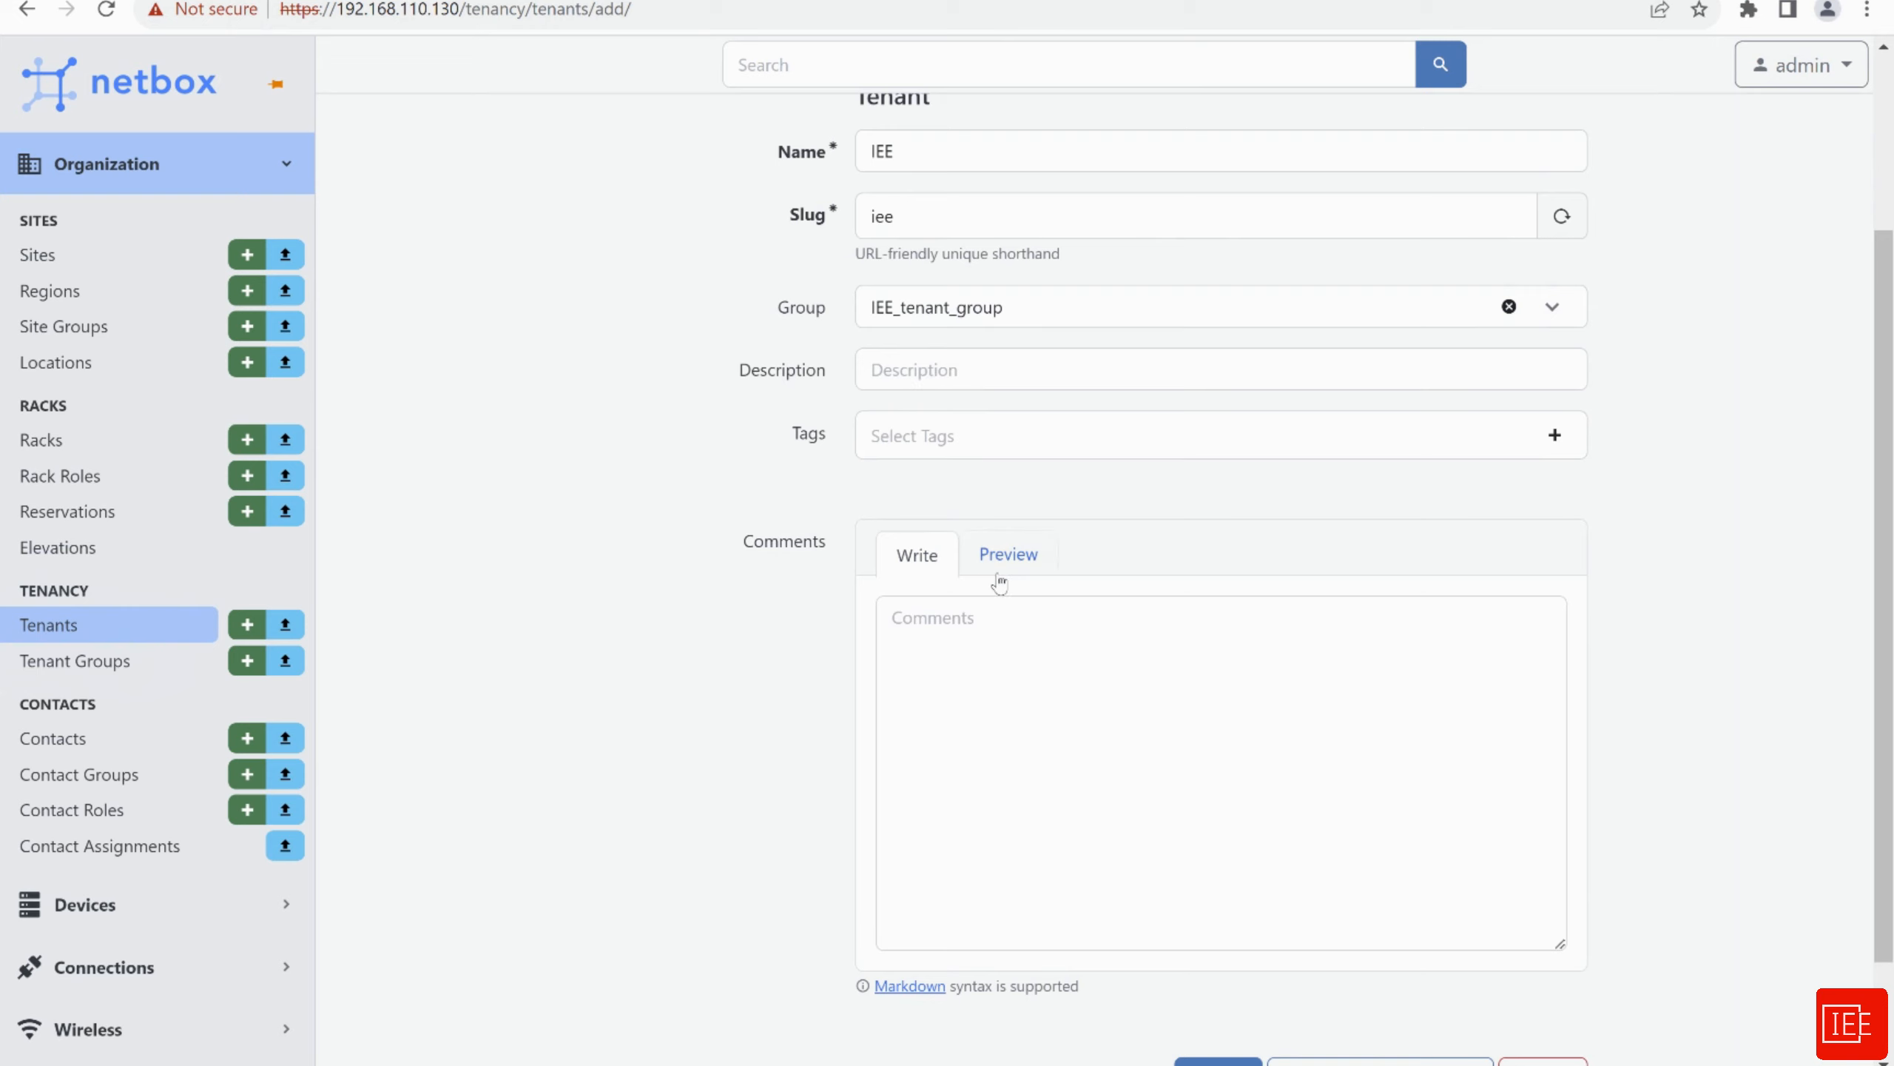
scroll(746, 623, "down", 2)
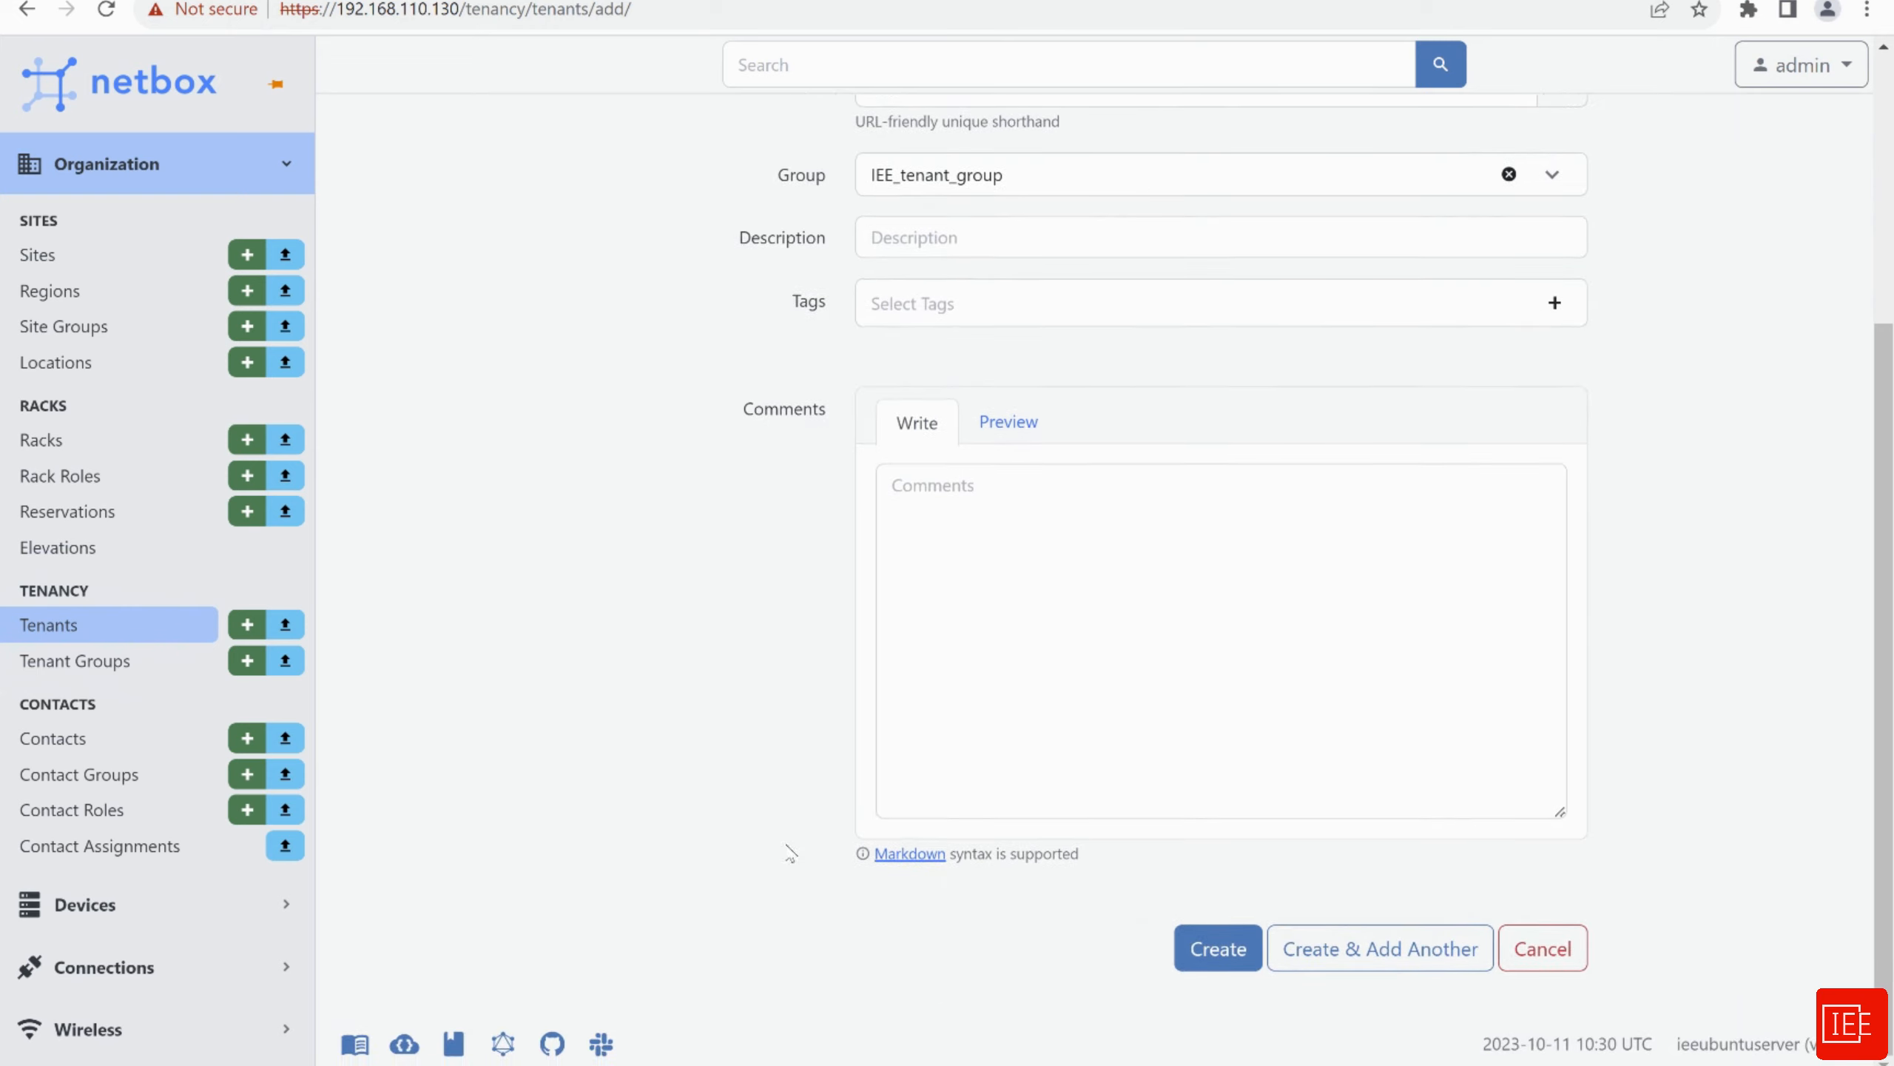
left_click(1208, 959)
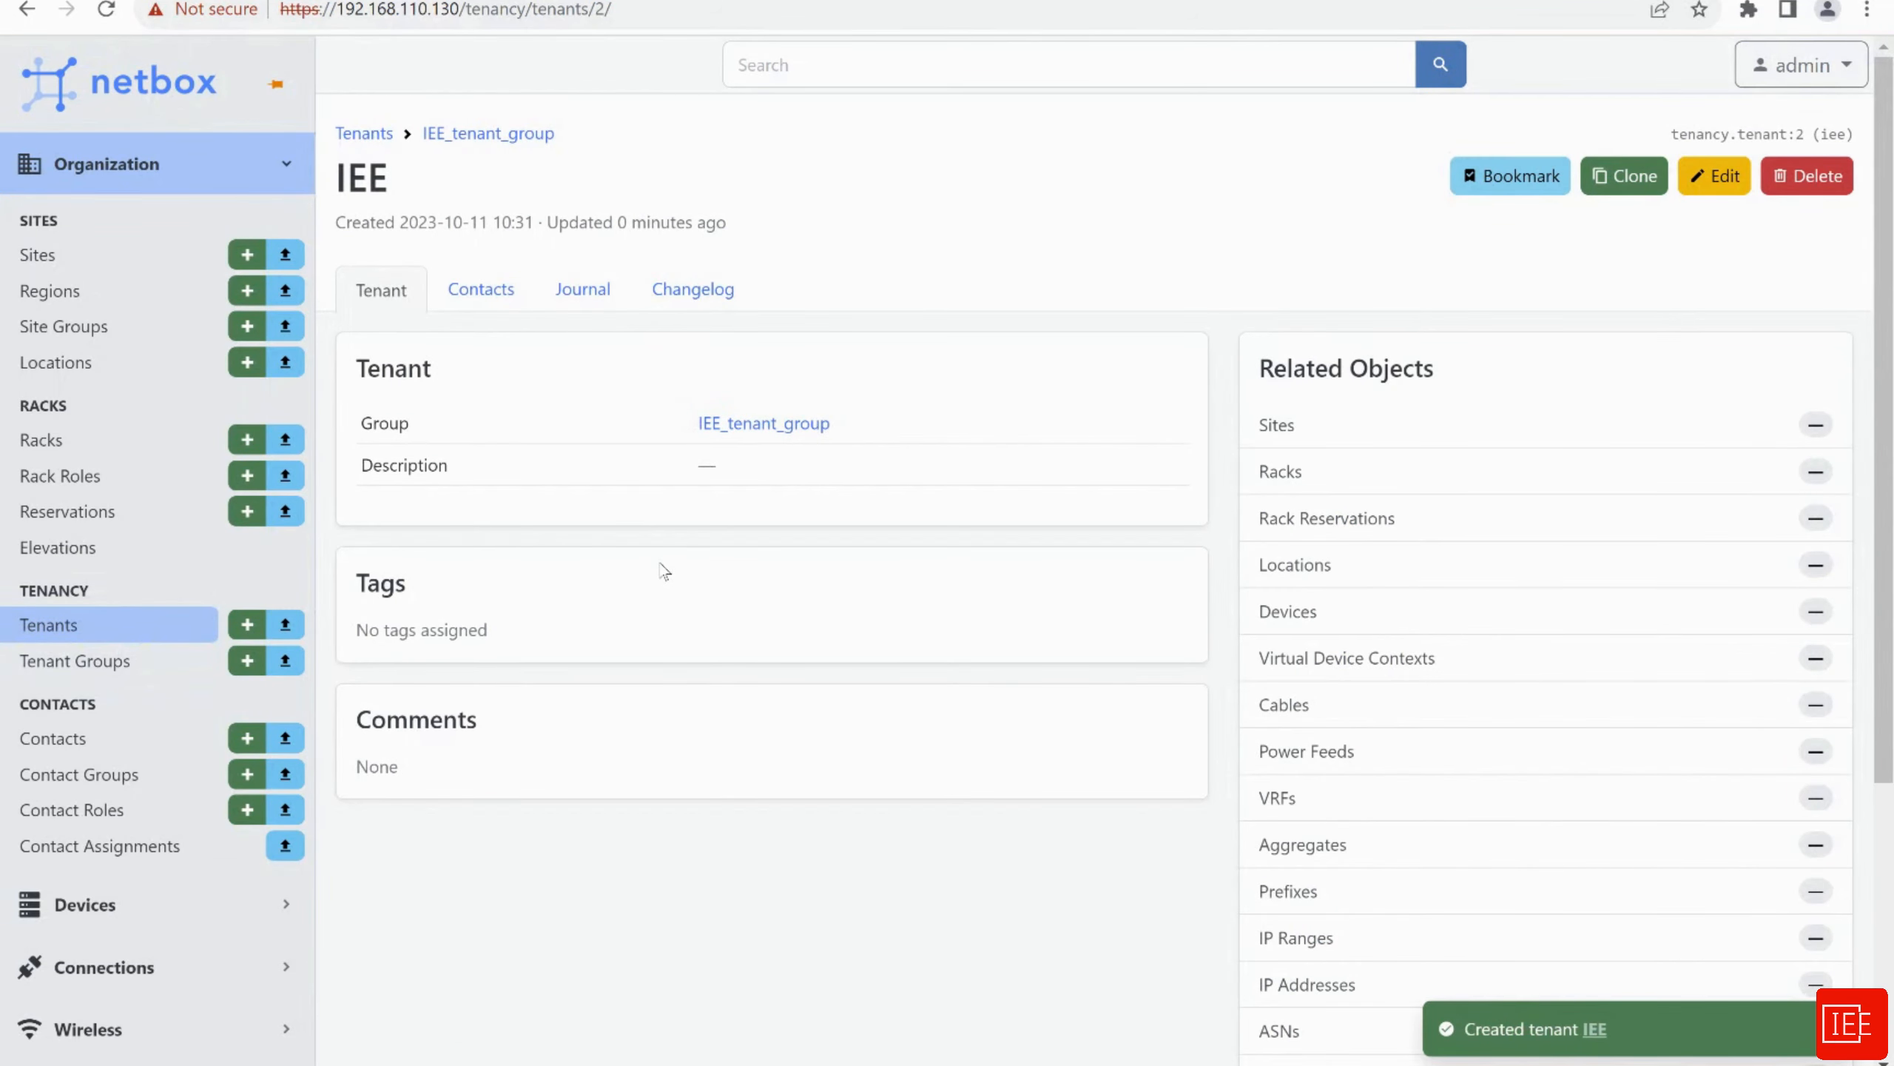
left_click(65, 301)
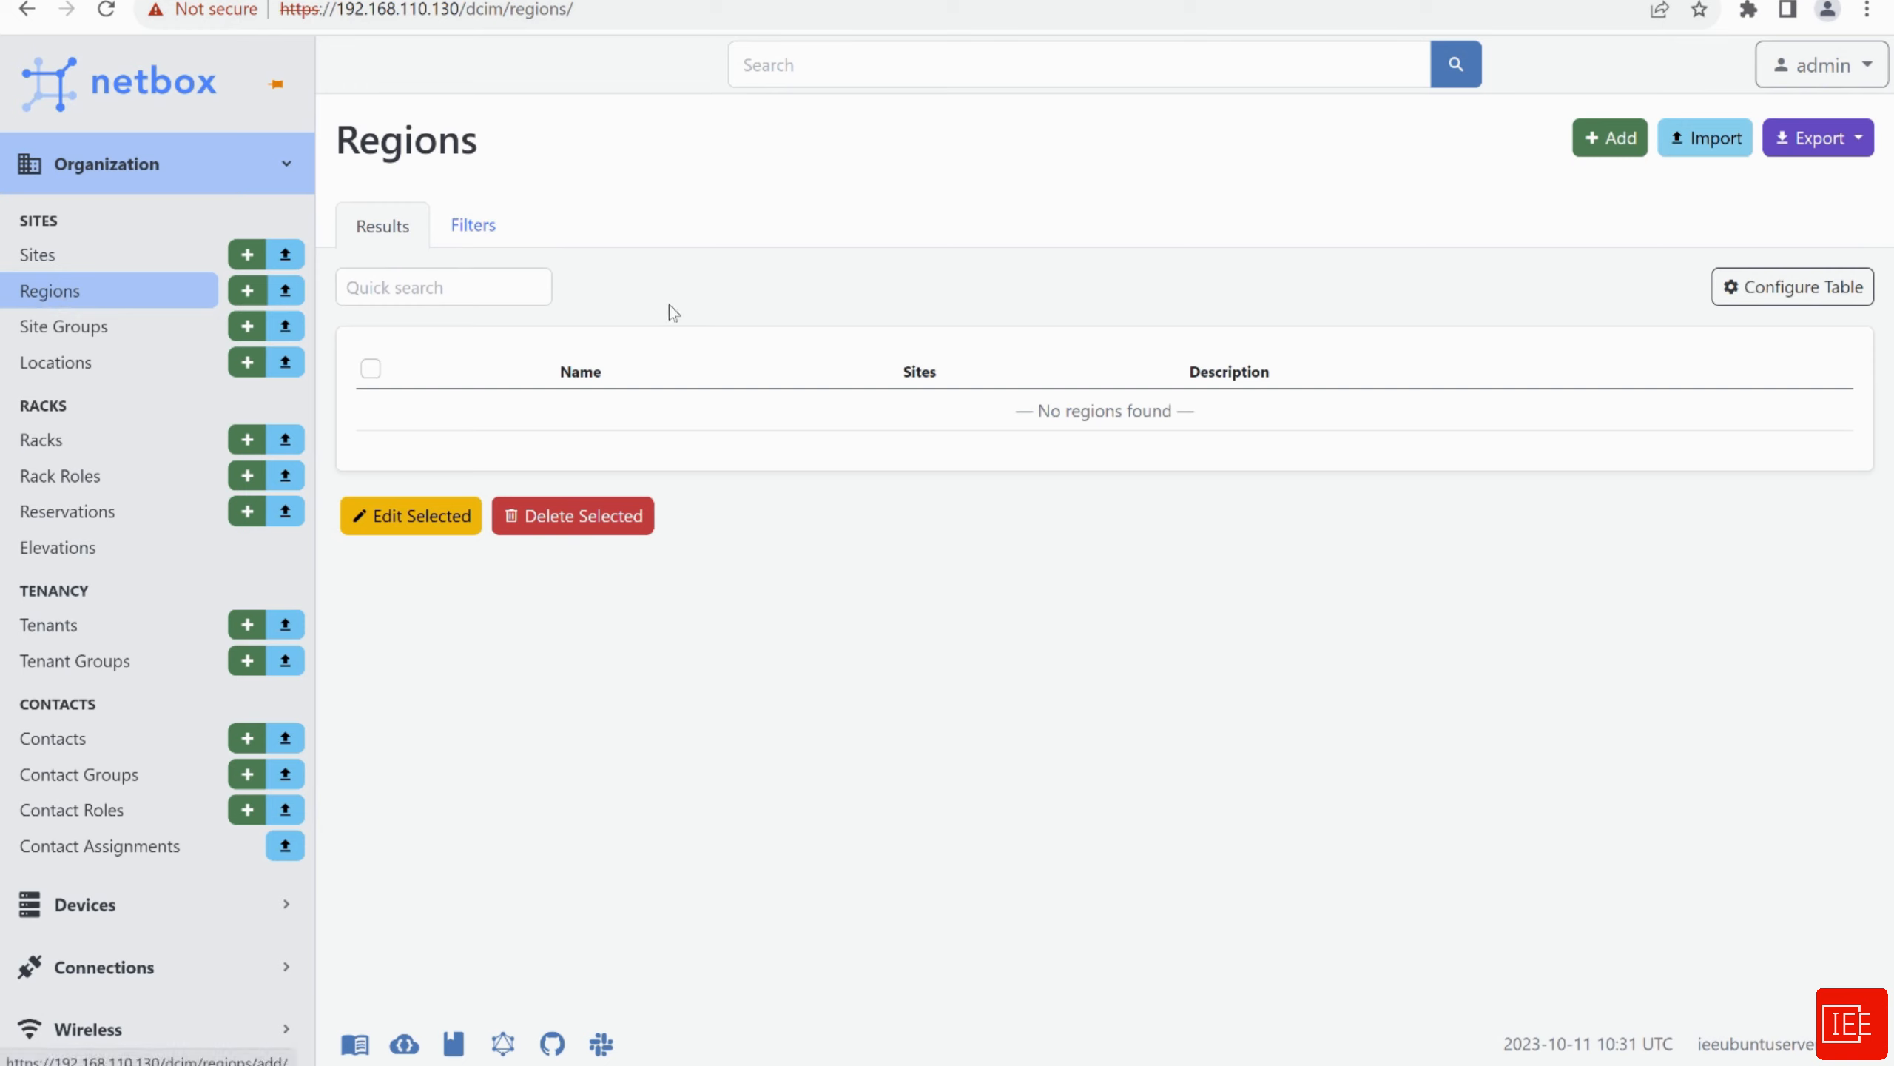
Add region United Kingdom (slug united-kingdom) with description 'This is a test site'
left_click(1614, 150)
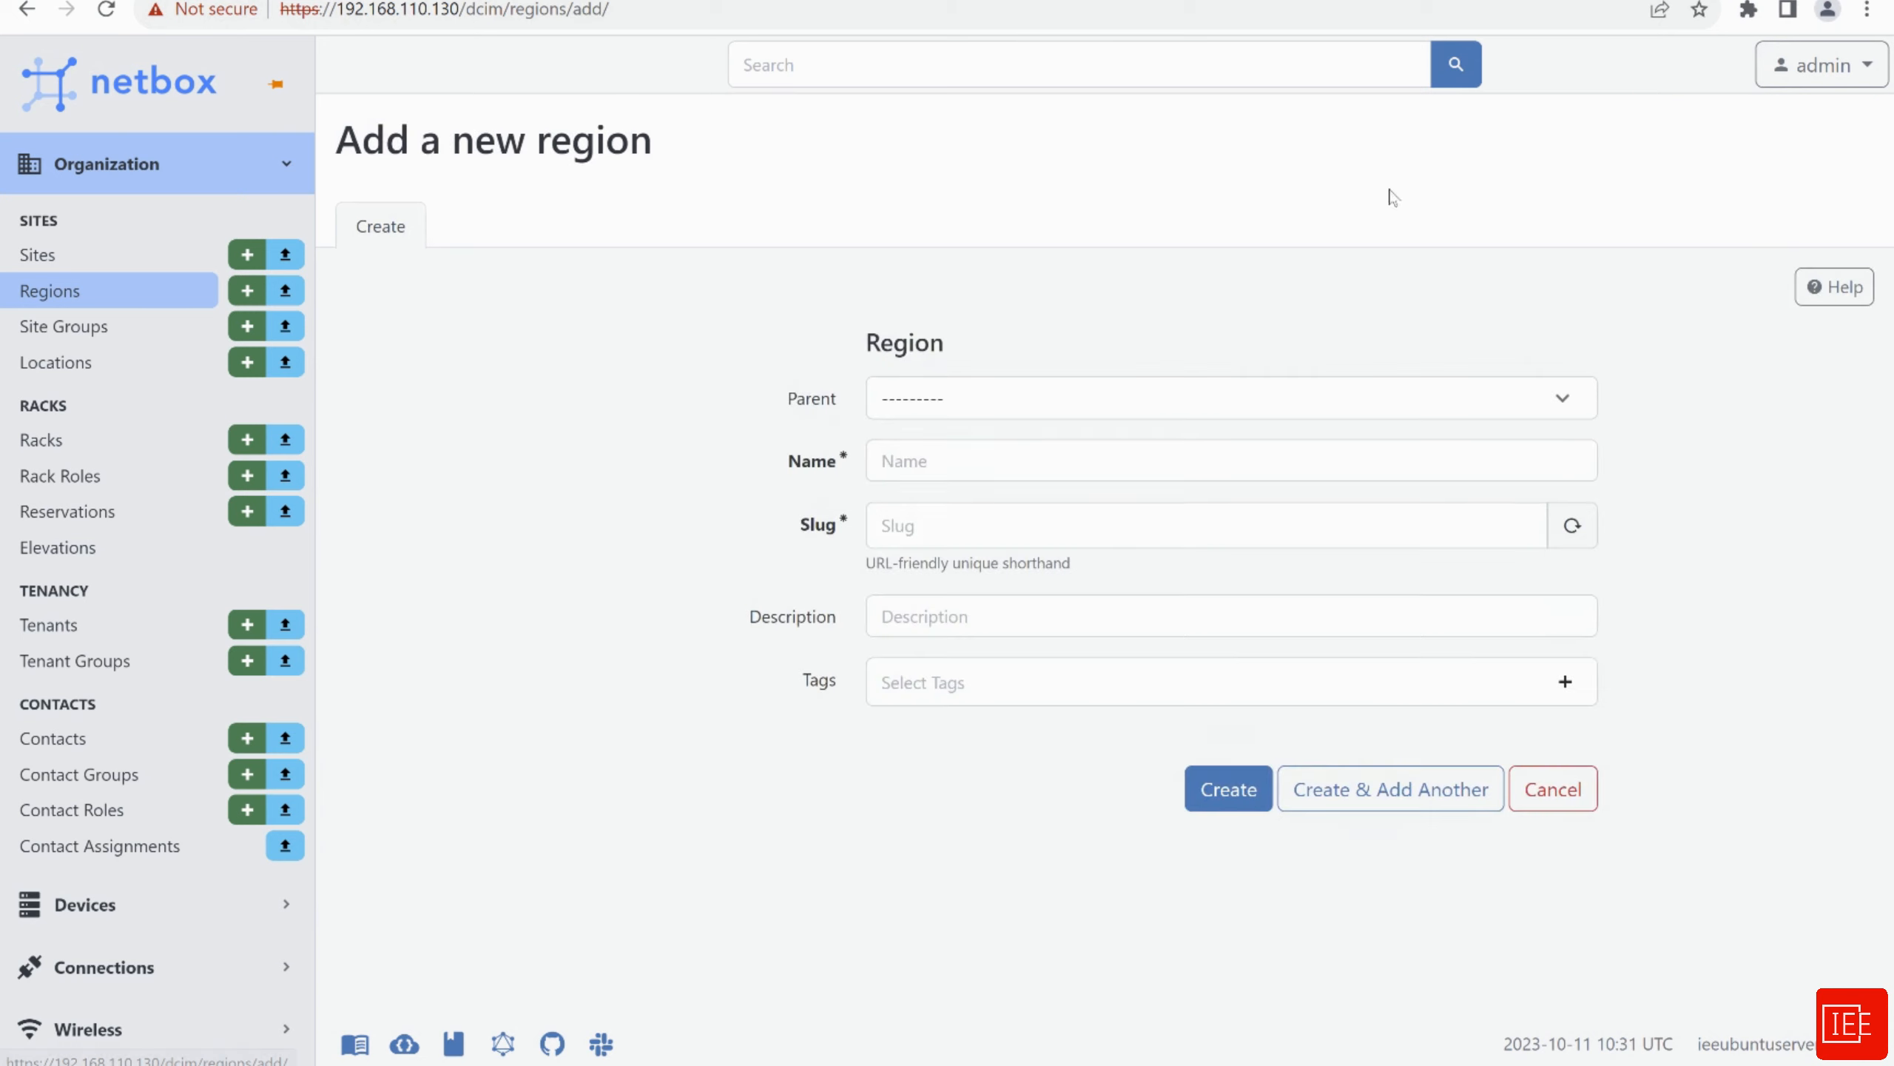
left_click(916, 463)
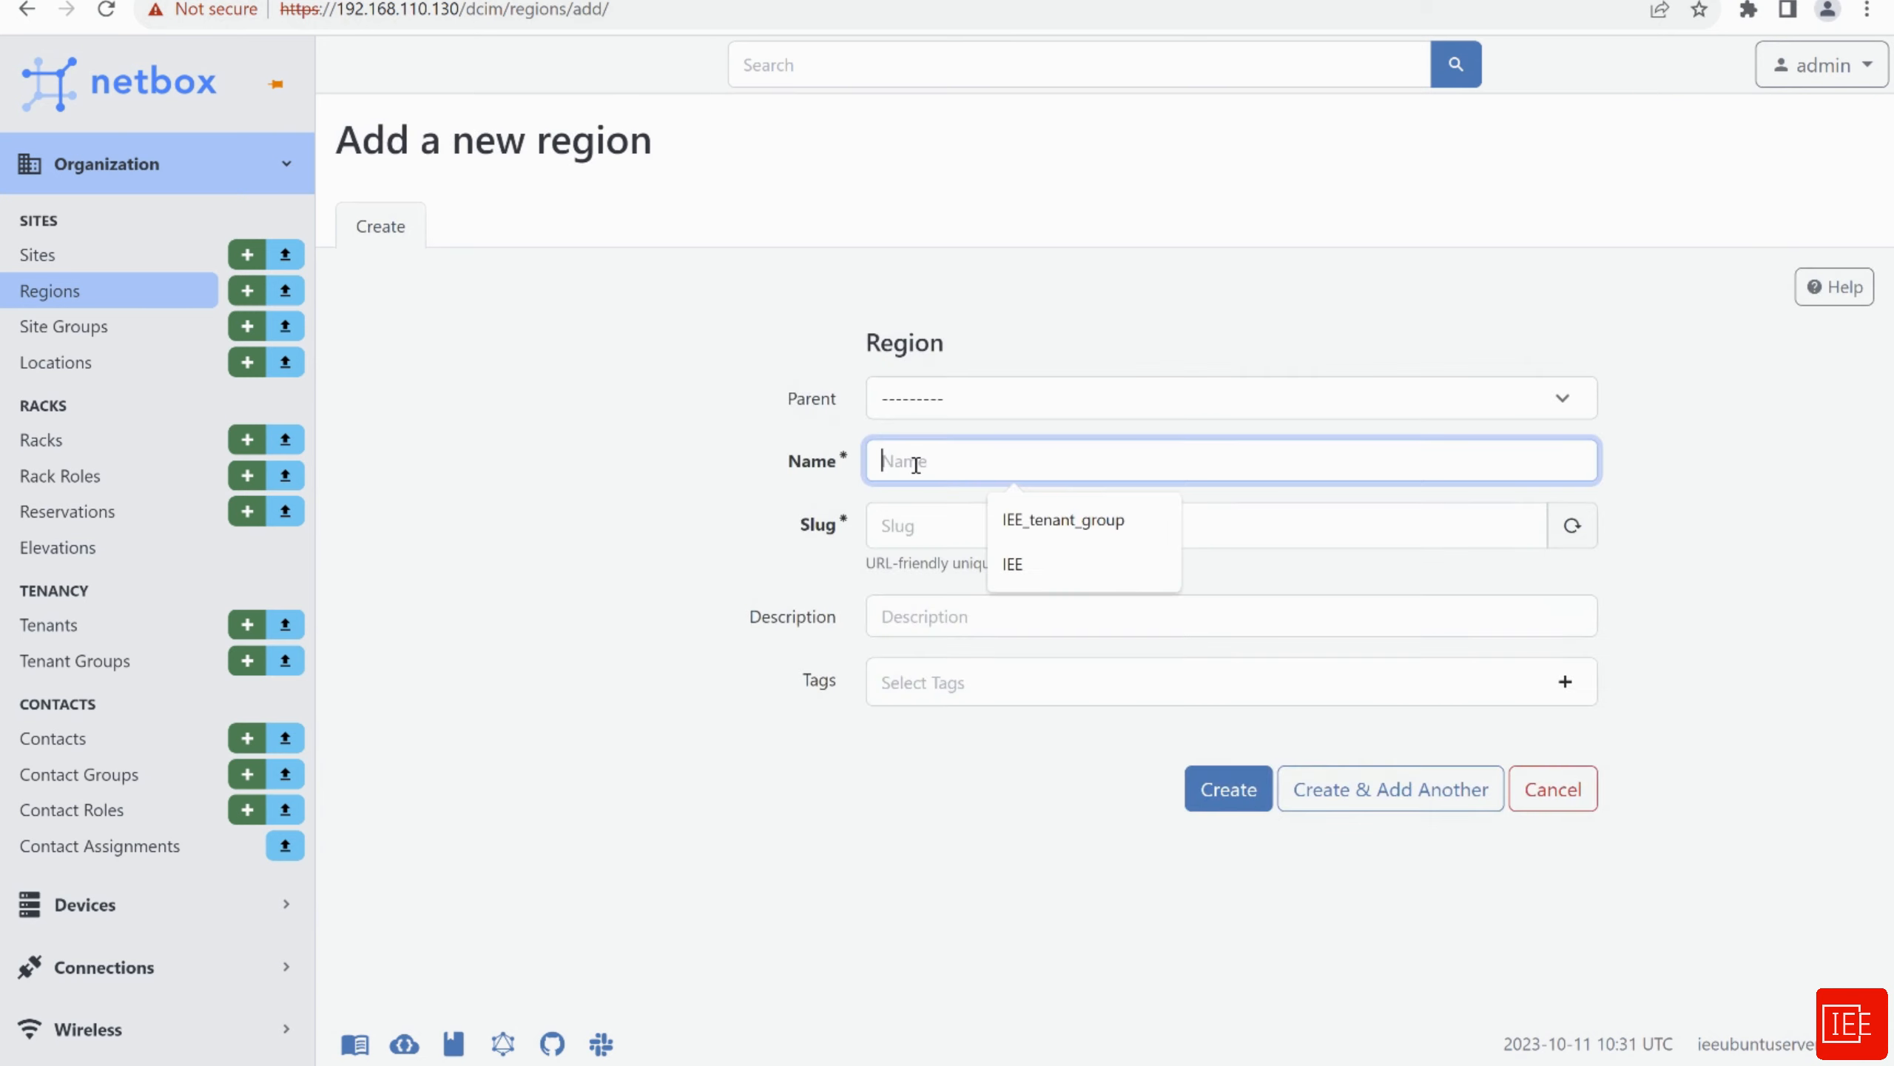
type("Uni")
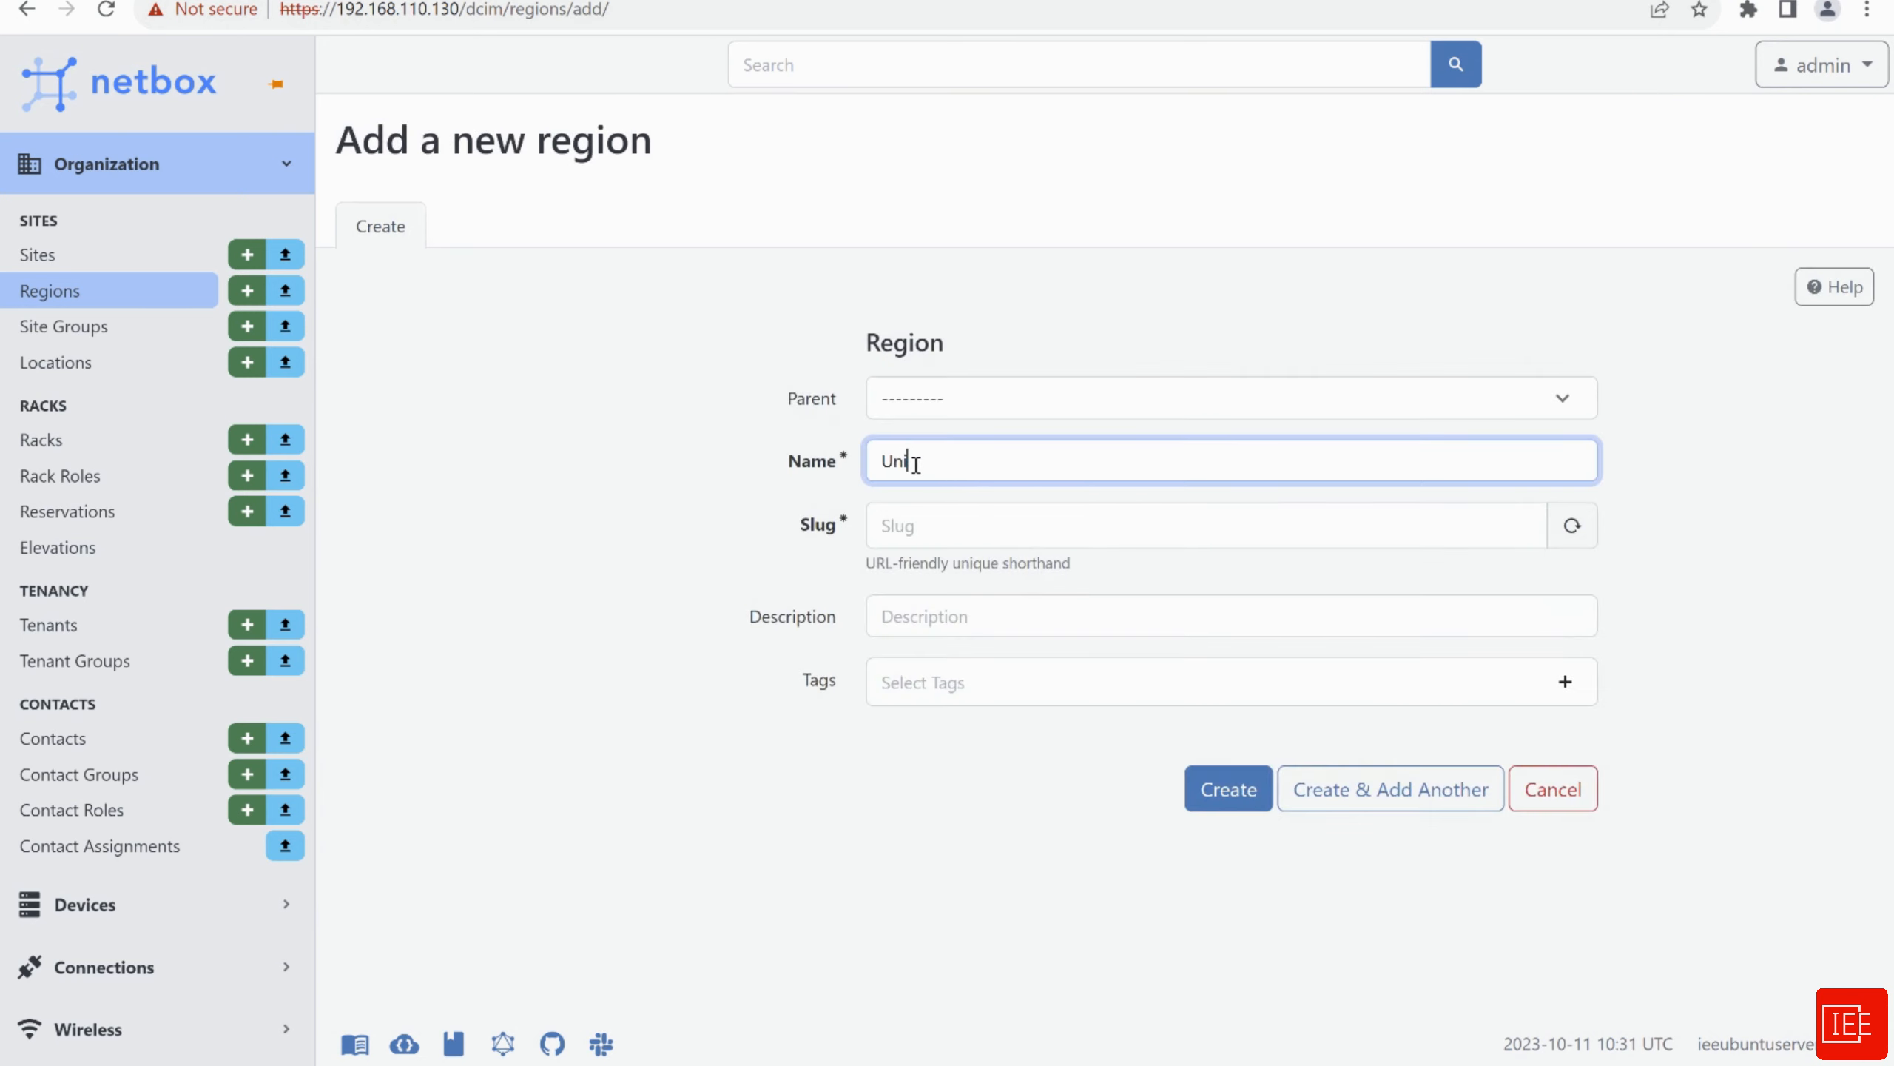
type("ted Kingdom")
left_click(966, 518)
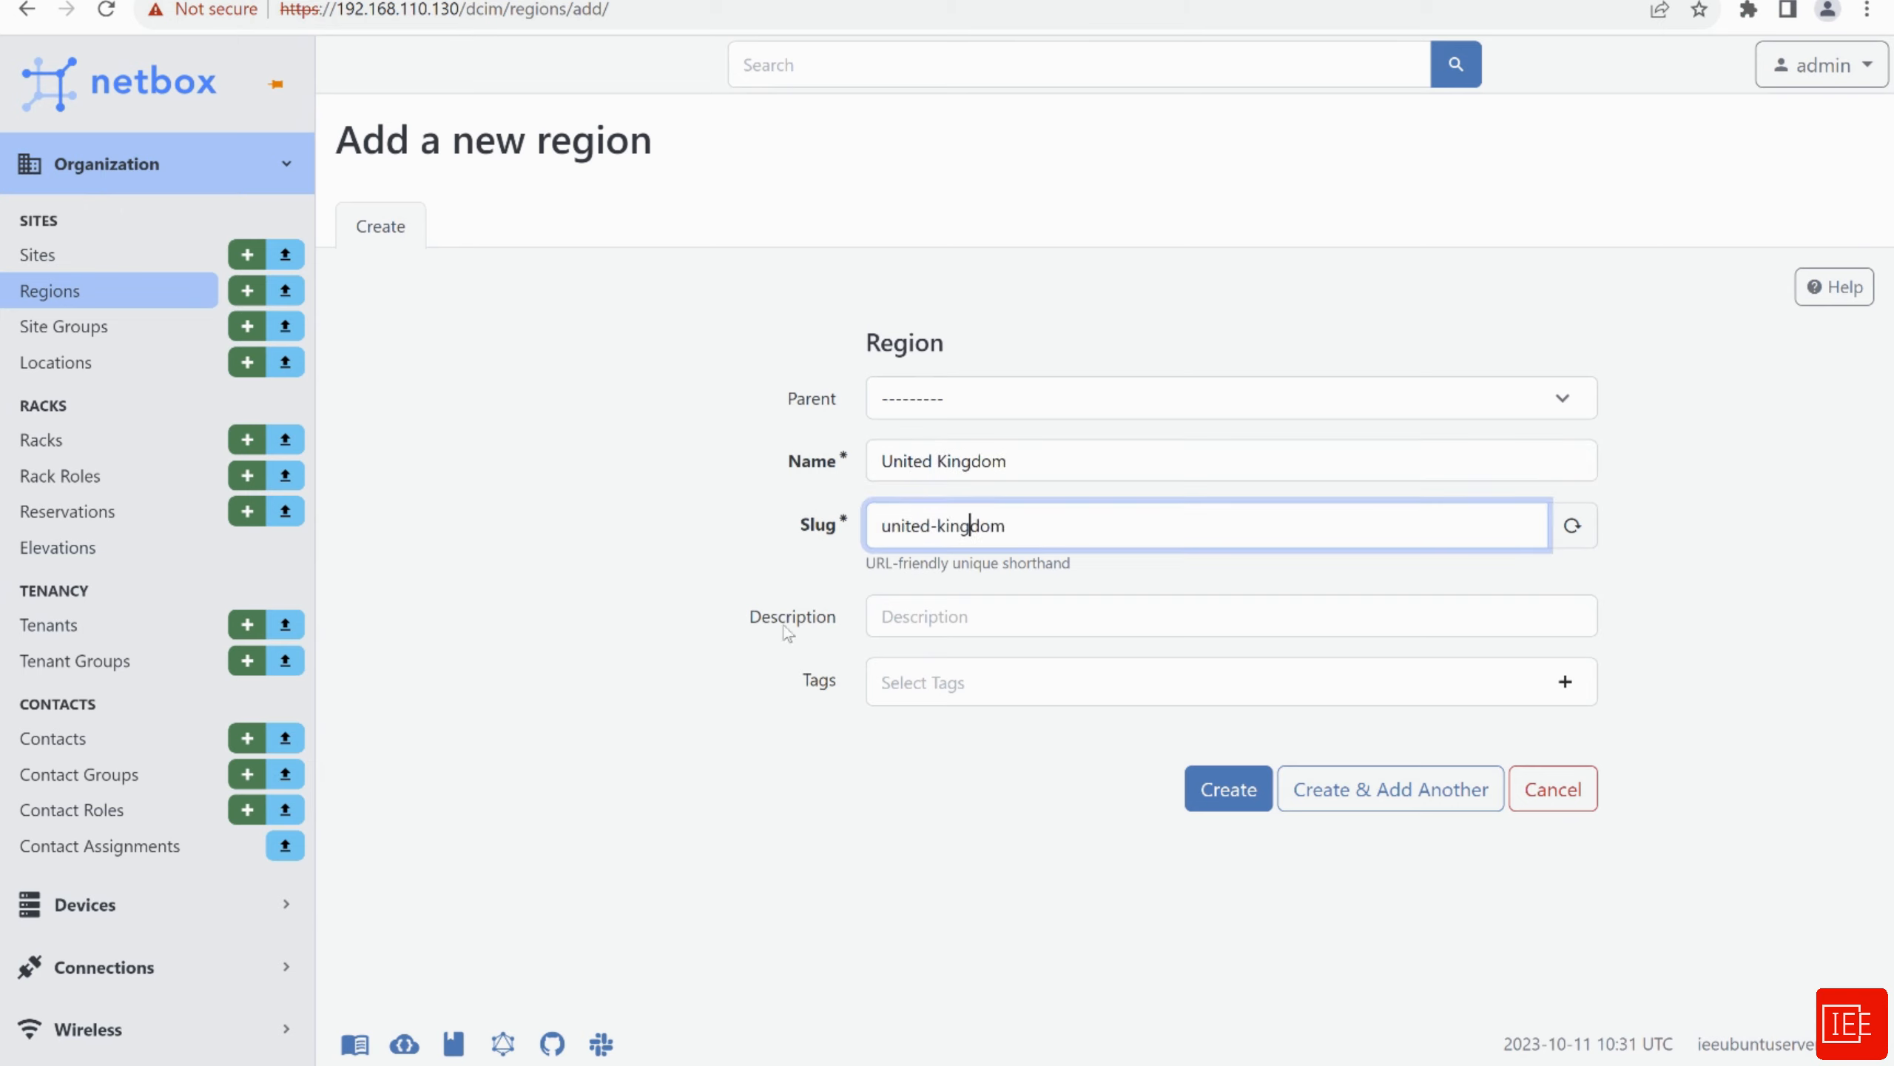
left_click(880, 617)
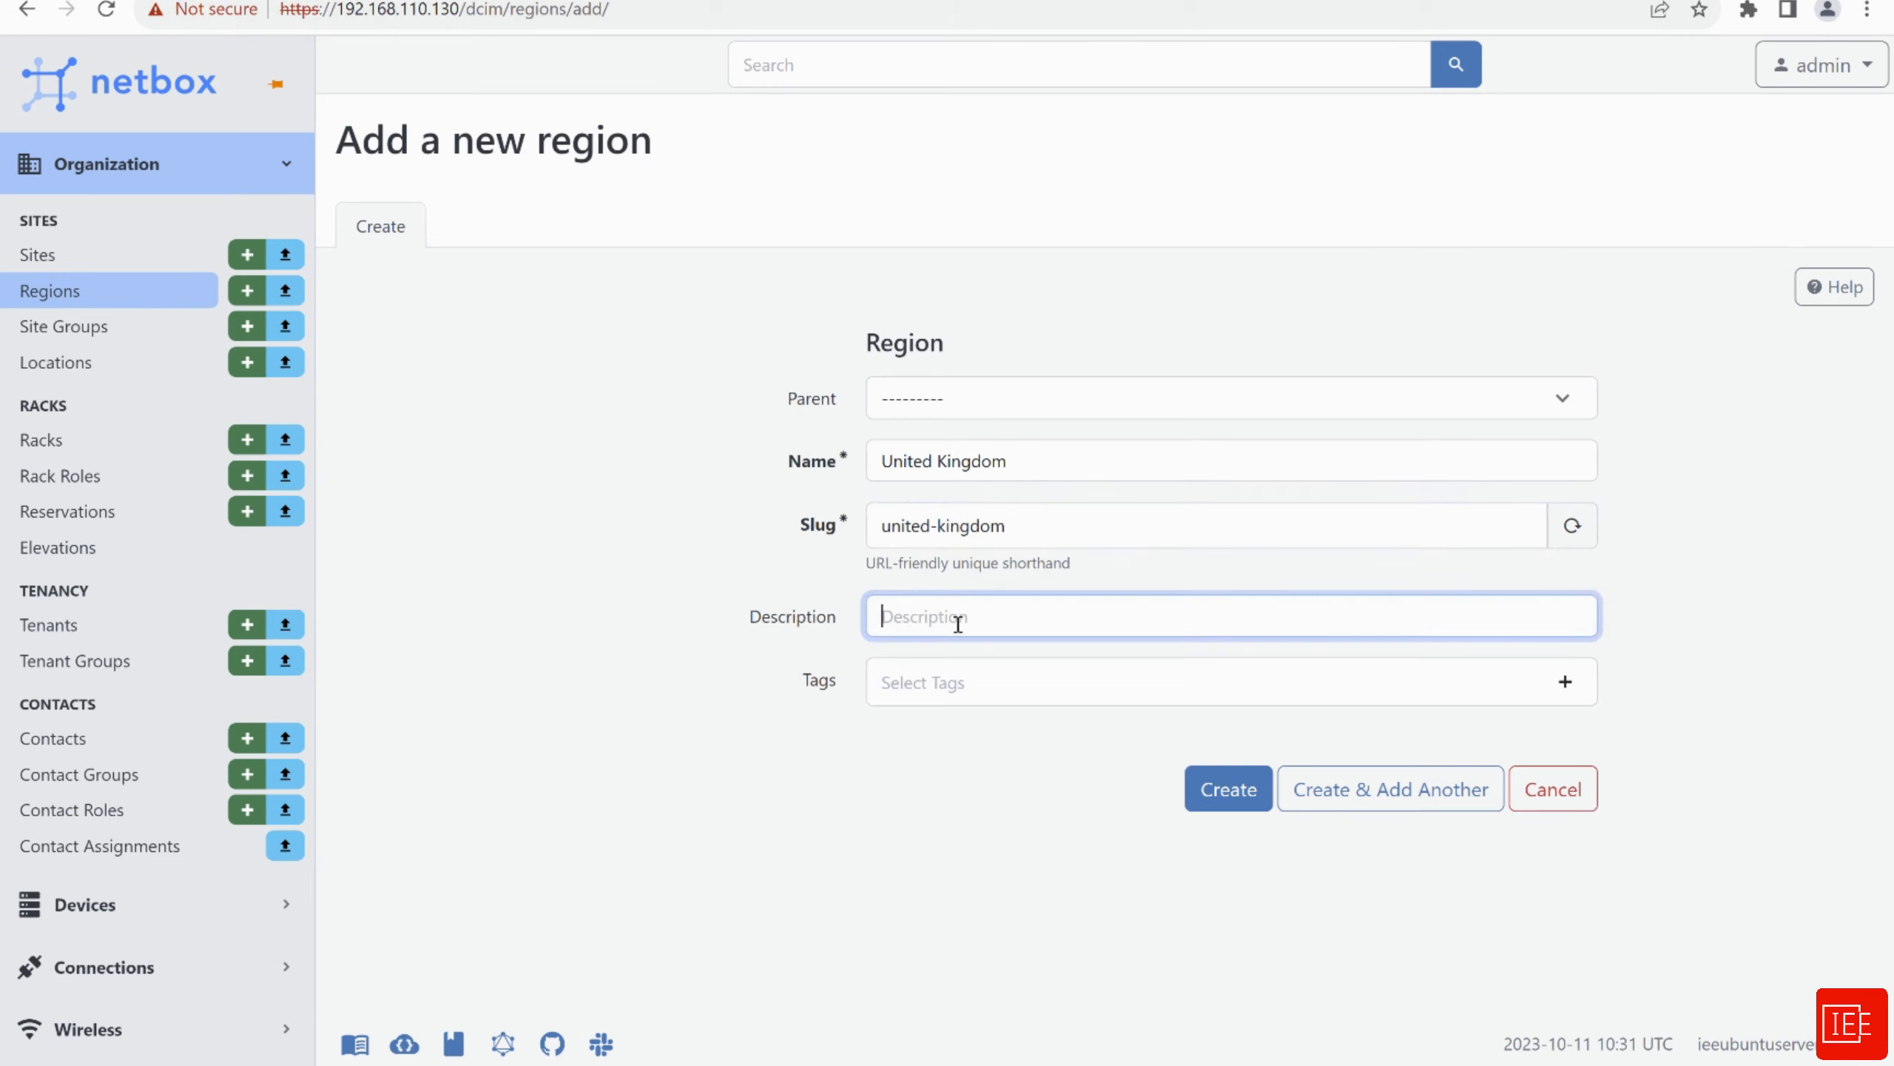
type("This is a test site")
left_click(1216, 789)
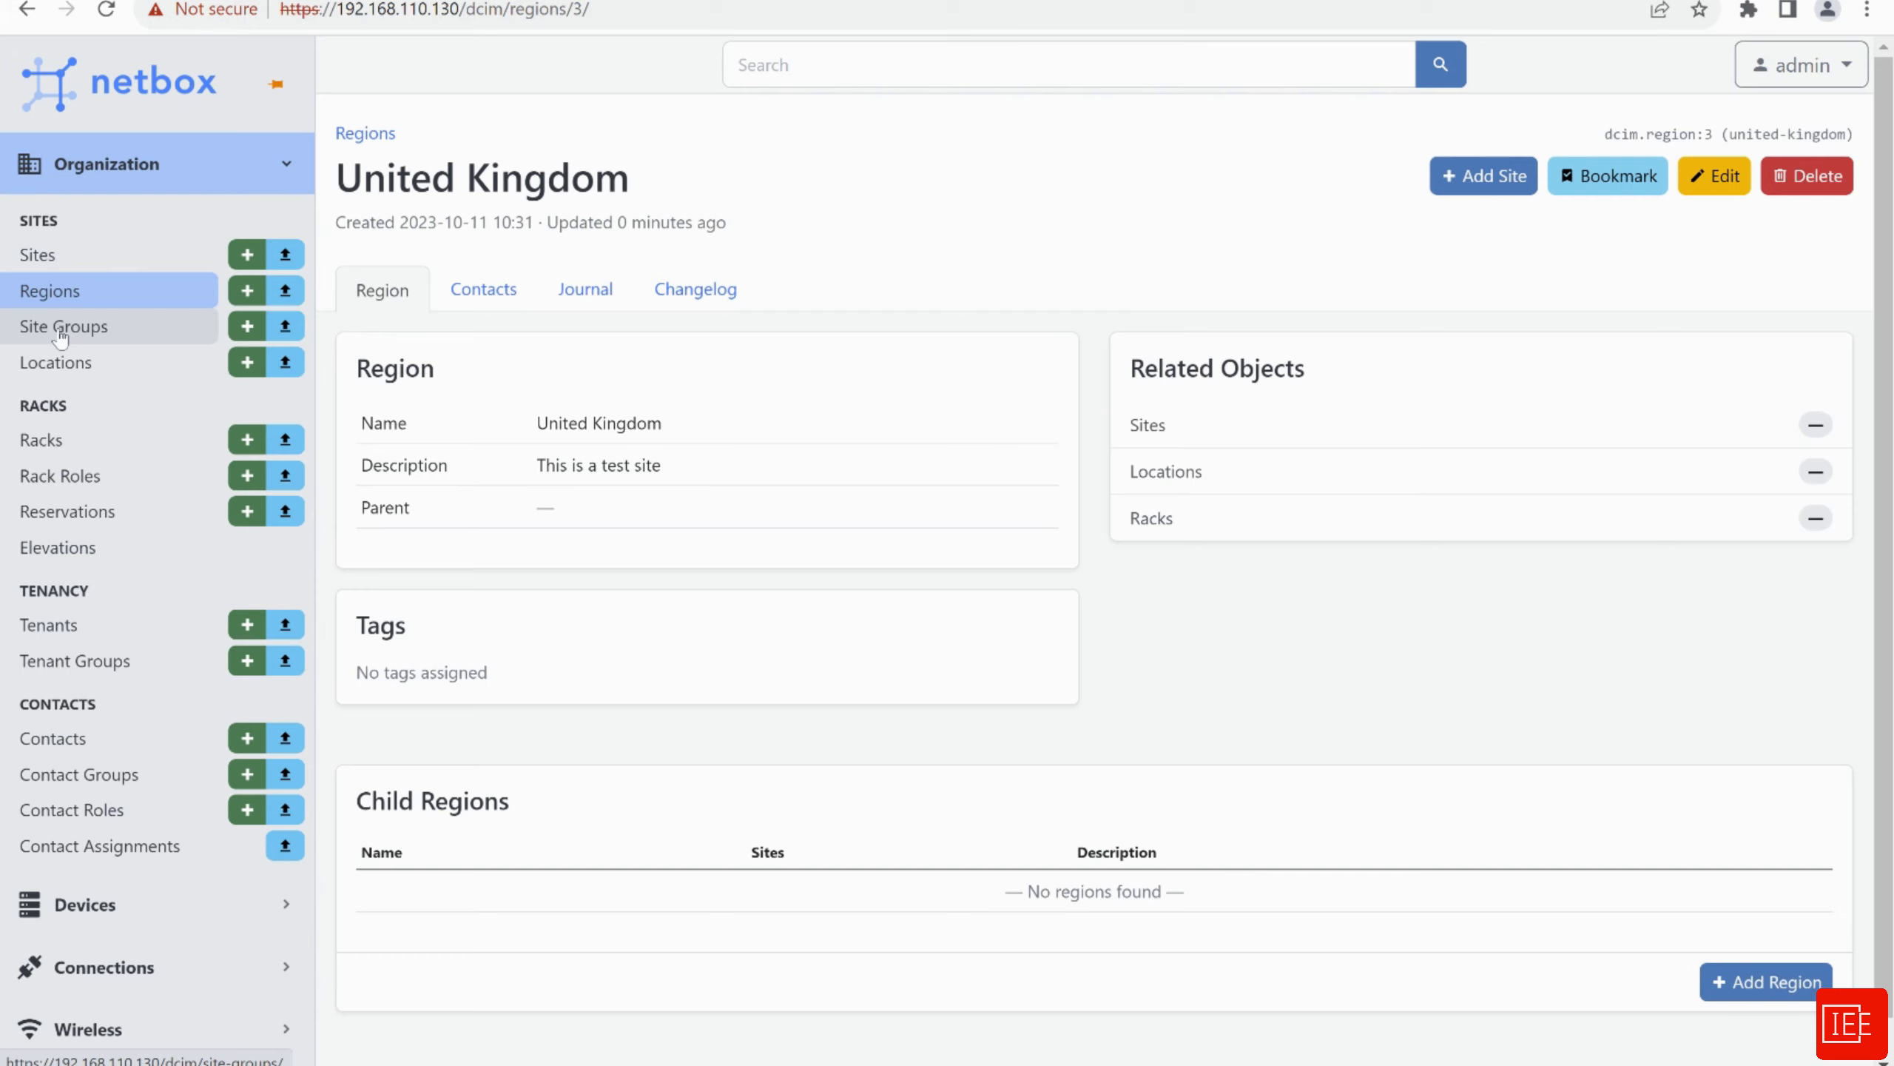
Add site group London with slug london and save it
left_click(62, 328)
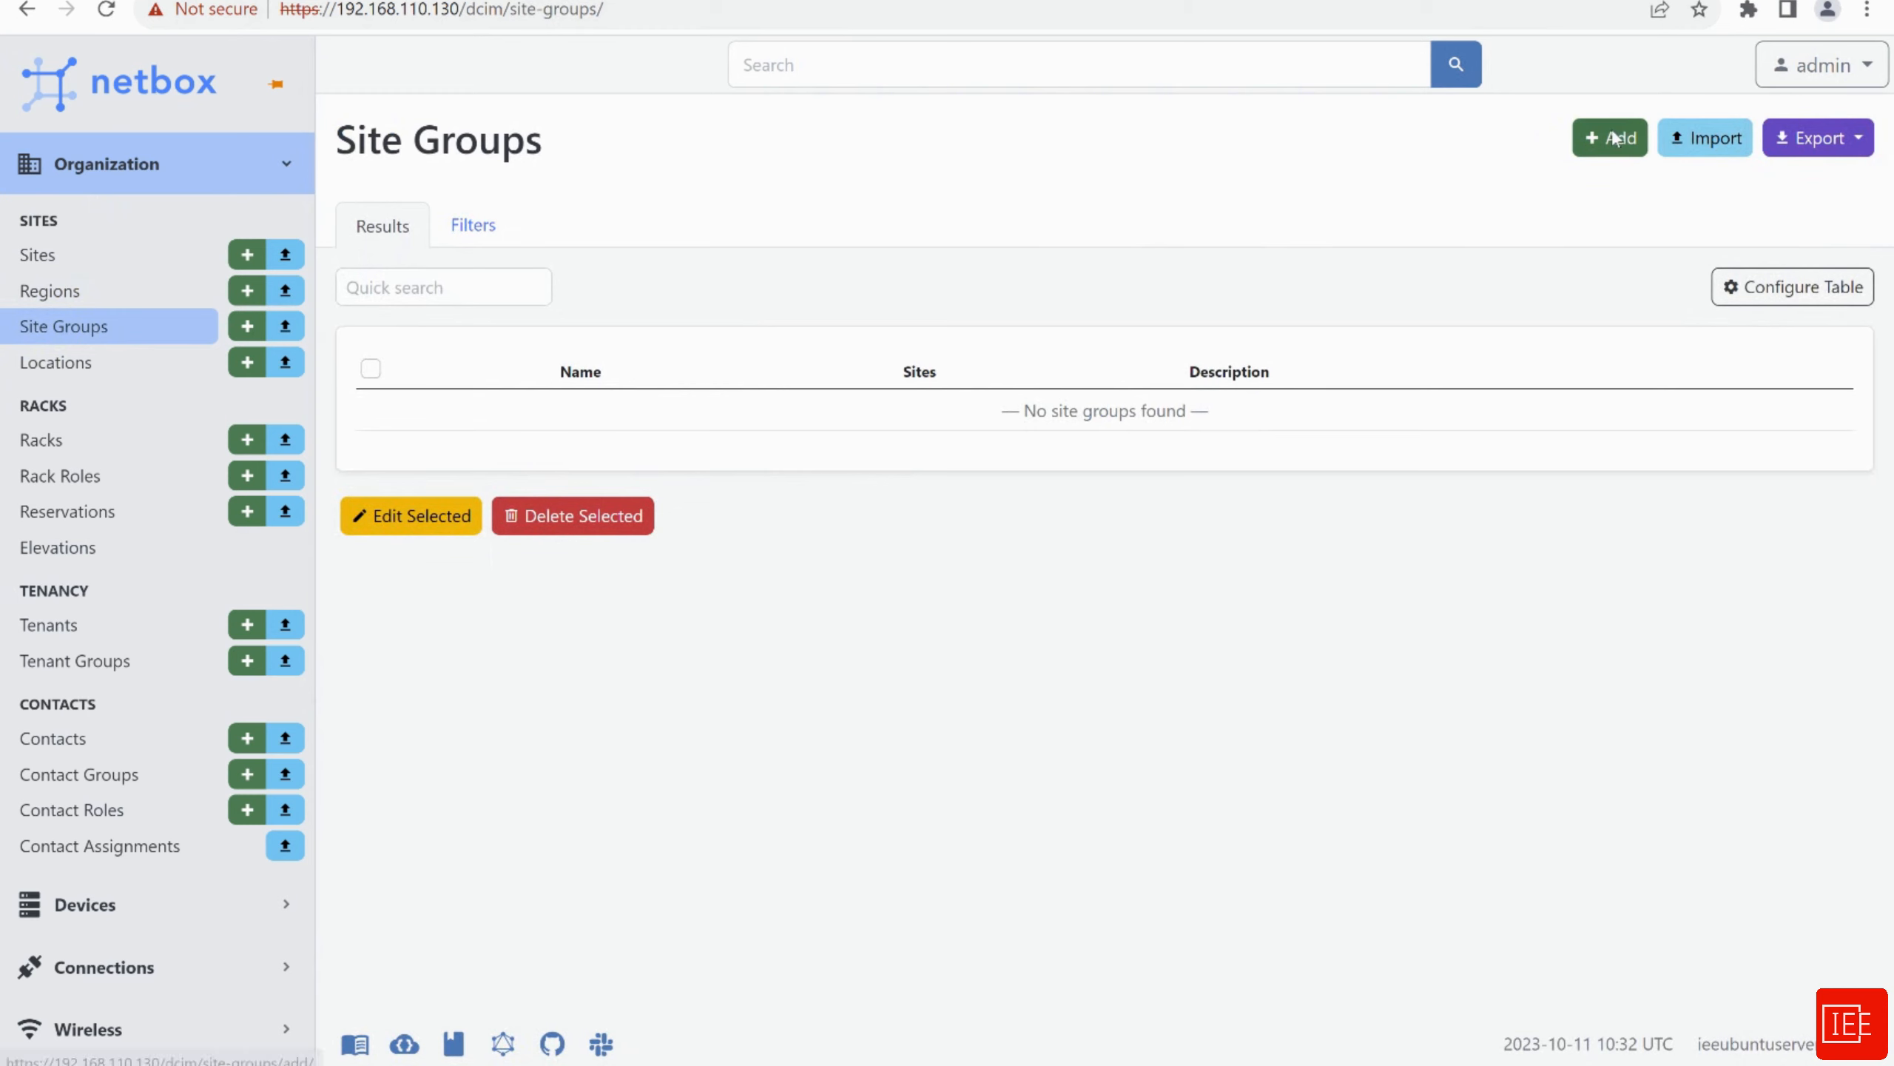
left_click(1614, 139)
left_click(913, 470)
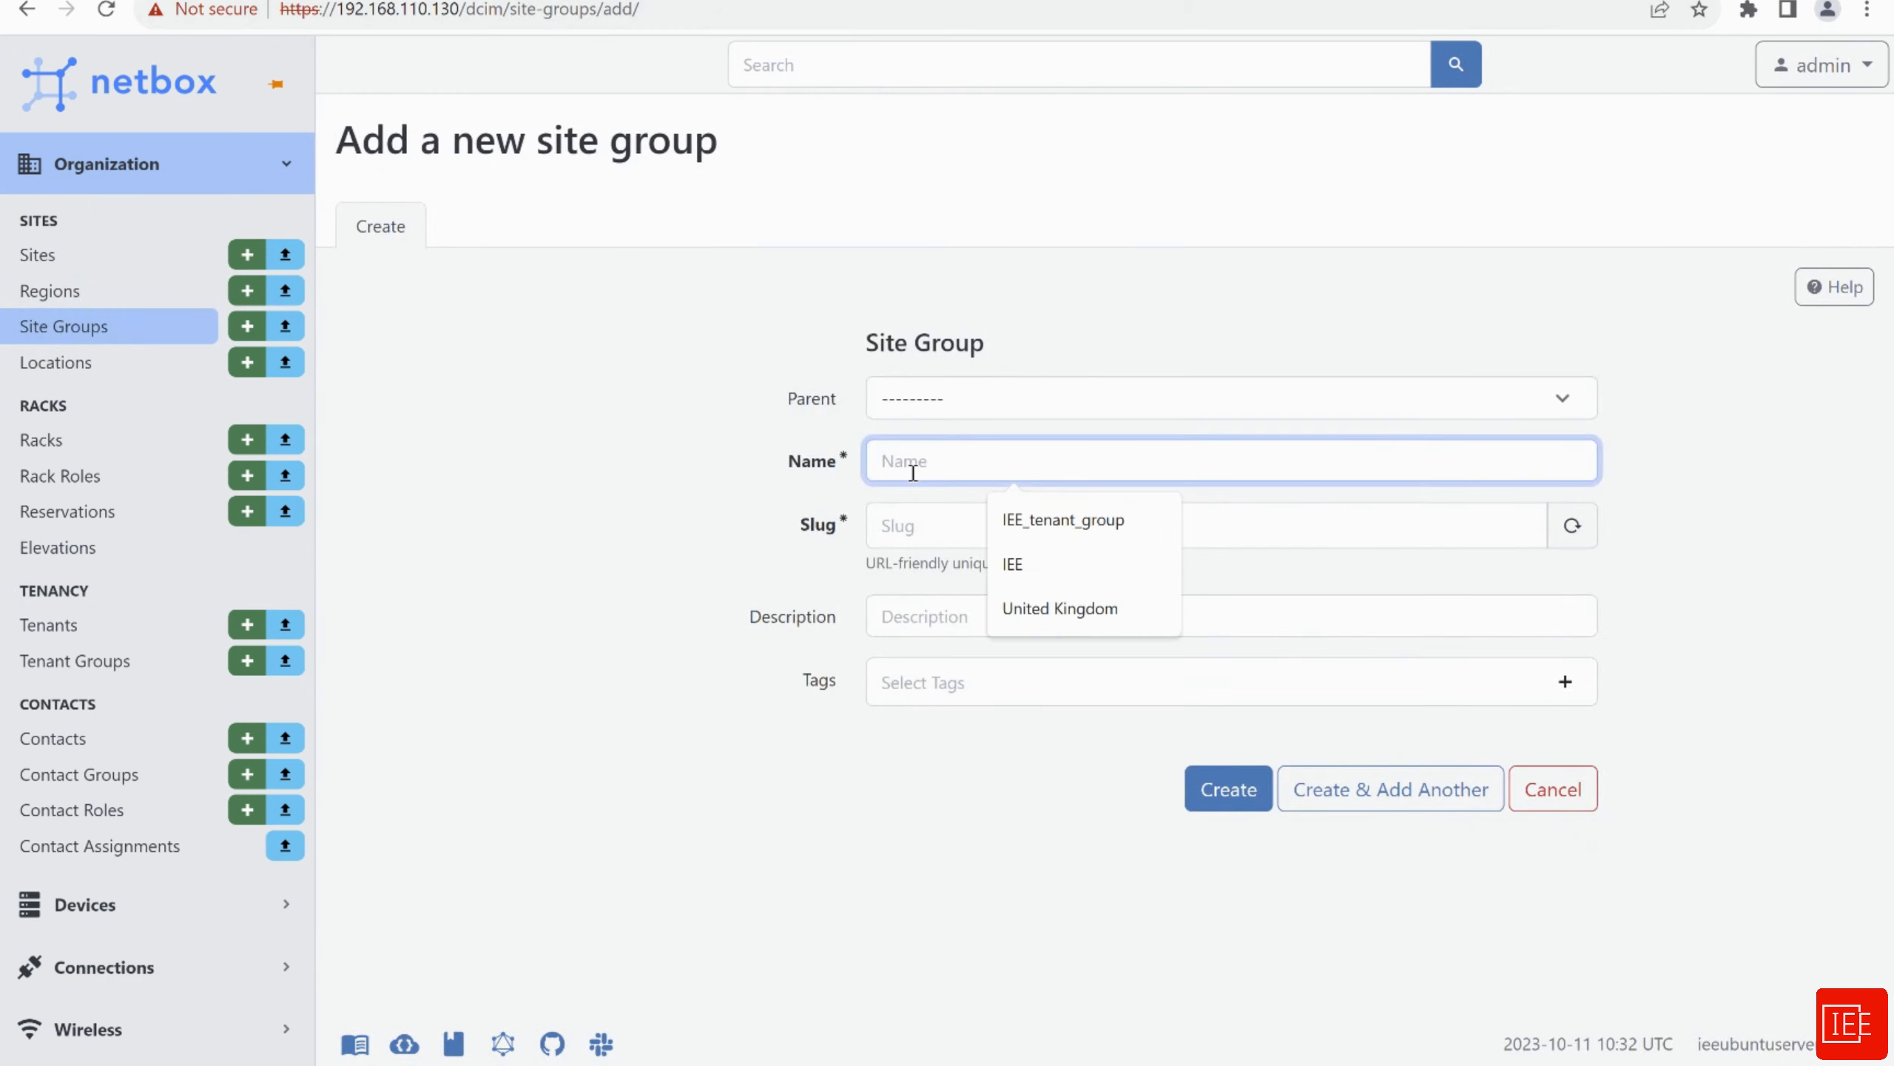
type("London")
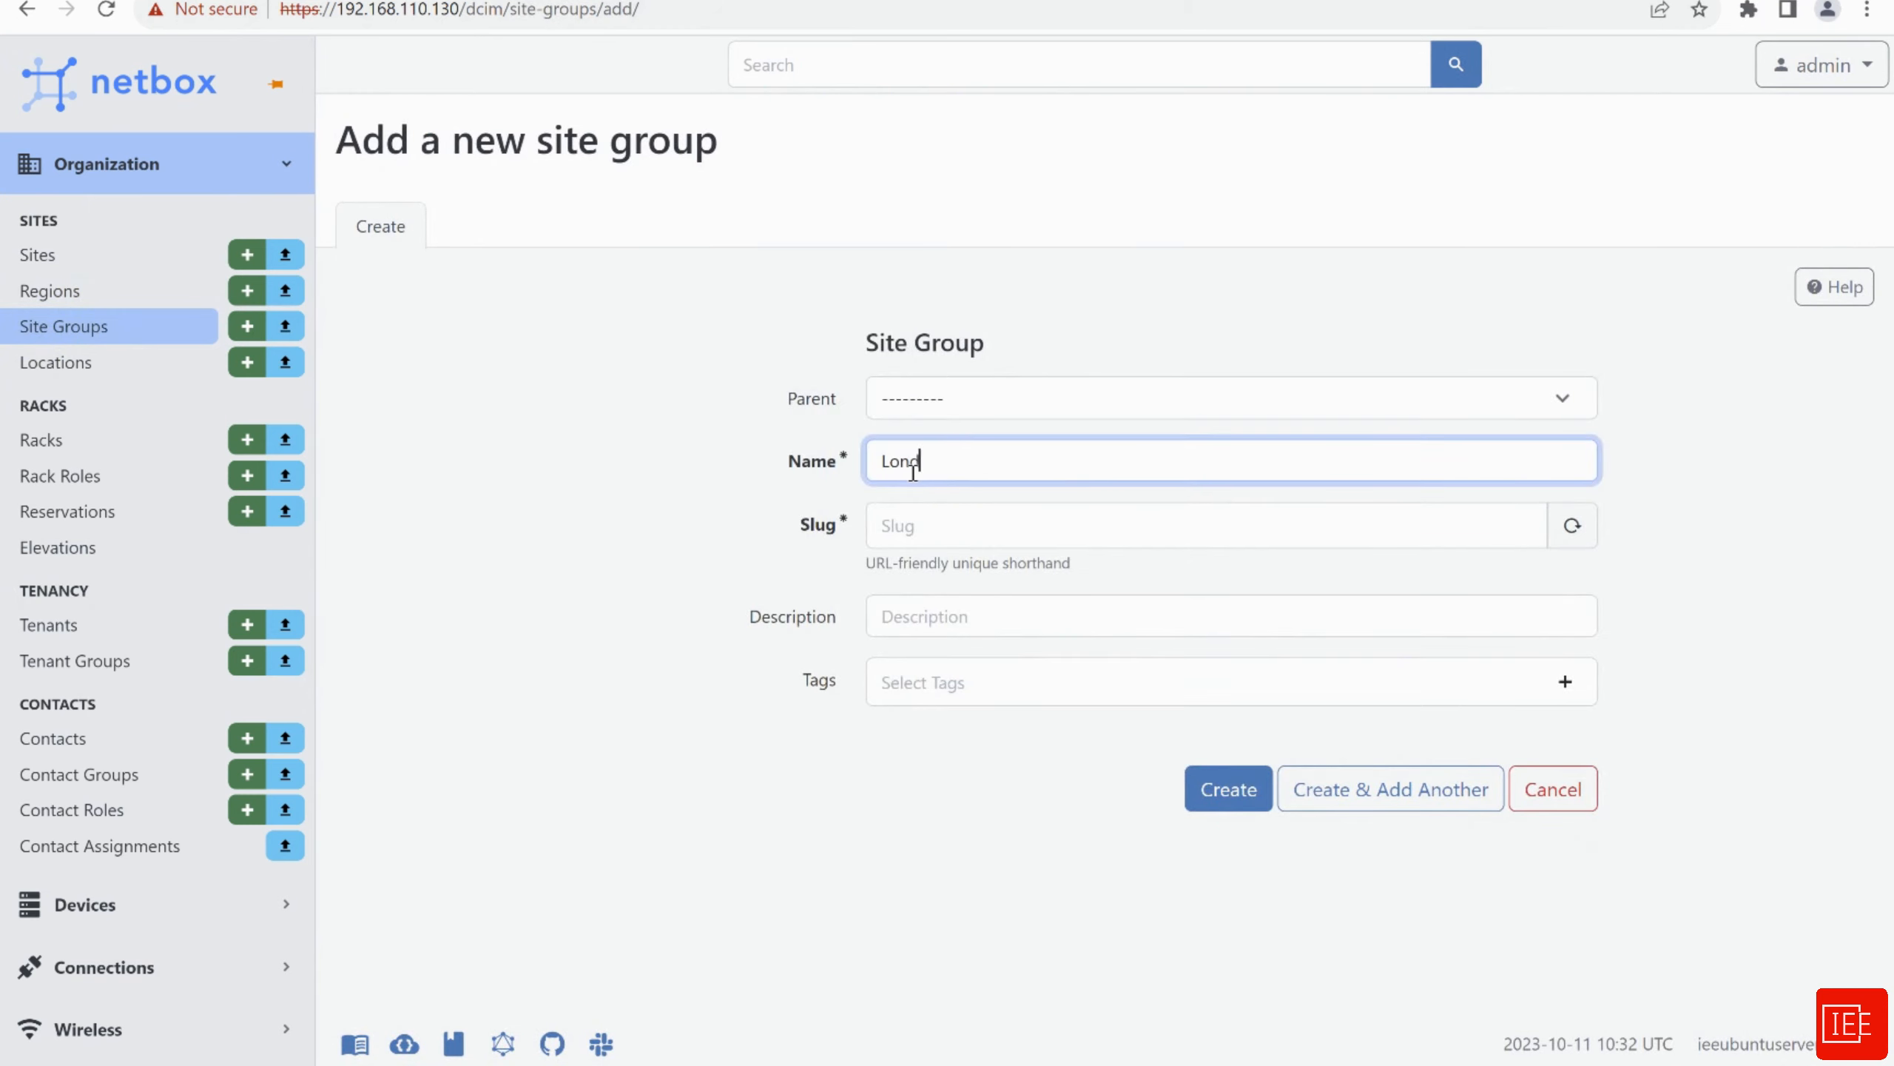
left_click(916, 543)
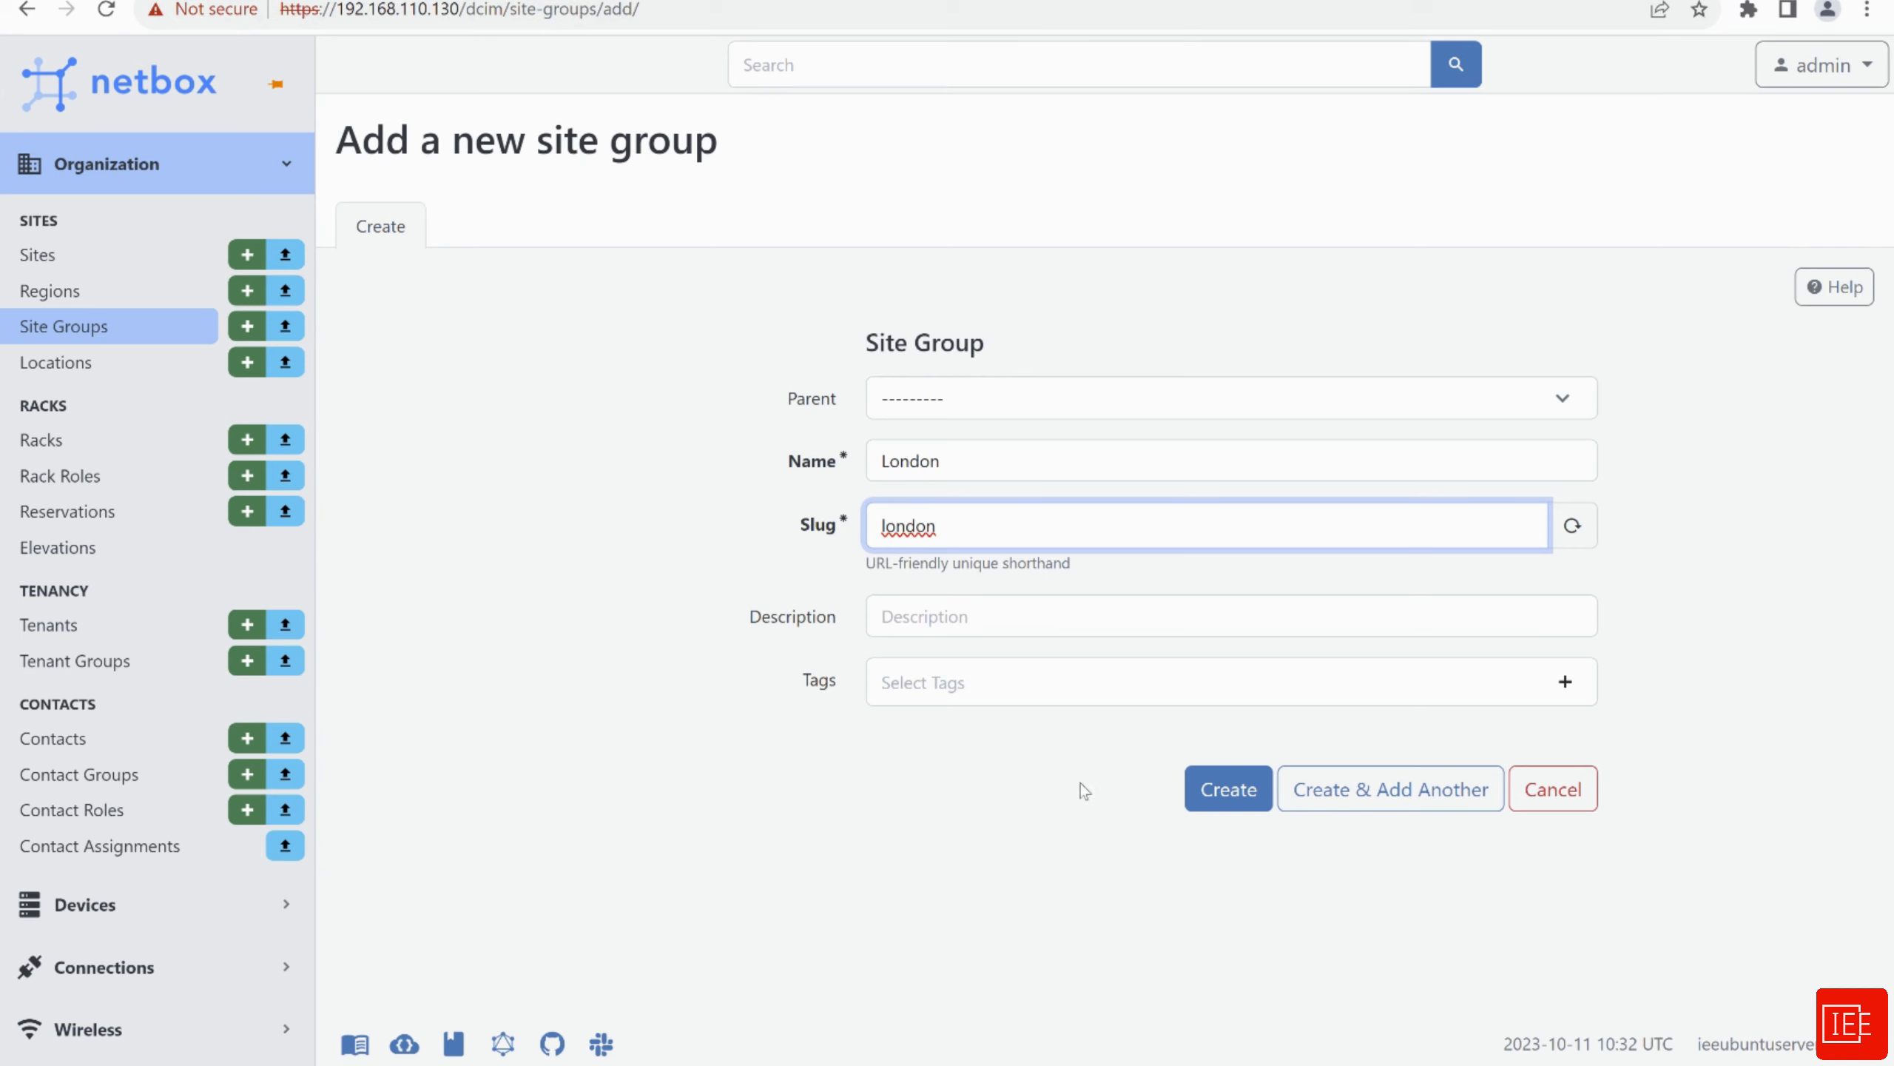
left_click(1228, 797)
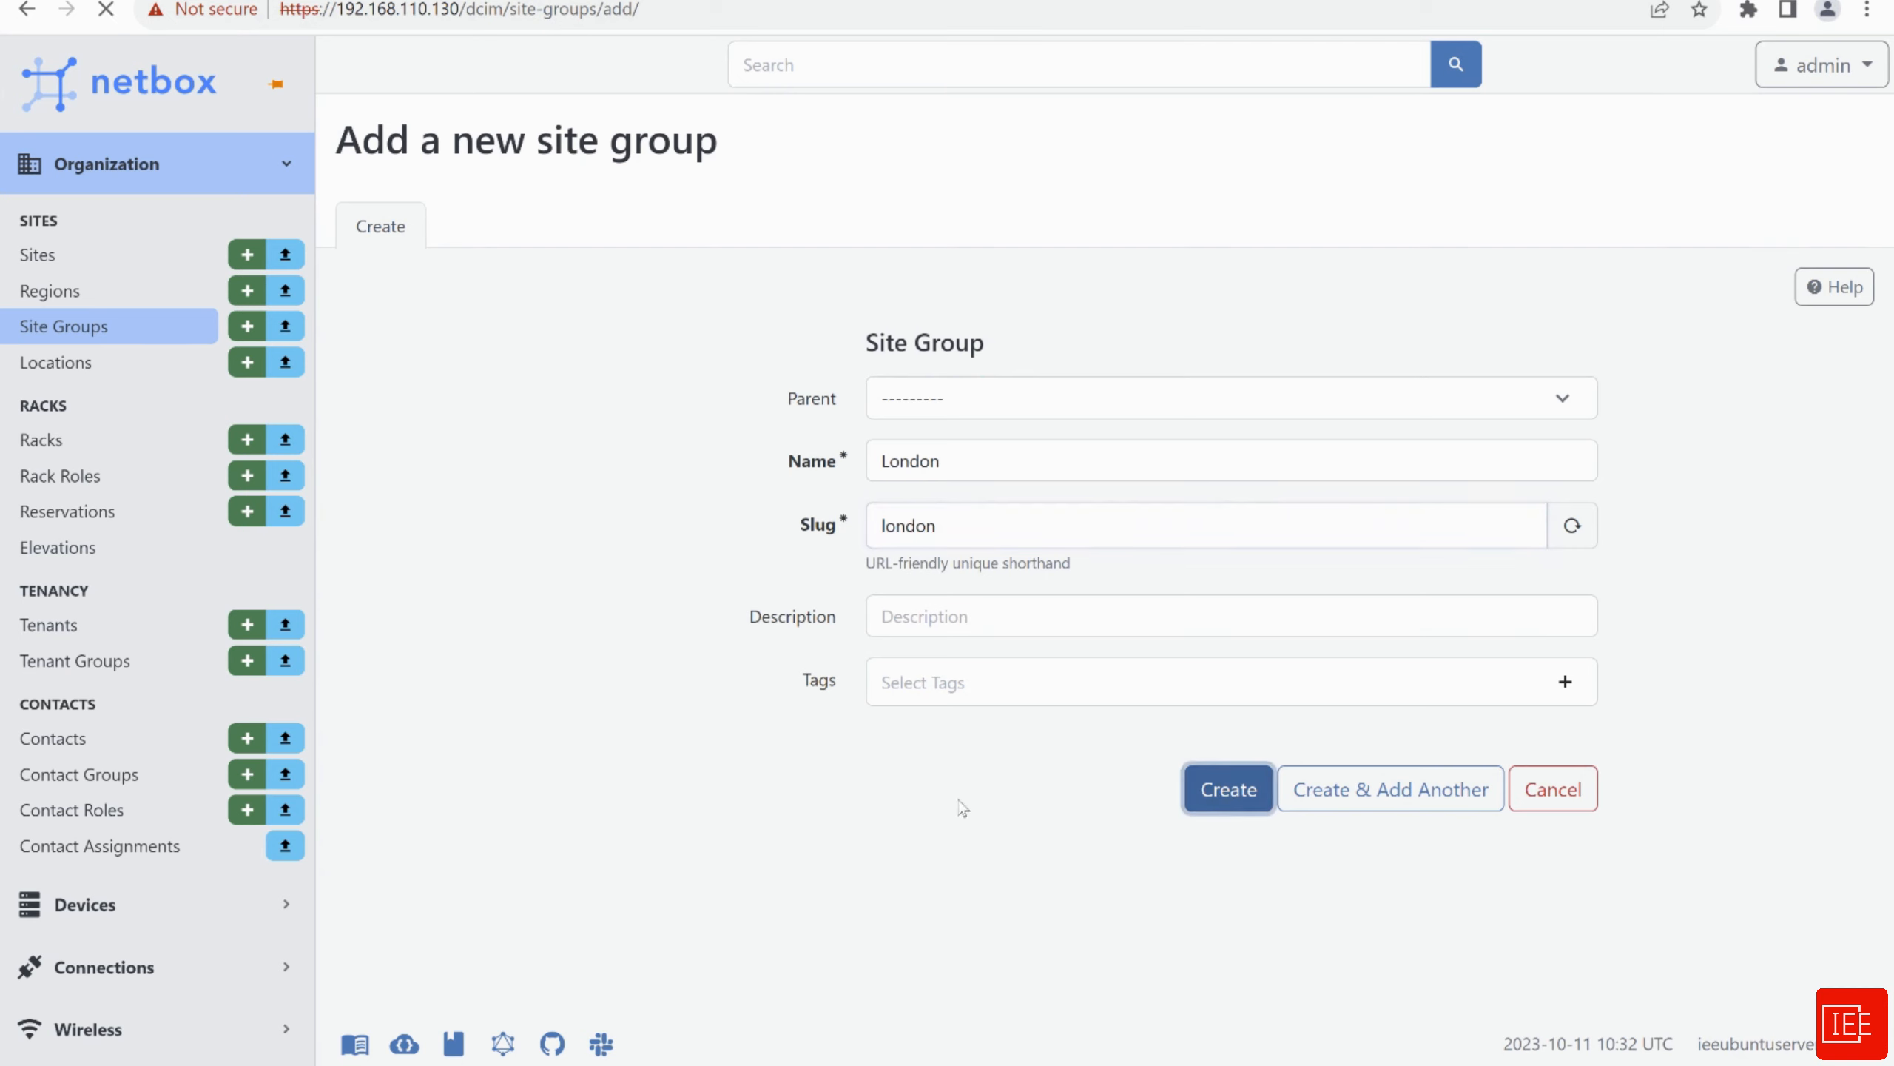
Start a new site named Wembley and generate its slug from the name
left_click(69, 262)
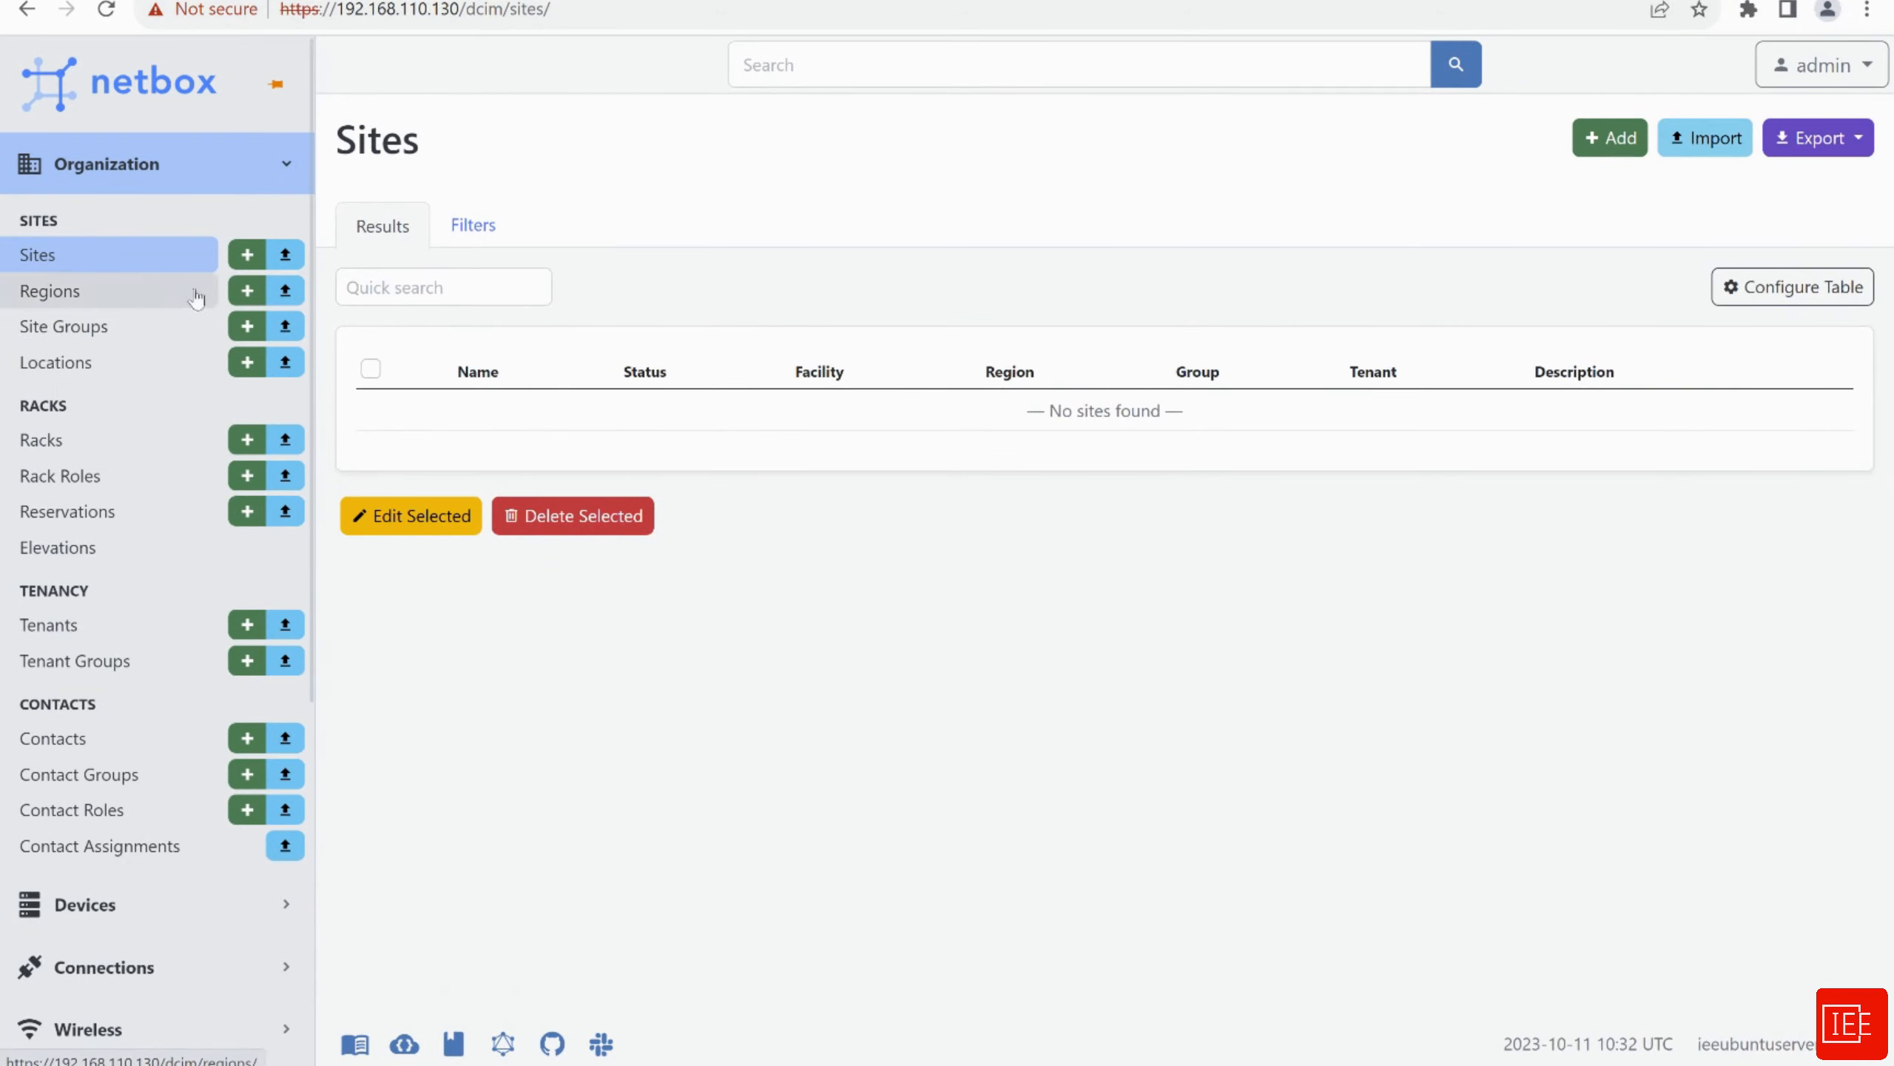
left_click(1615, 152)
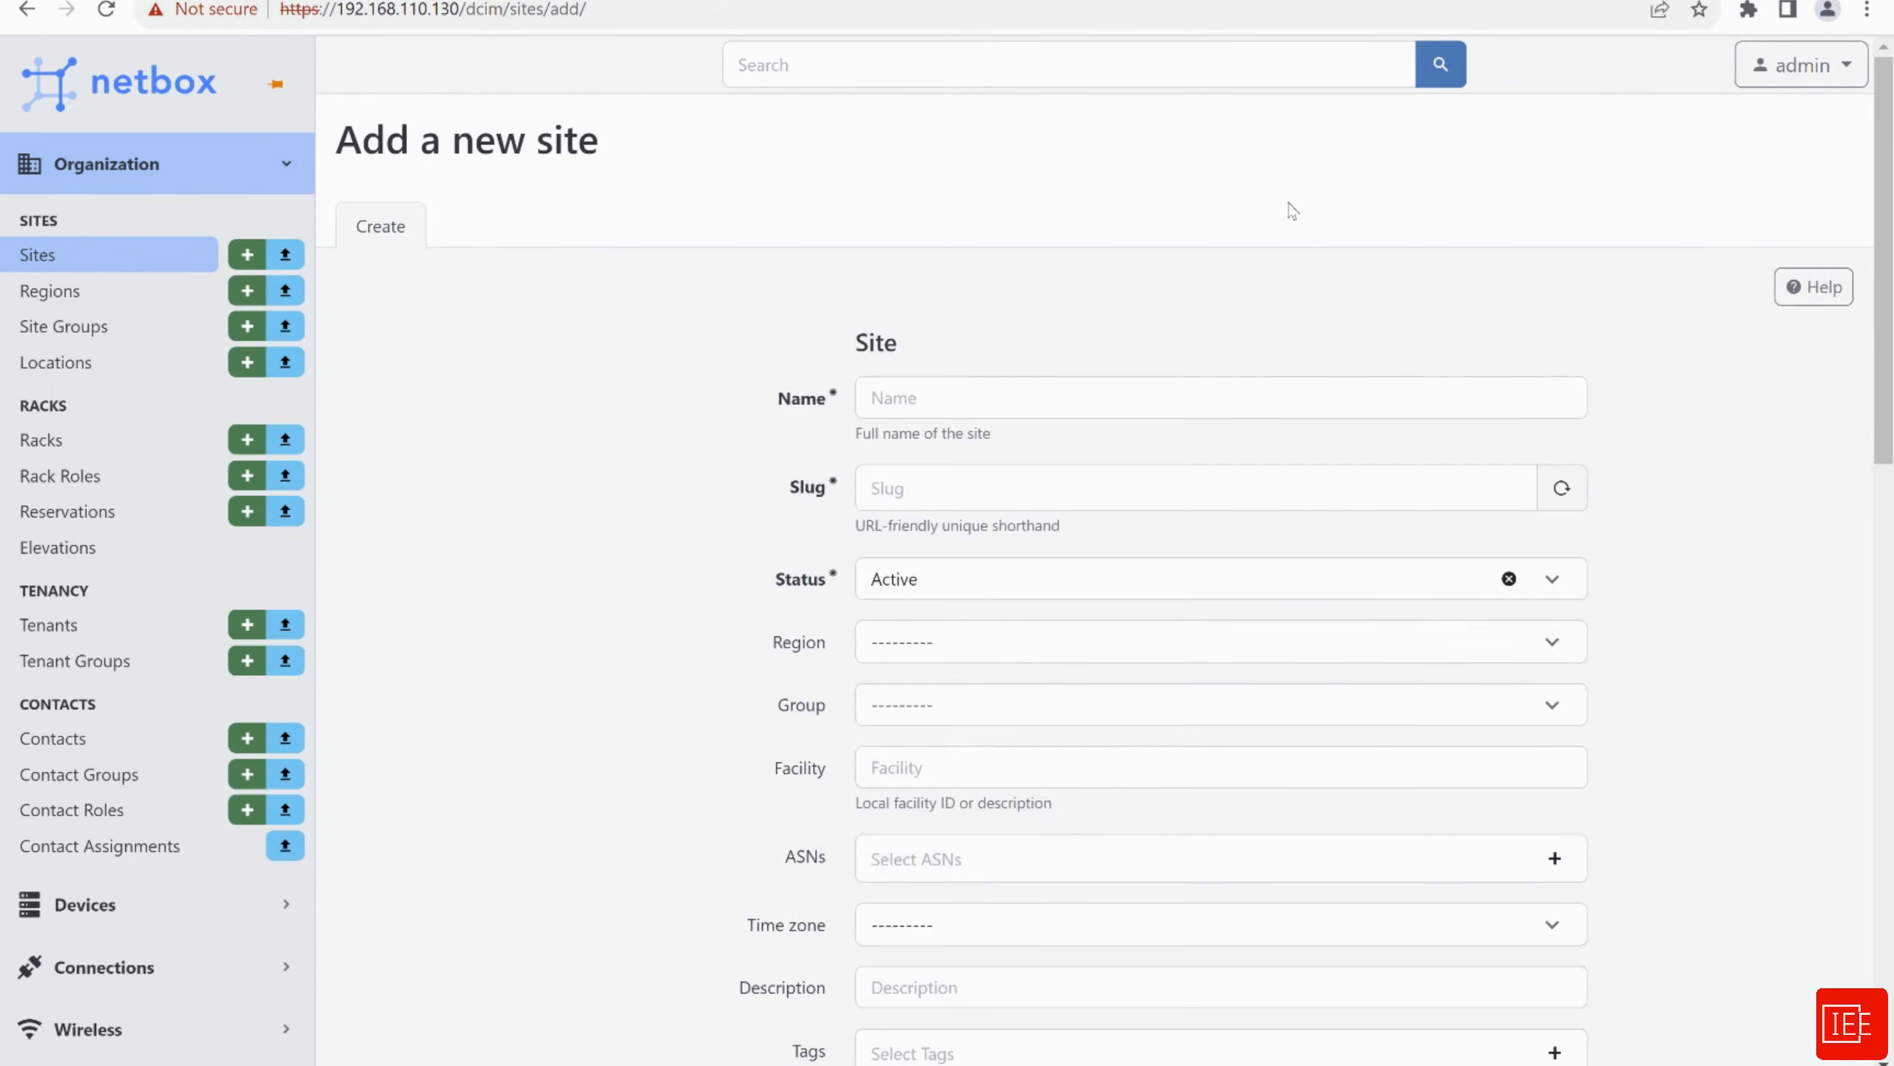
left_click(933, 401)
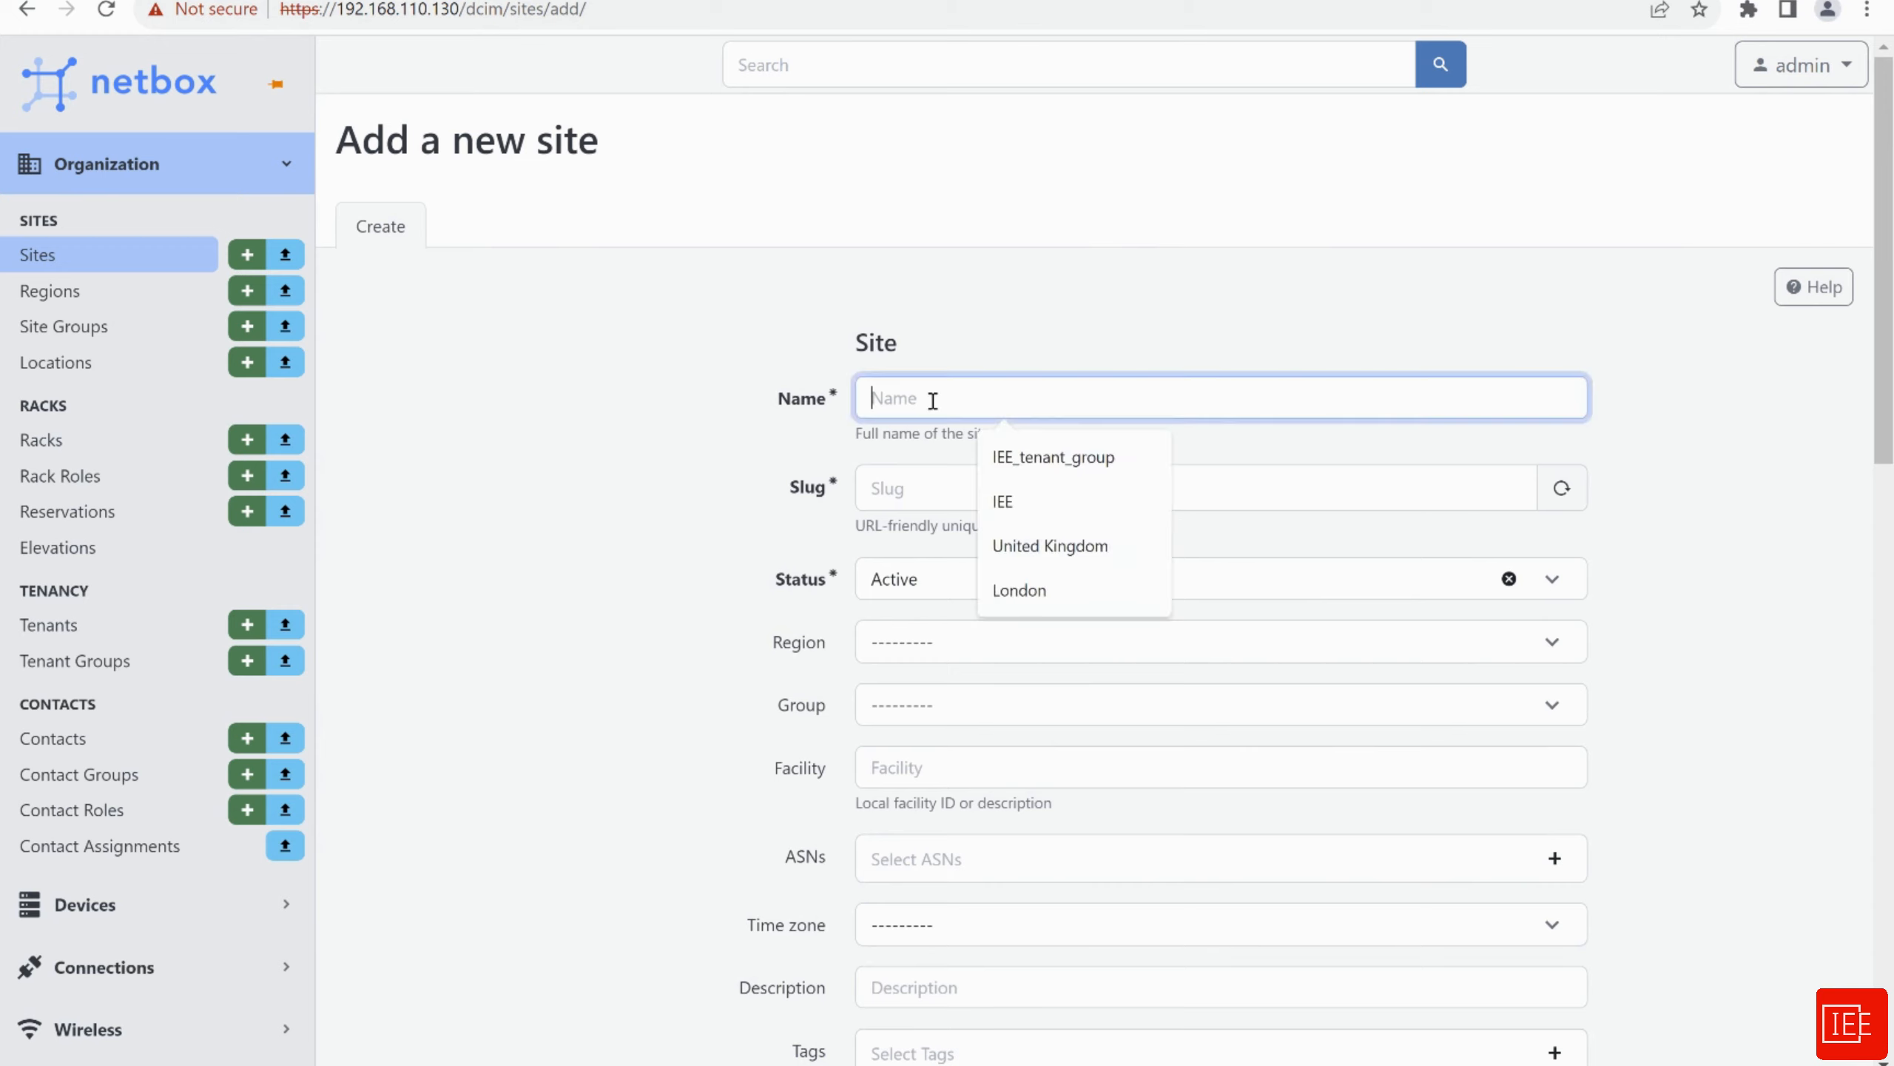
type("Wembley")
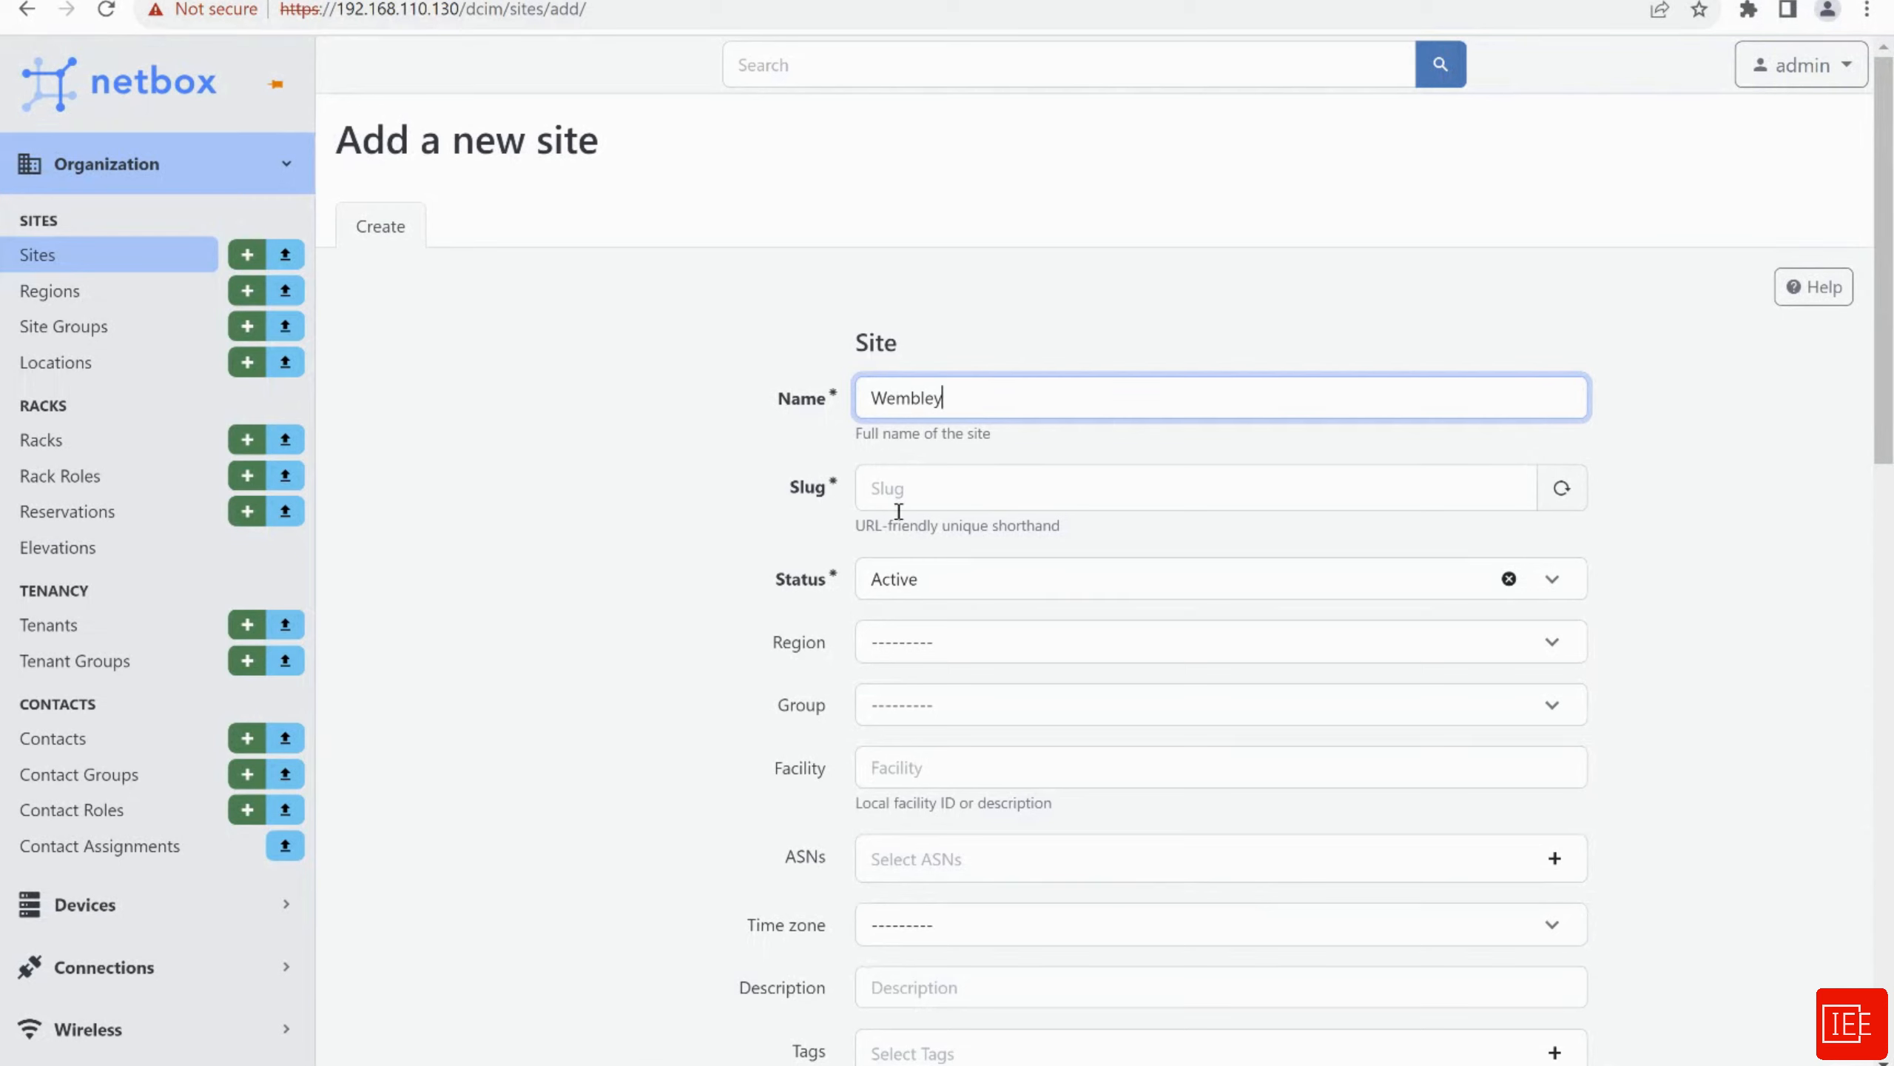
left_click(898, 511)
left_click(664, 584)
scroll(661, 566, "down", 2)
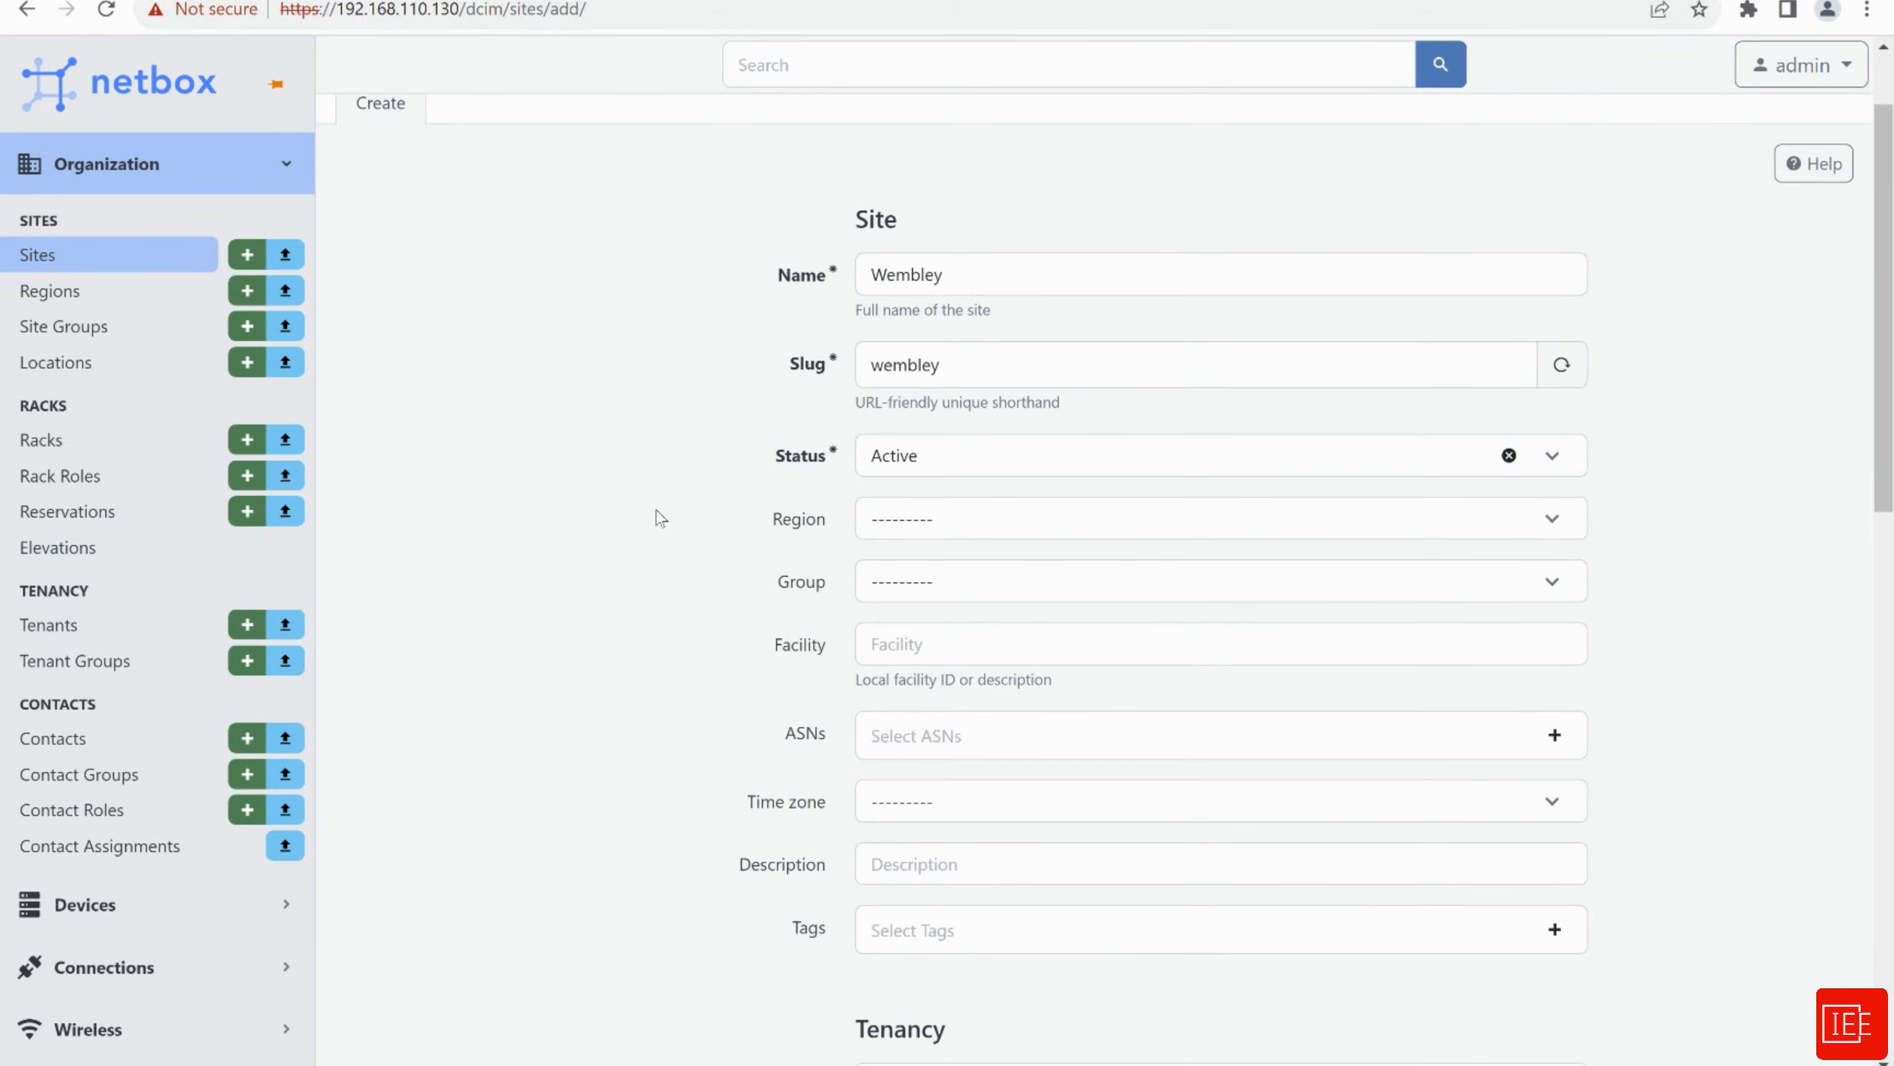
scroll(675, 489, "down", 2)
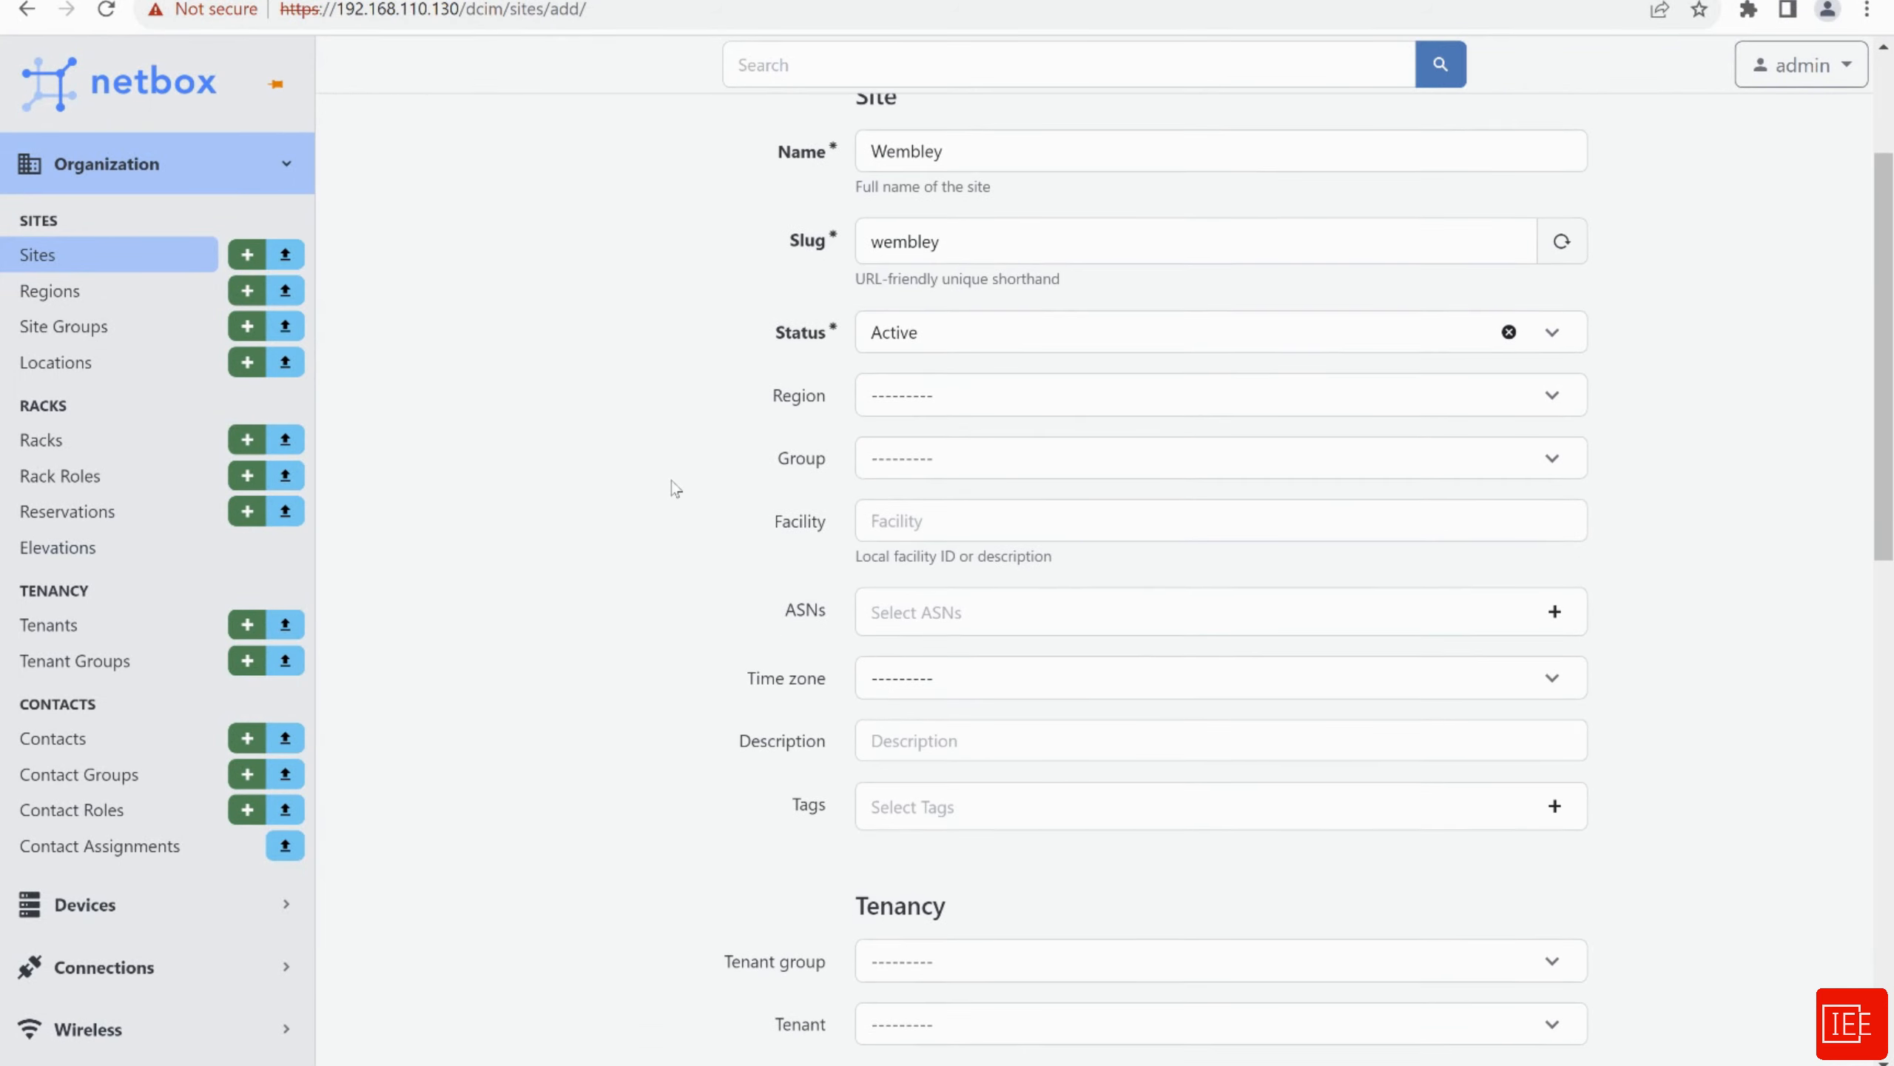
Set the site's region to United Kingdom and its group to London
left_click(932, 408)
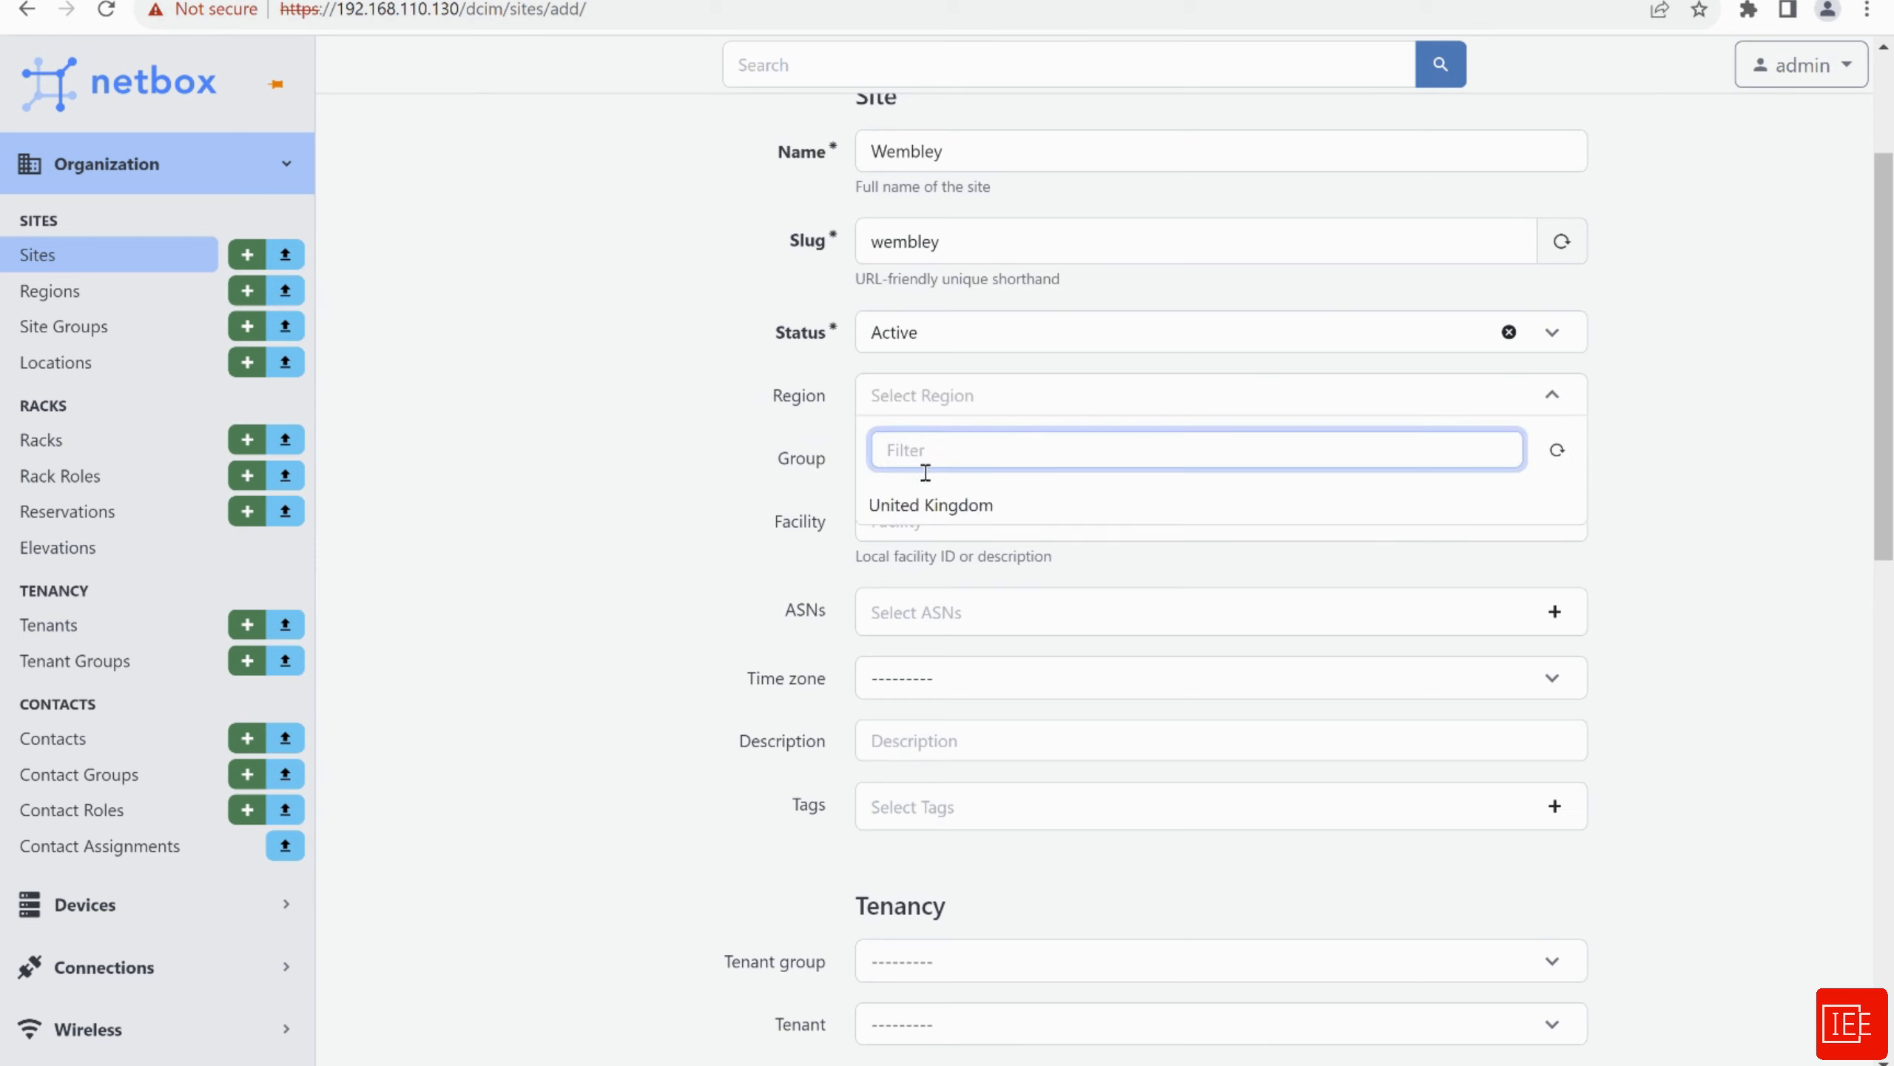
left_click(926, 500)
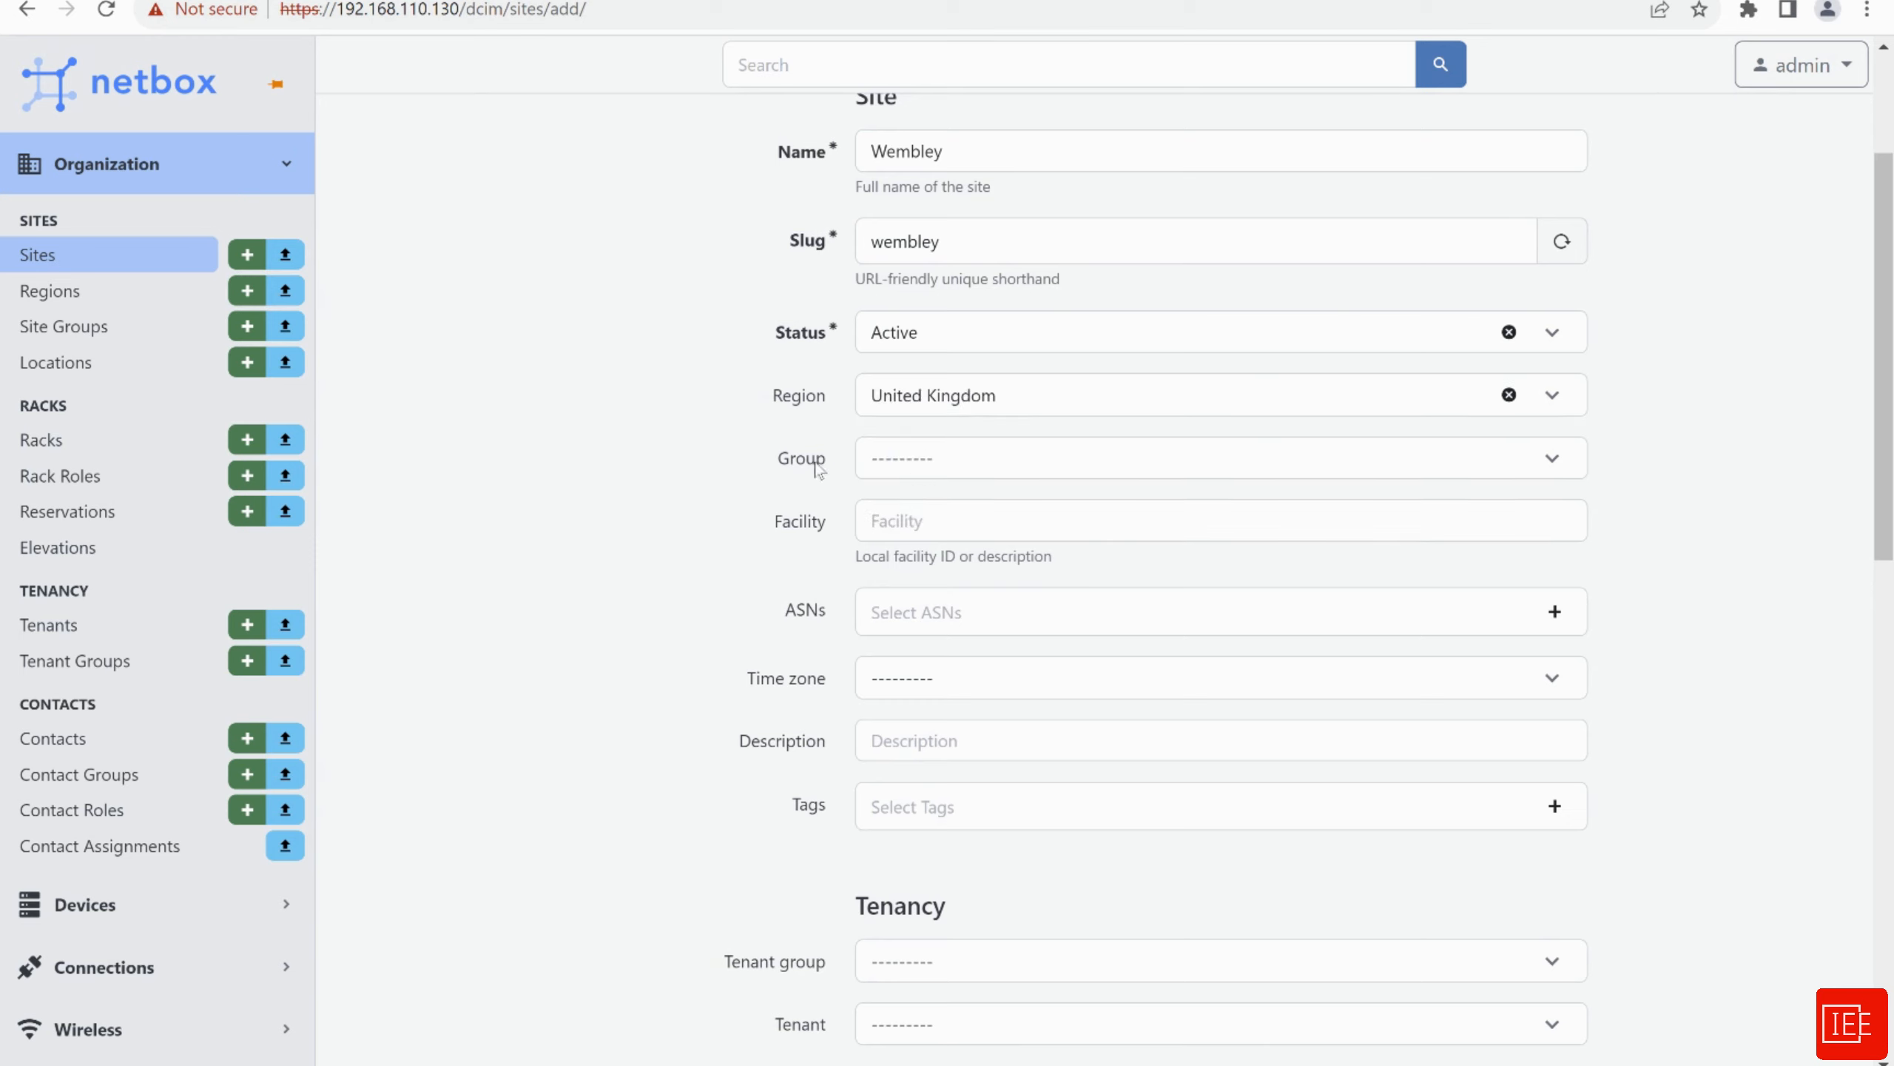
left_click(984, 459)
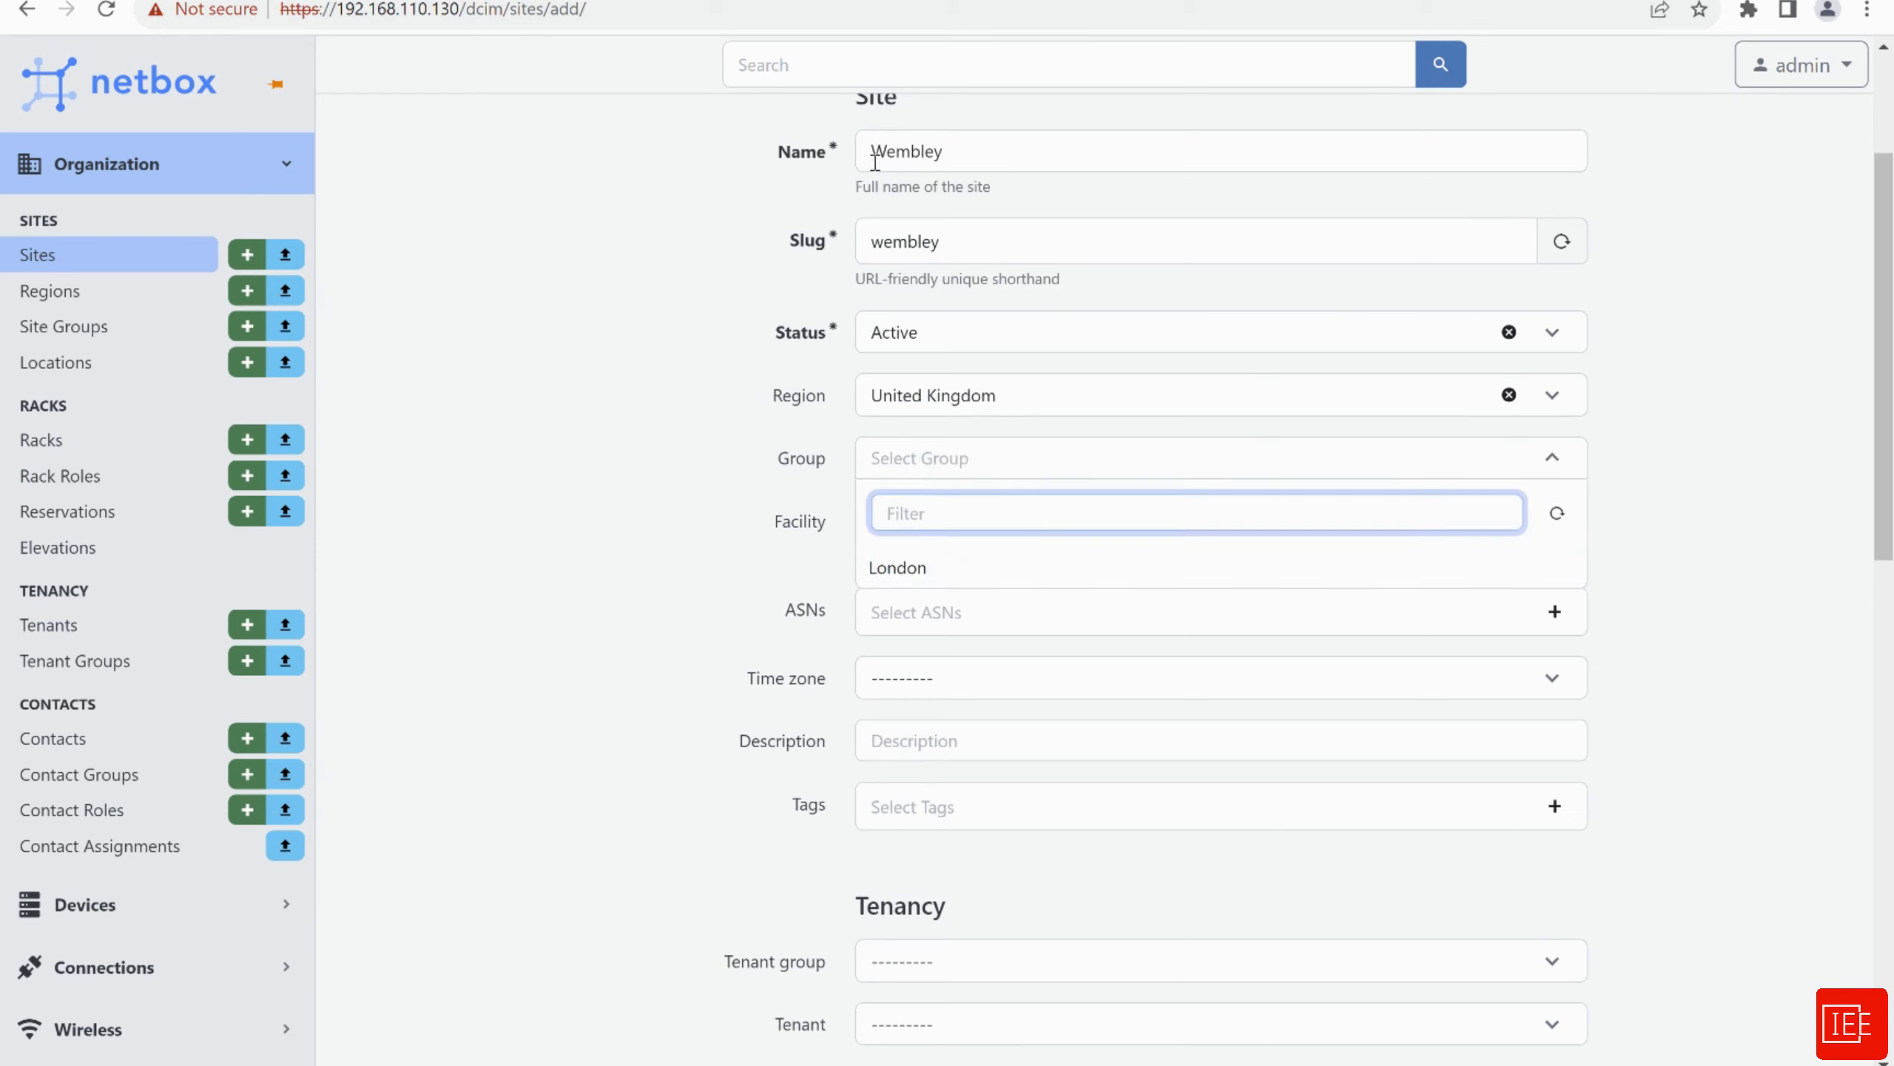
left_click(901, 568)
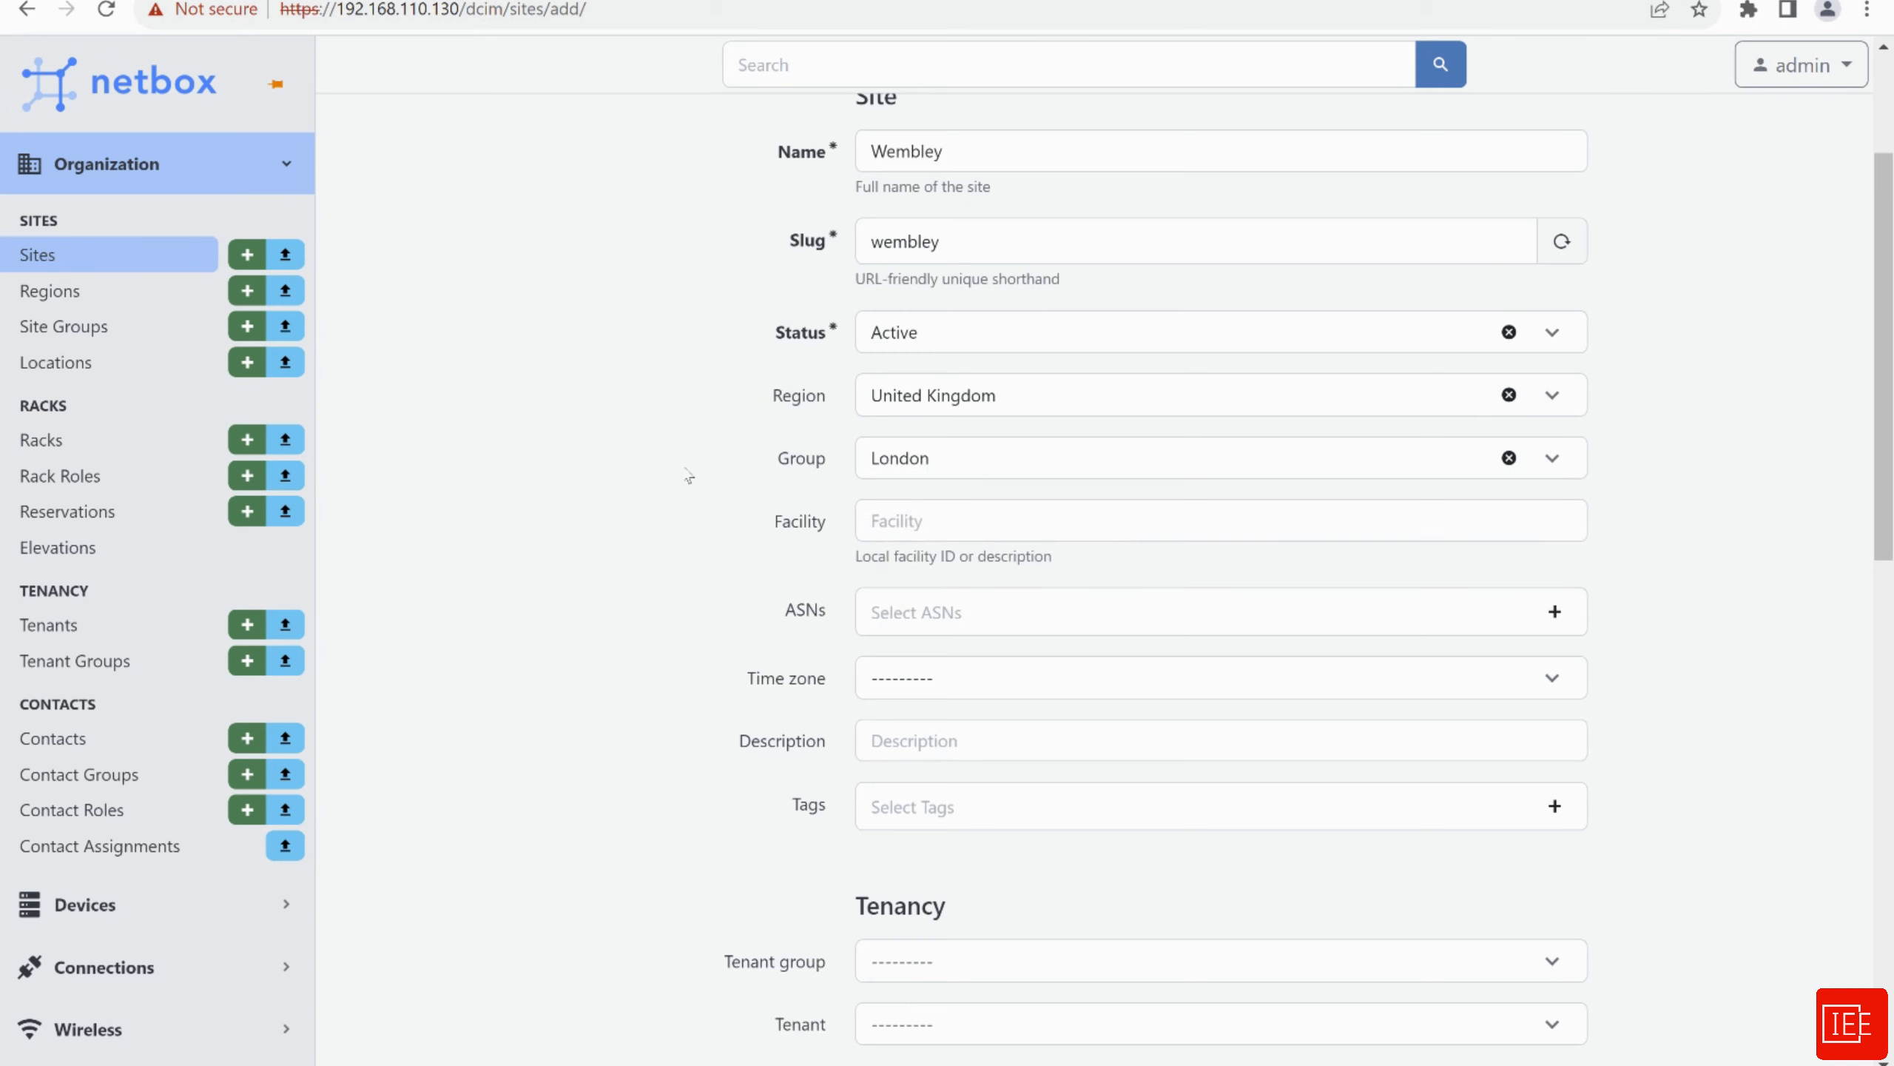
scroll(684, 463, "down", 1)
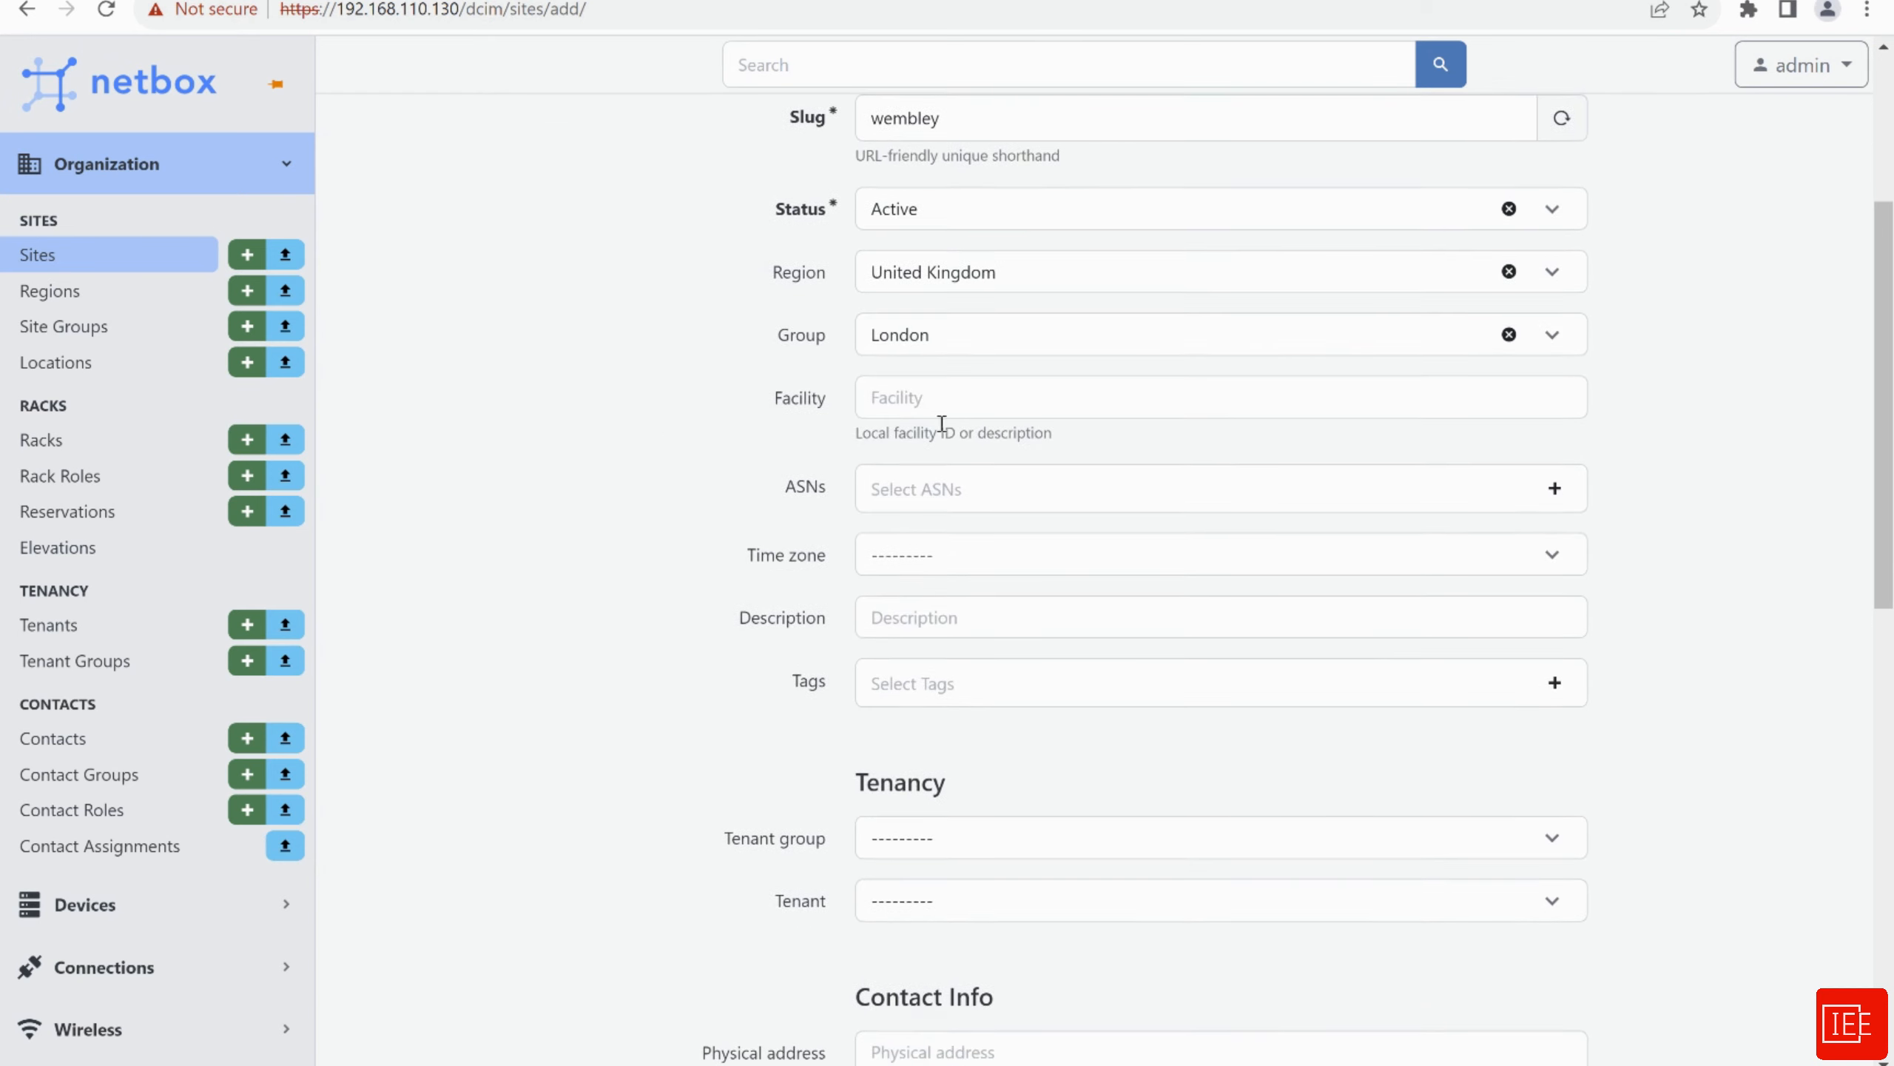
scroll(729, 392, "down", 2)
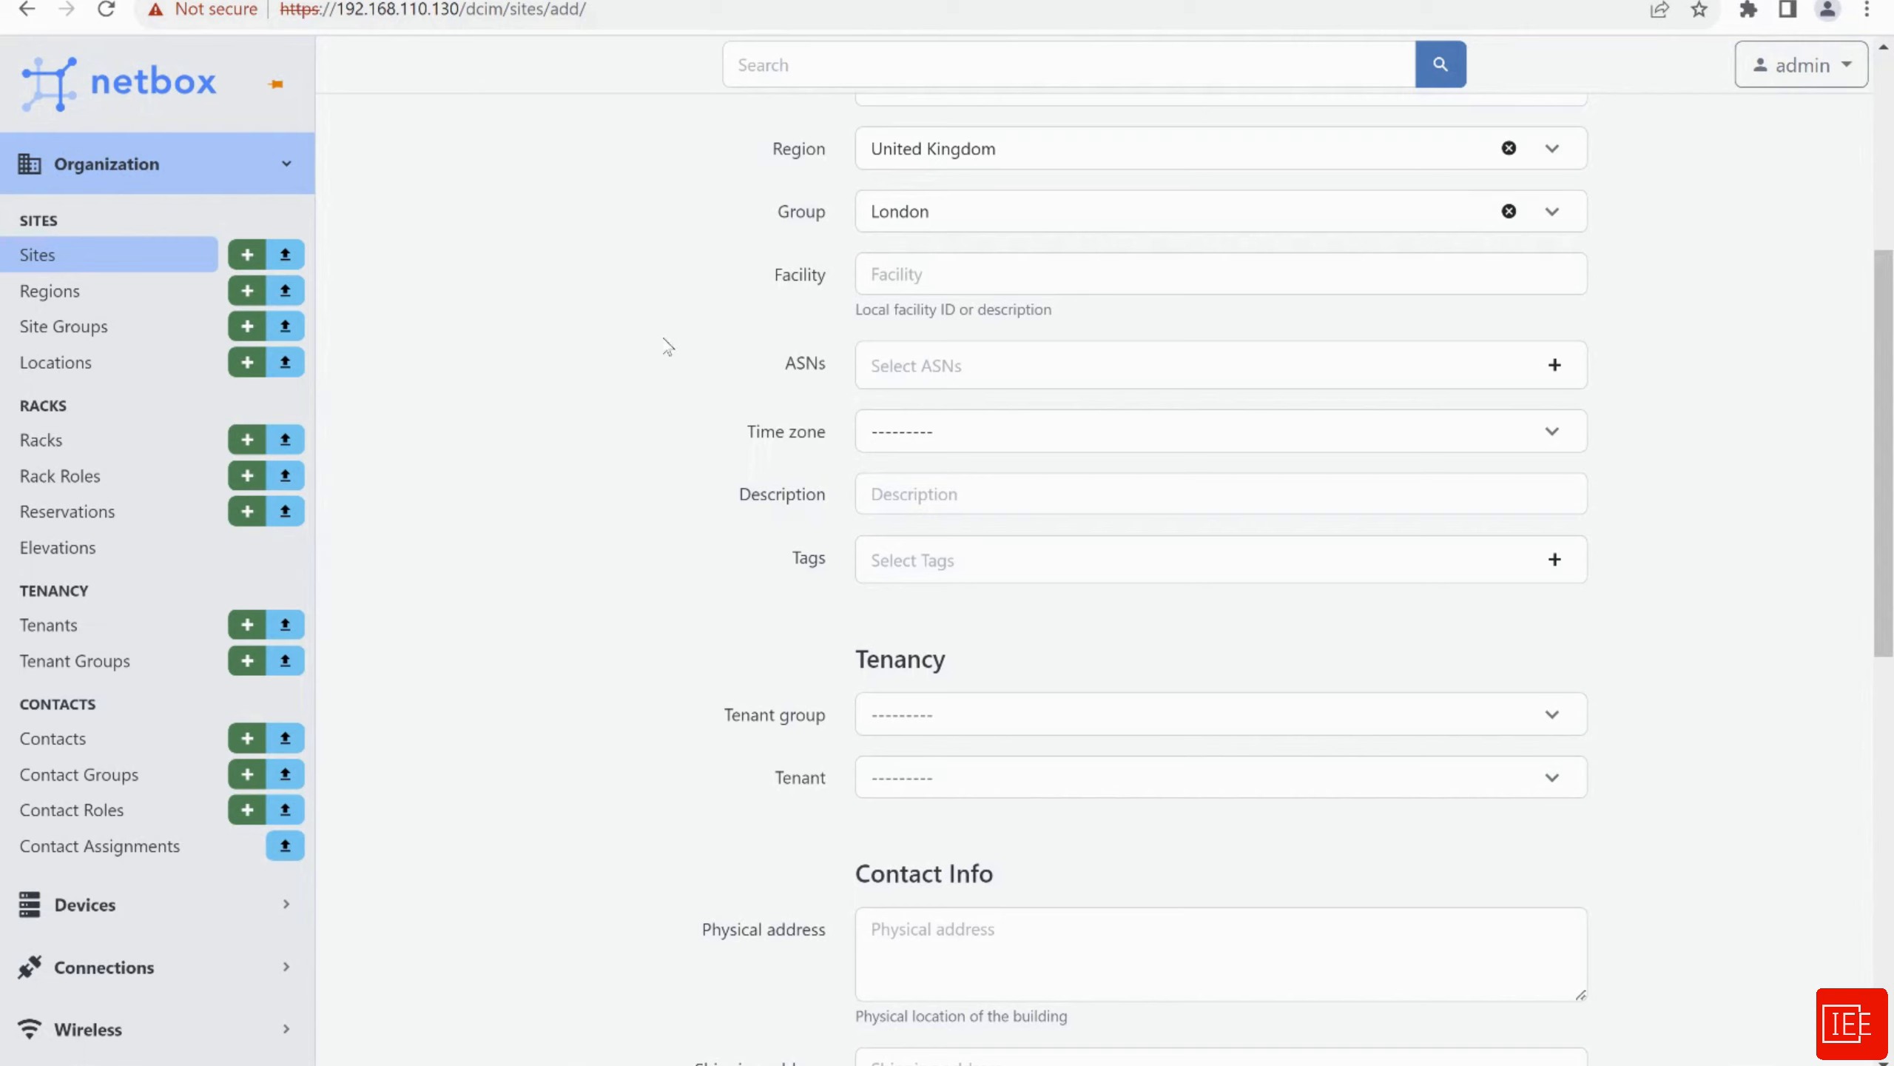
scroll(636, 393, "down", 5)
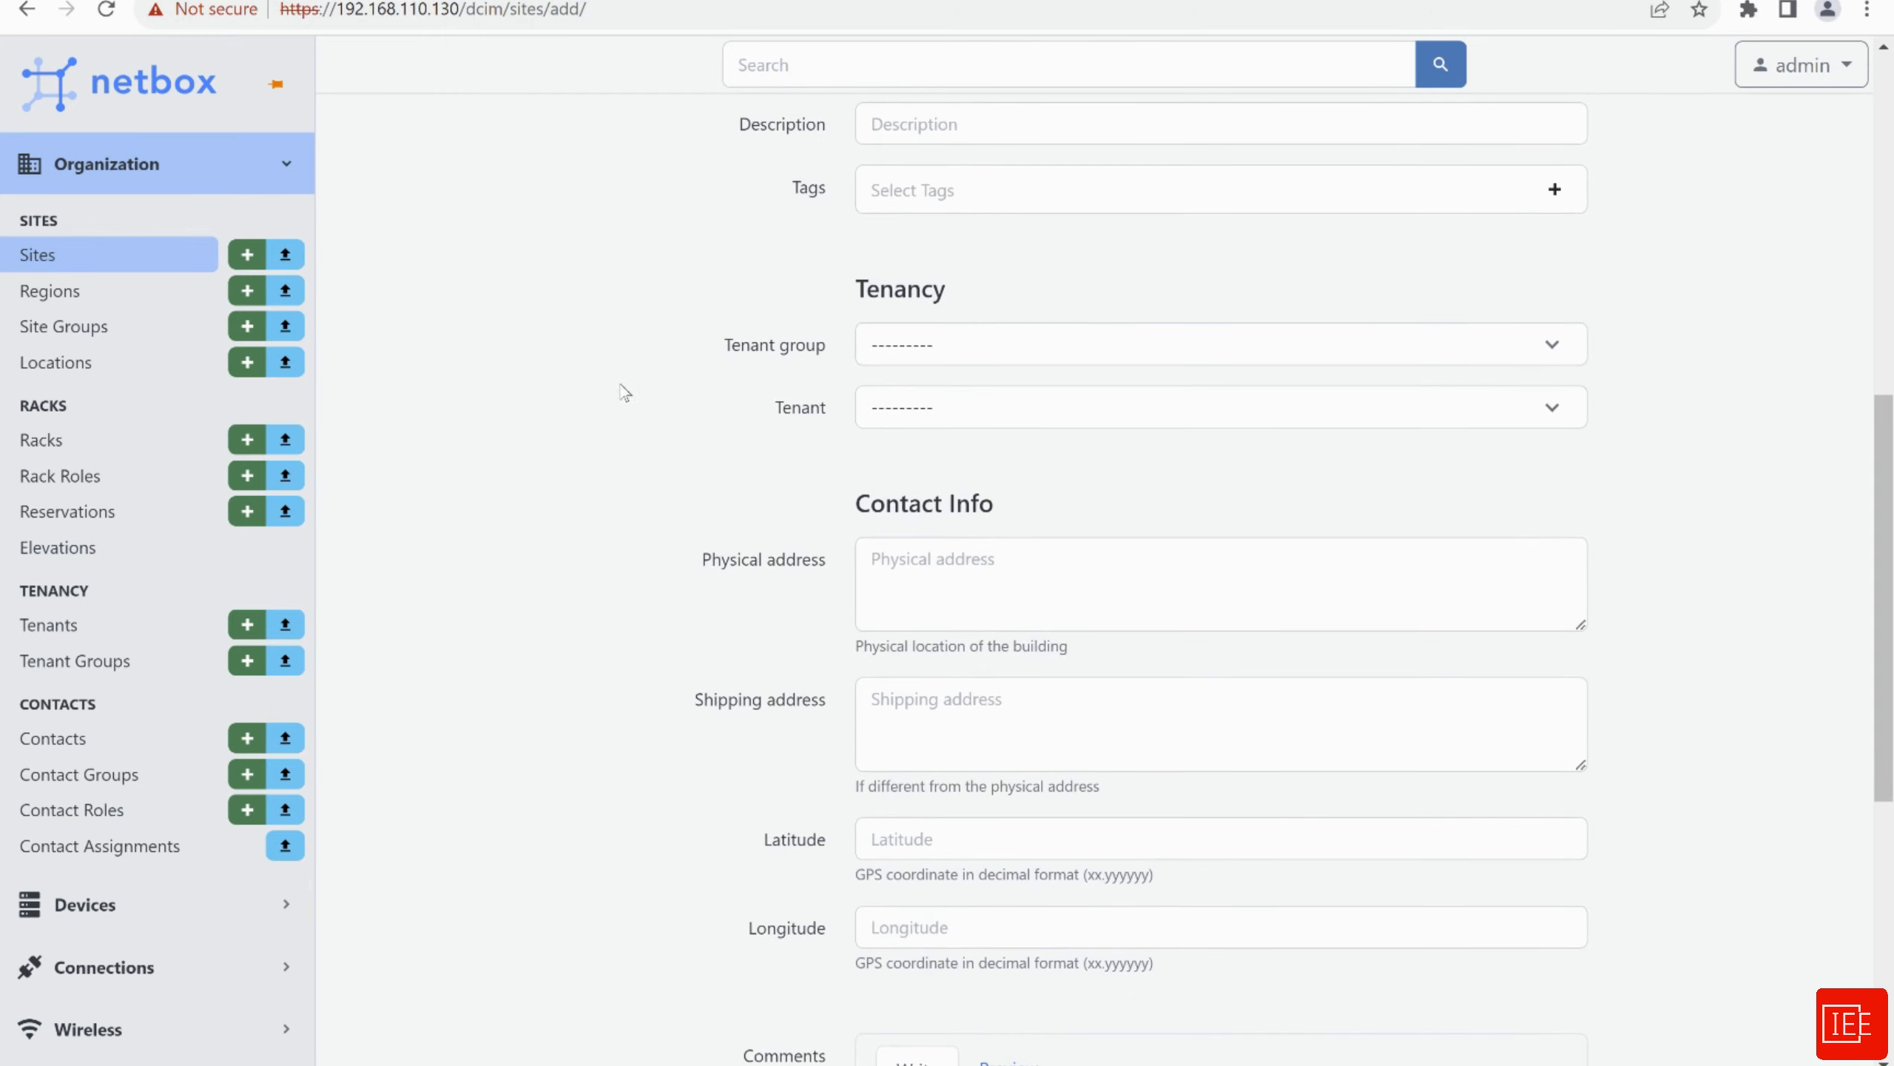
Assign tenant group IEE_tenant_group and tenant IEE, then save the Wembley site
left_click(927, 350)
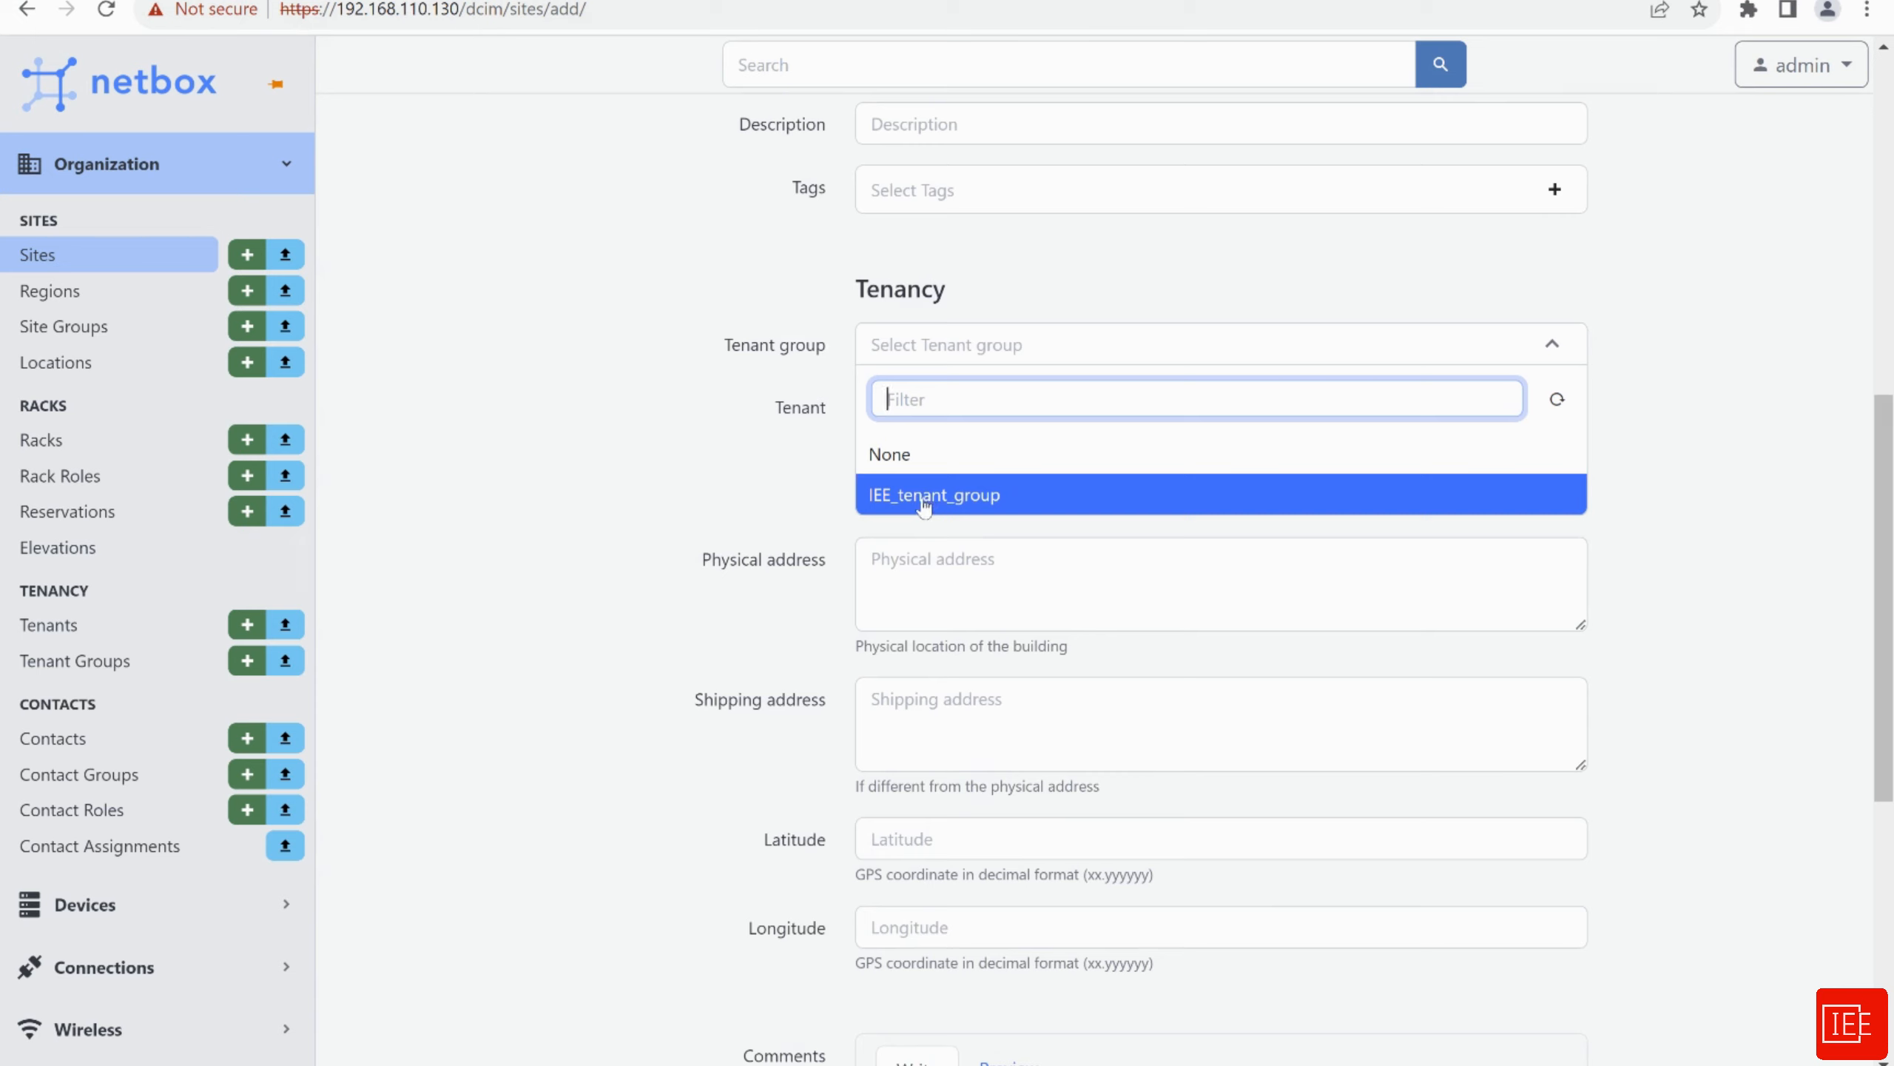
left_click(927, 499)
left_click(942, 416)
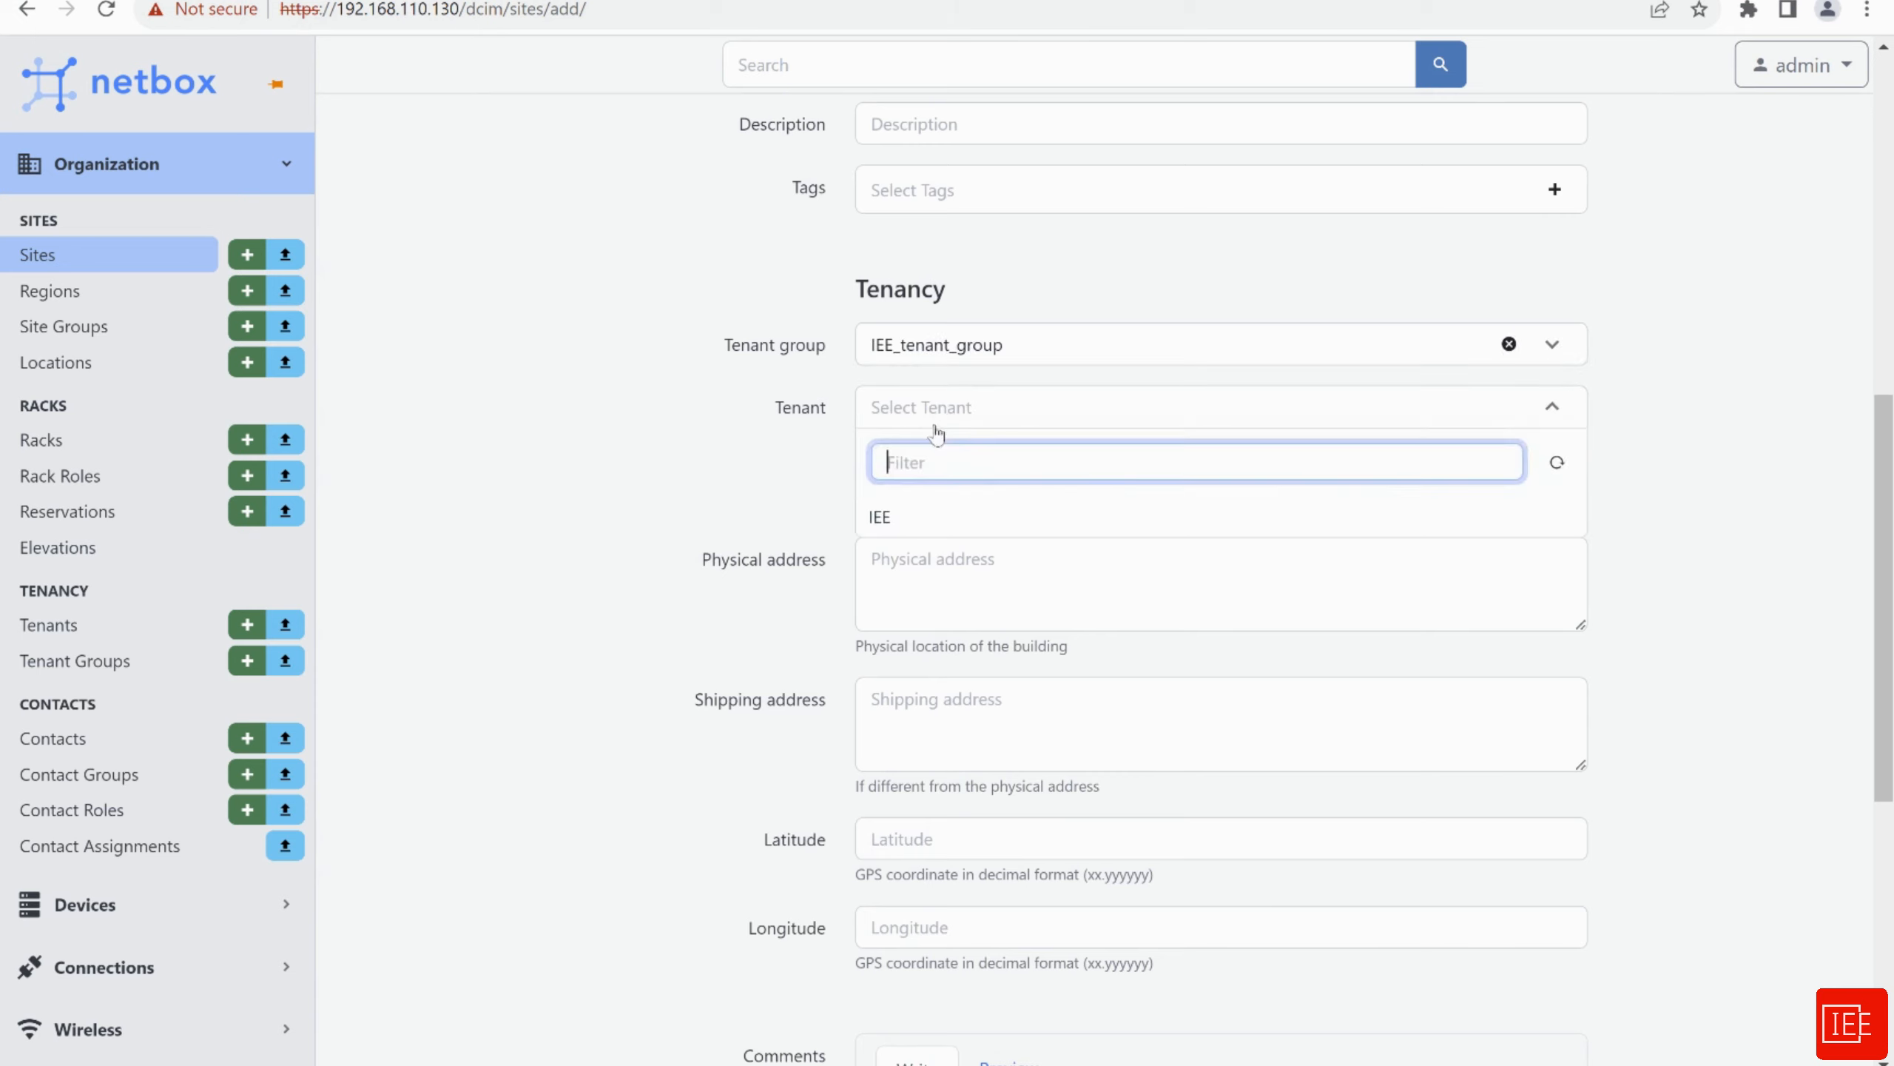
left_click(899, 528)
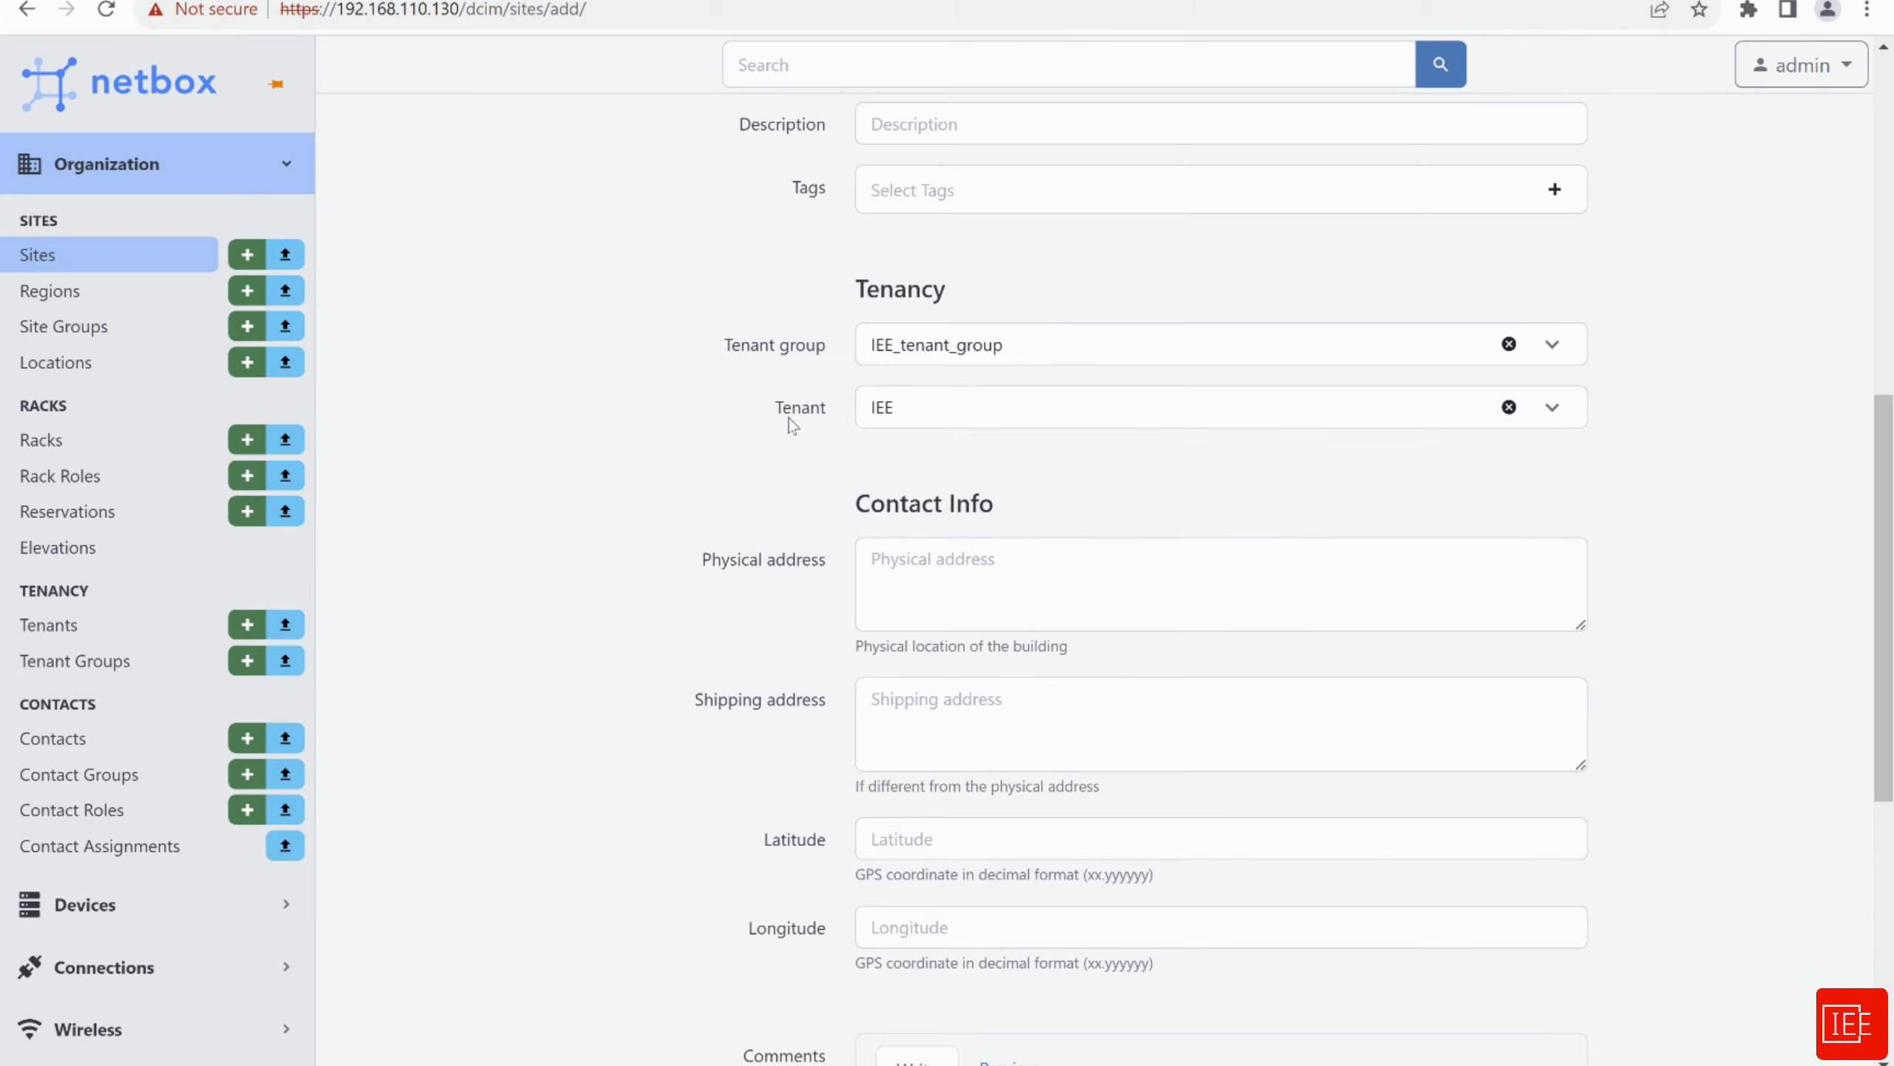
scroll(678, 477, "down", 4)
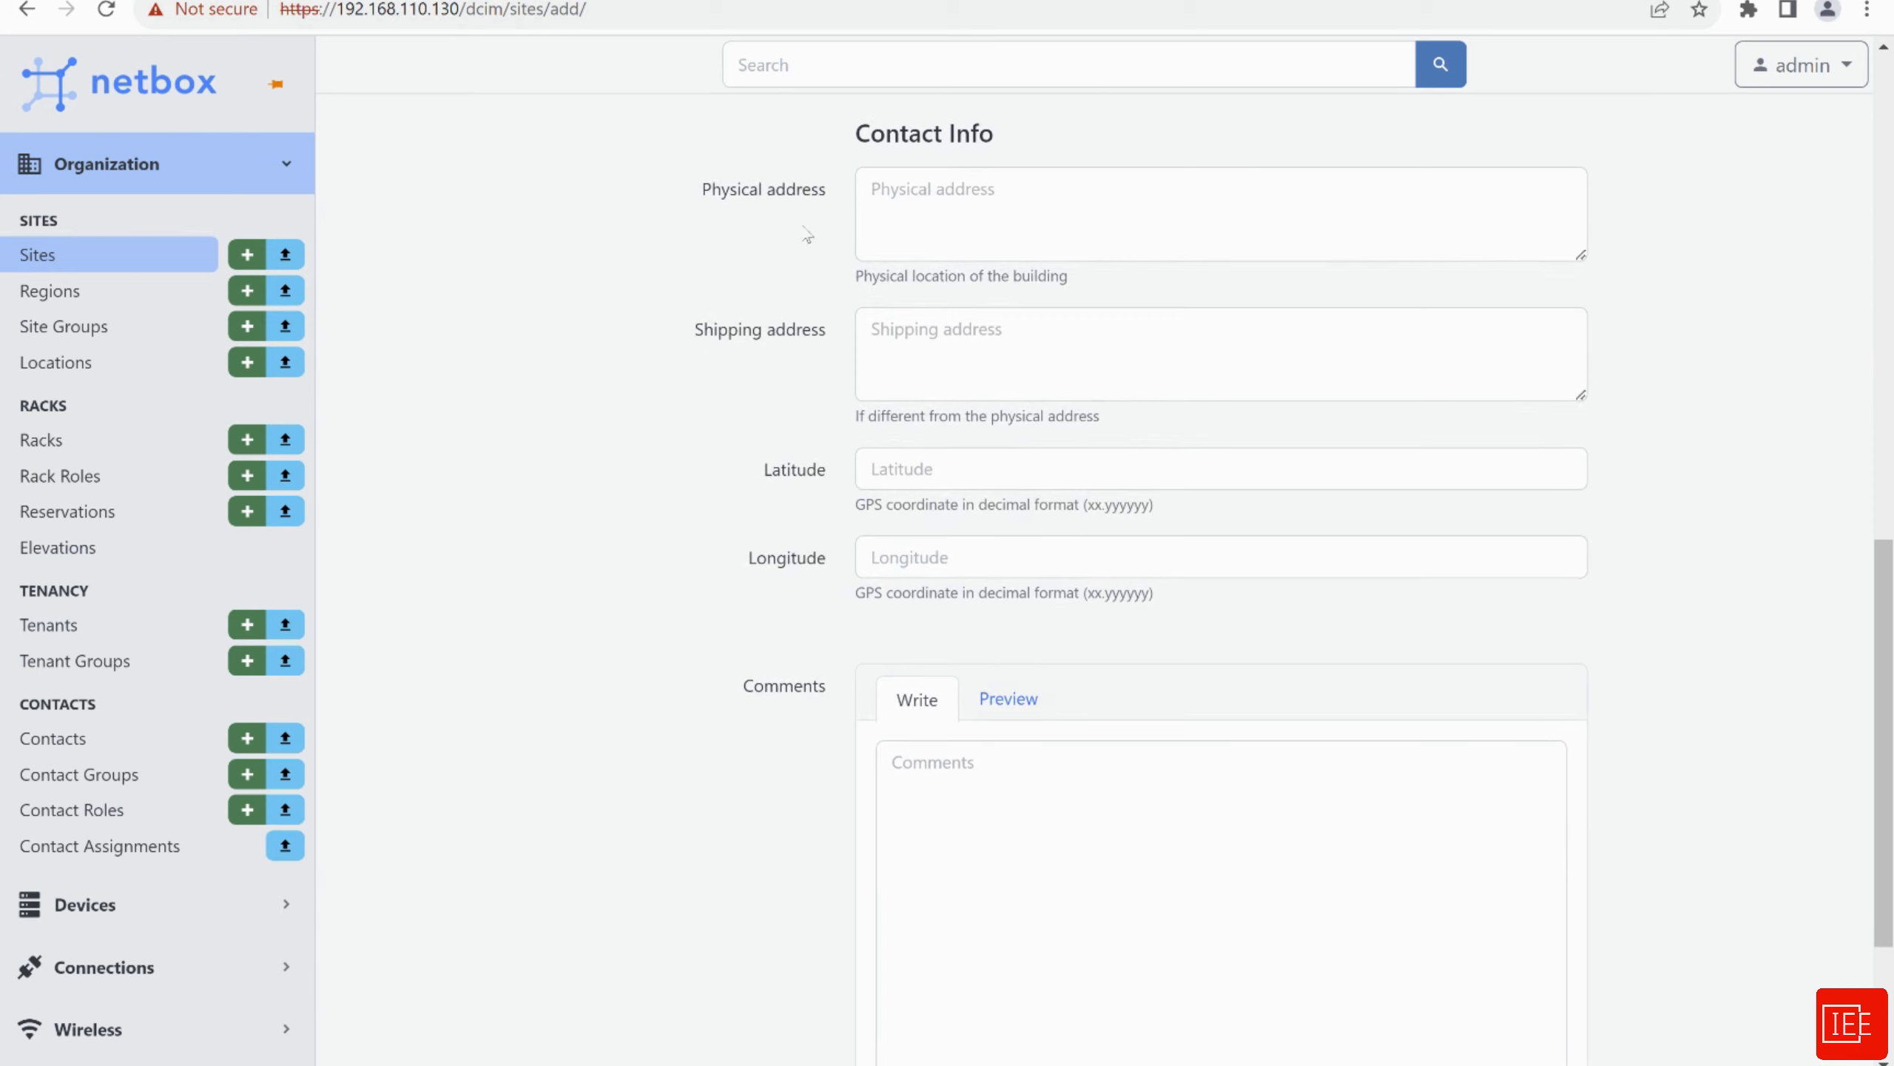
scroll(605, 508, "down", 1)
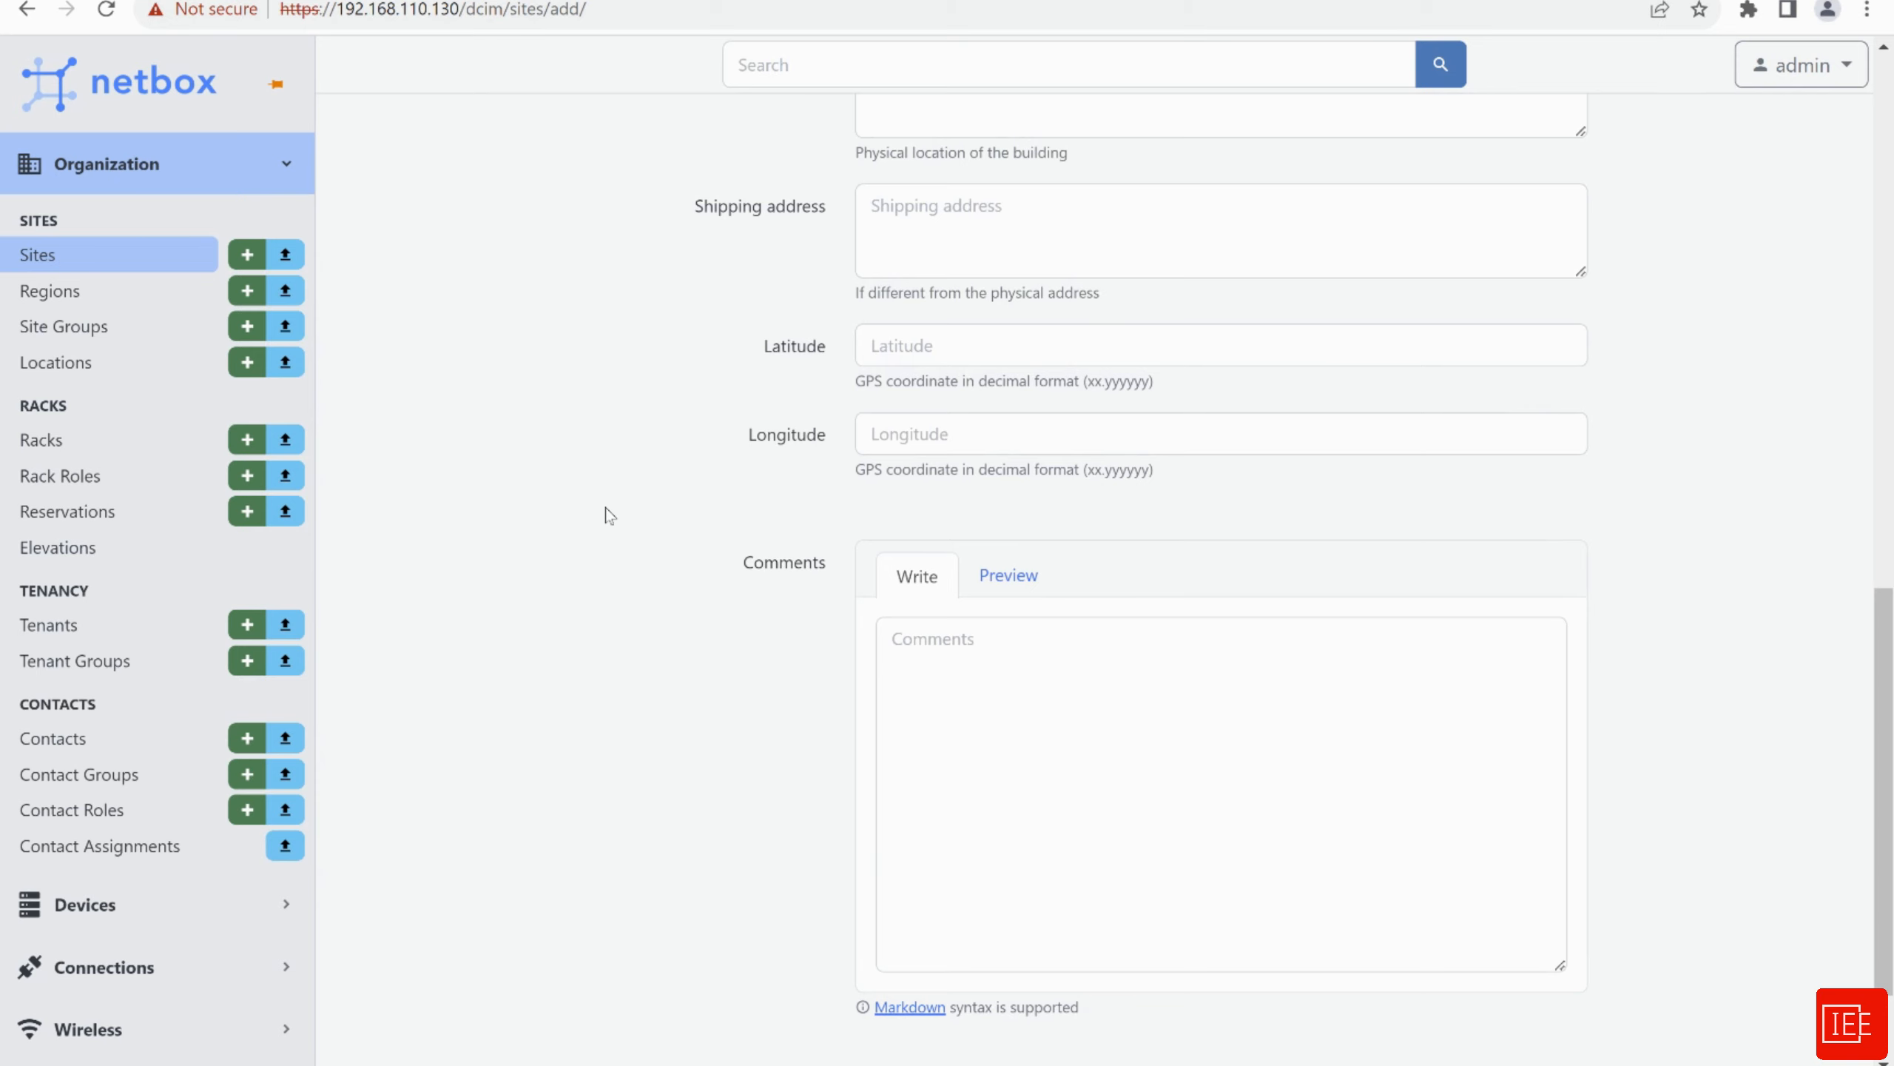
scroll(607, 515, "down", 2)
left_click(1209, 947)
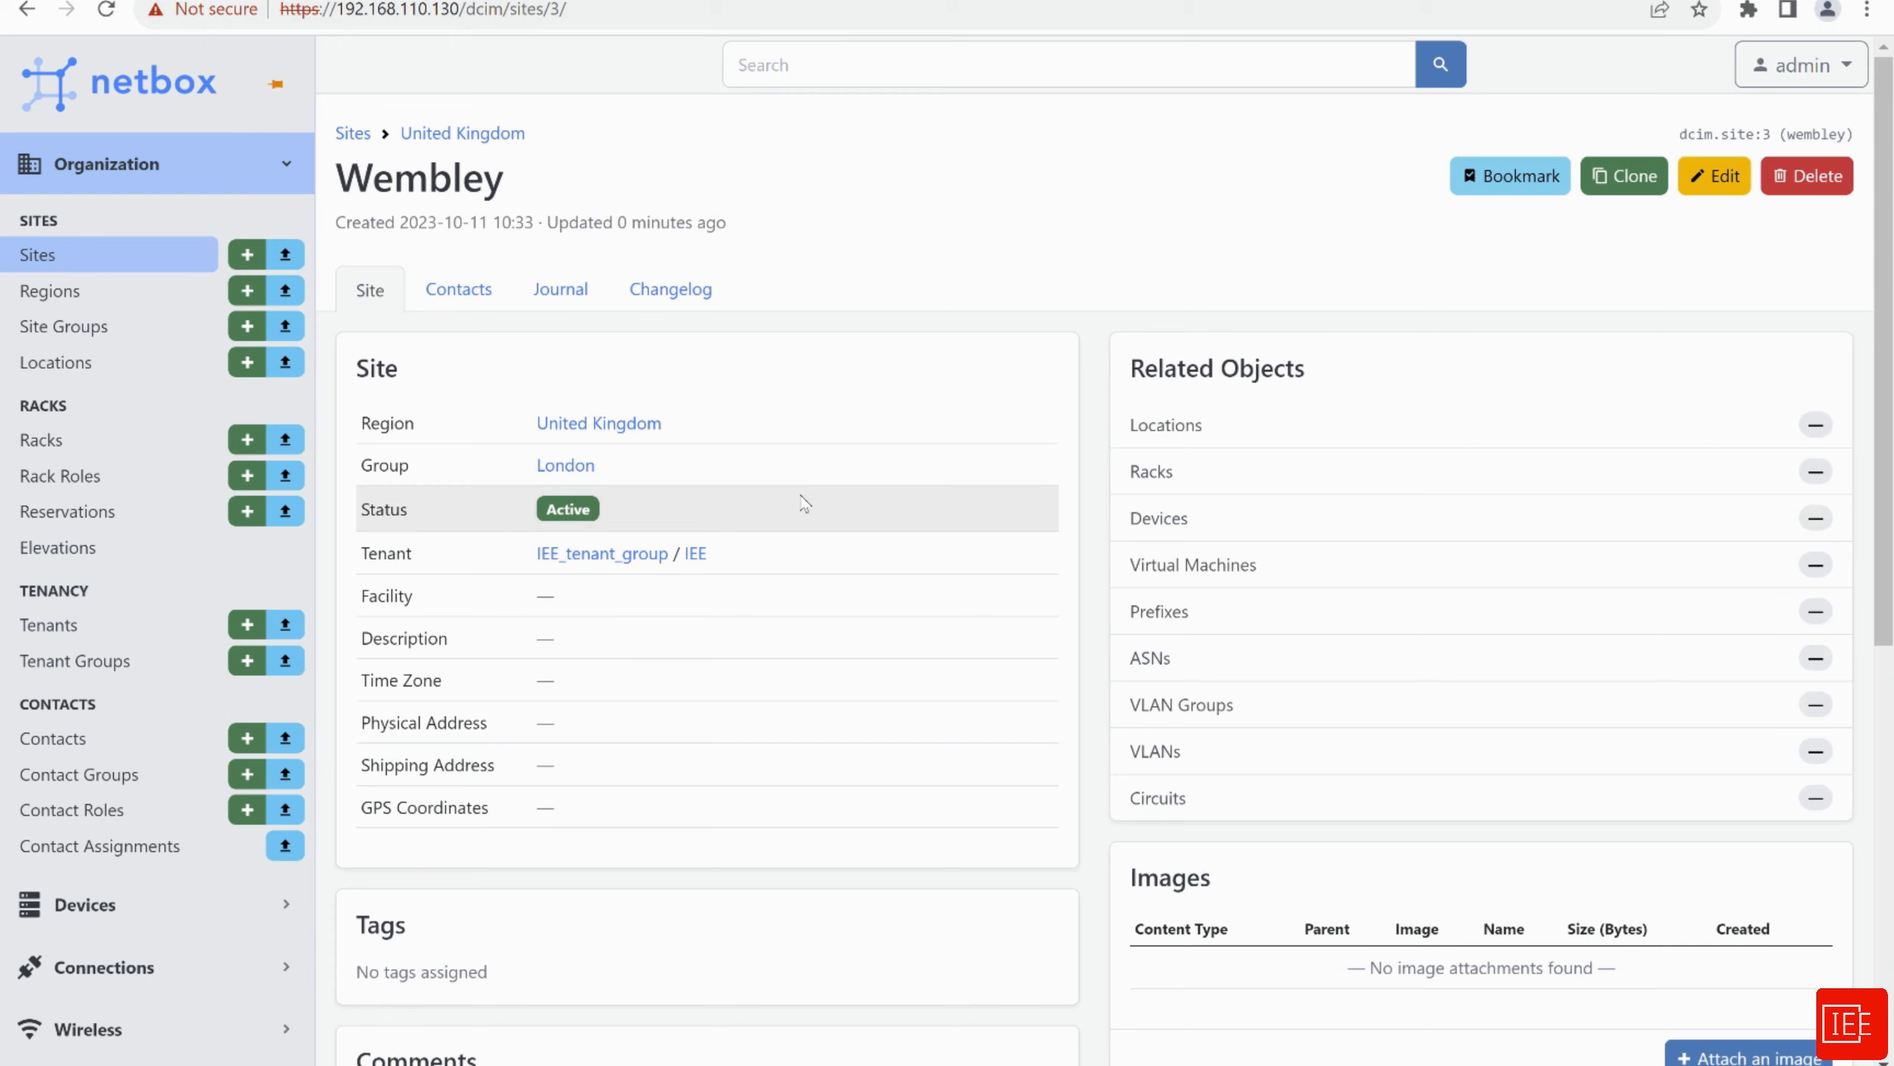
left_click(64, 481)
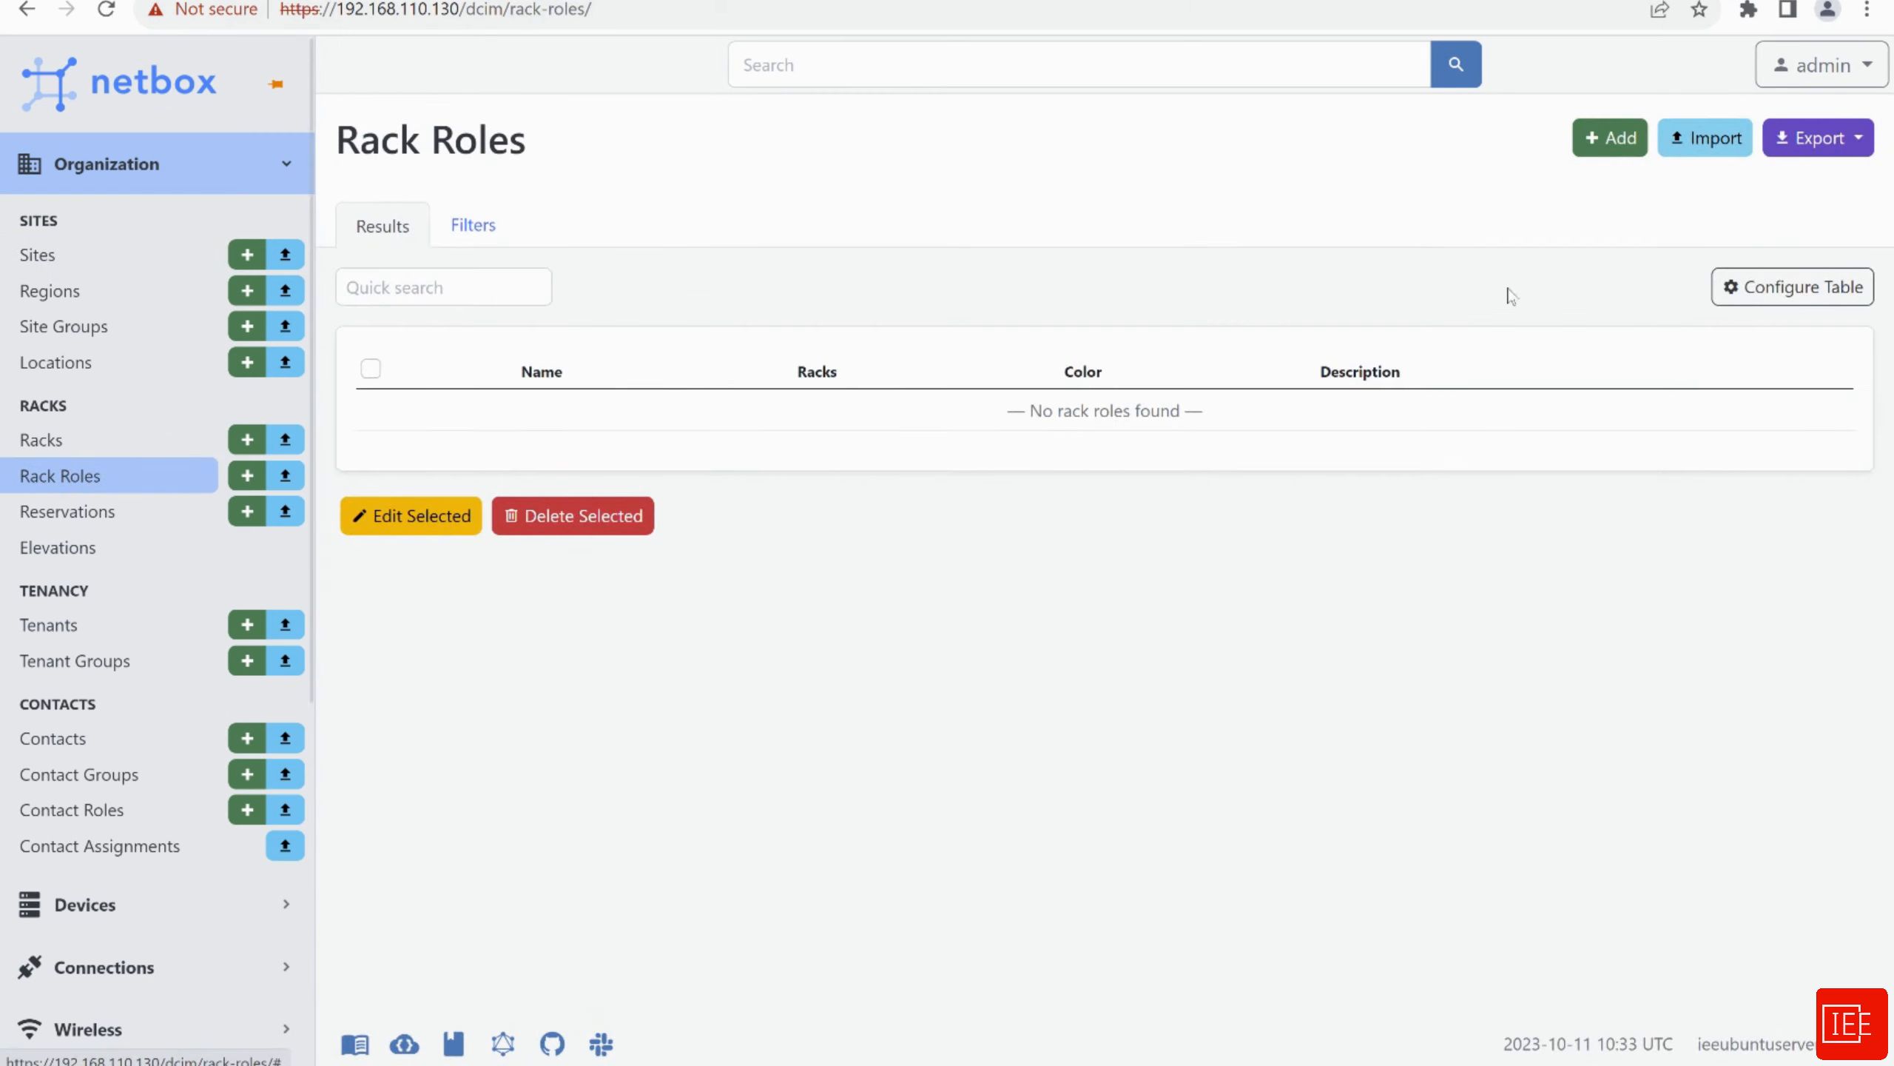
Create rack role DC-Access with slug dc-access, colour Amber and no description
left_click(1610, 139)
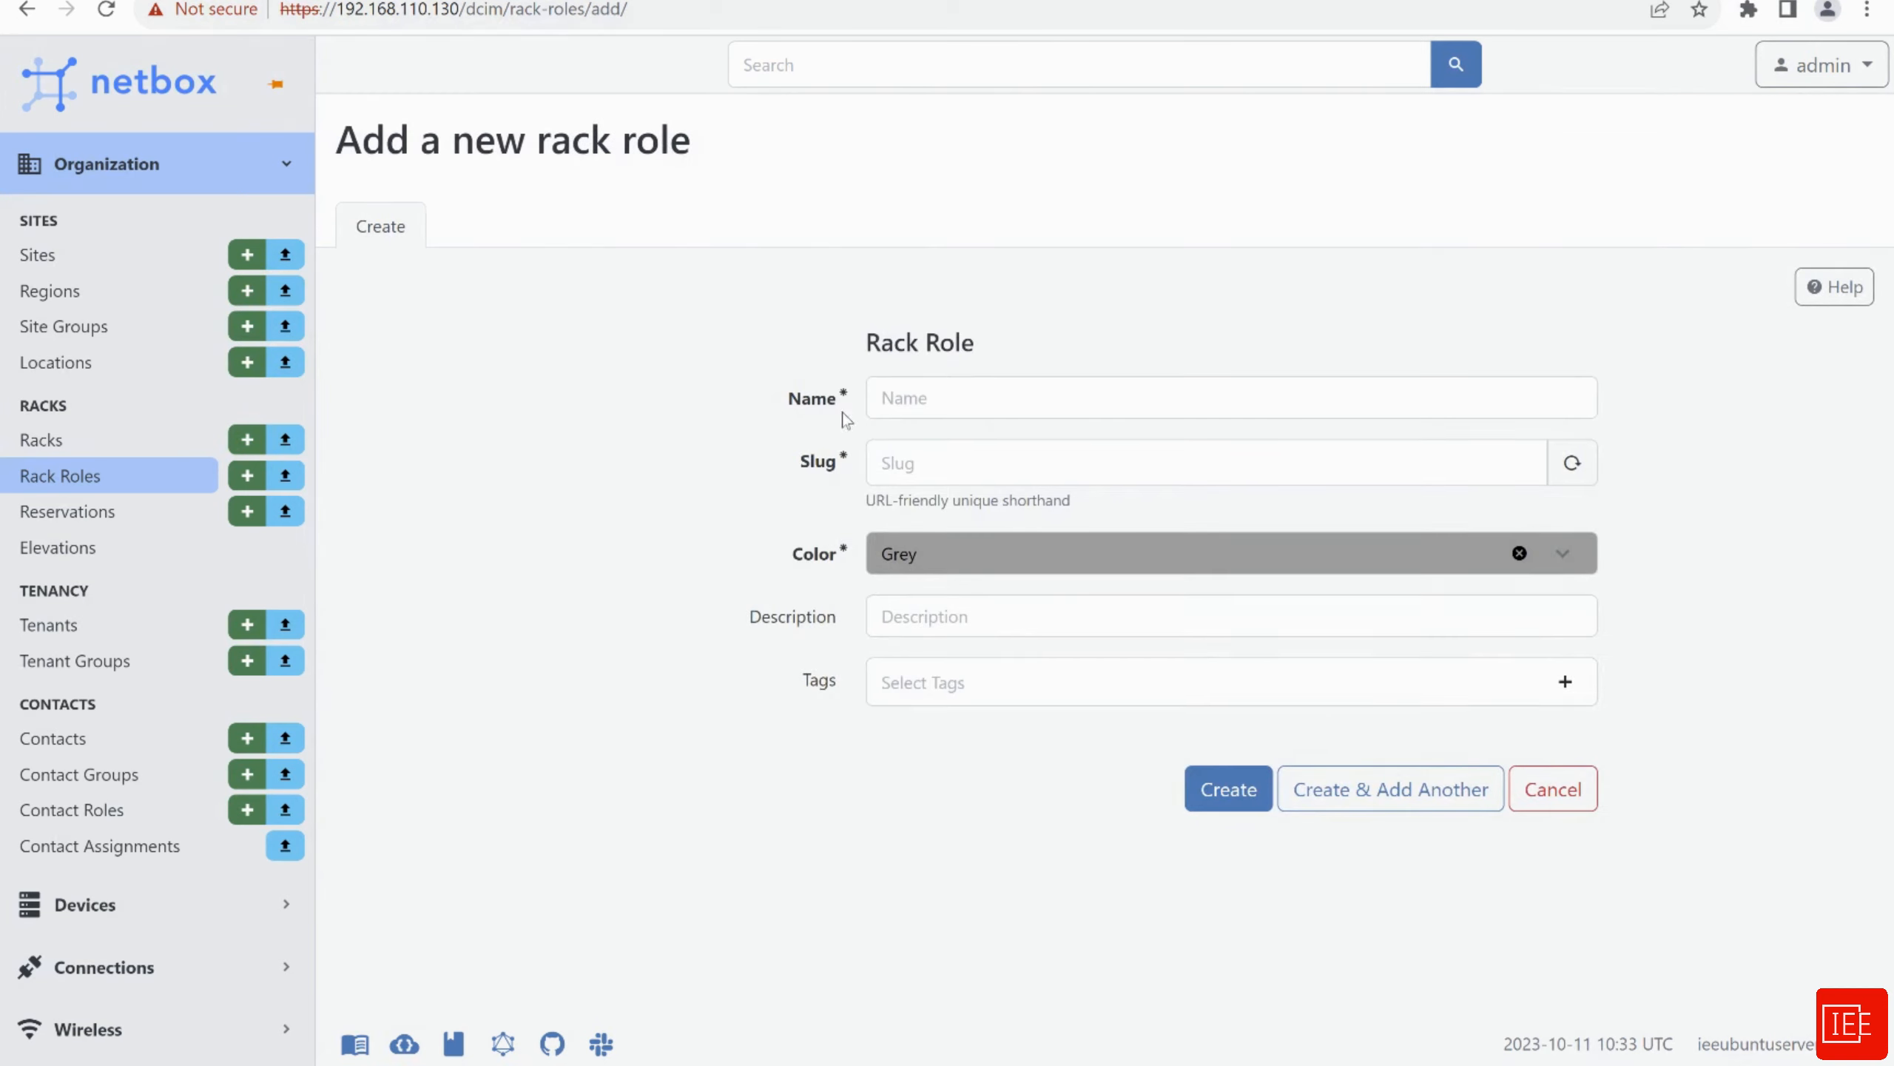
left_click(915, 401)
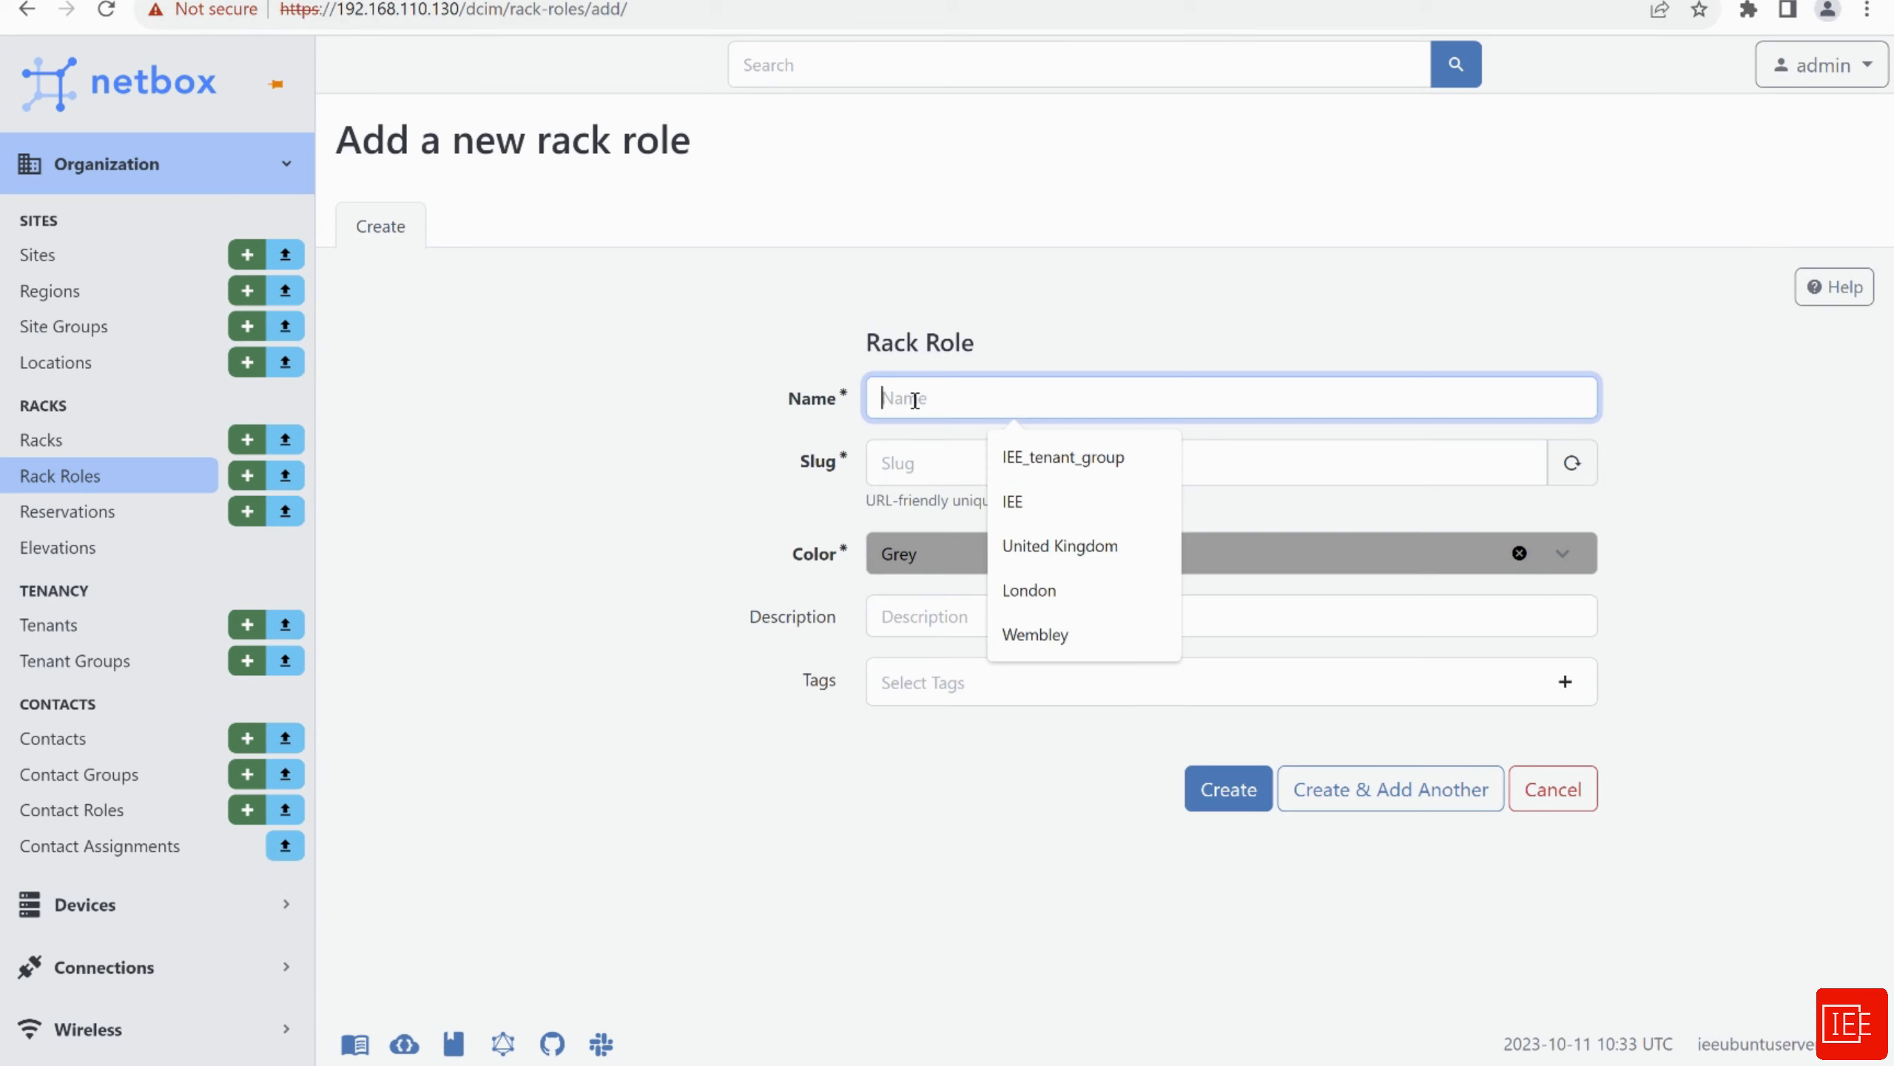
type("DC-")
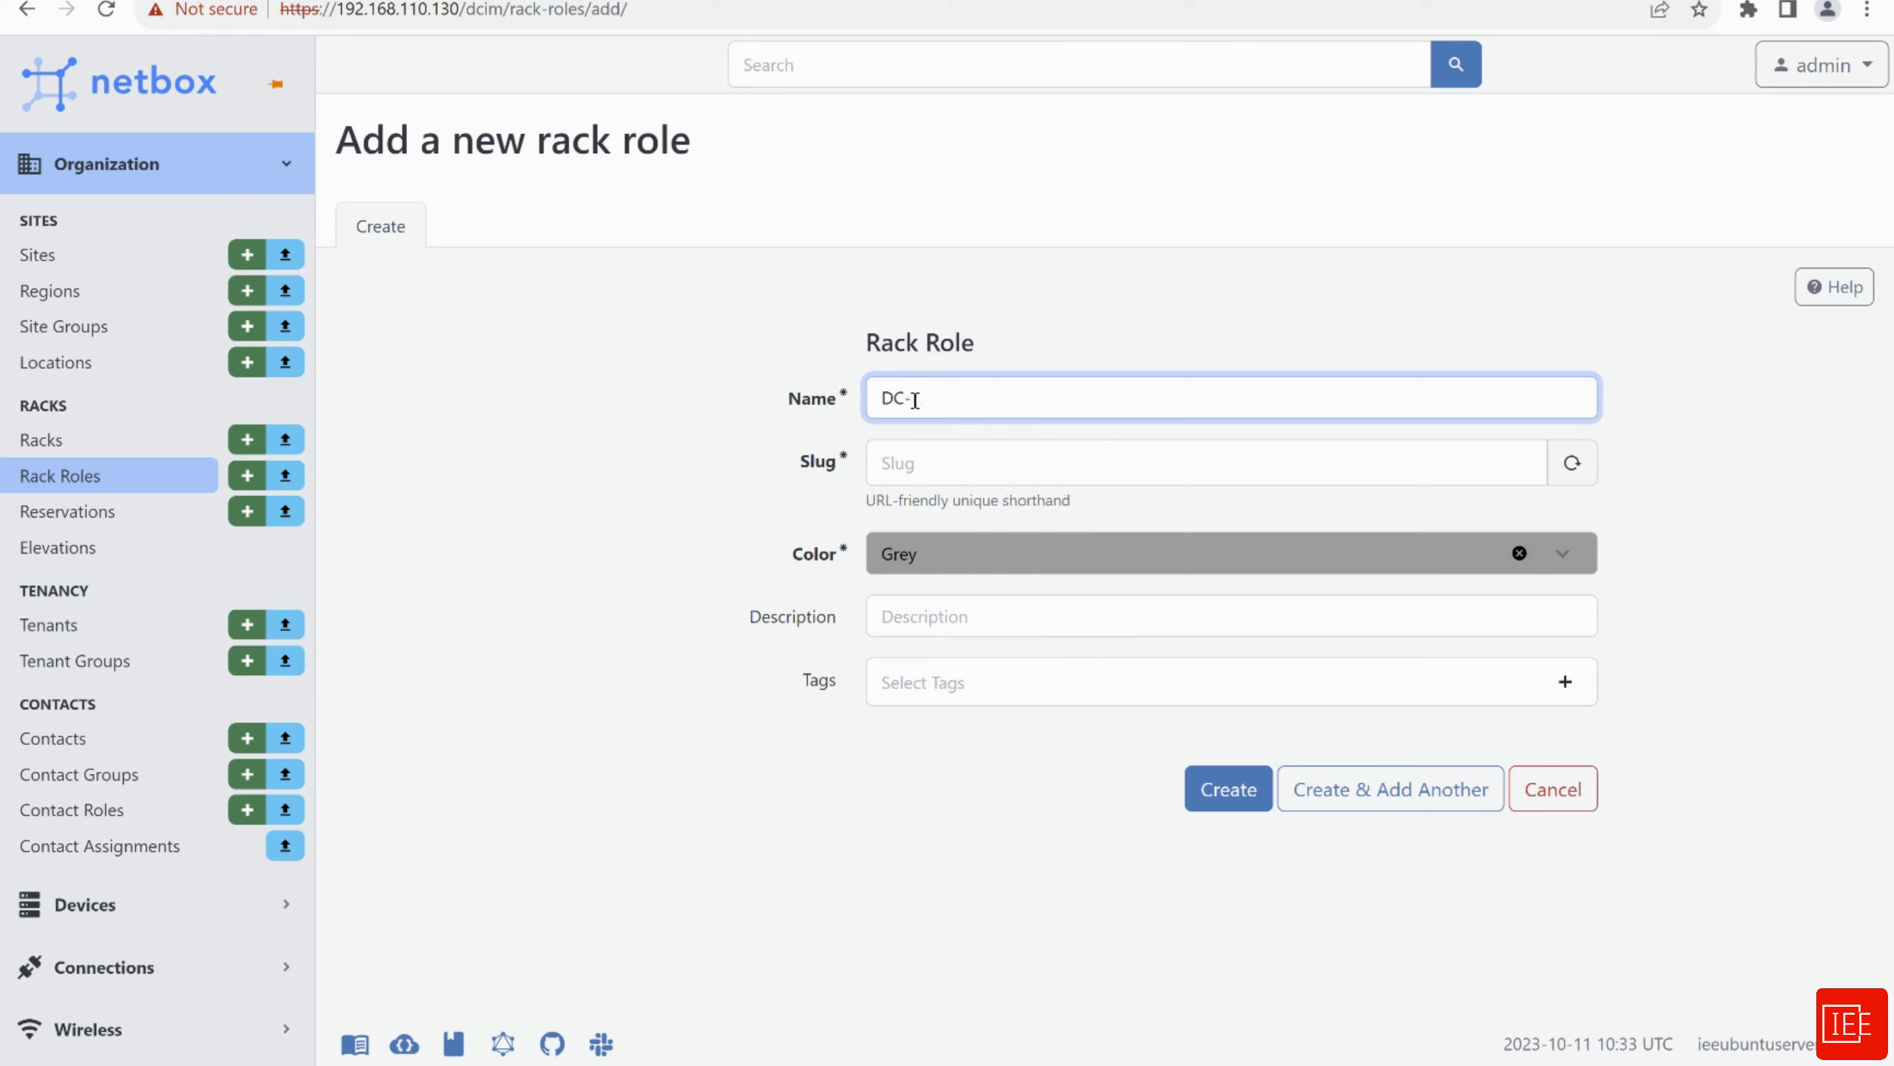
type("Access")
left_click(947, 468)
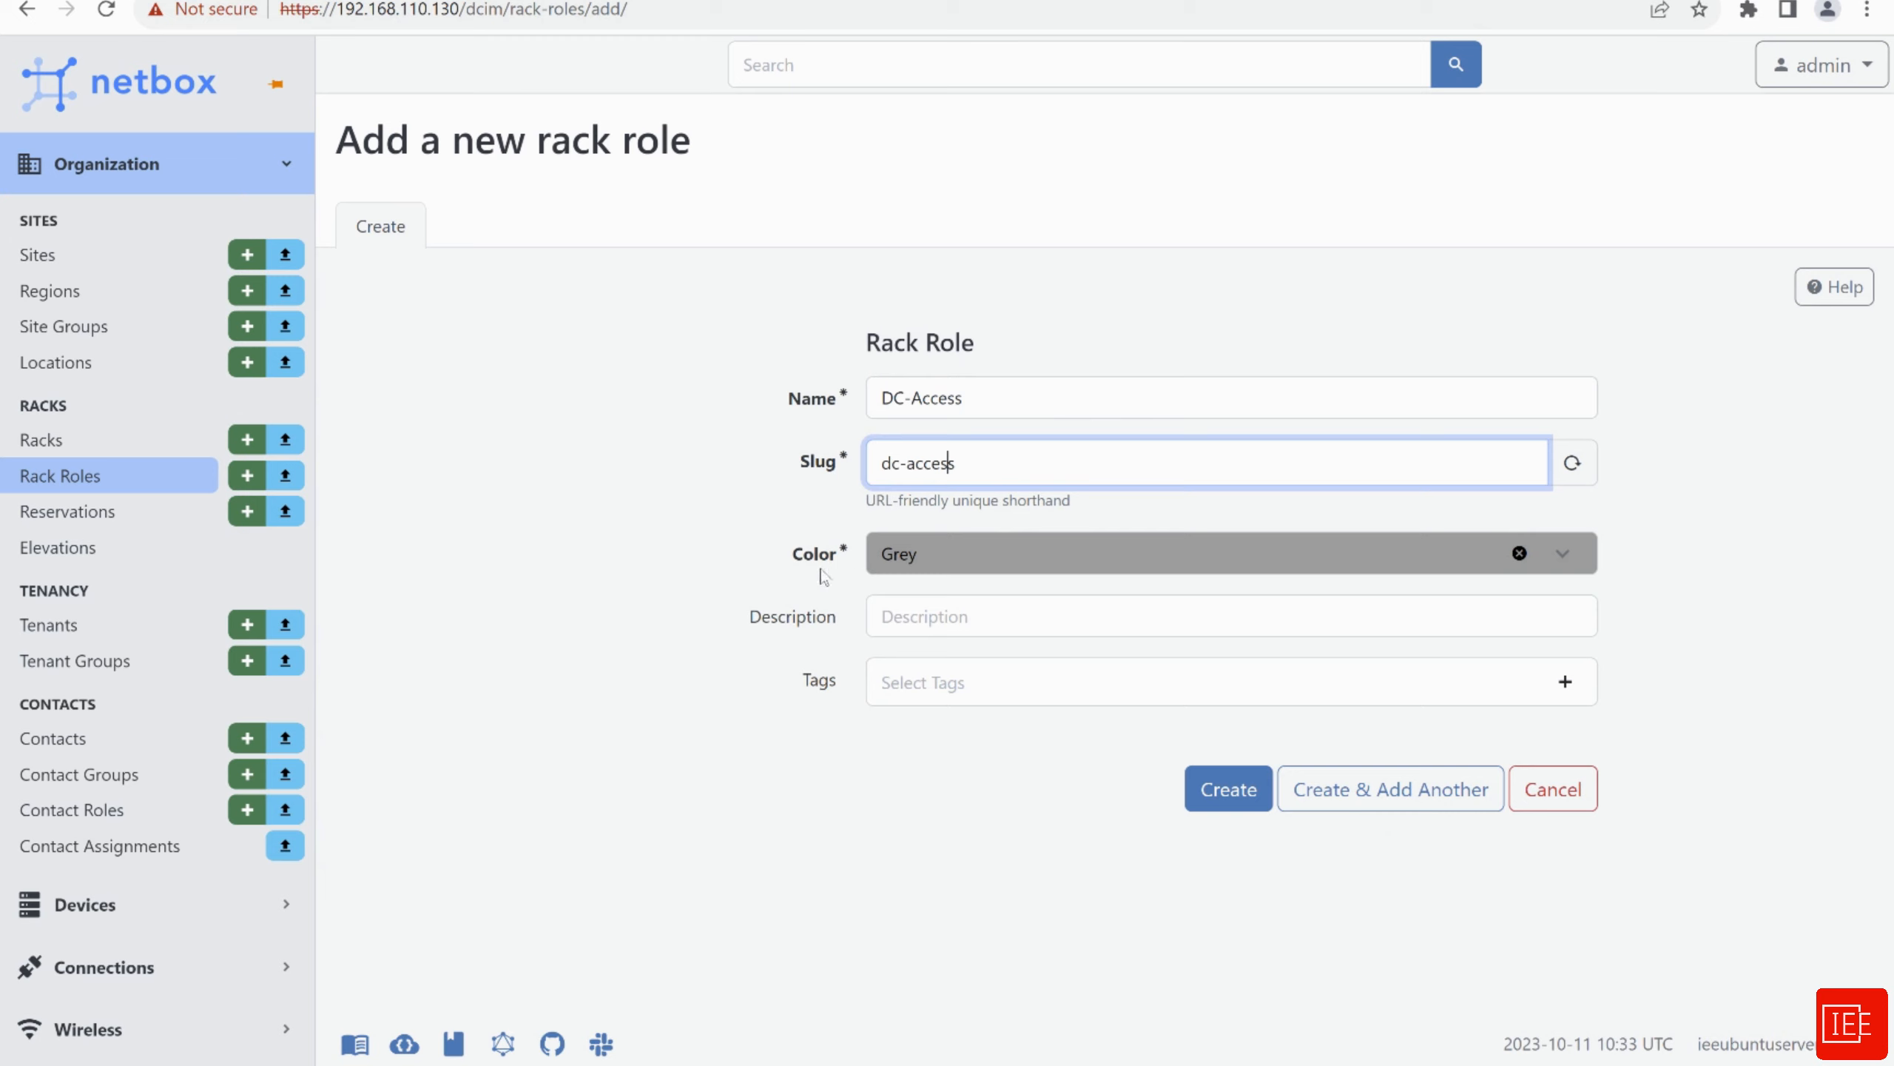
left_click(968, 567)
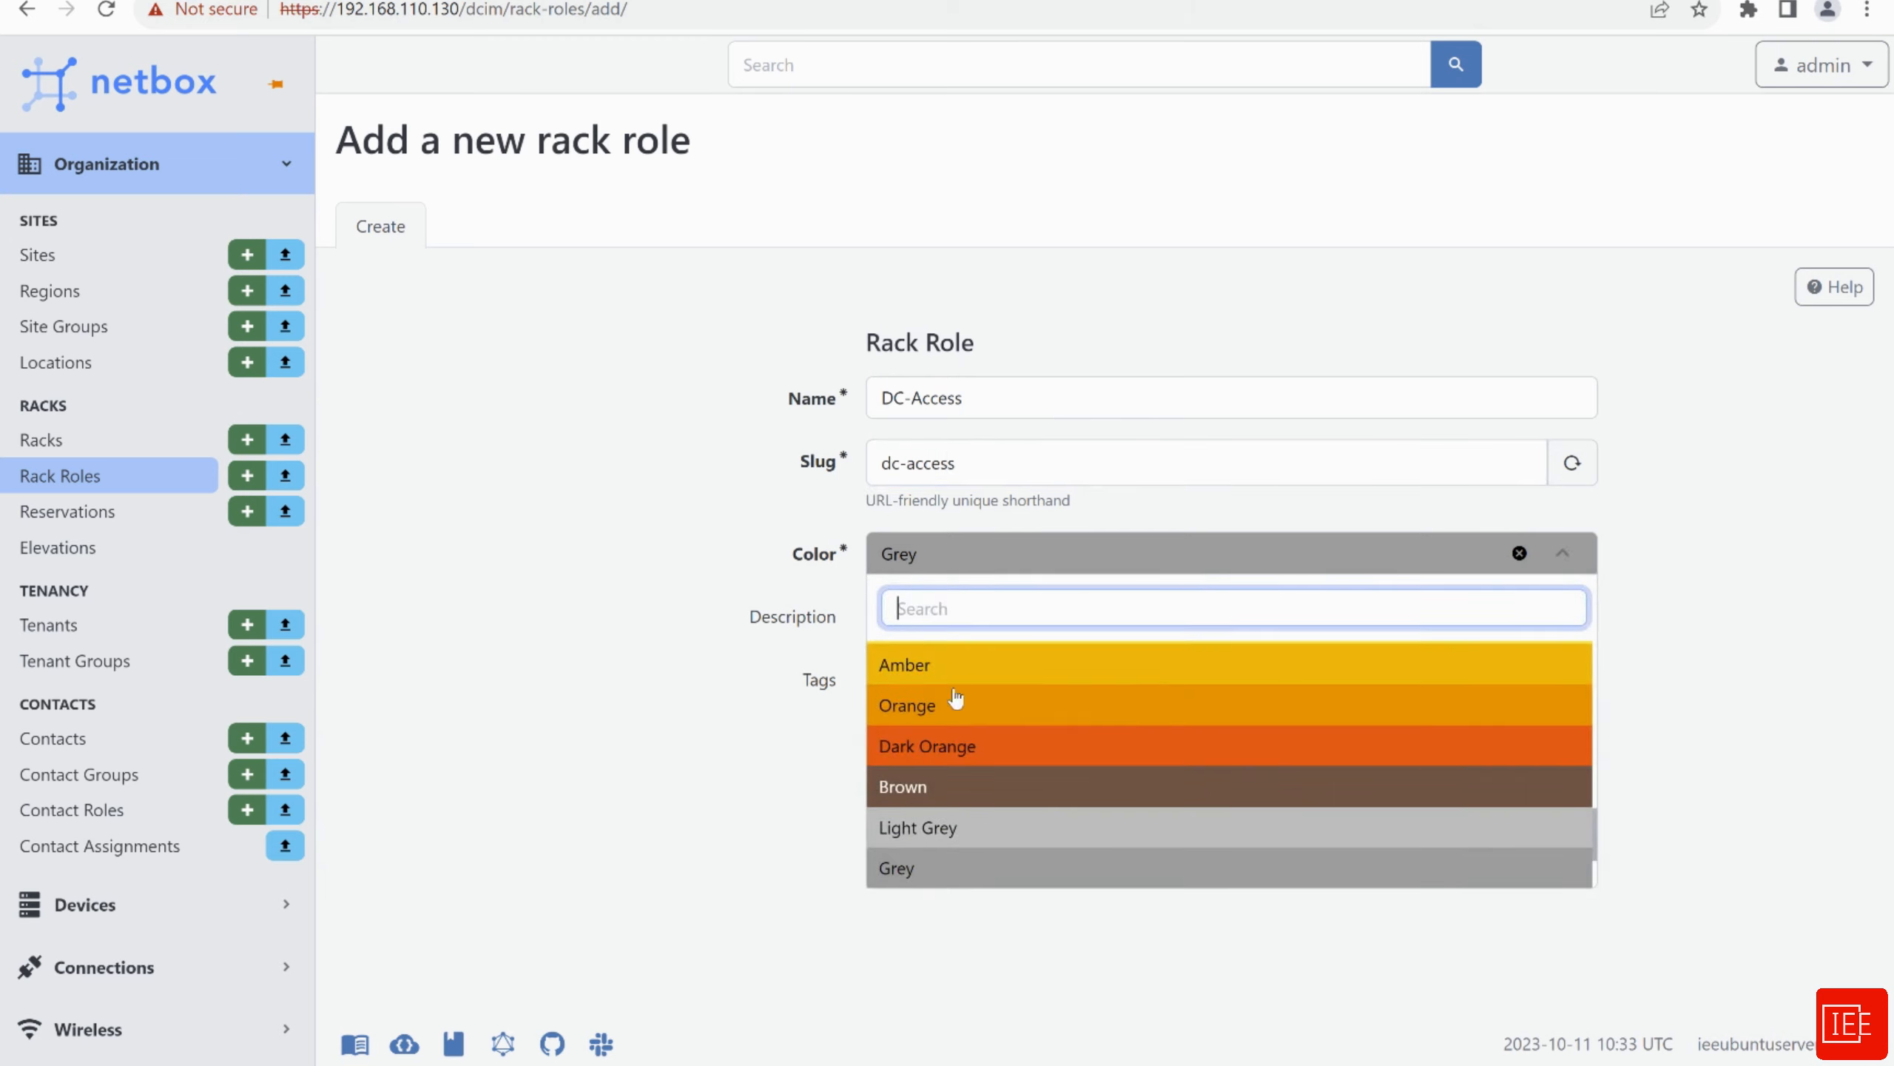
left_click(955, 667)
left_click(915, 630)
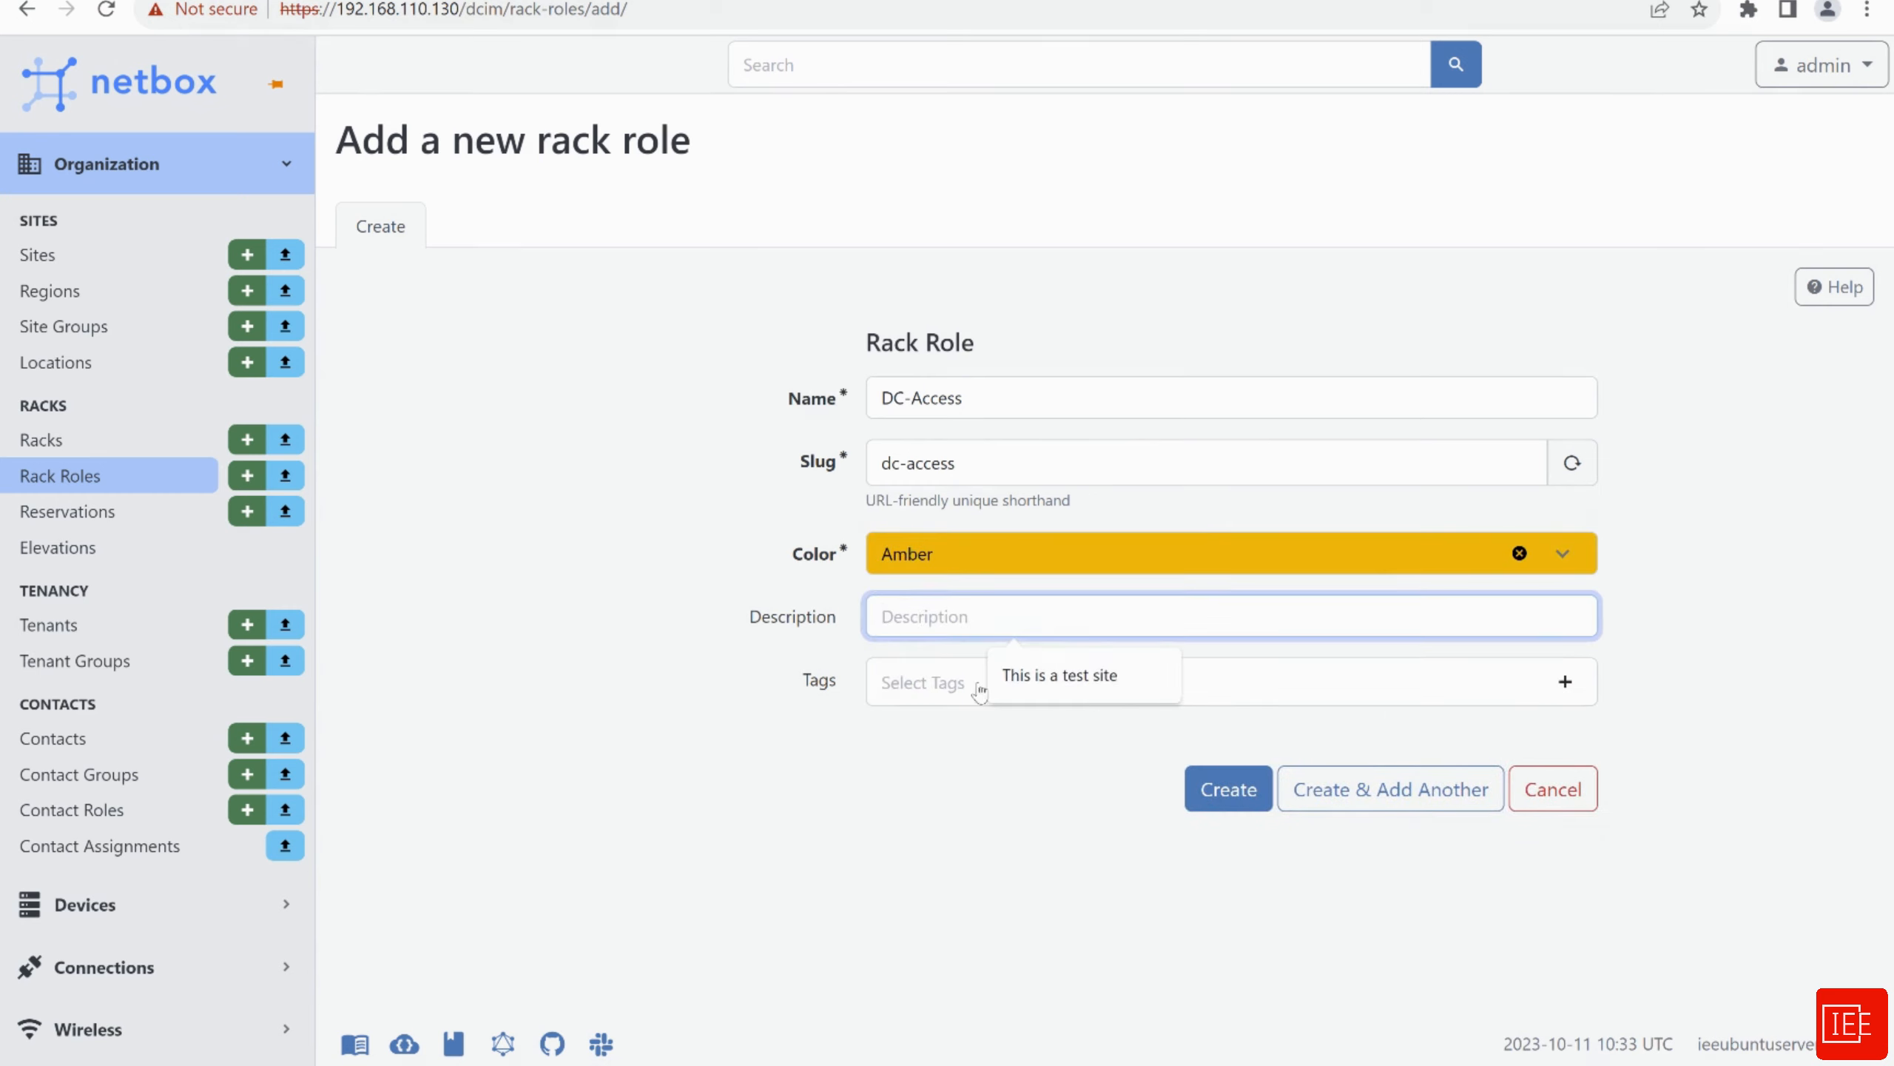
left_click(823, 780)
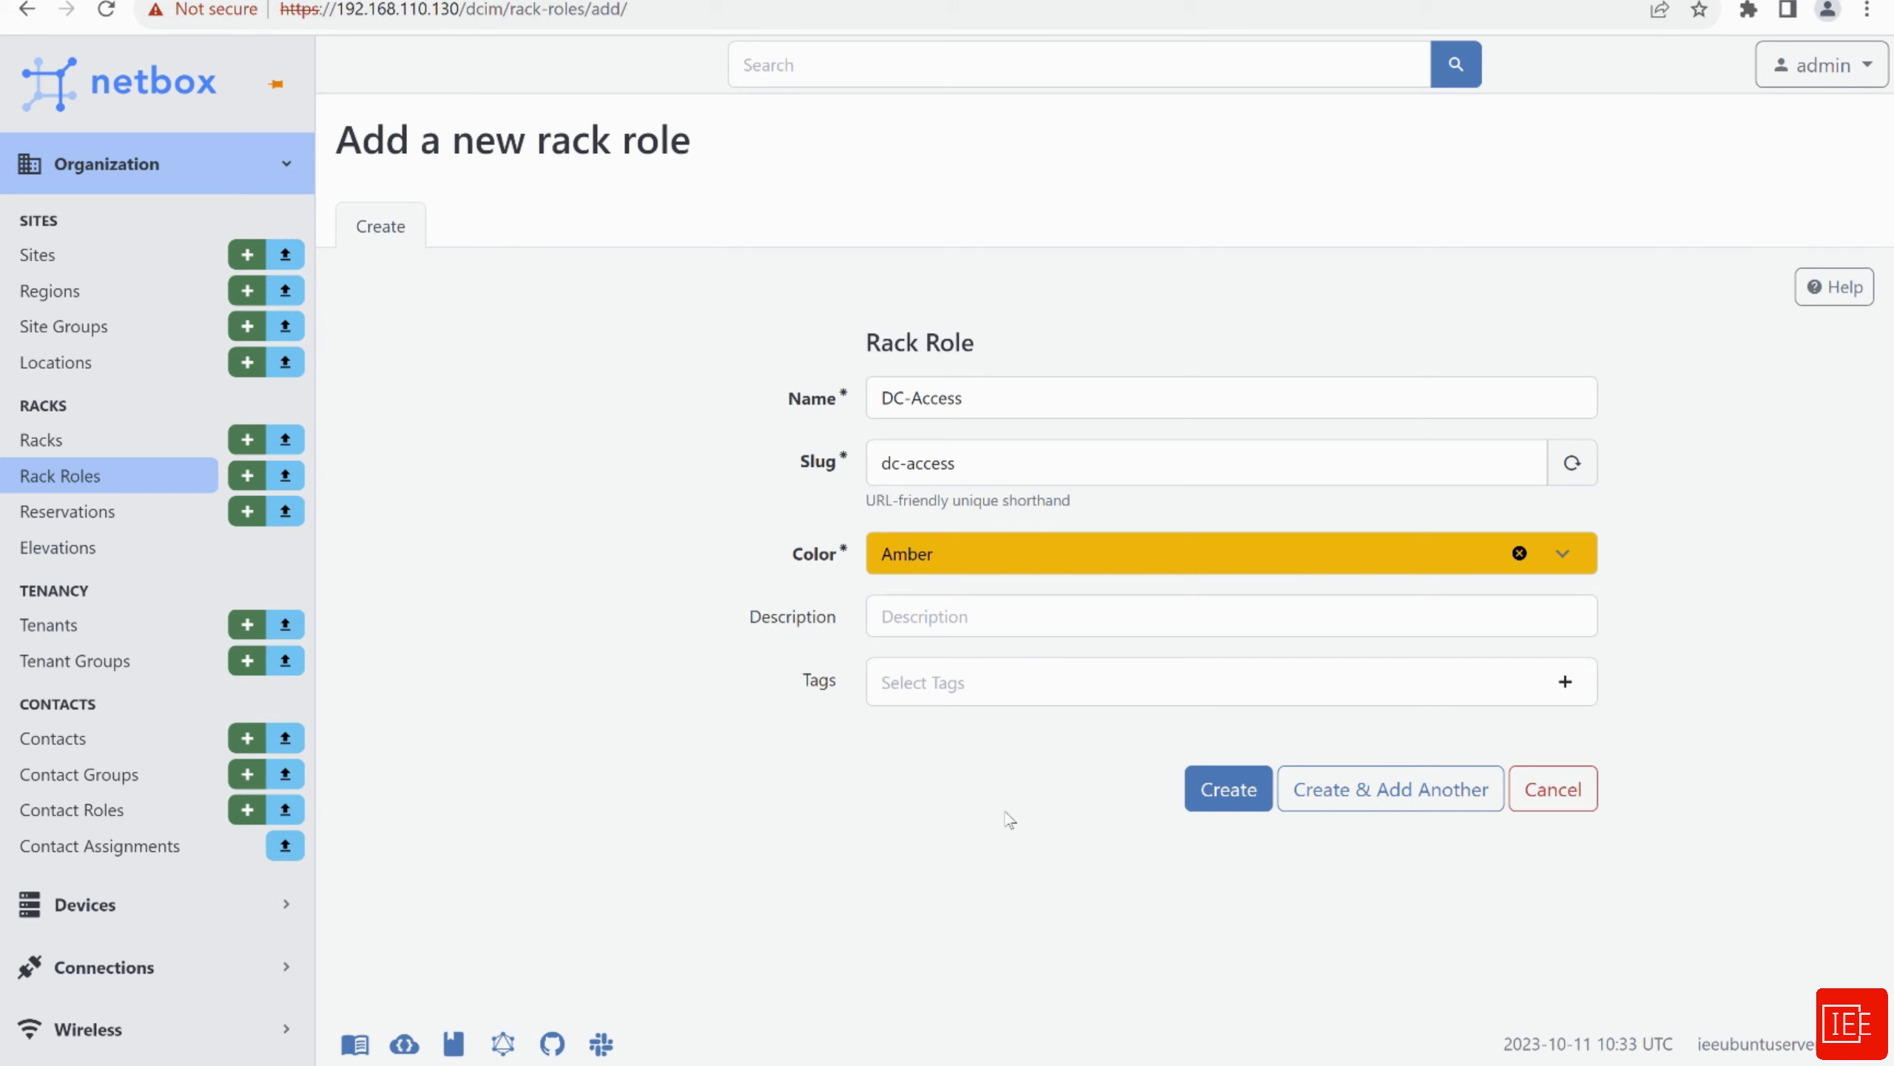
left_click(1216, 798)
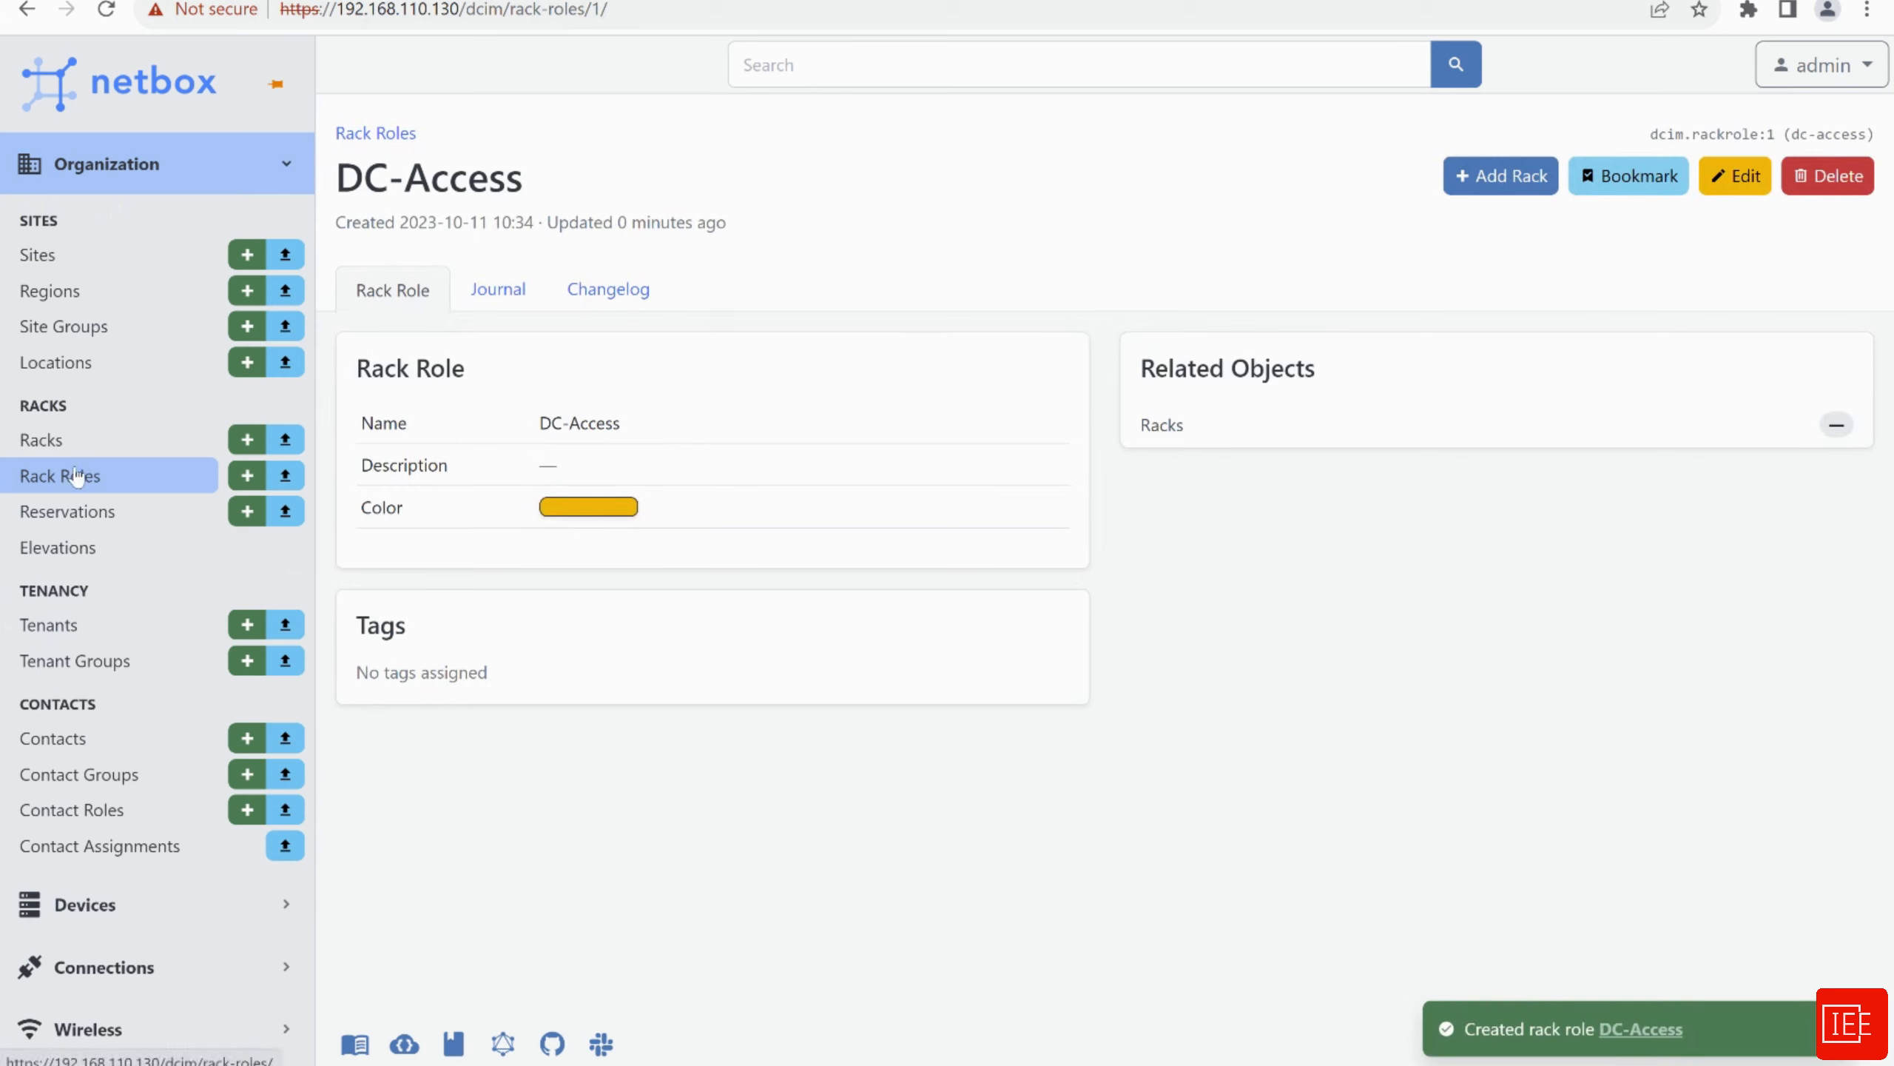
Create the DC-Core rack role (slug dc-core) in Orange, then open the empty Racks list
left_click(248, 478)
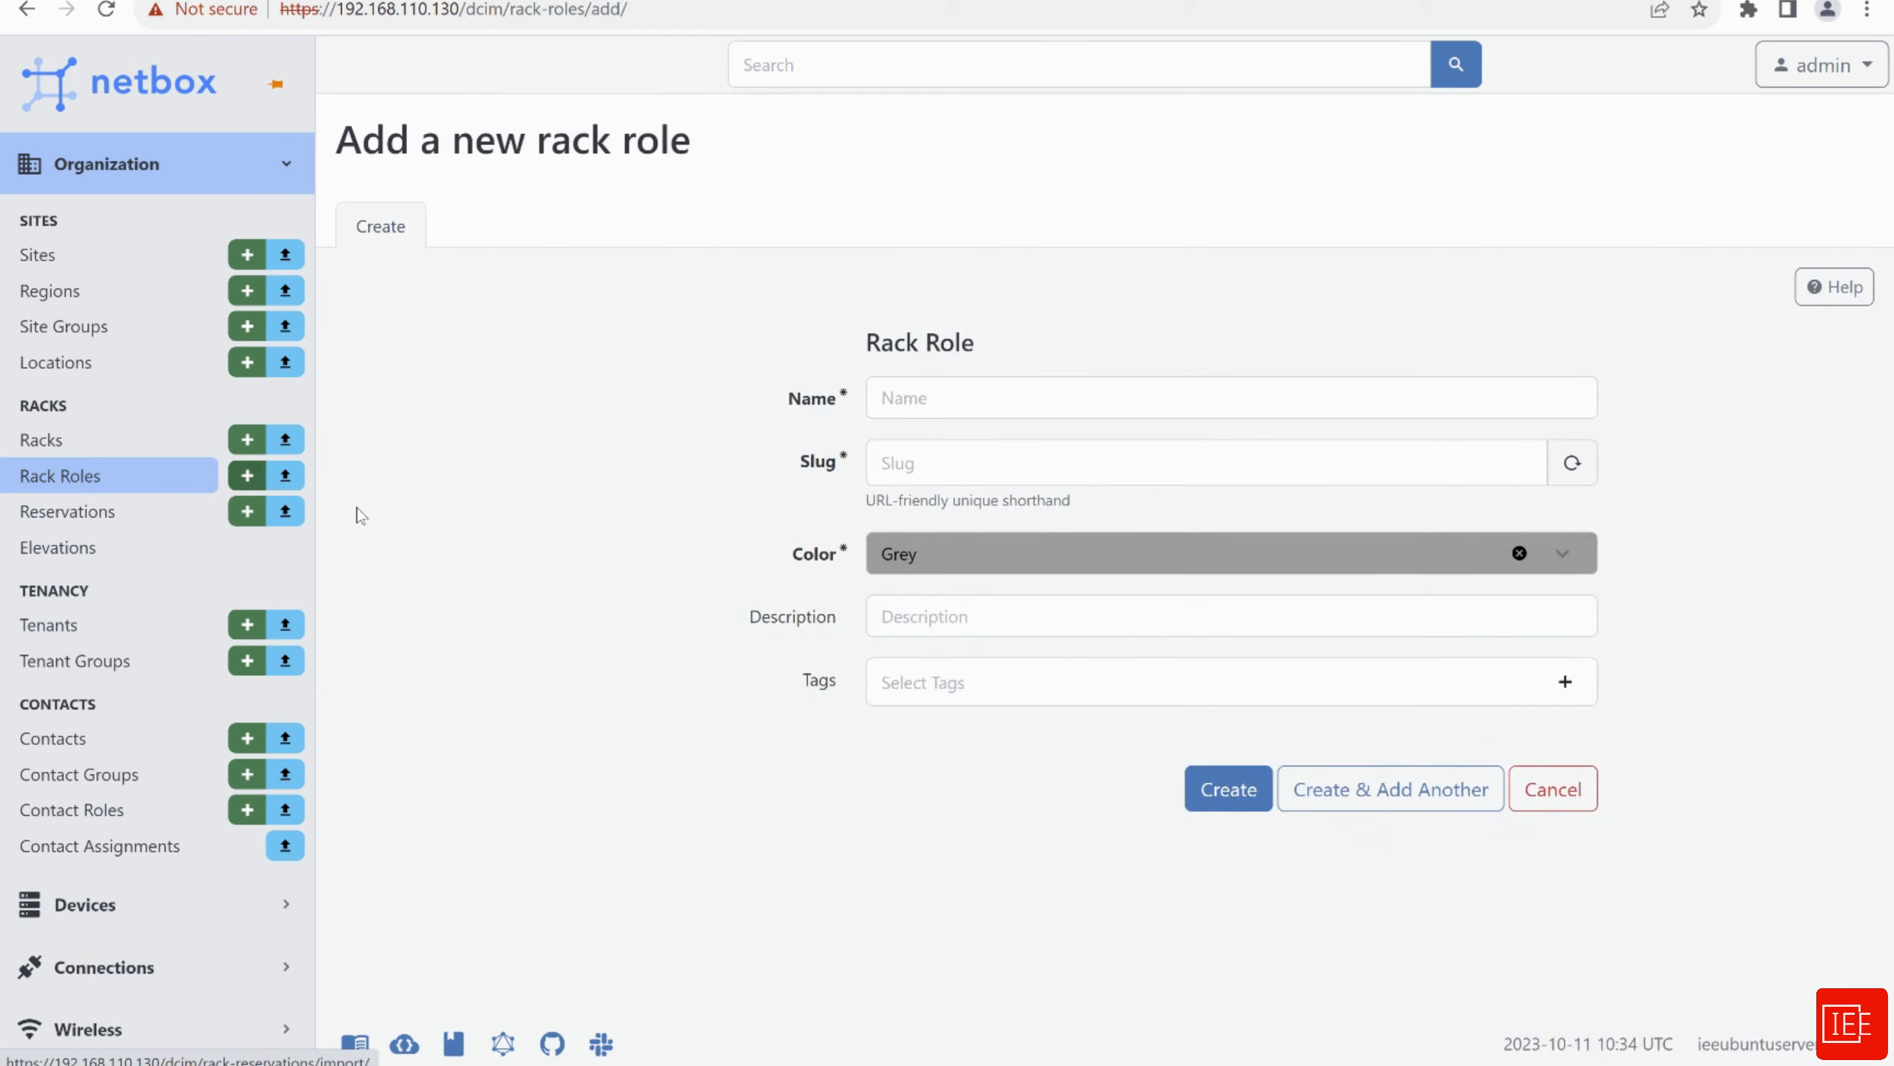
left_click(960, 403)
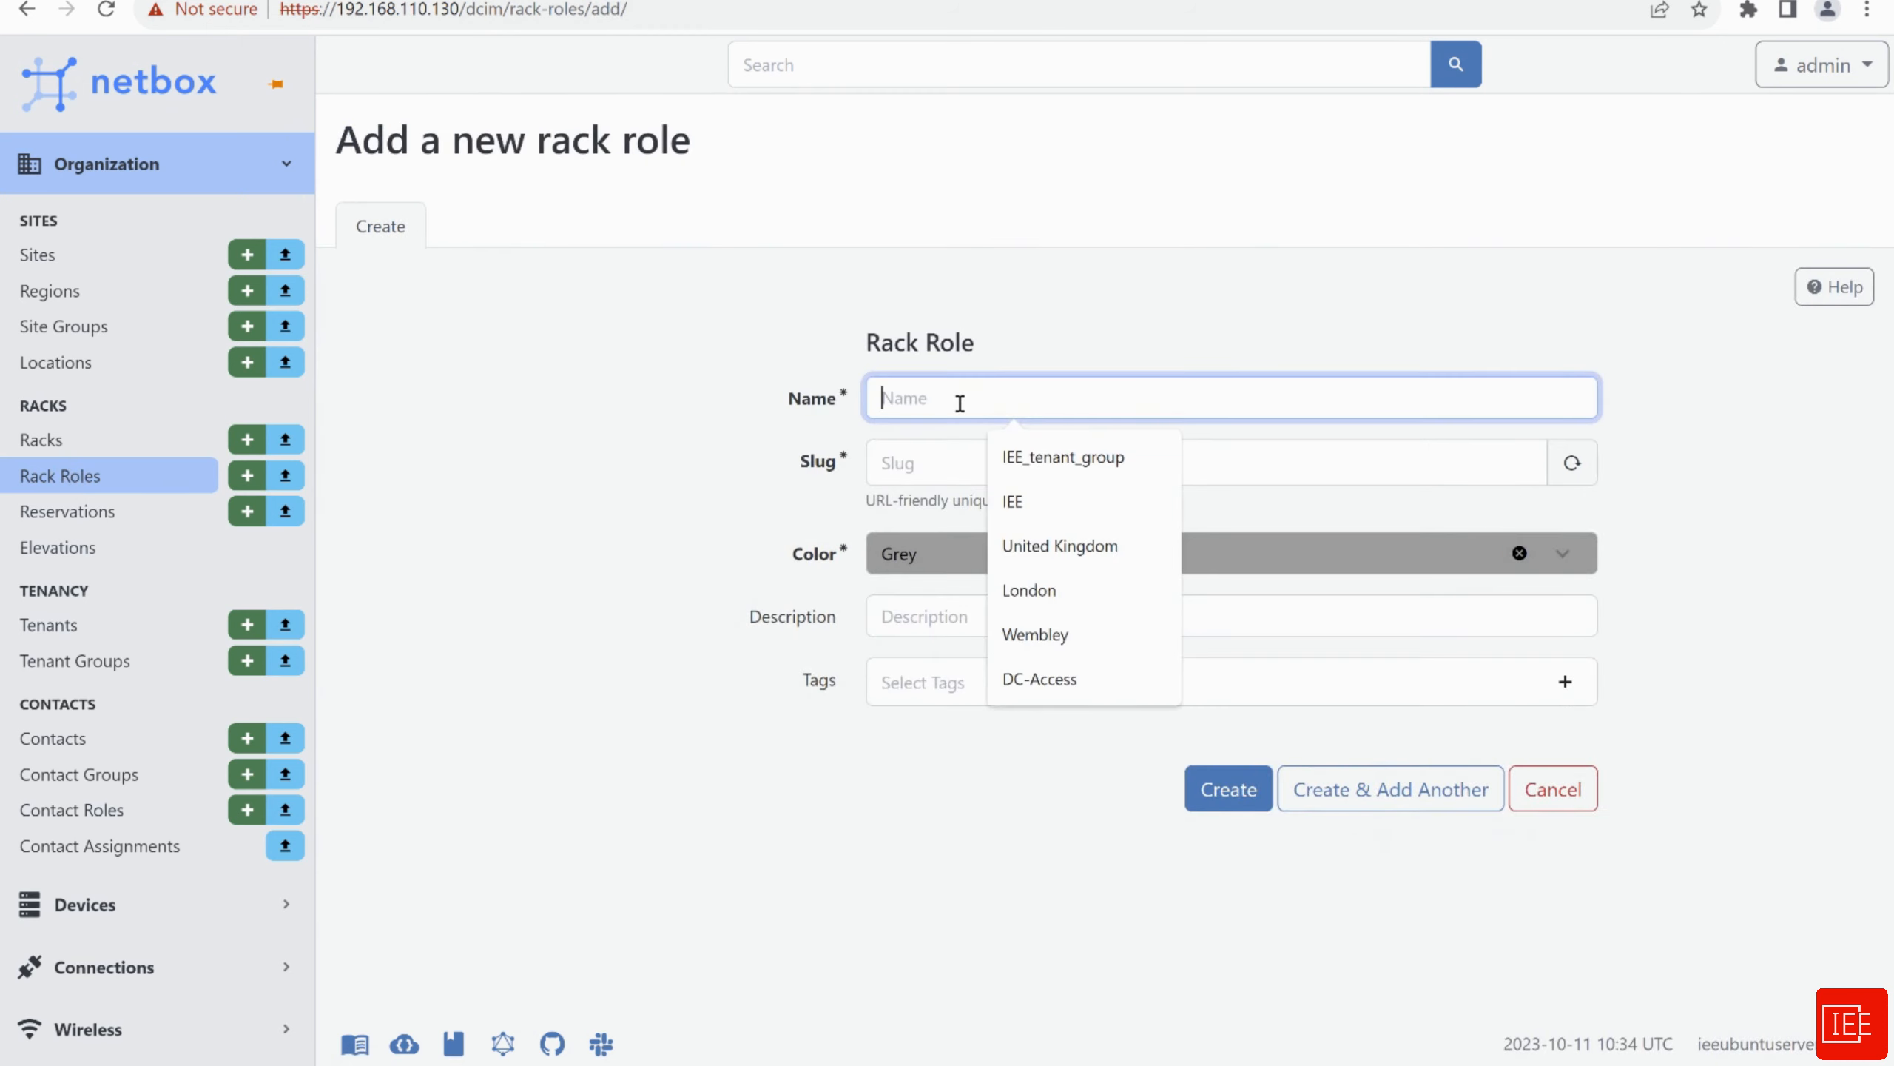
type("DC-")
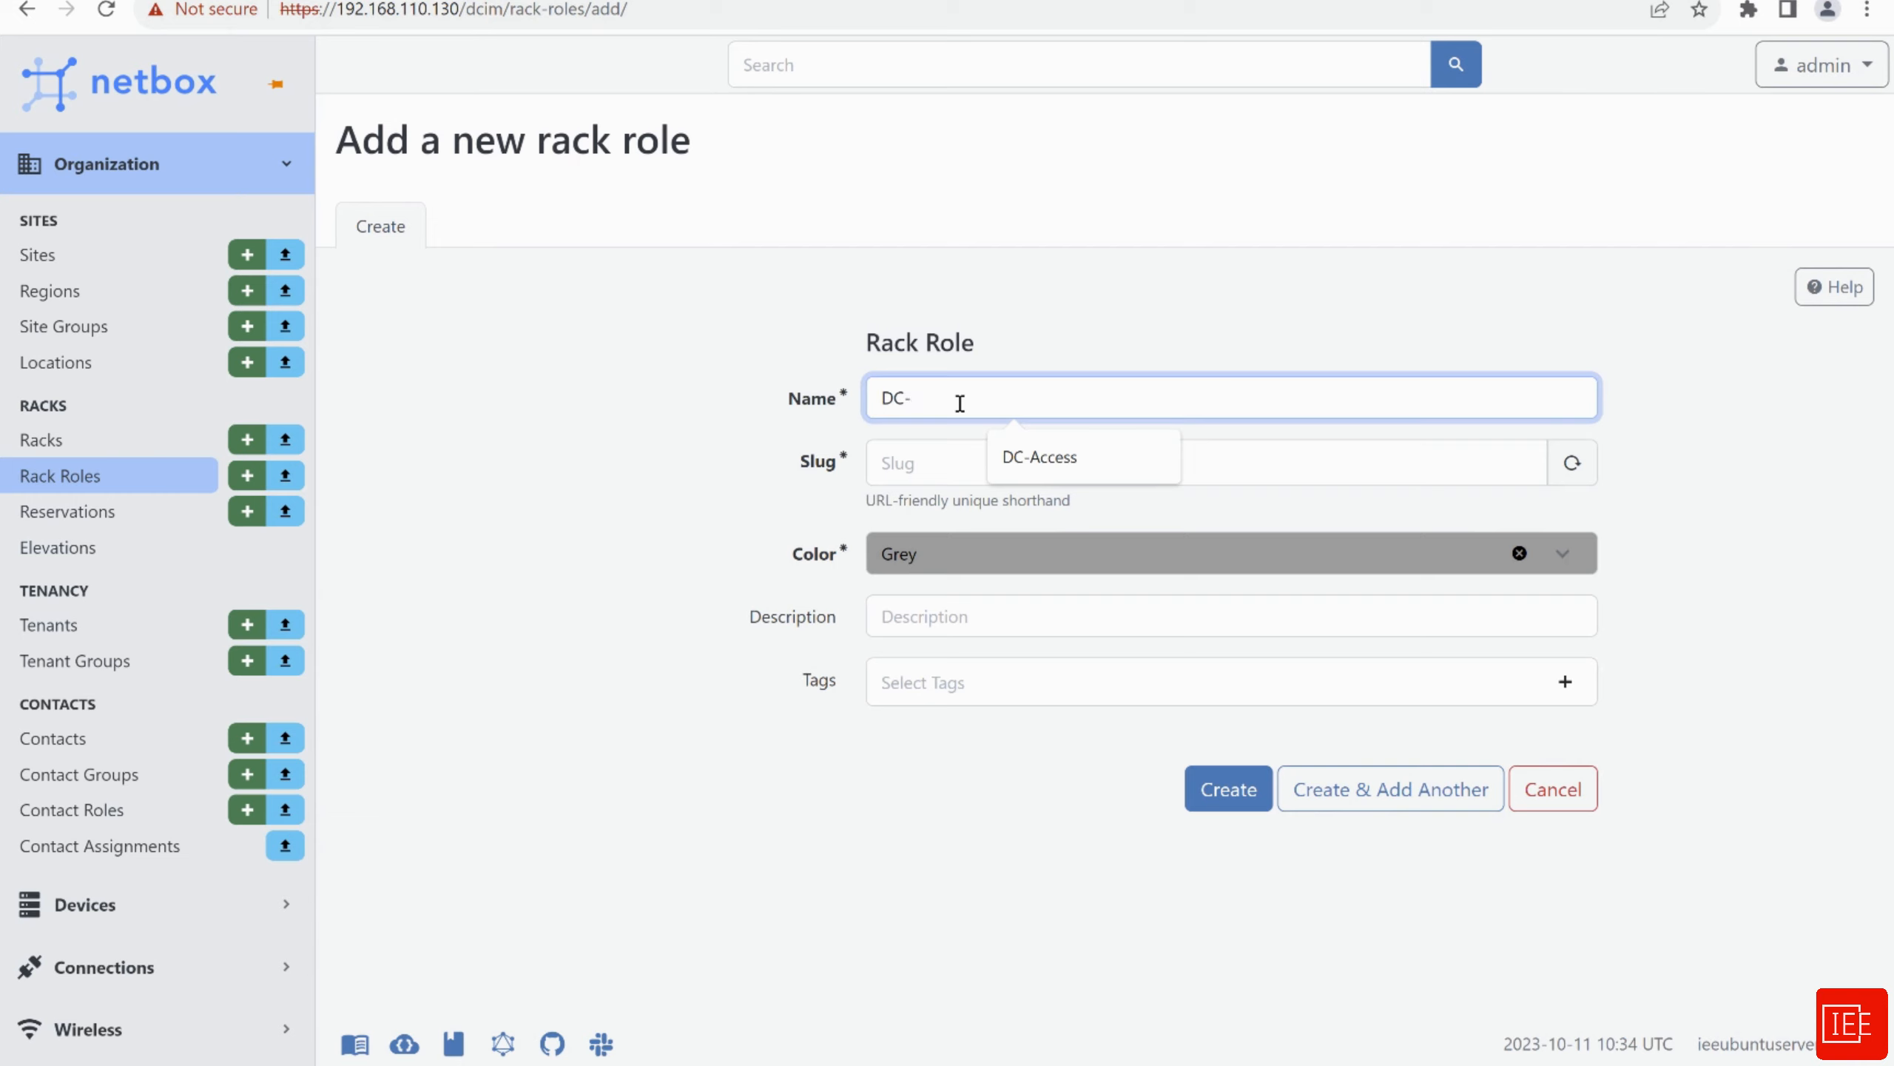
type("Core")
left_click(914, 464)
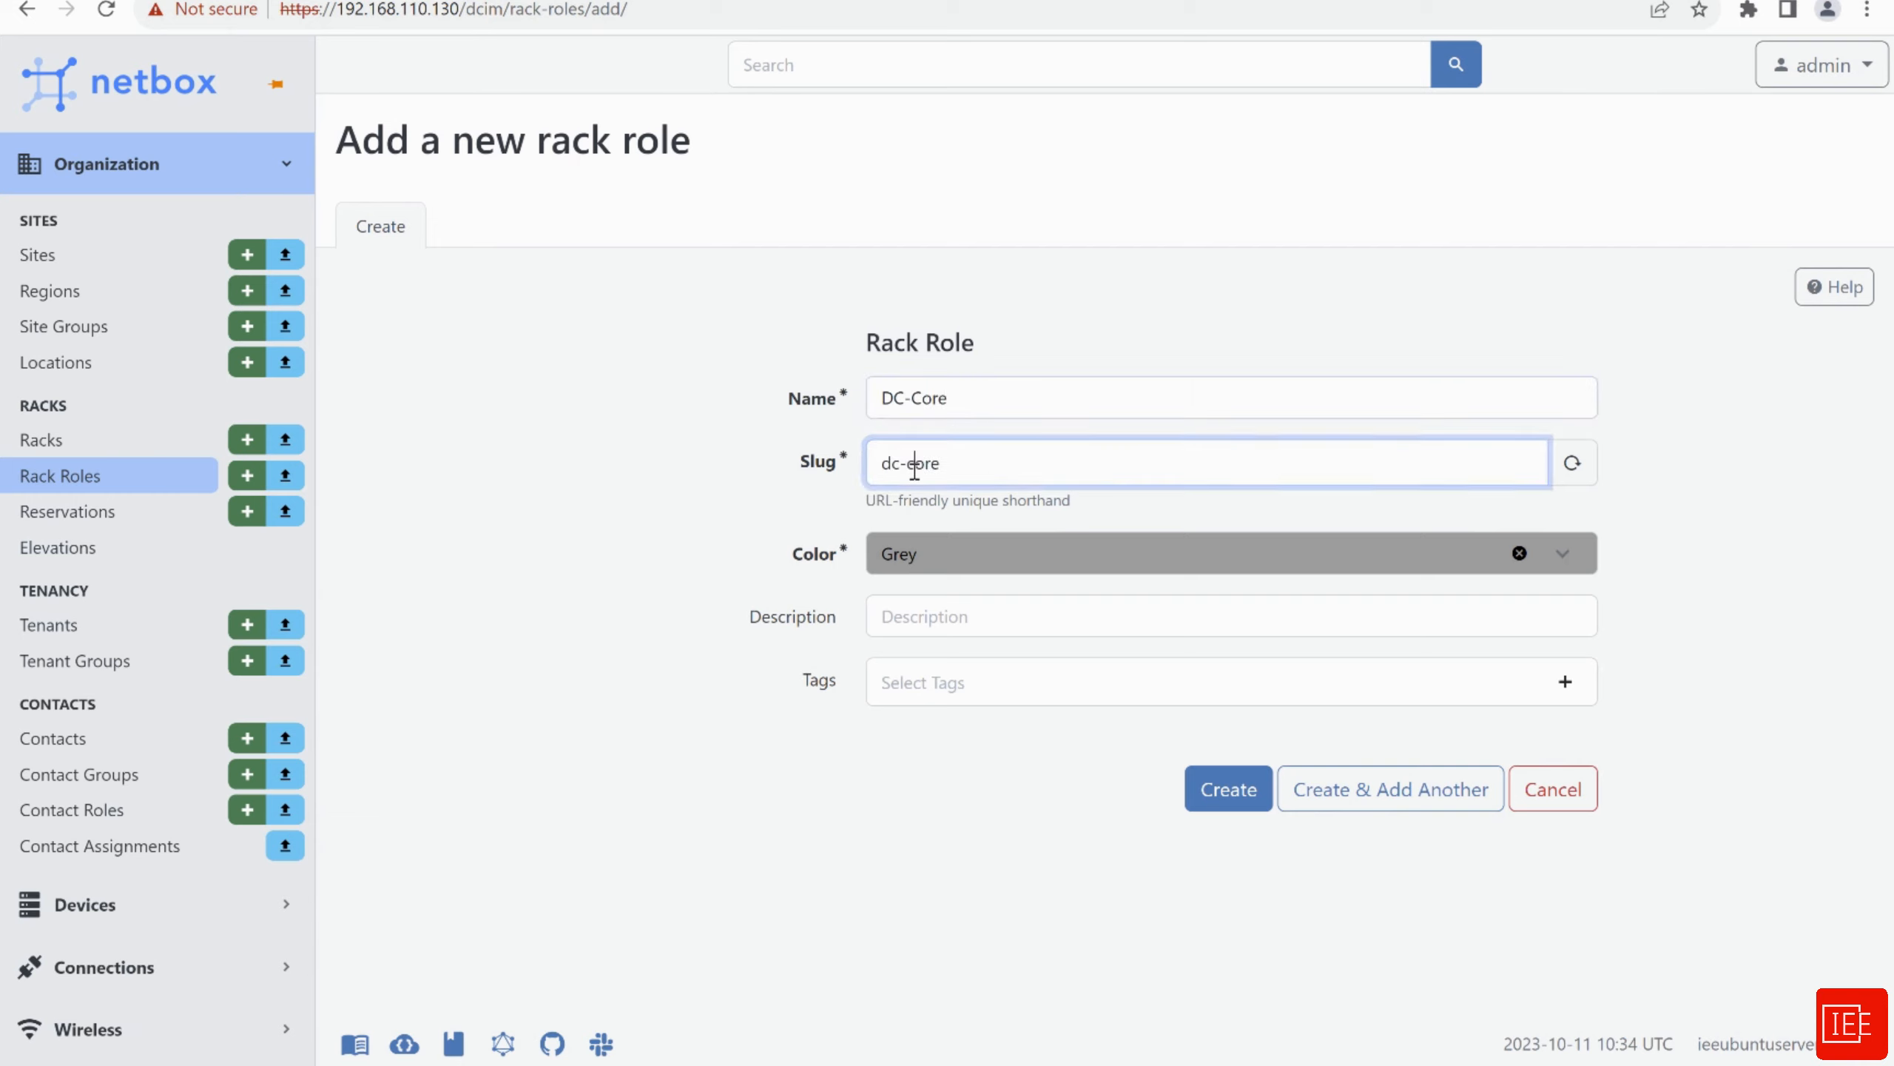
left_click(988, 570)
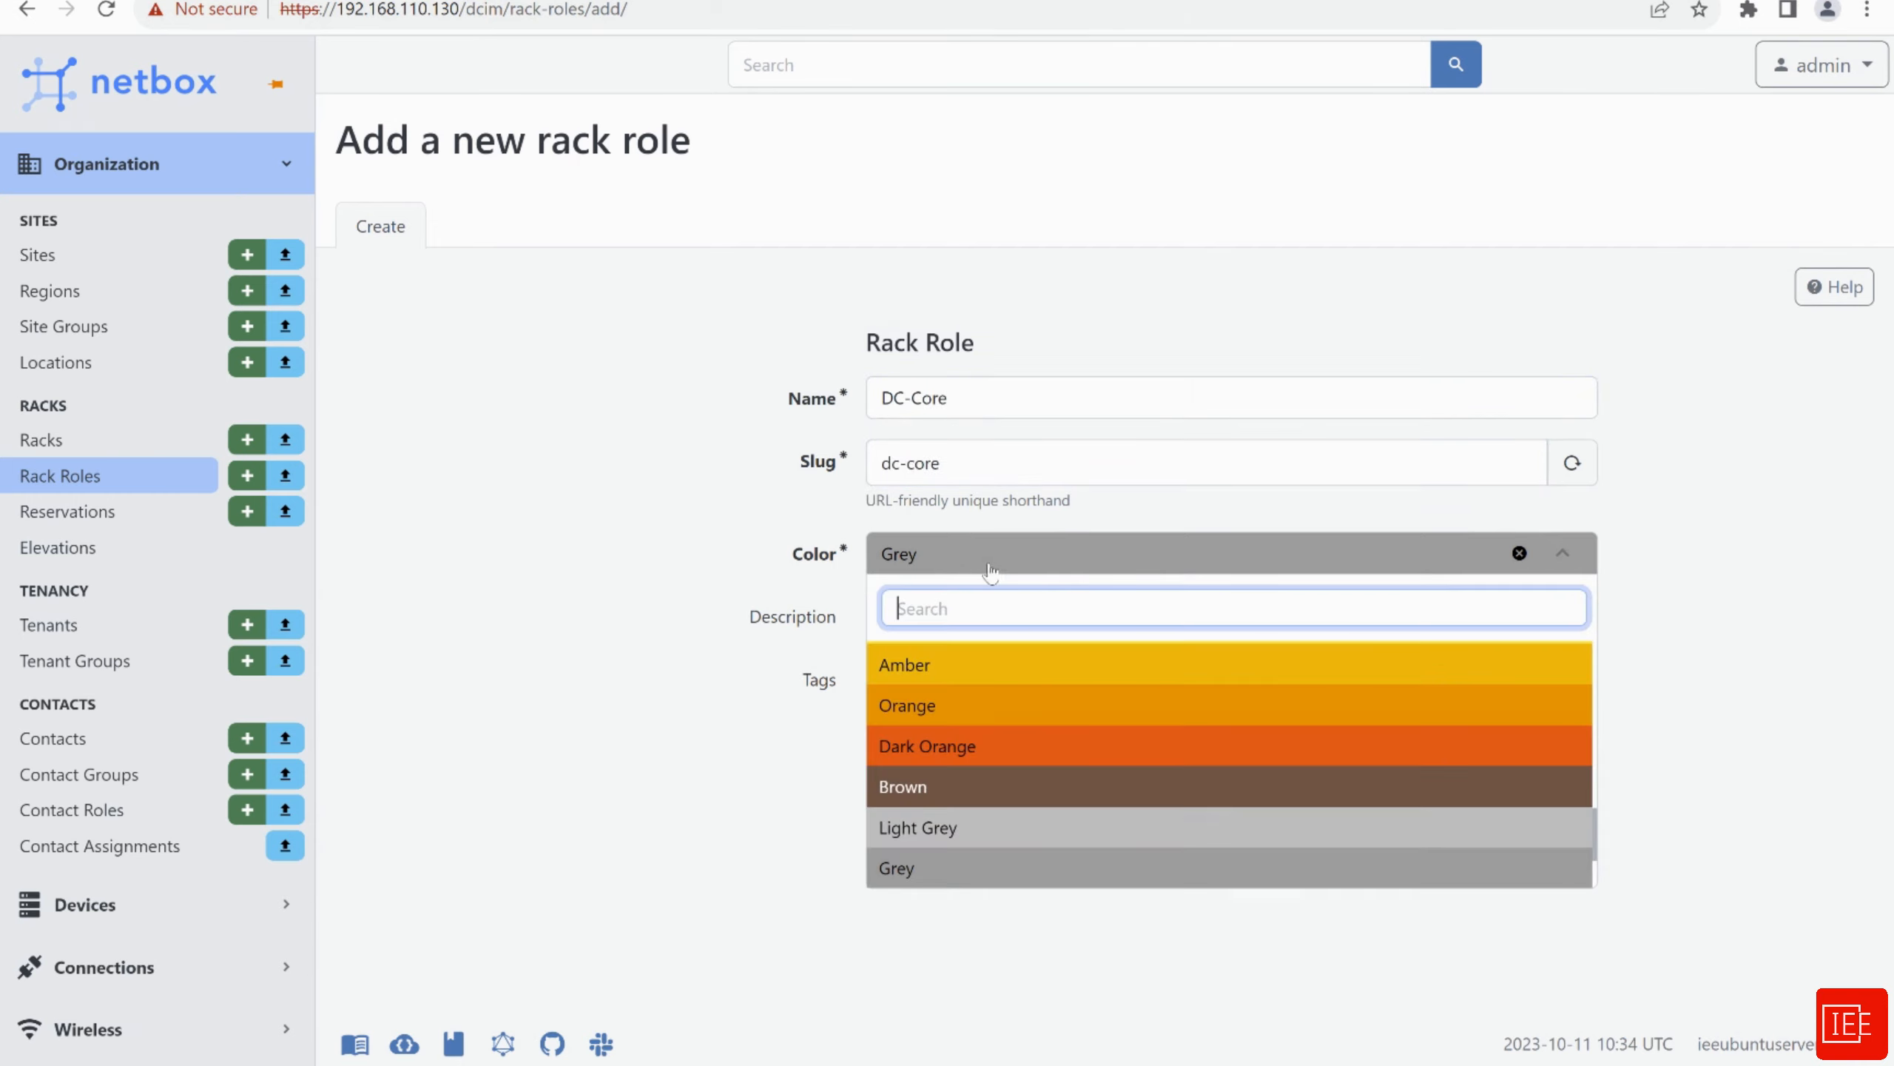
left_click(969, 709)
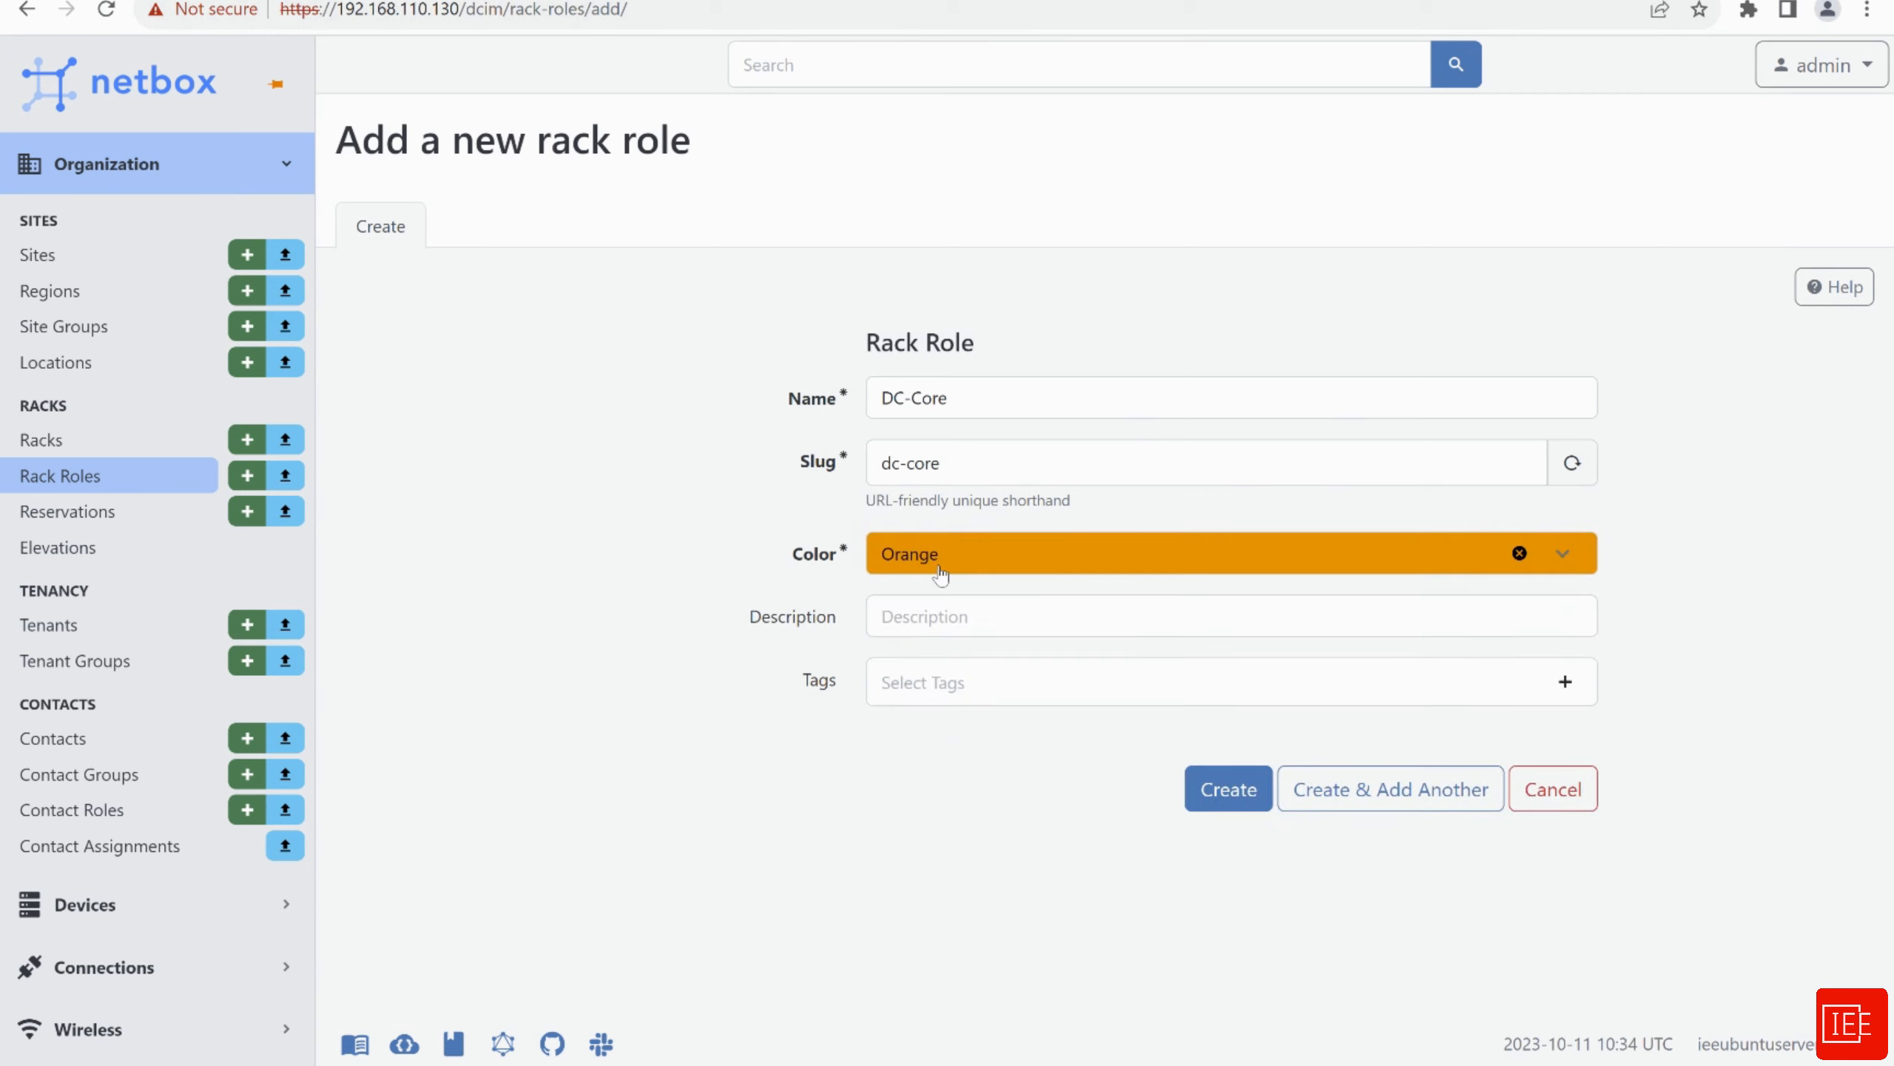
left_click(1227, 789)
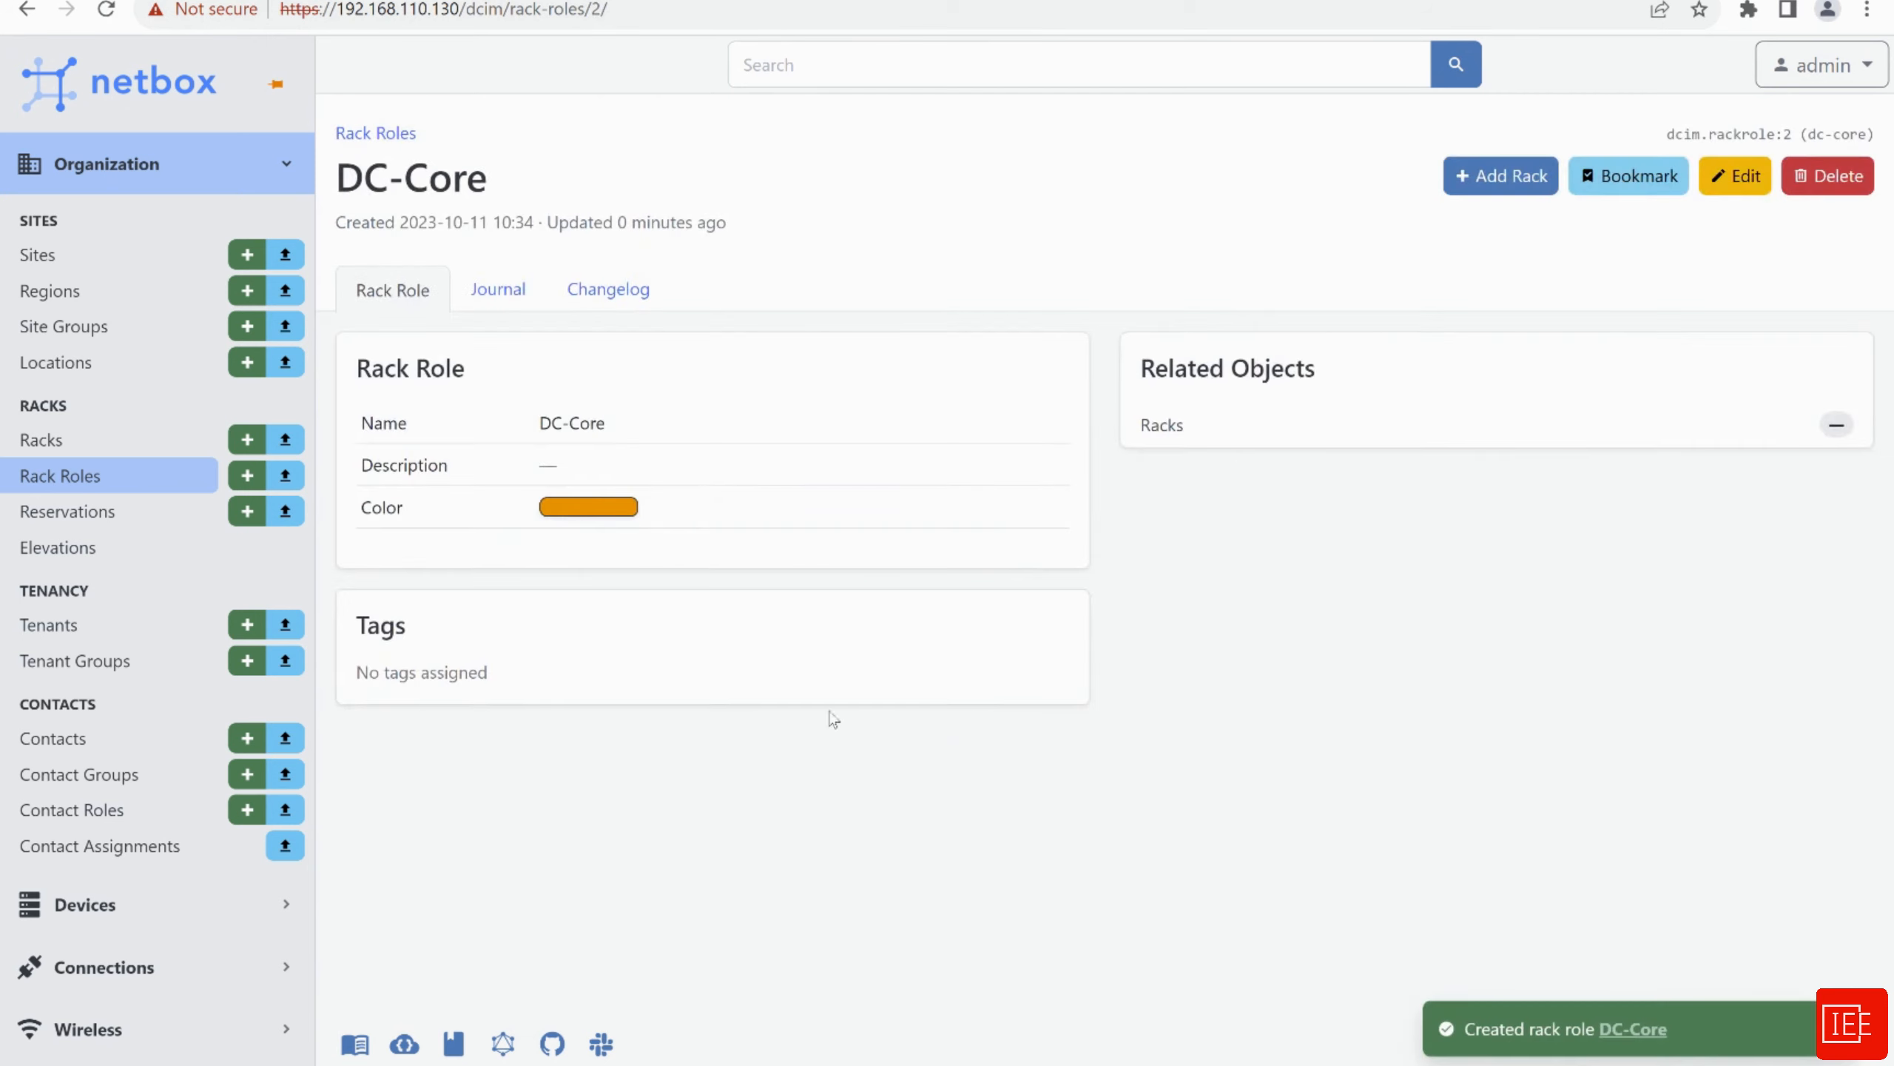
left_click(82, 481)
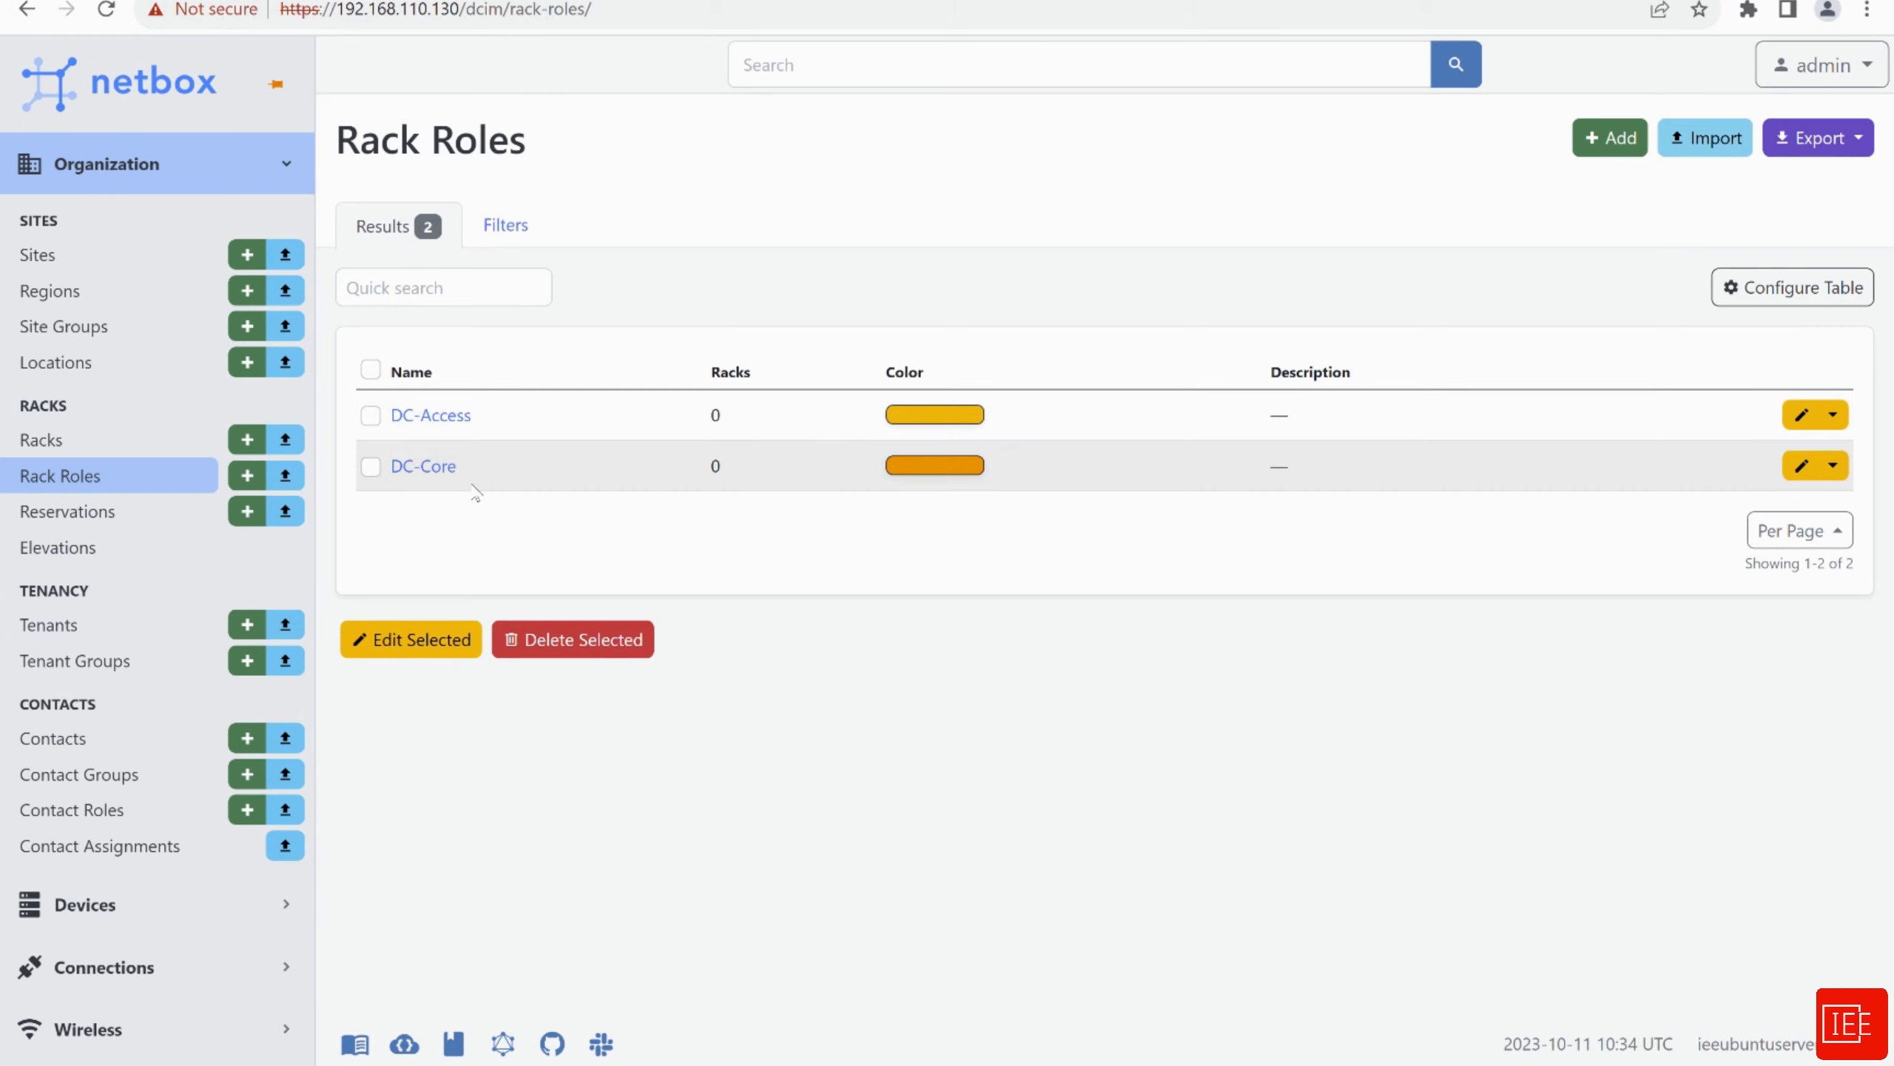
left_click(45, 445)
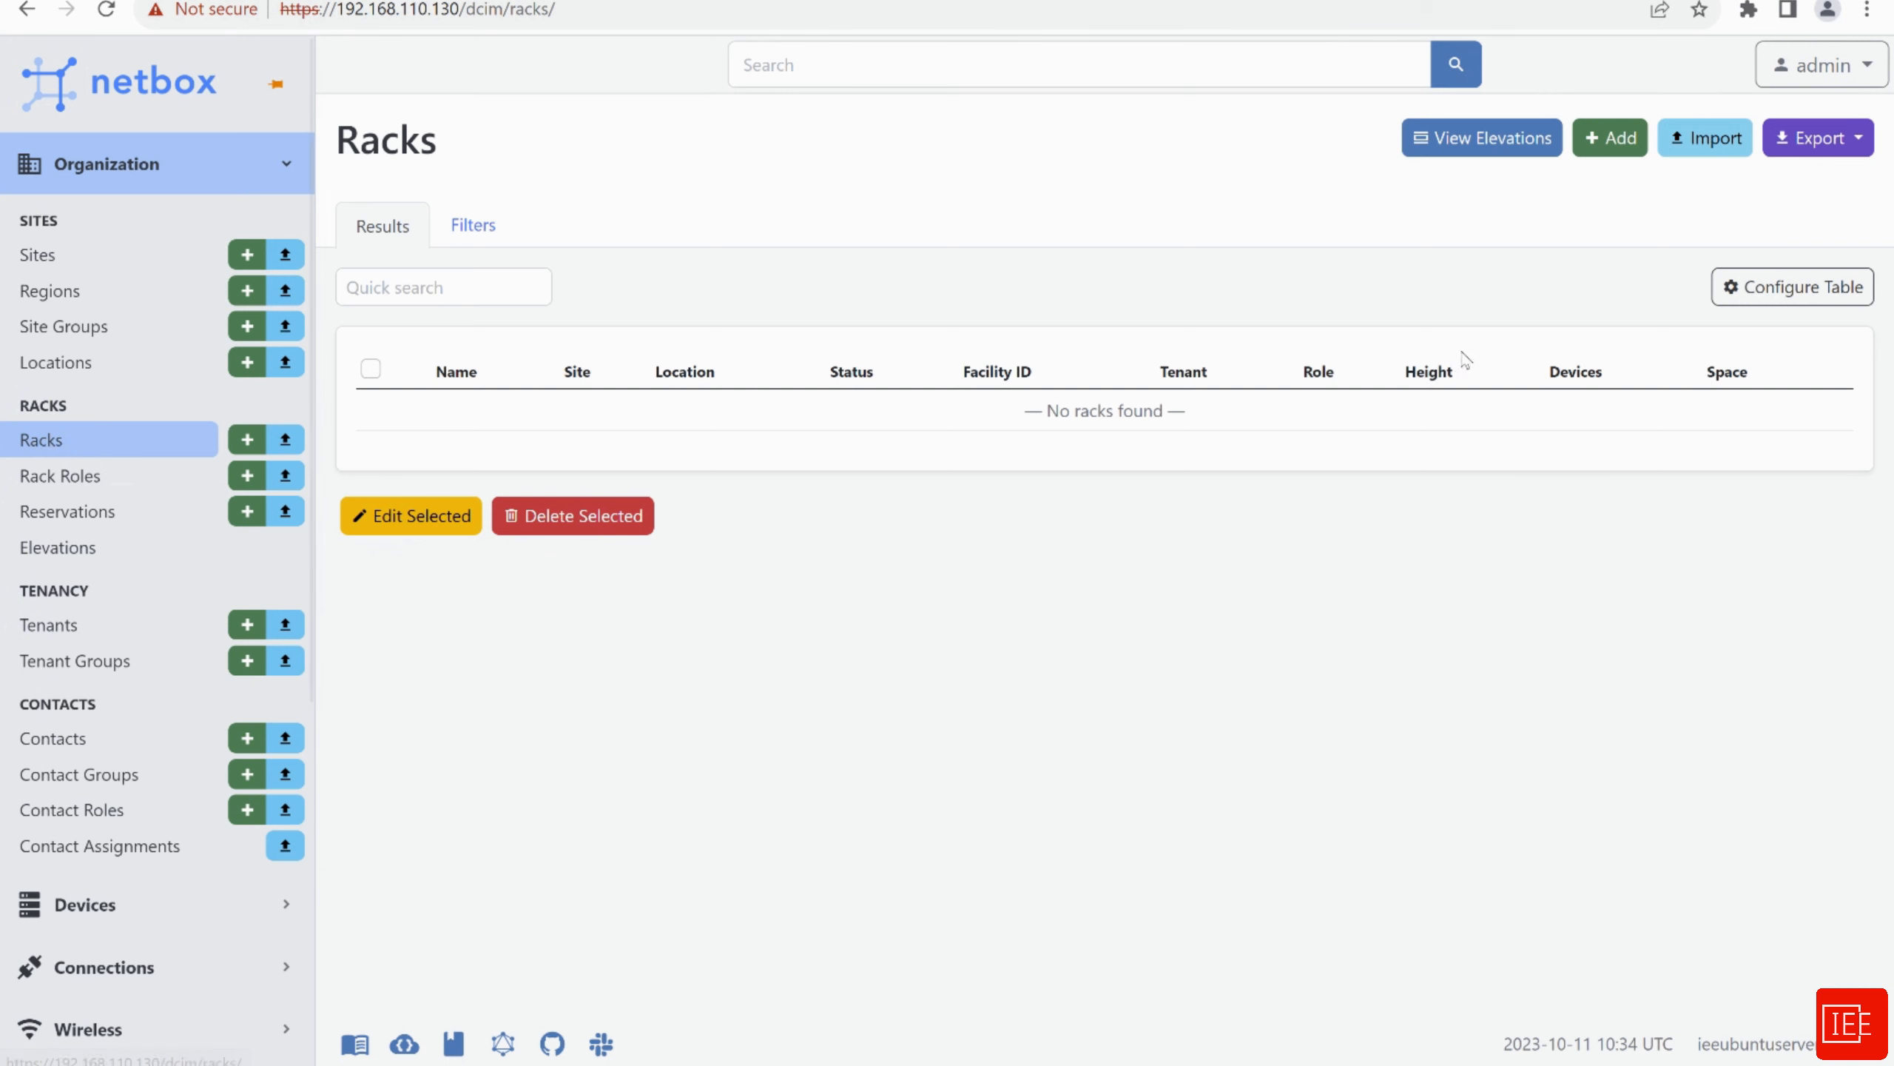
Fill a new rack with site Wembley, name Rack_1_test_wembley, status Active and role DC-Access
left_click(1611, 139)
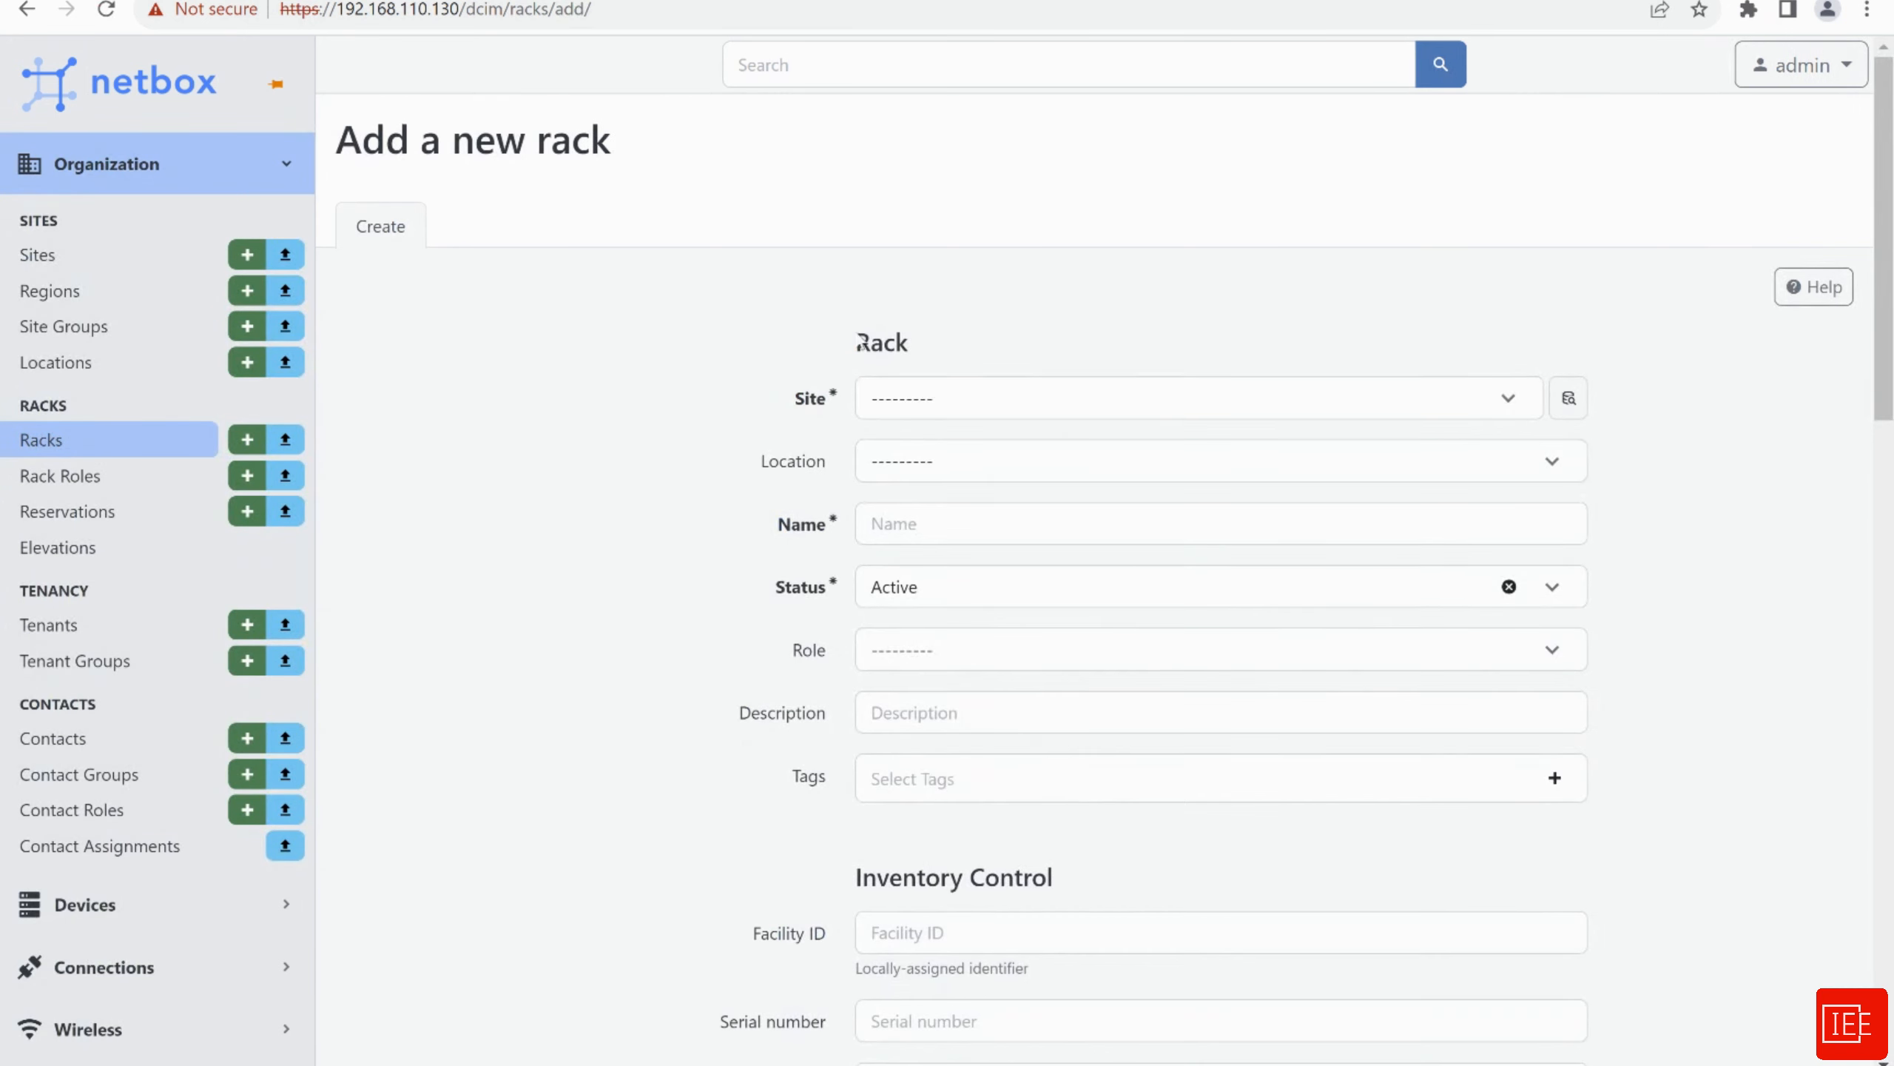
left_click(903, 413)
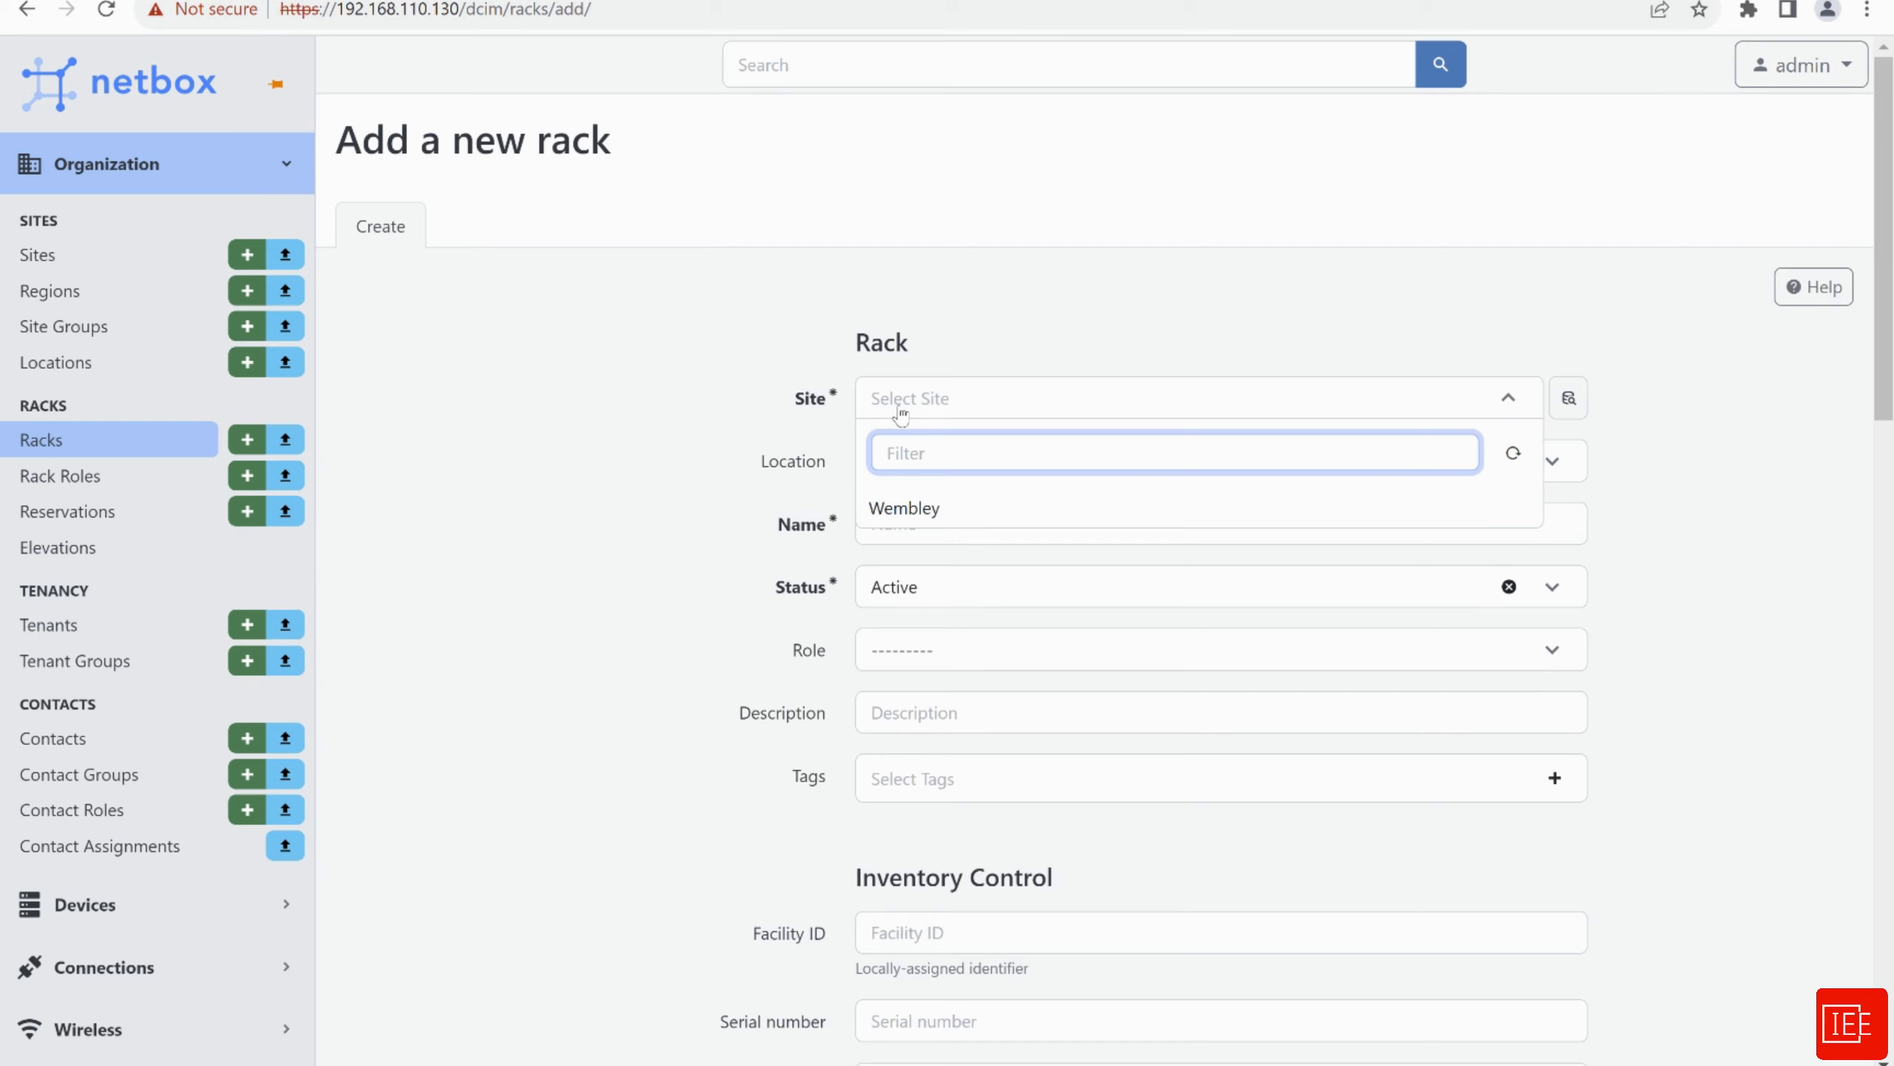
left_click(911, 510)
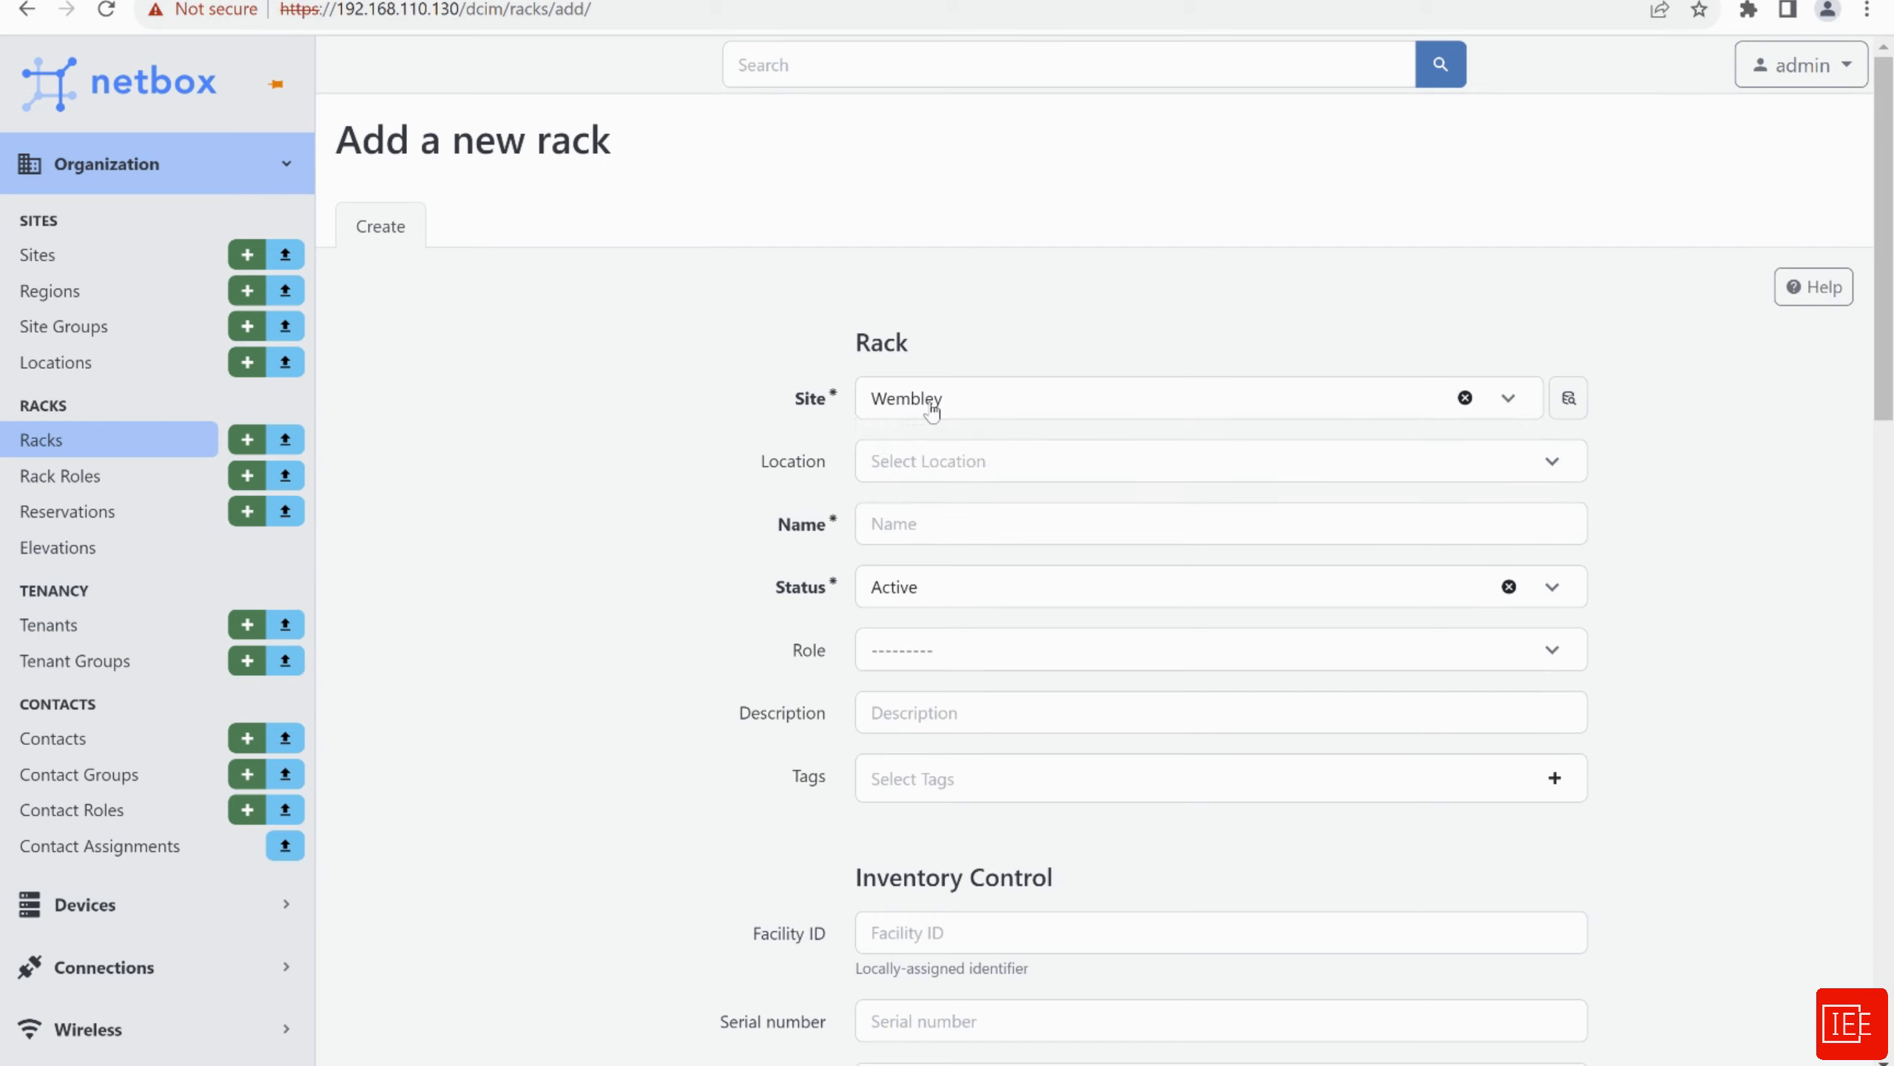
left_click(951, 529)
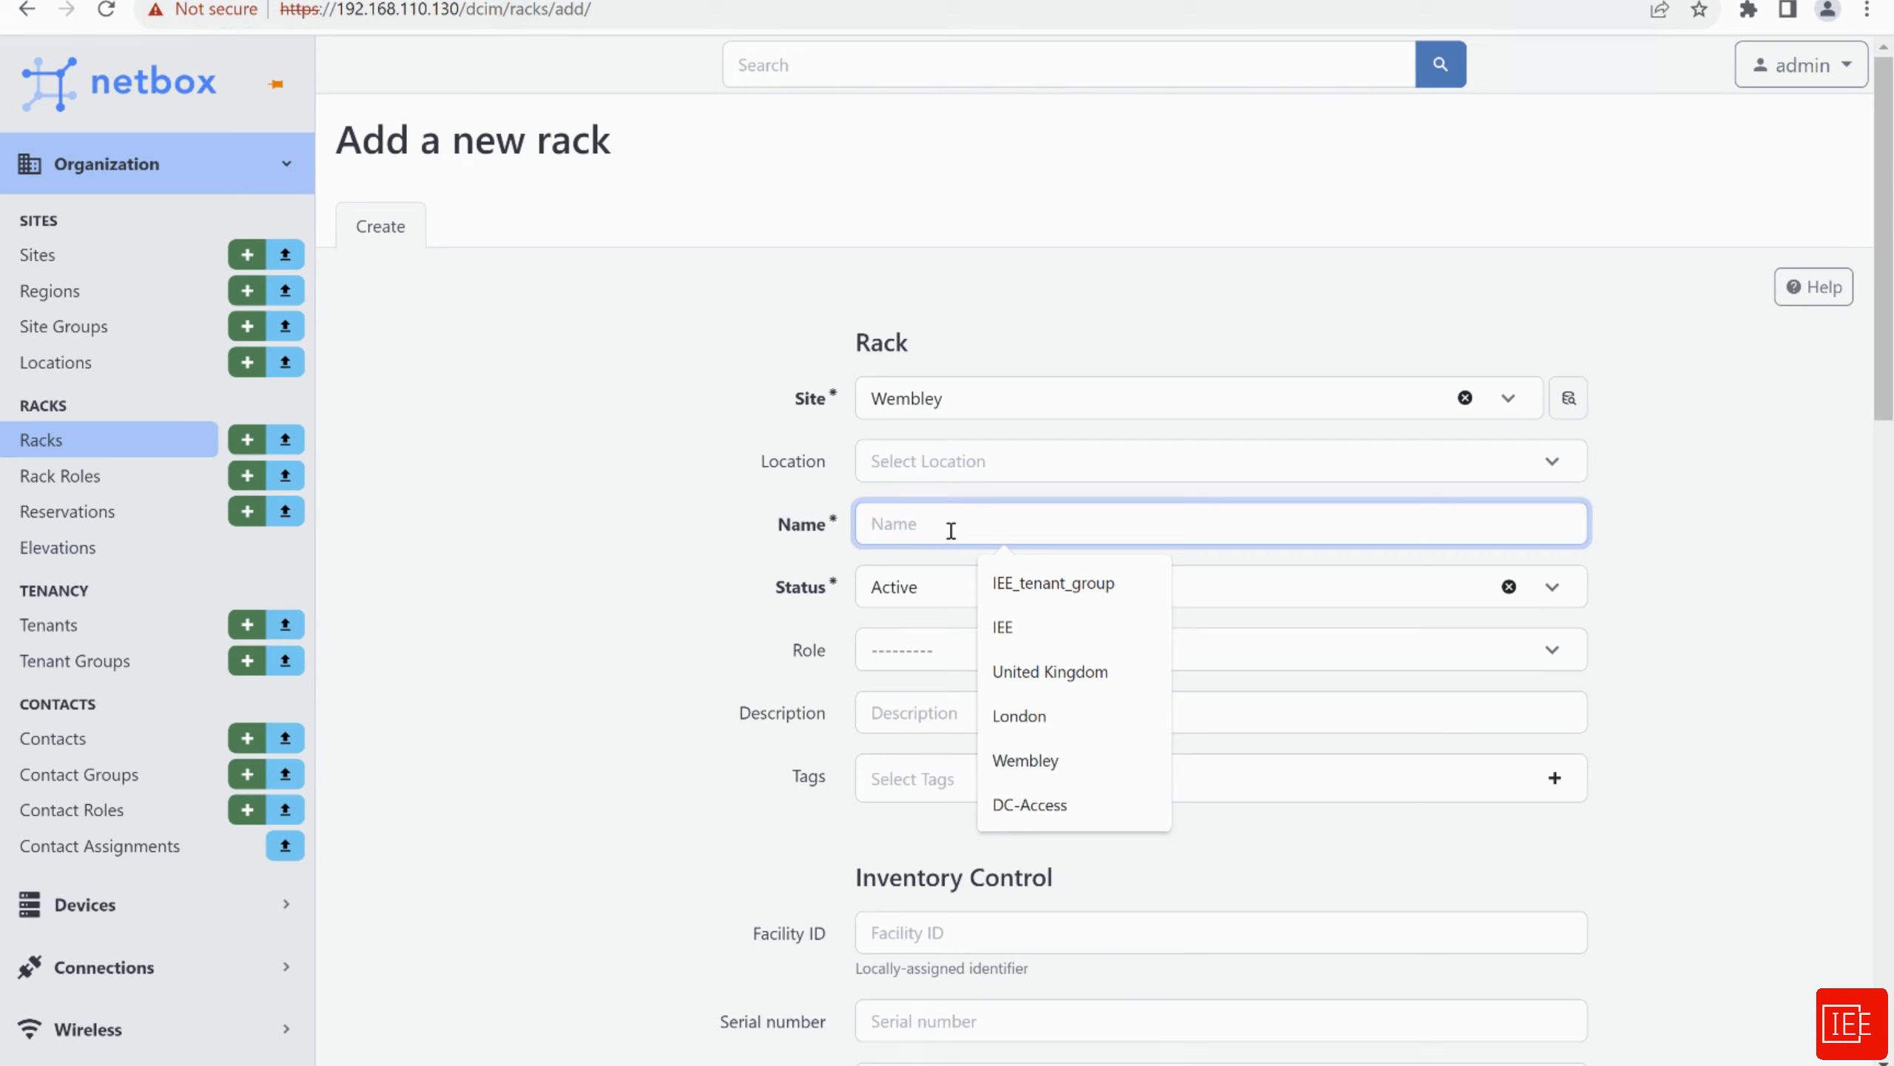
type("Rack ")
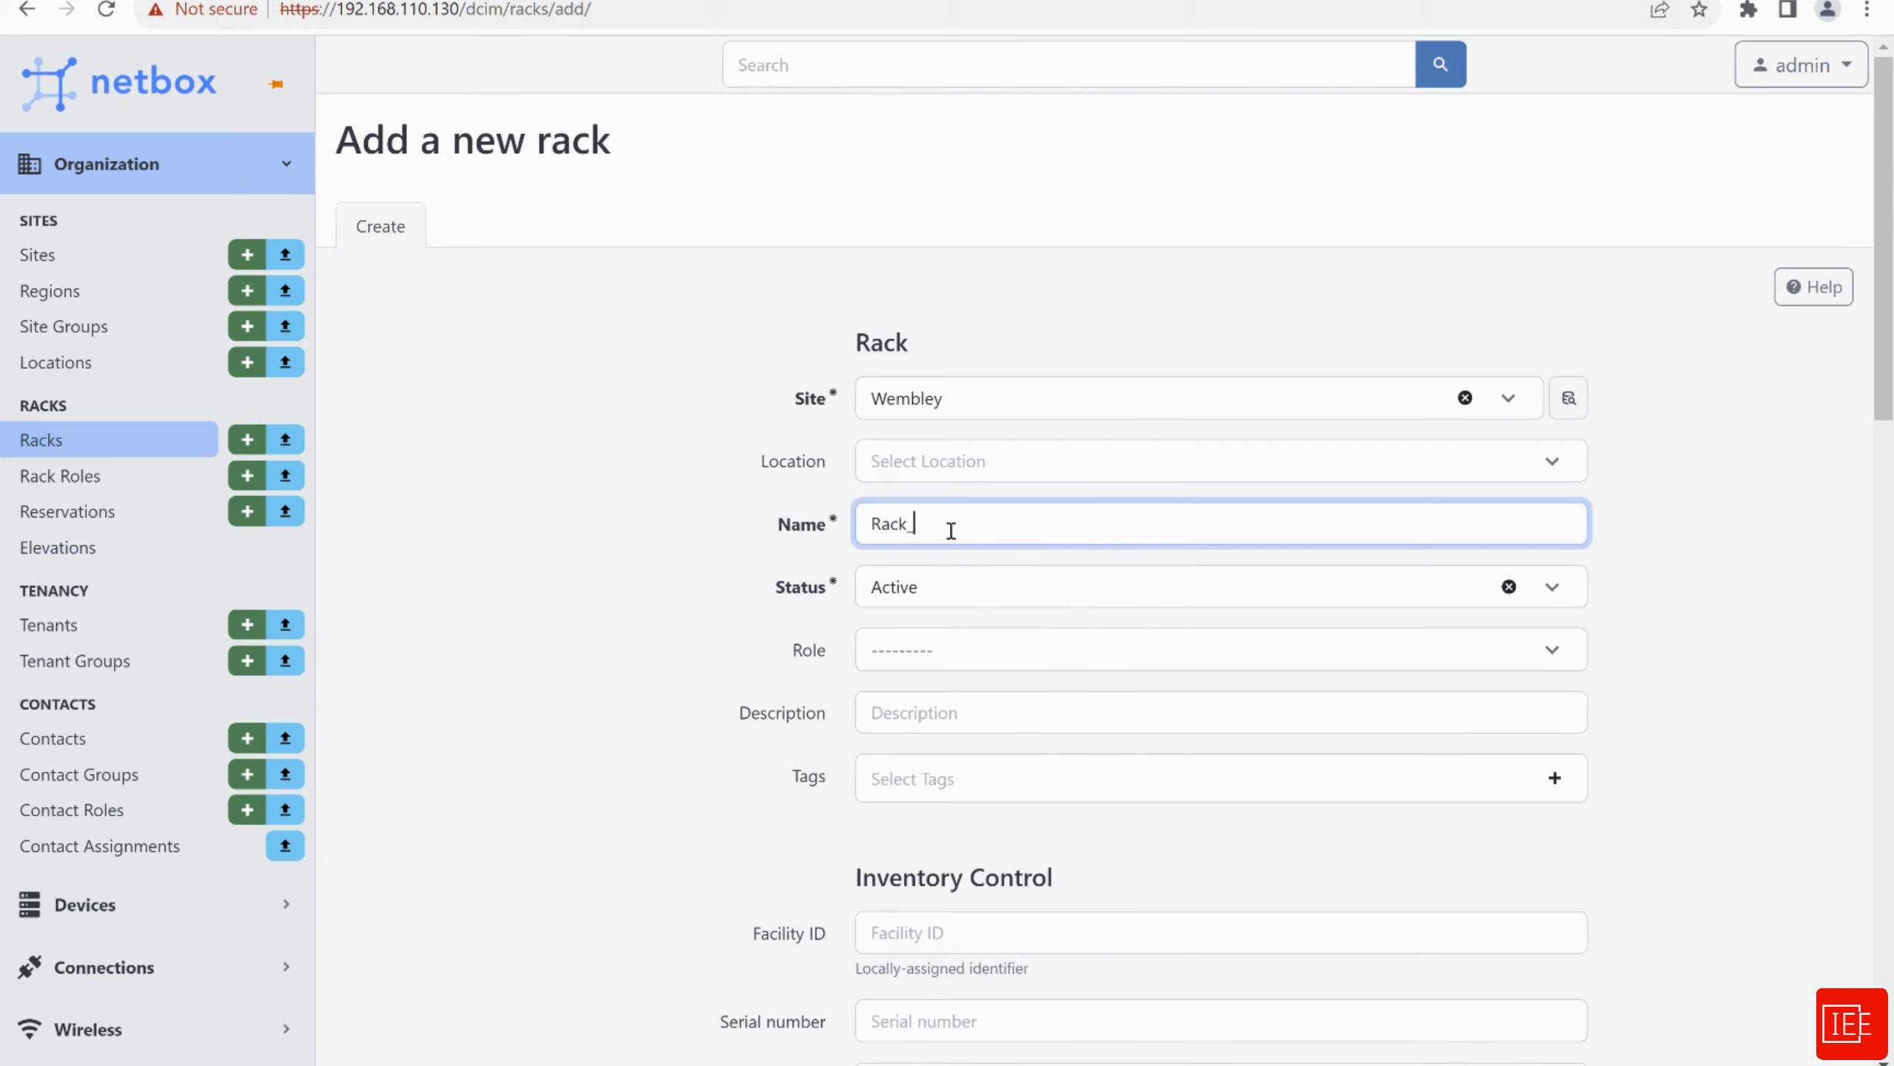
type("1_test_wemb")
type("ley")
left_click(941, 597)
left_click(620, 603)
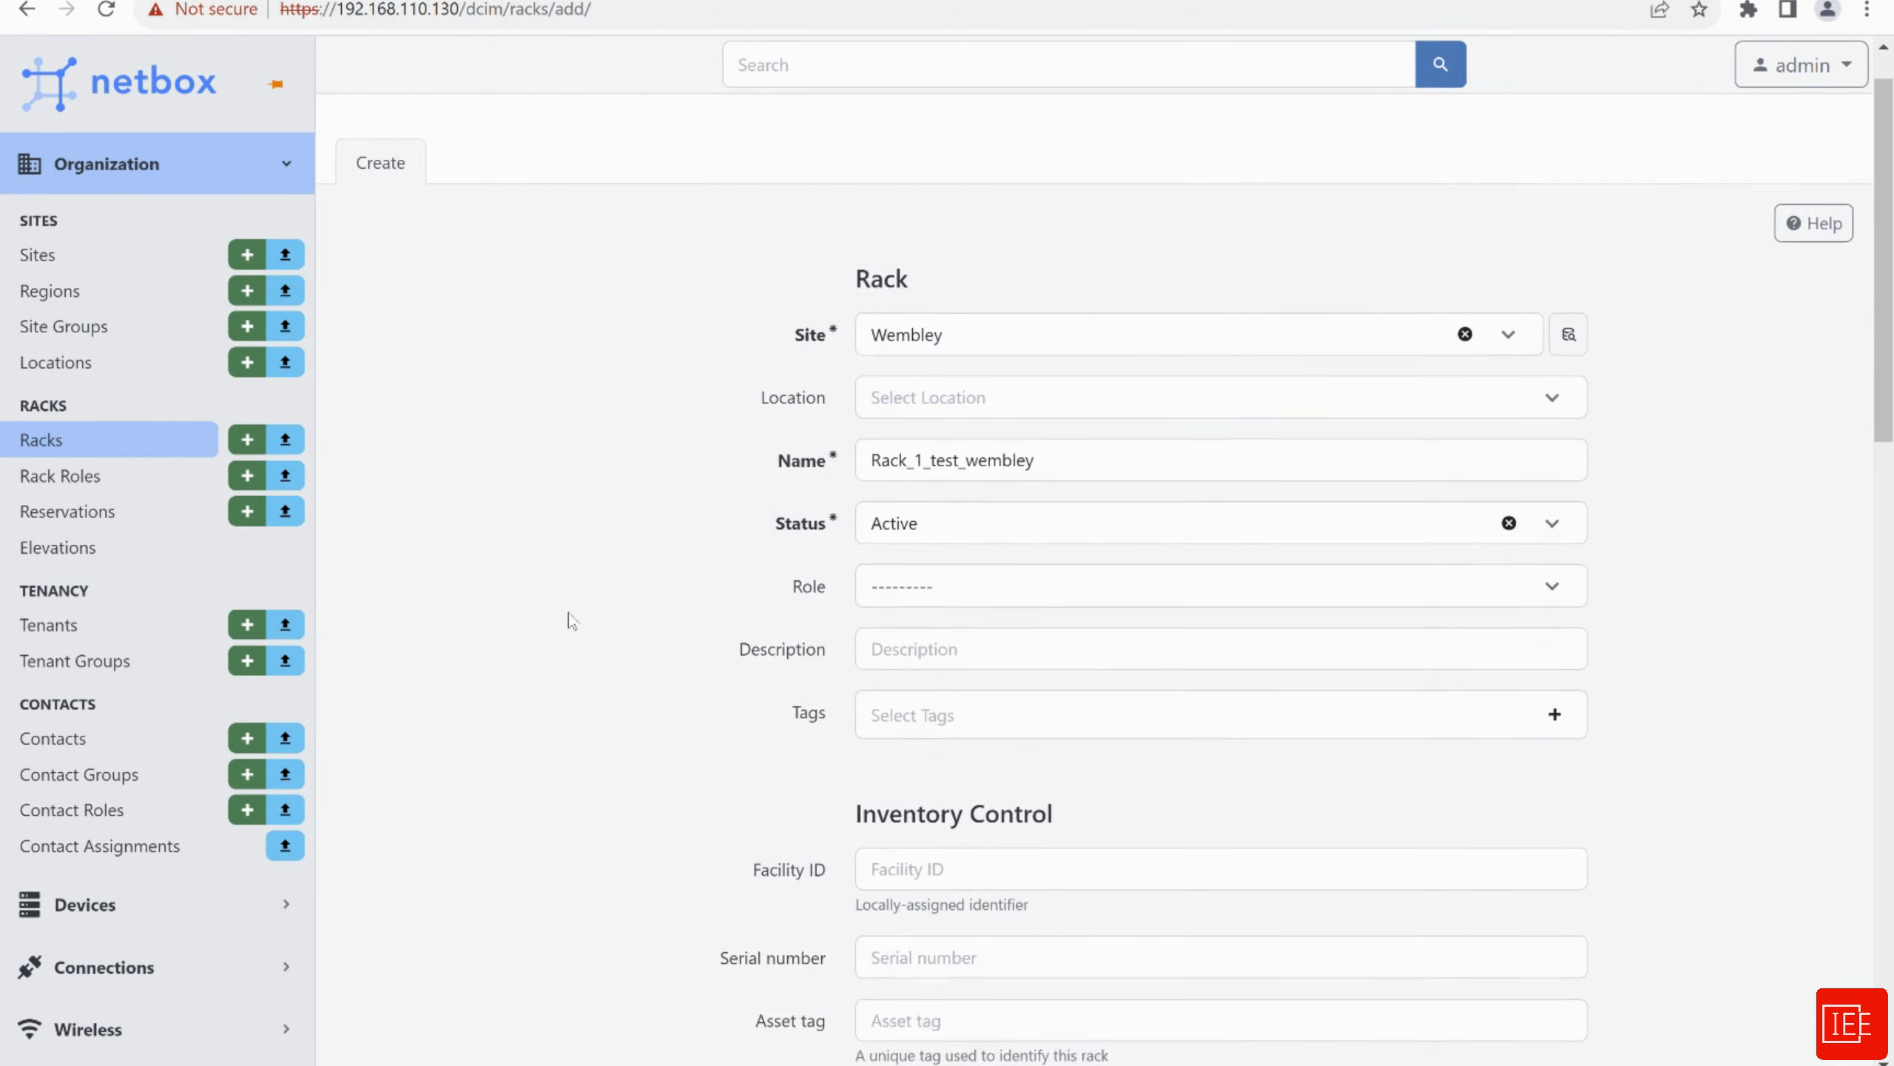
scroll(578, 597, "down", 5)
left_click(947, 287)
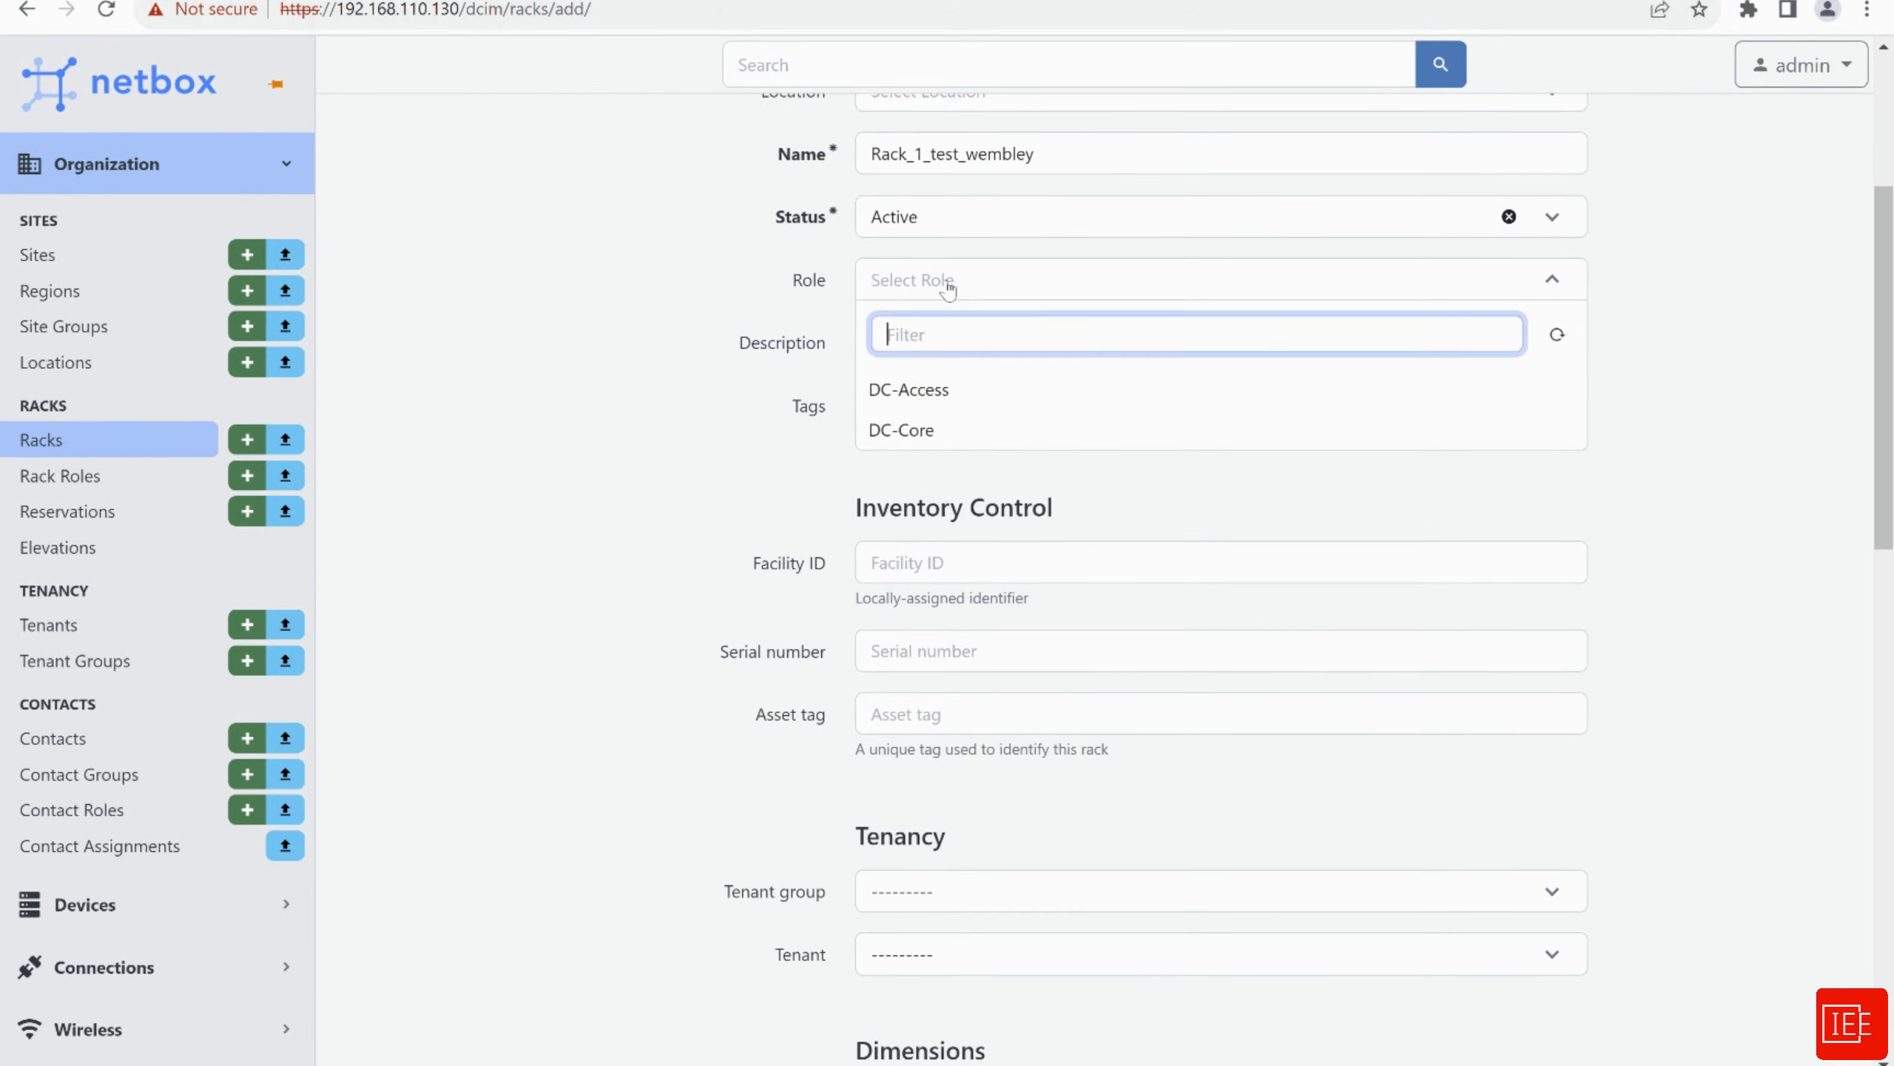
left_click(948, 405)
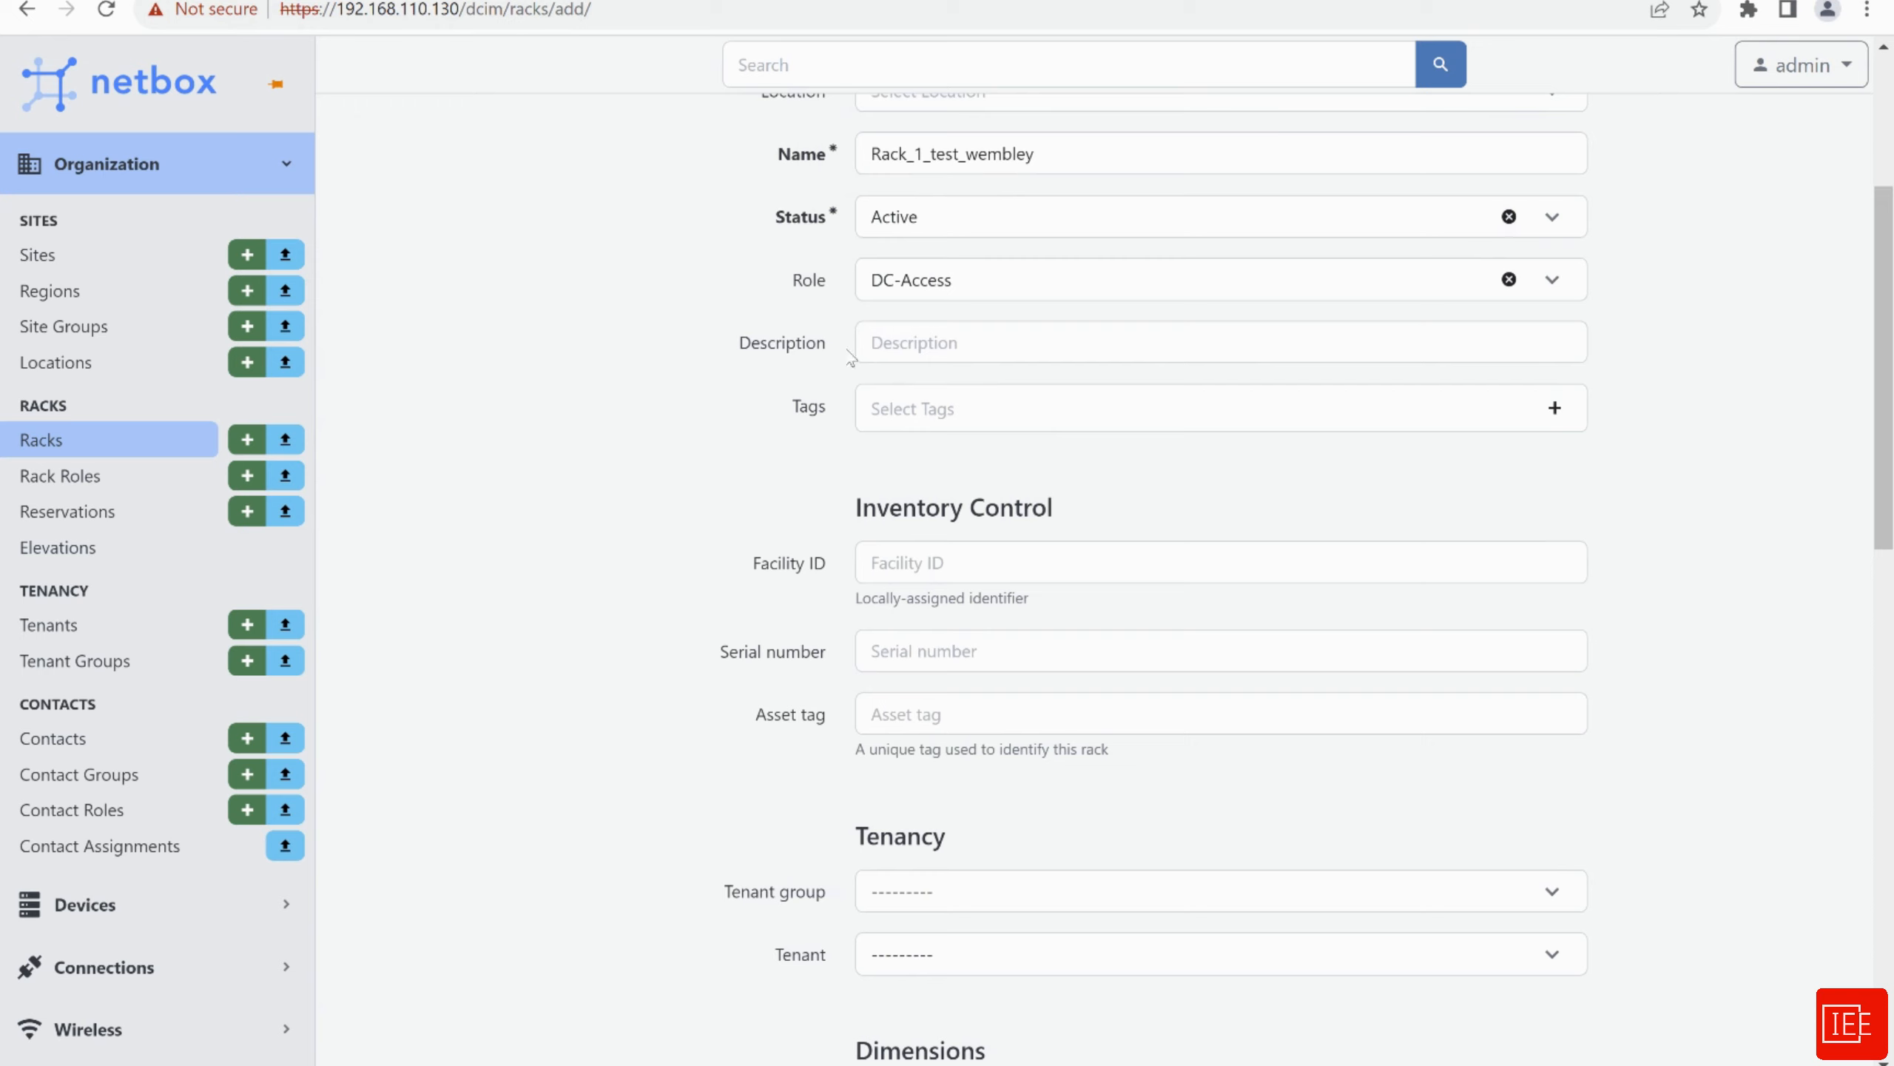
Assign the rack to tenant group IEE_tenant_group and tenant IEE
scroll(675, 392, "down", 5)
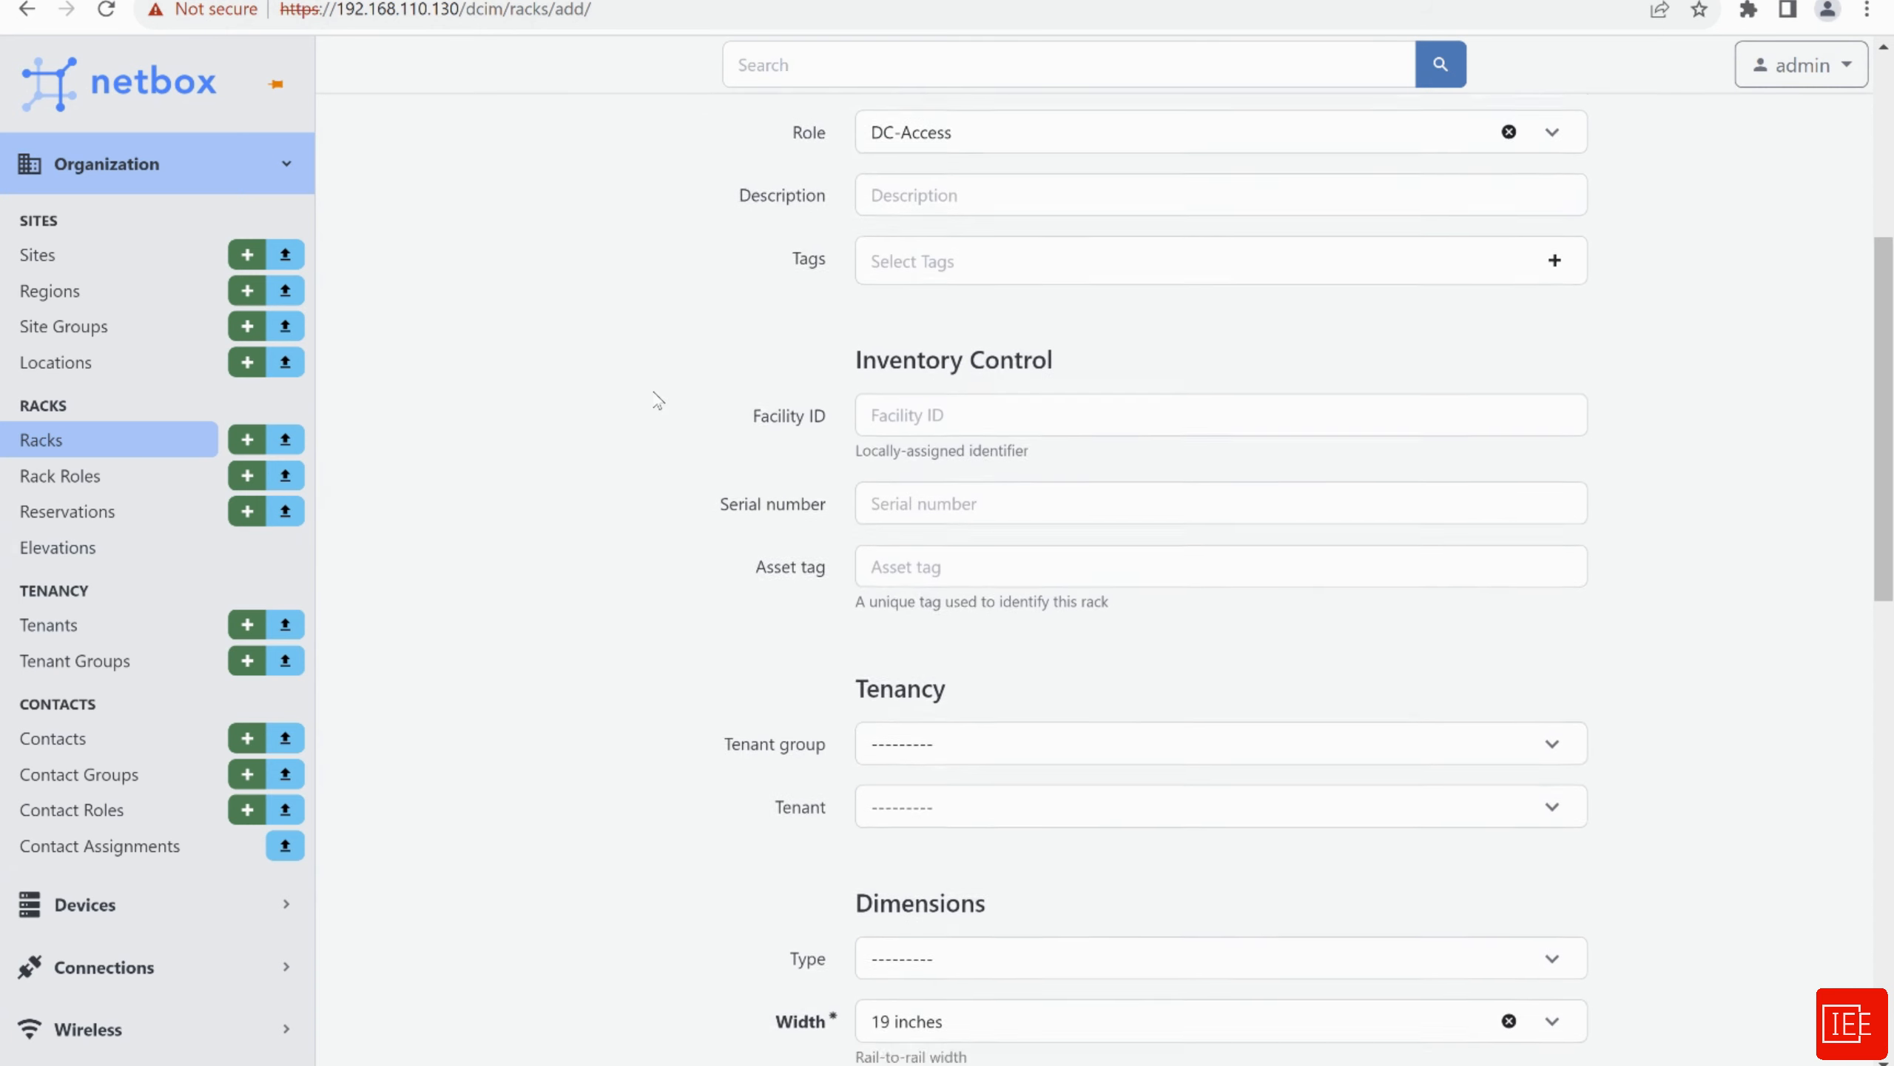
scroll(724, 411, "down", 2)
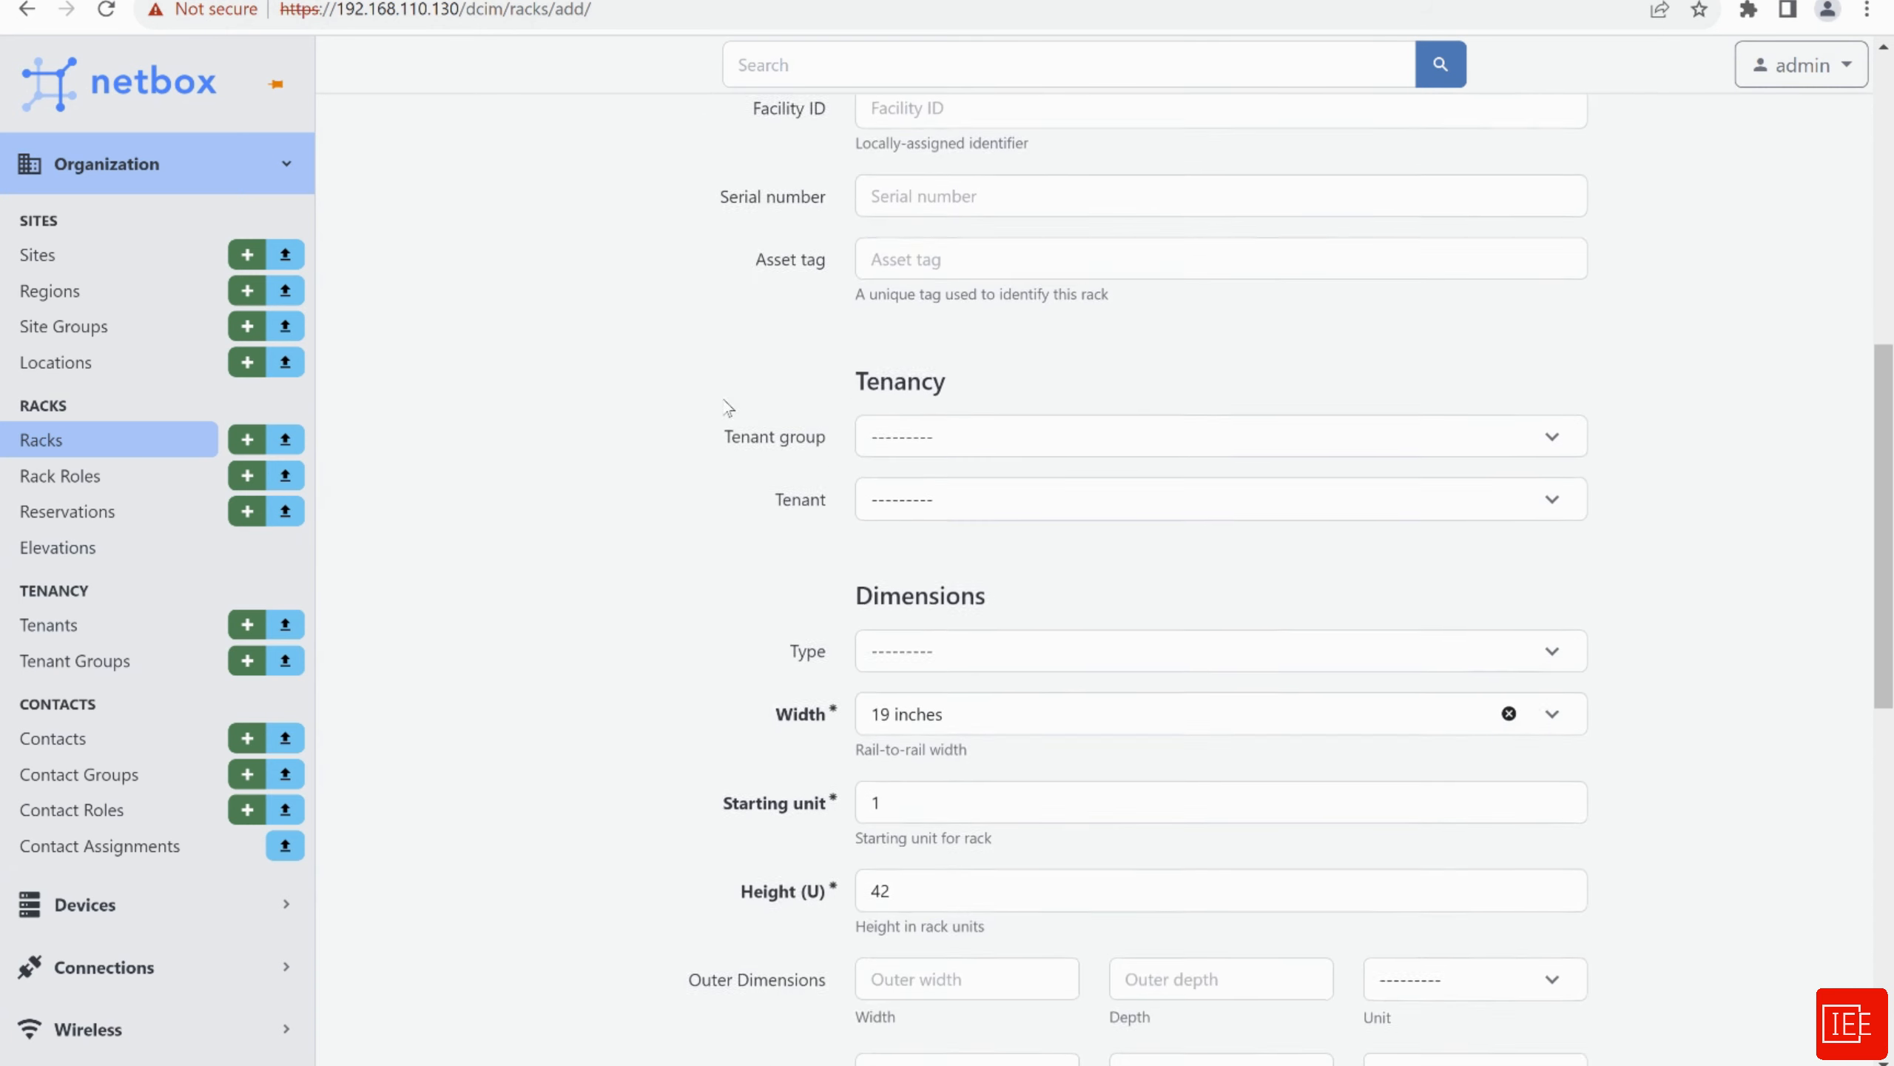
left_click(928, 414)
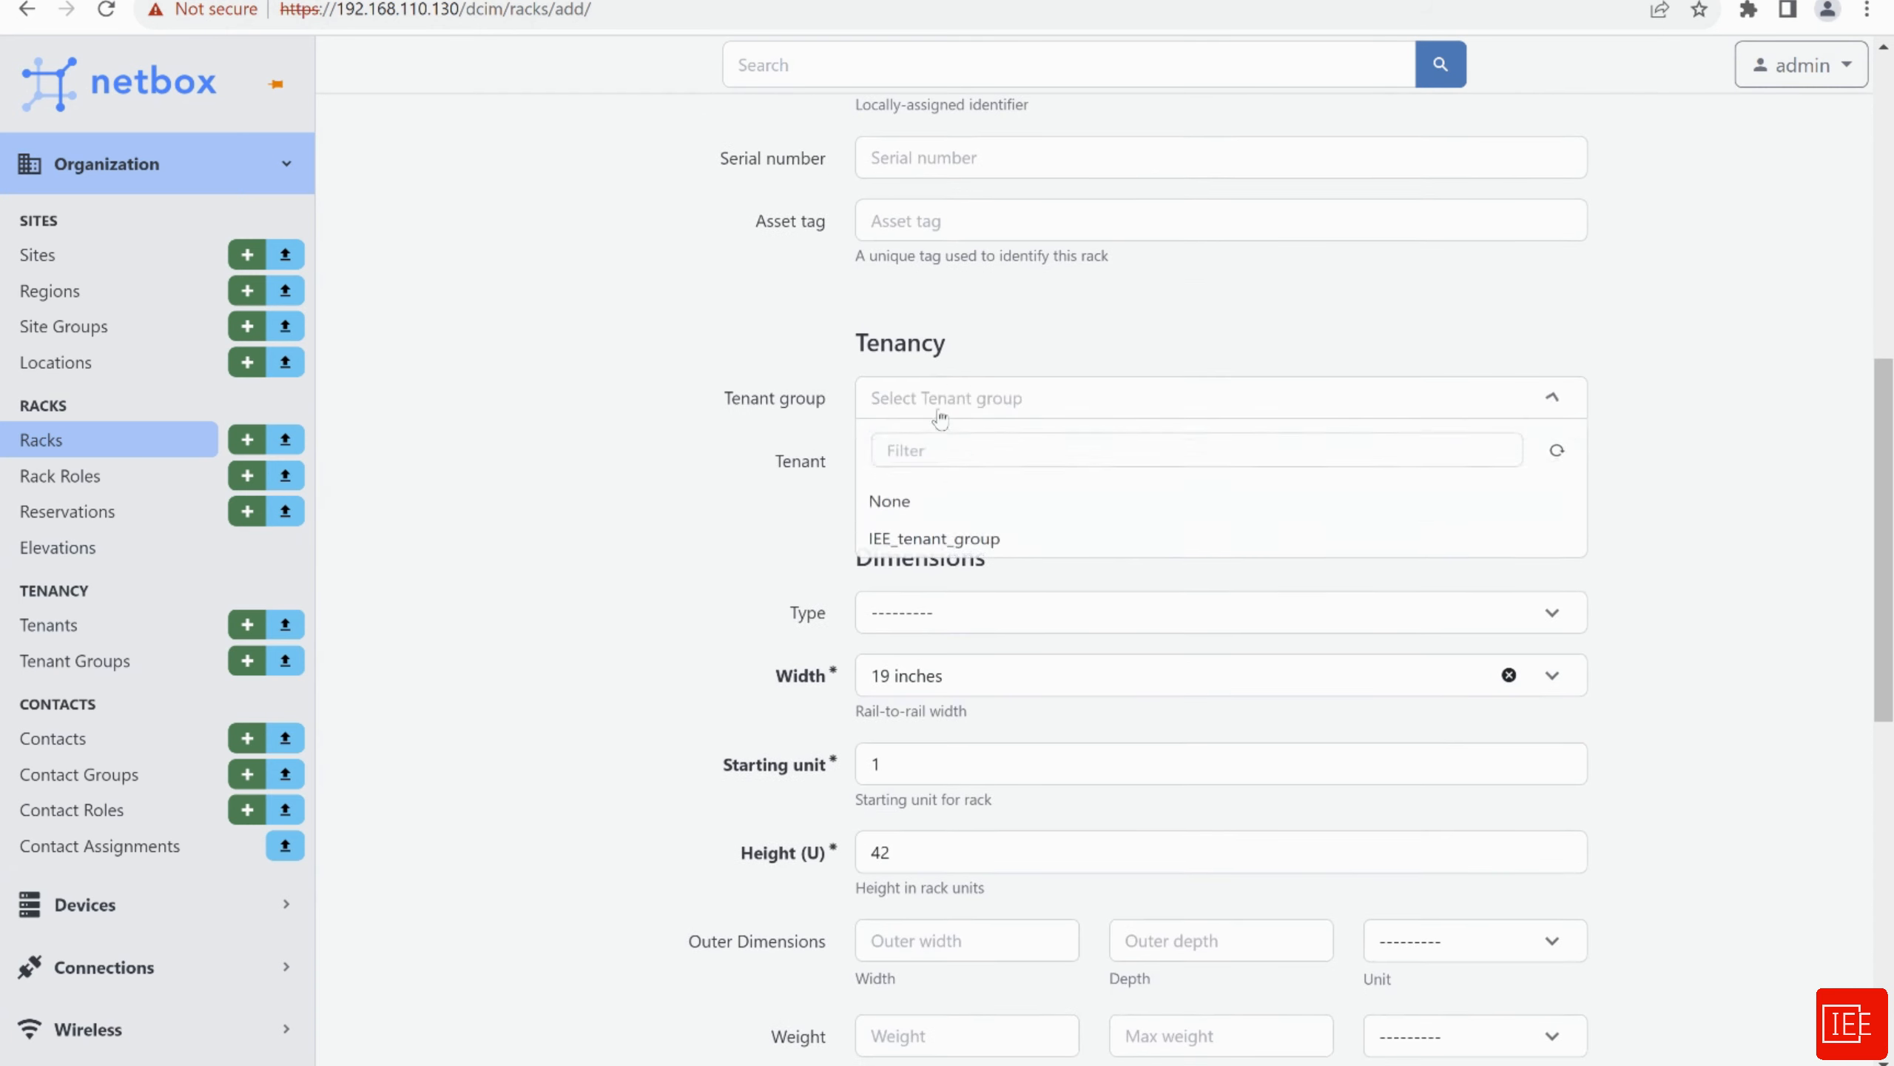
left_click(936, 552)
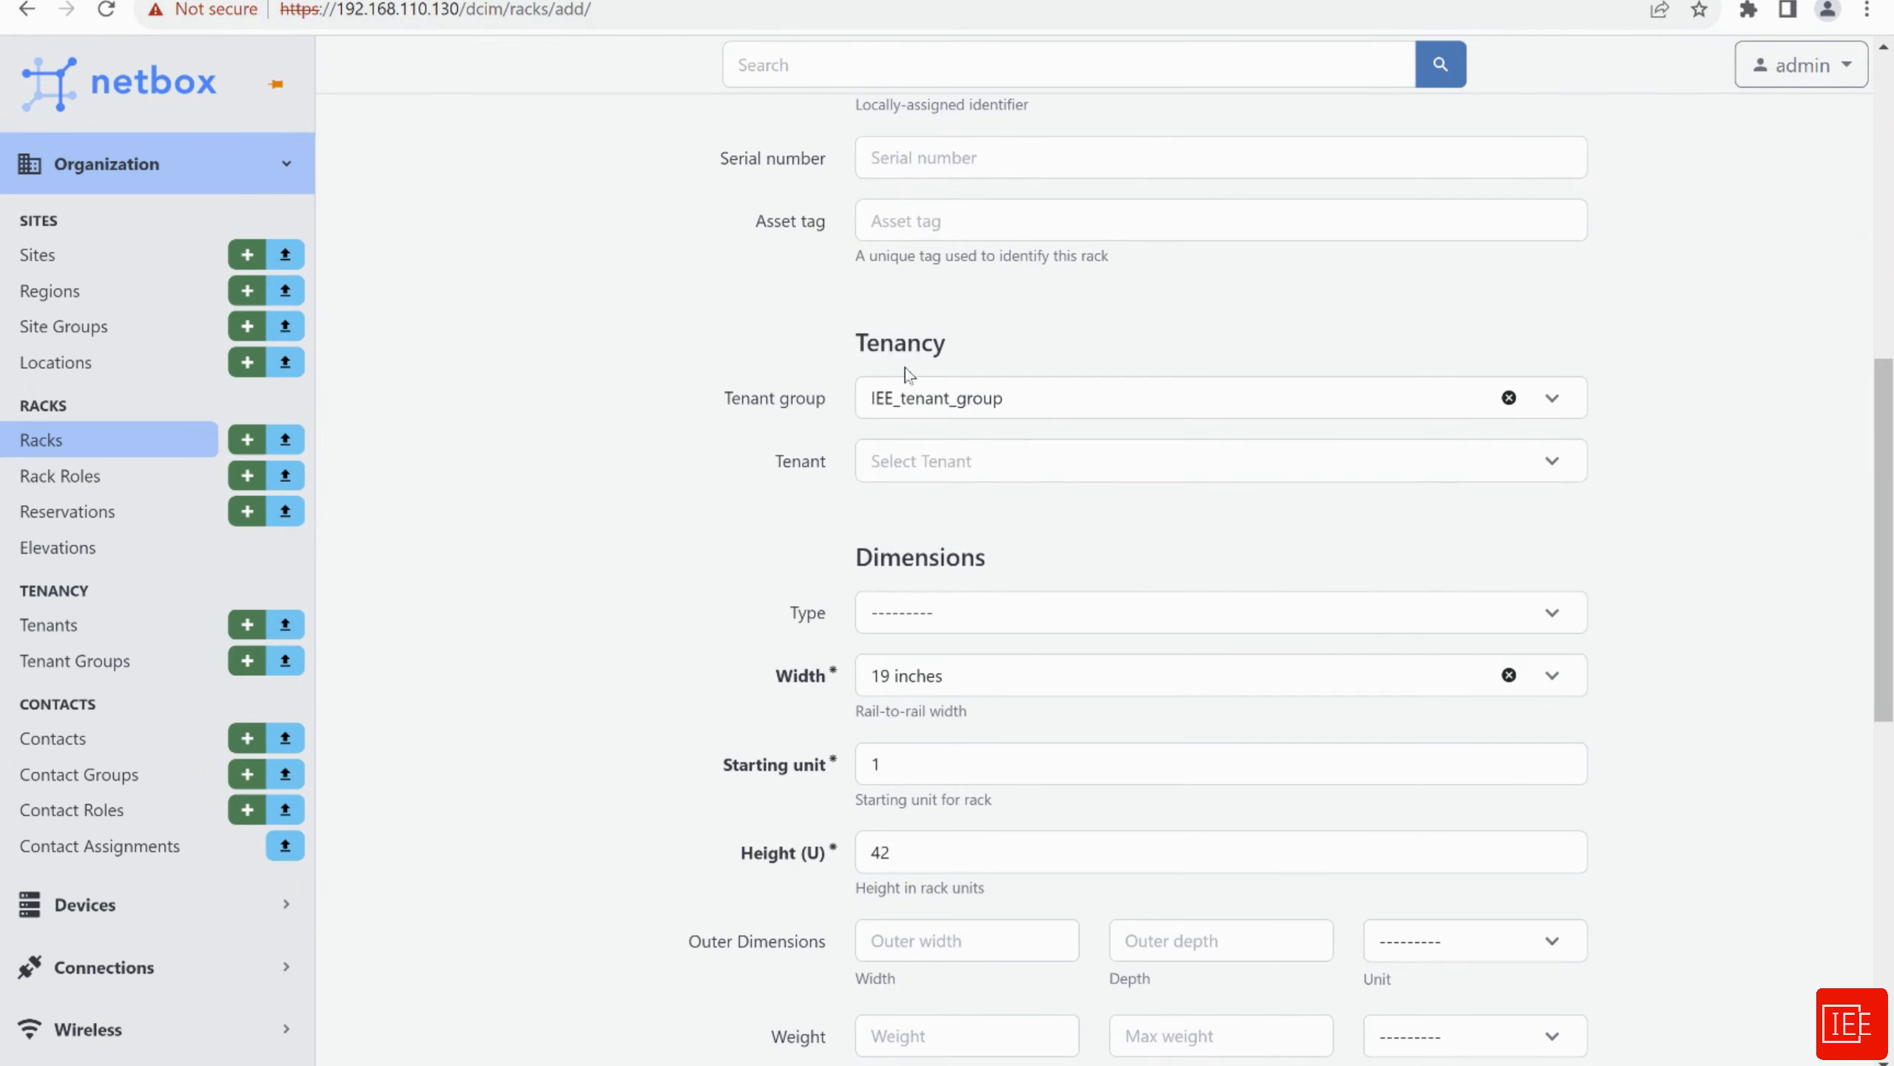
left_click(925, 469)
left_click(887, 567)
Leave the rack type unset and move down to the Create button
scroll(578, 485, "down", 2)
scroll(586, 493, "down", 2)
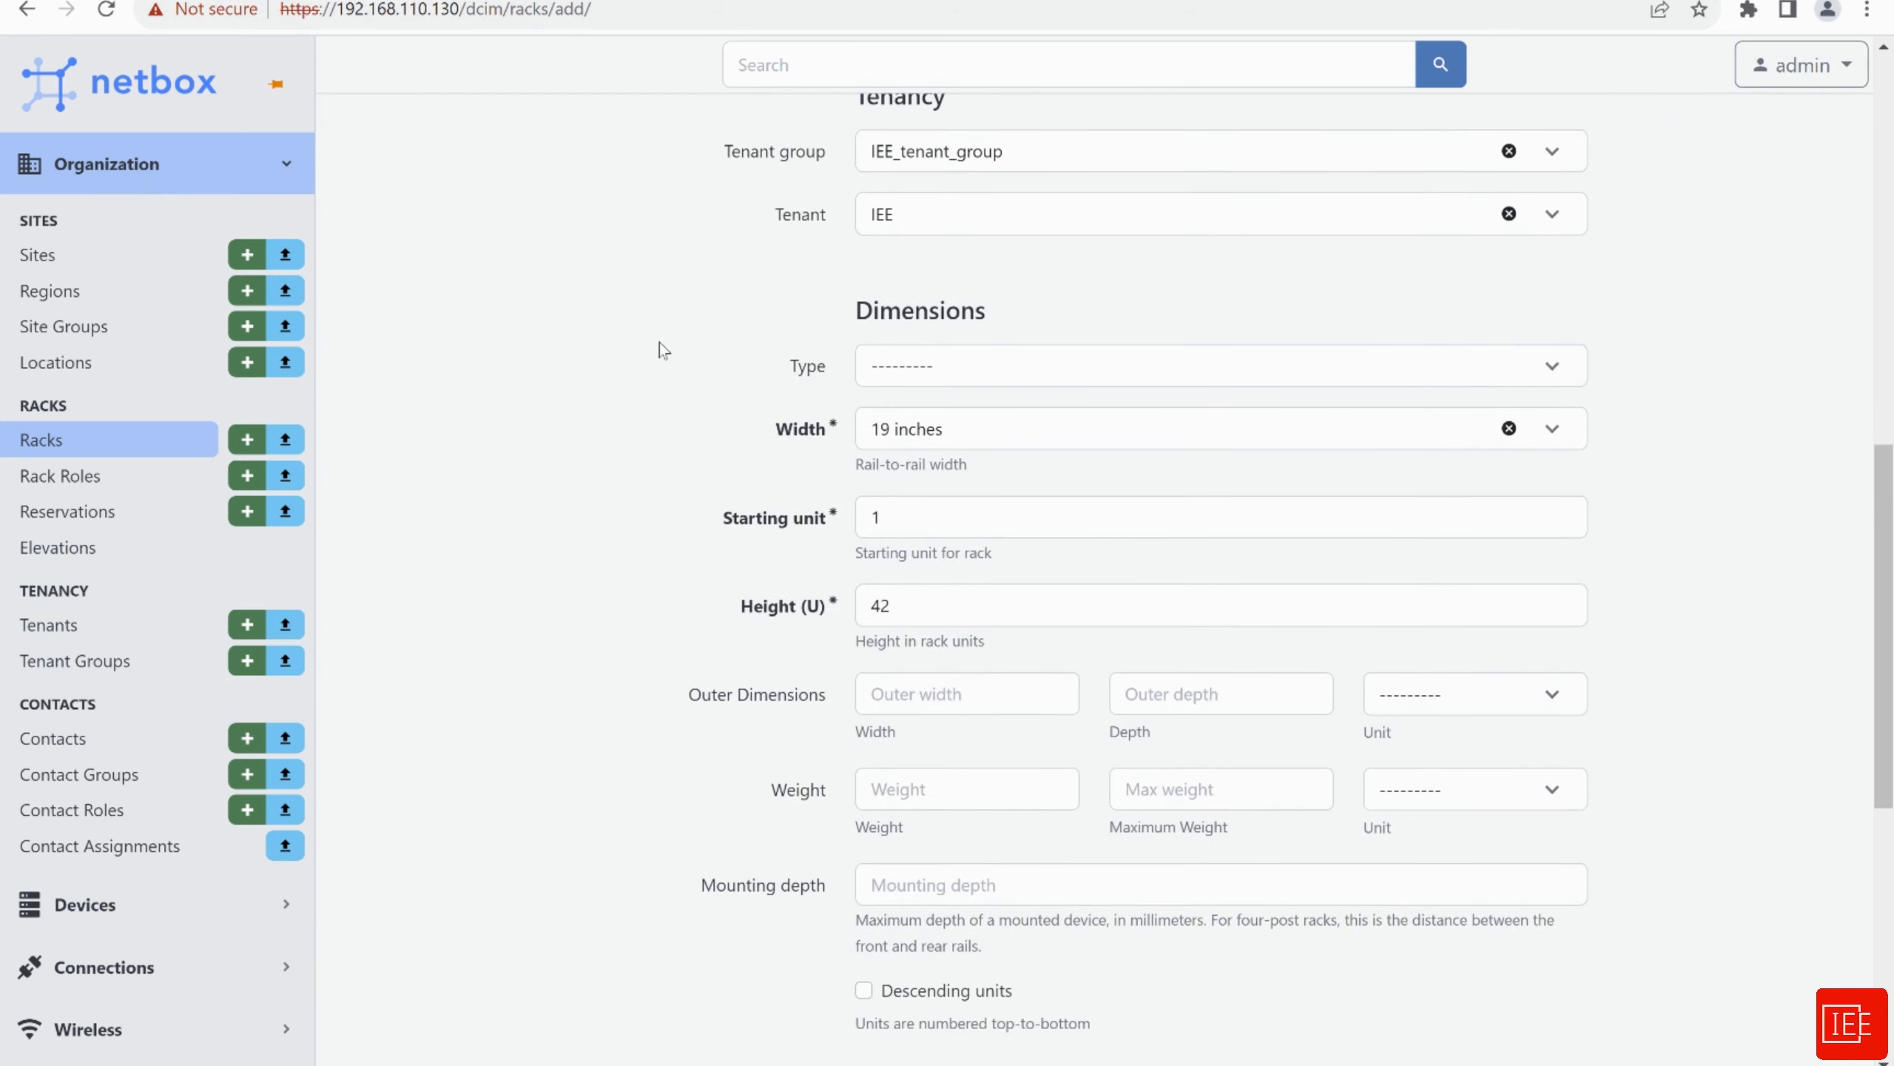
scroll(671, 350, "down", 2)
scroll(675, 384, "down", 2)
scroll(686, 411, "up", 2)
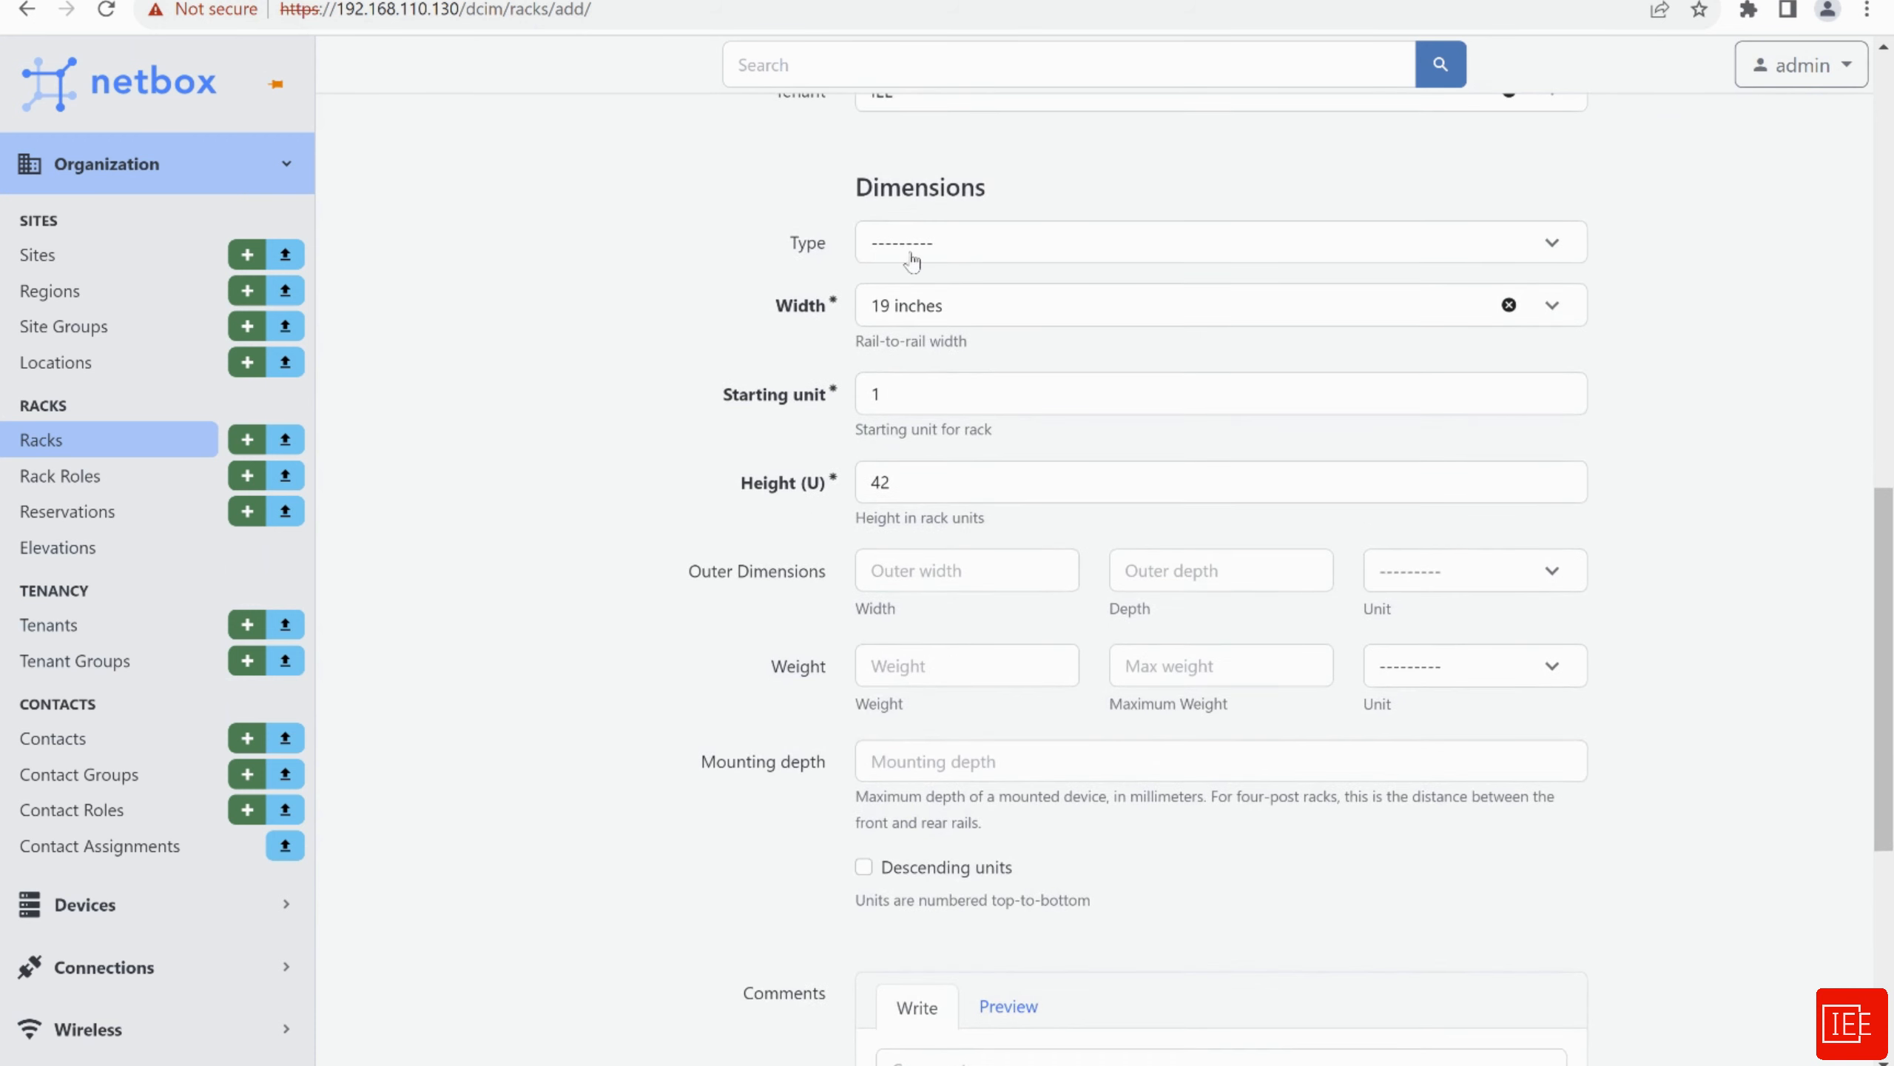
left_click(959, 248)
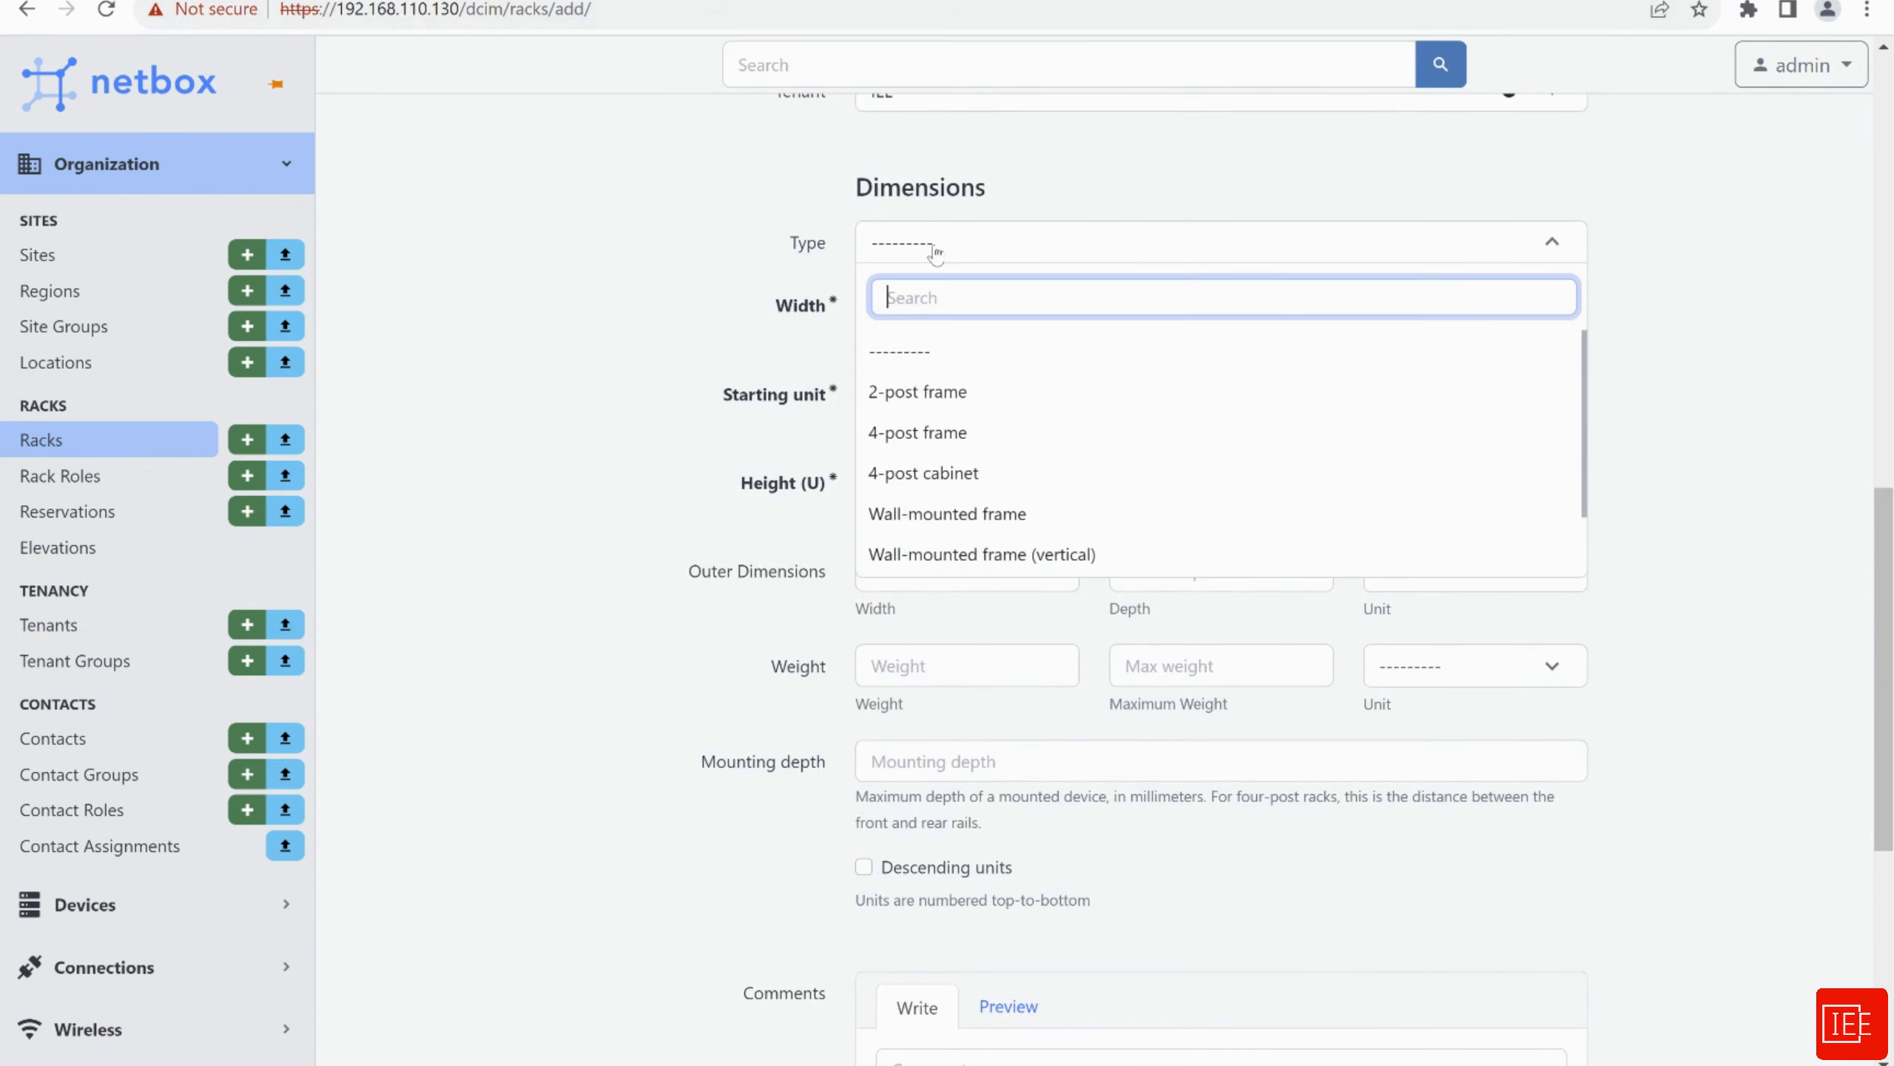
left_click(646, 311)
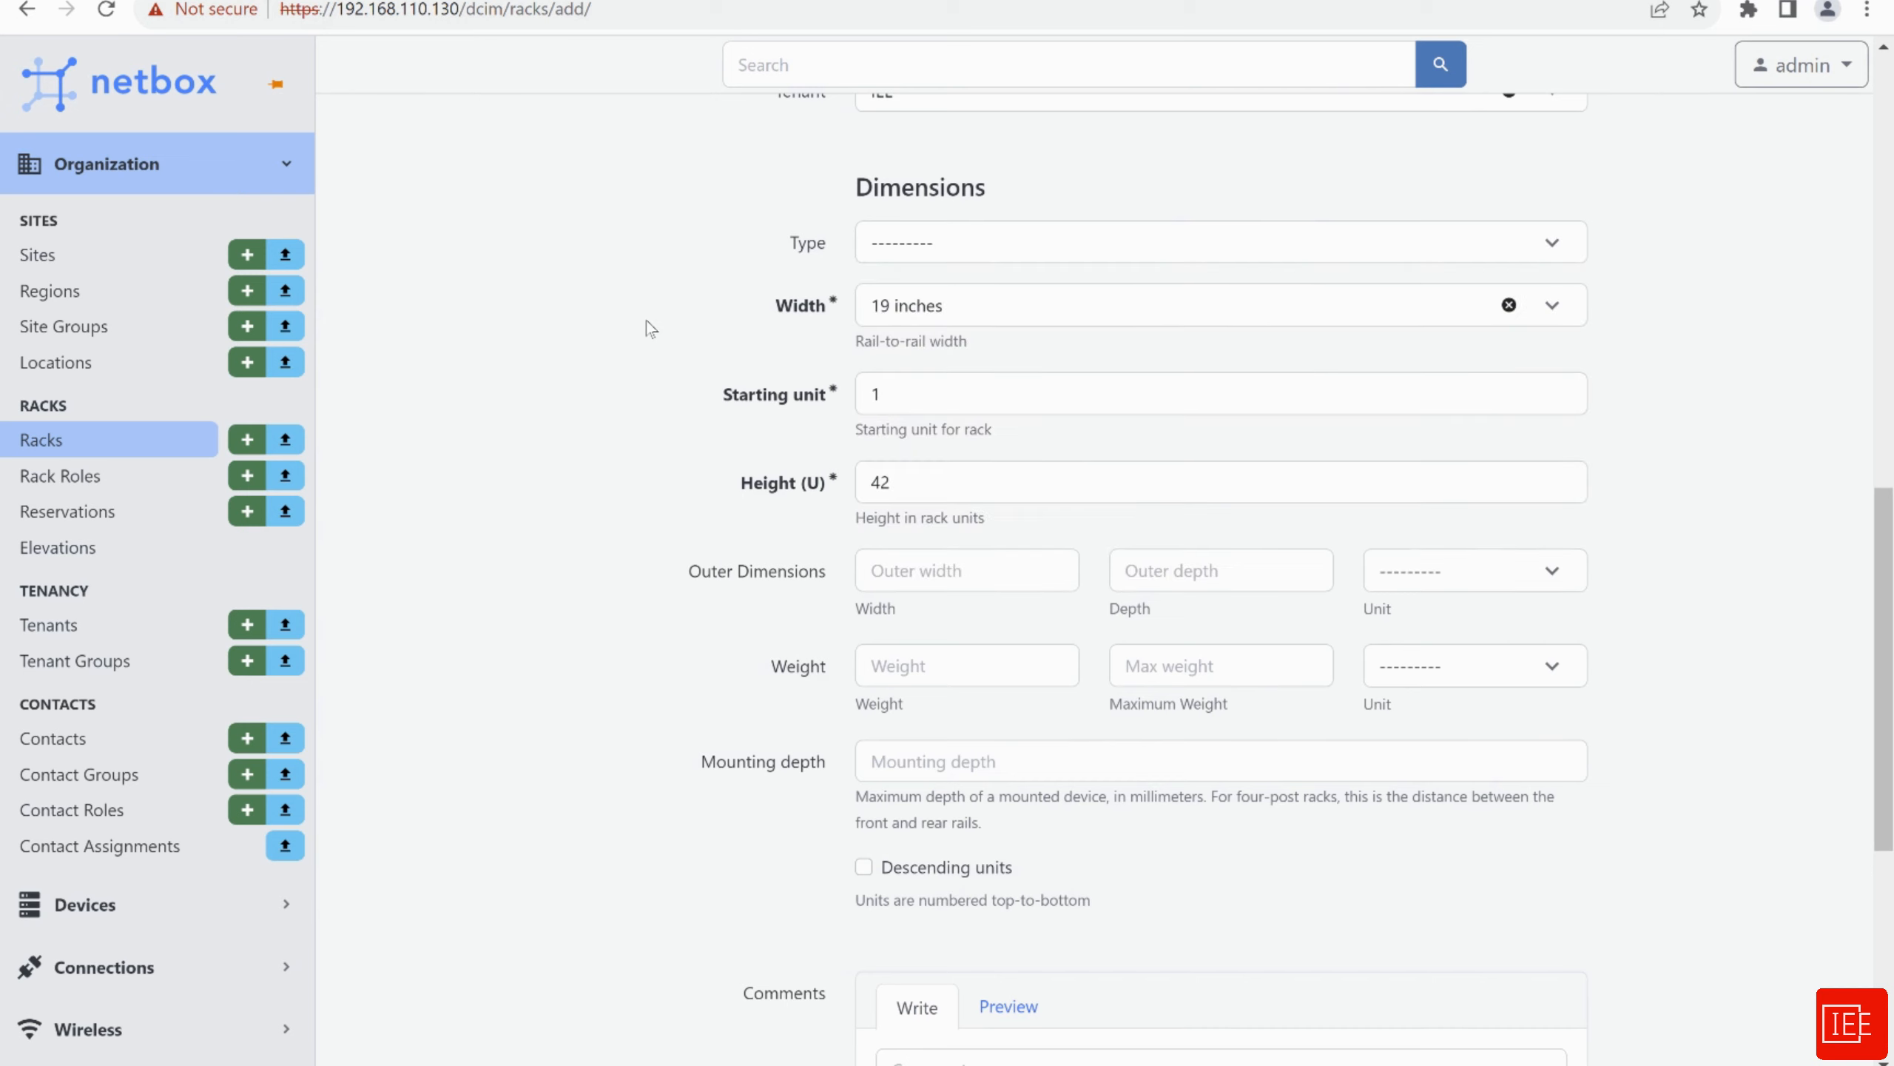
scroll(645, 321, "down", 3)
scroll(645, 320, "down", 4)
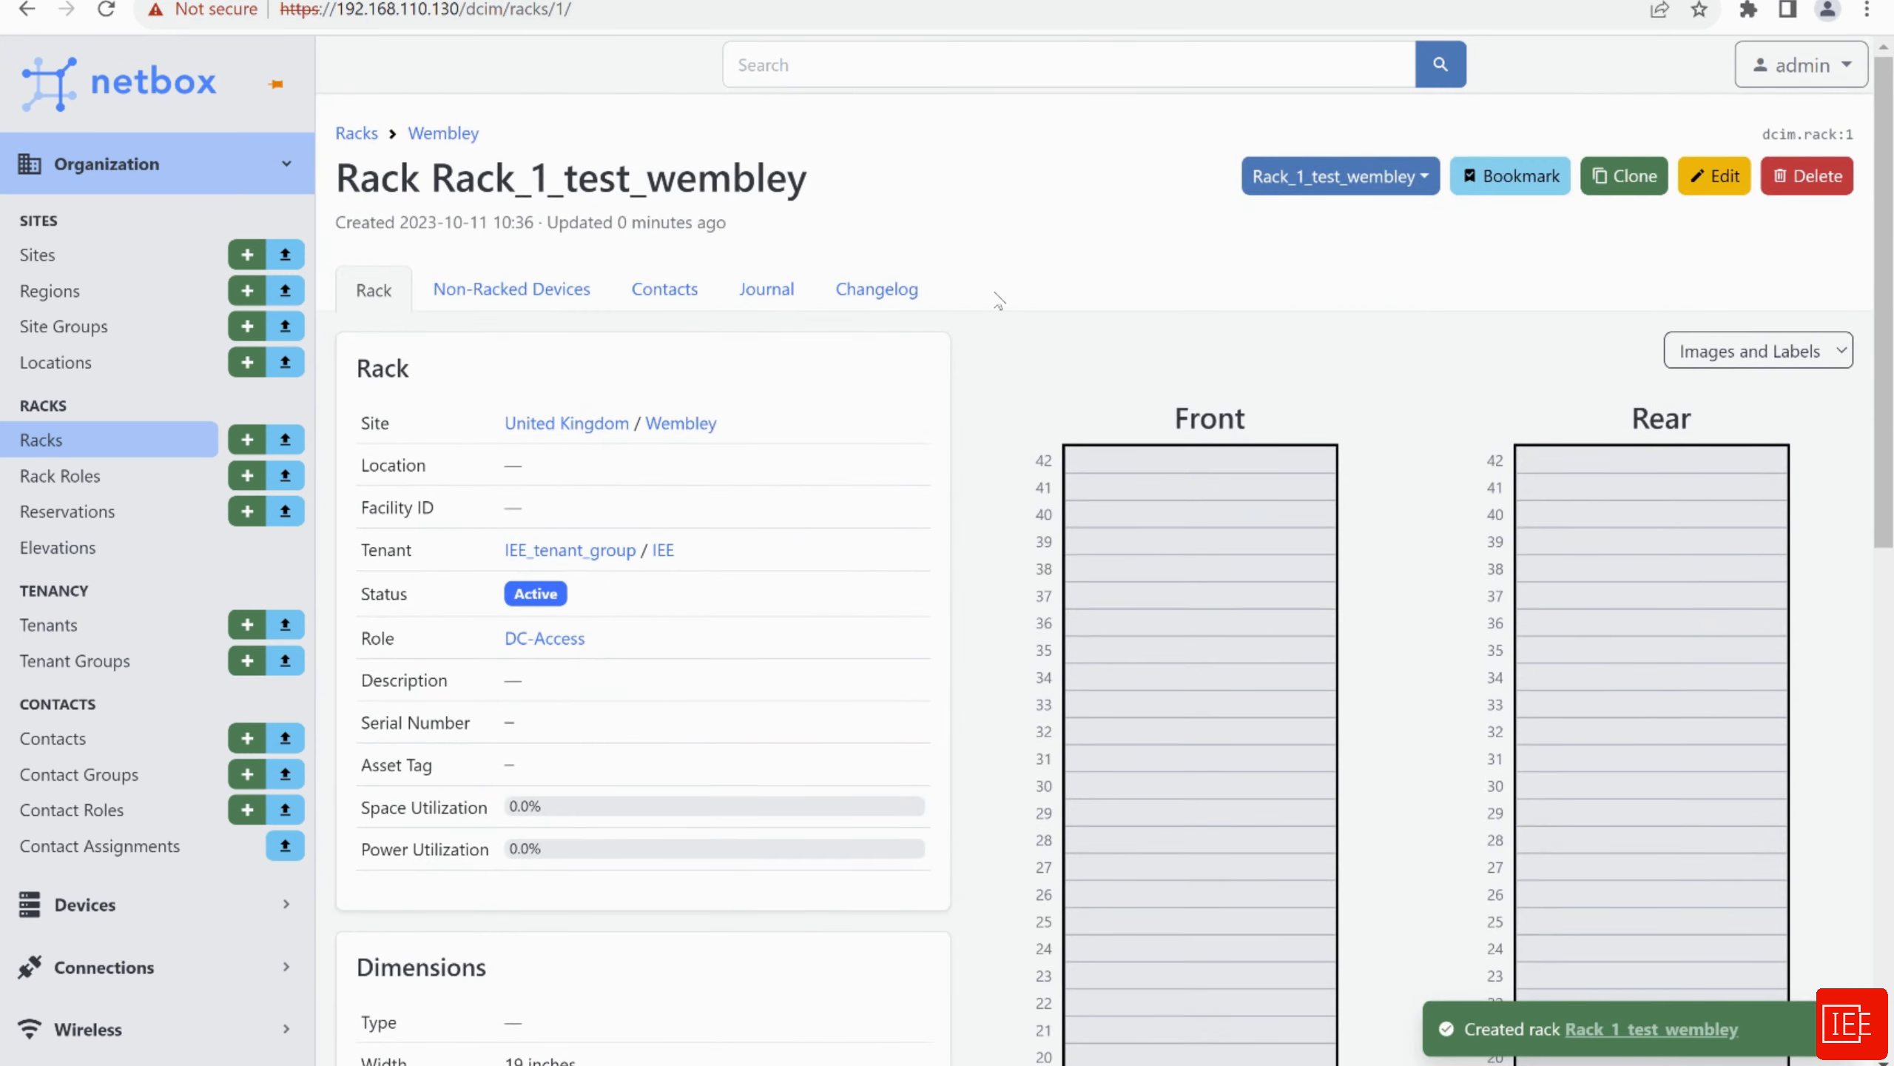
Expand the Devices navigation section and open the empty Manufacturers list
scroll(1074, 359, "down", 1)
scroll(1000, 525, "up", 1)
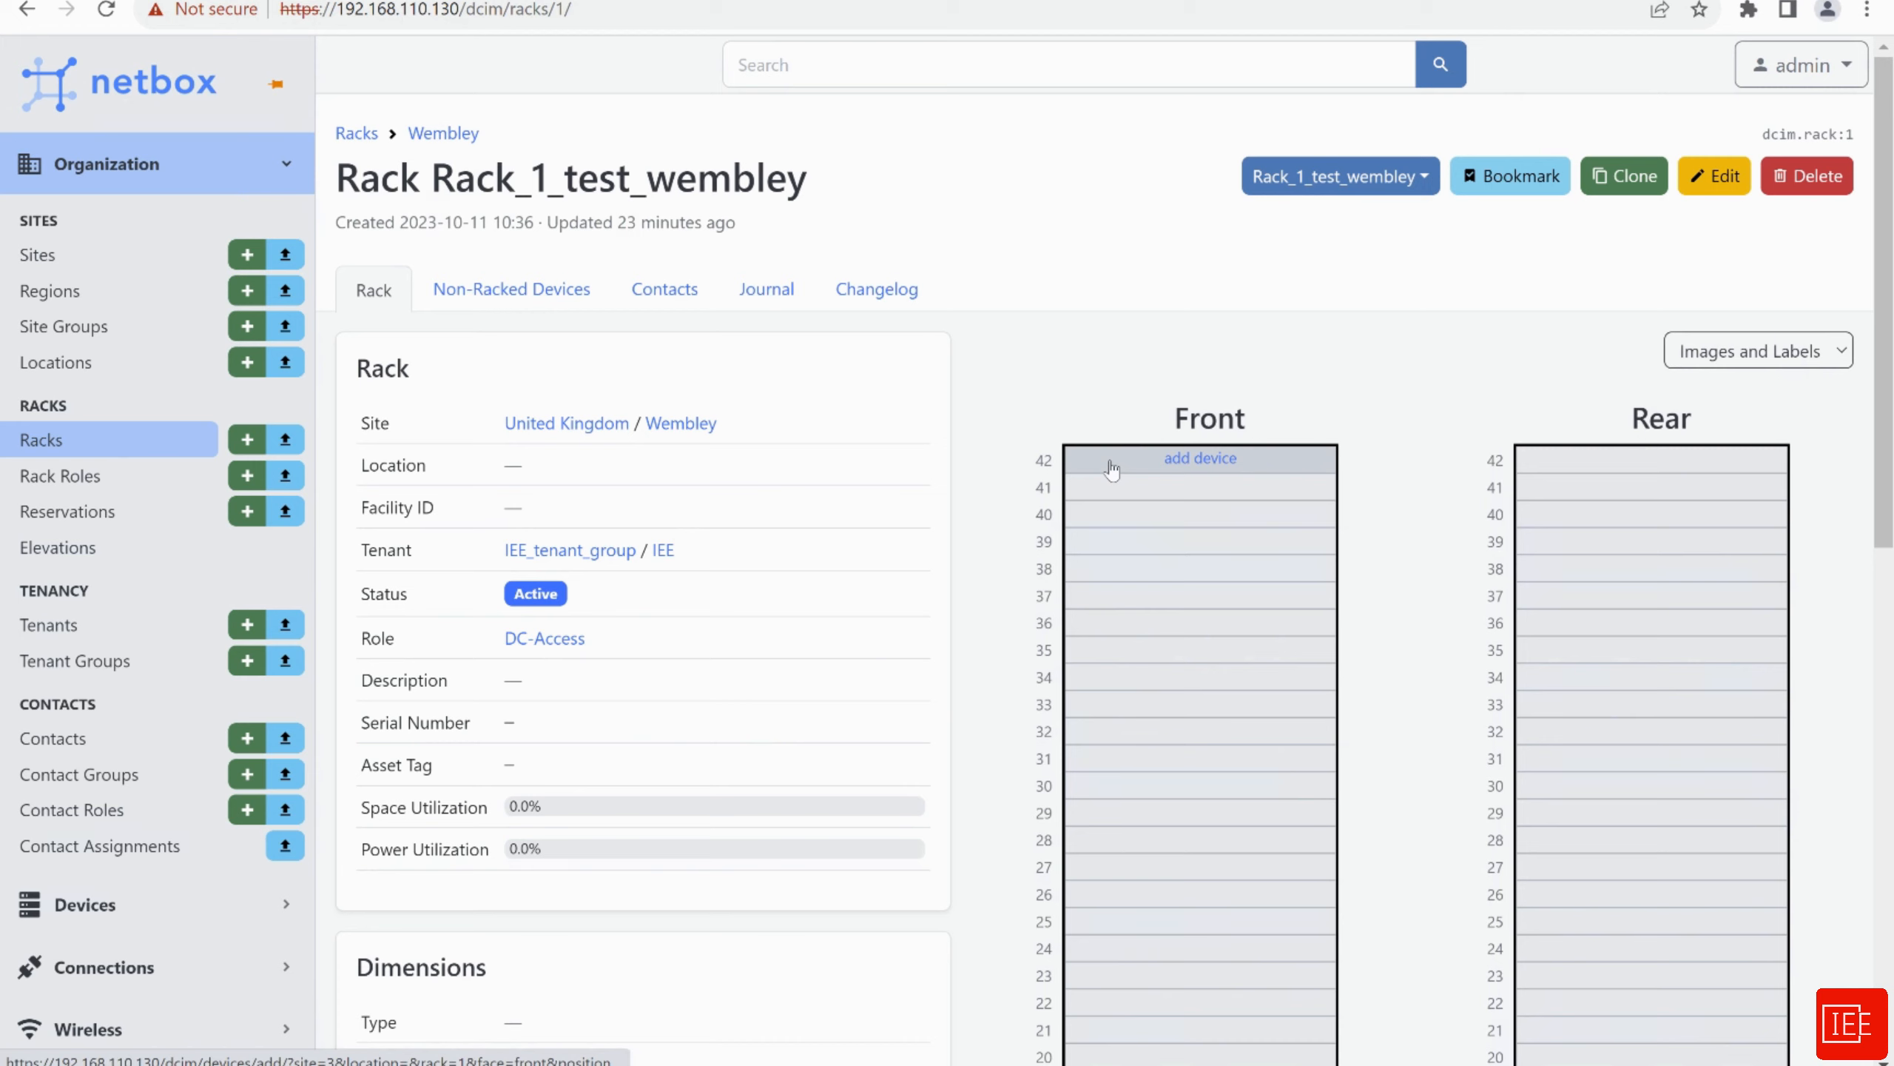
left_click(106, 912)
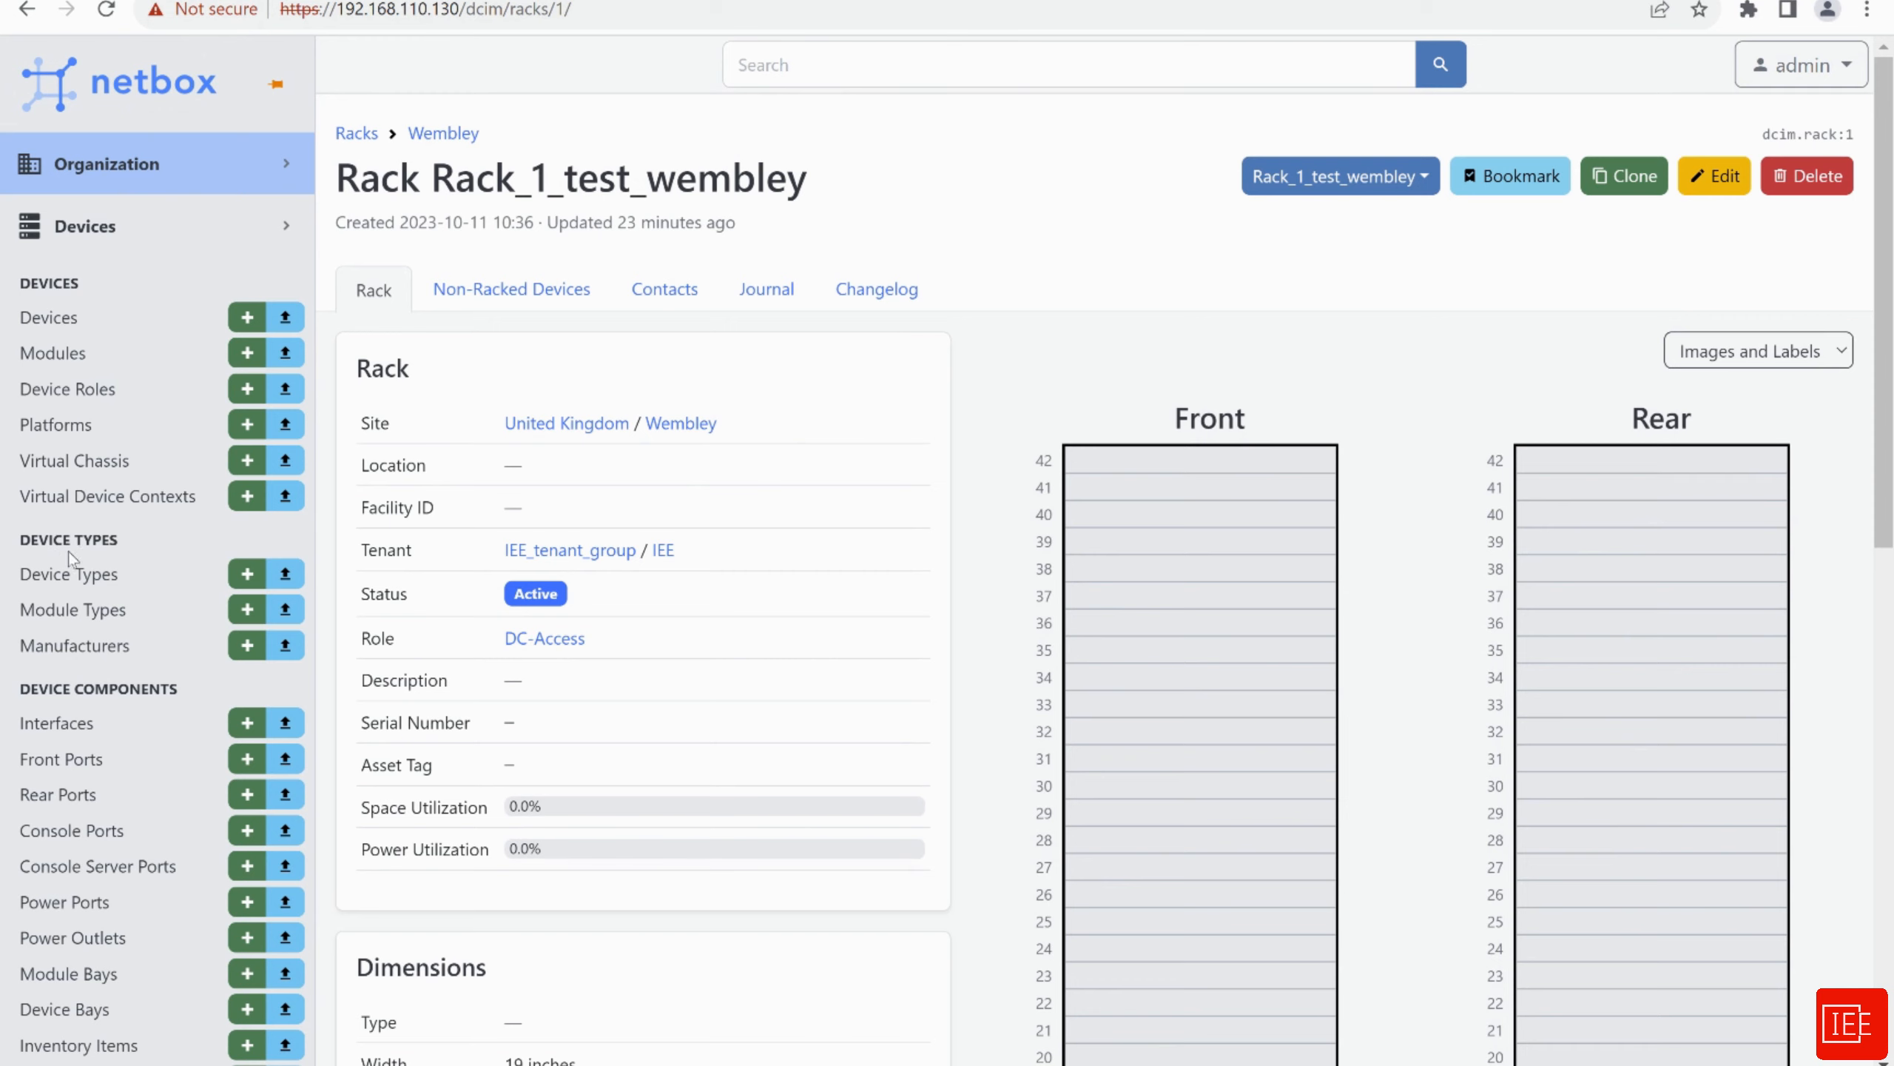
left_click(87, 658)
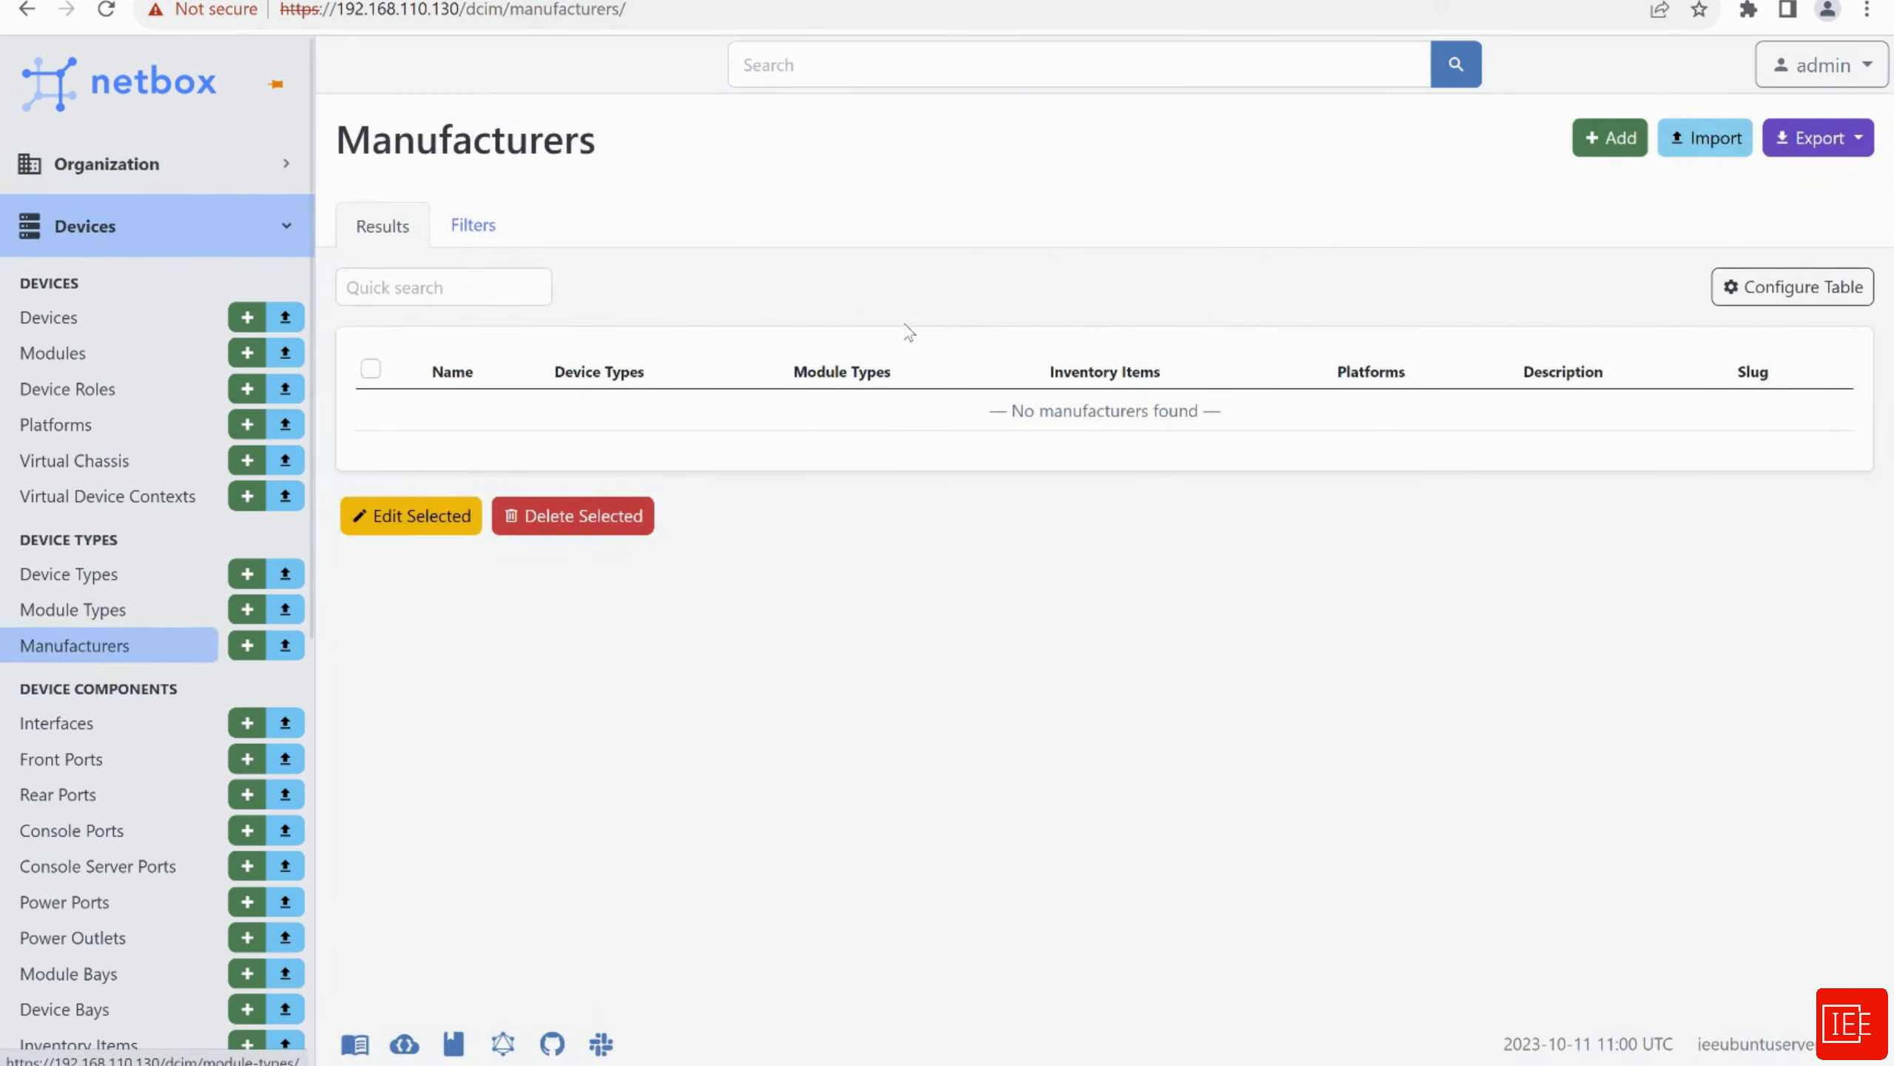
Add manufacturers Cisco and Fortinet with slugs cisco and fortinet
left_click(1581, 149)
left_click(980, 397)
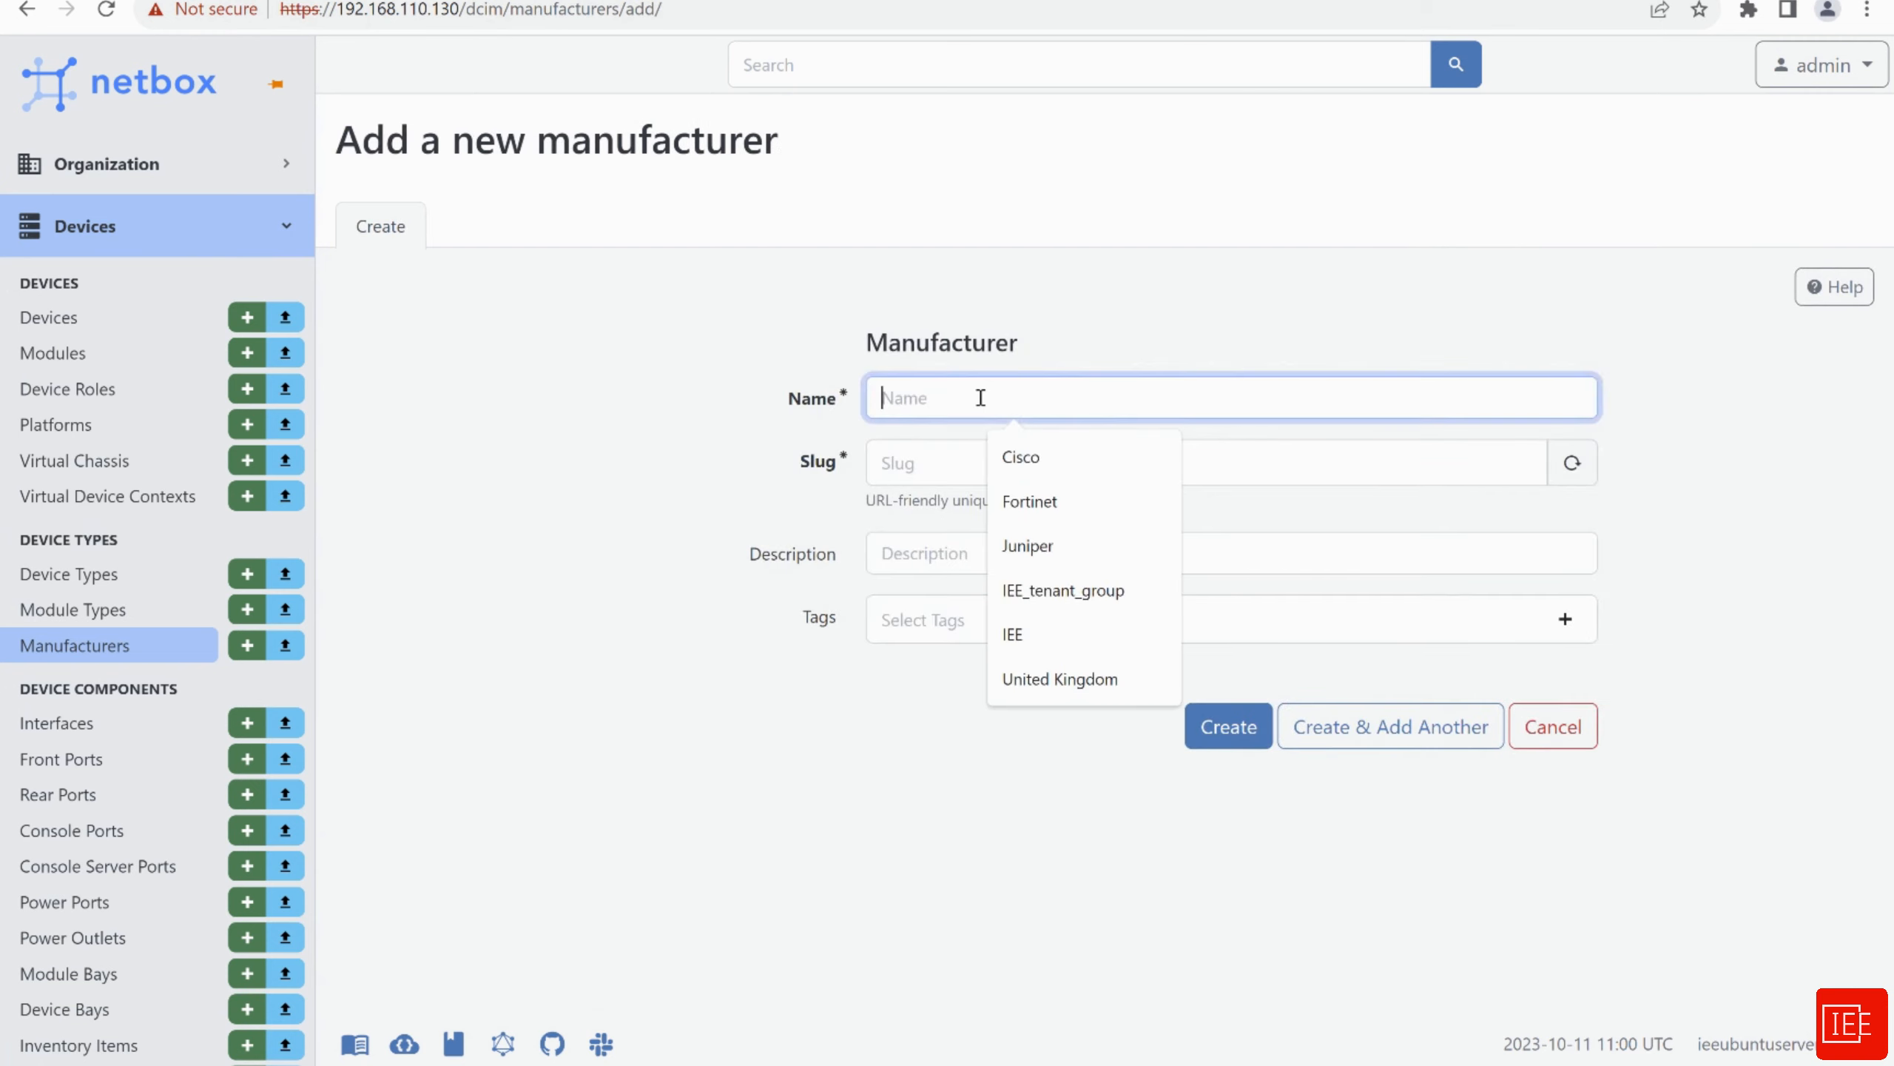
type("c")
key("Down")
key("Return")
left_click(915, 465)
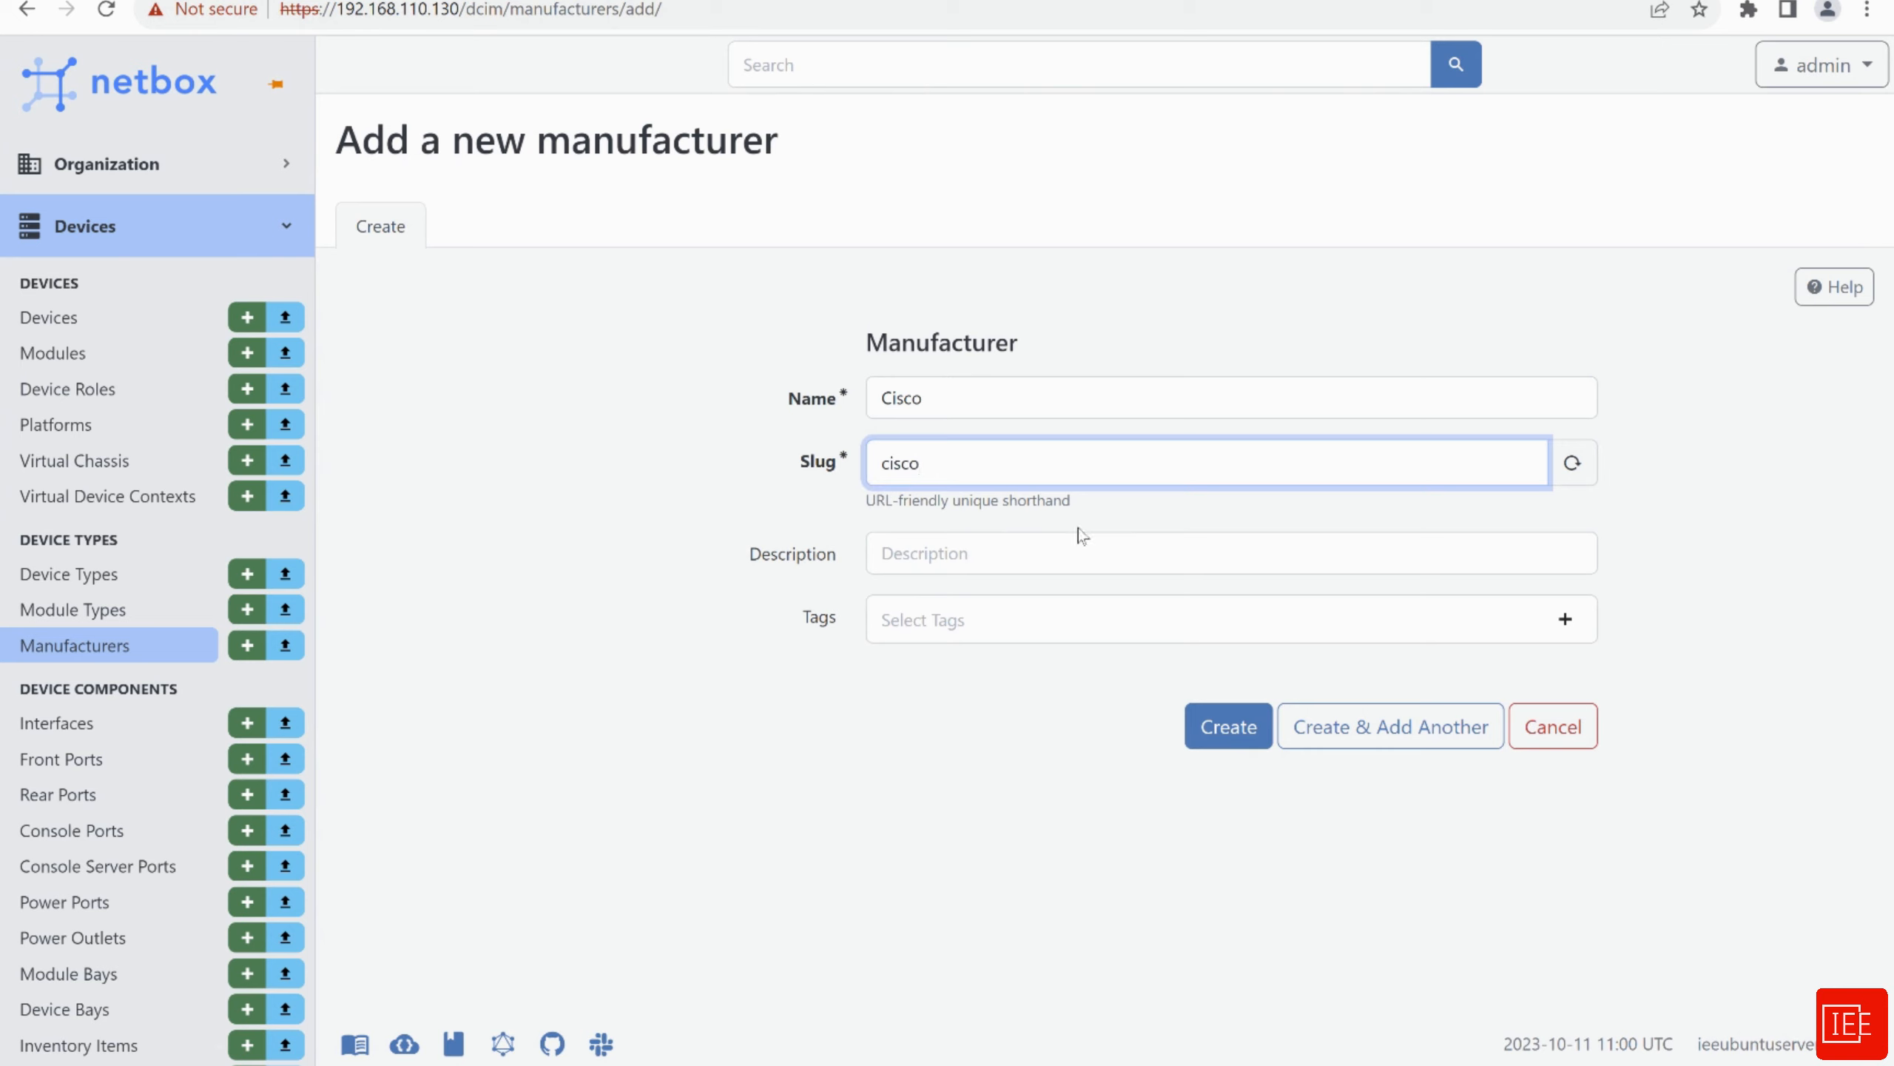
left_click(1347, 746)
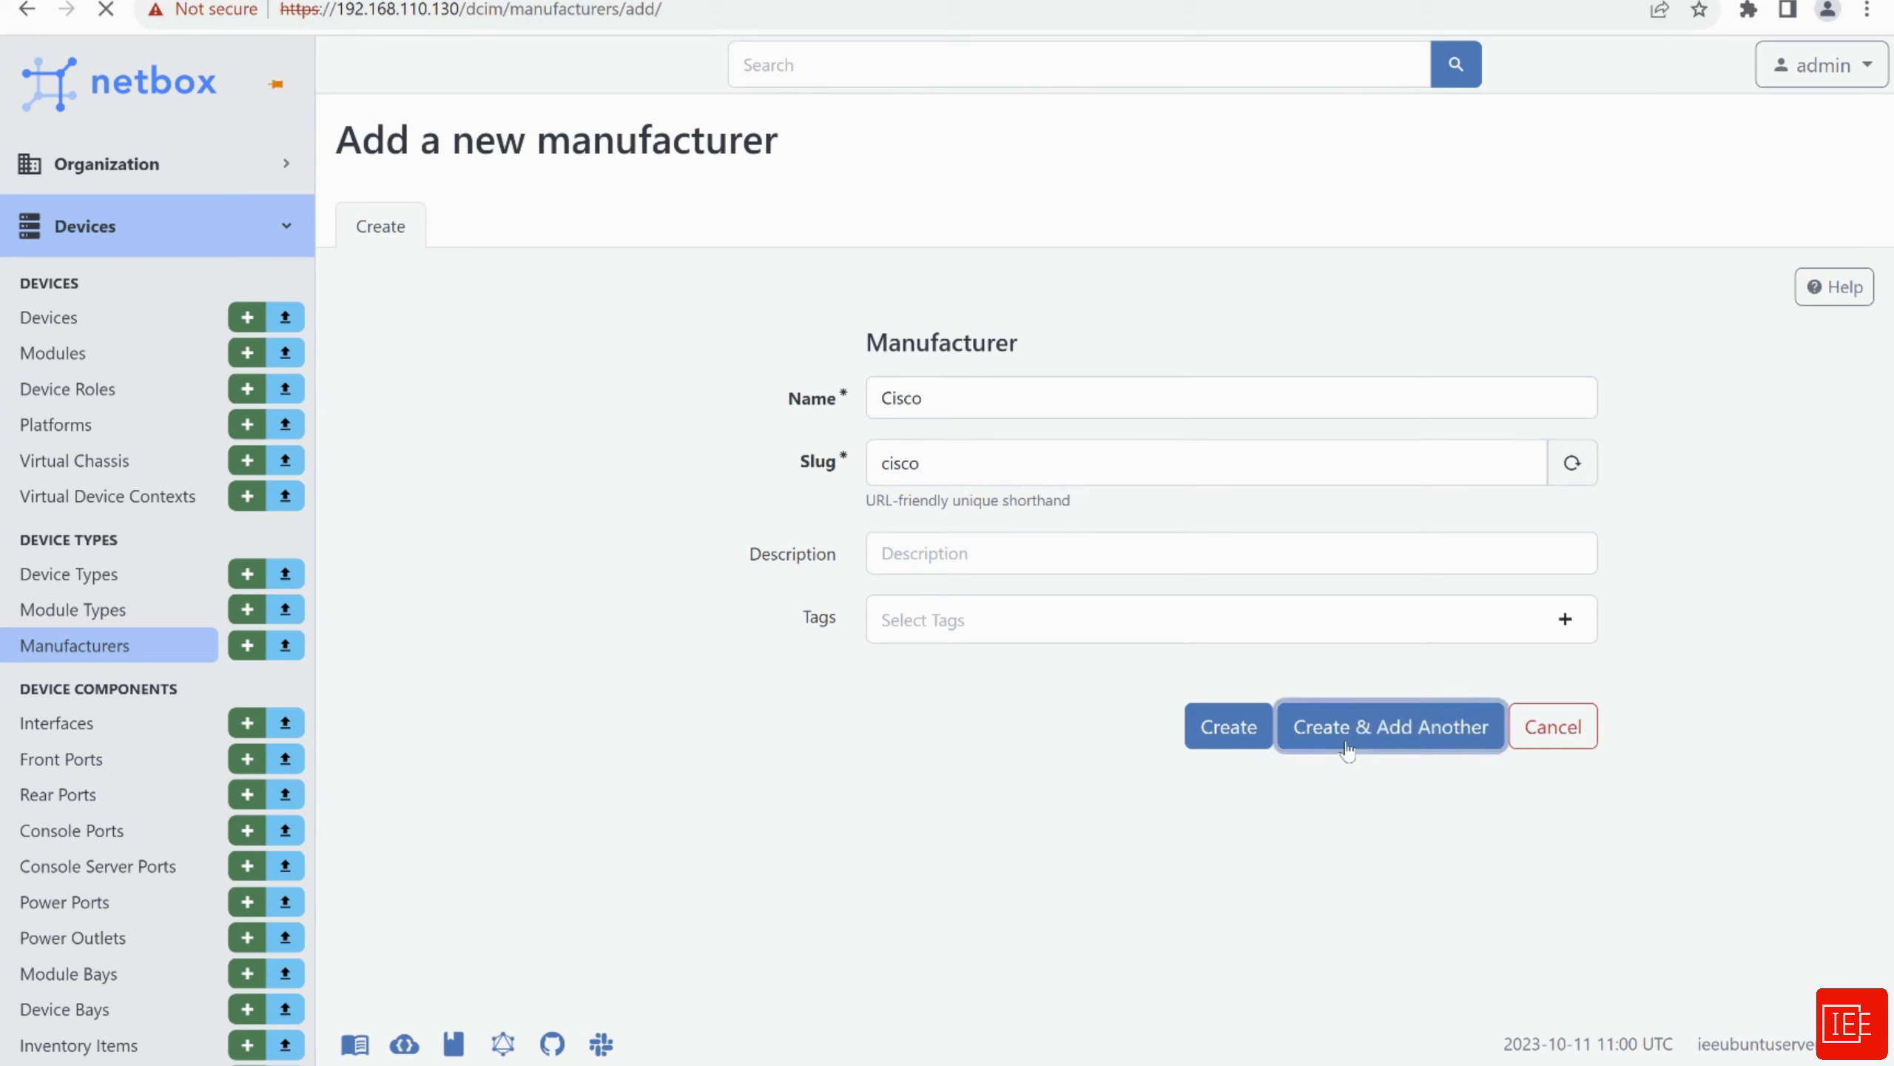
left_click(990, 397)
type("Fortinet")
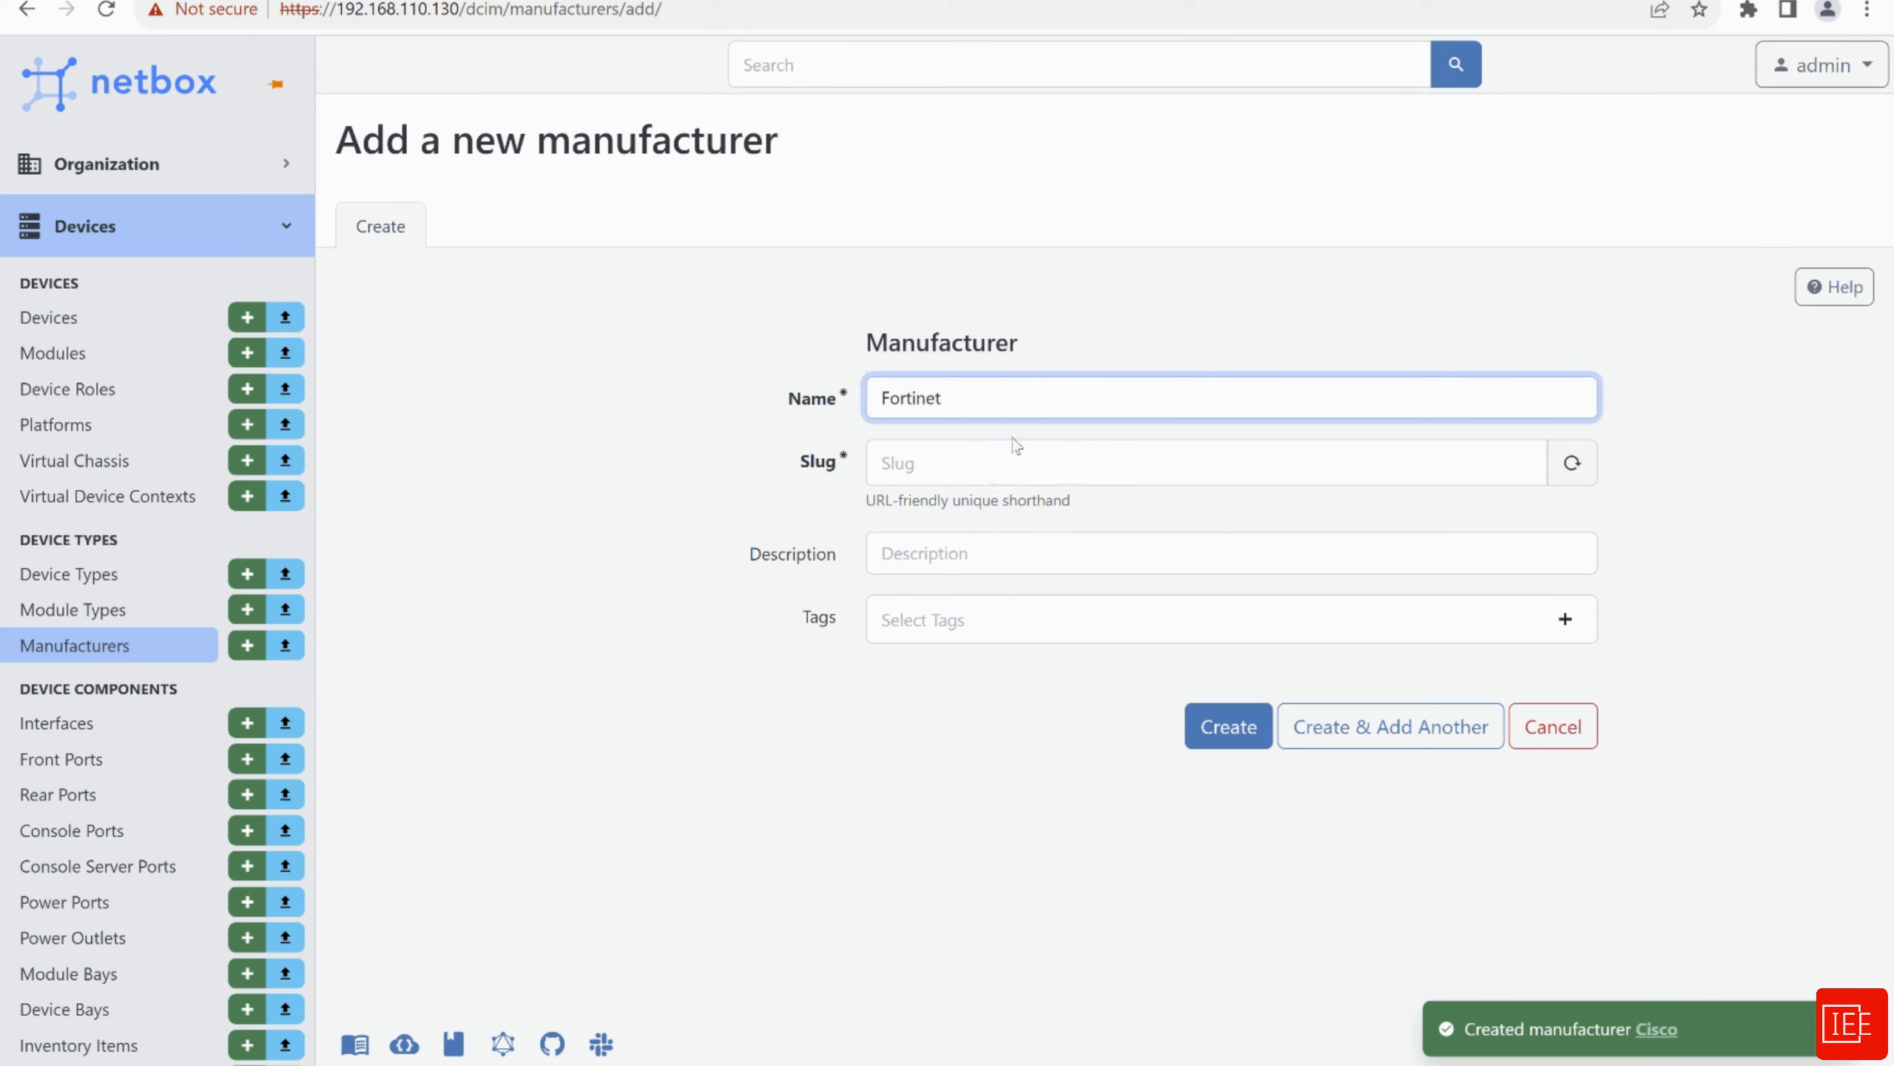
left_click(1030, 461)
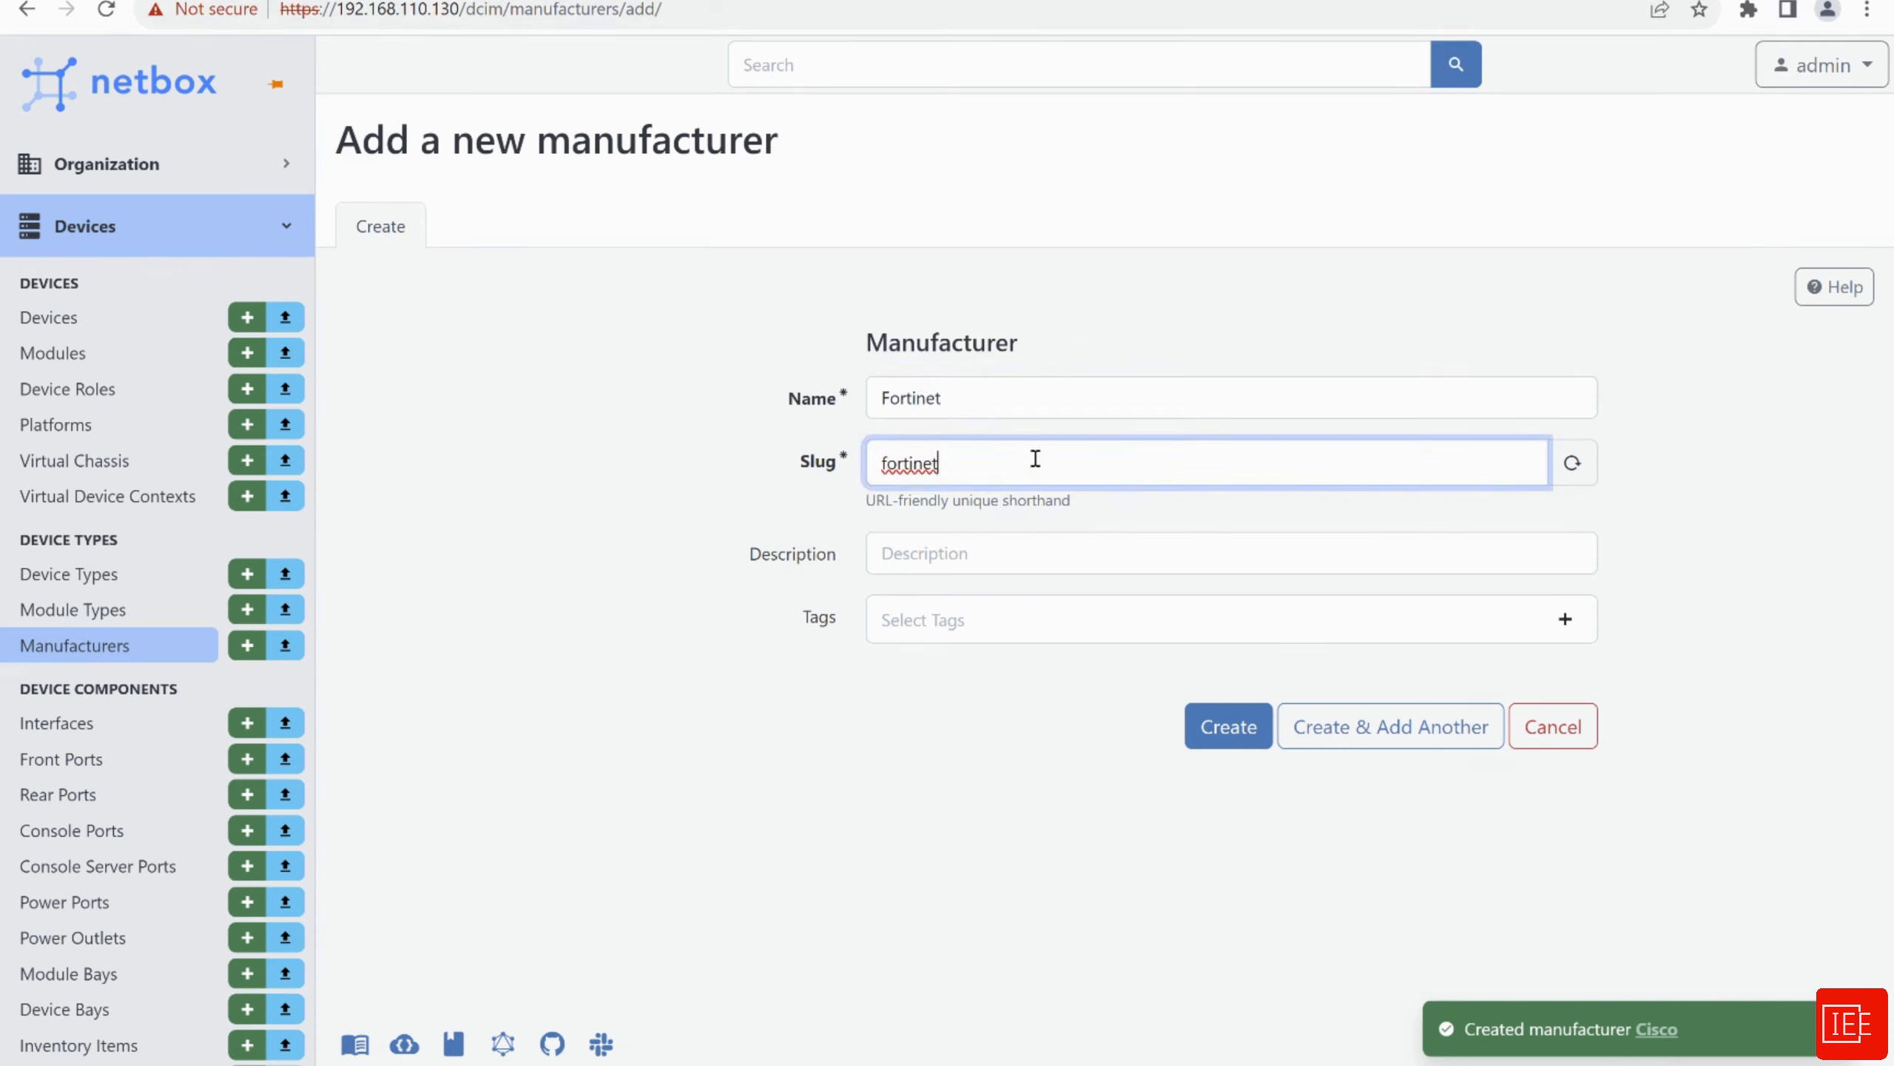
left_click(1327, 726)
Add manufacturer Juniper with slug juniper, then go to the Device Types list
left_click(937, 397)
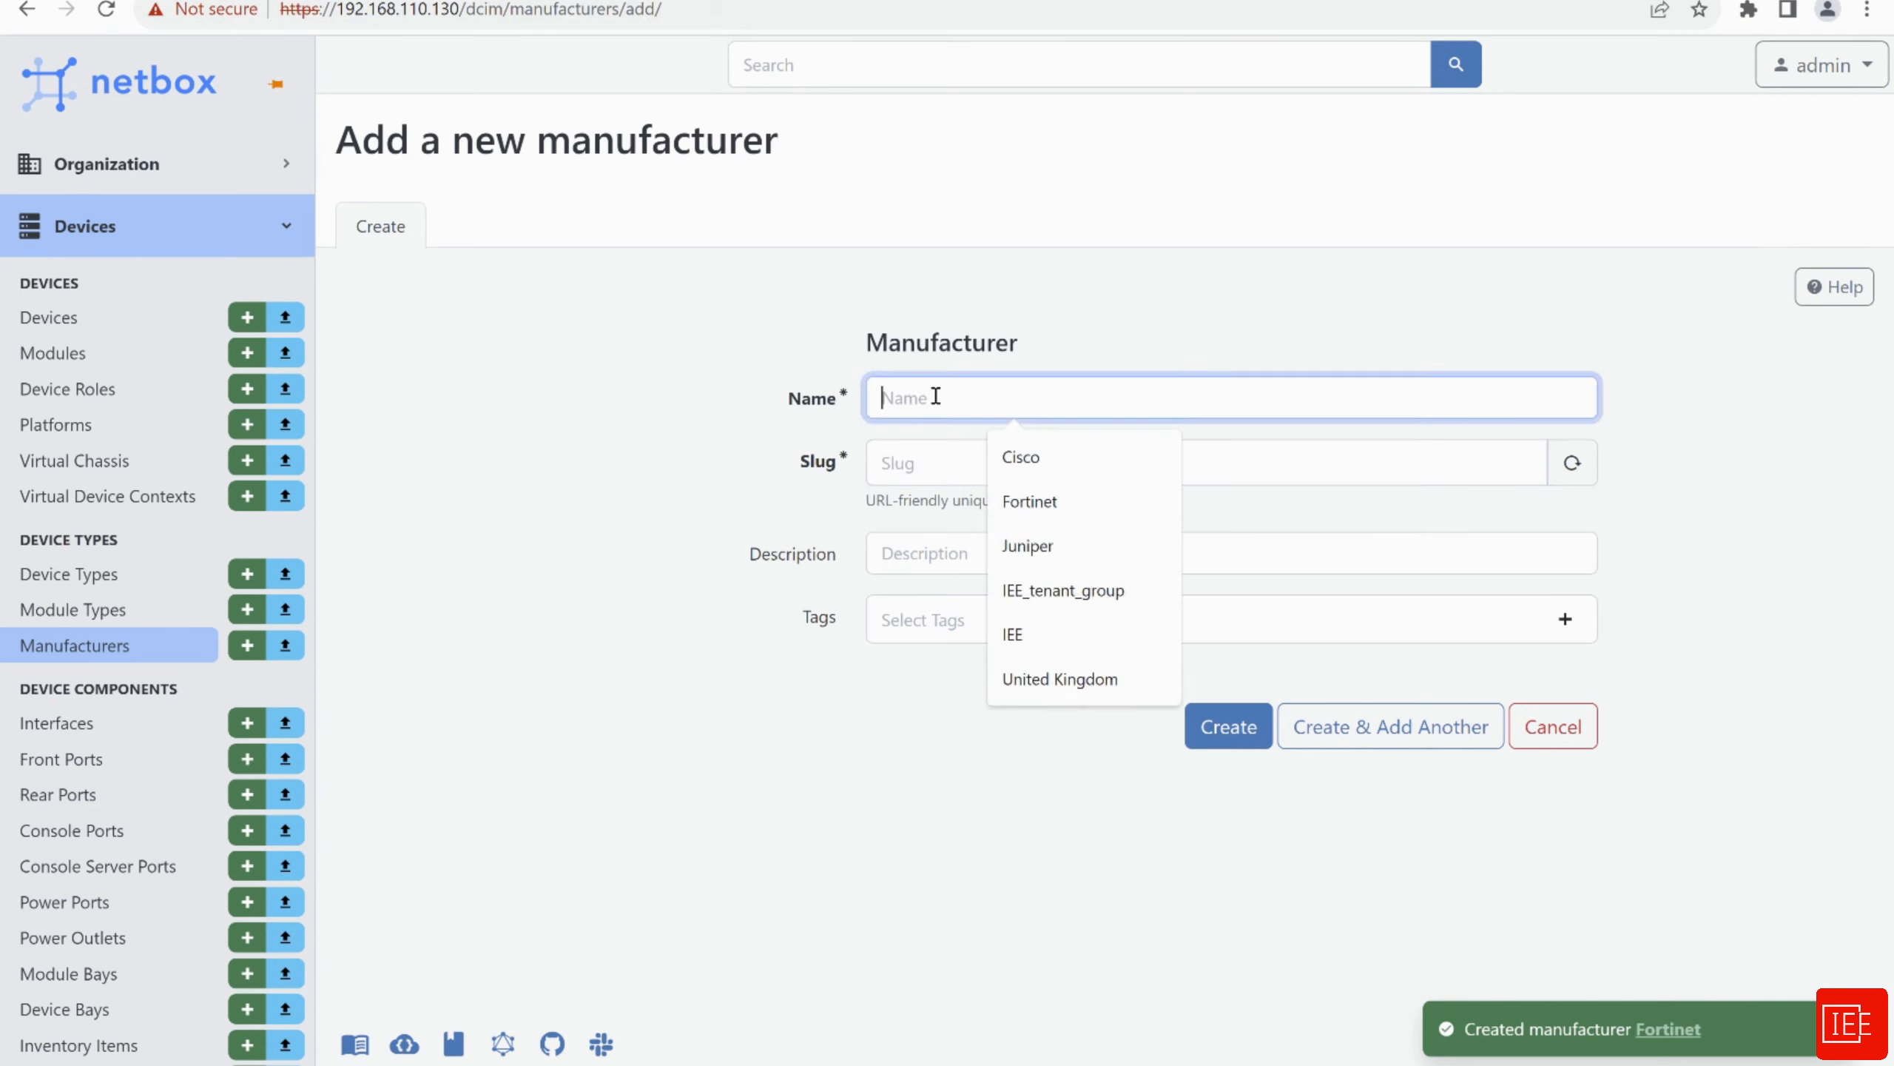
type("Junp")
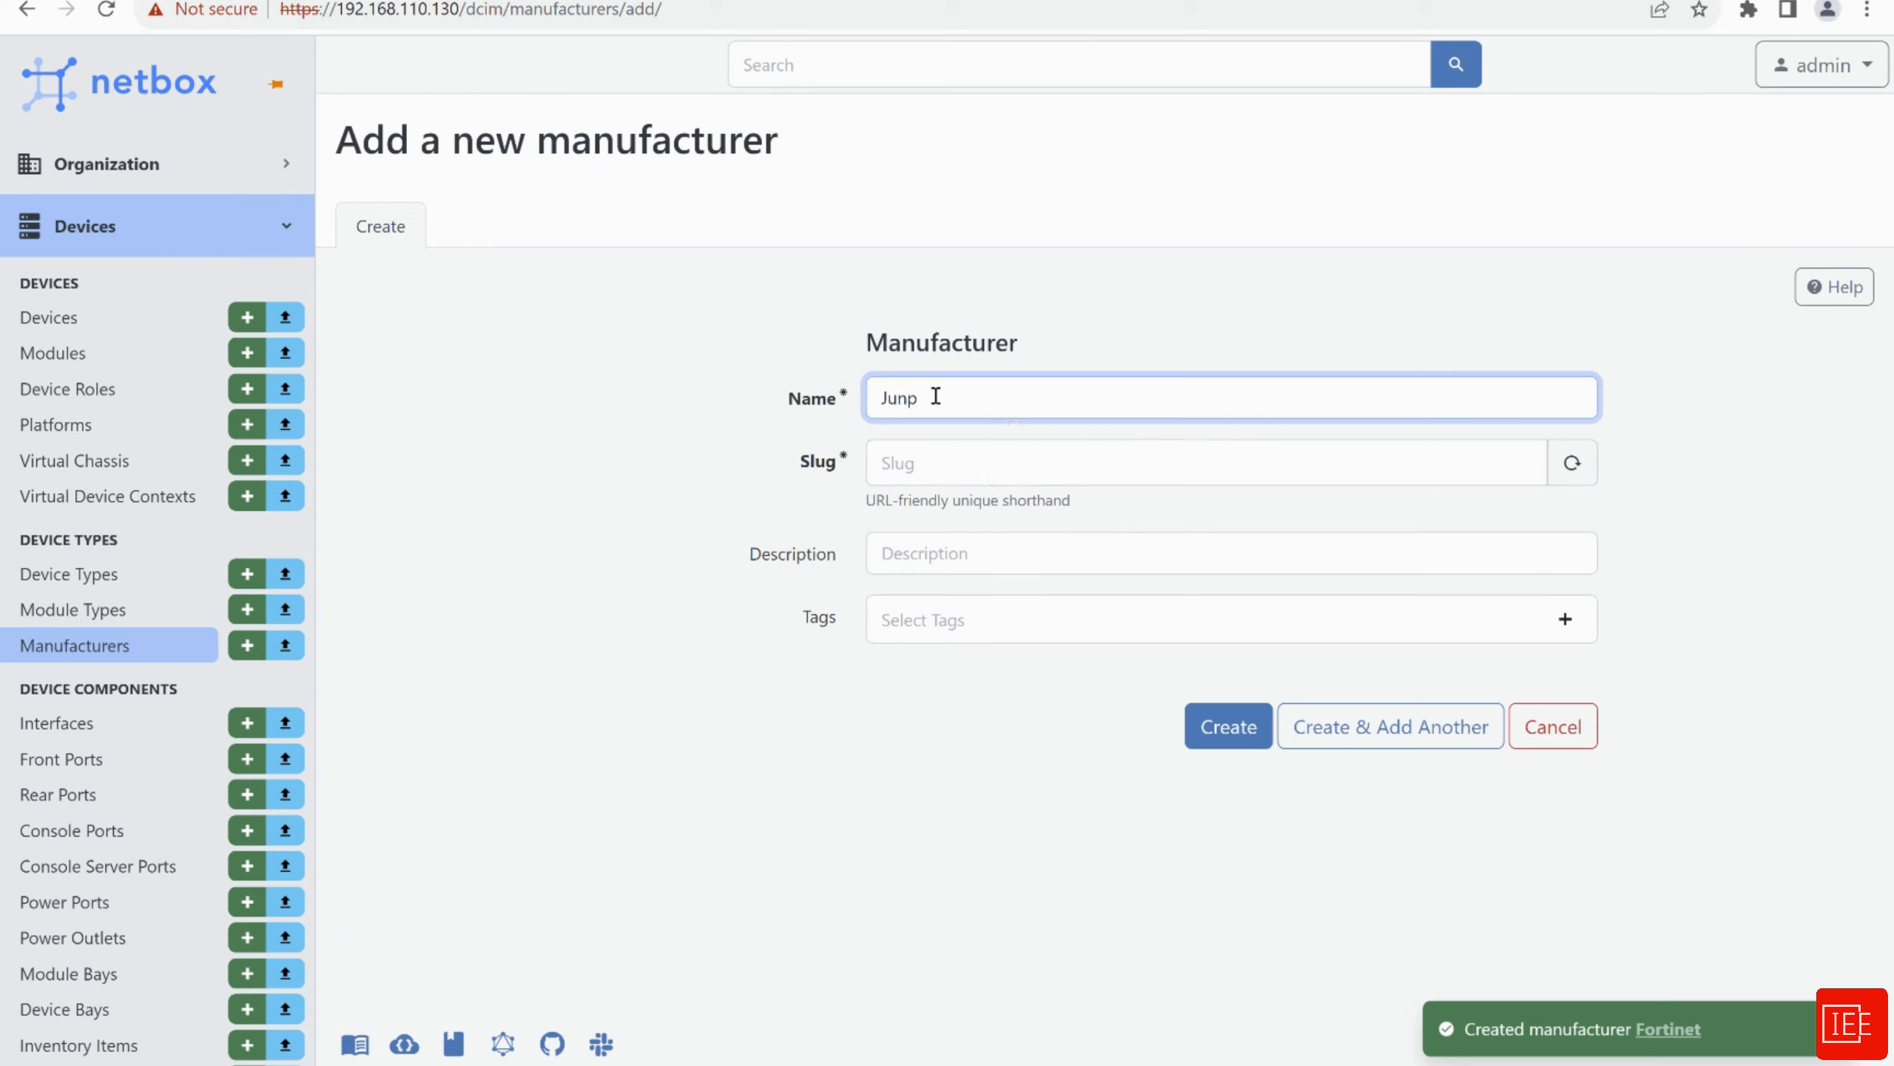
key("BackSpace")
type("i")
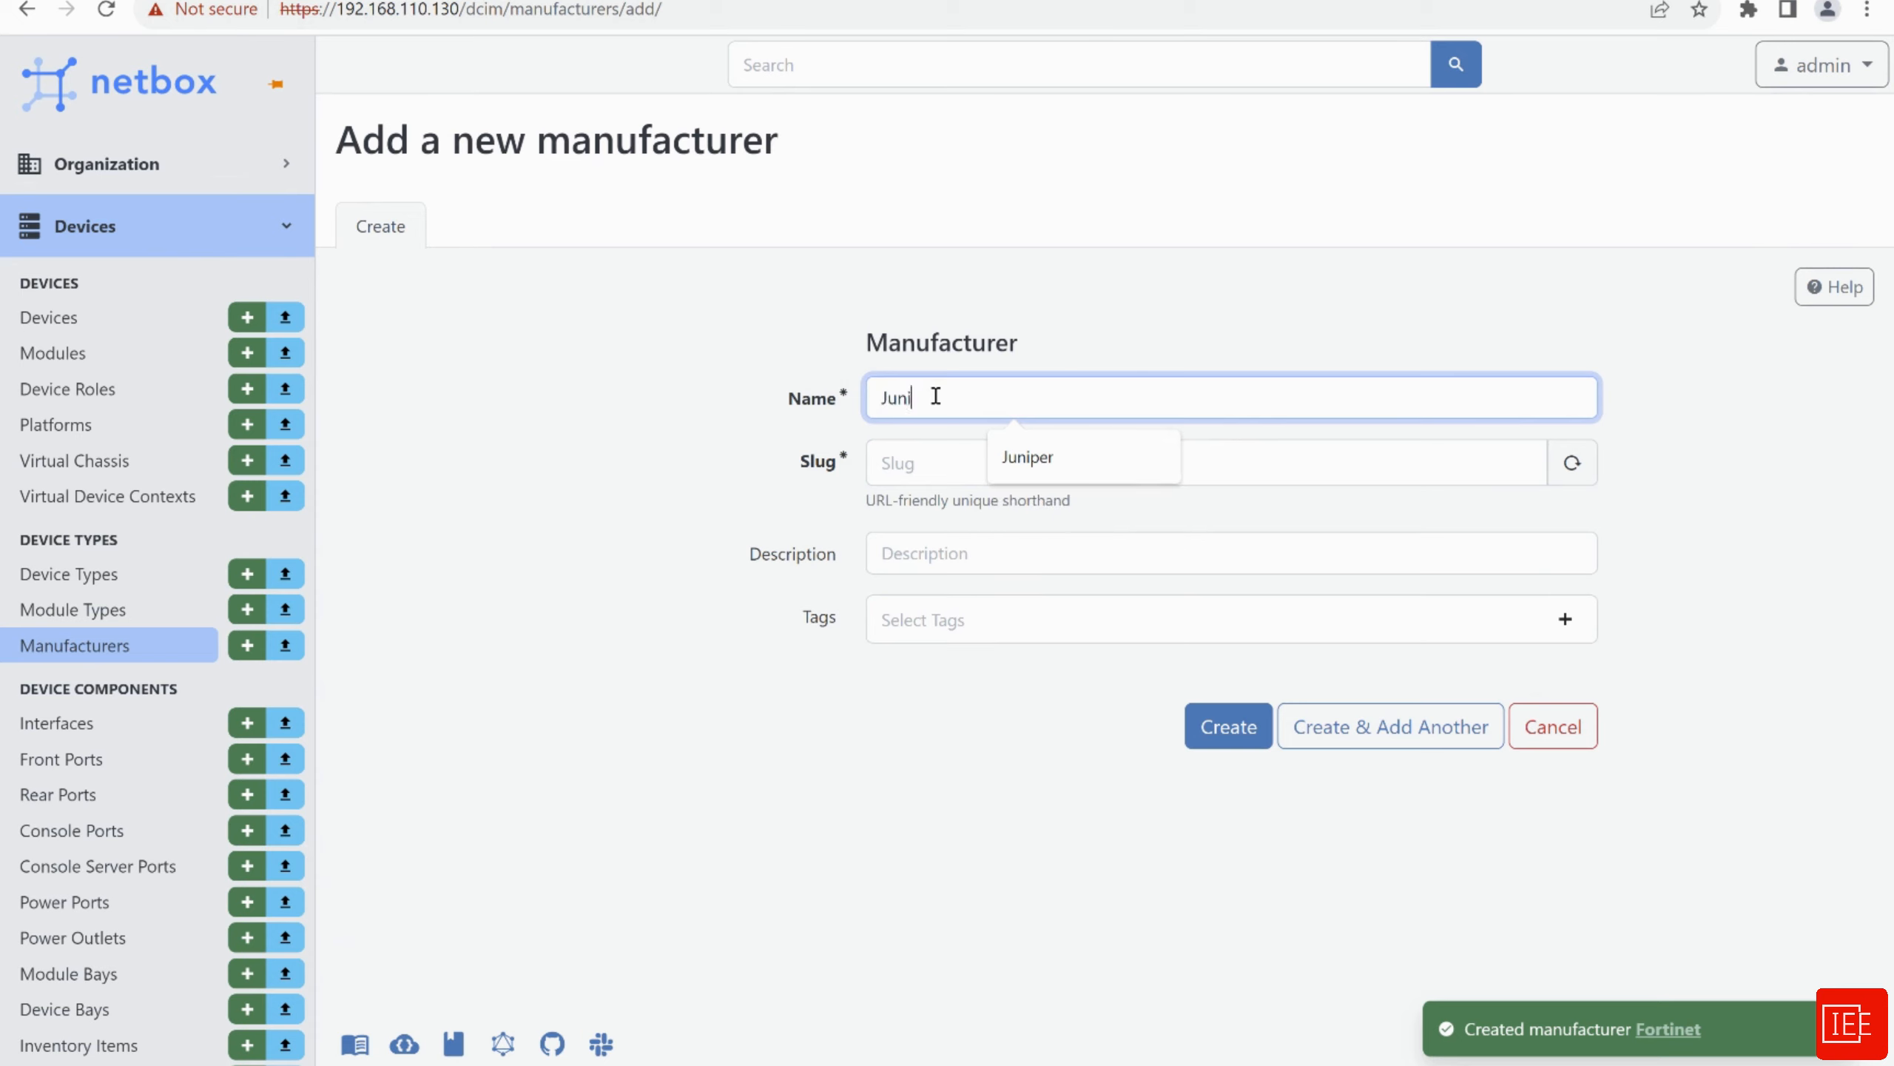
type("per")
key("Tab")
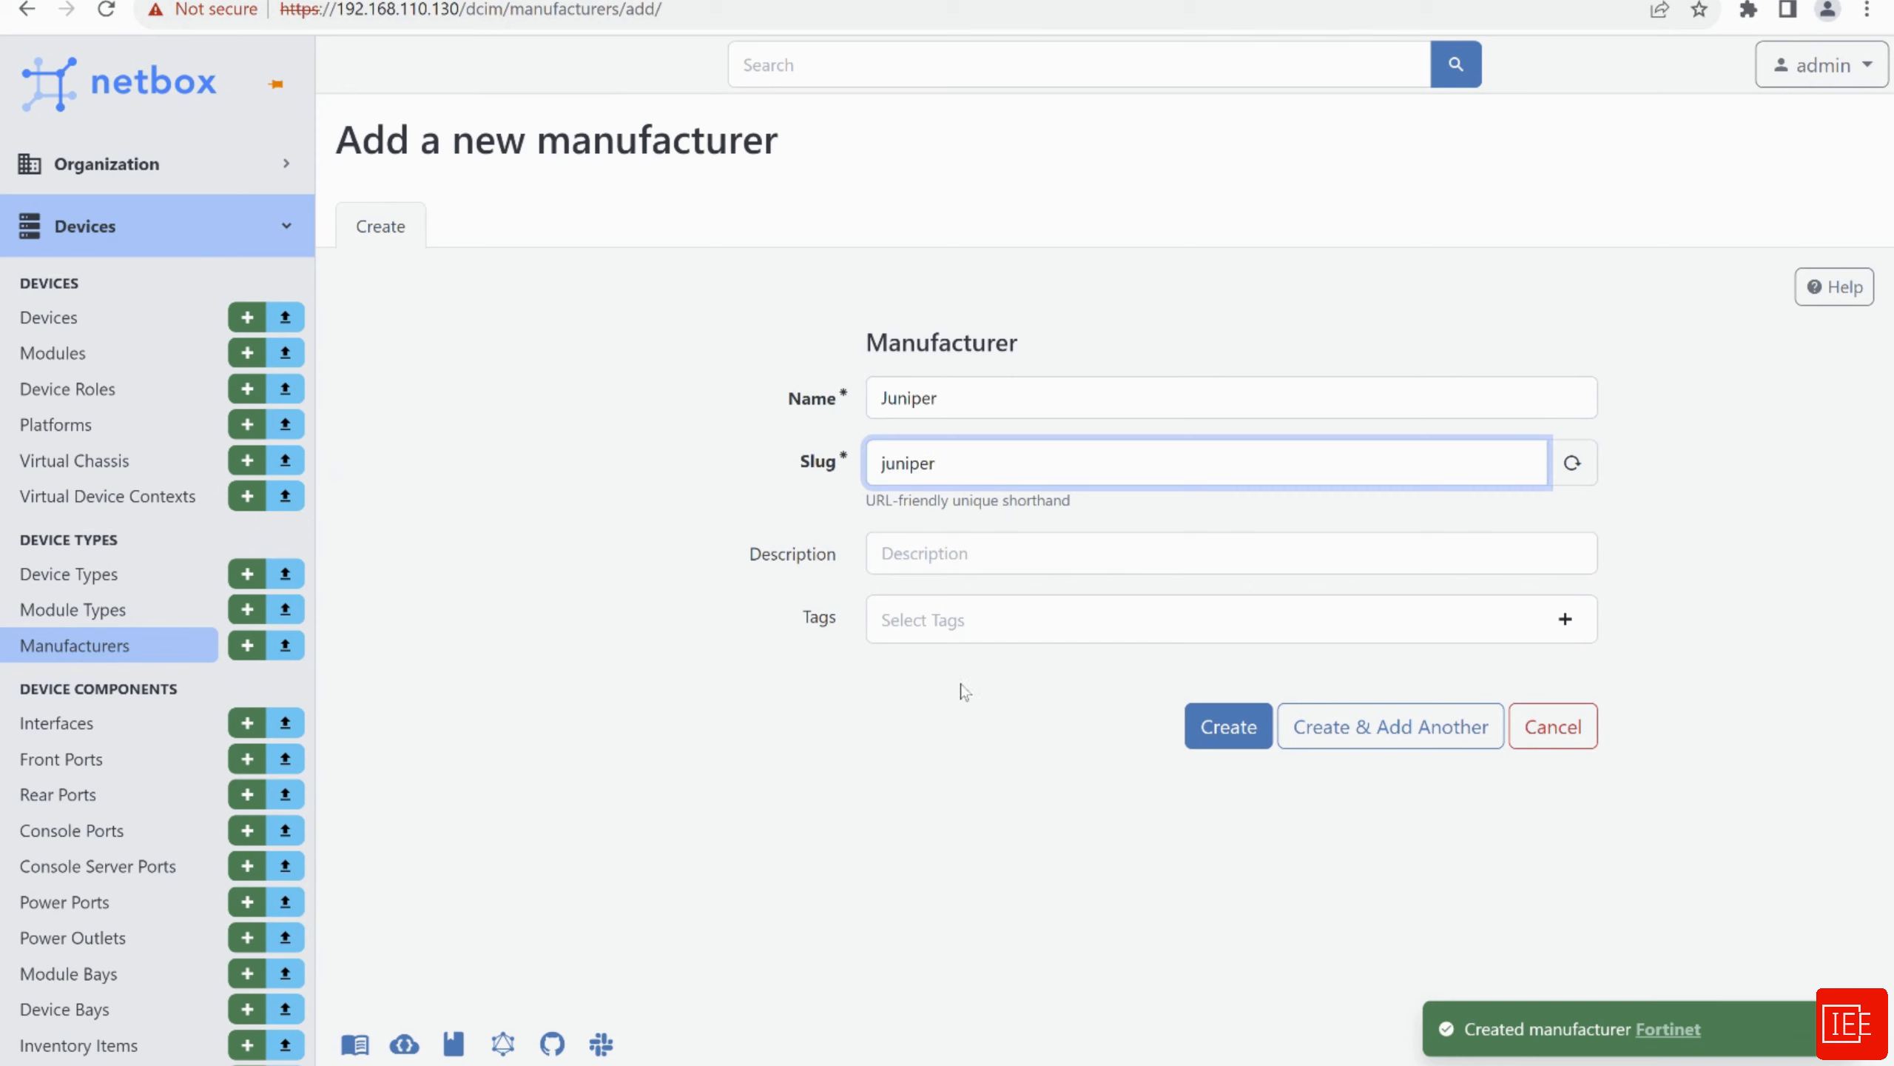
left_click(1223, 724)
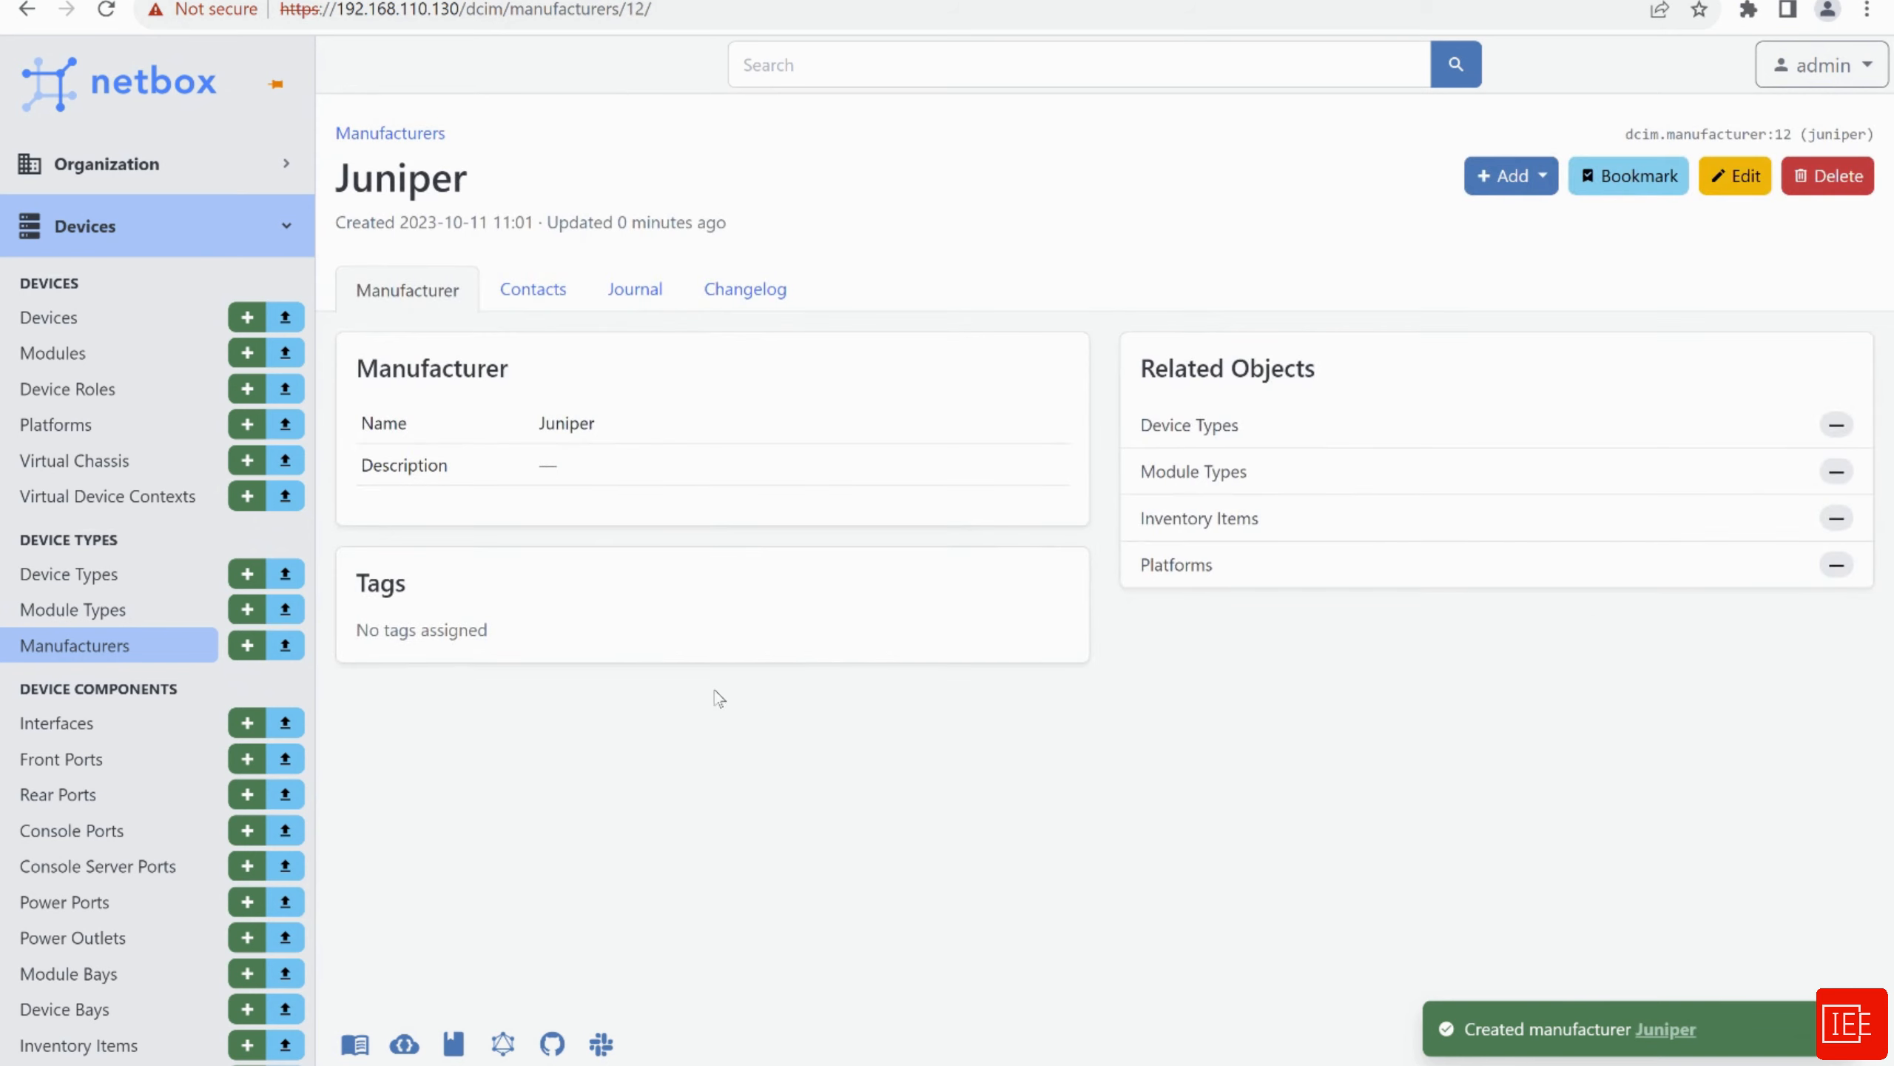
left_click(79, 647)
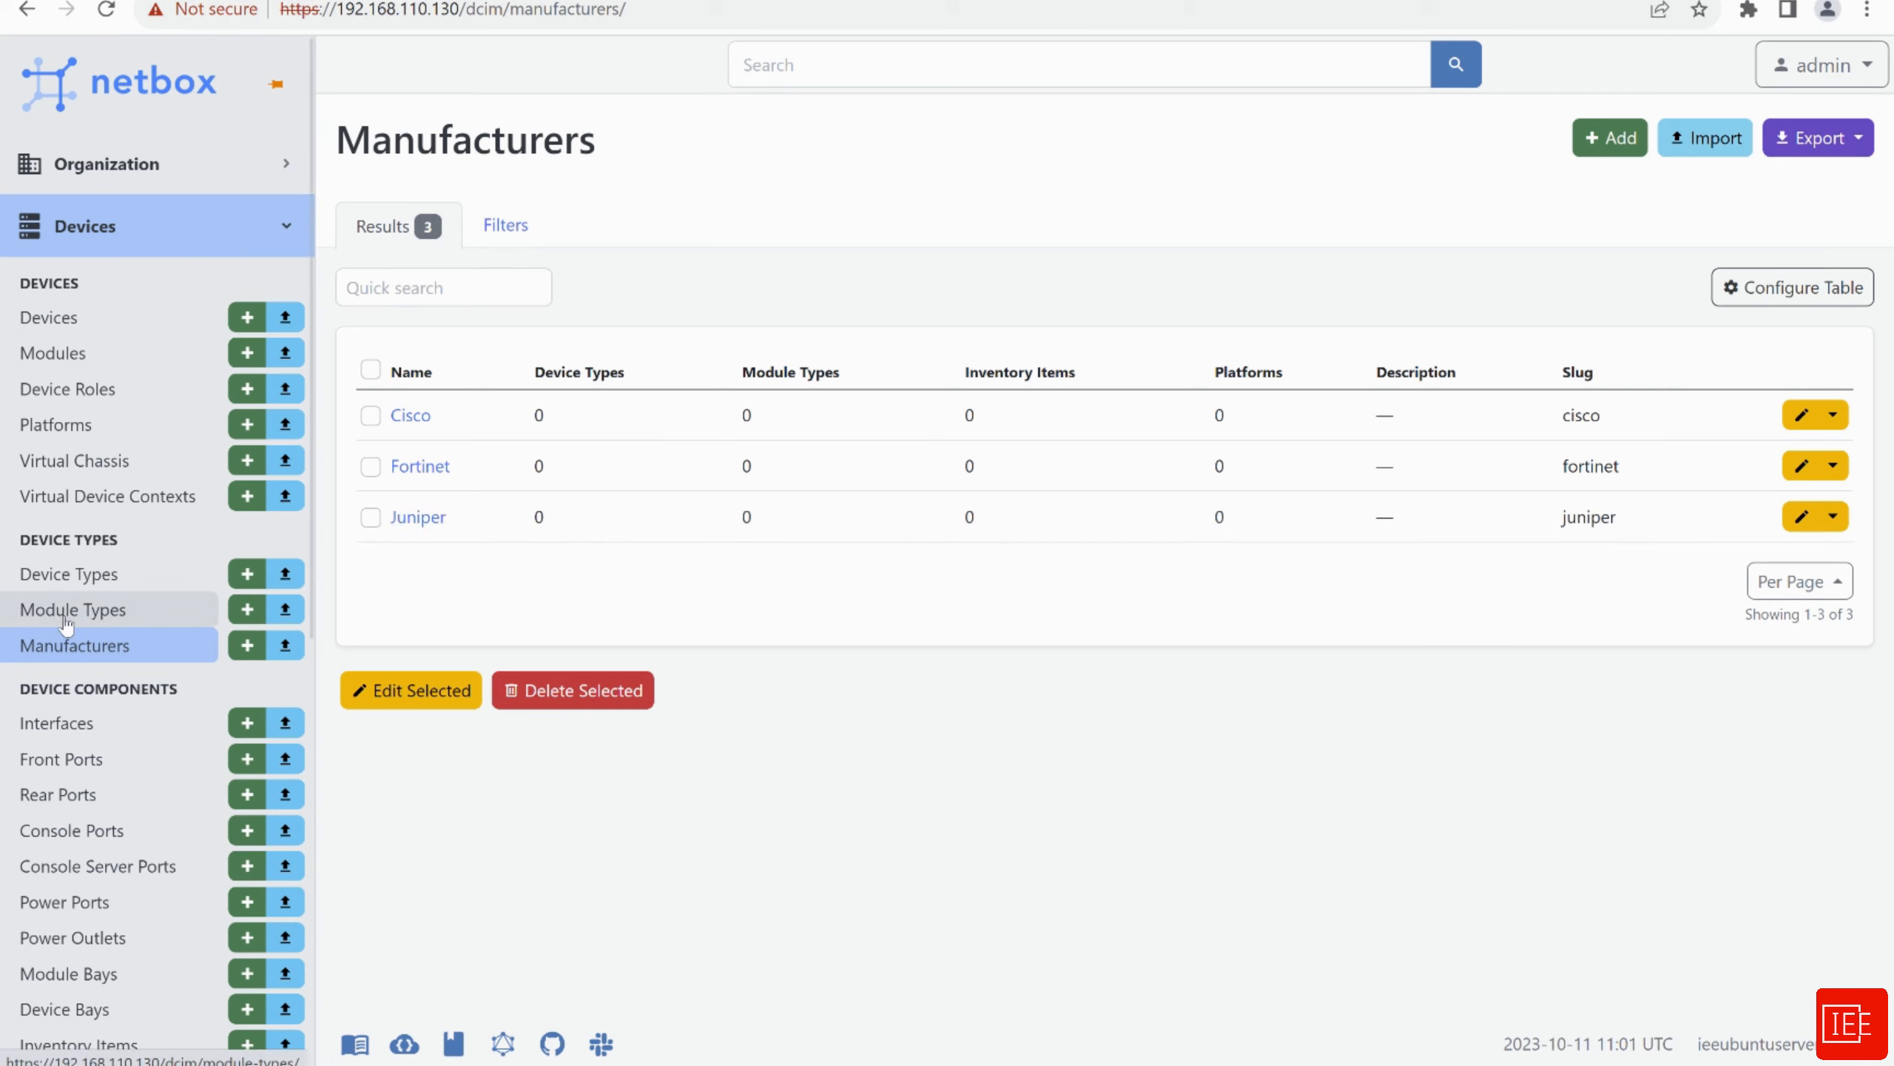
left_click(84, 579)
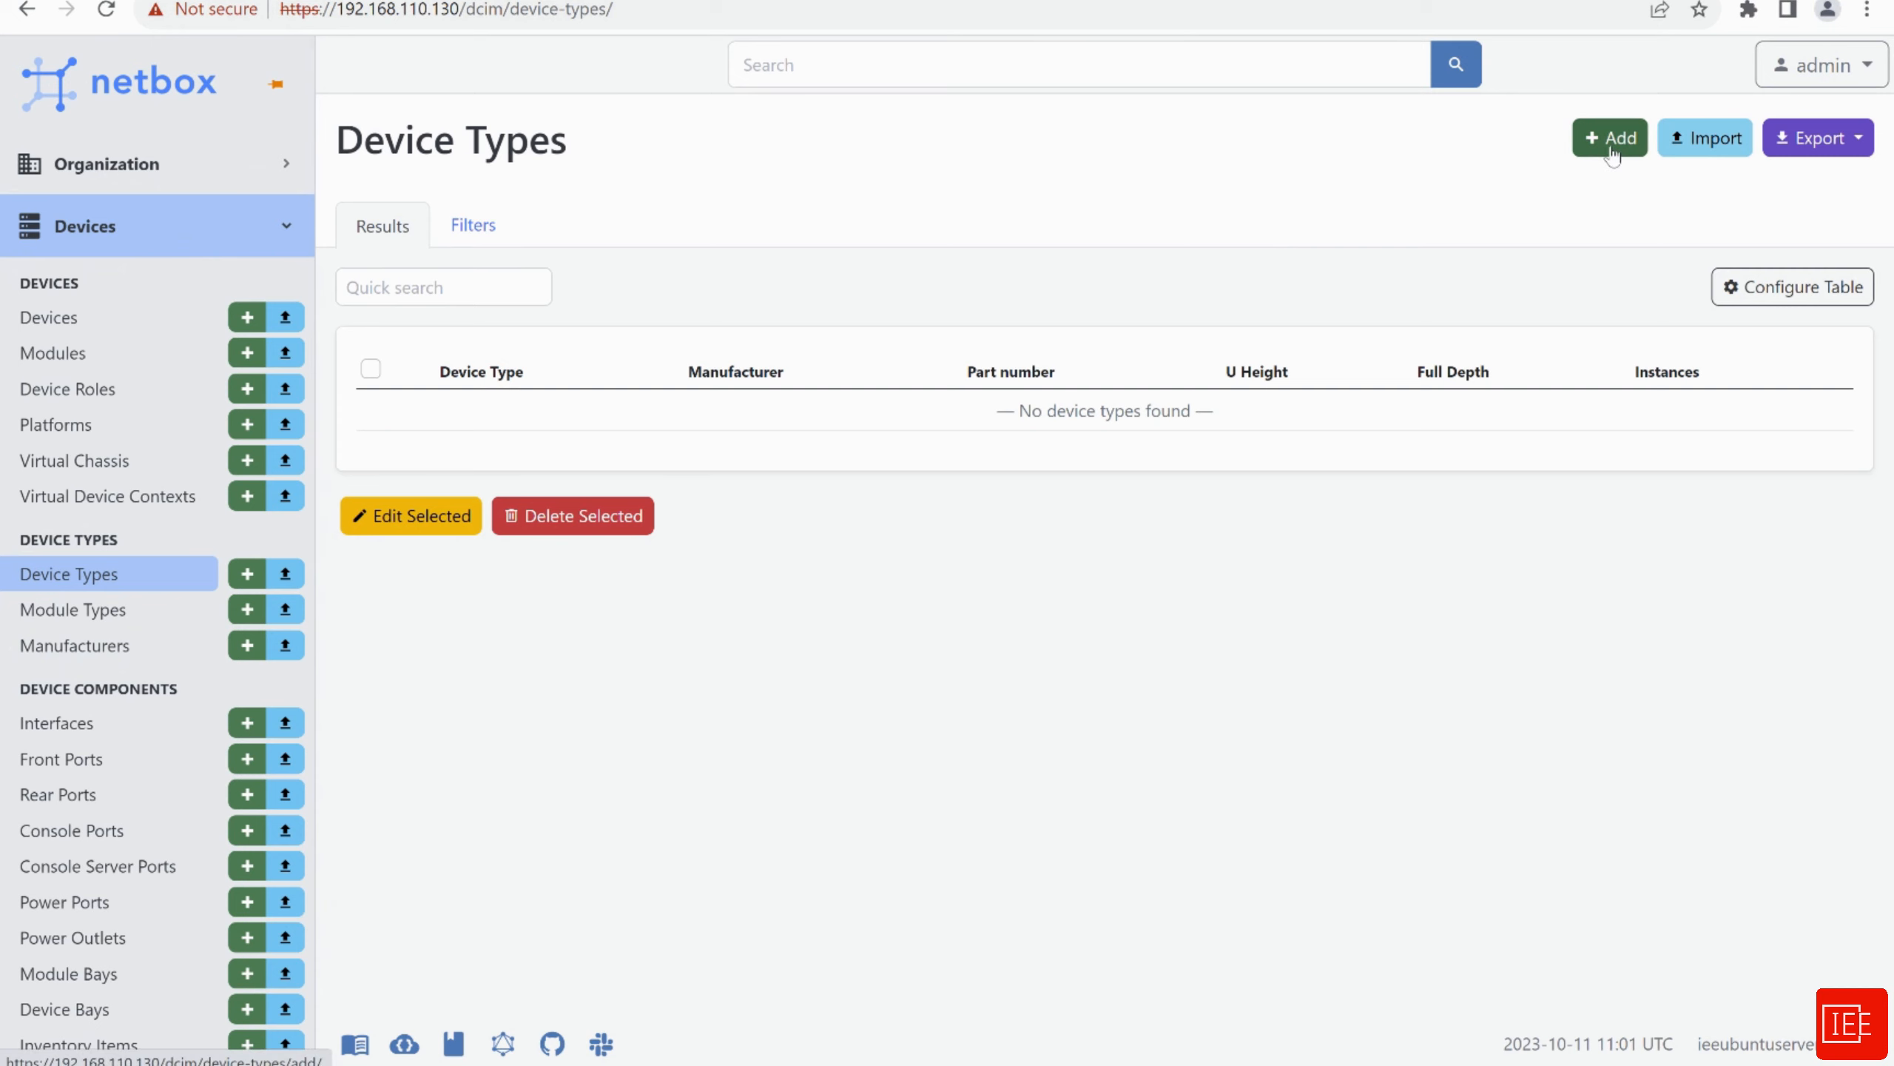
Start a device type with manufacturer Cisco, model 3750X and slug 3750x
left_click(1611, 150)
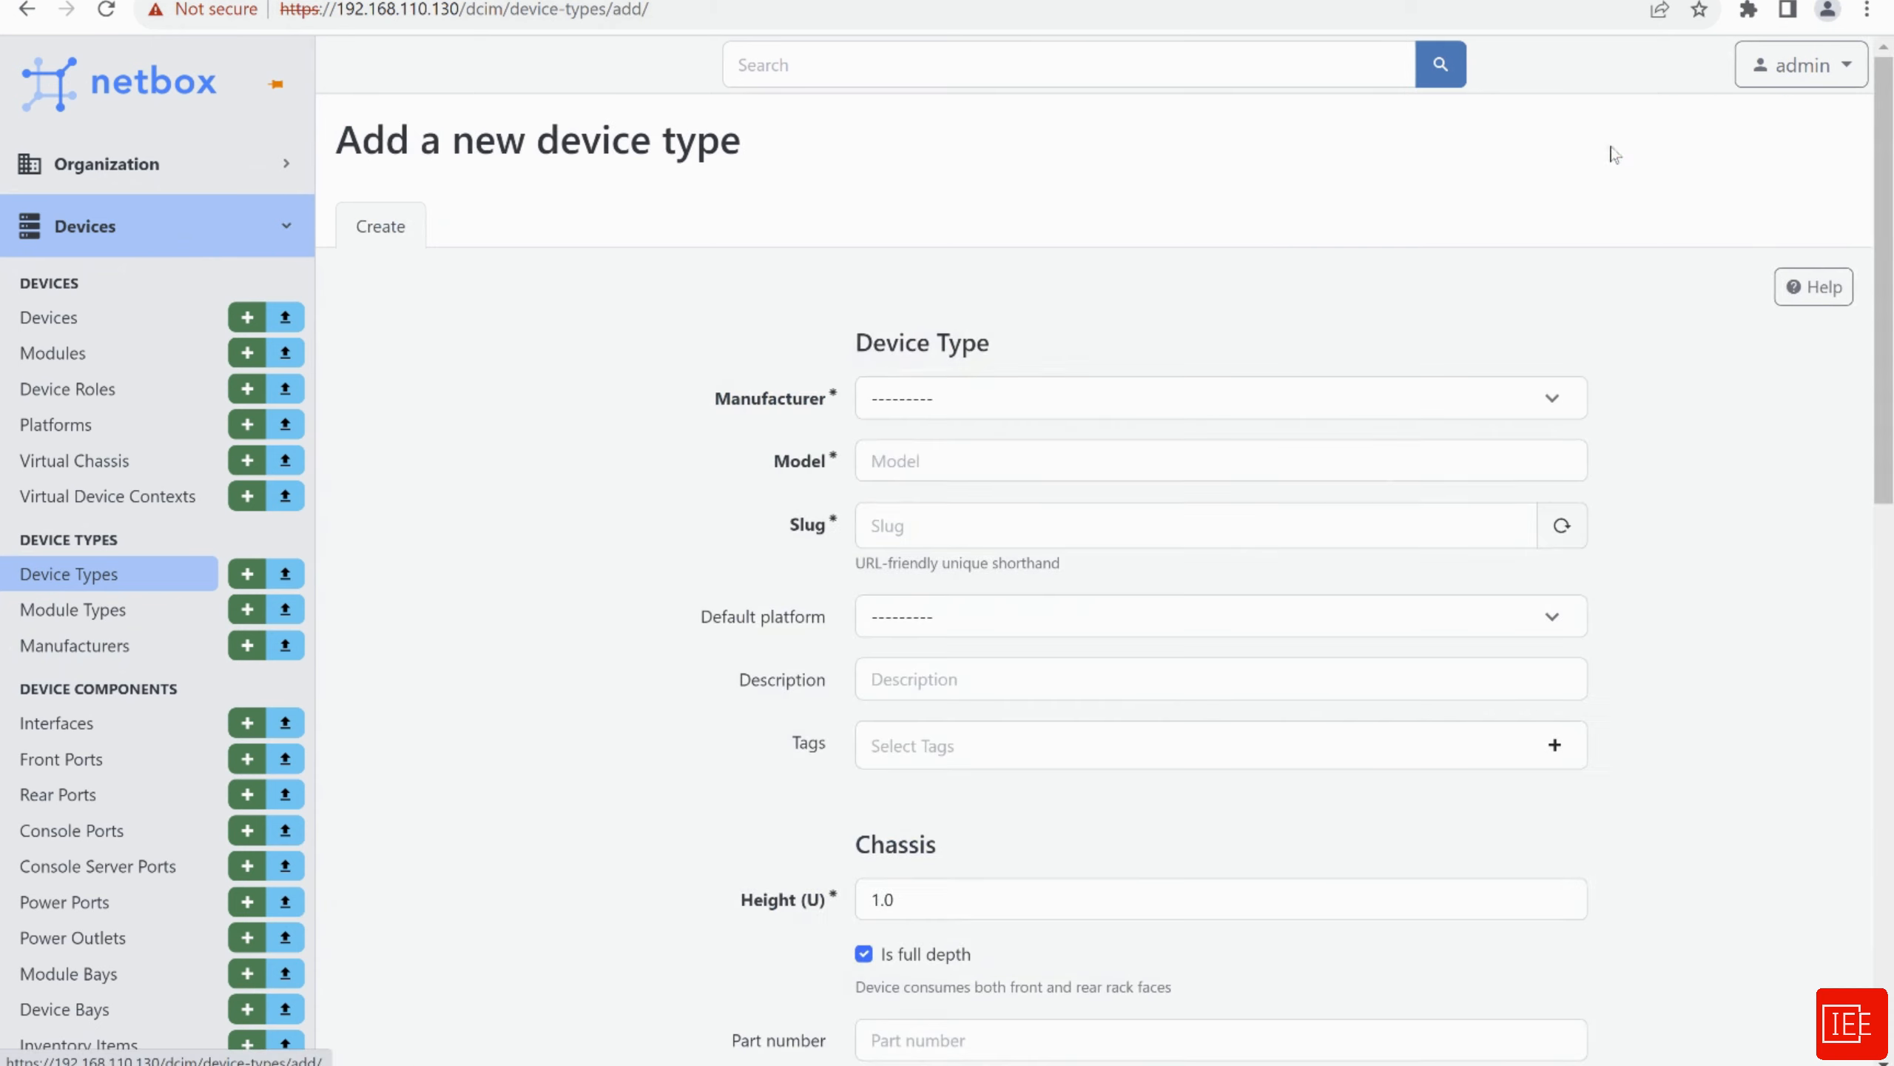
left_click(996, 407)
left_click(954, 509)
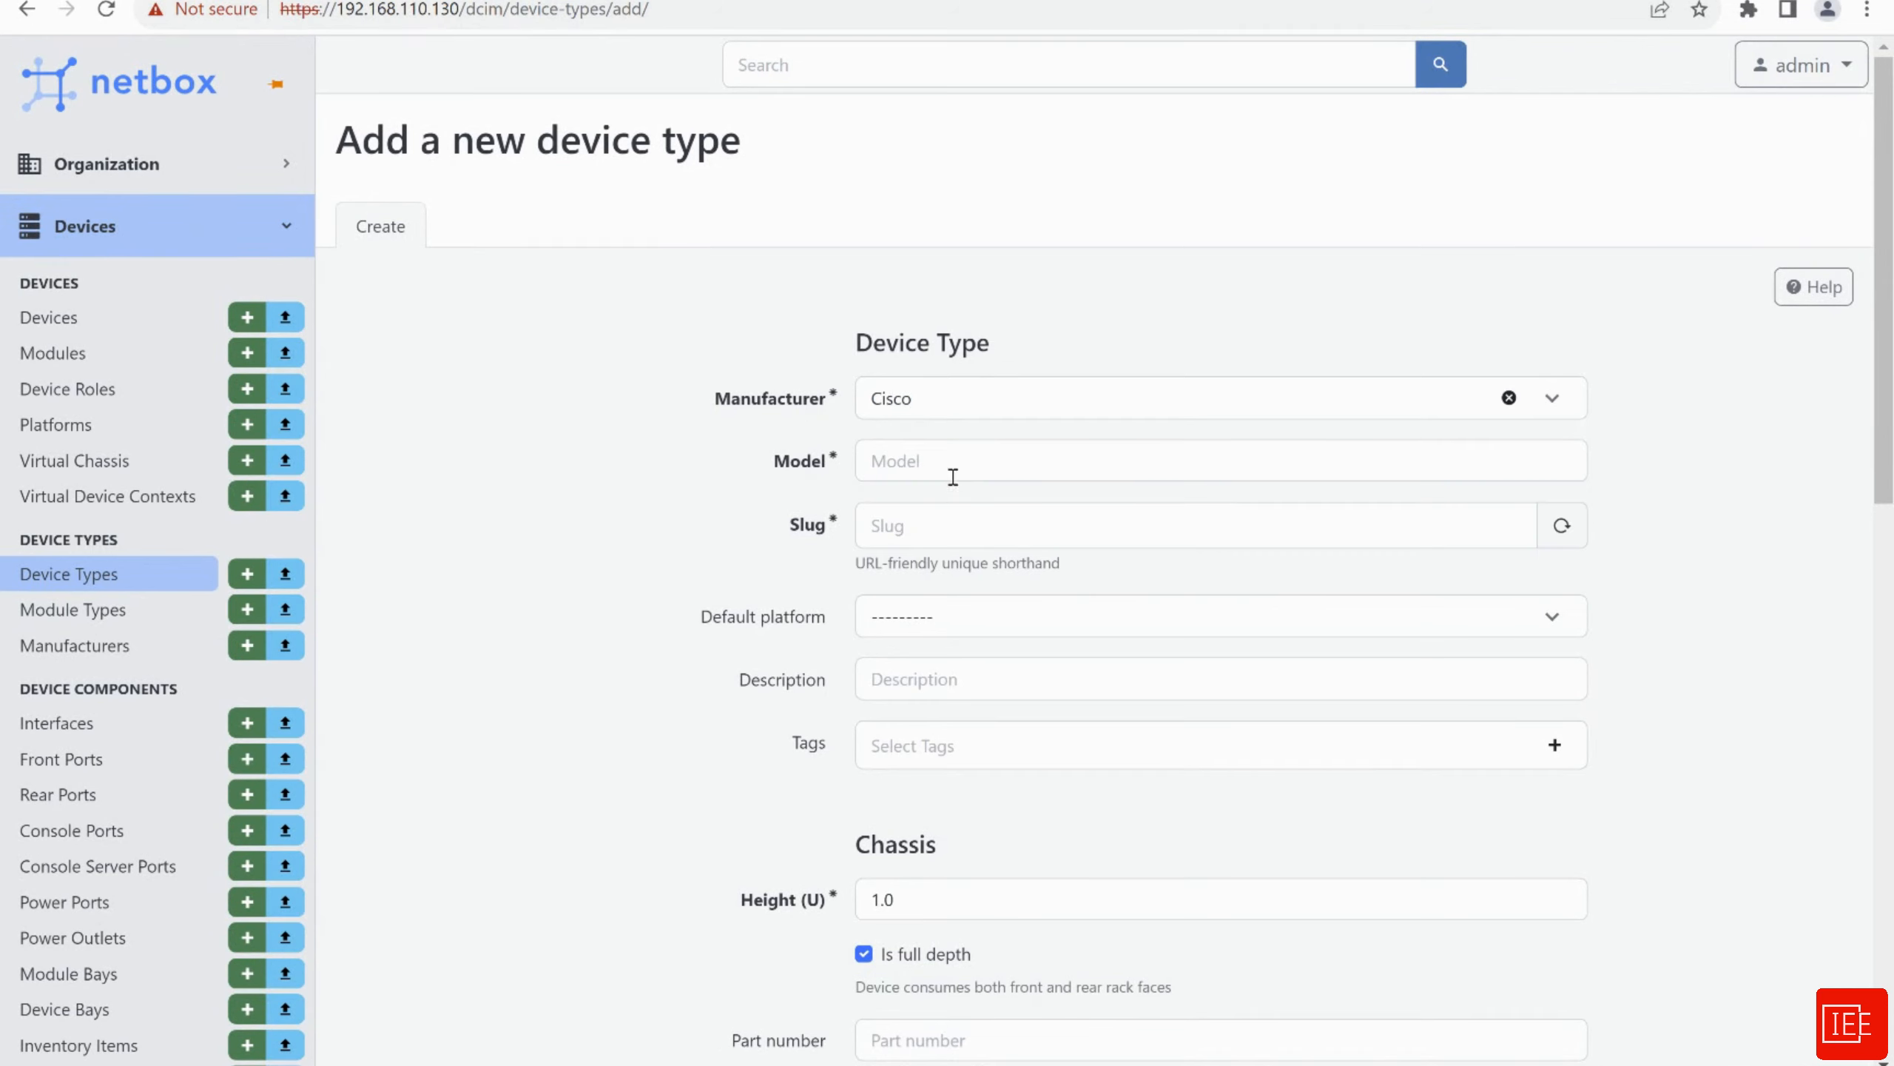
left_click(949, 467)
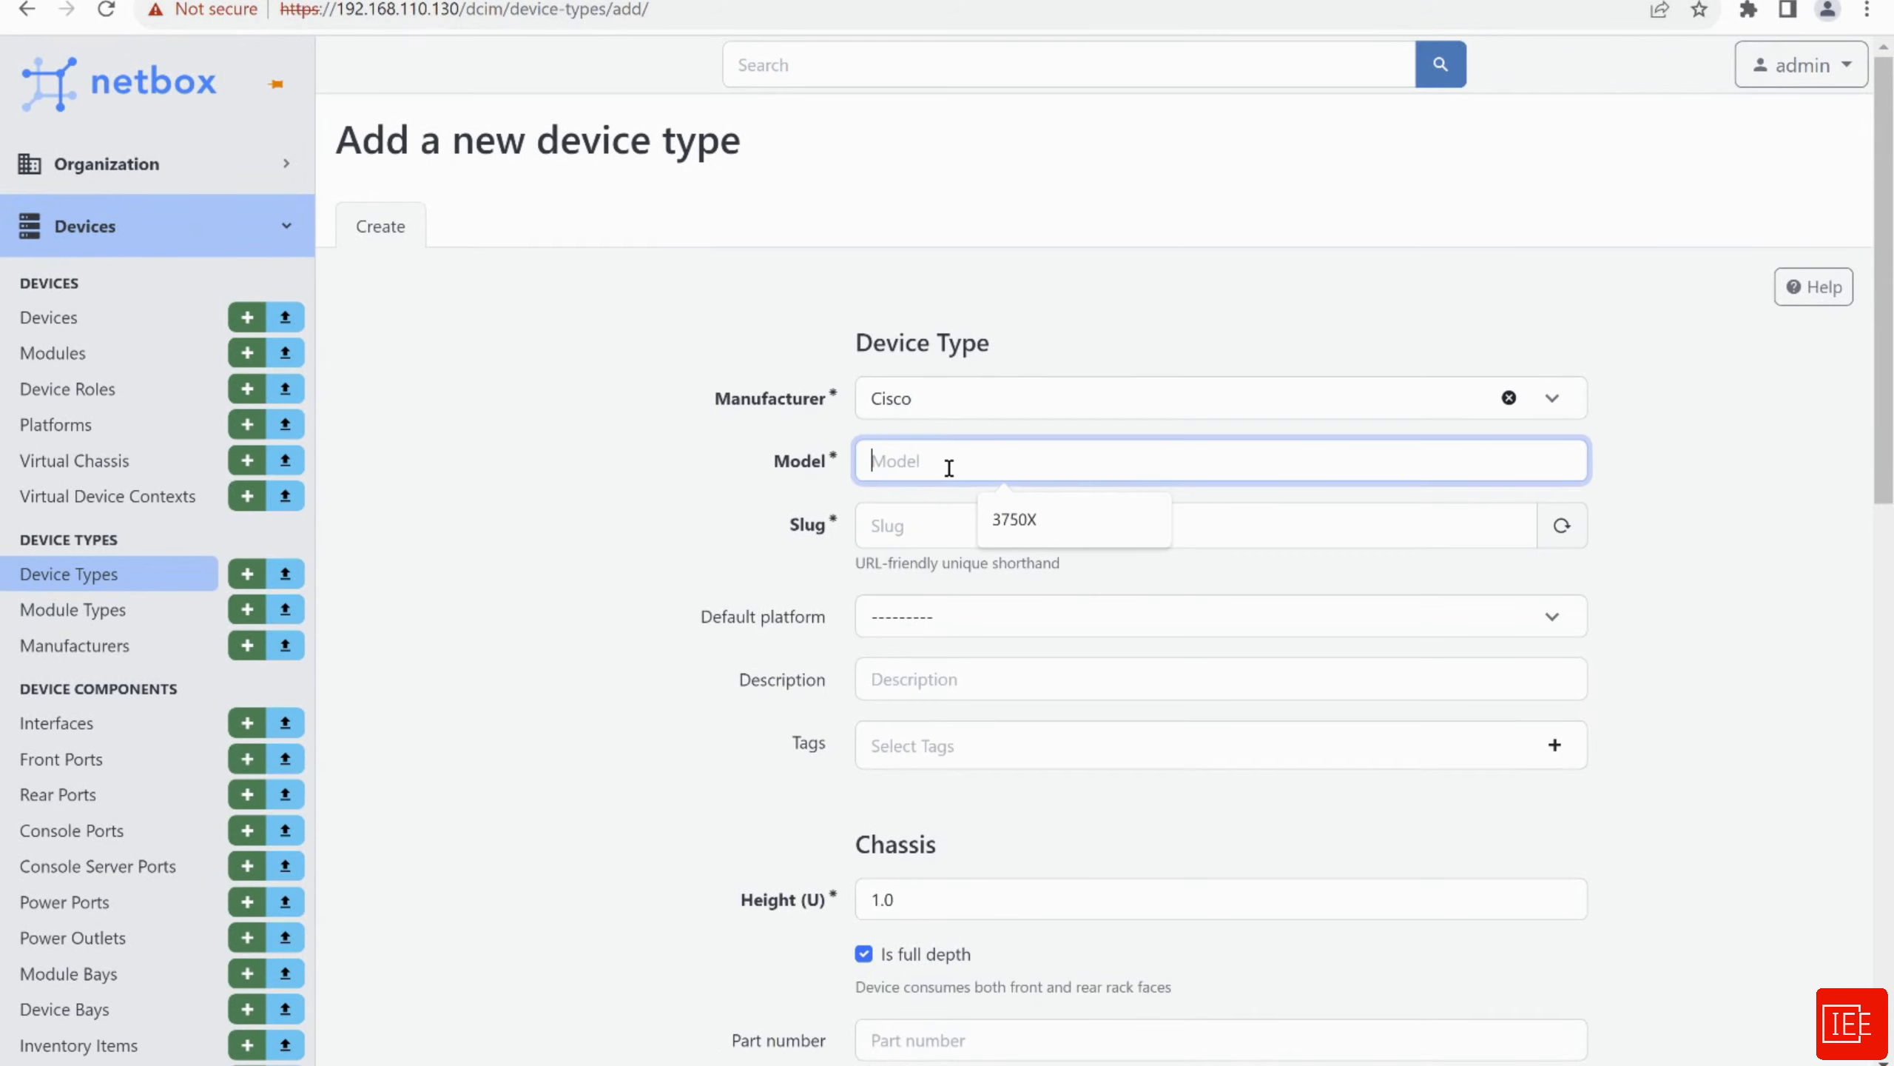
key("Down")
key("Return")
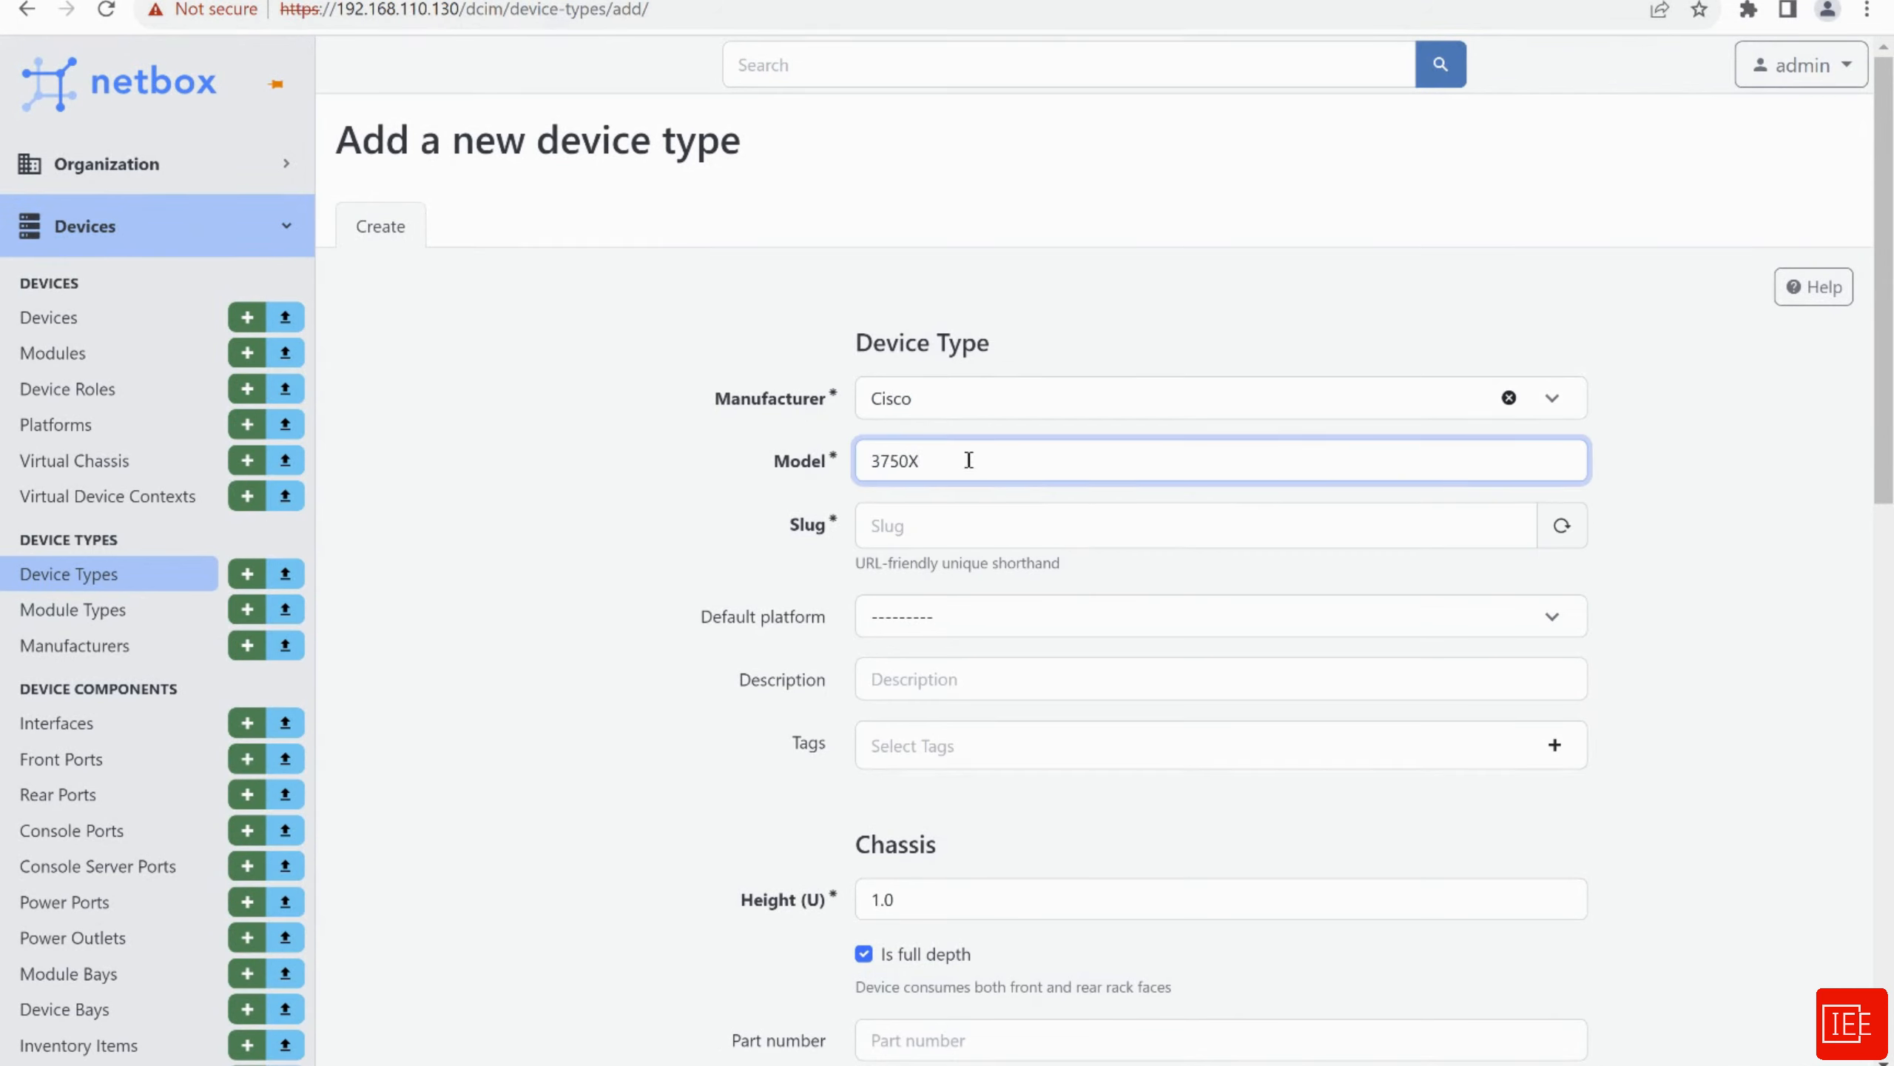
left_click(967, 529)
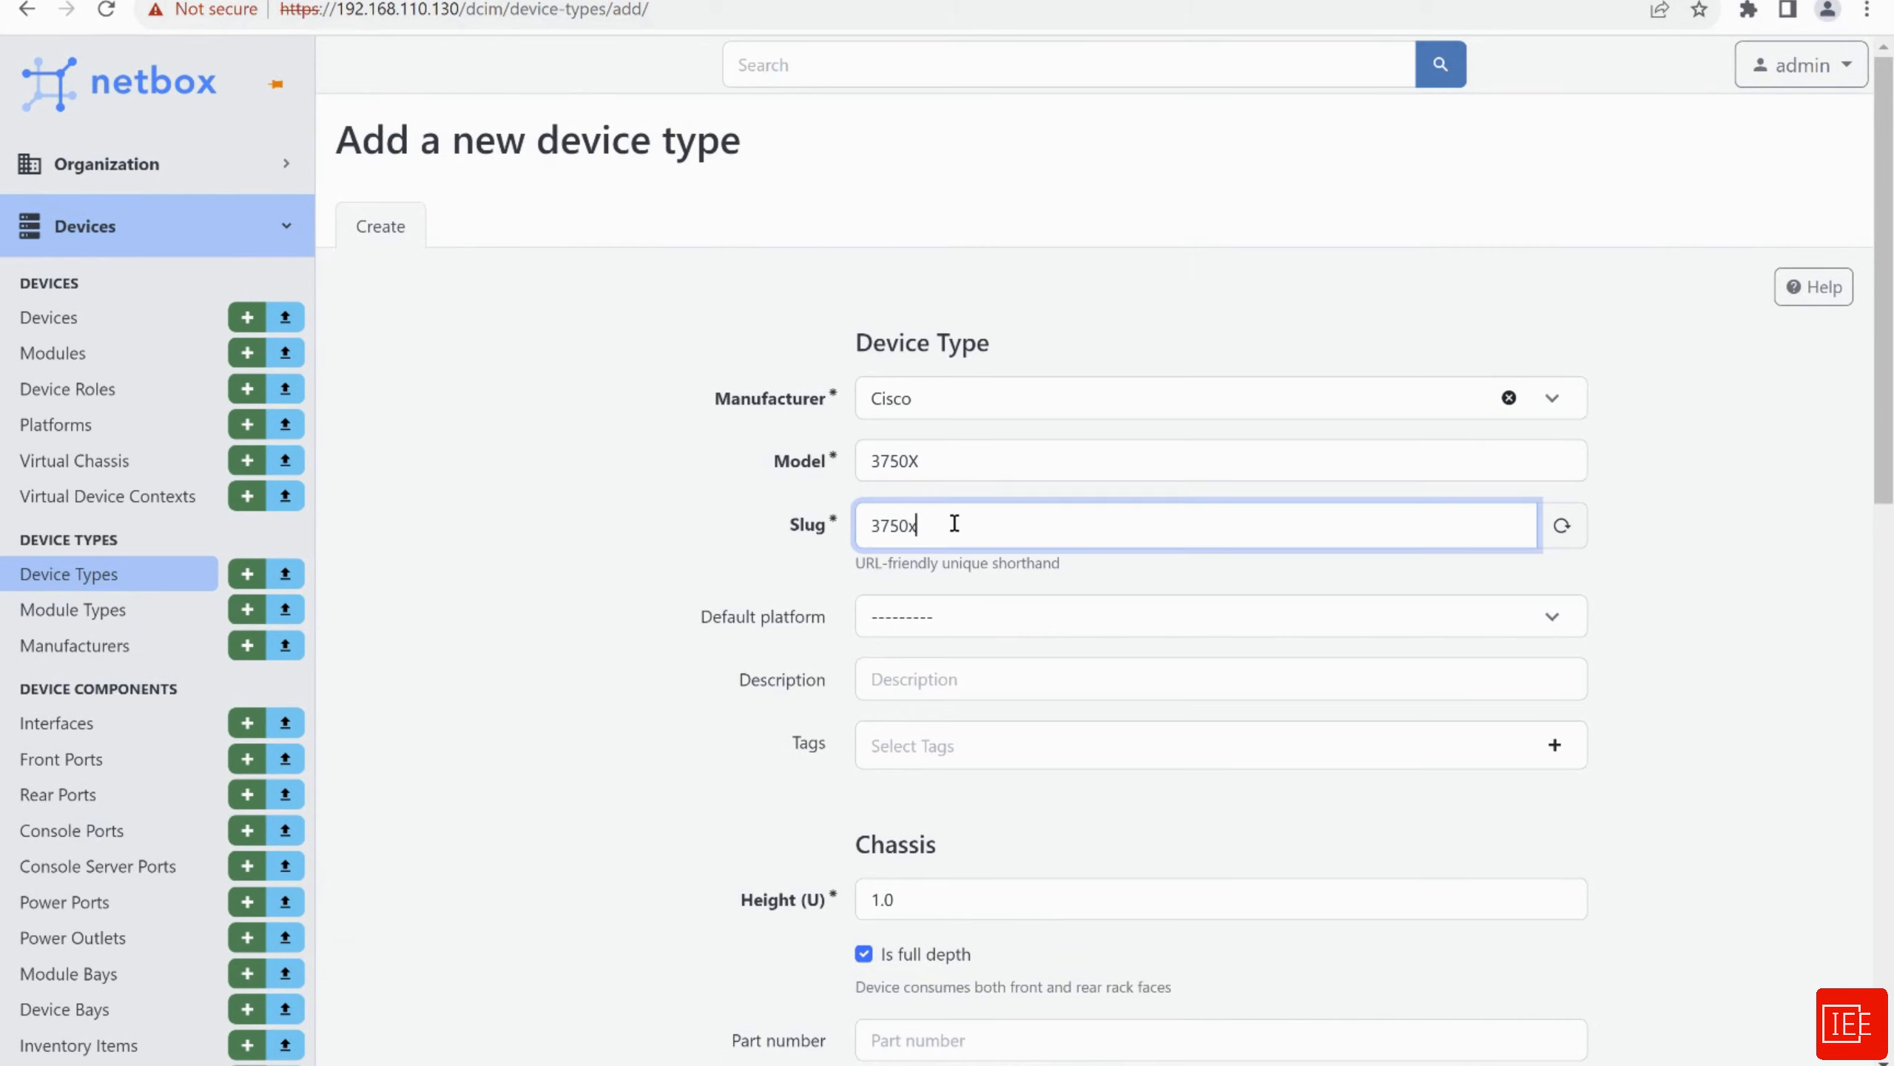
left_click(670, 504)
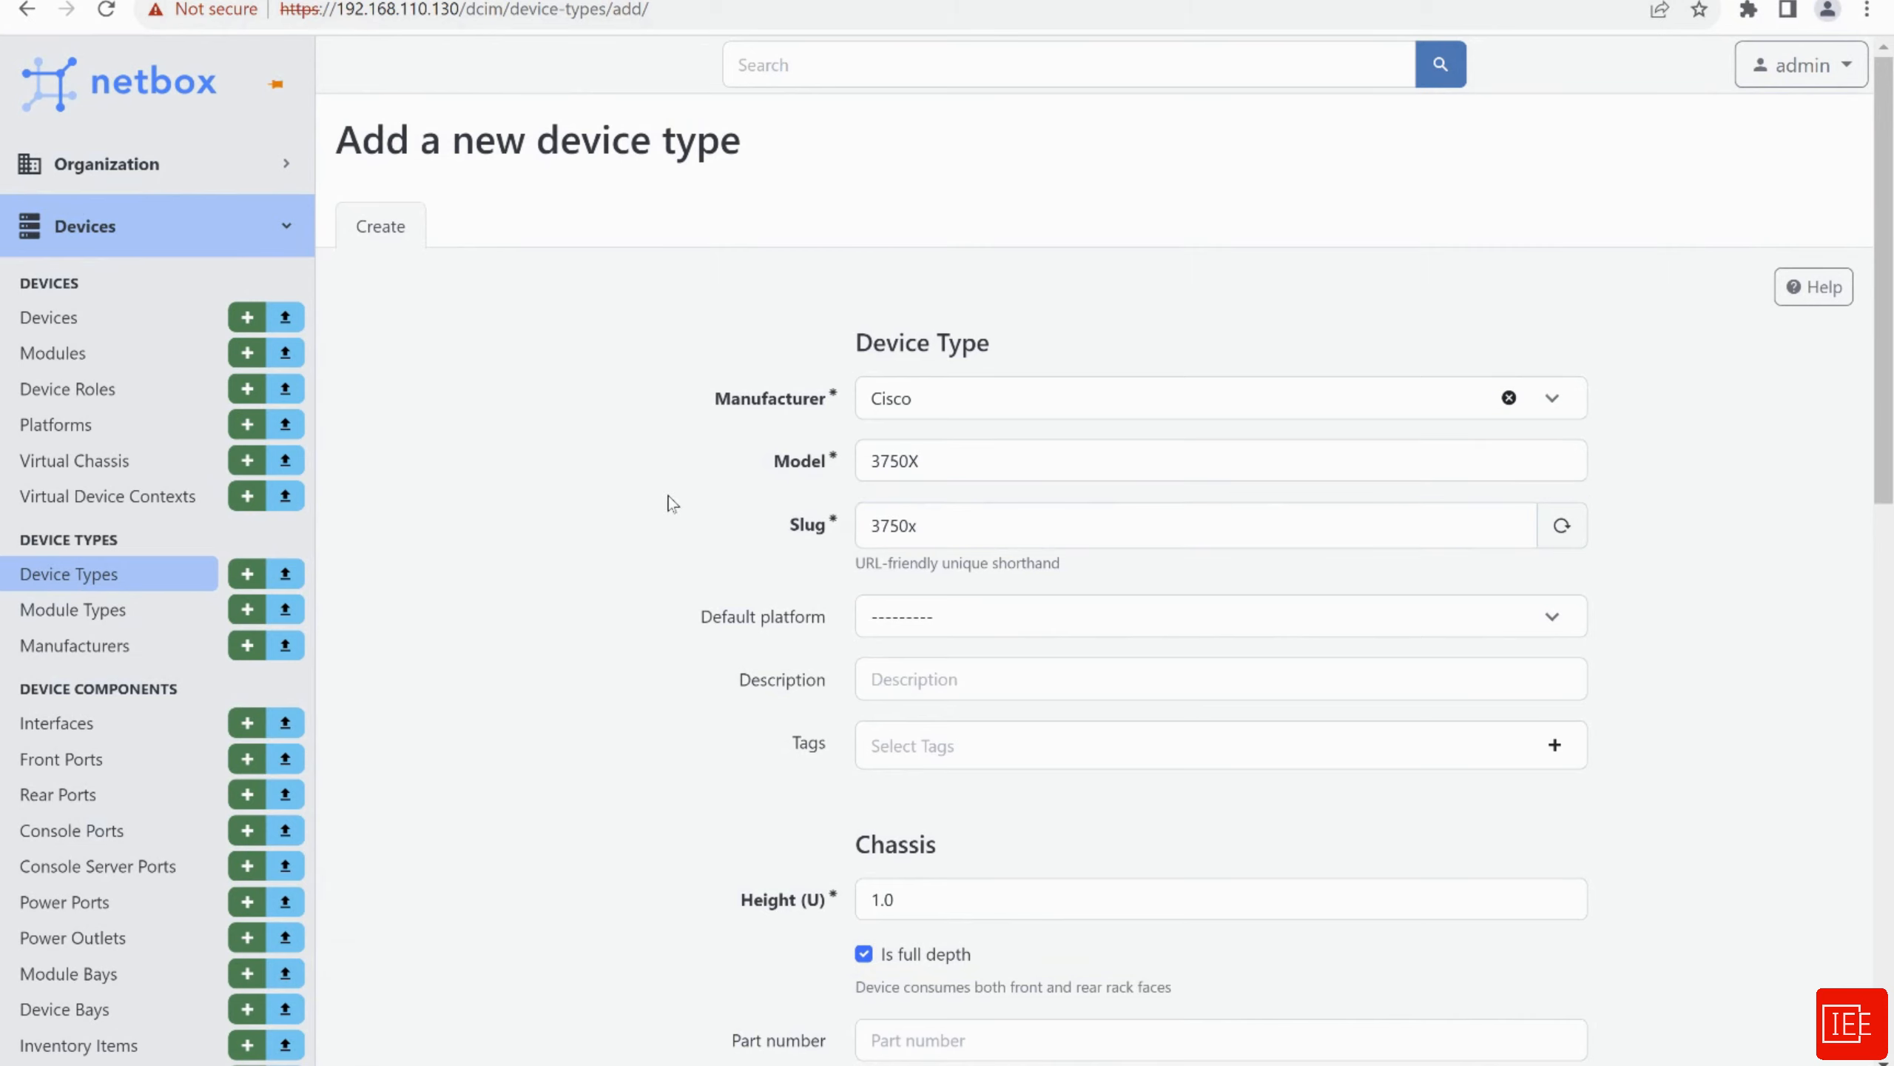
Leave the default platform empty and create the Cisco 3750X device type
scroll(608, 523, "down", 3)
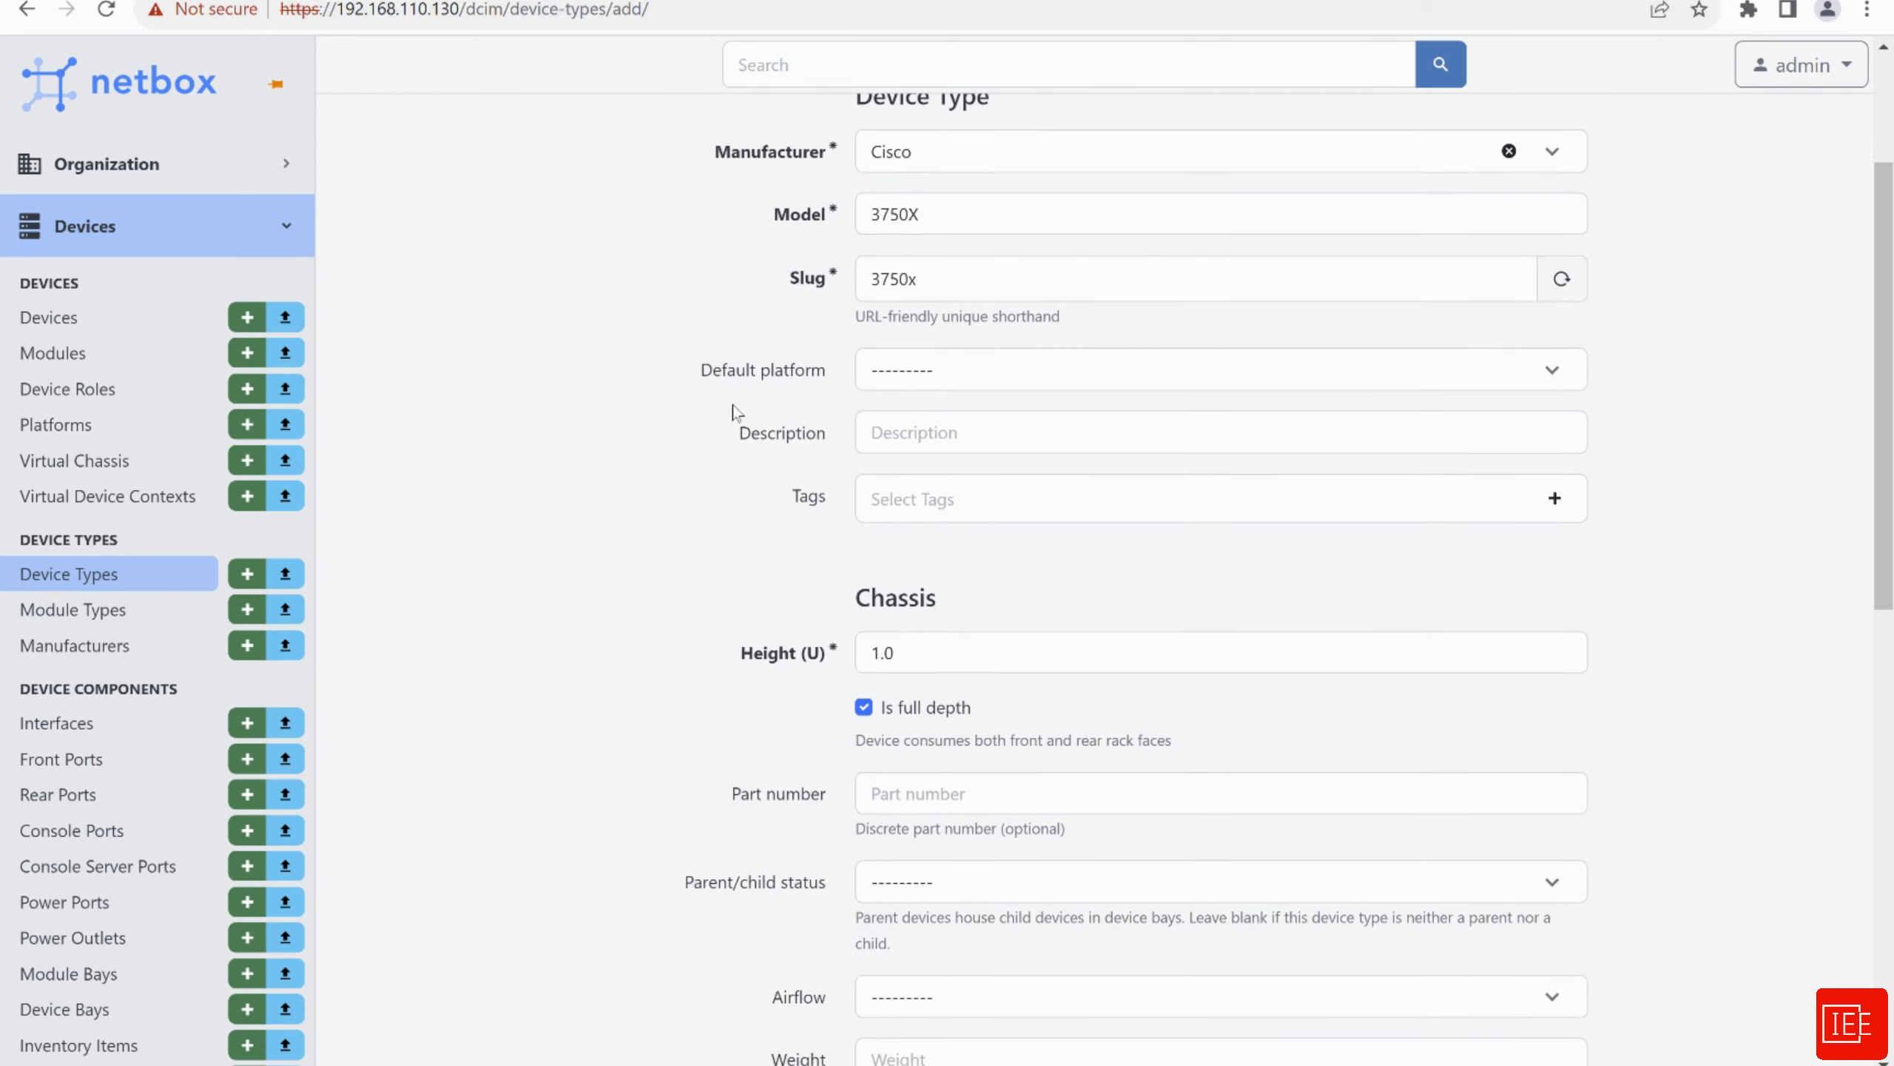
left_click(965, 371)
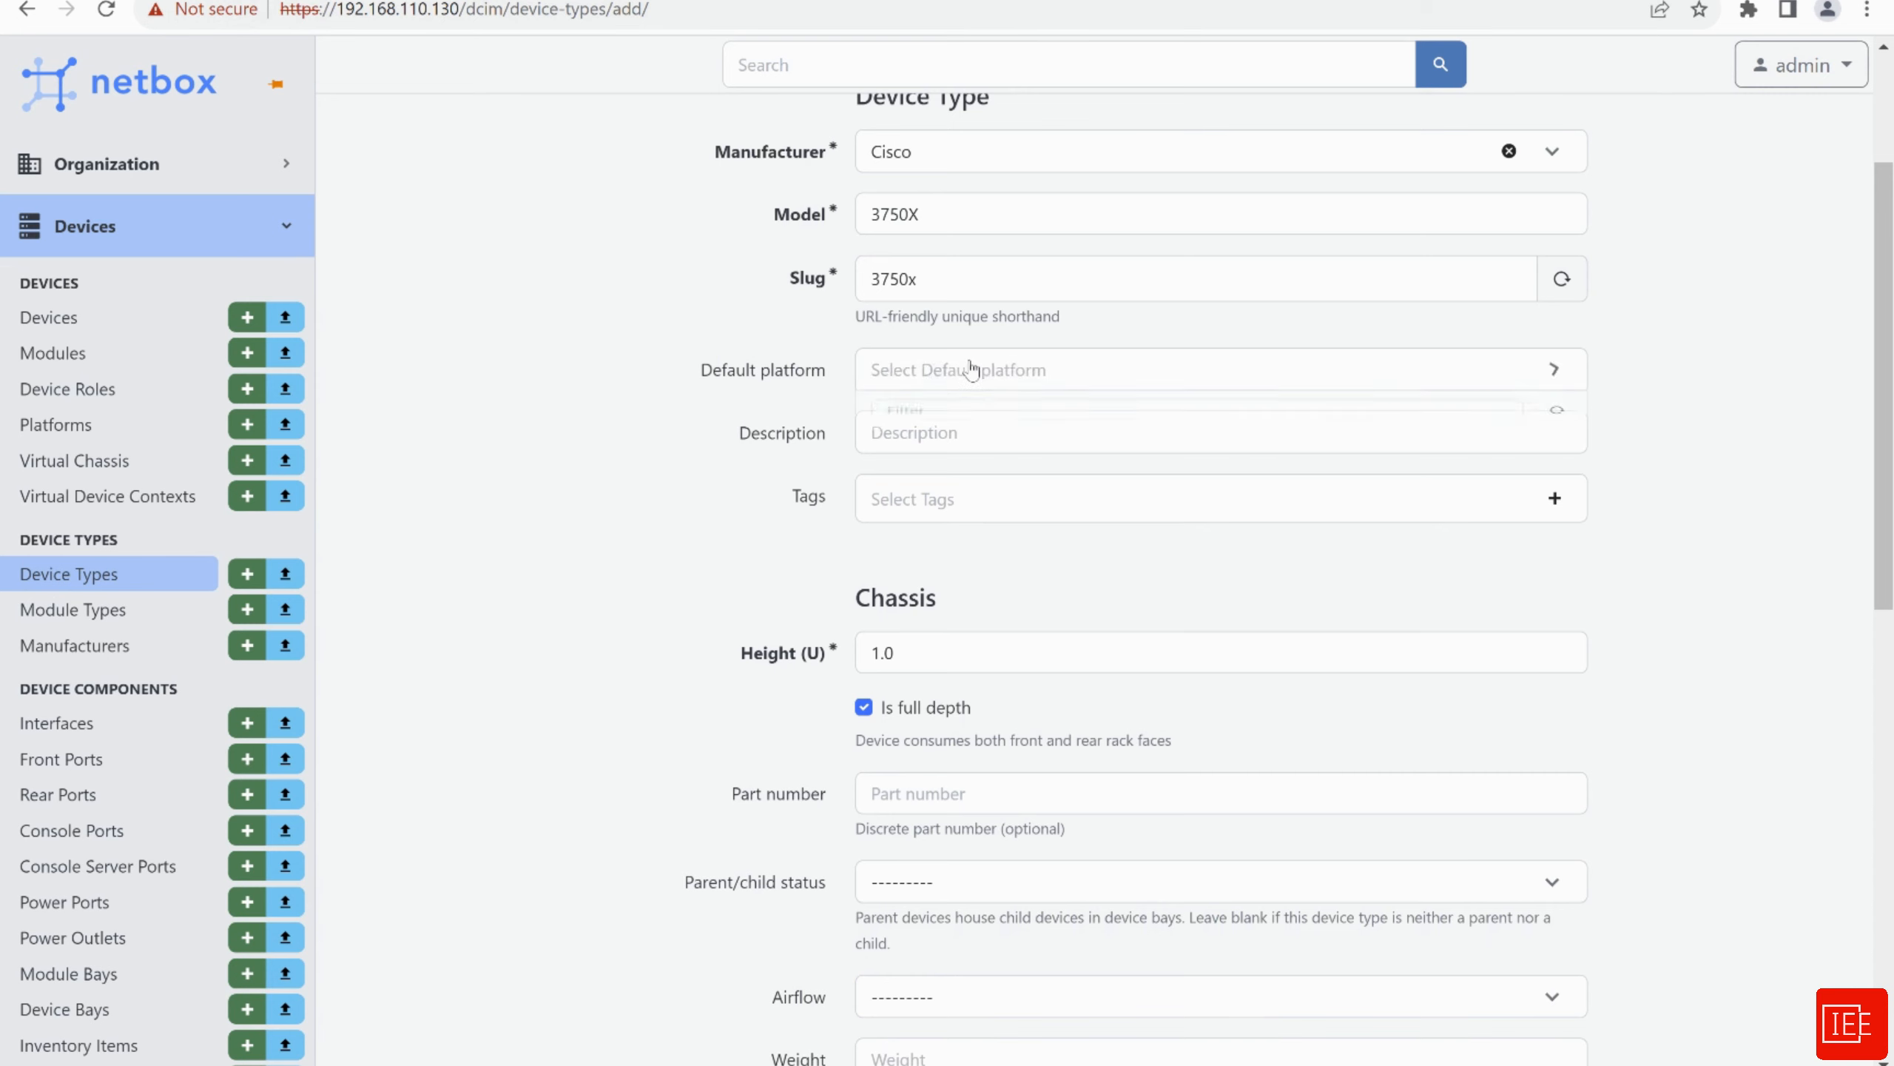
left_click(604, 463)
scroll(597, 493, "down", 5)
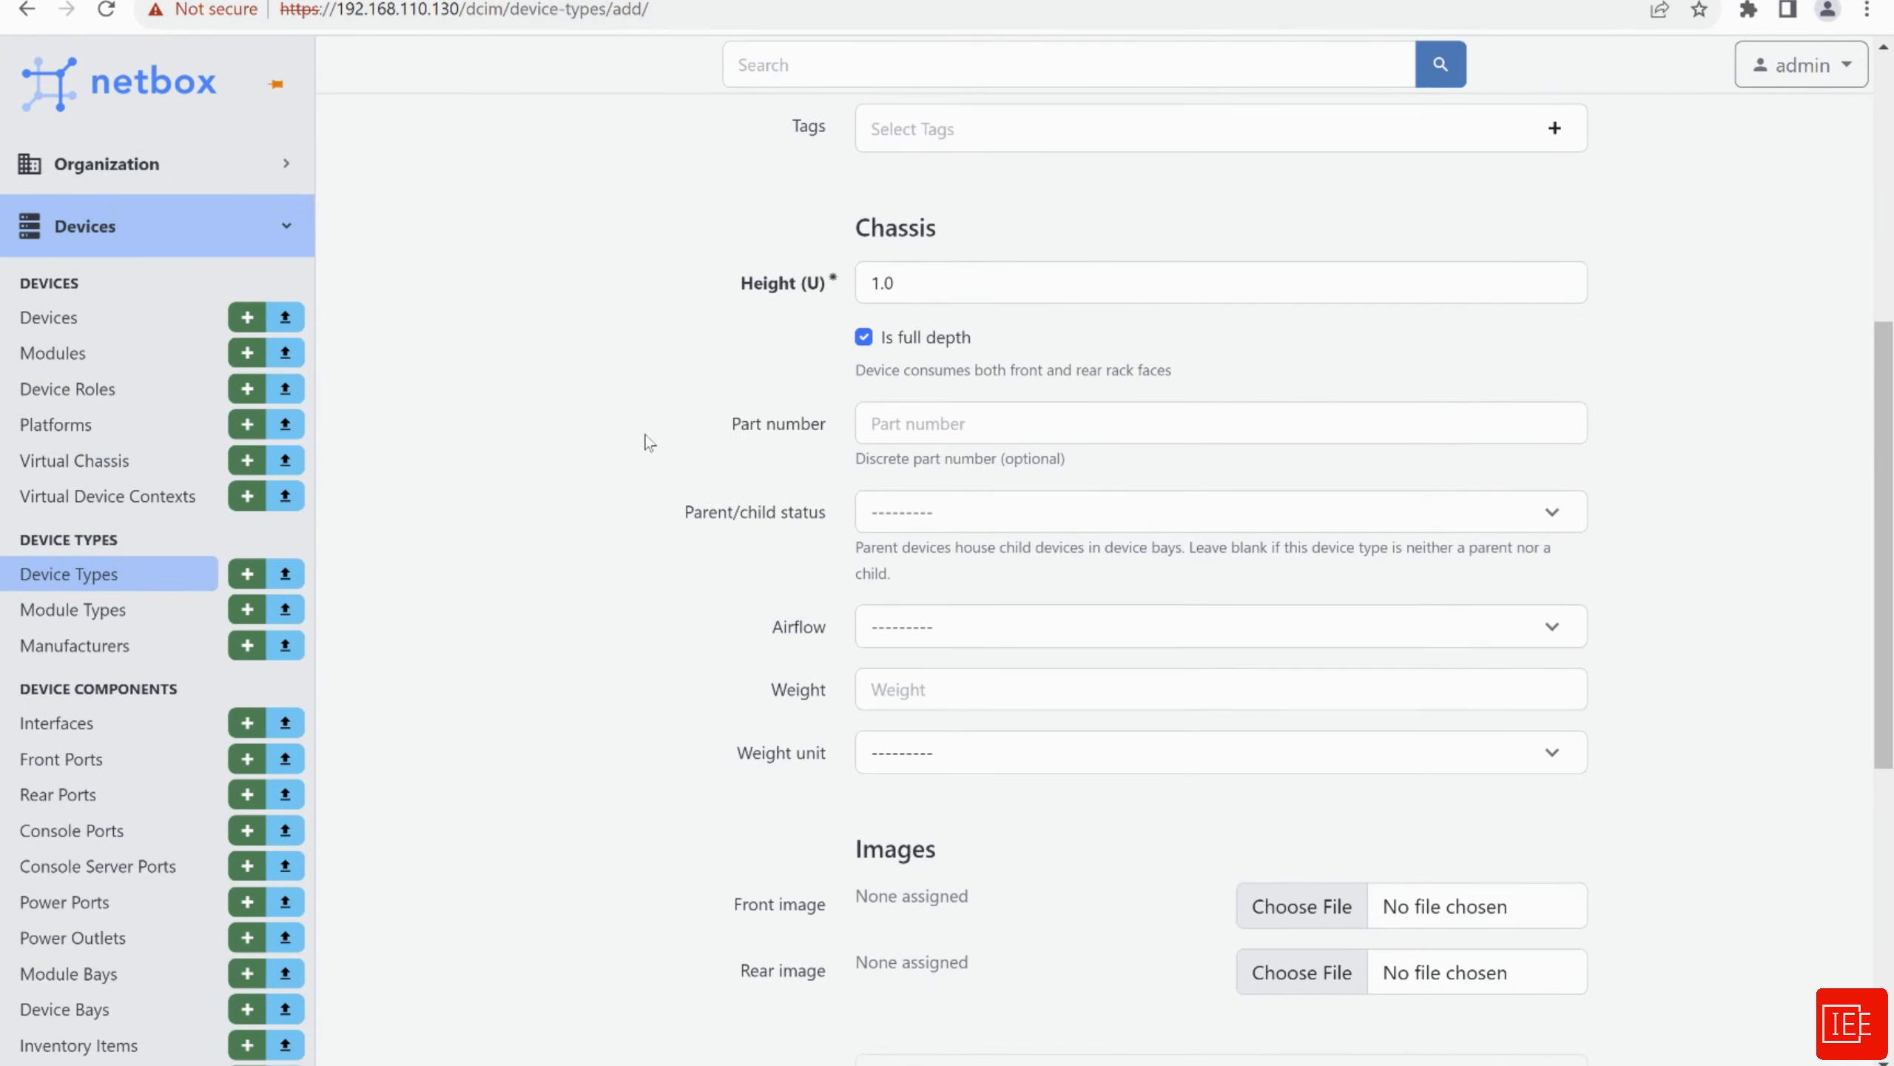
scroll(649, 440, "down", 2)
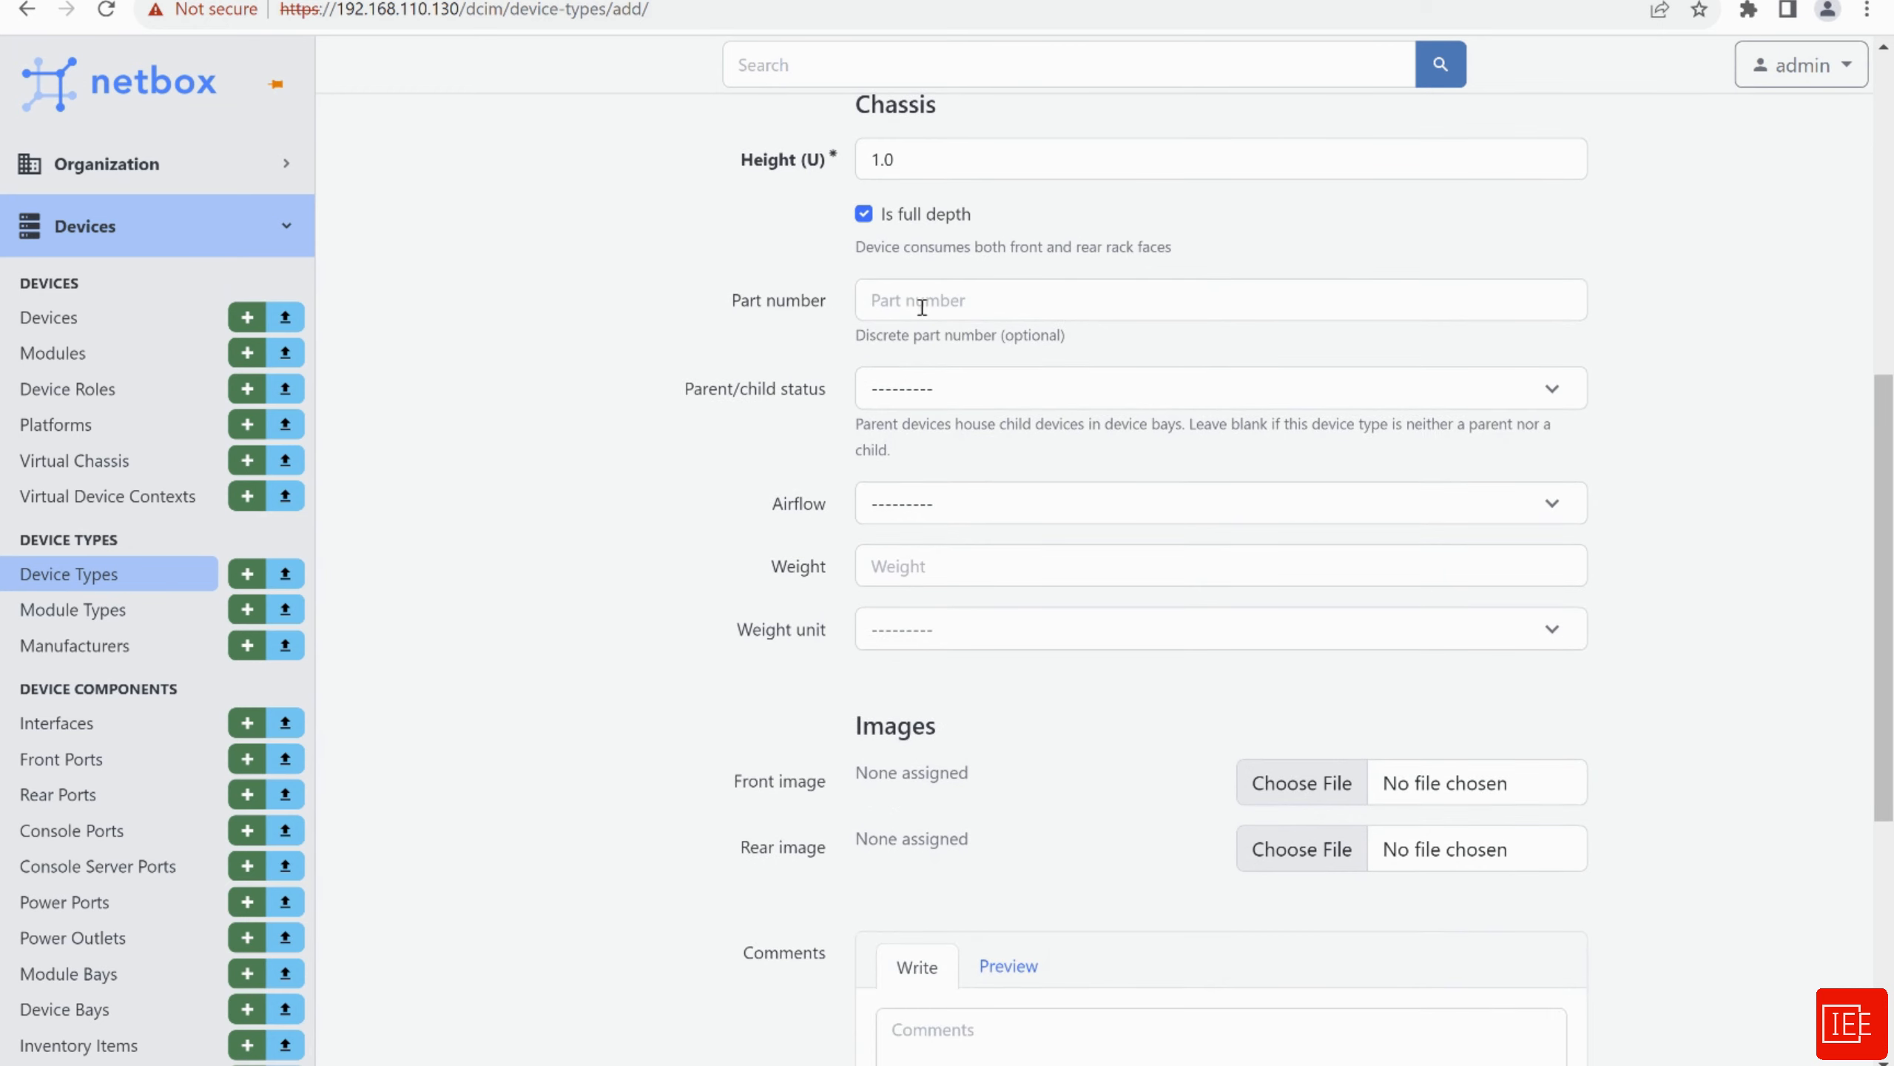
scroll(608, 453, "down", 2)
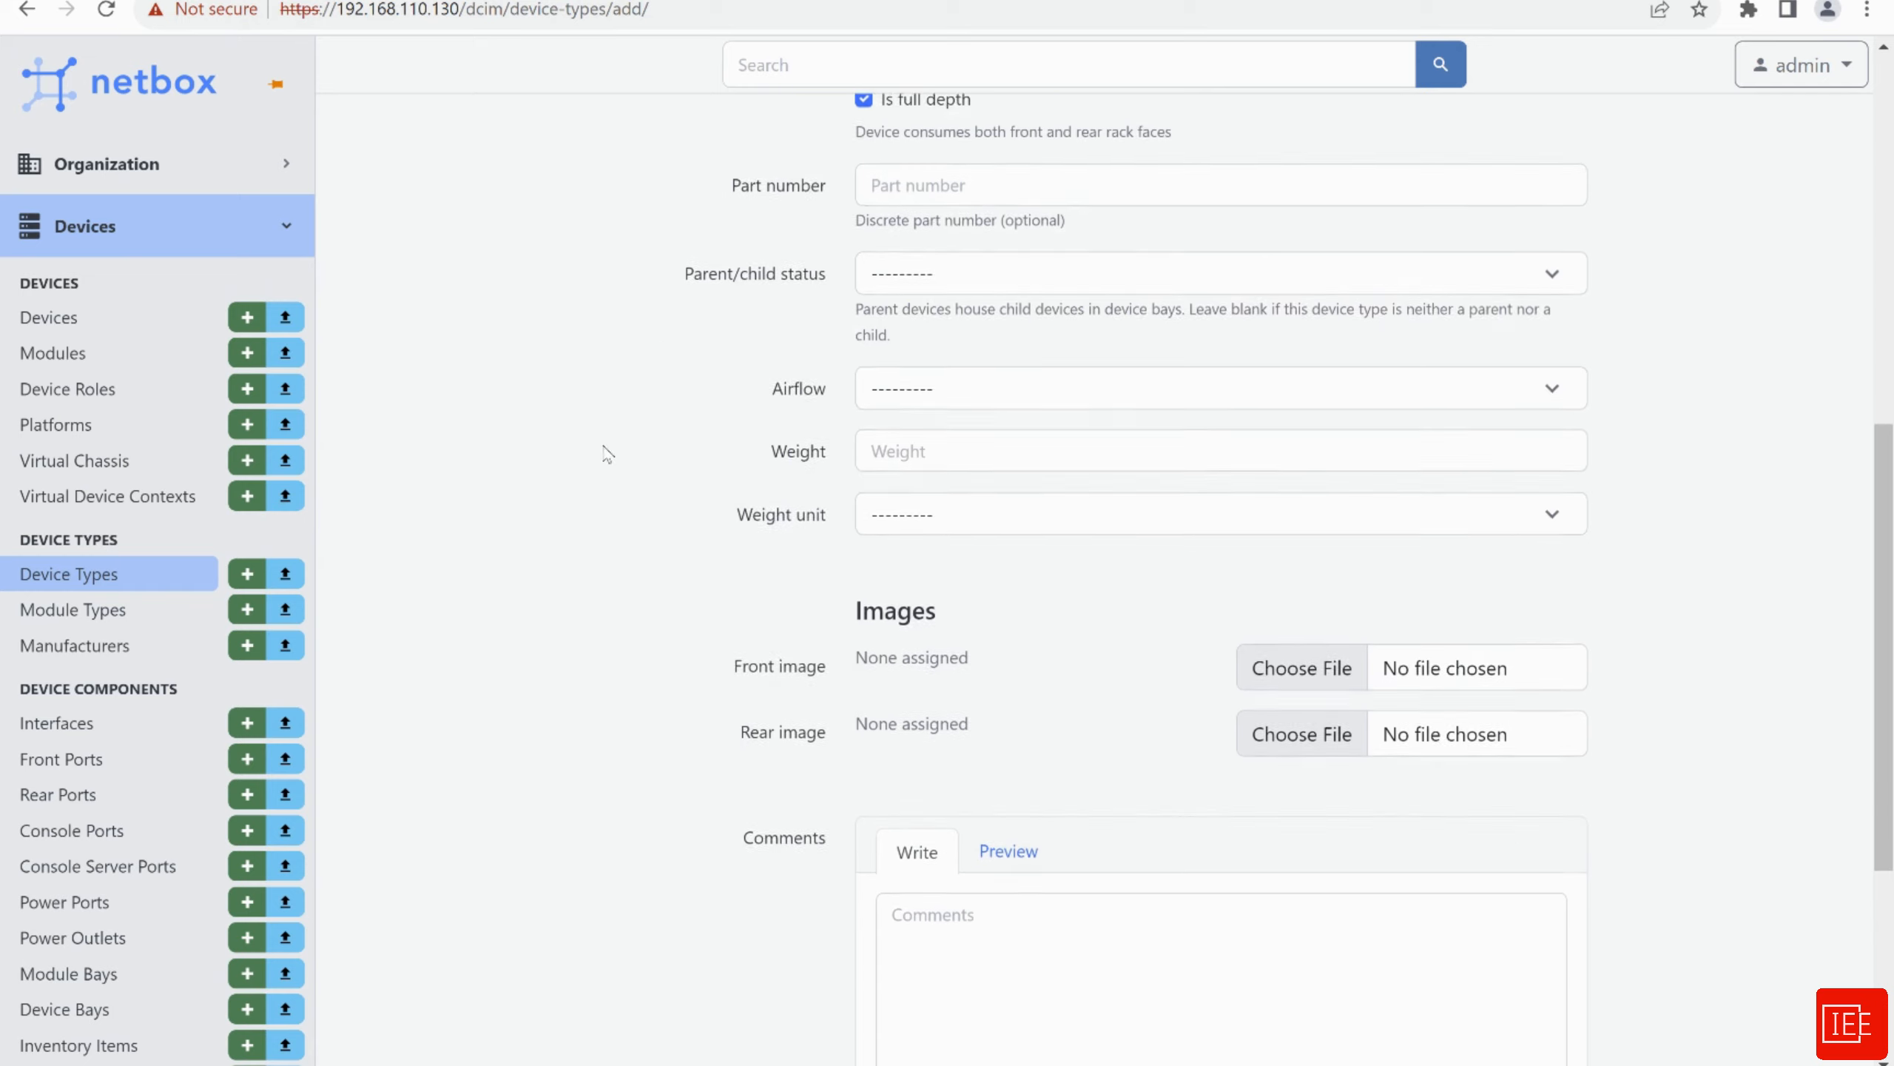
scroll(635, 370, "down", 4)
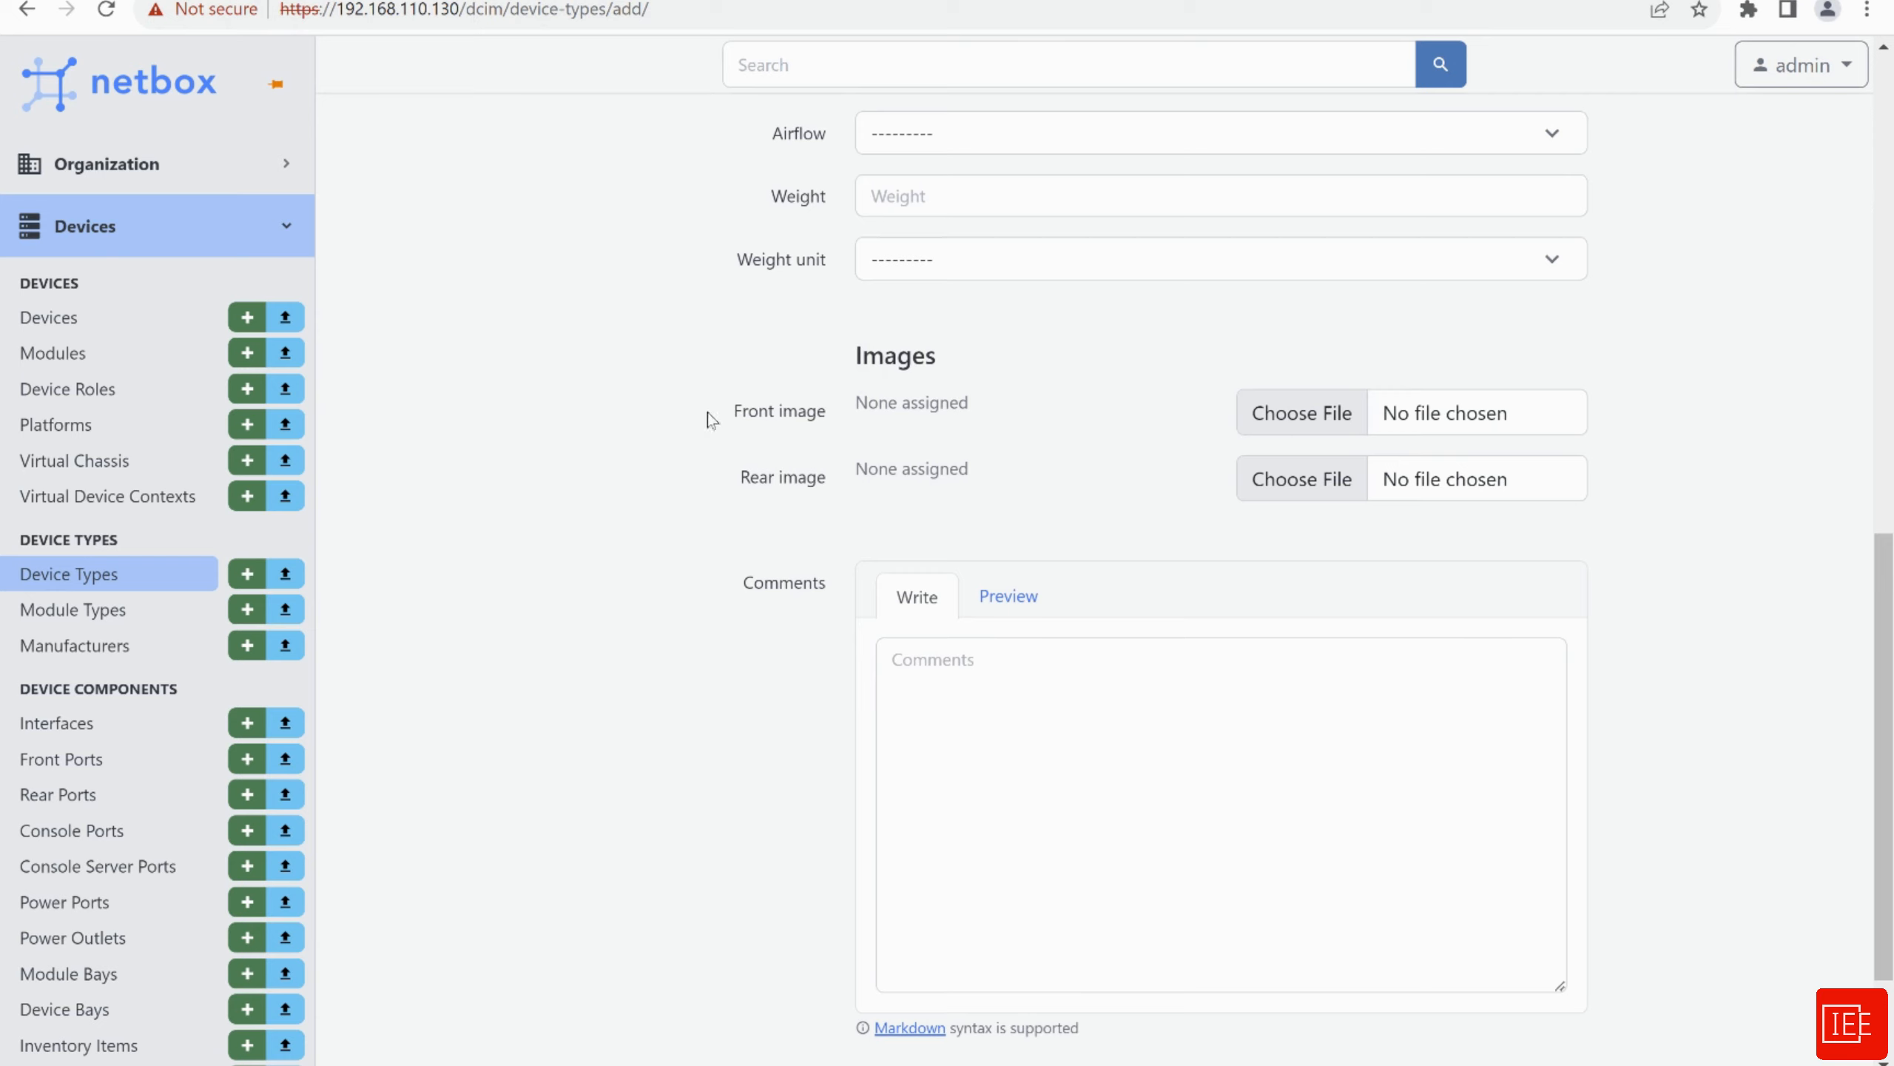
scroll(700, 664, "up", 1)
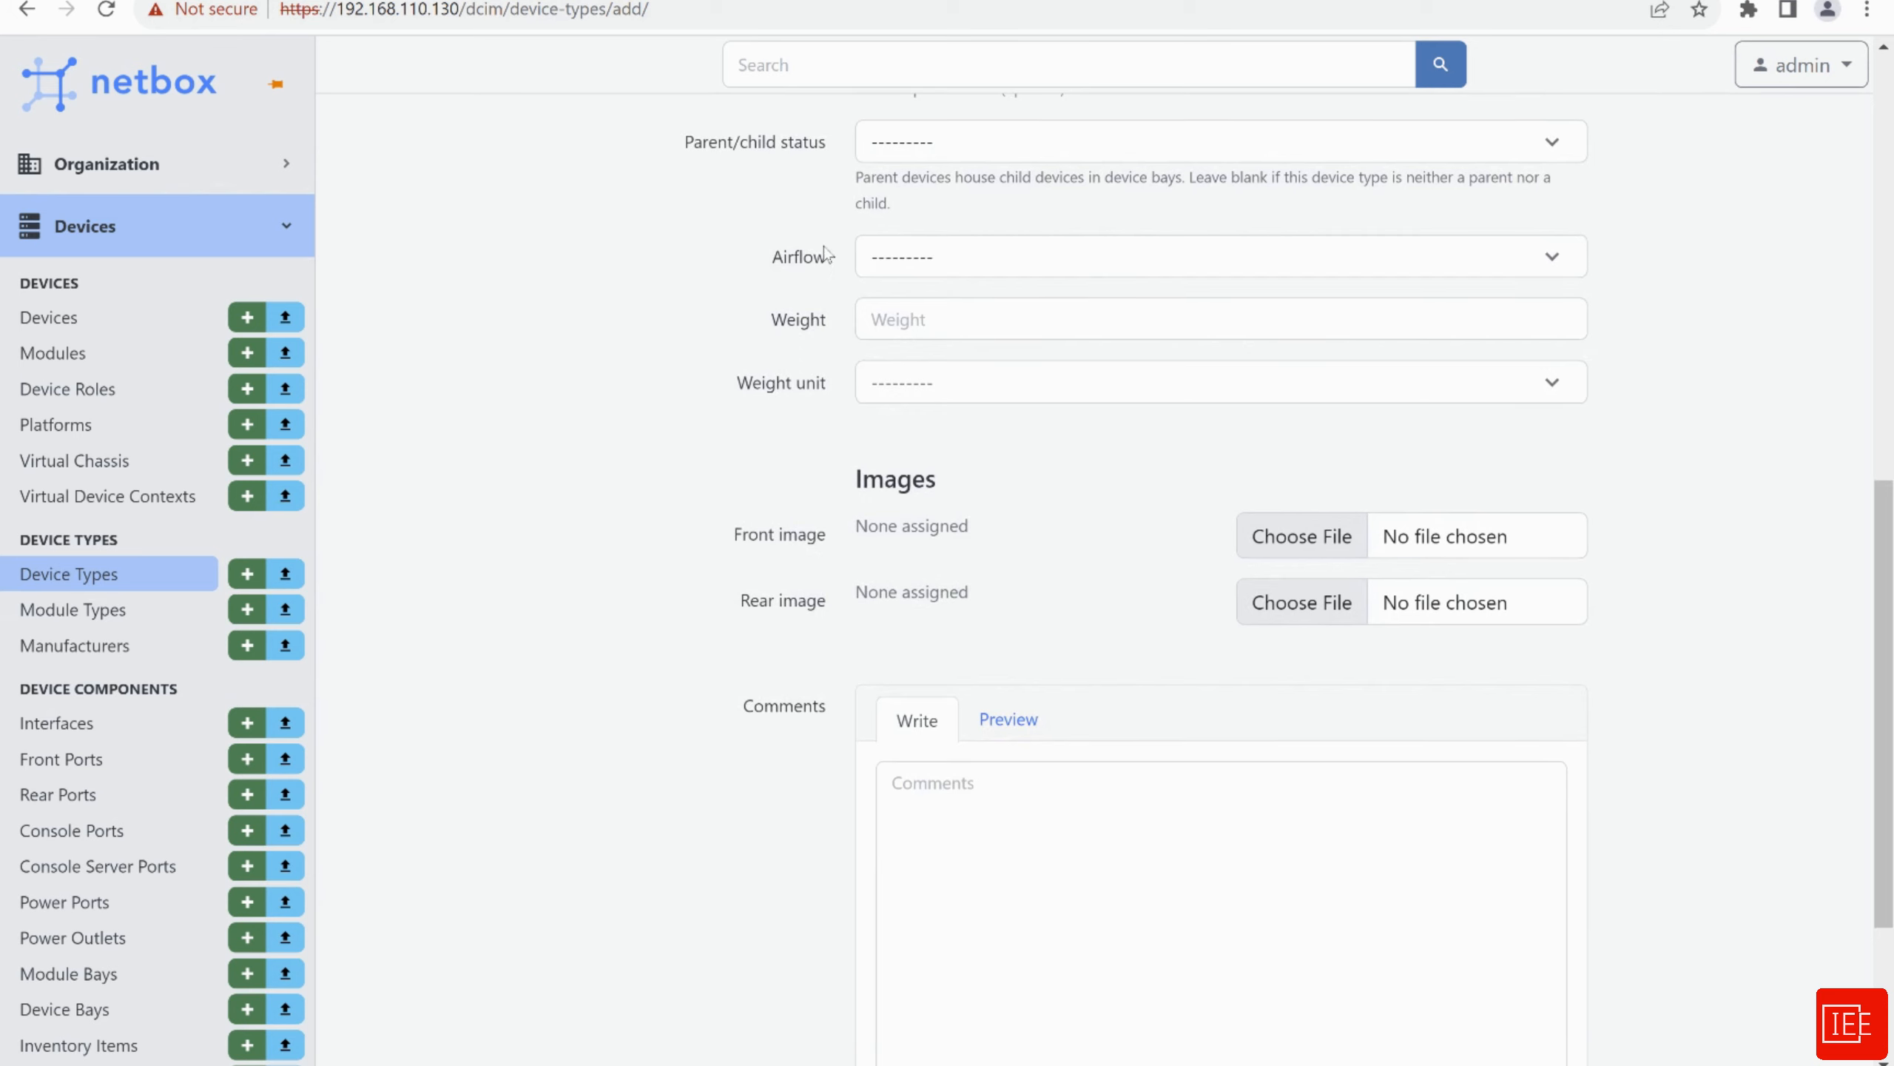
scroll(721, 569, "down", 3)
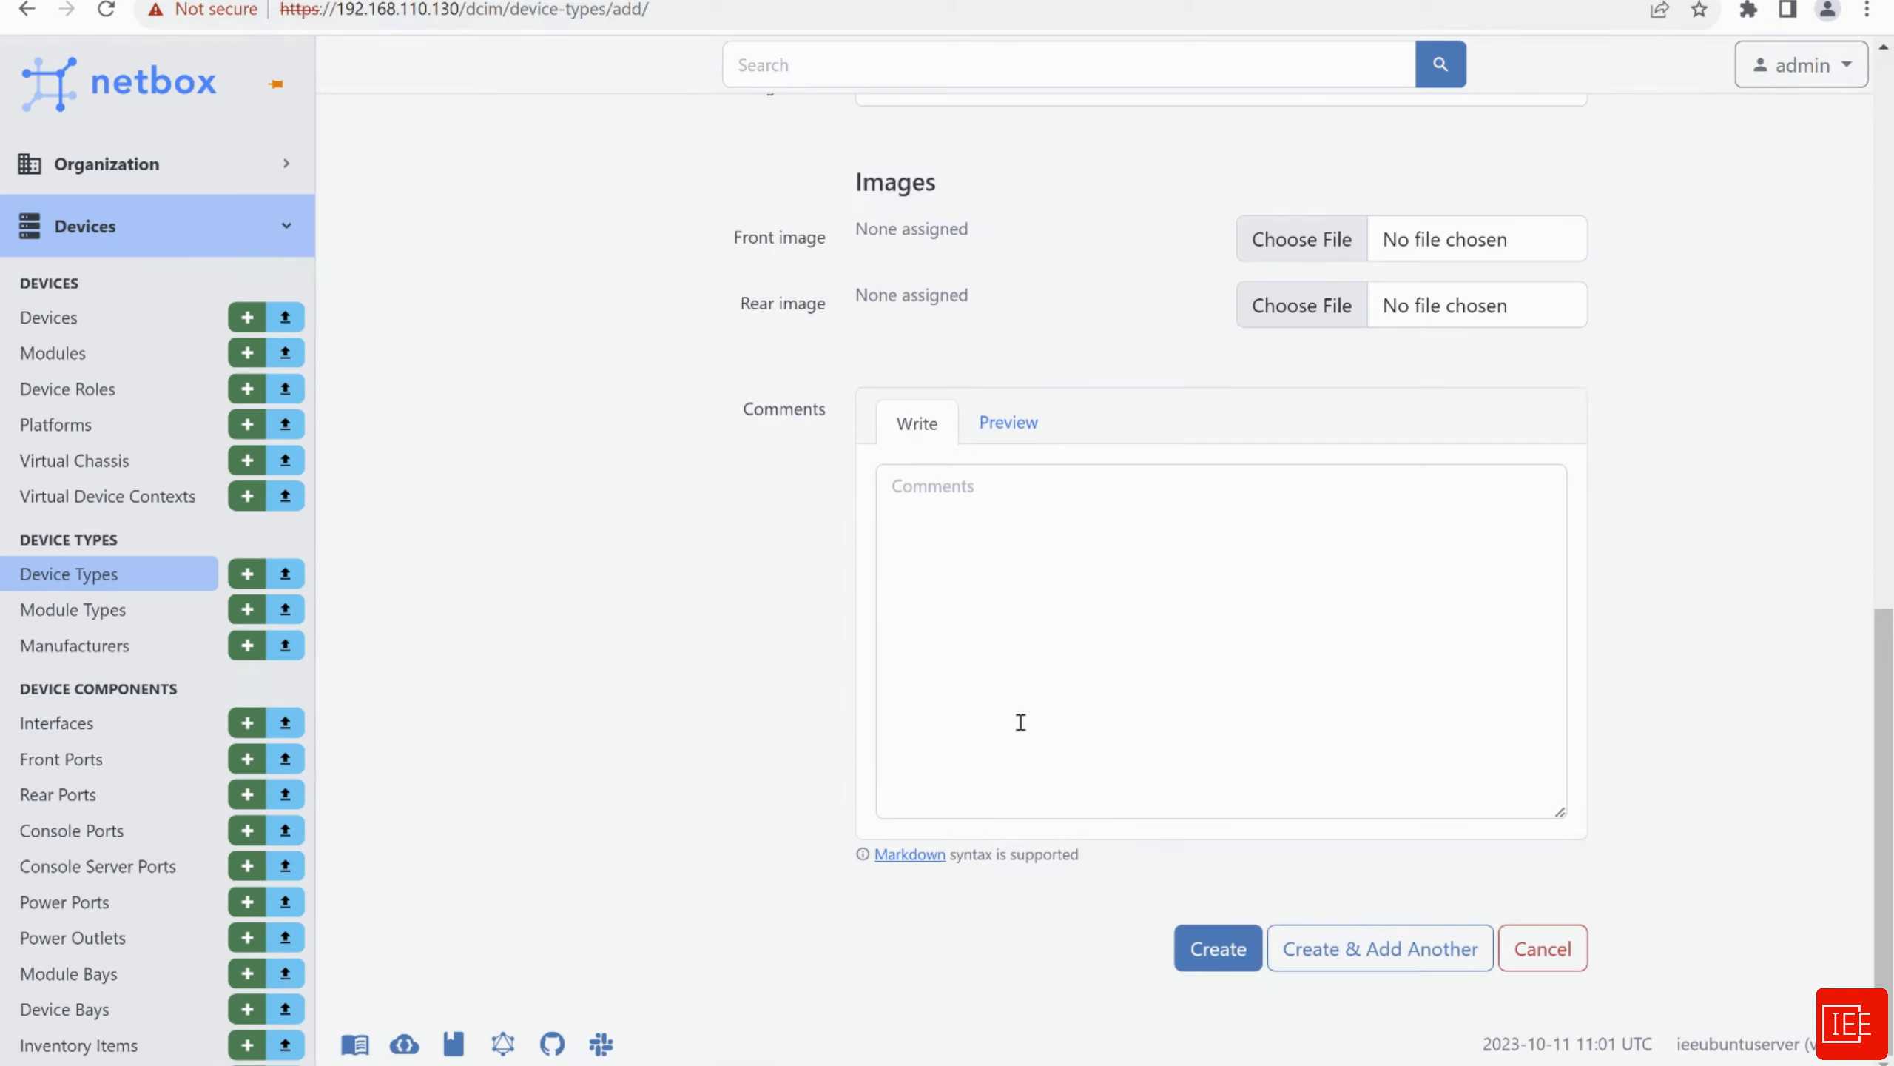
left_click(1212, 963)
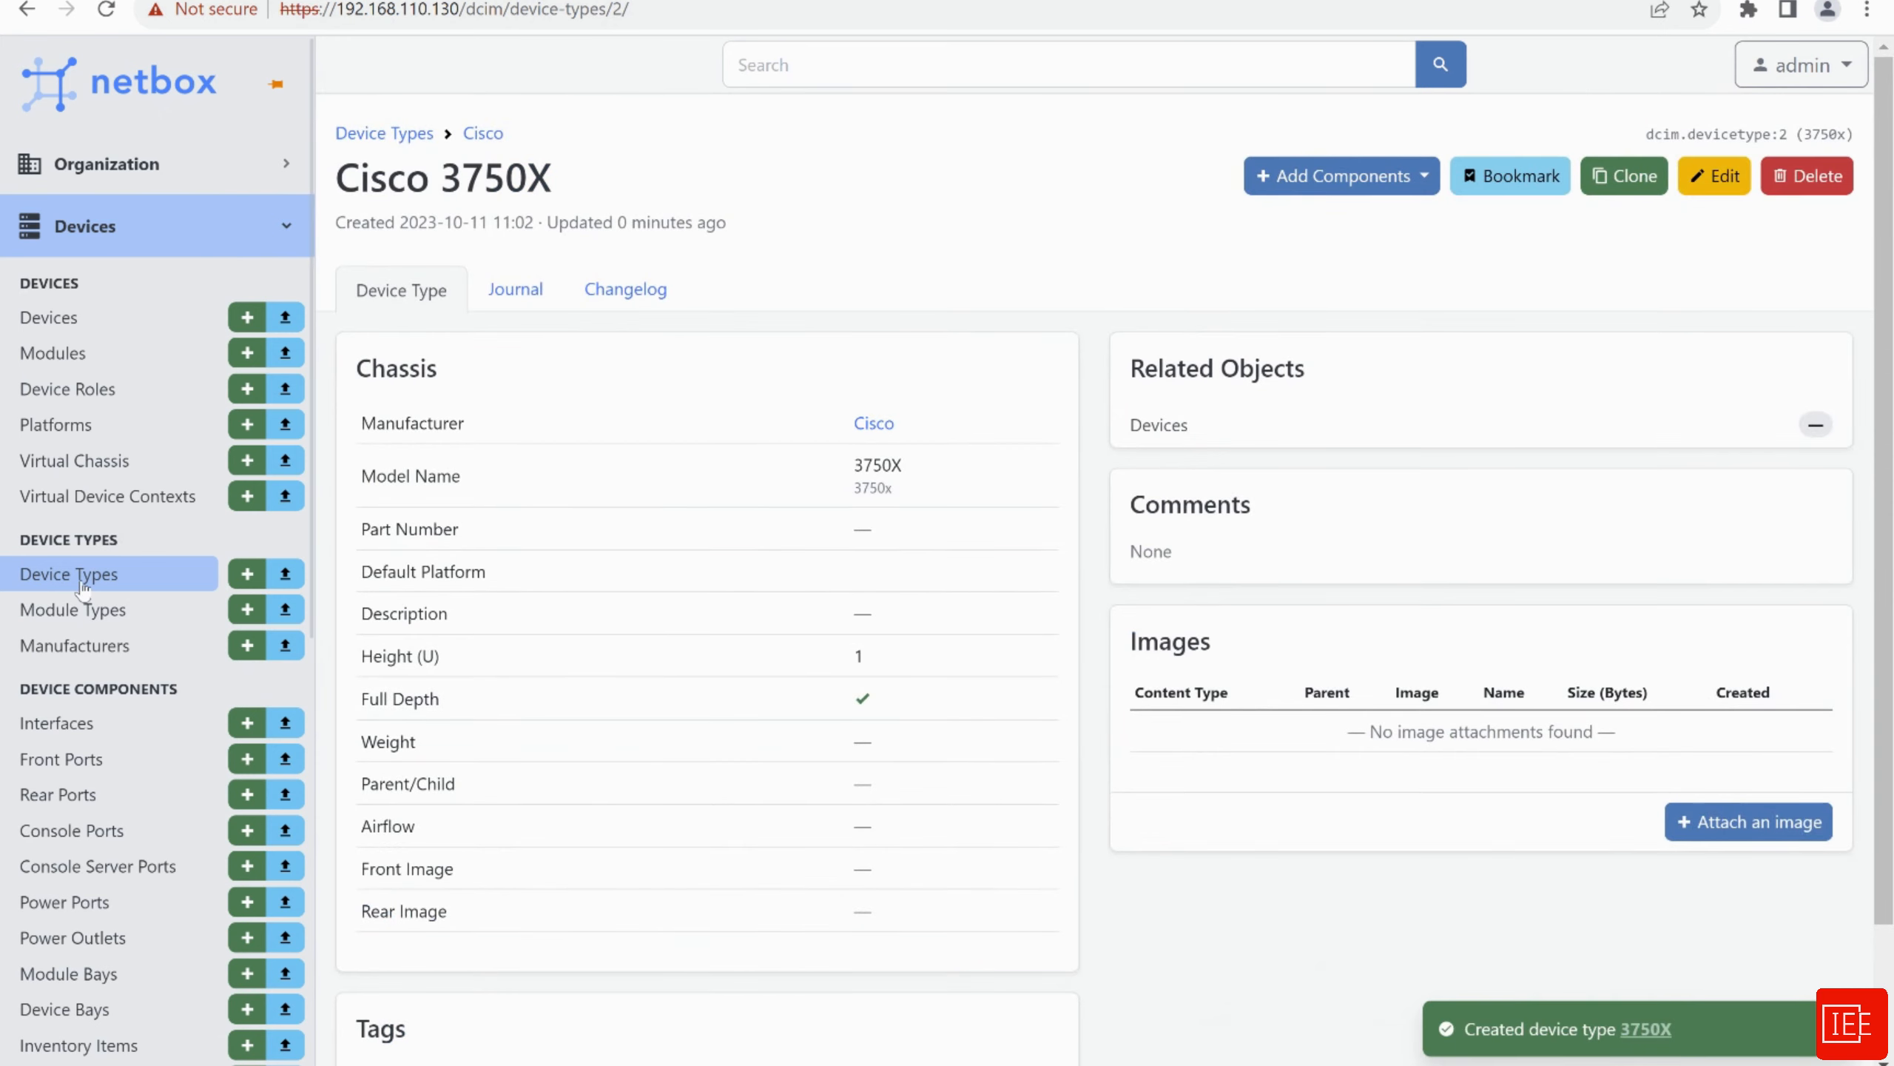
Check the Device Types list, then view the device types belonging to Cisco from Manufacturers
left_click(82, 586)
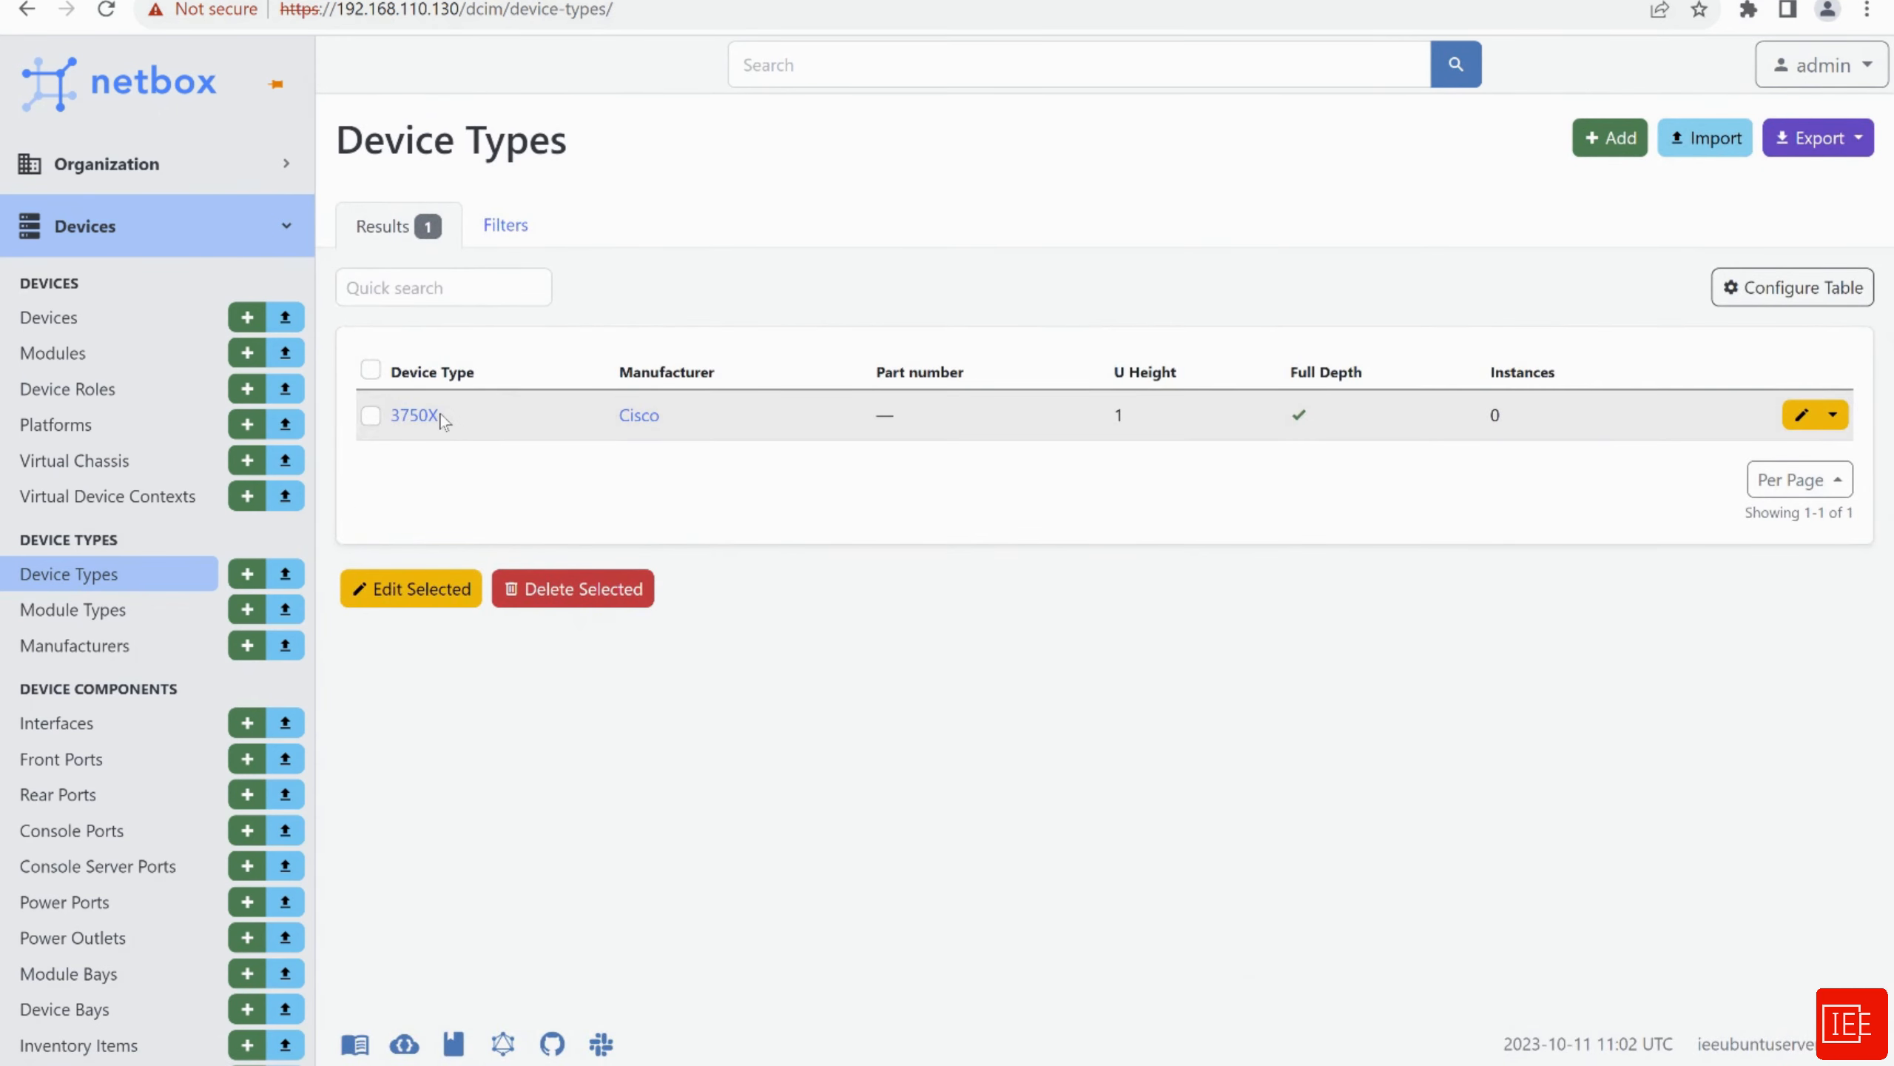
left_click(84, 647)
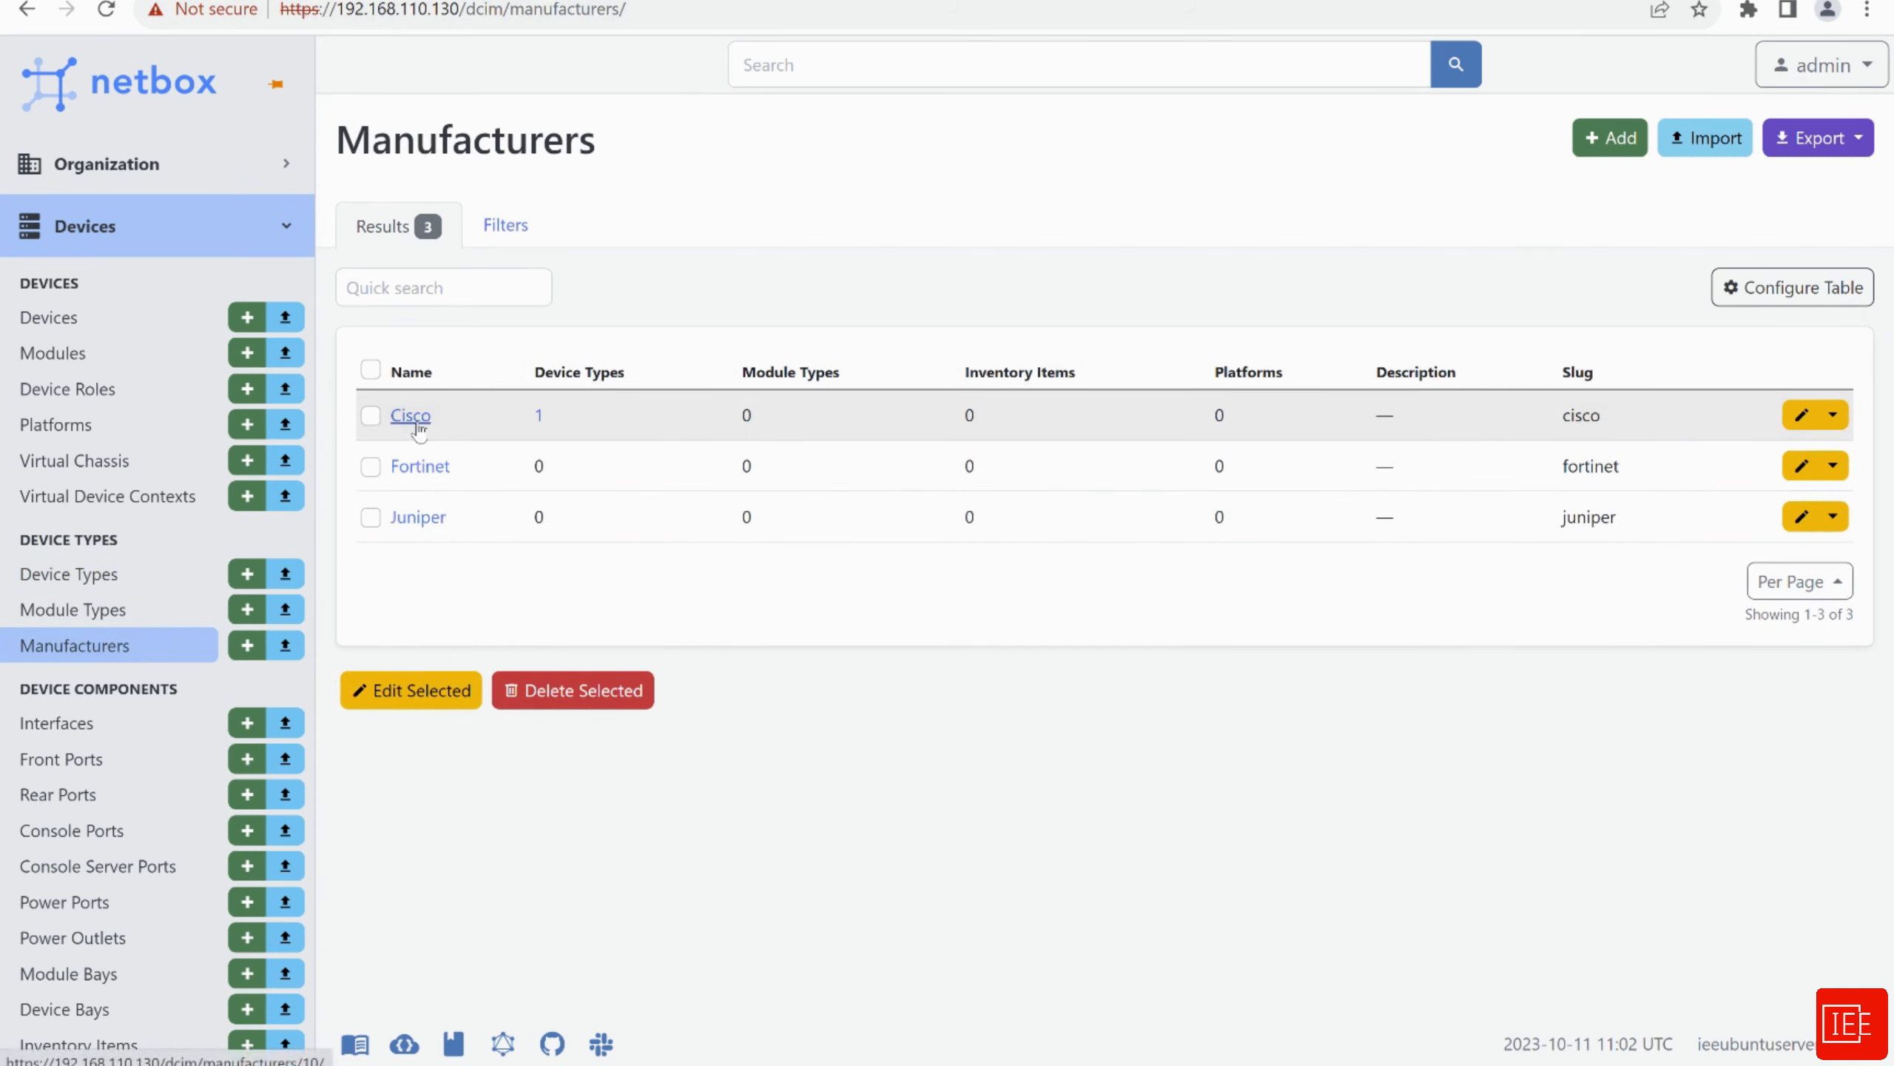
left_click(538, 420)
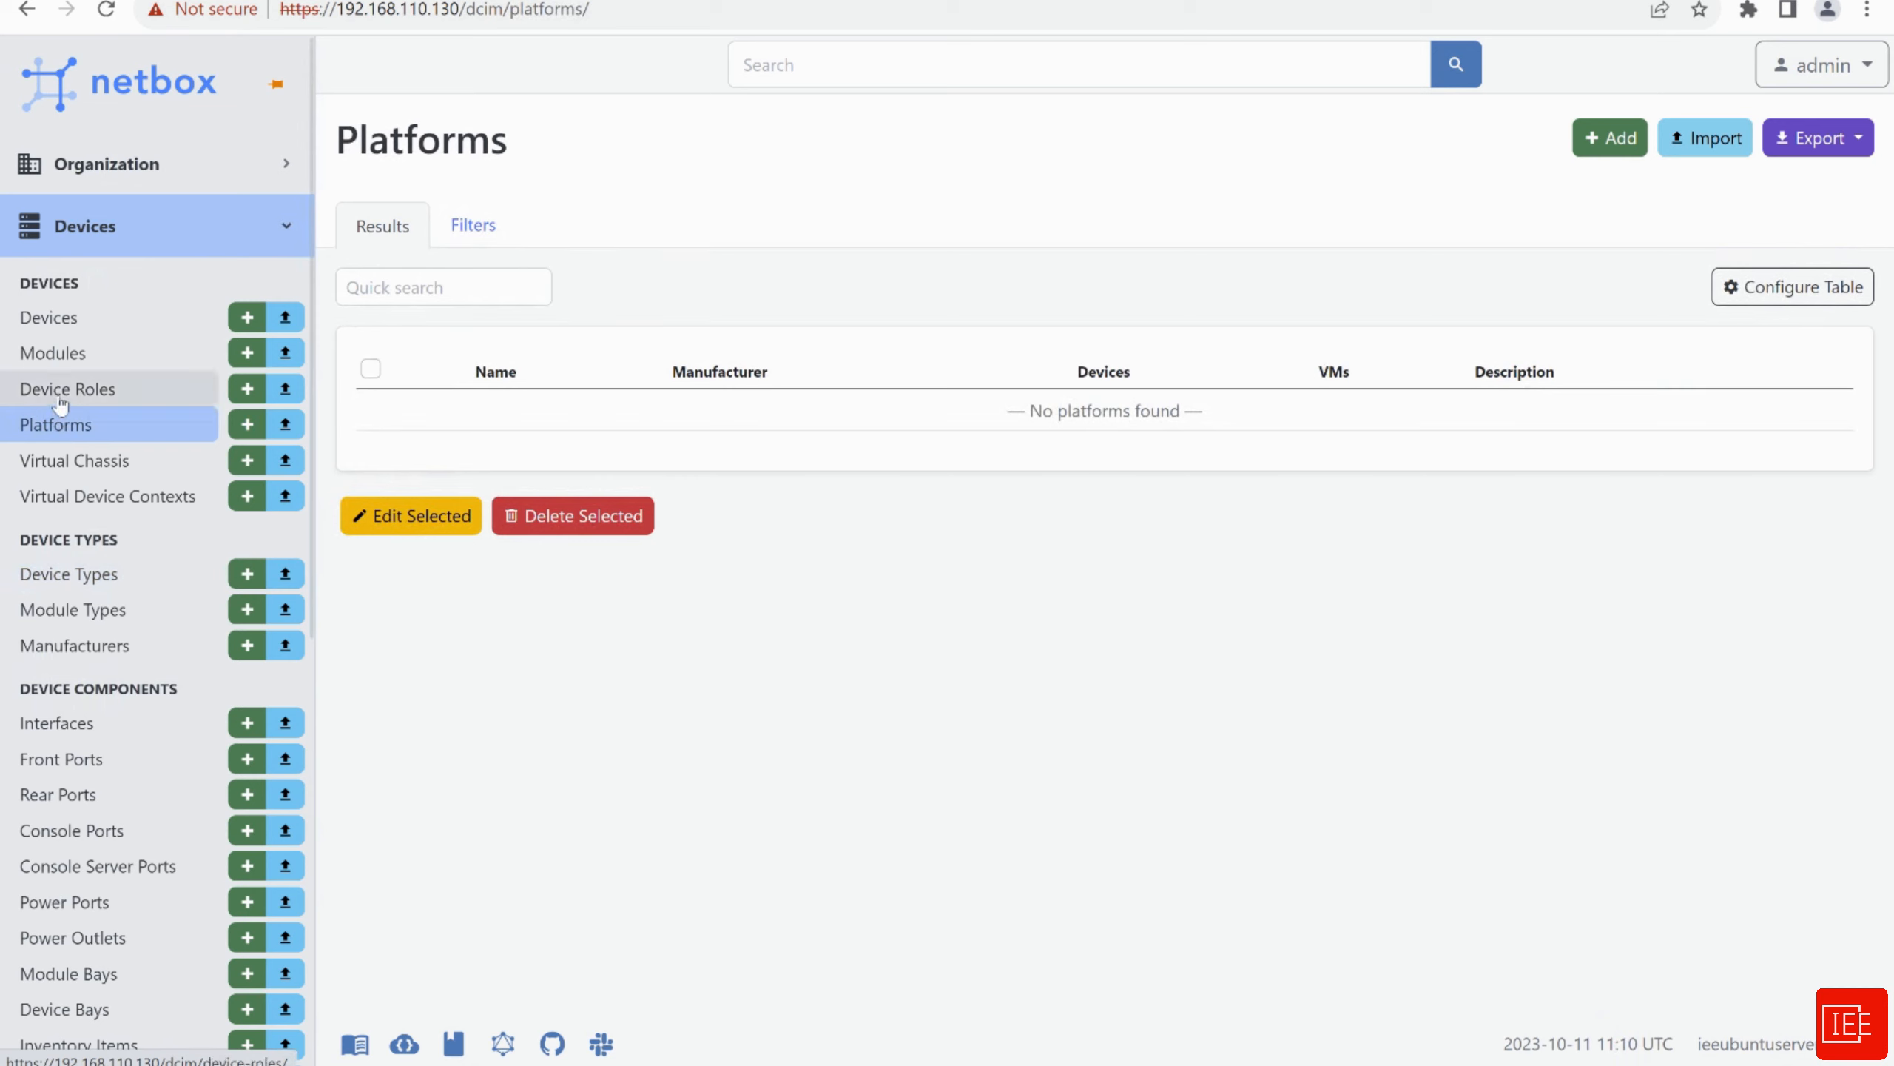
Start a platform named cisco_ios with manufacturer Cisco and no config template
left_click(1610, 139)
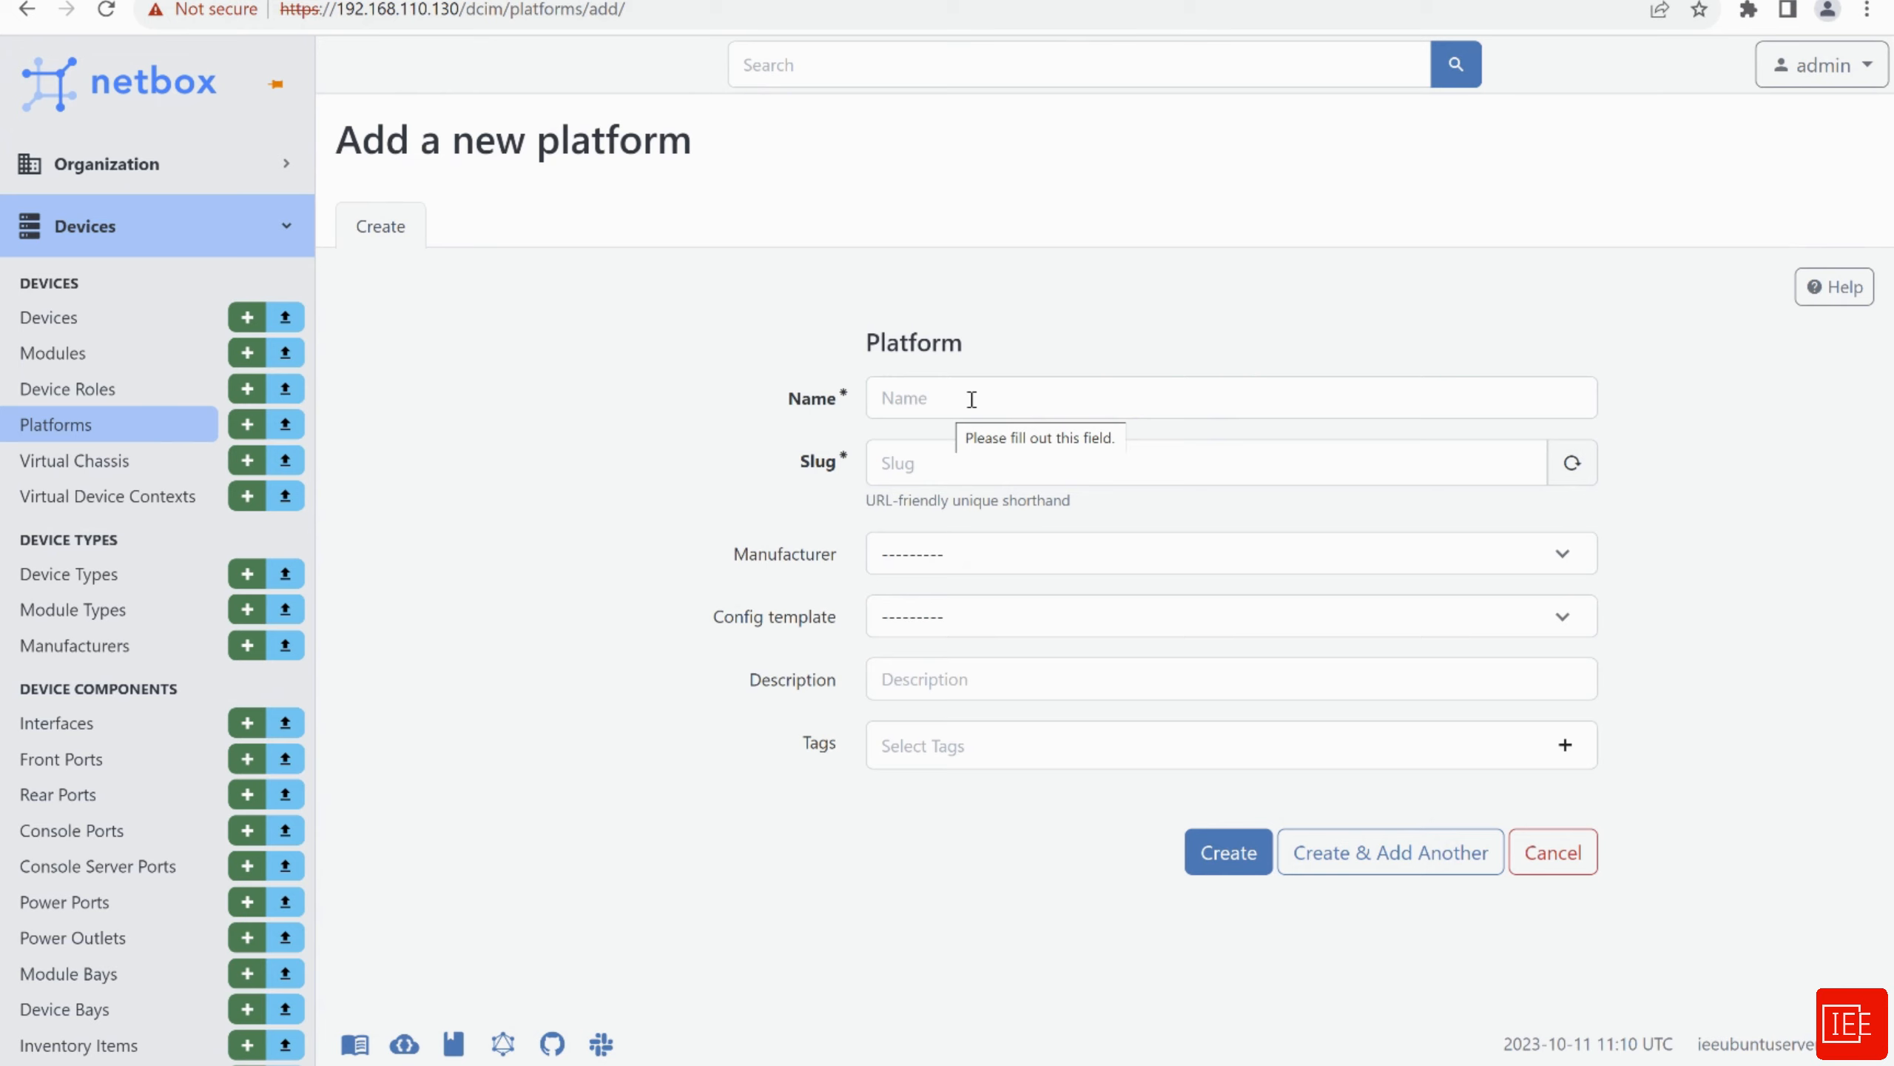
left_click(943, 387)
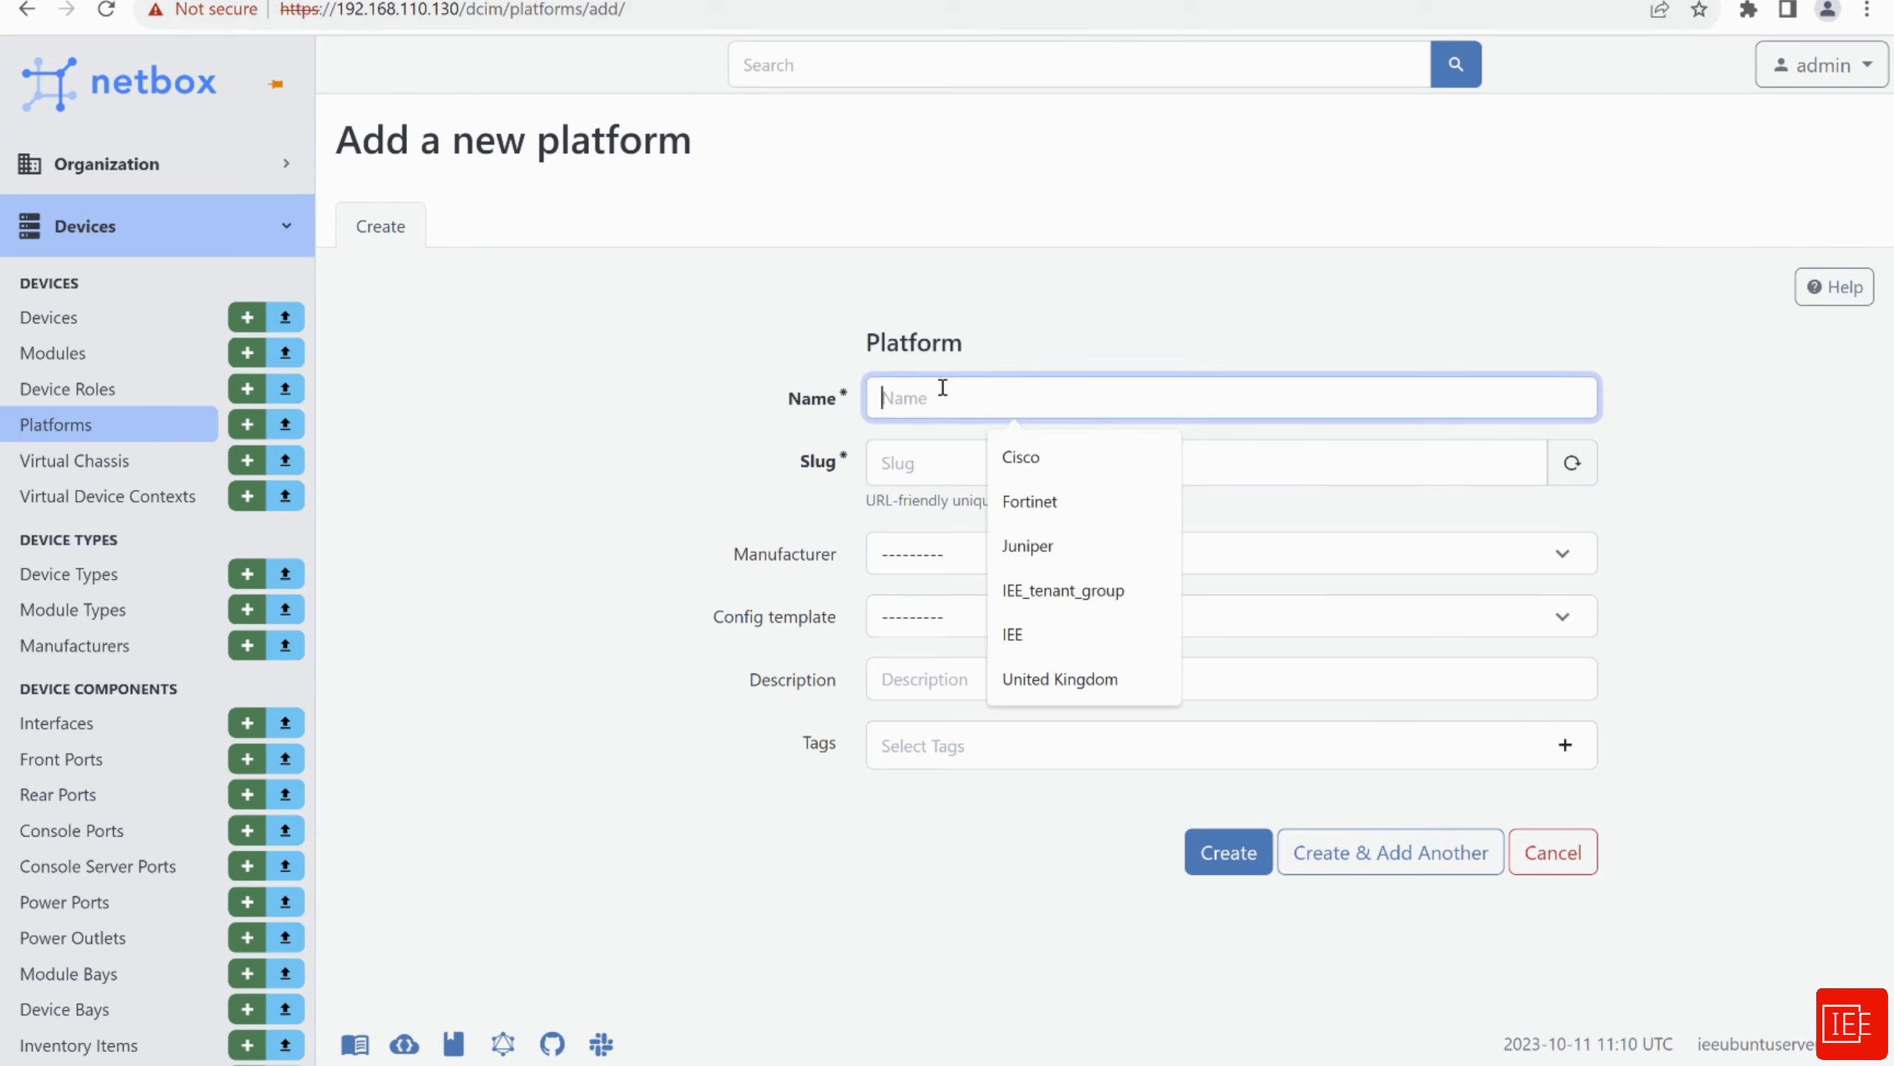
type("cisco_")
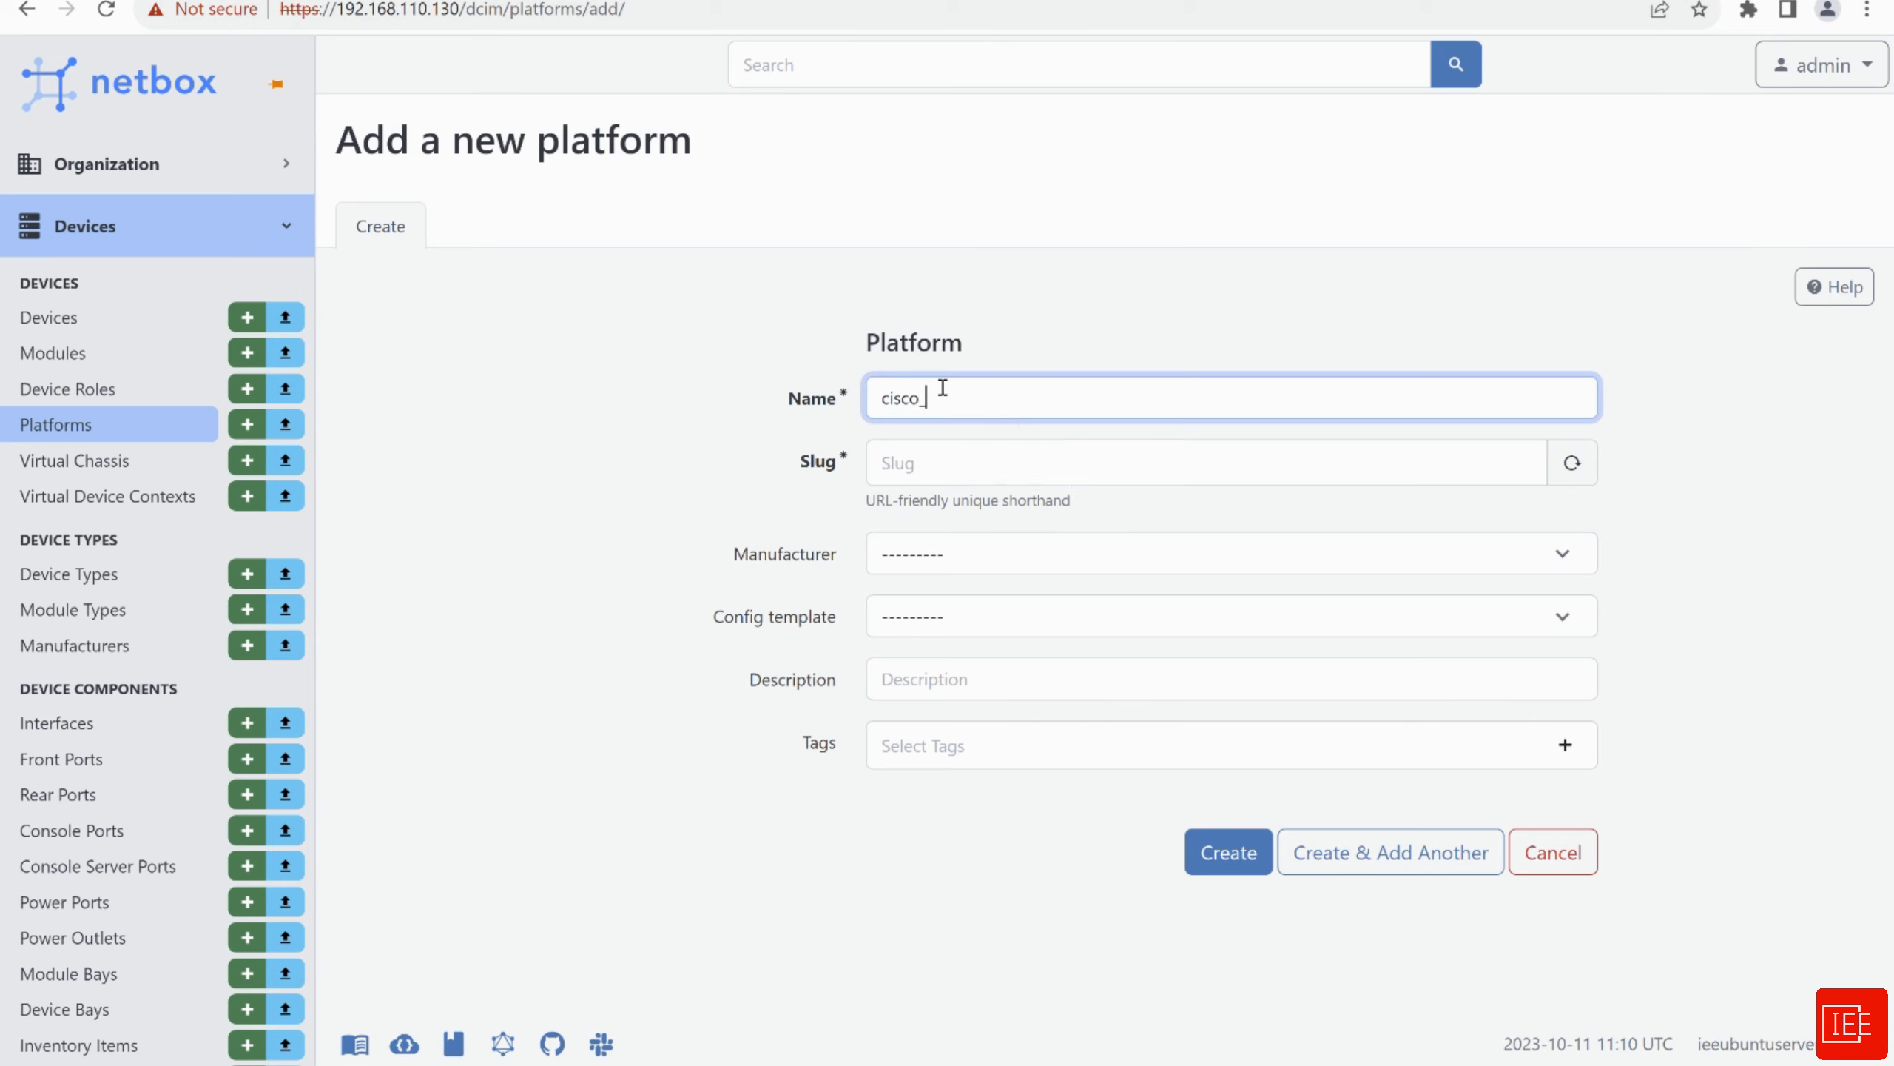
type("ios")
left_click(959, 558)
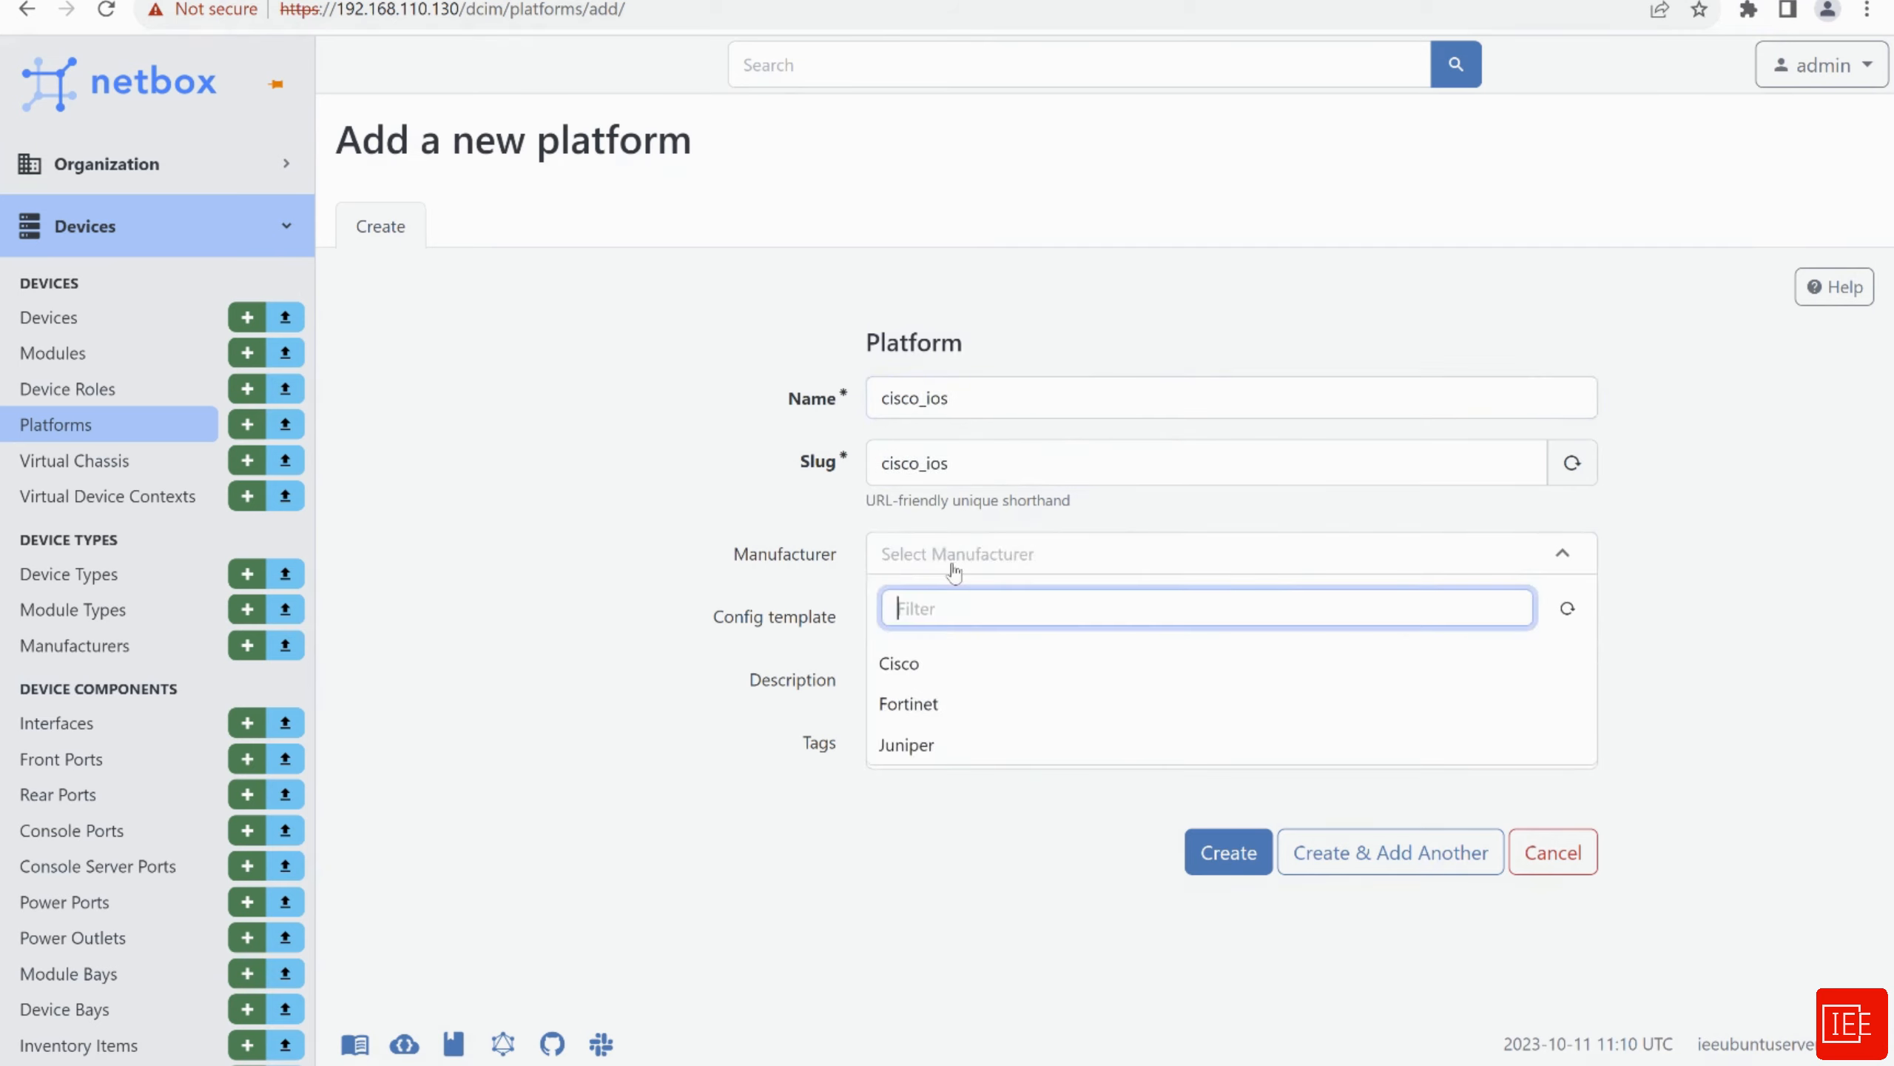
left_click(921, 672)
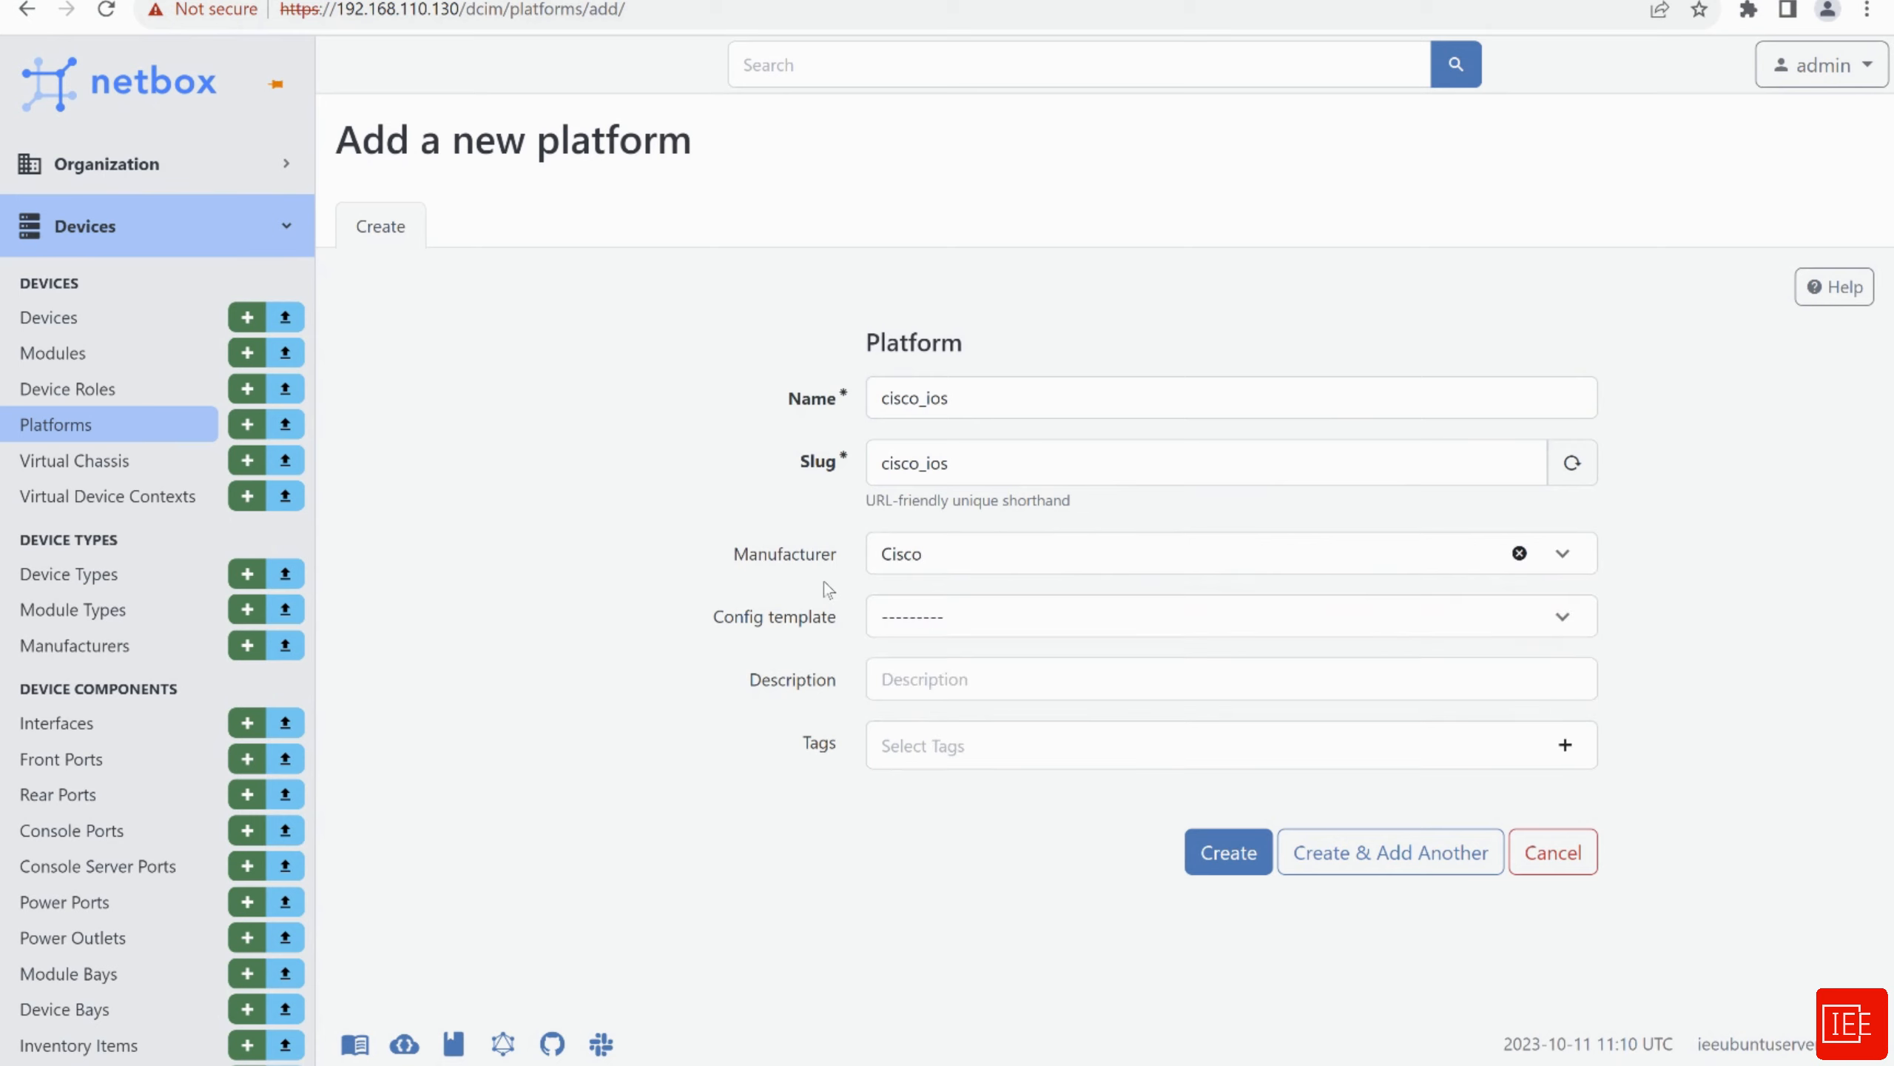
left_click(970, 619)
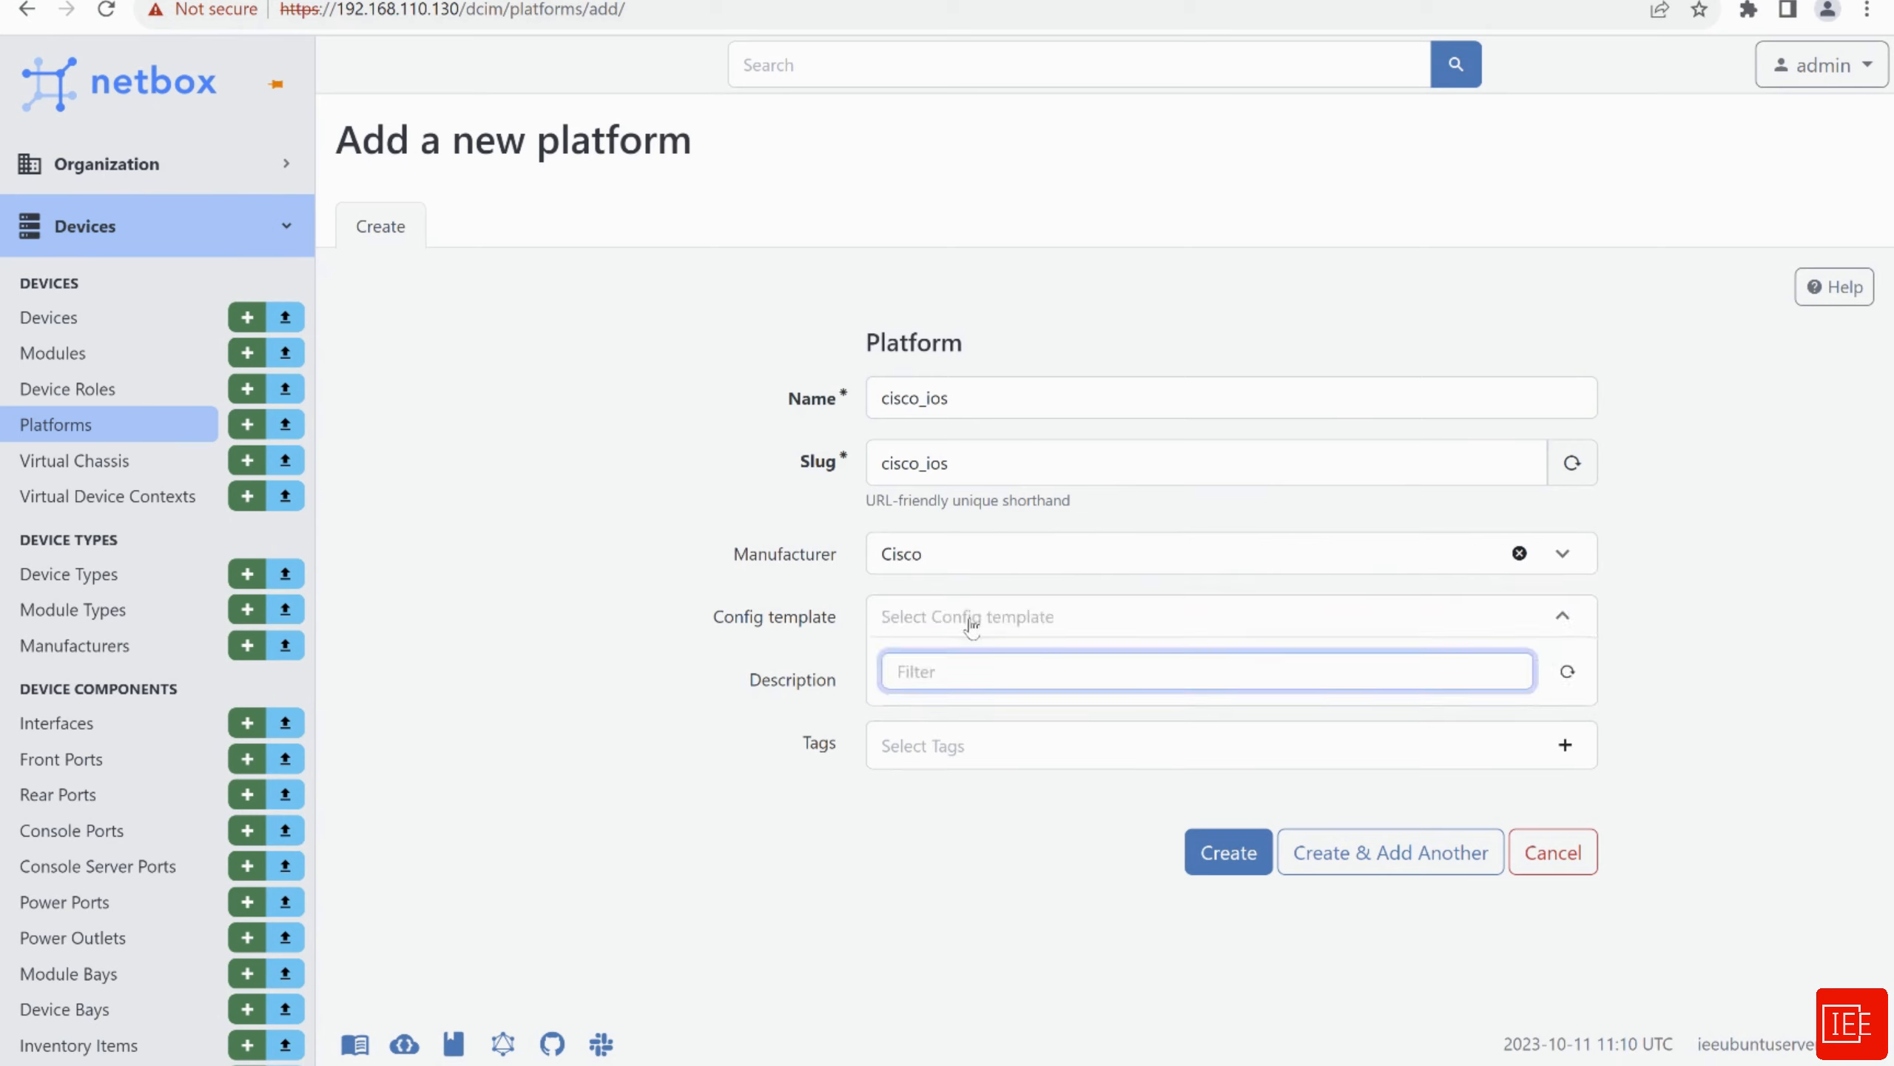
left_click(596, 750)
Describe it as 'This is a platform for Netmiko' and create the platform
left_click(989, 683)
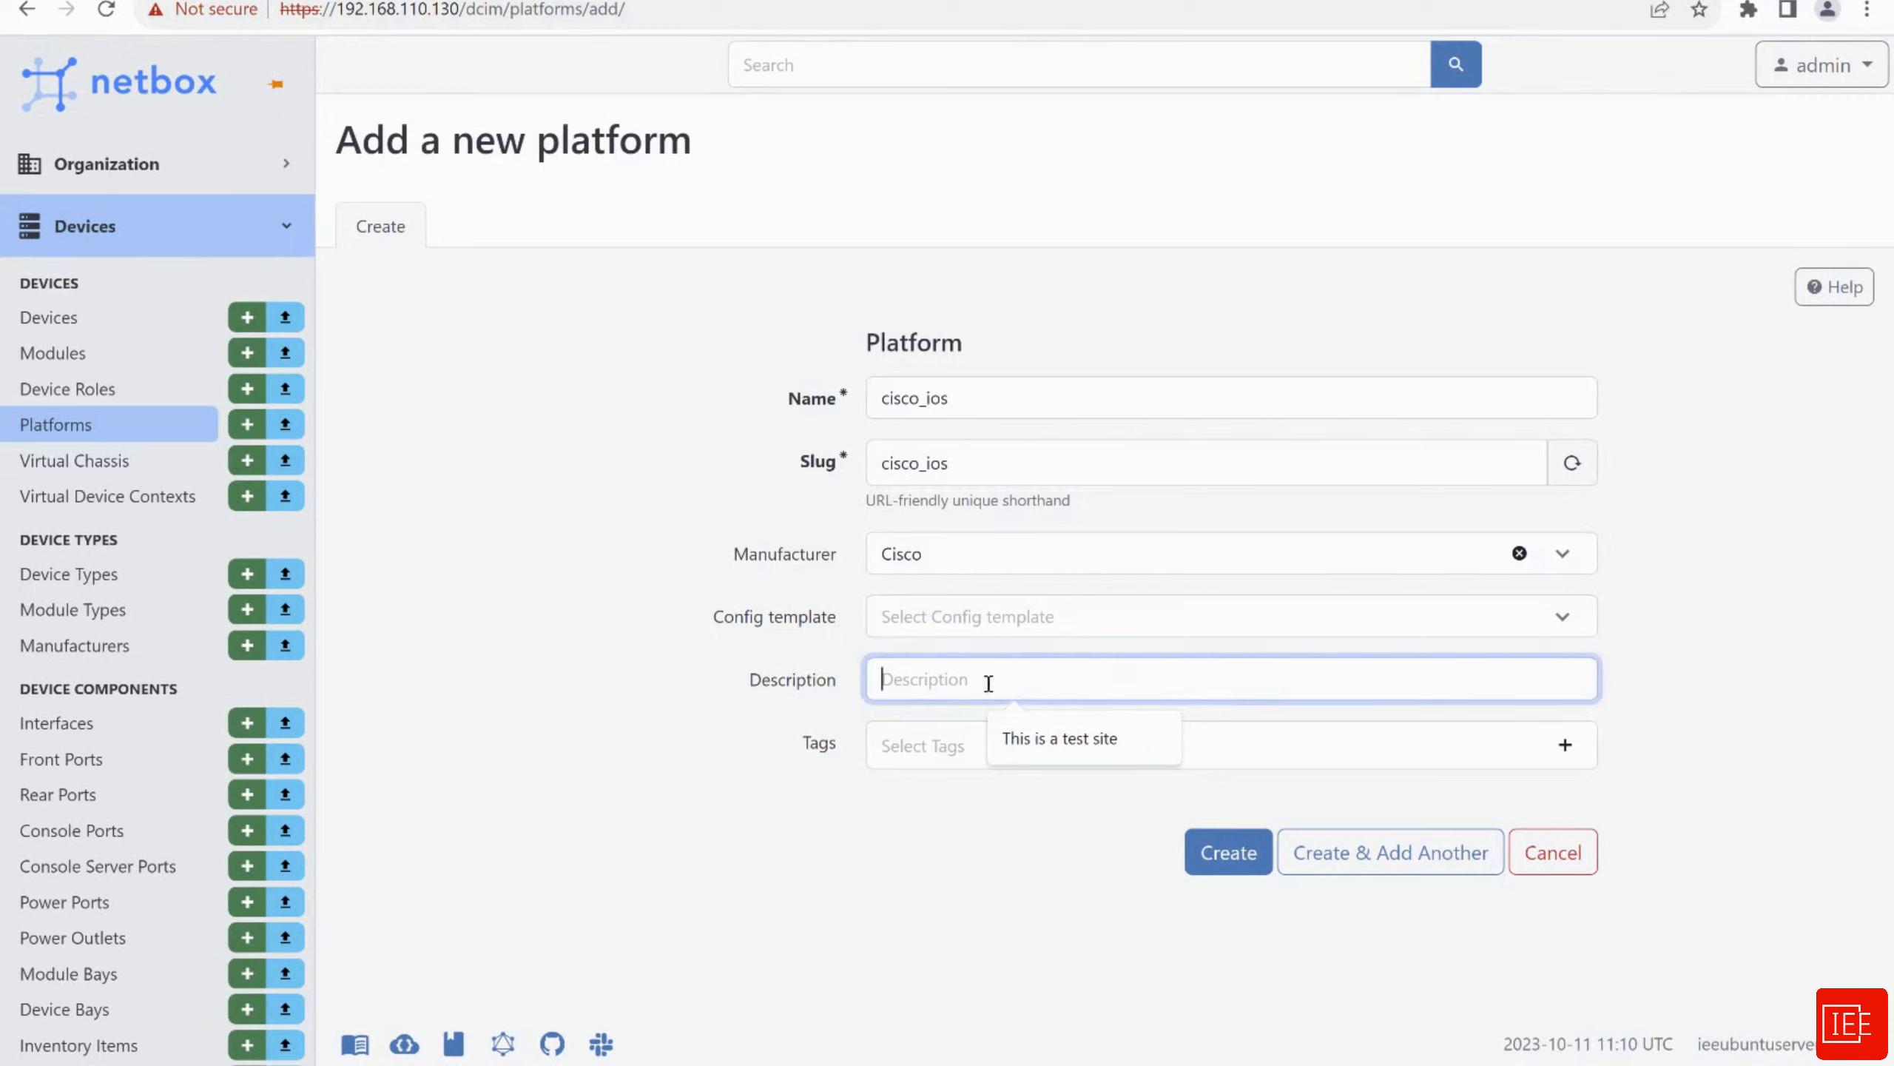
type("This is a pla")
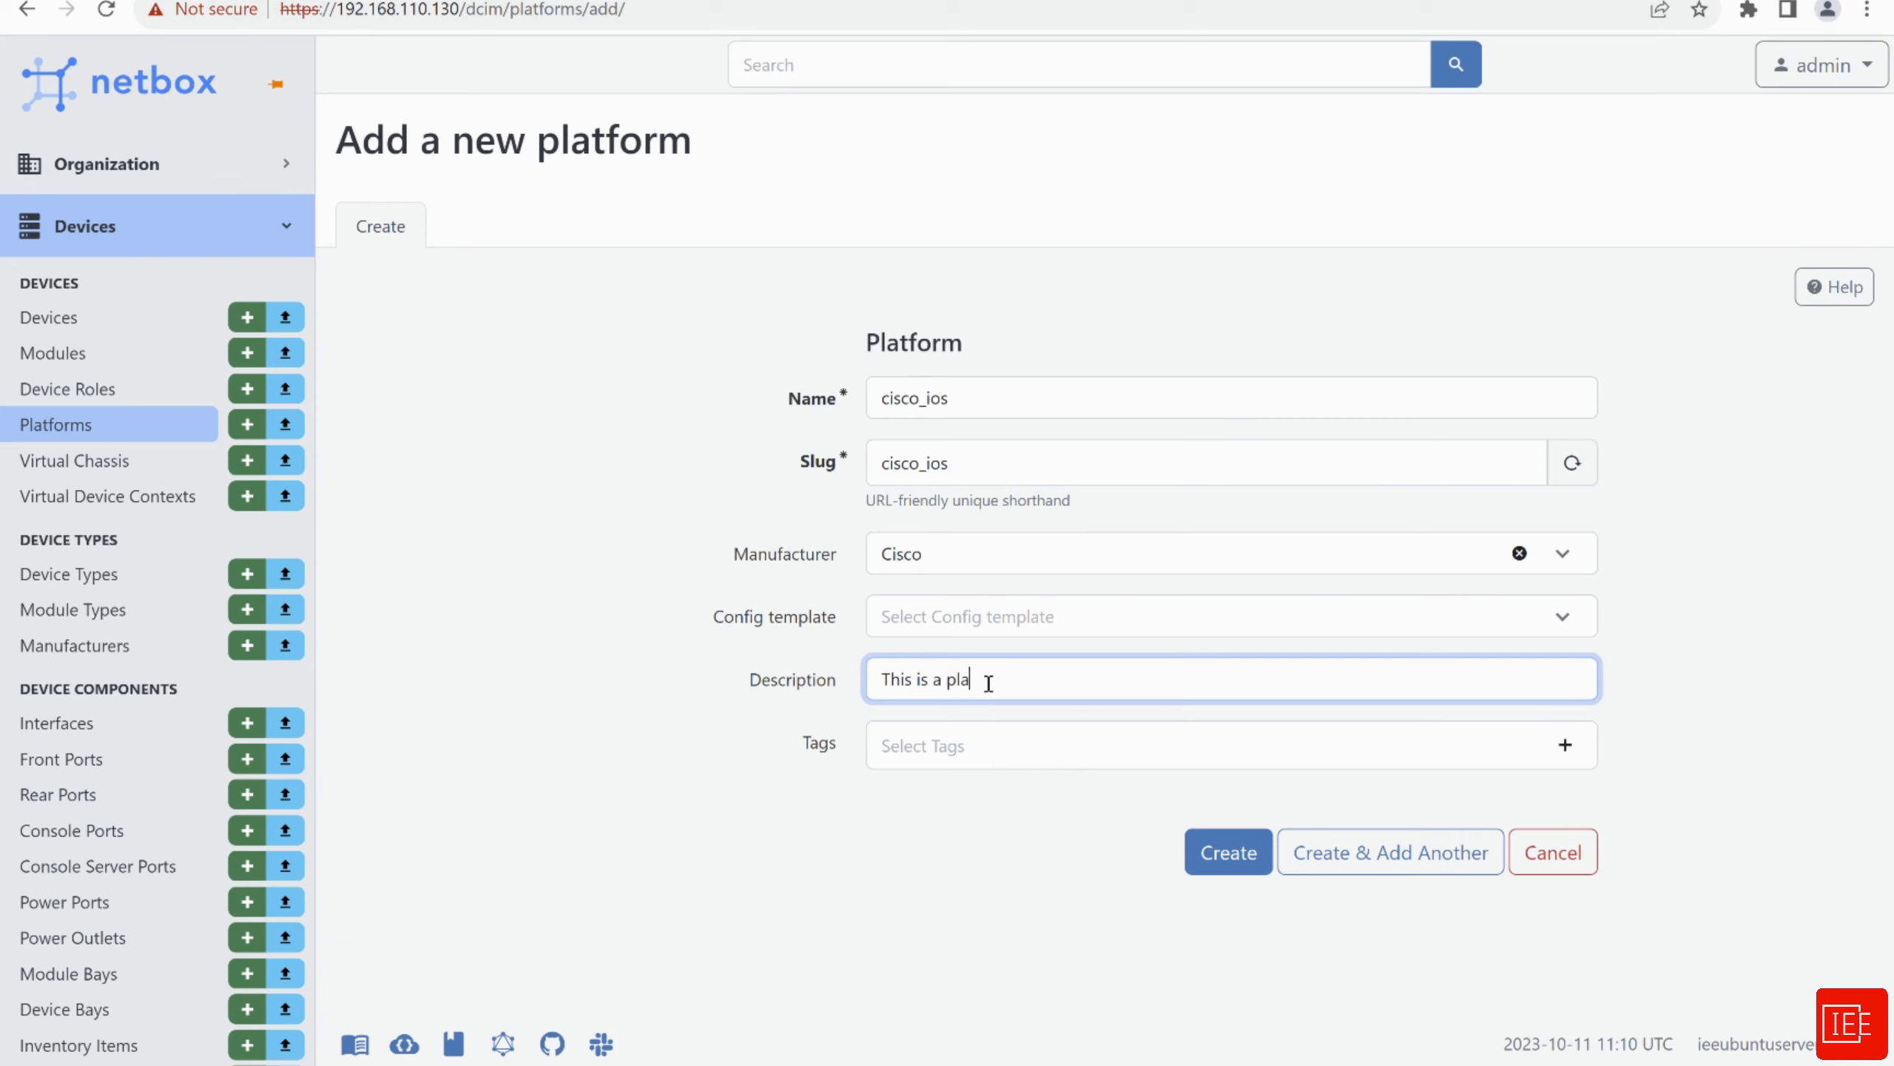
type("tform for Netmiko")
left_click(982, 878)
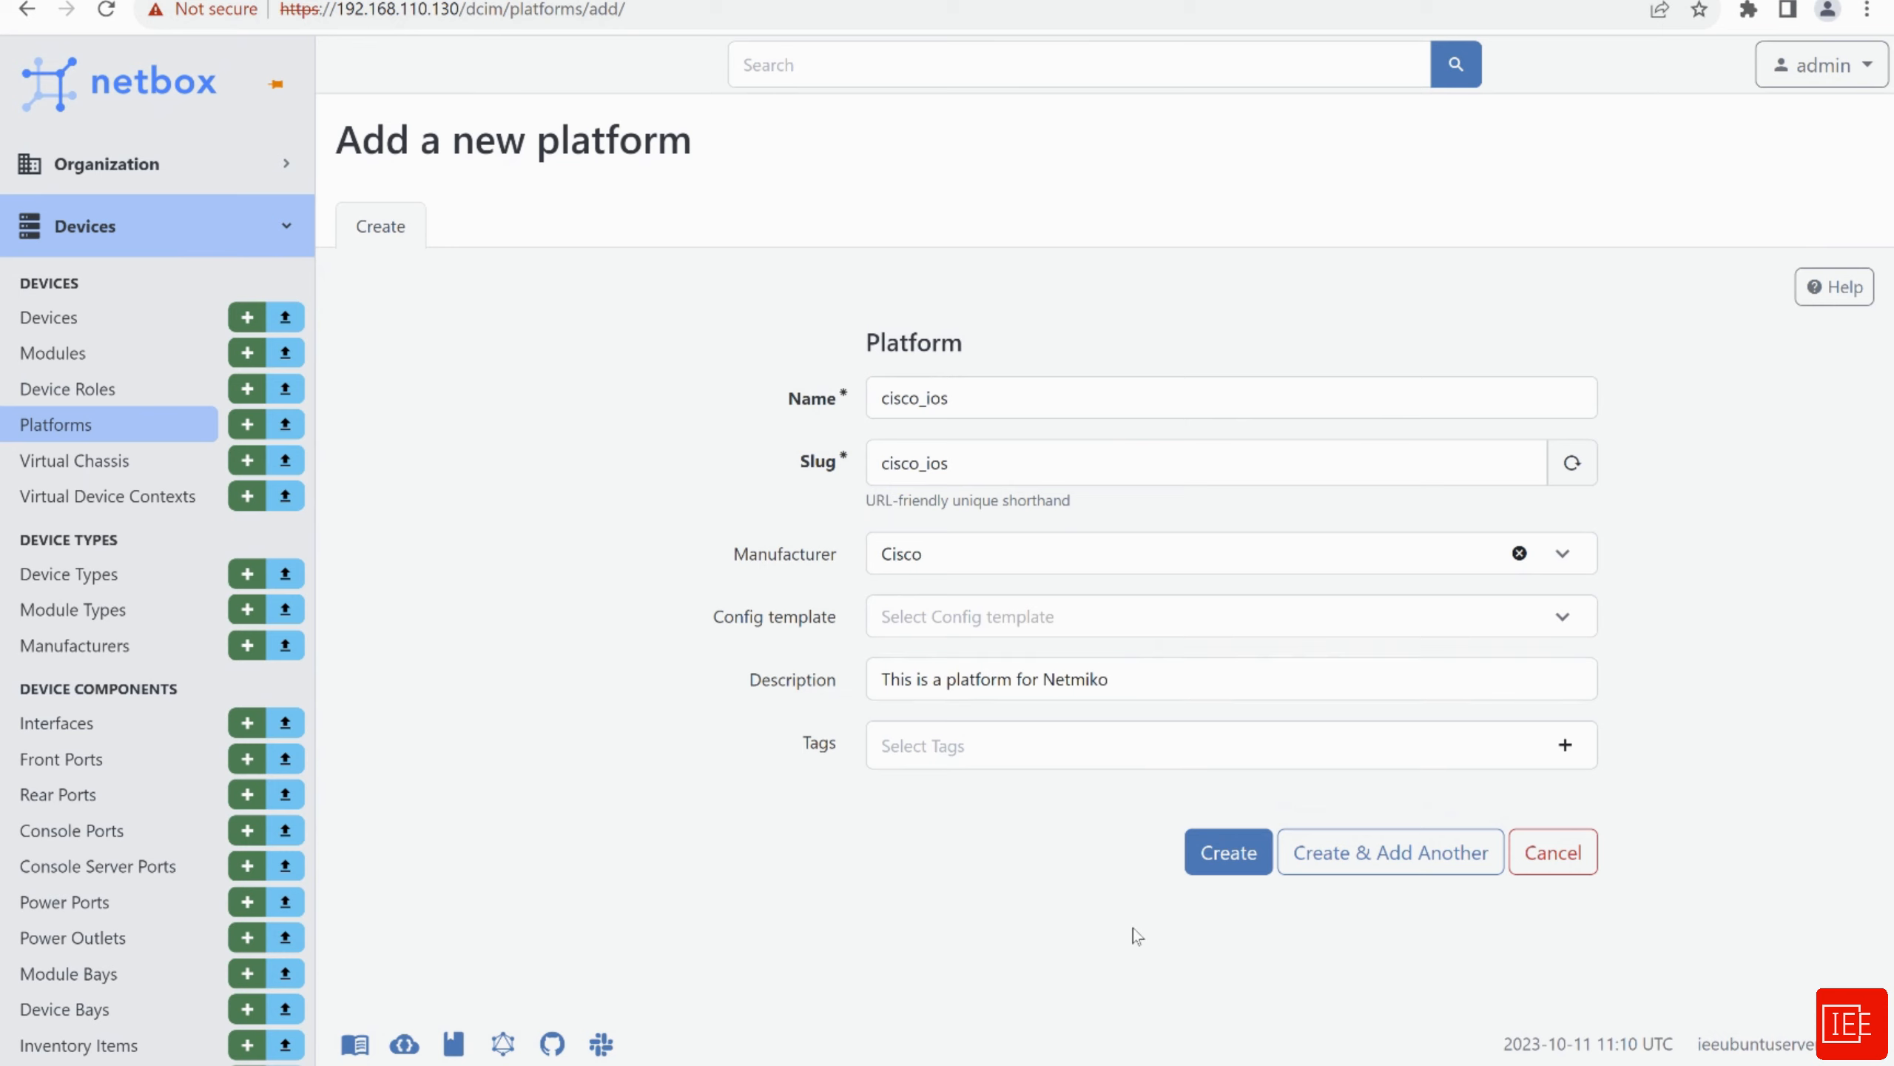
left_click(1231, 871)
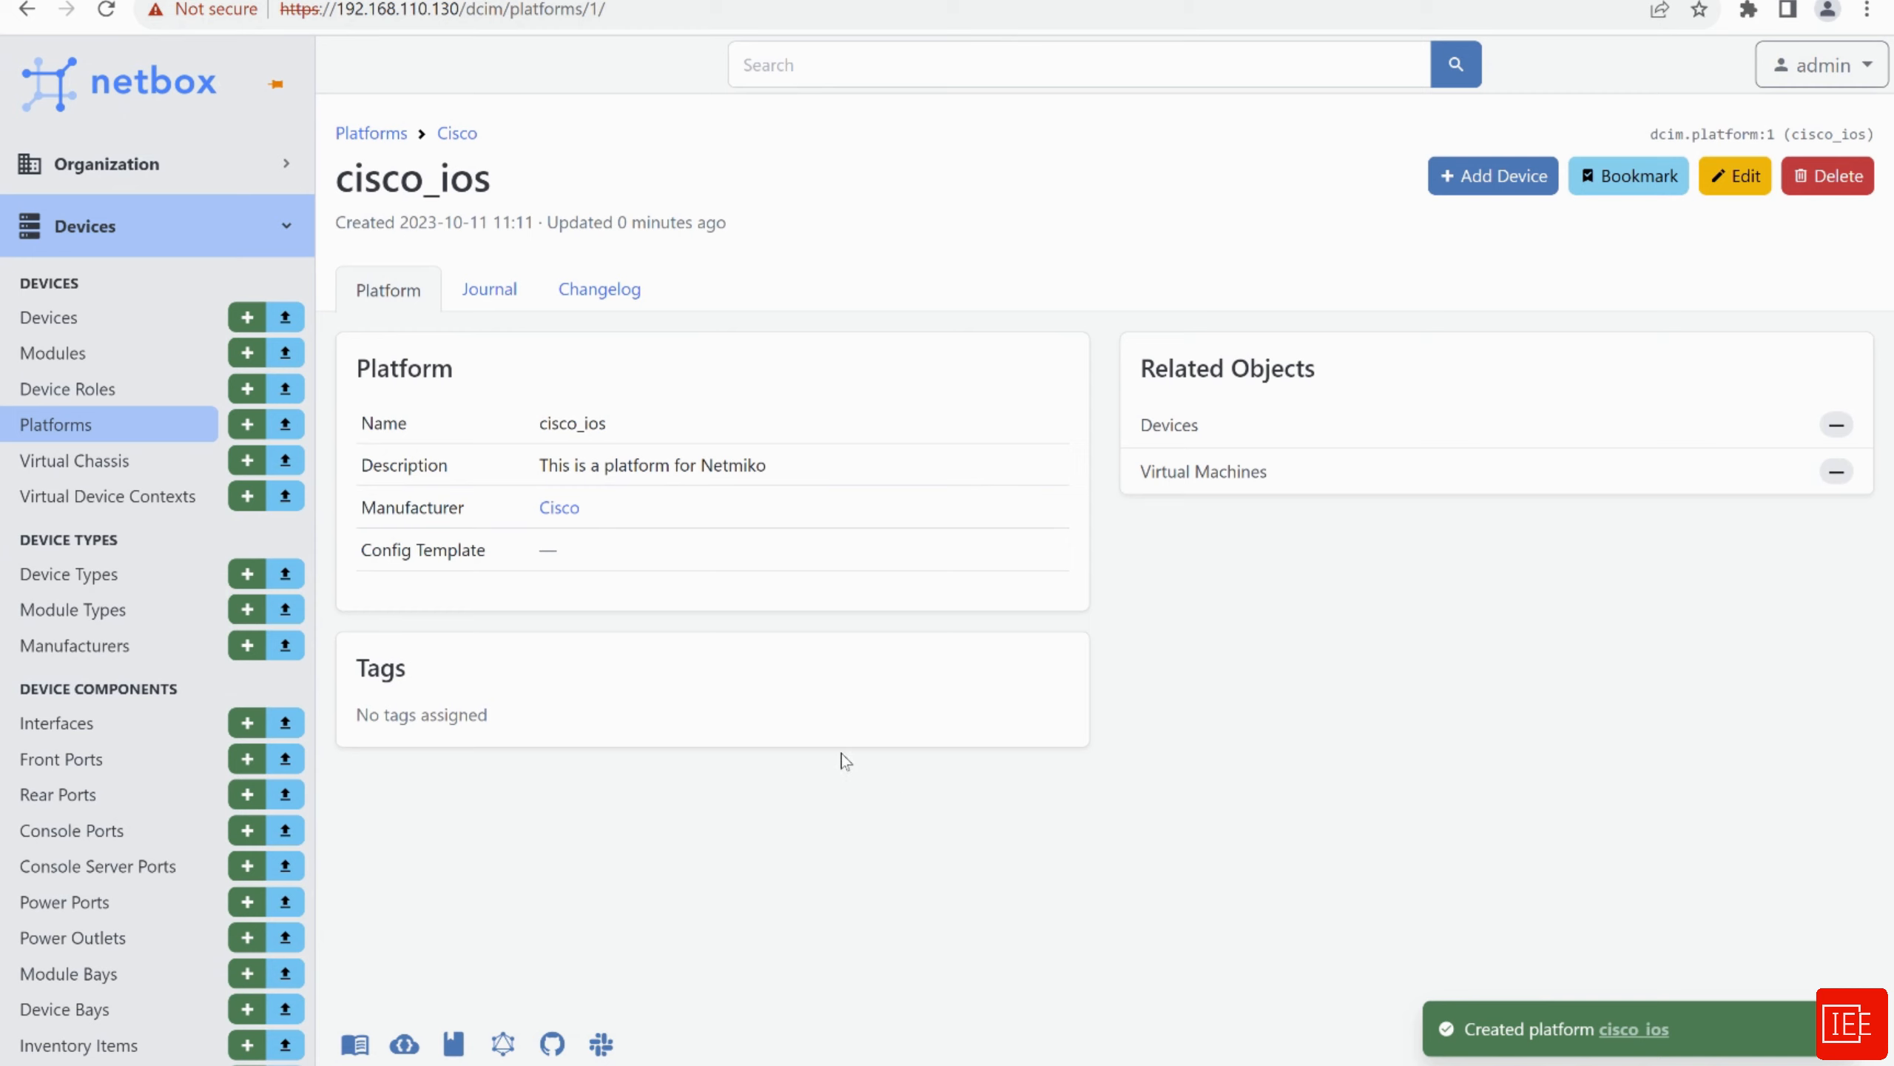
left_click(56, 388)
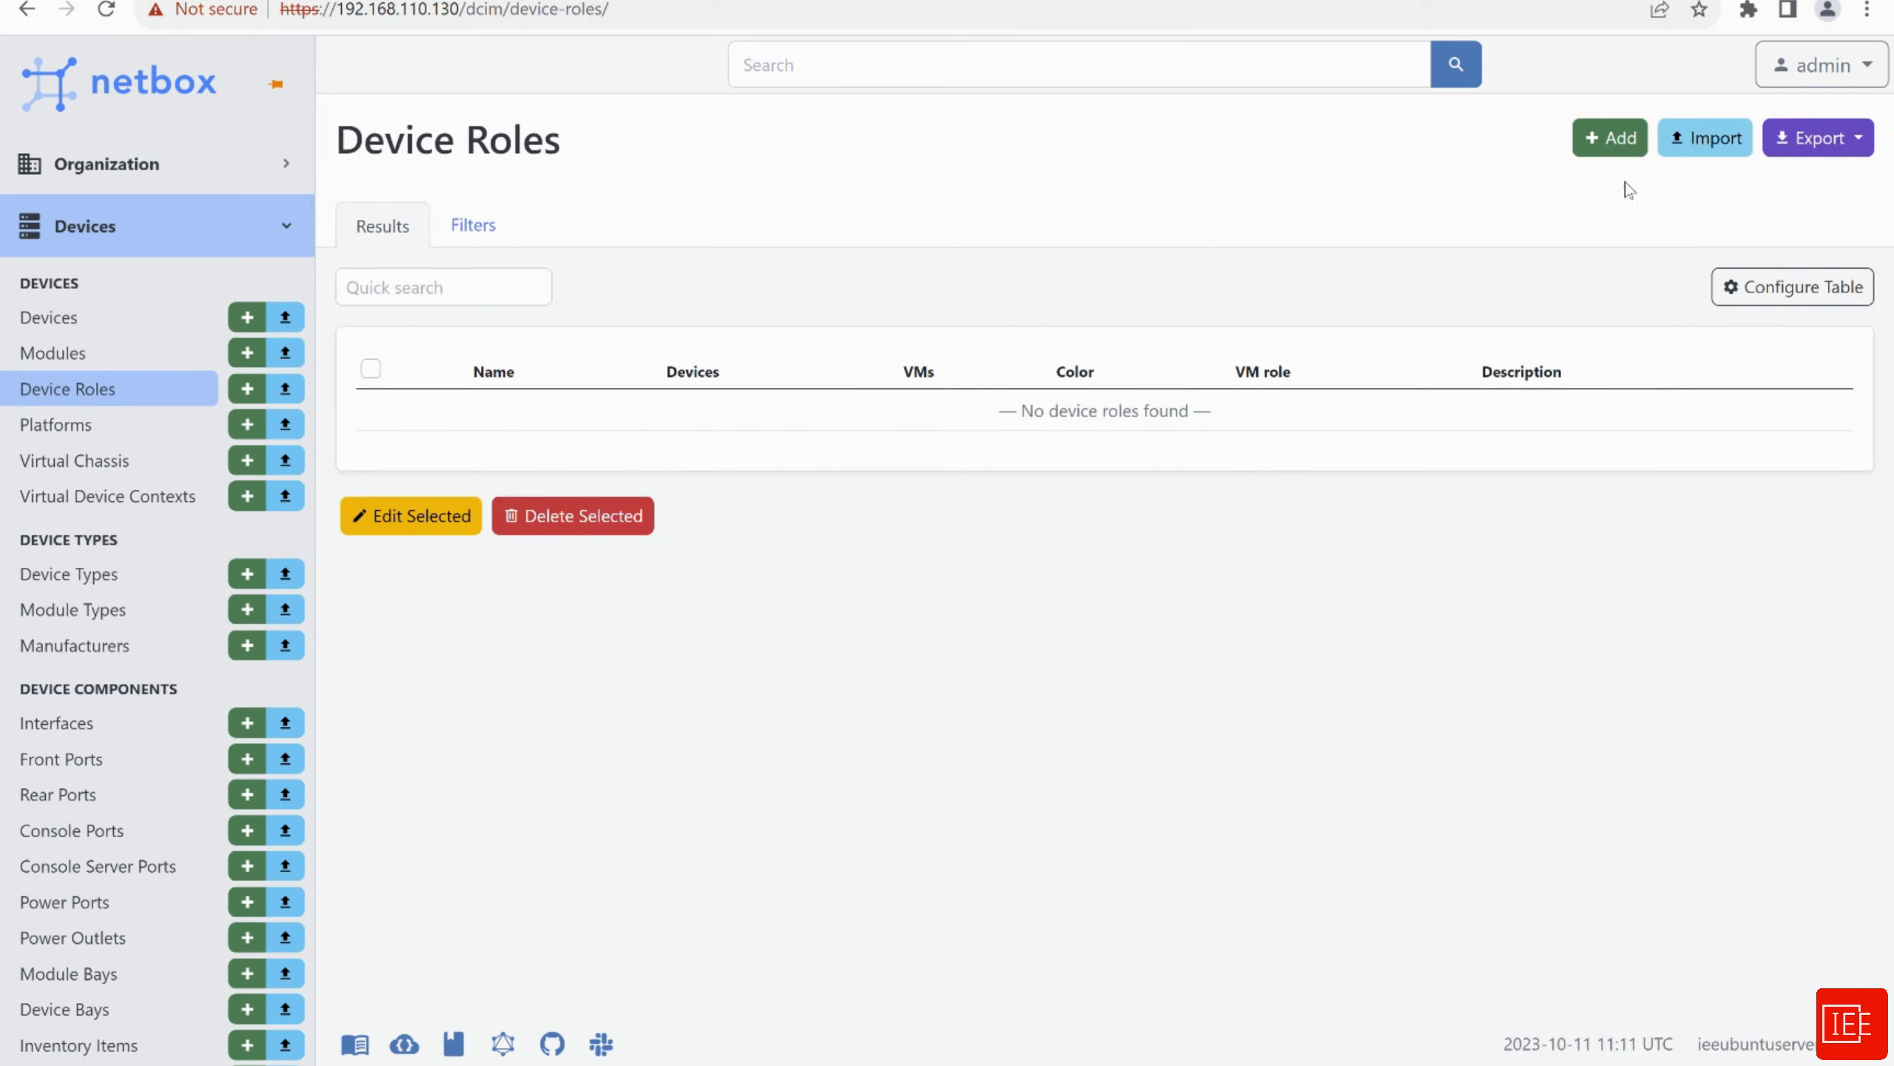
Create device role lab, keeping colour Grey and VM role enabled, then open Devices
left_click(1611, 140)
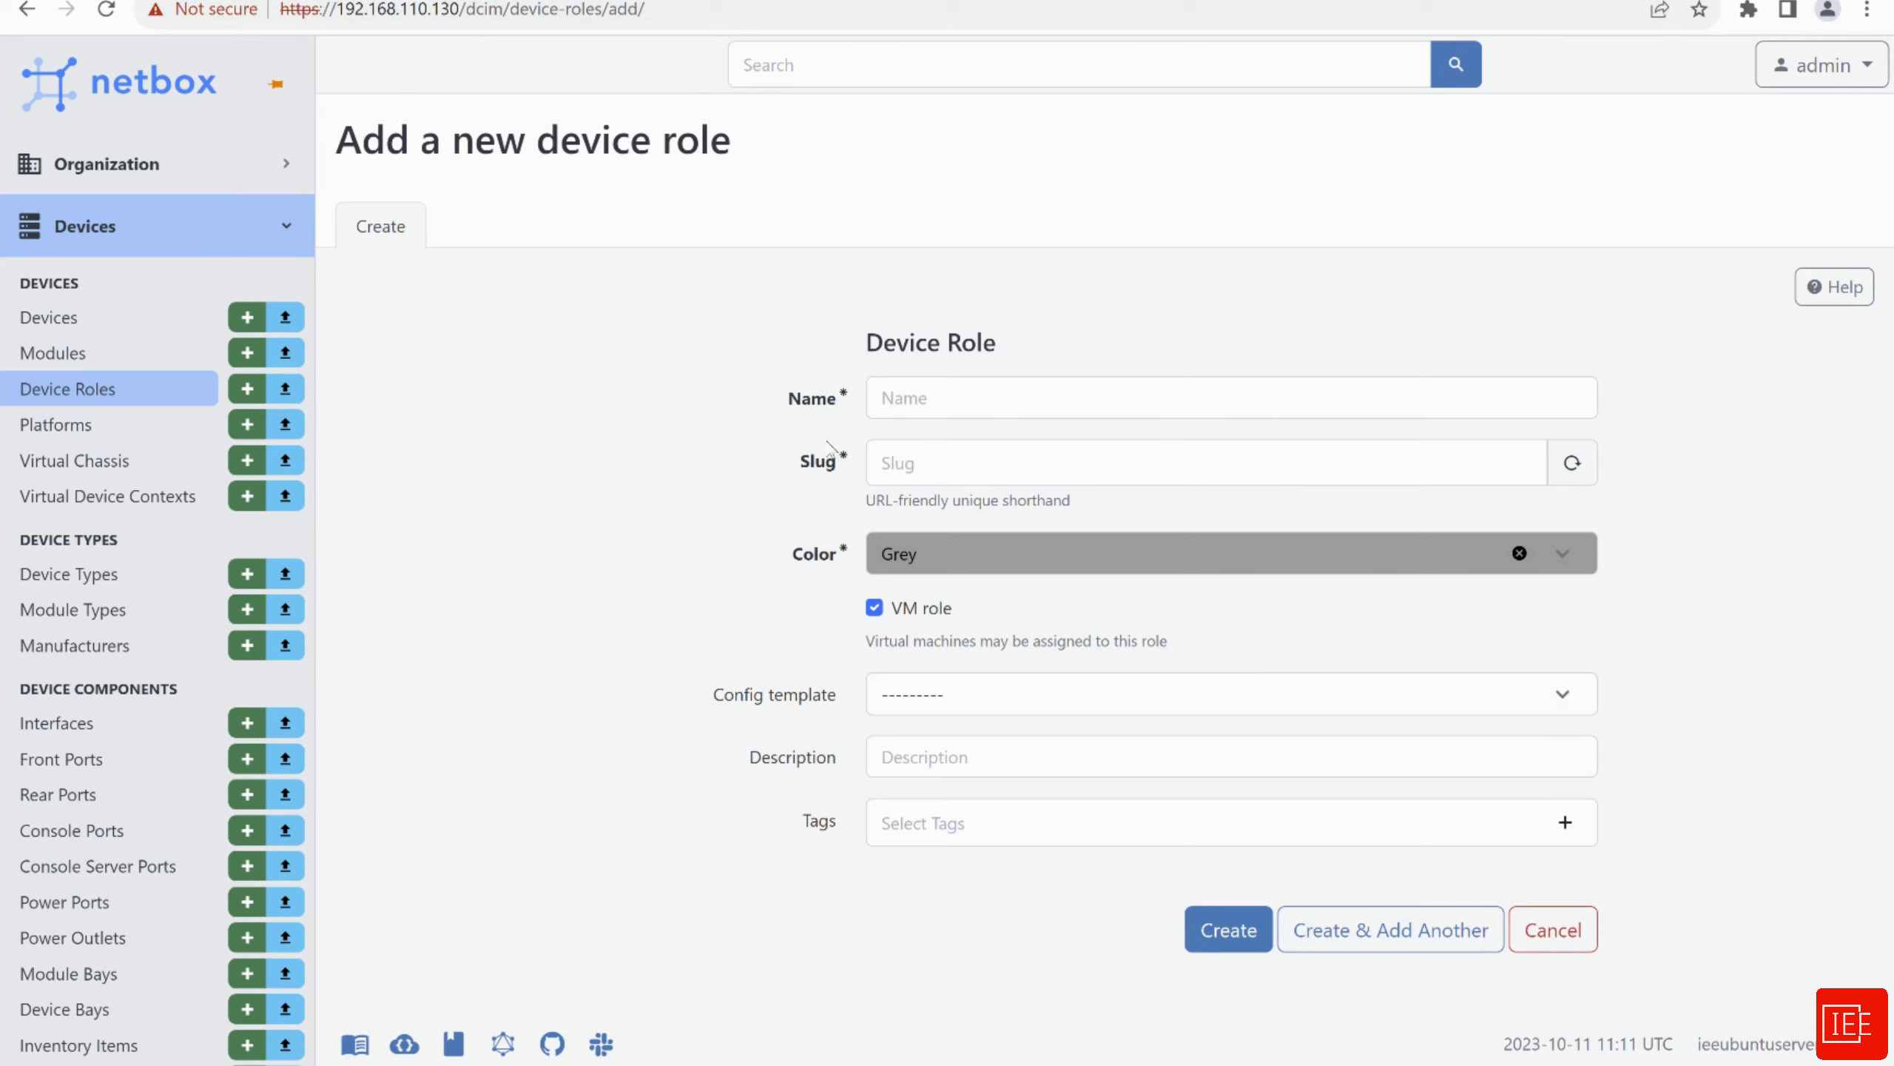
left_click(943, 399)
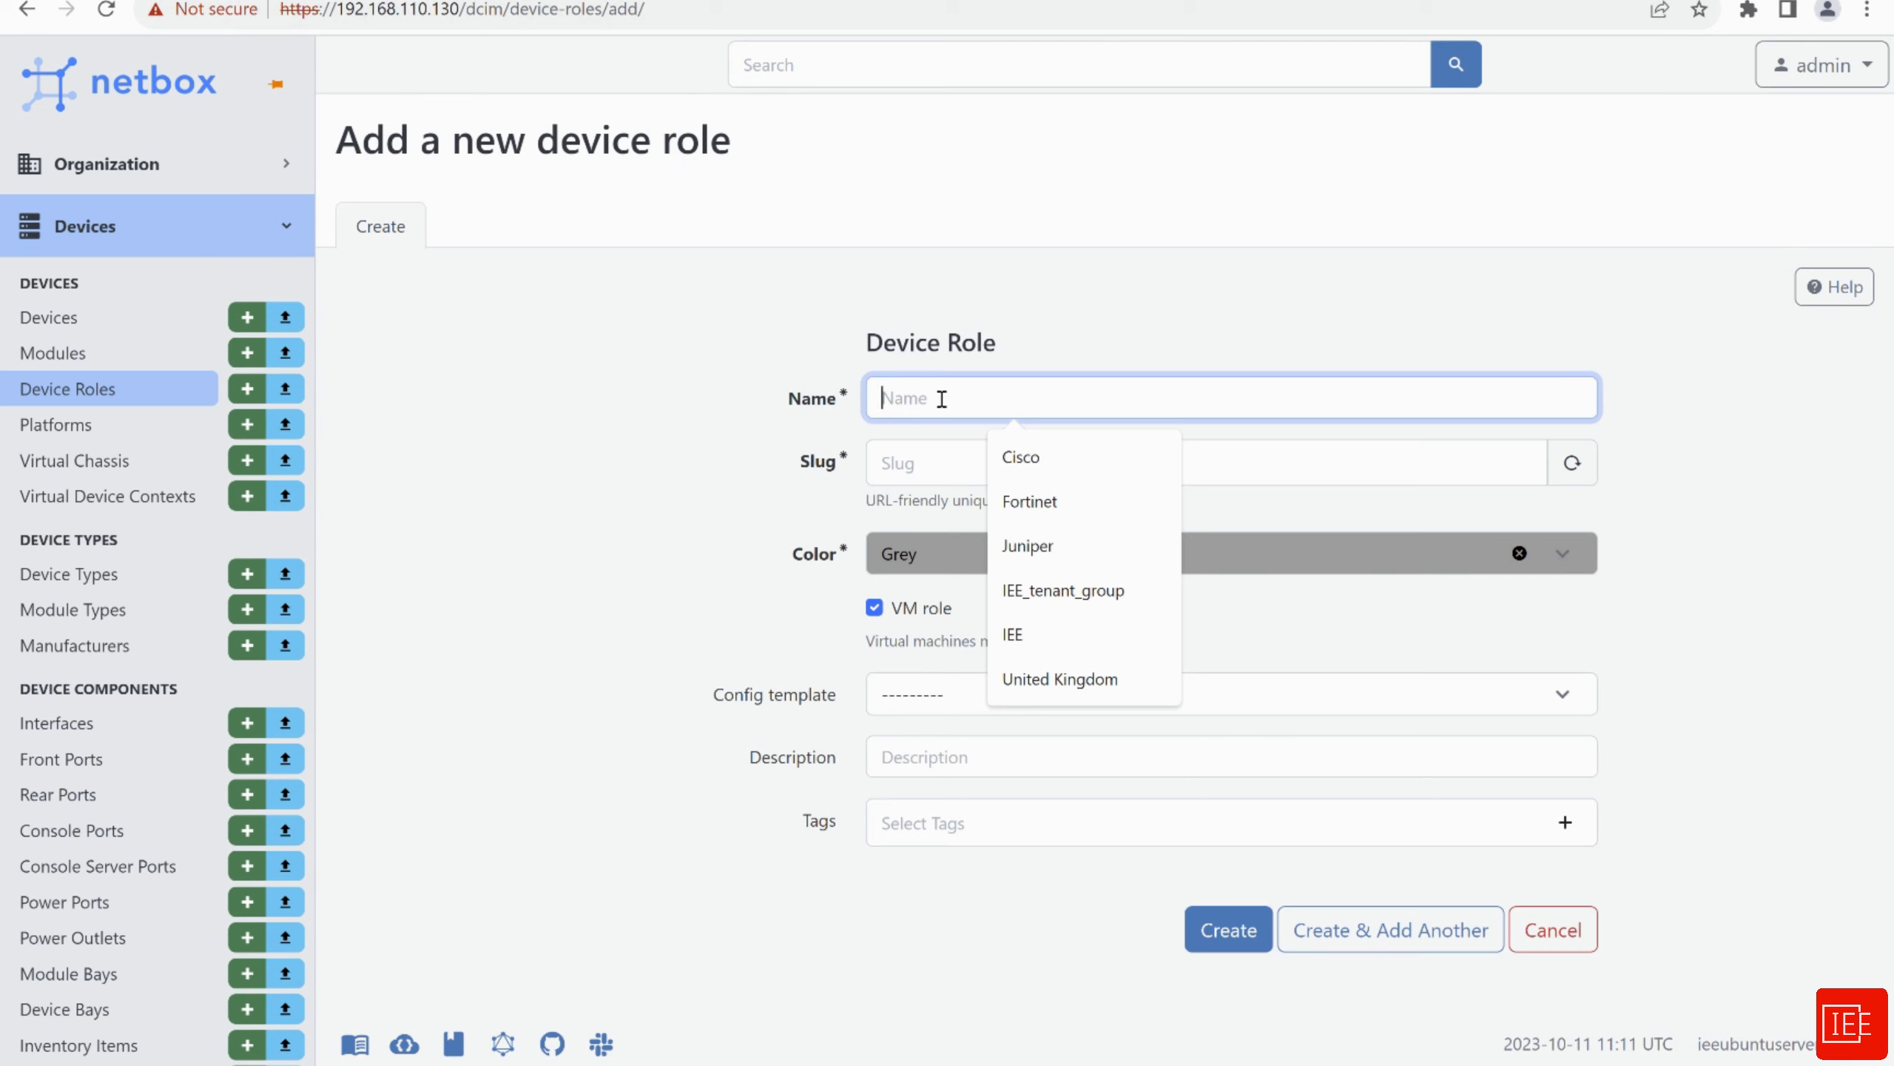
type("lab")
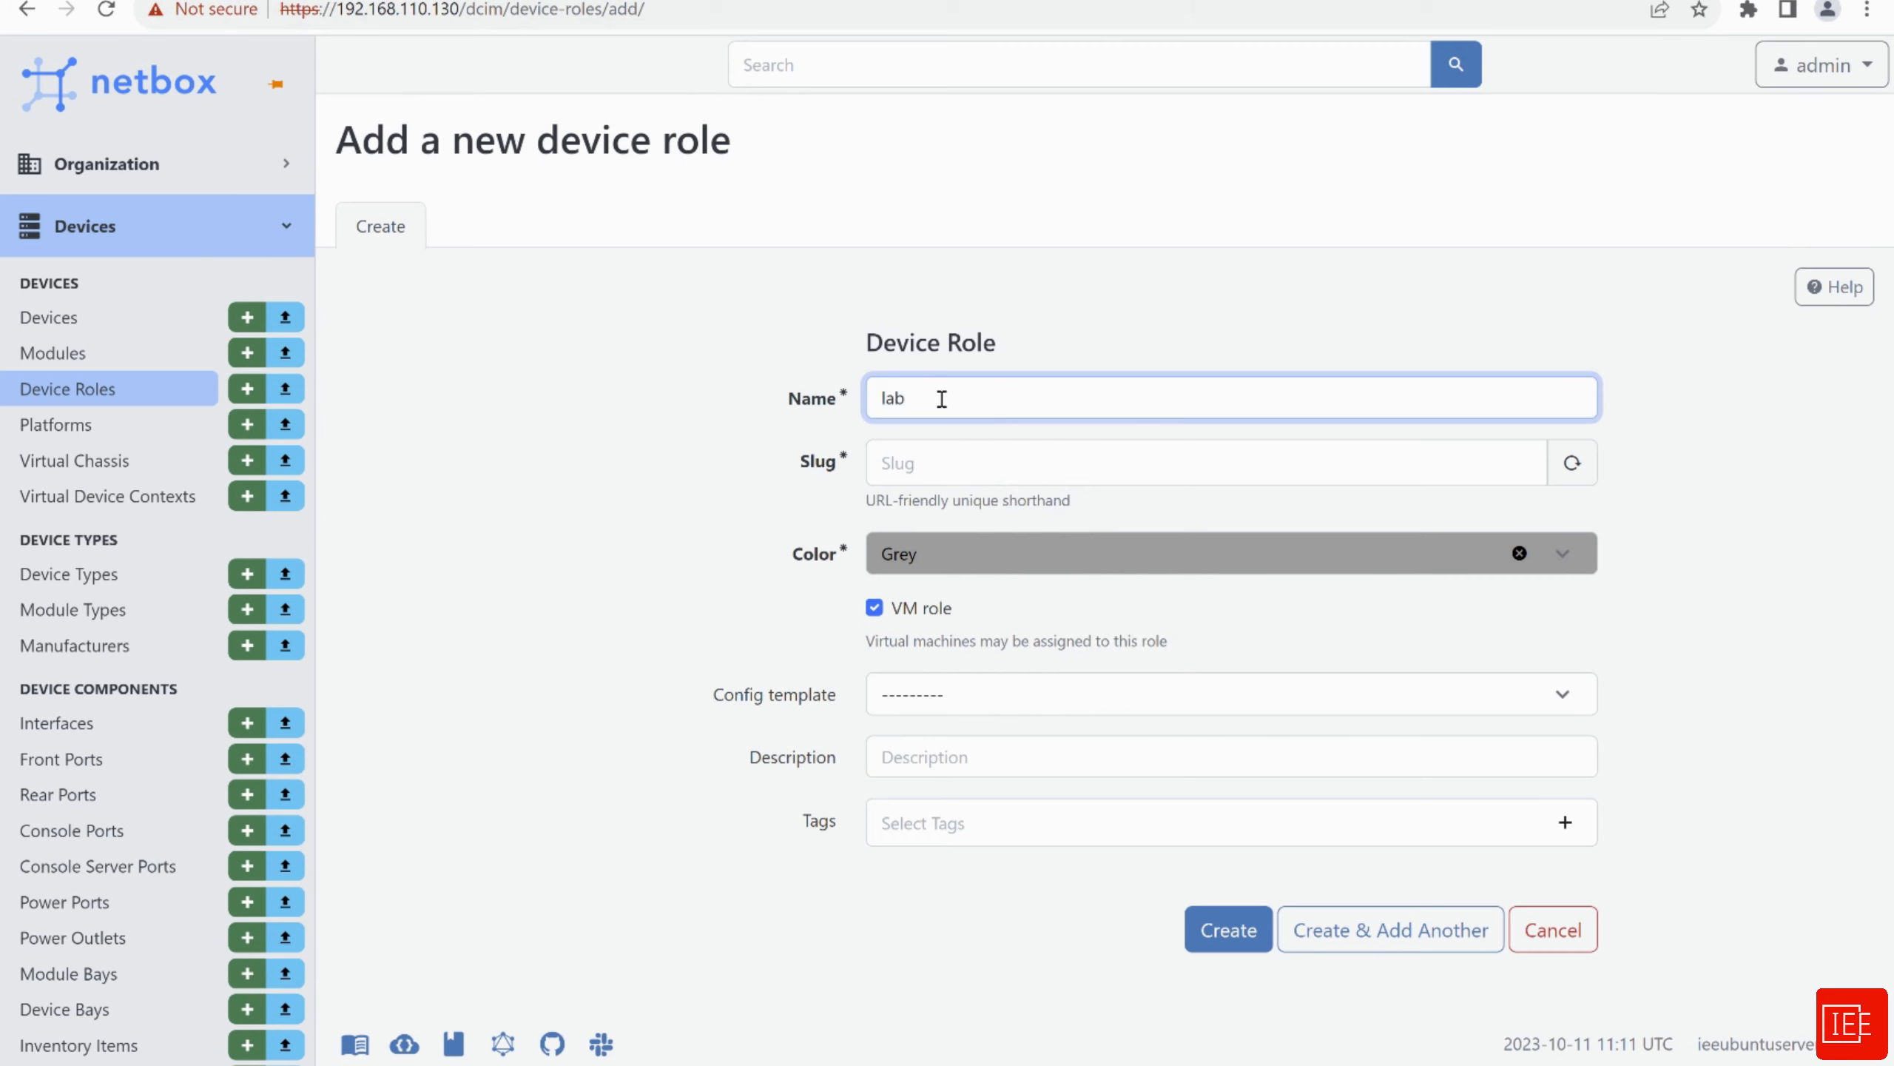
left_click(955, 456)
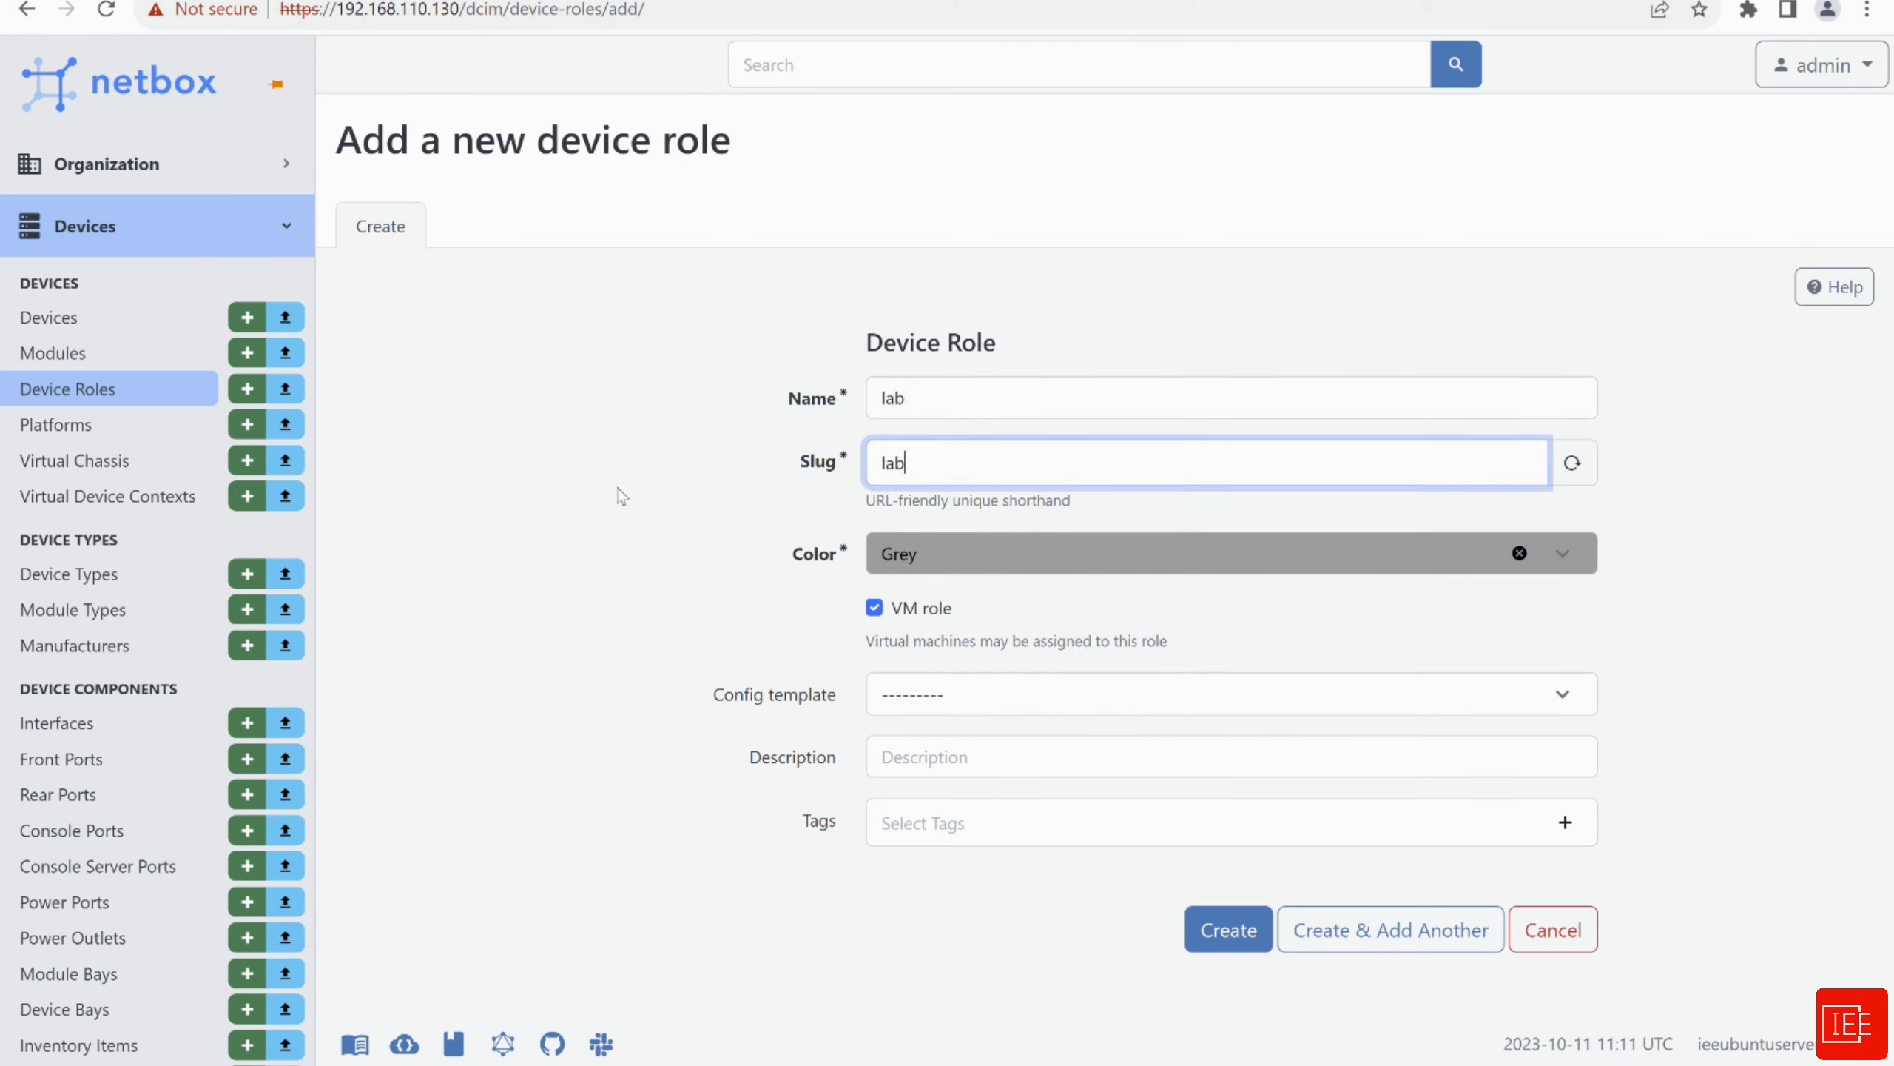
left_click(970, 556)
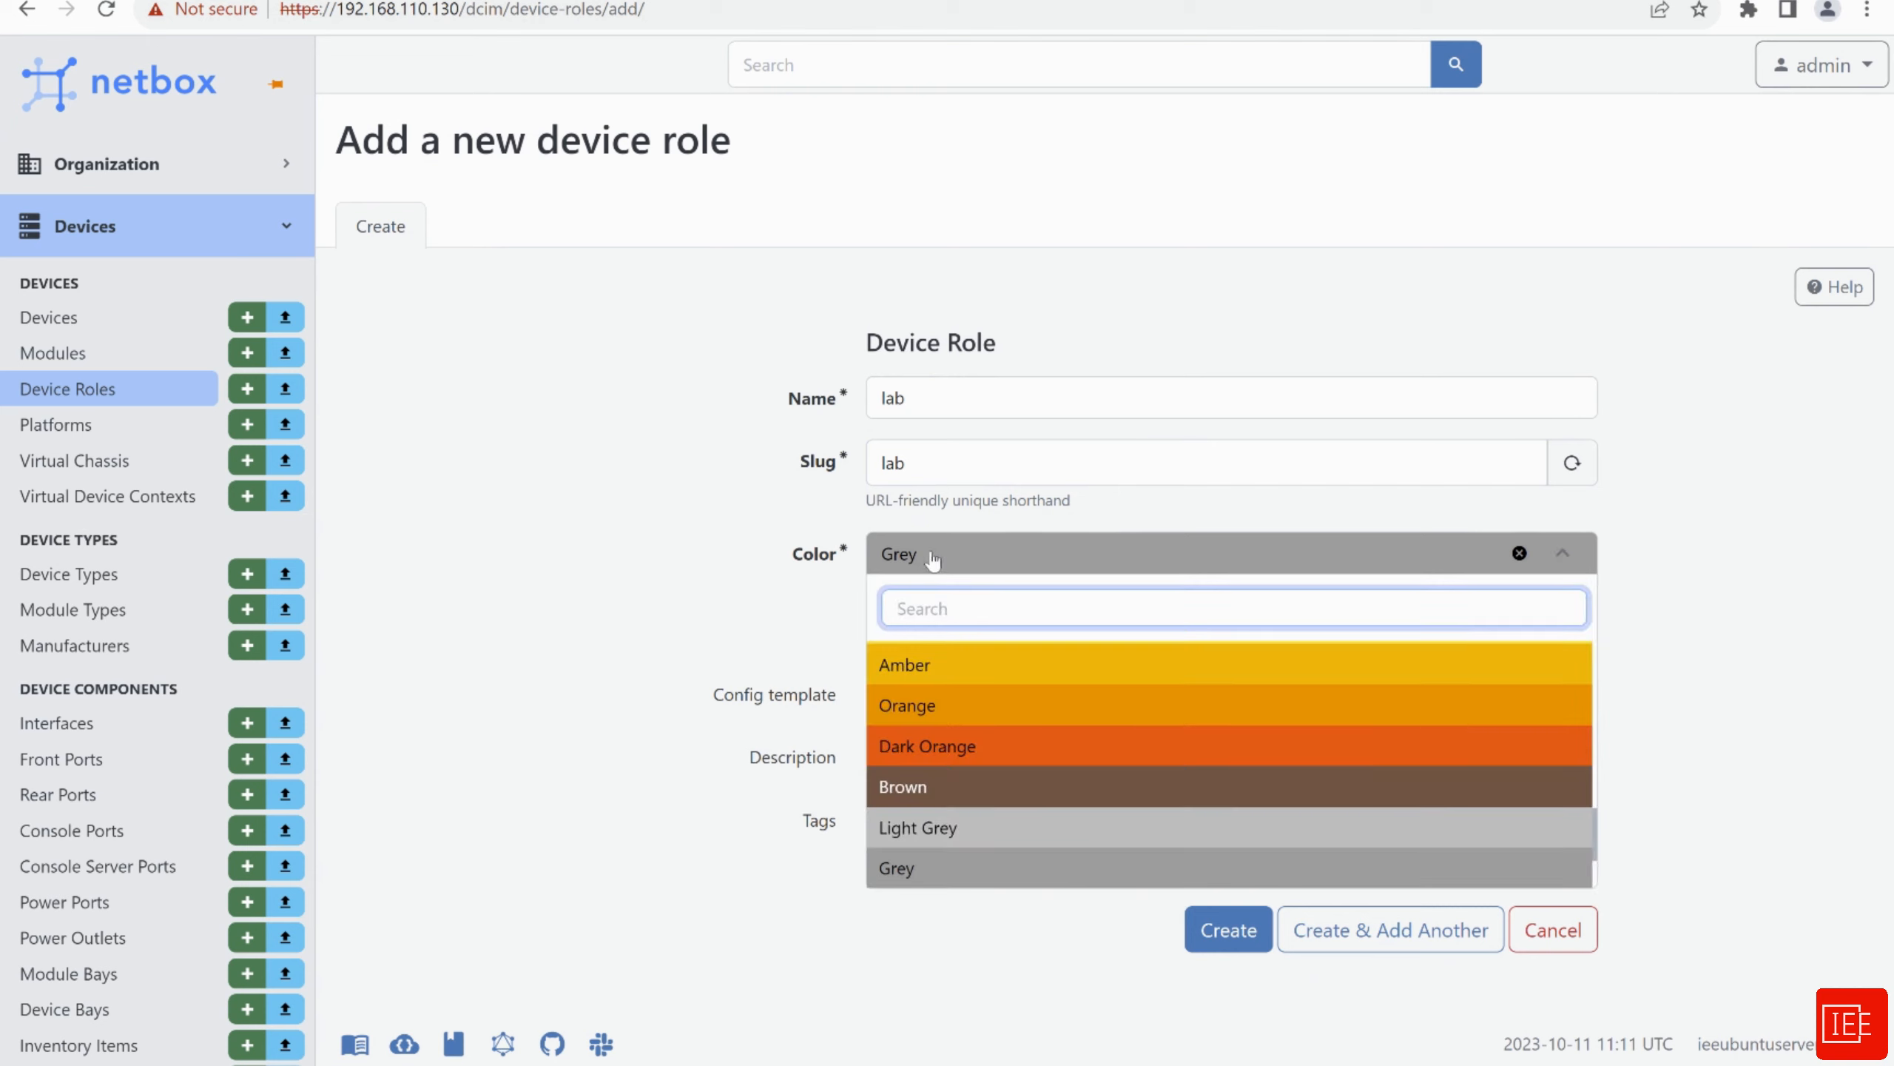
left_click(656, 572)
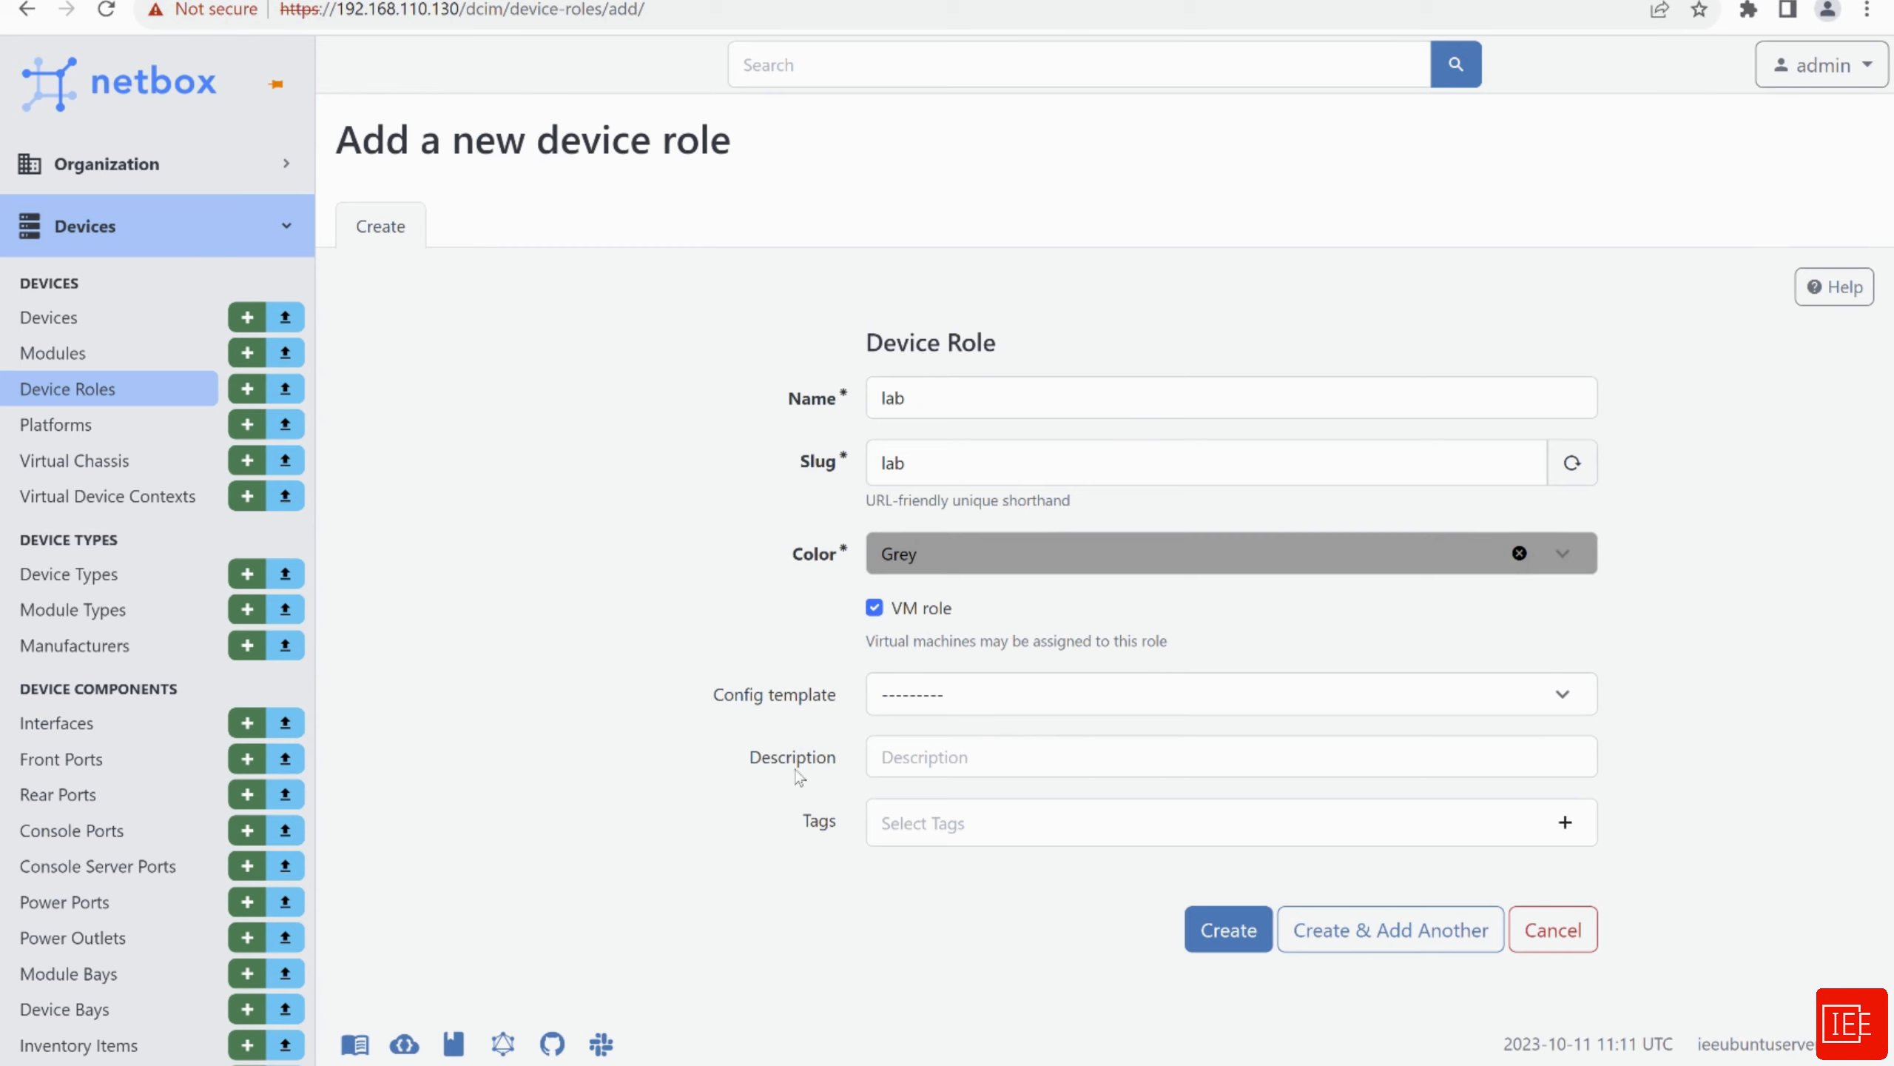
left_click(1219, 928)
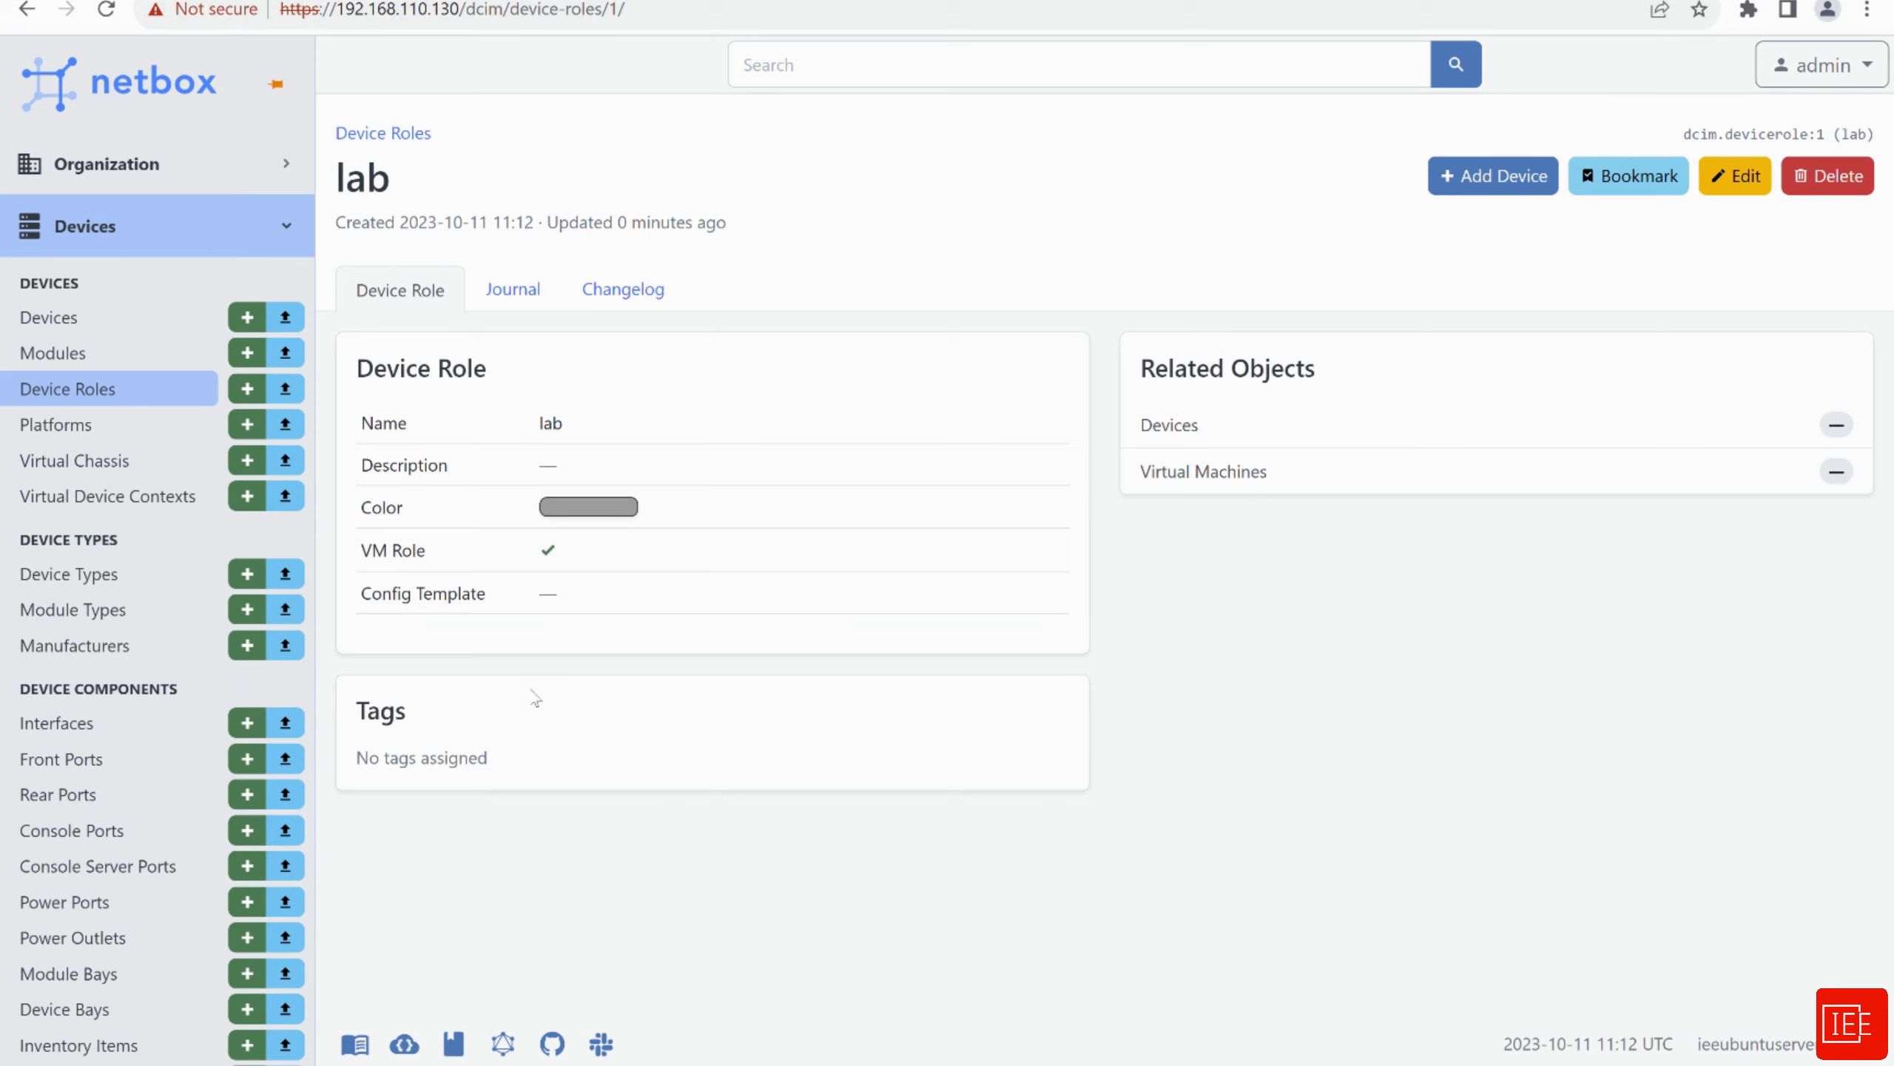
left_click(71, 323)
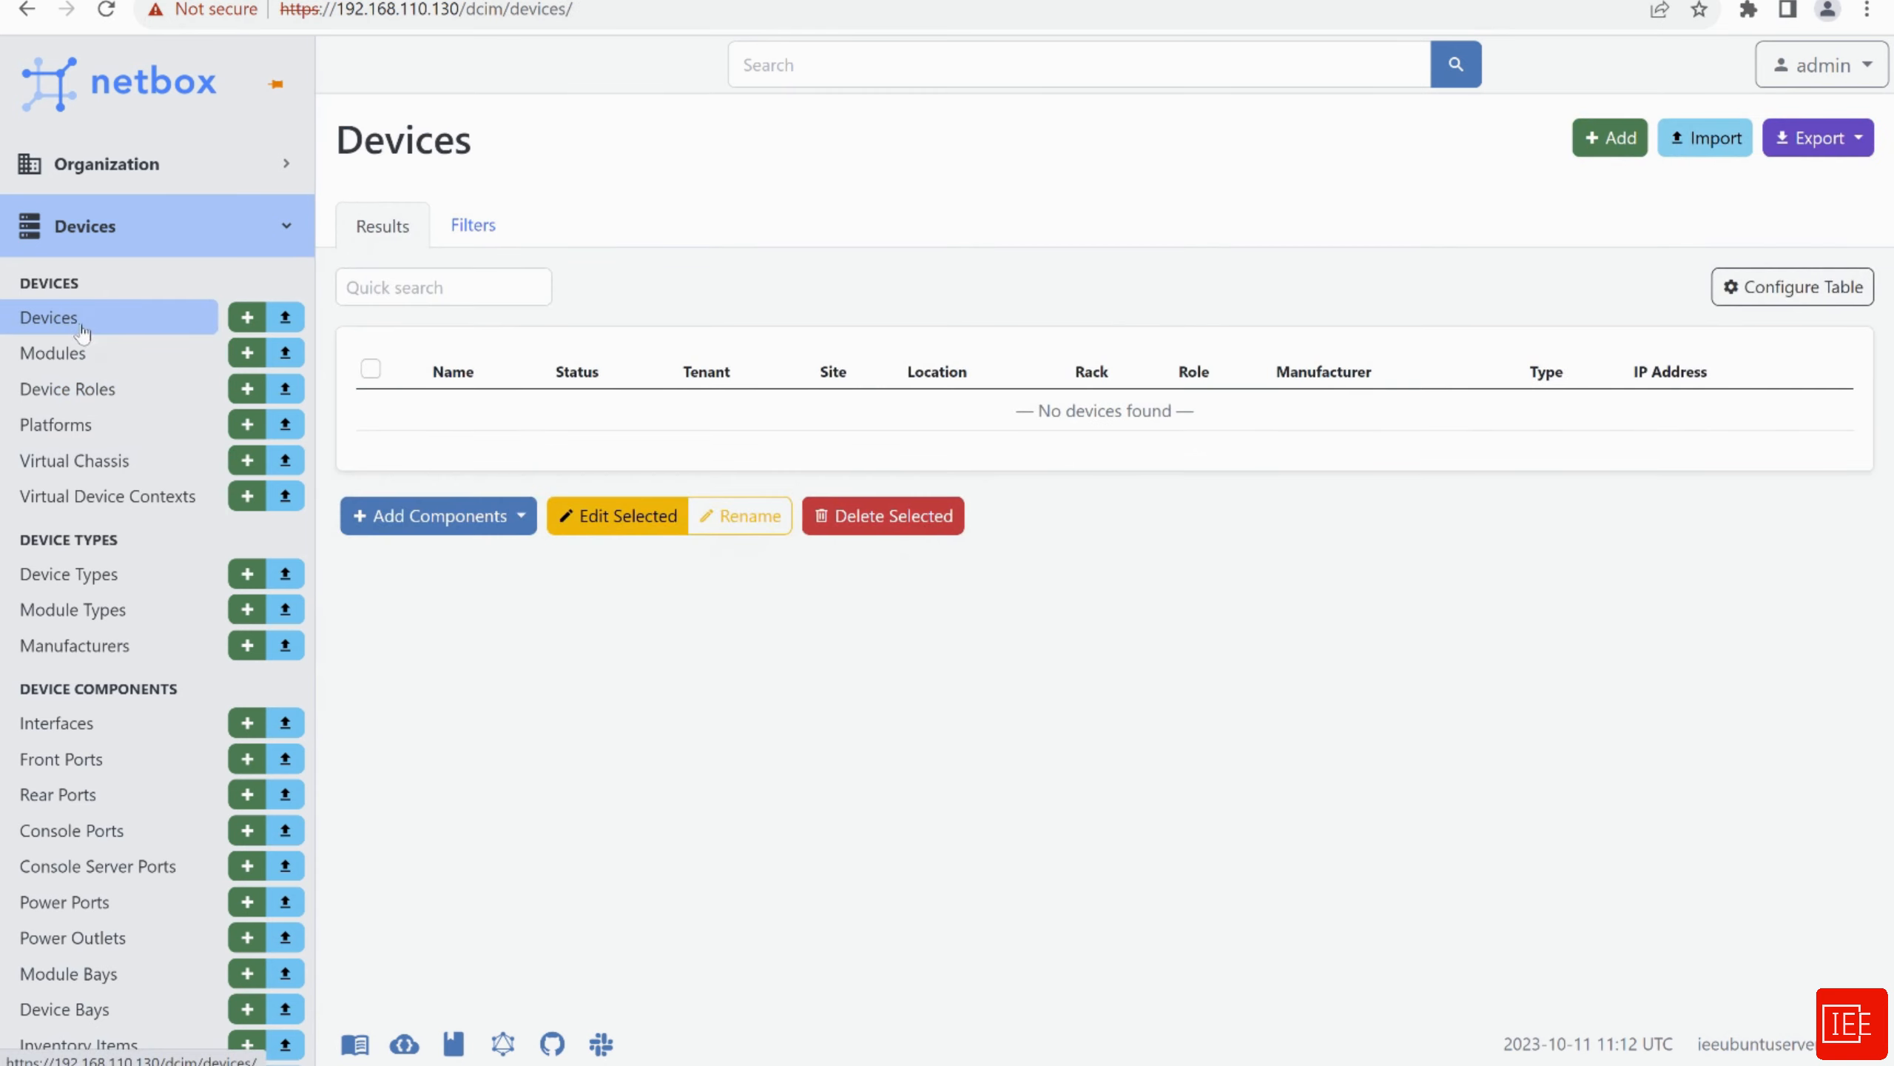
Start a new device named Router, role lab, described 'This router is part of EVE-NG Lab Setup'
left_click(1610, 137)
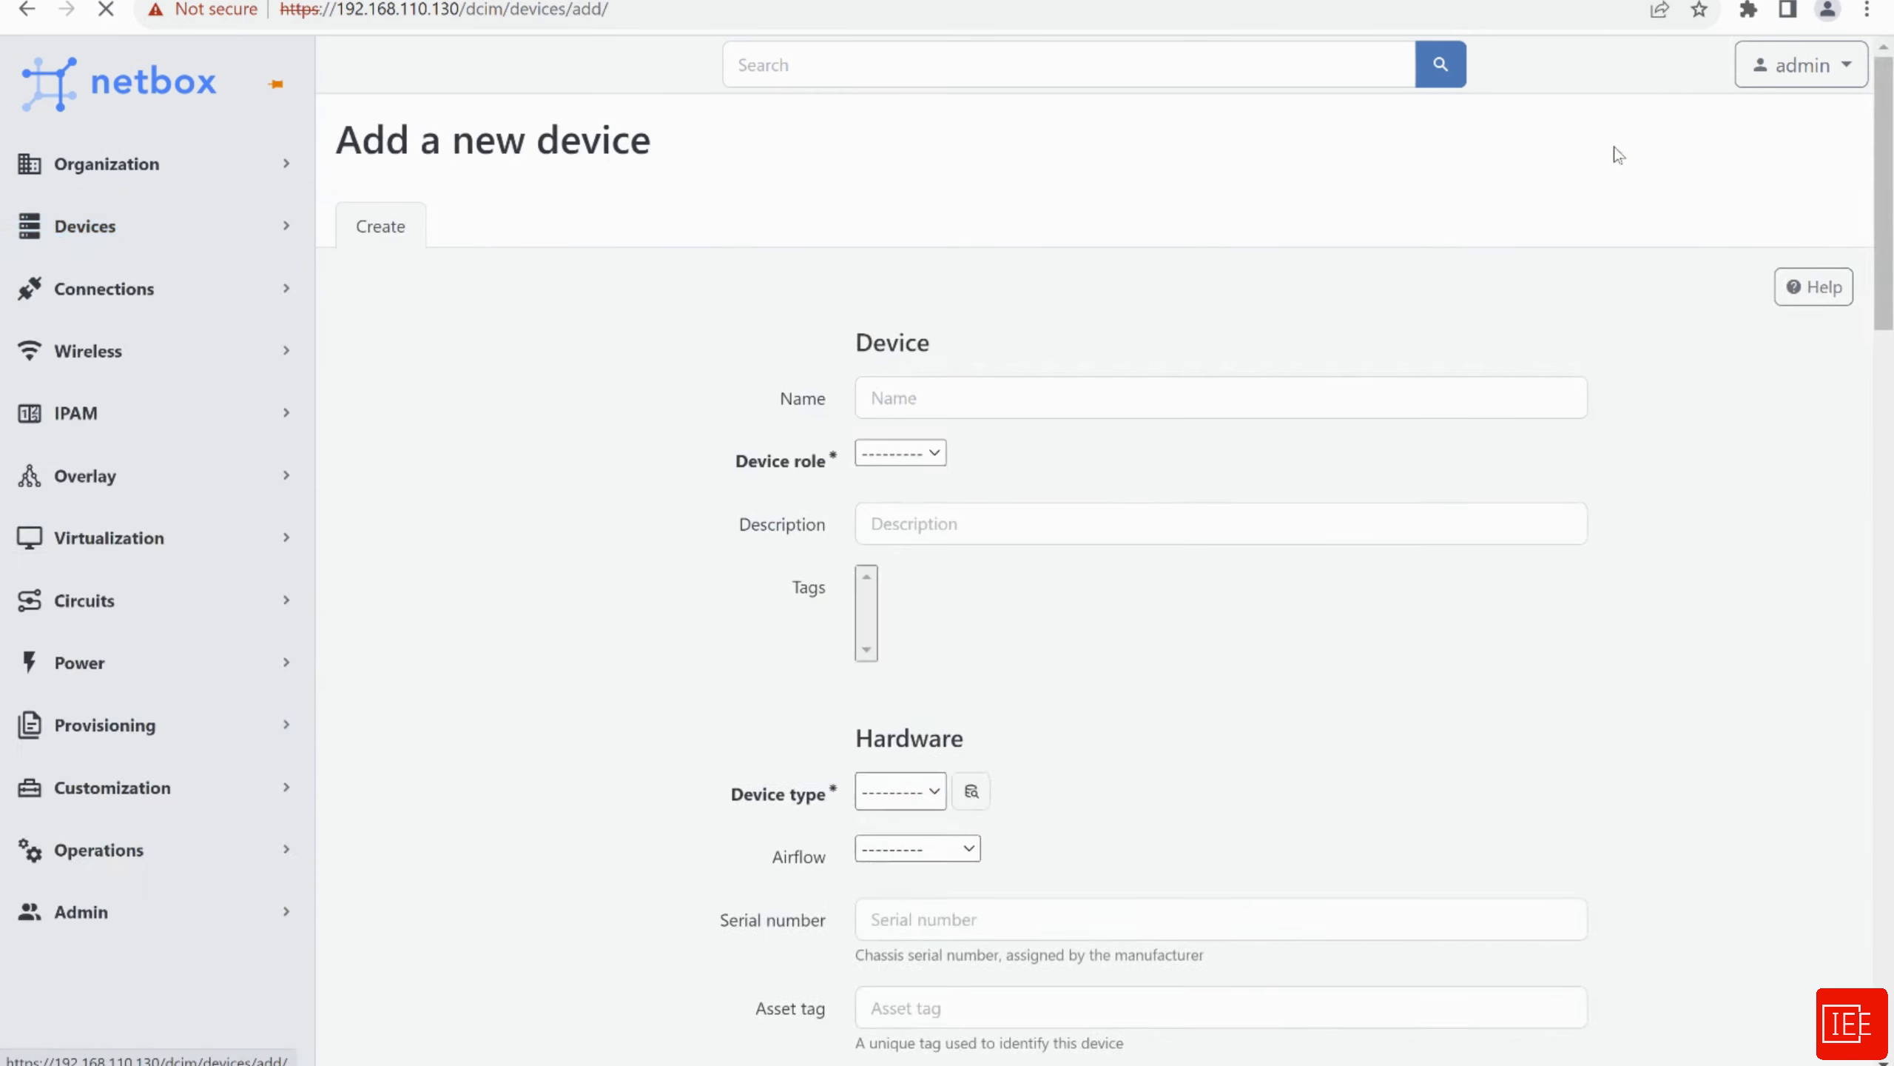
left_click(895, 404)
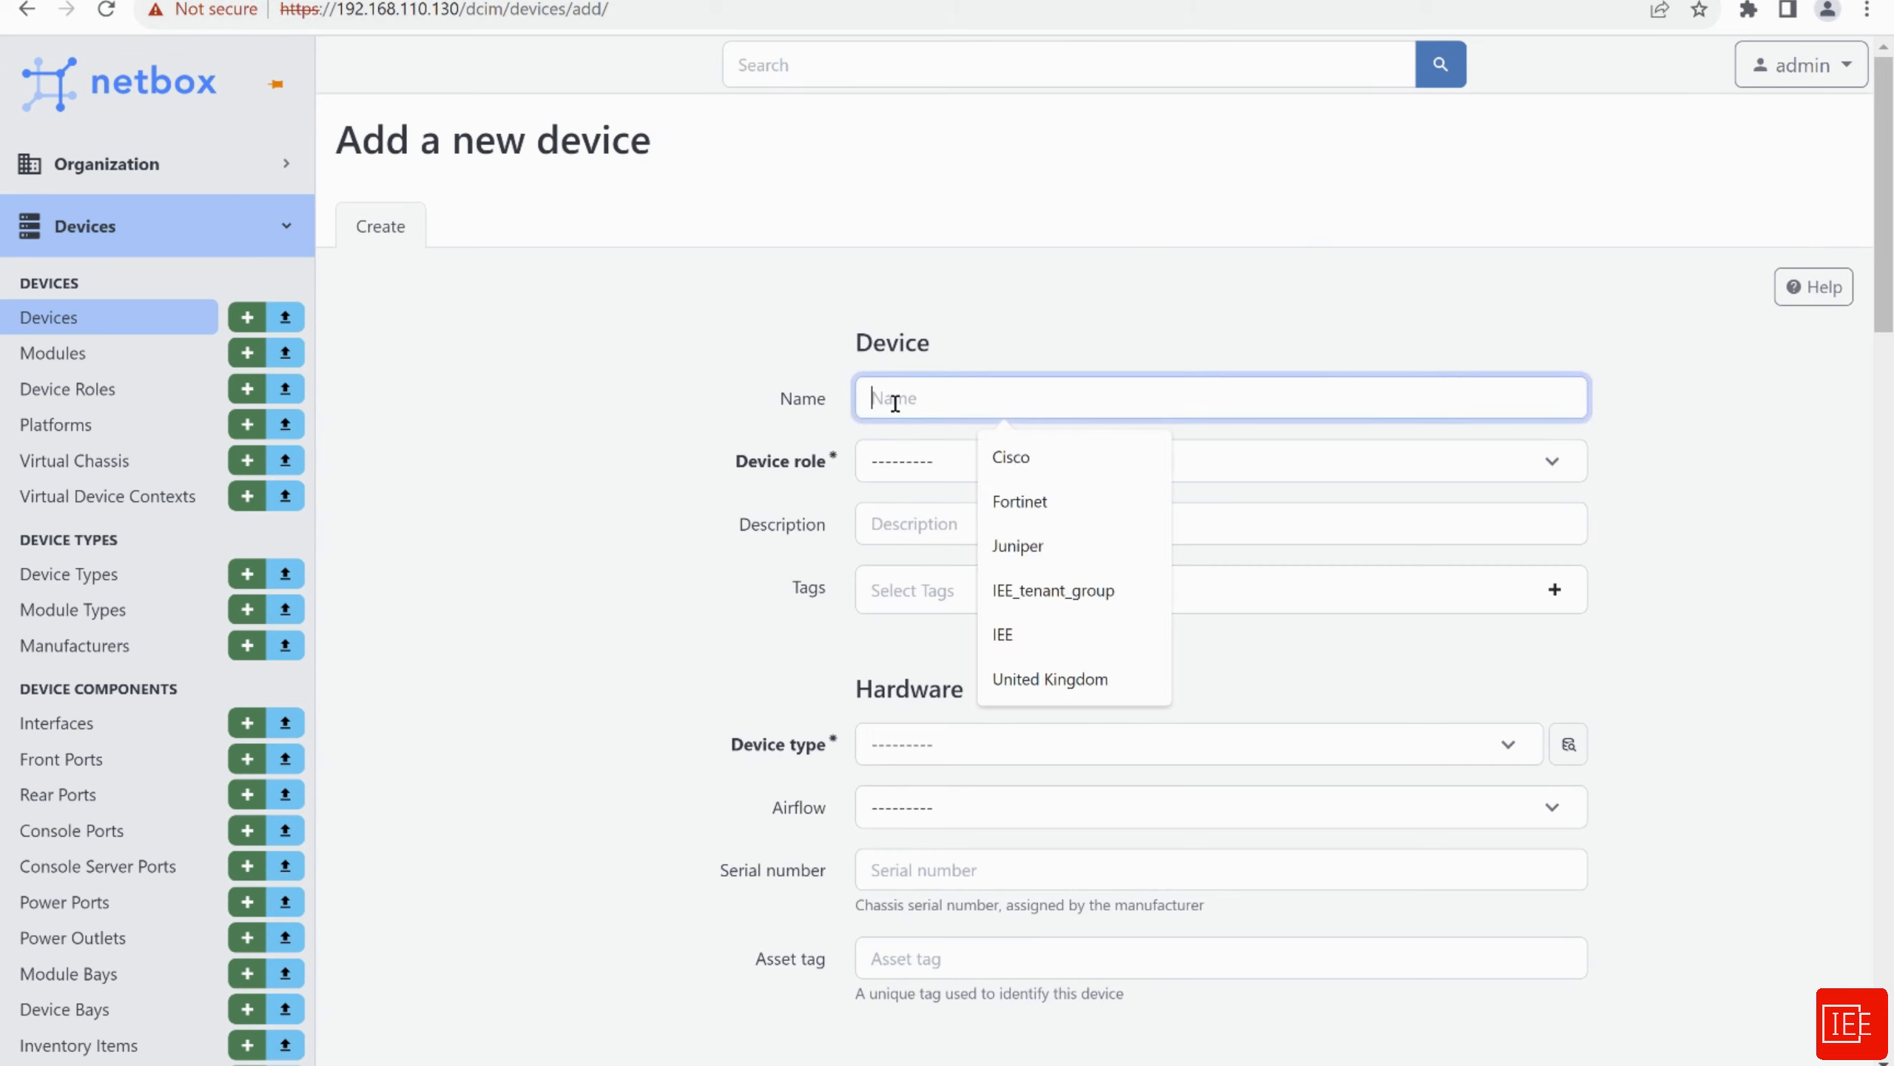
type("R")
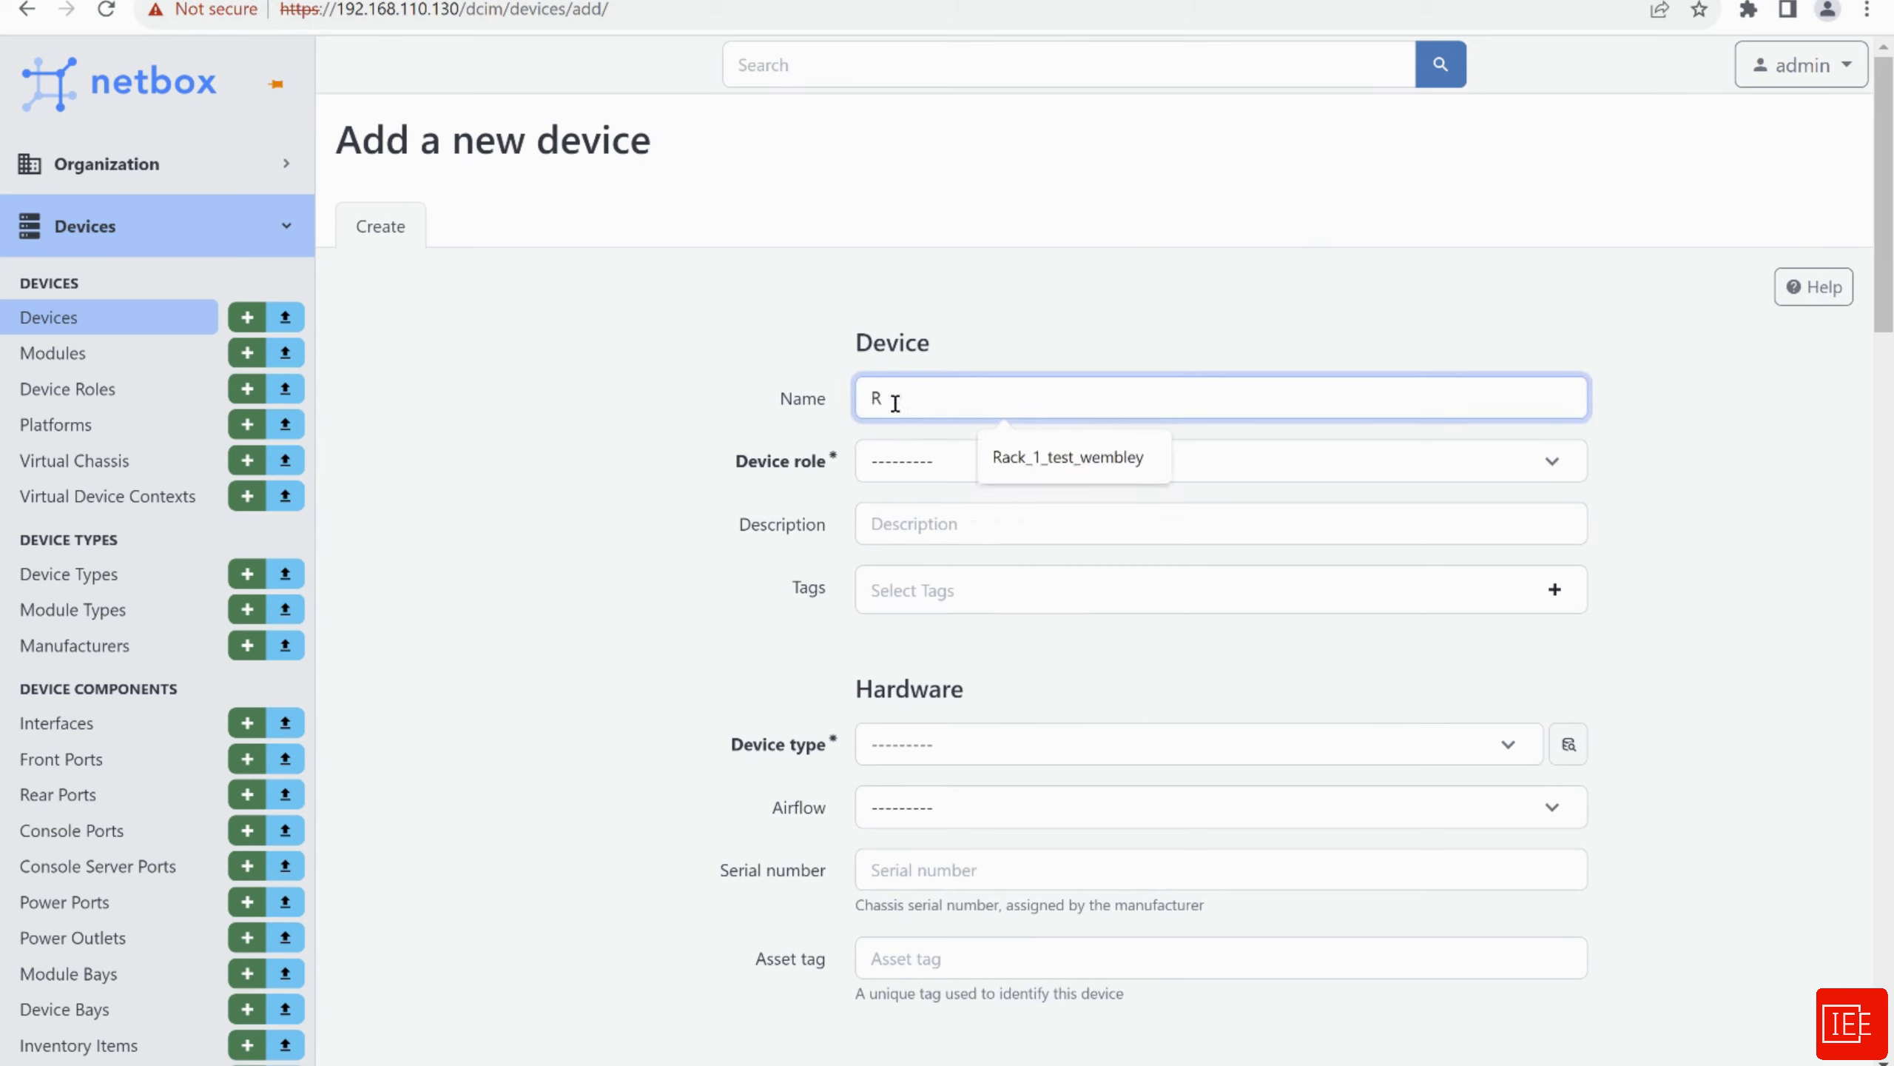
type("outer")
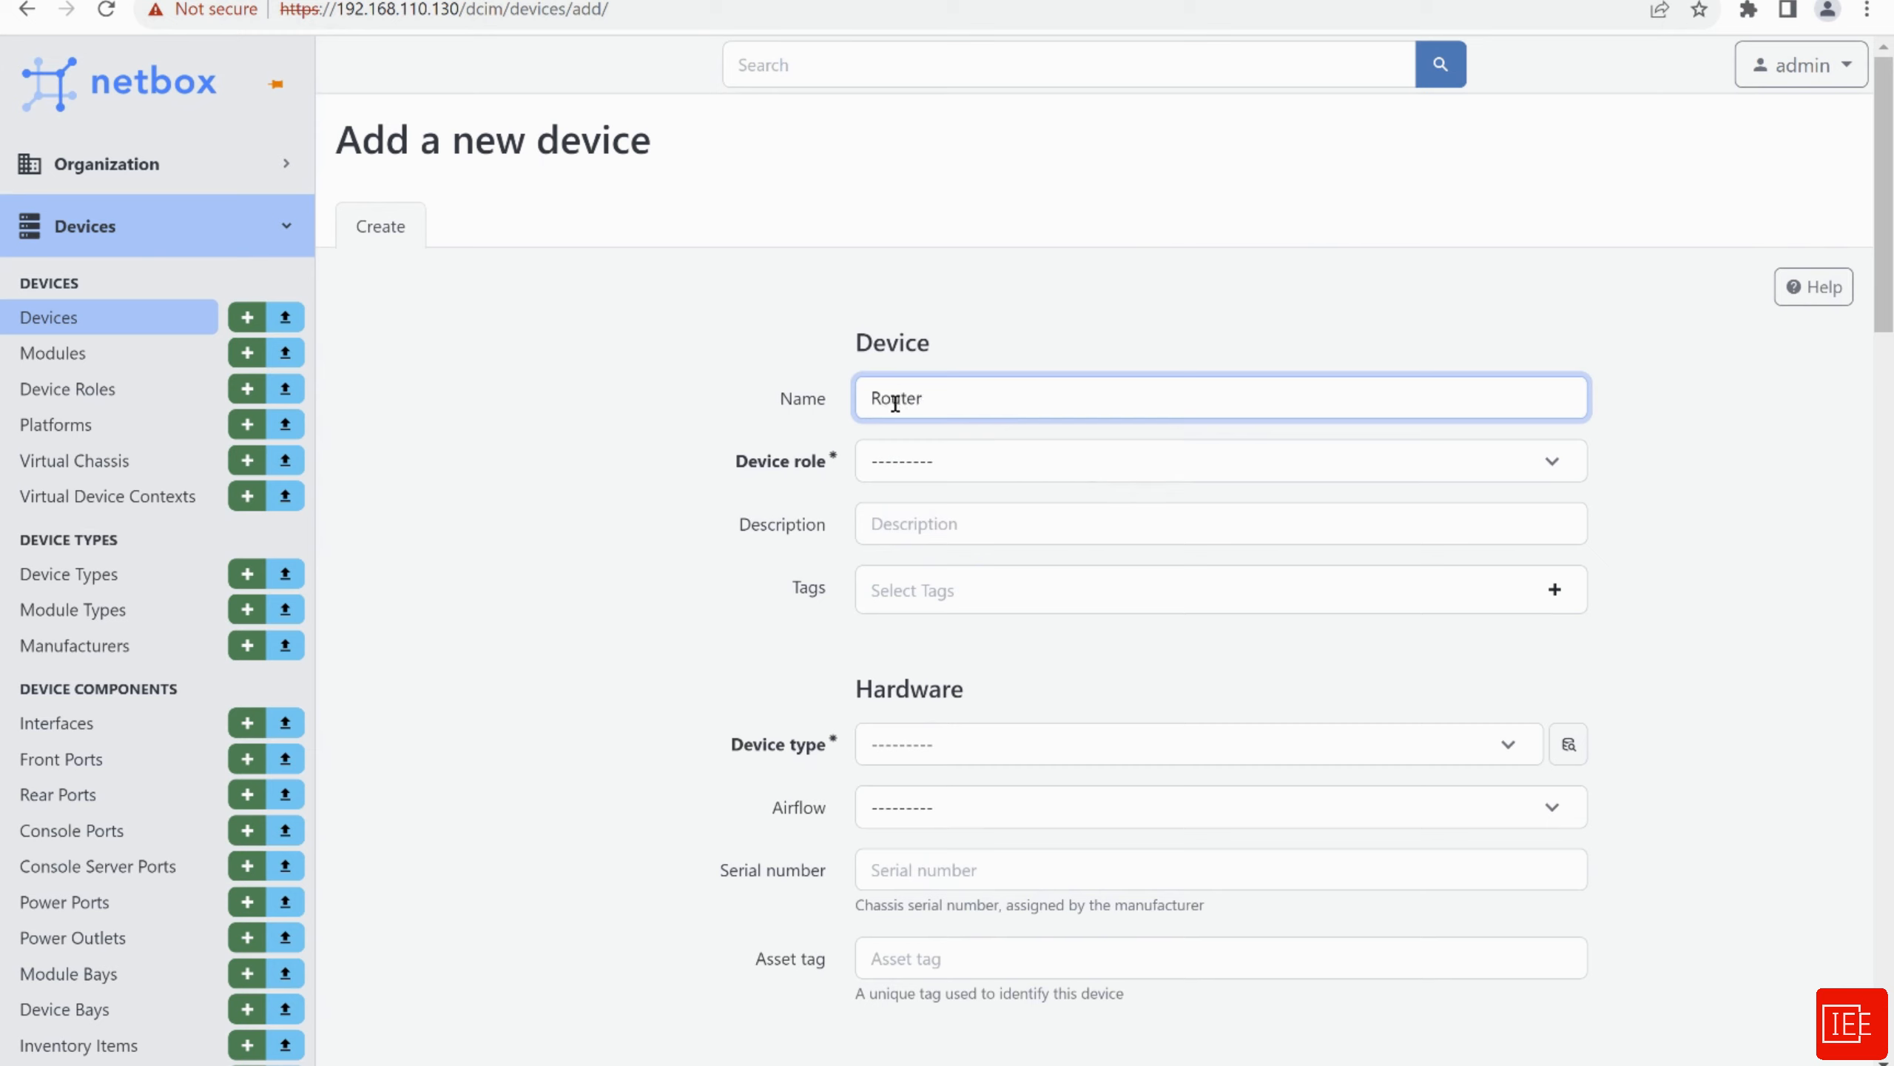
left_click(916, 470)
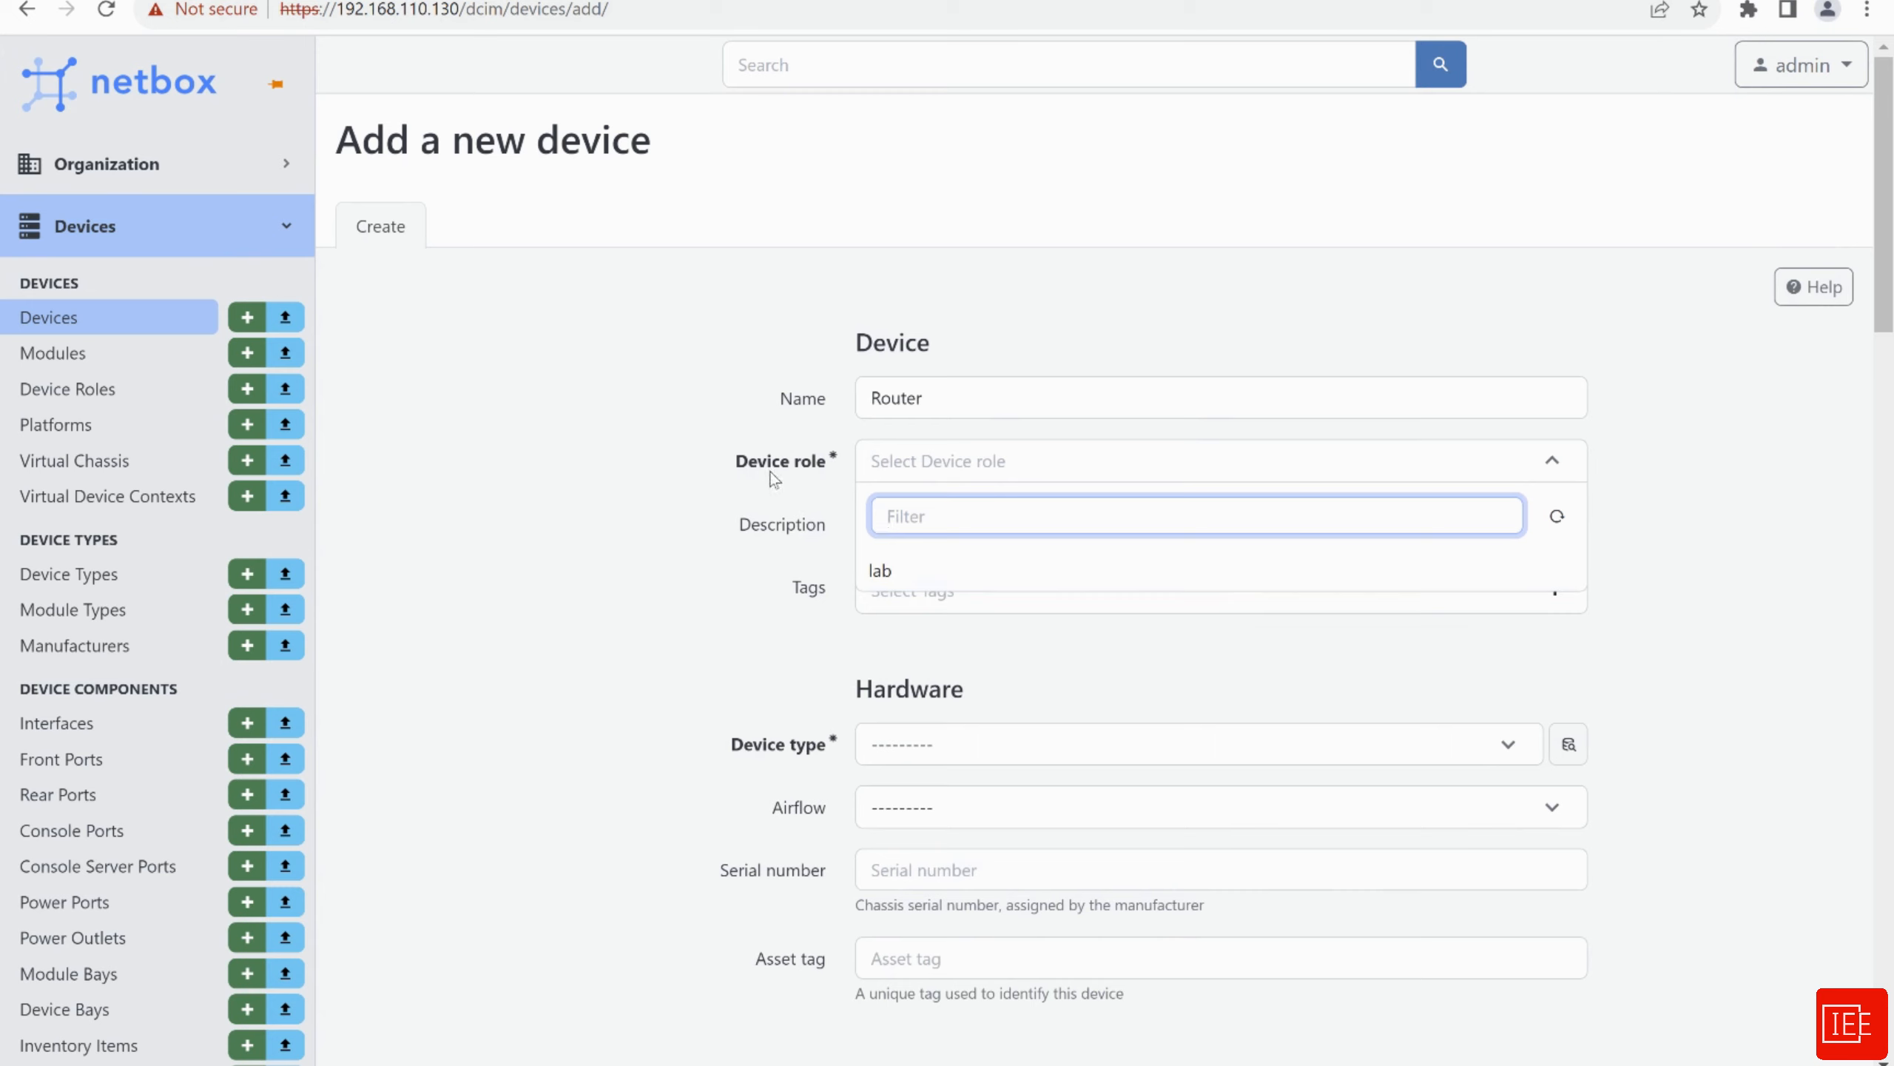
left_click(907, 576)
left_click(924, 522)
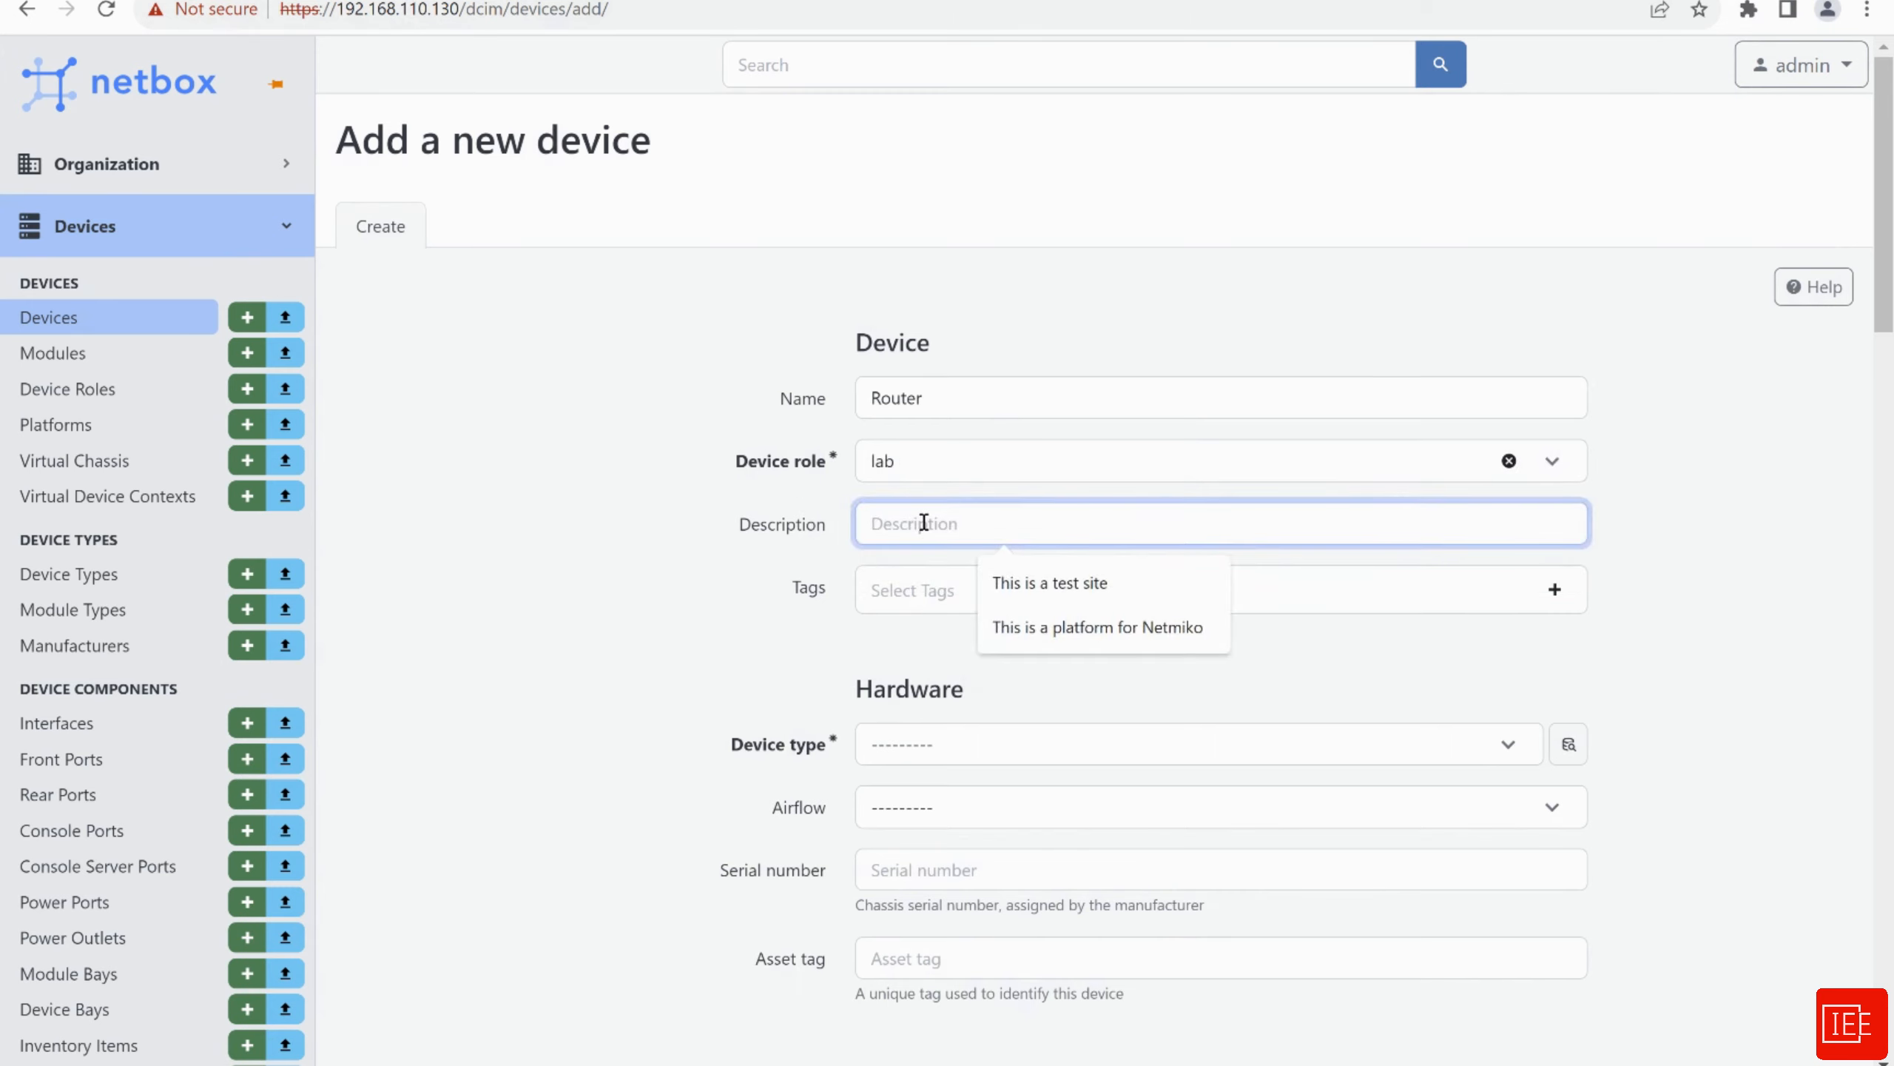
type("This i")
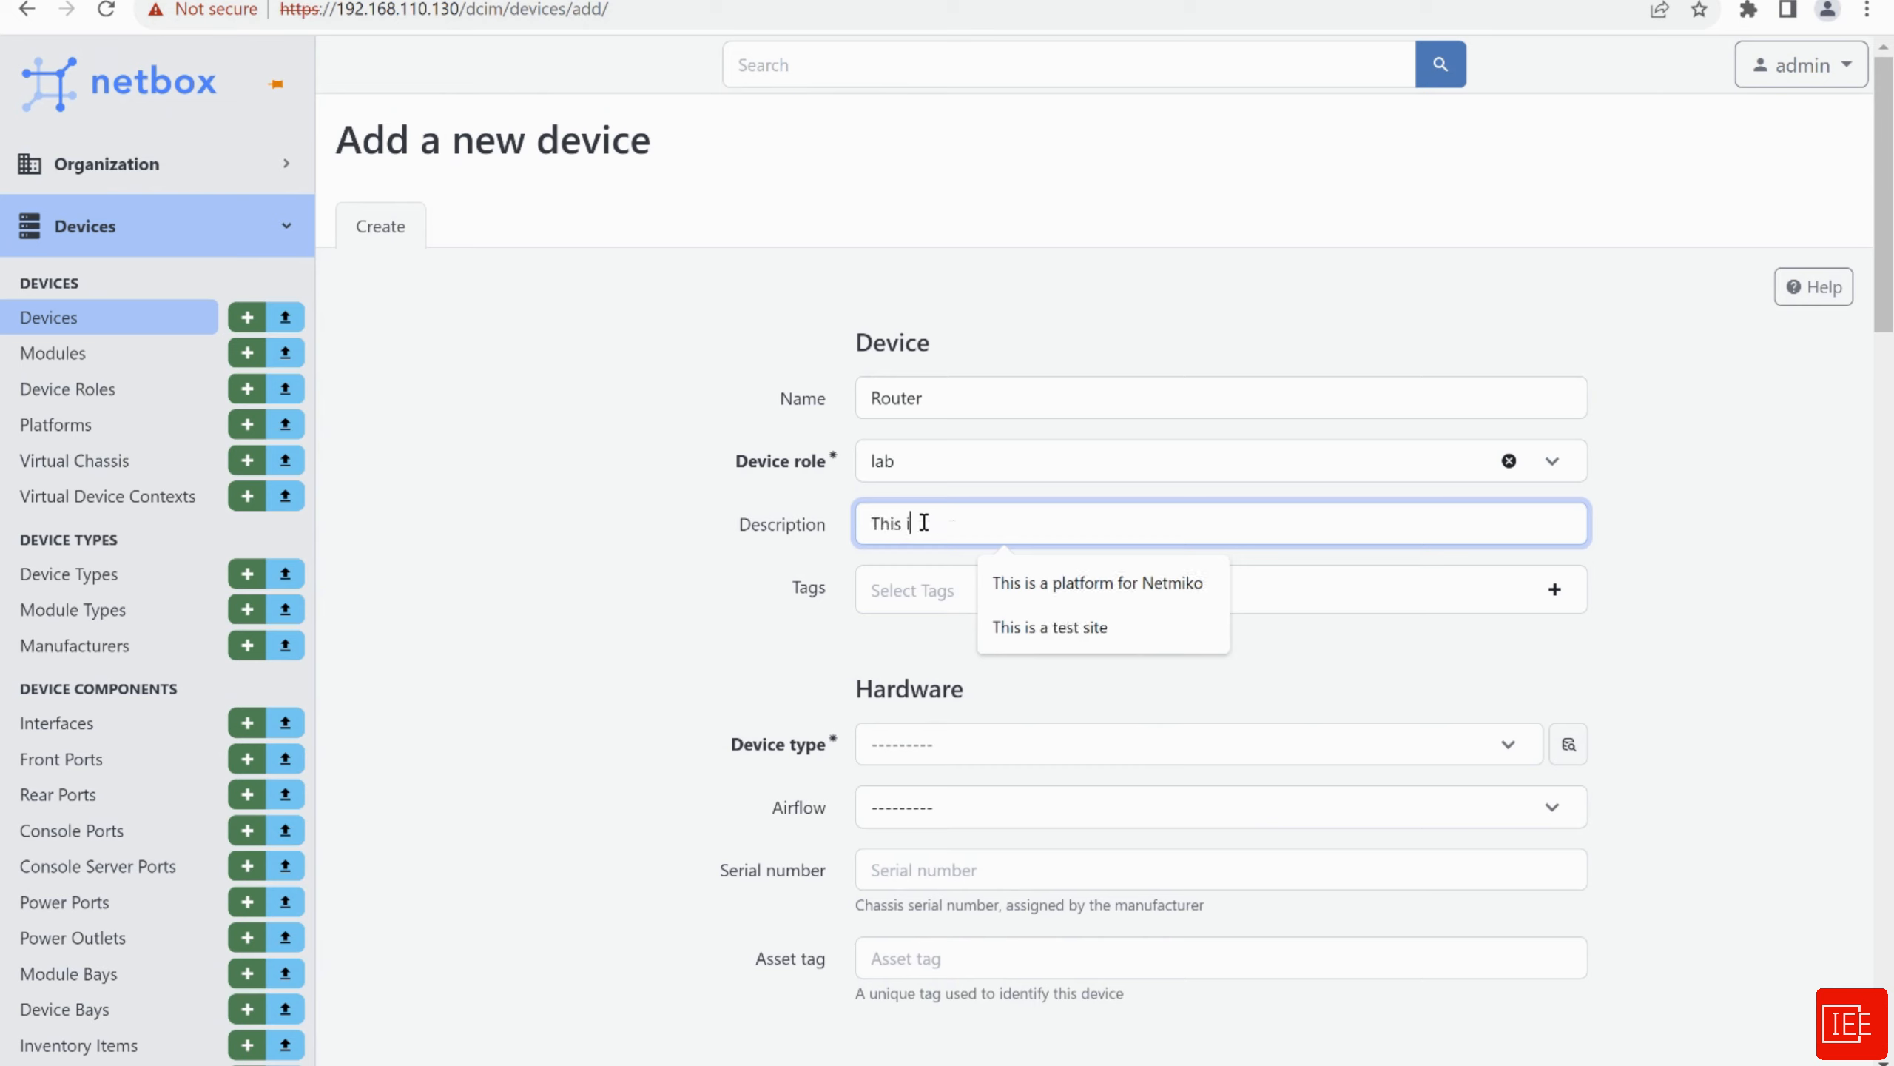
type("router")
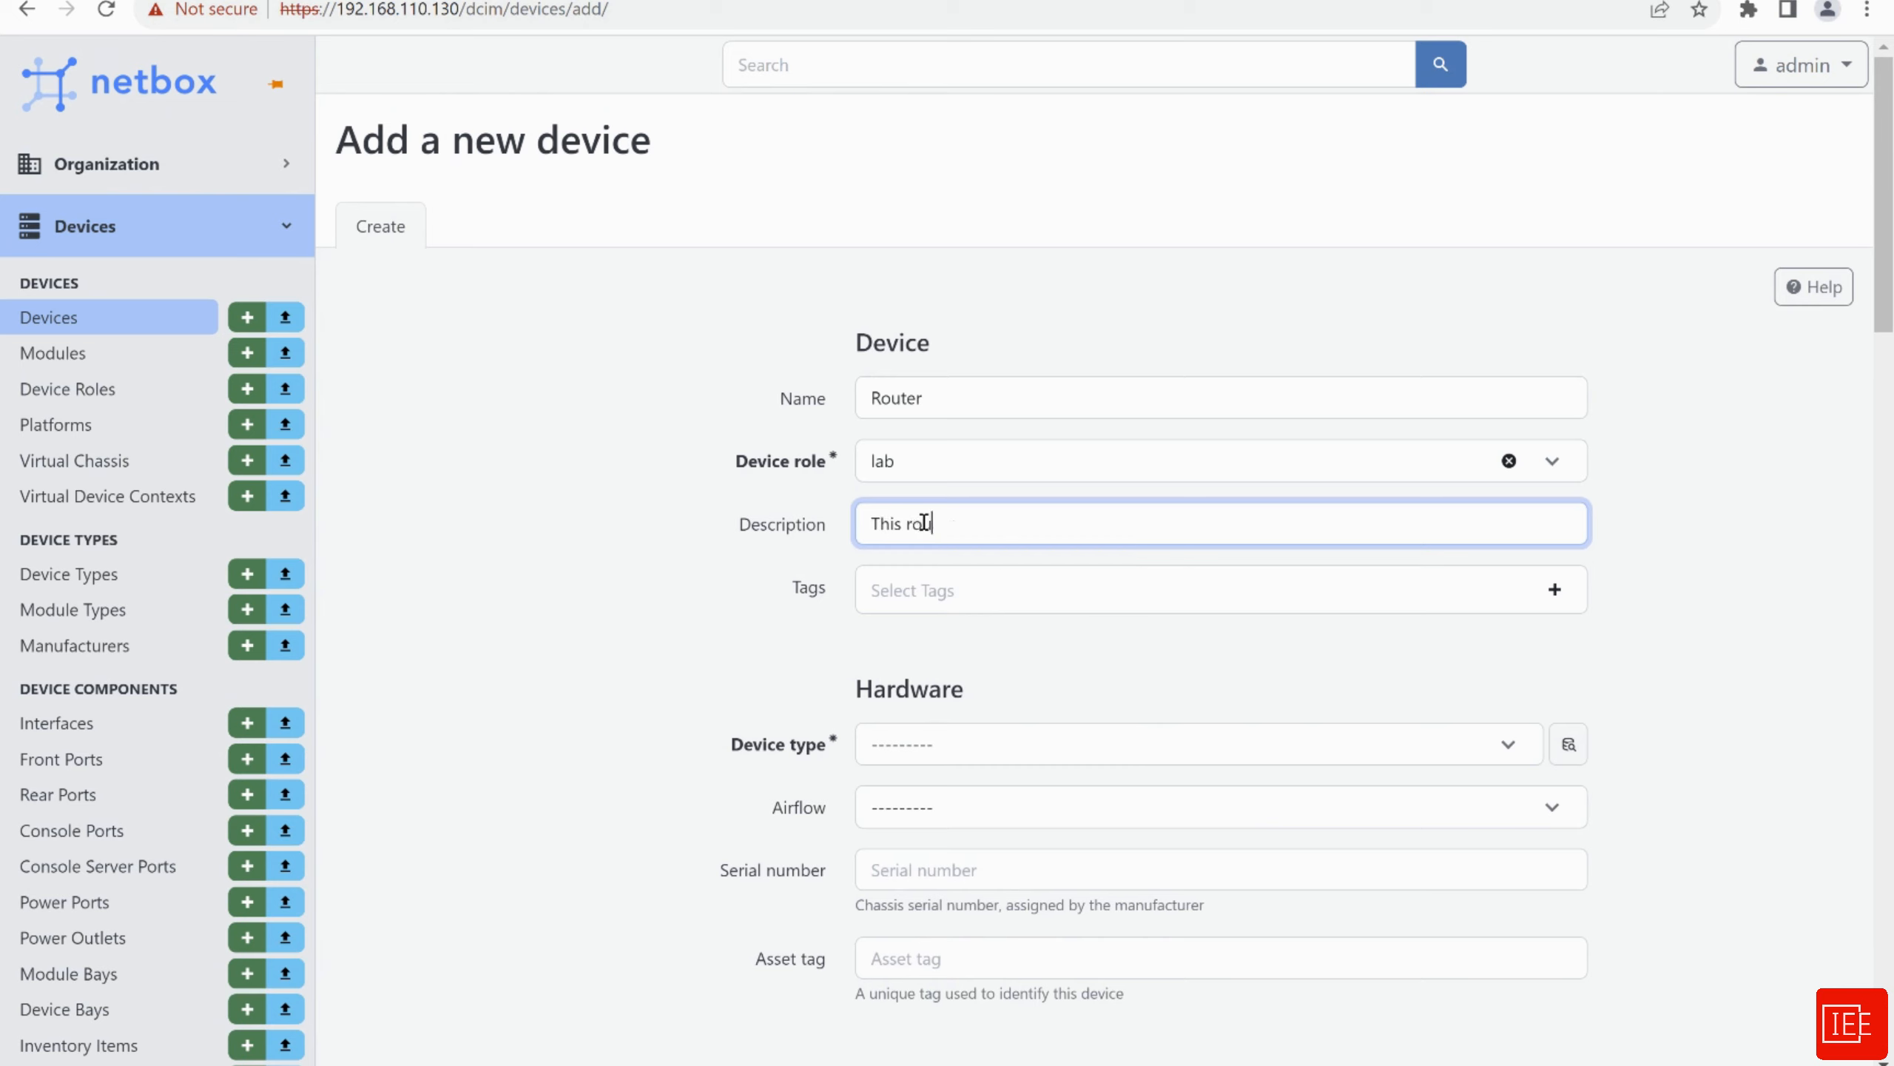
type(" is part of EVE-NG Lab Setup")
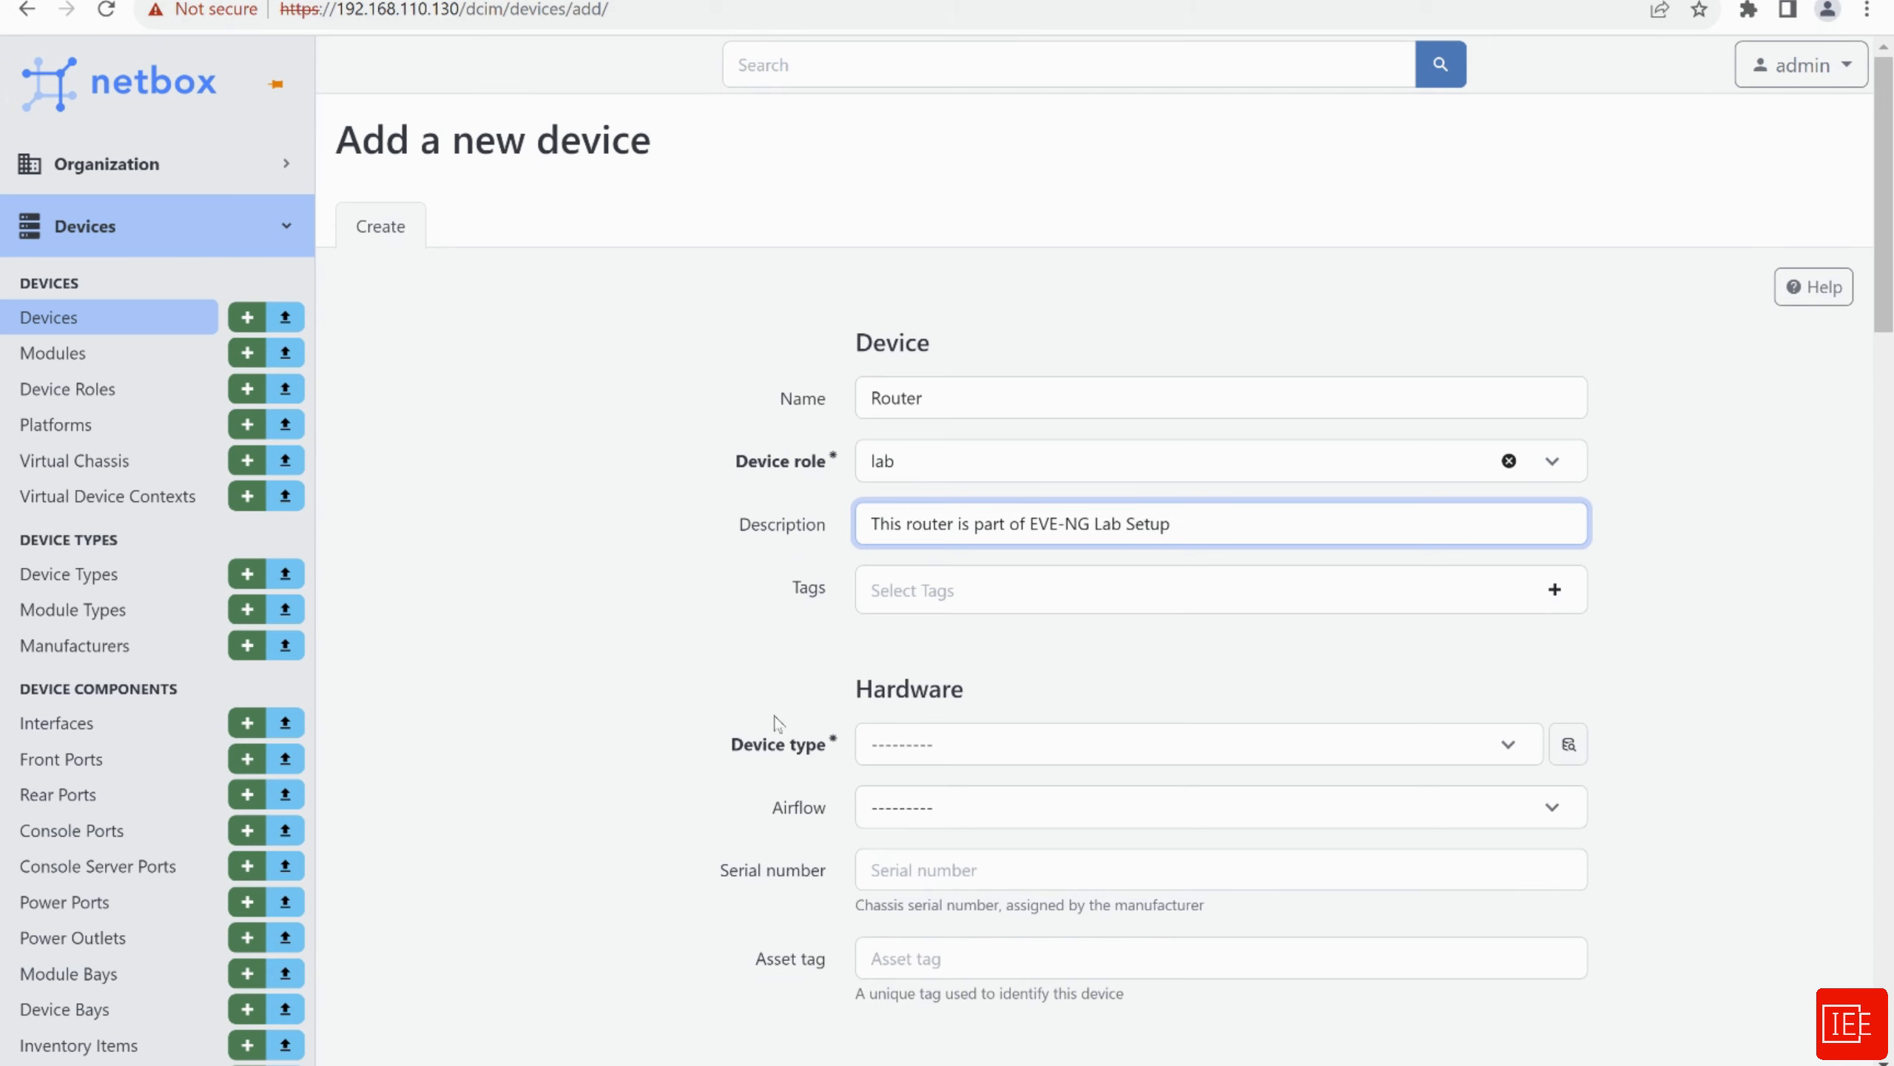
Set the device type to 3750X, leaving Airflow unset
scroll(776, 723, "down", 2)
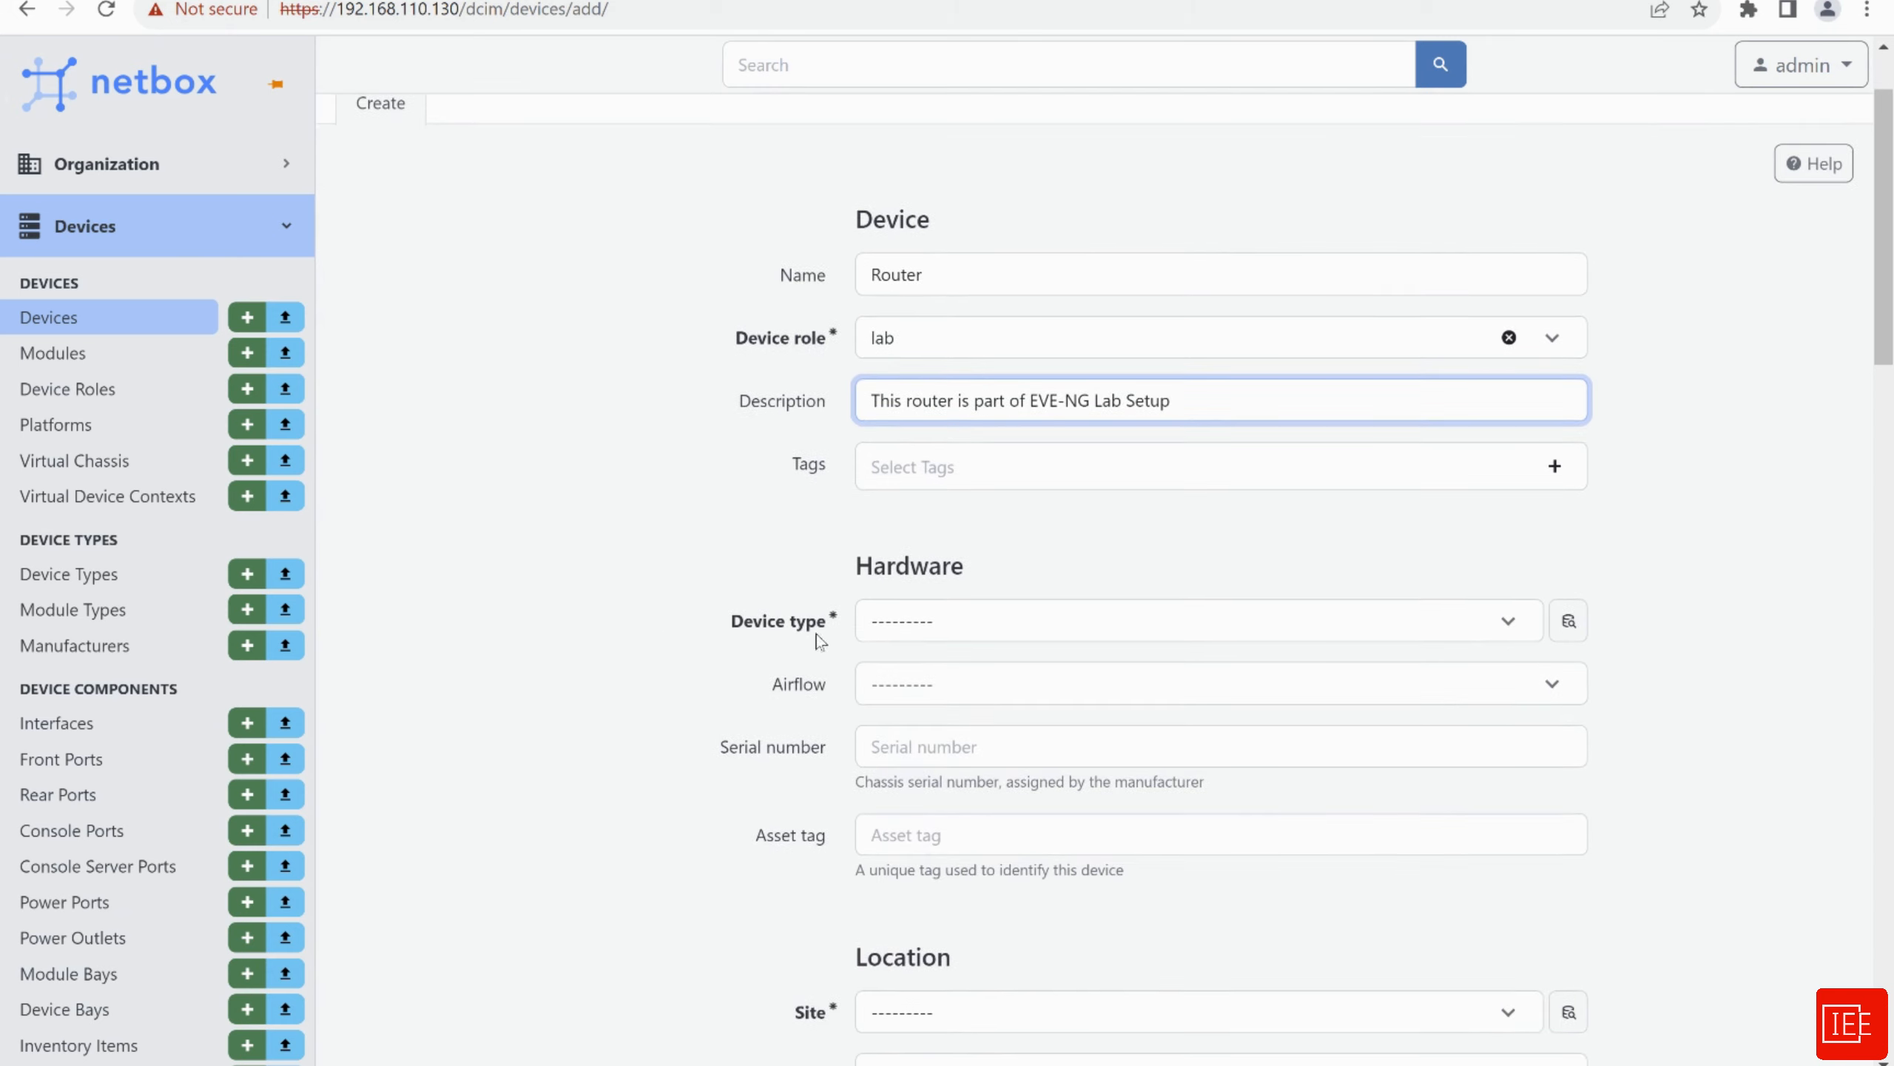
left_click(975, 631)
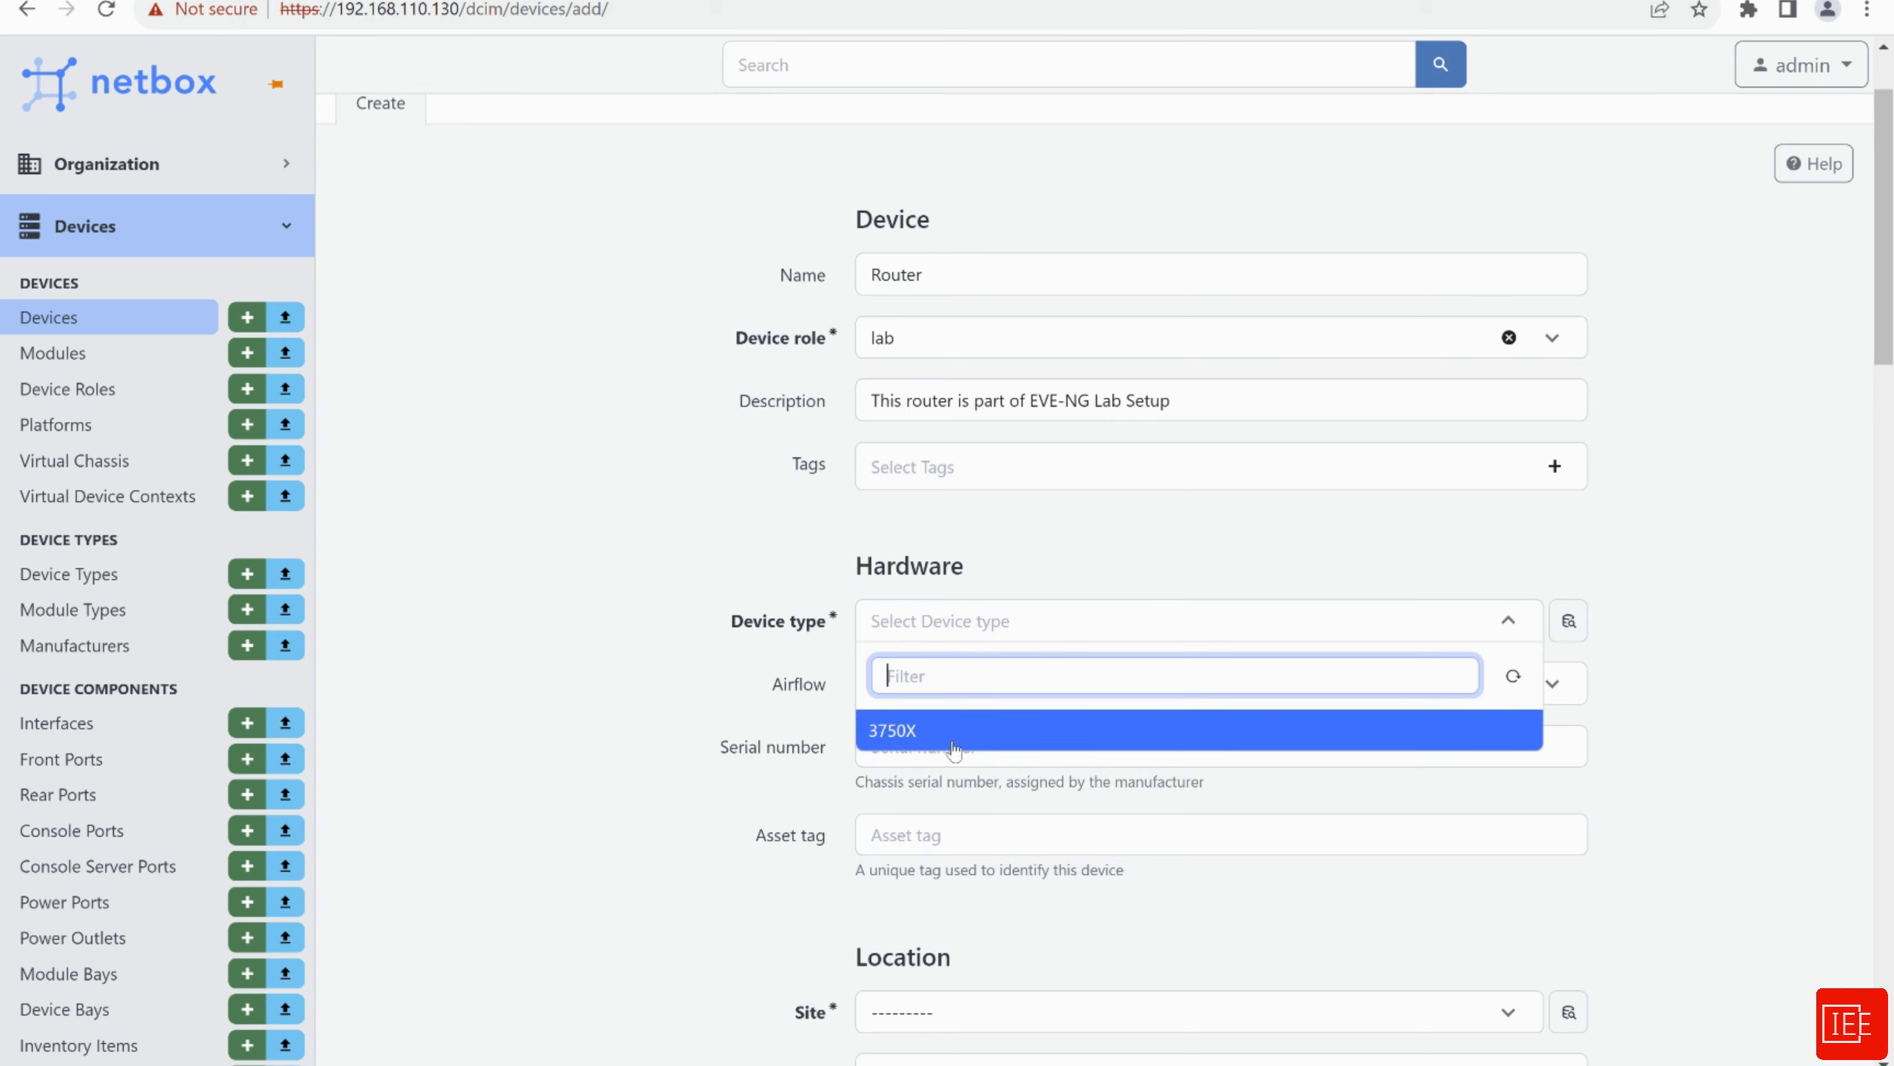
left_click(903, 737)
scroll(610, 567, "down", 5)
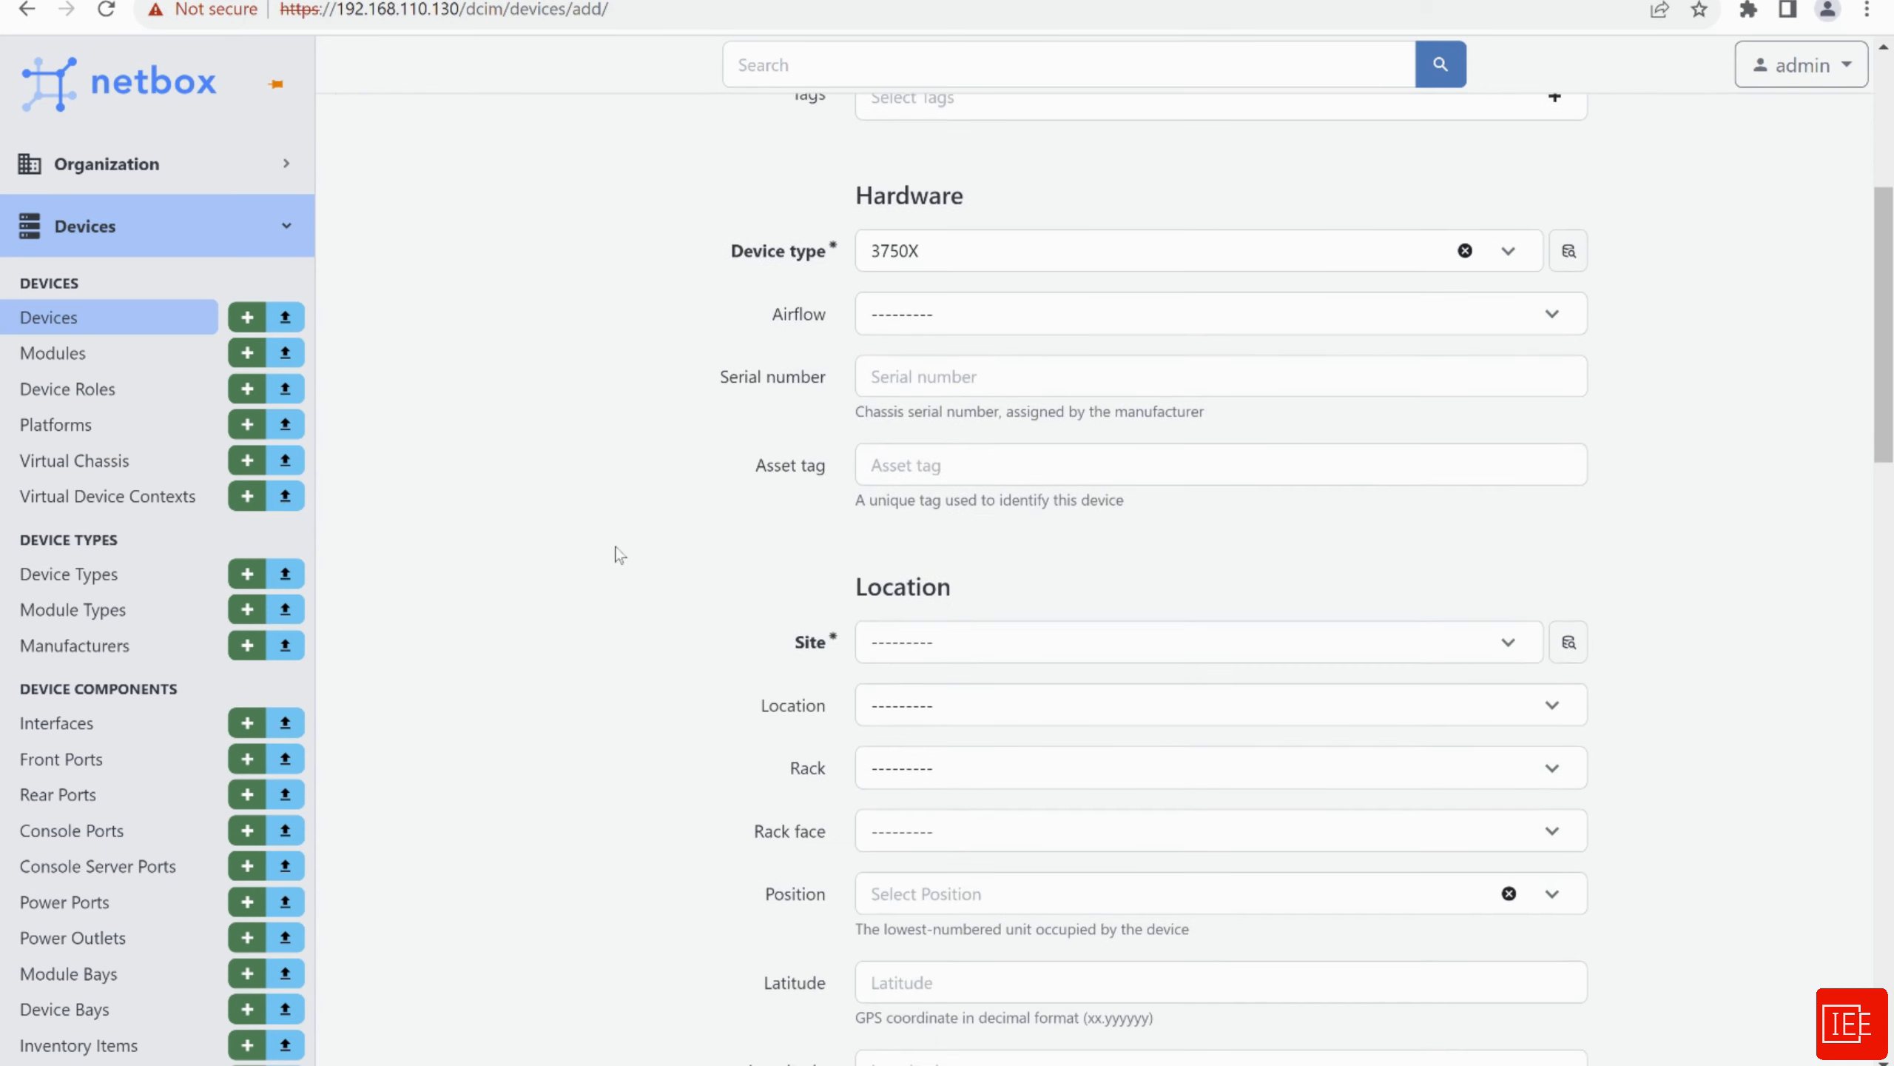
left_click(905, 328)
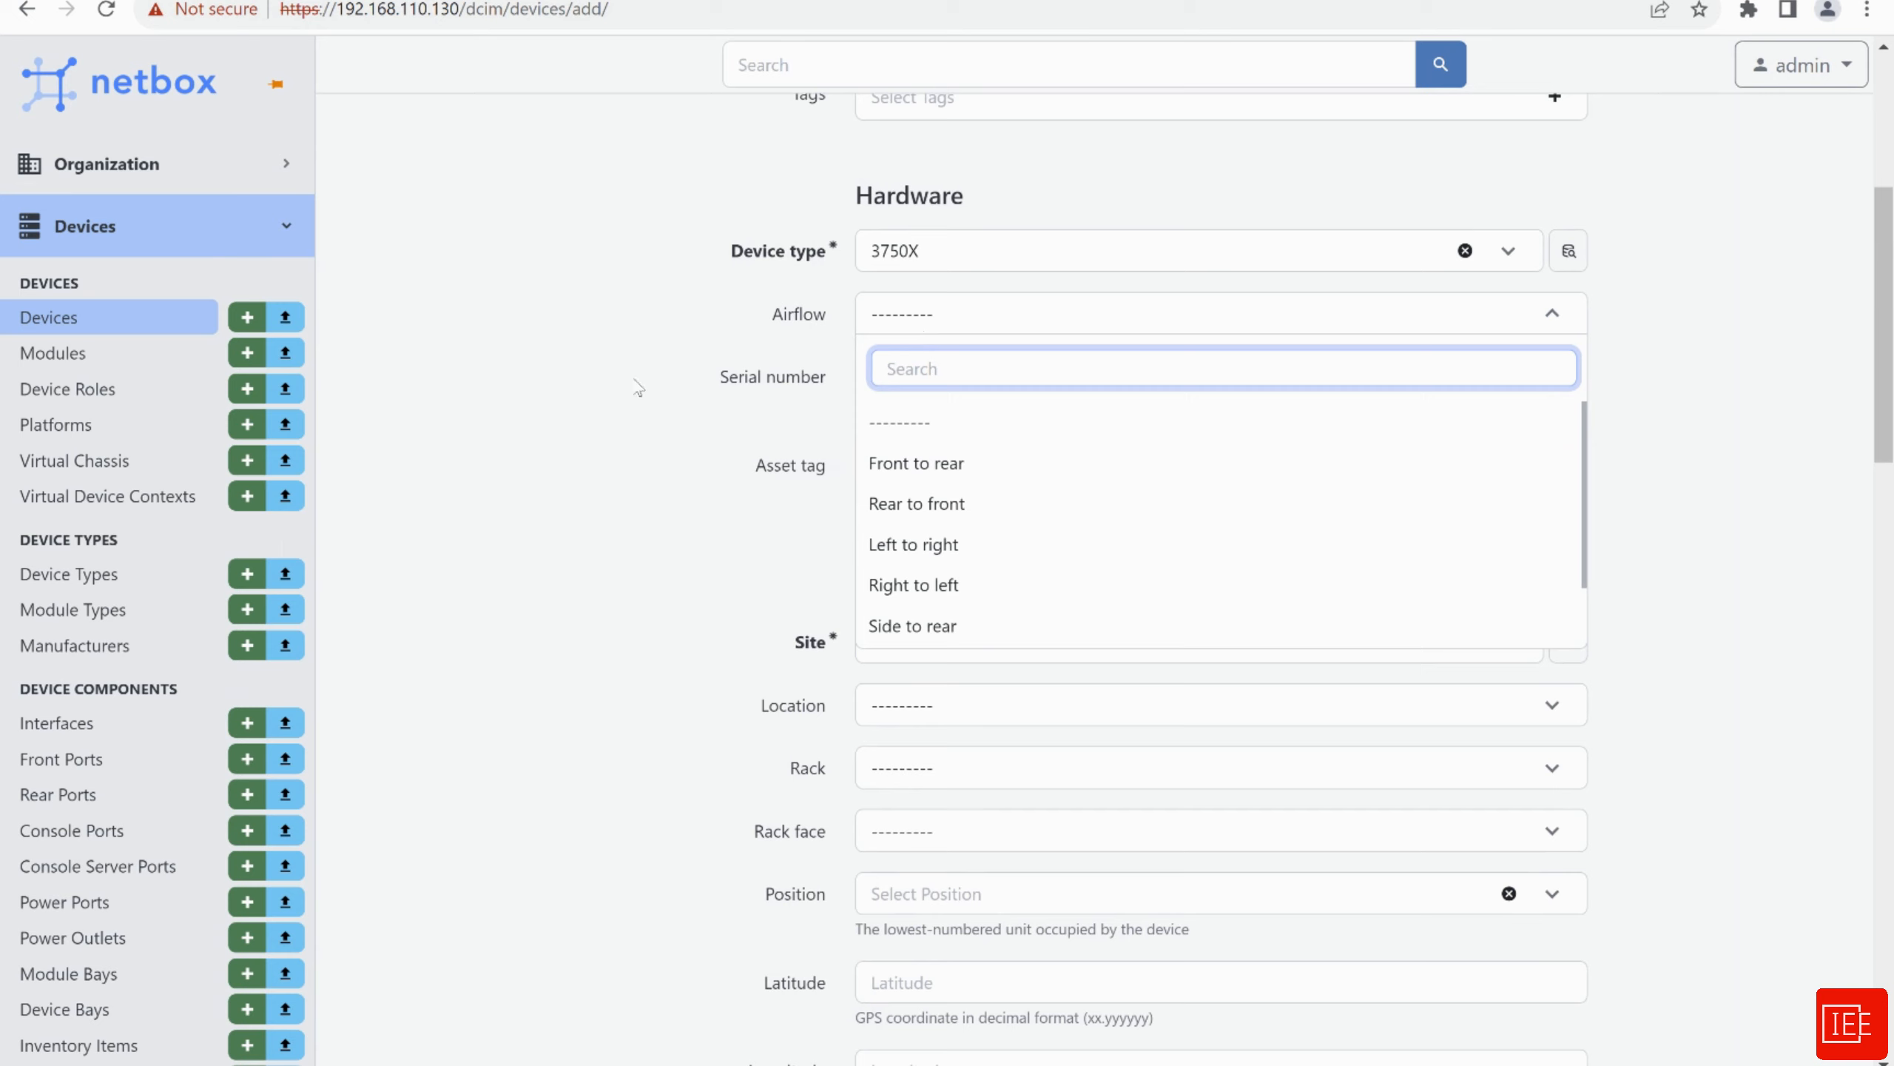
key("Tab")
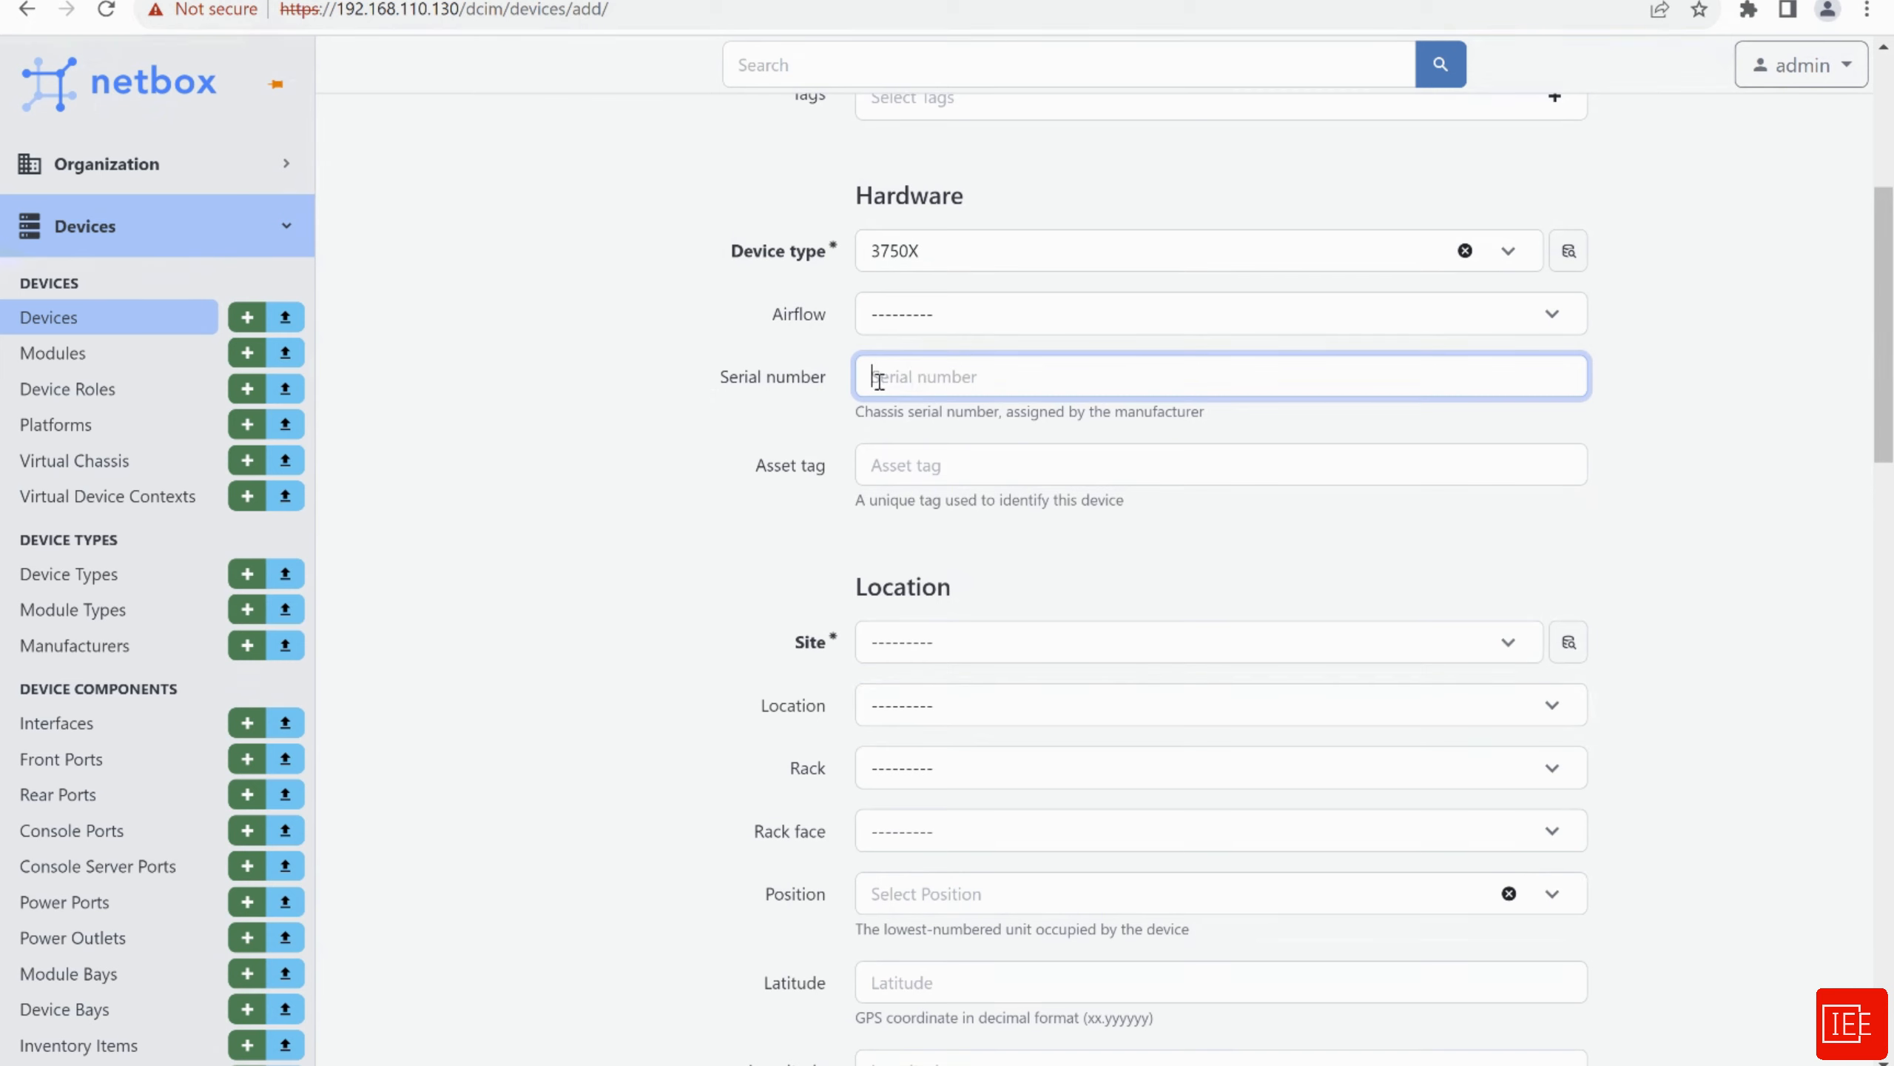
scroll(671, 410, "down", 3)
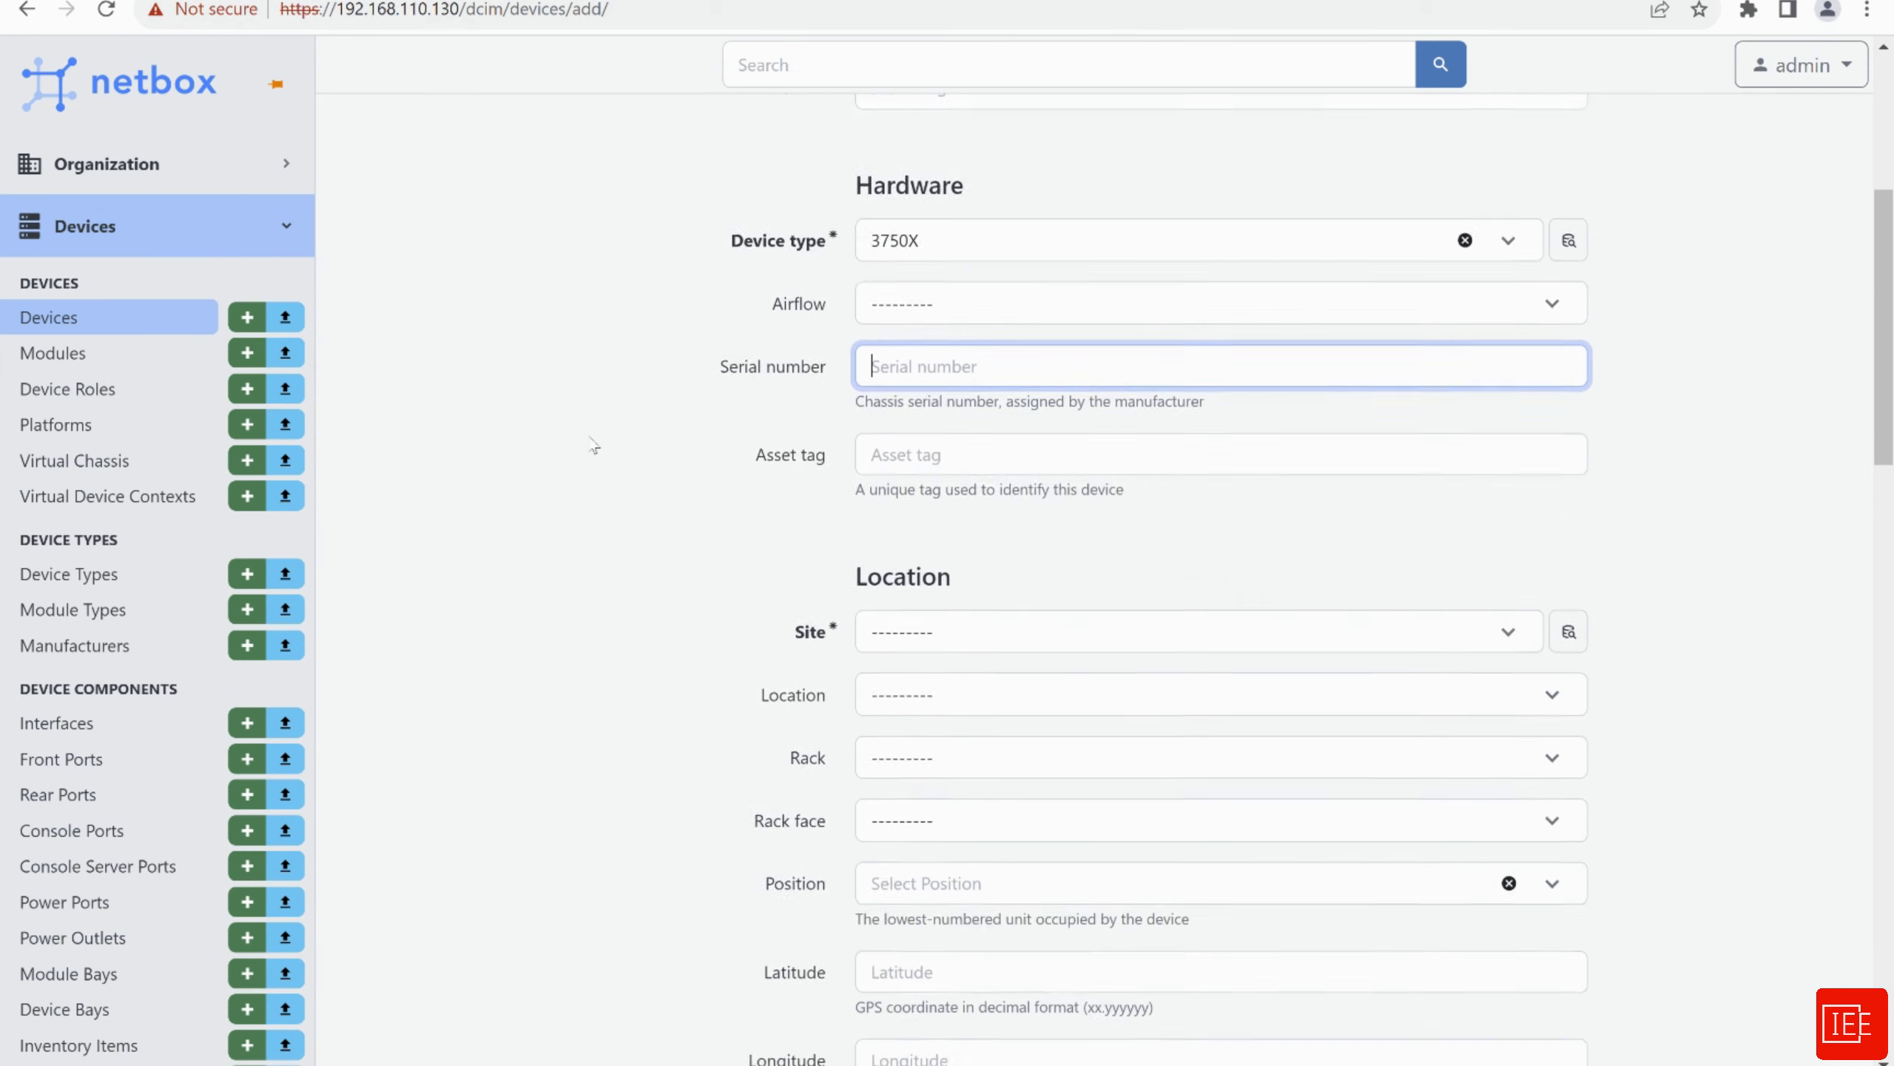
scroll(664, 351, "down", 2)
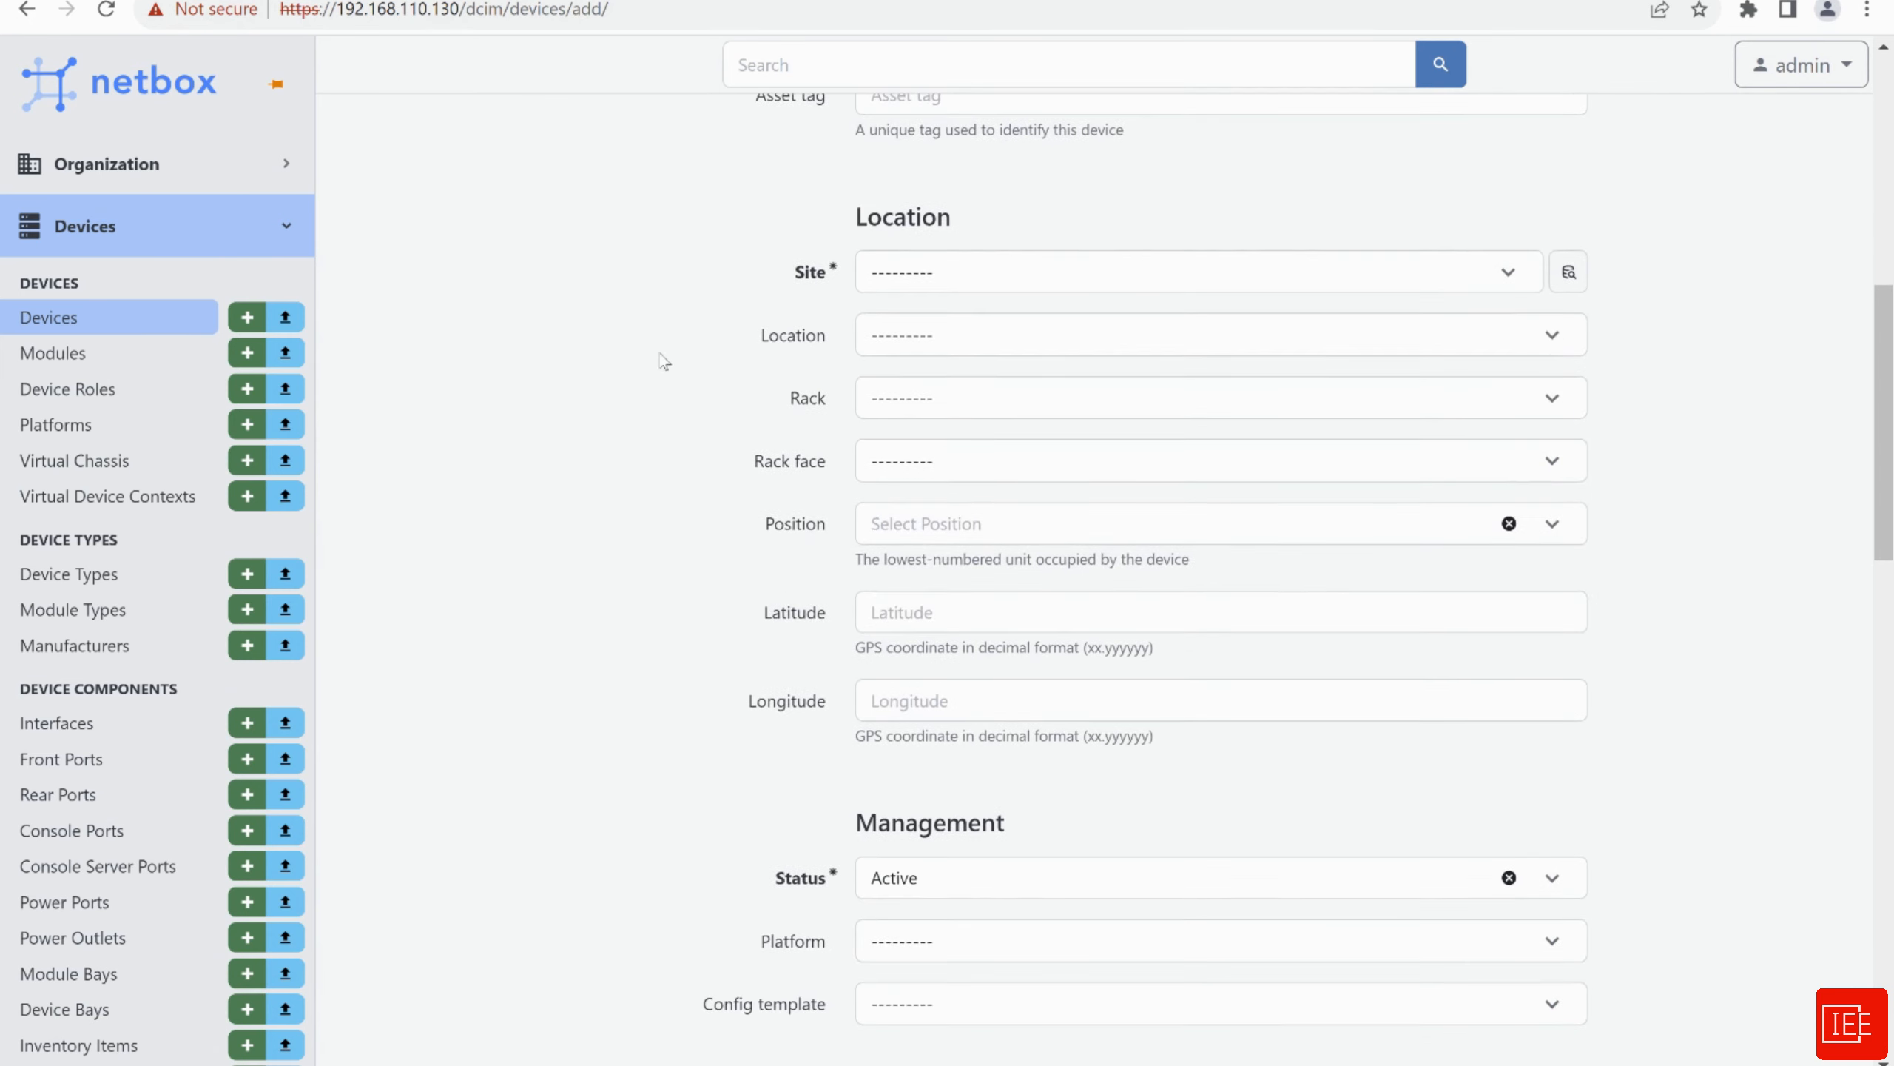
Place the Router at site Wembley in rack Rack_1_test_wembley, leaving location and cluster empty
left_click(922, 272)
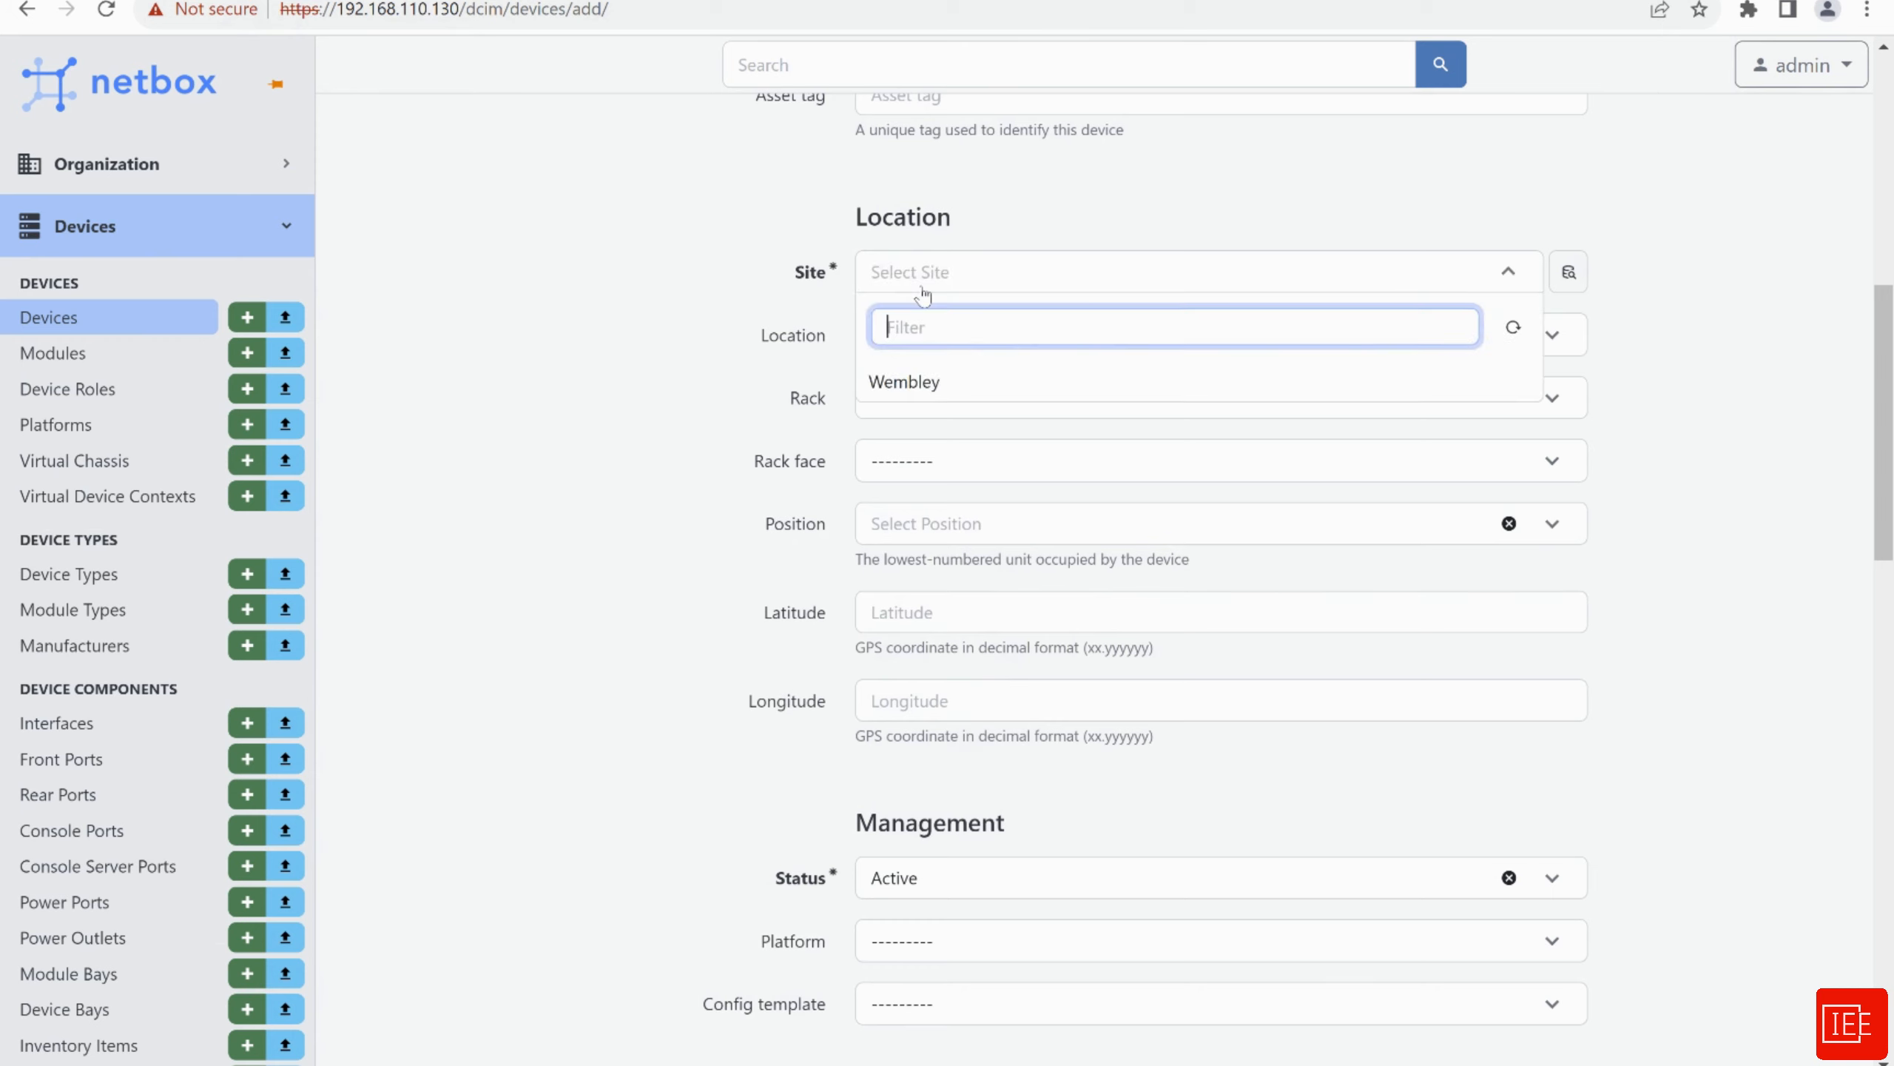
left_click(906, 384)
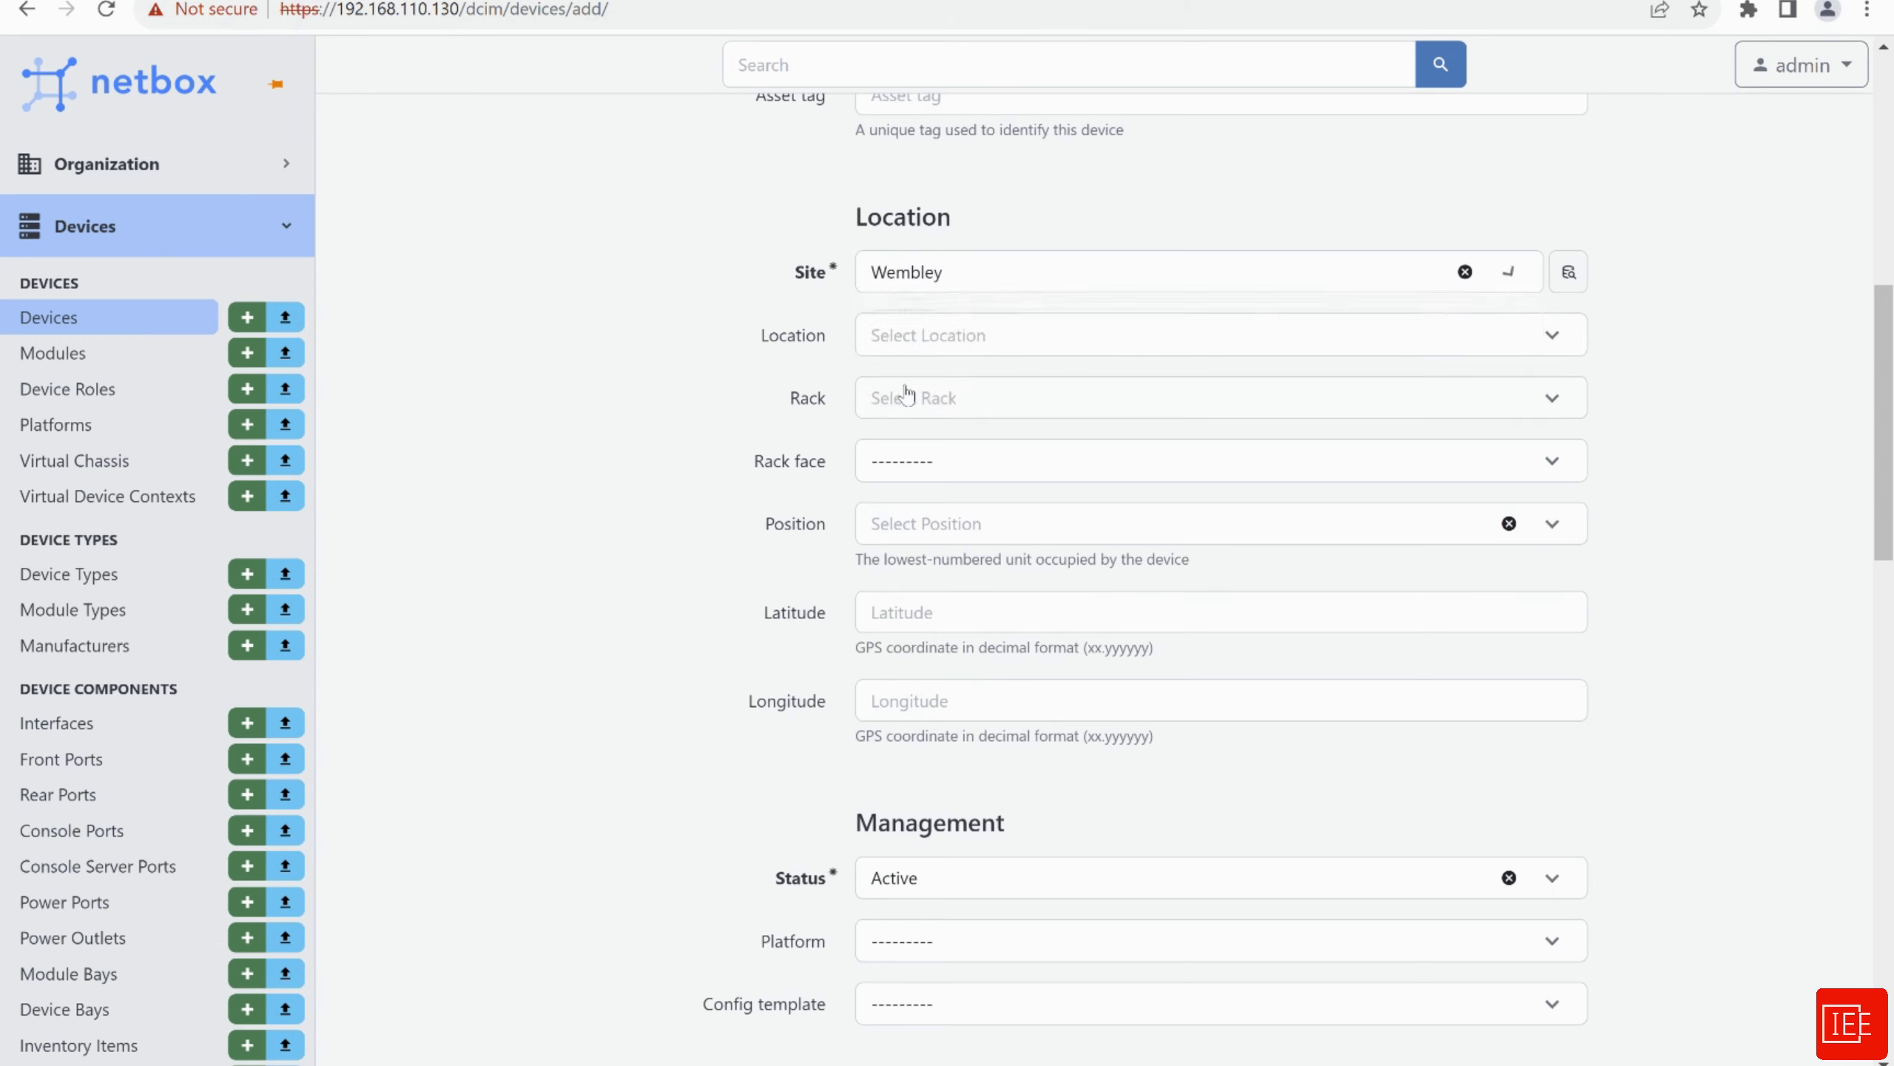
left_click(968, 336)
left_click(552, 415)
left_click(987, 395)
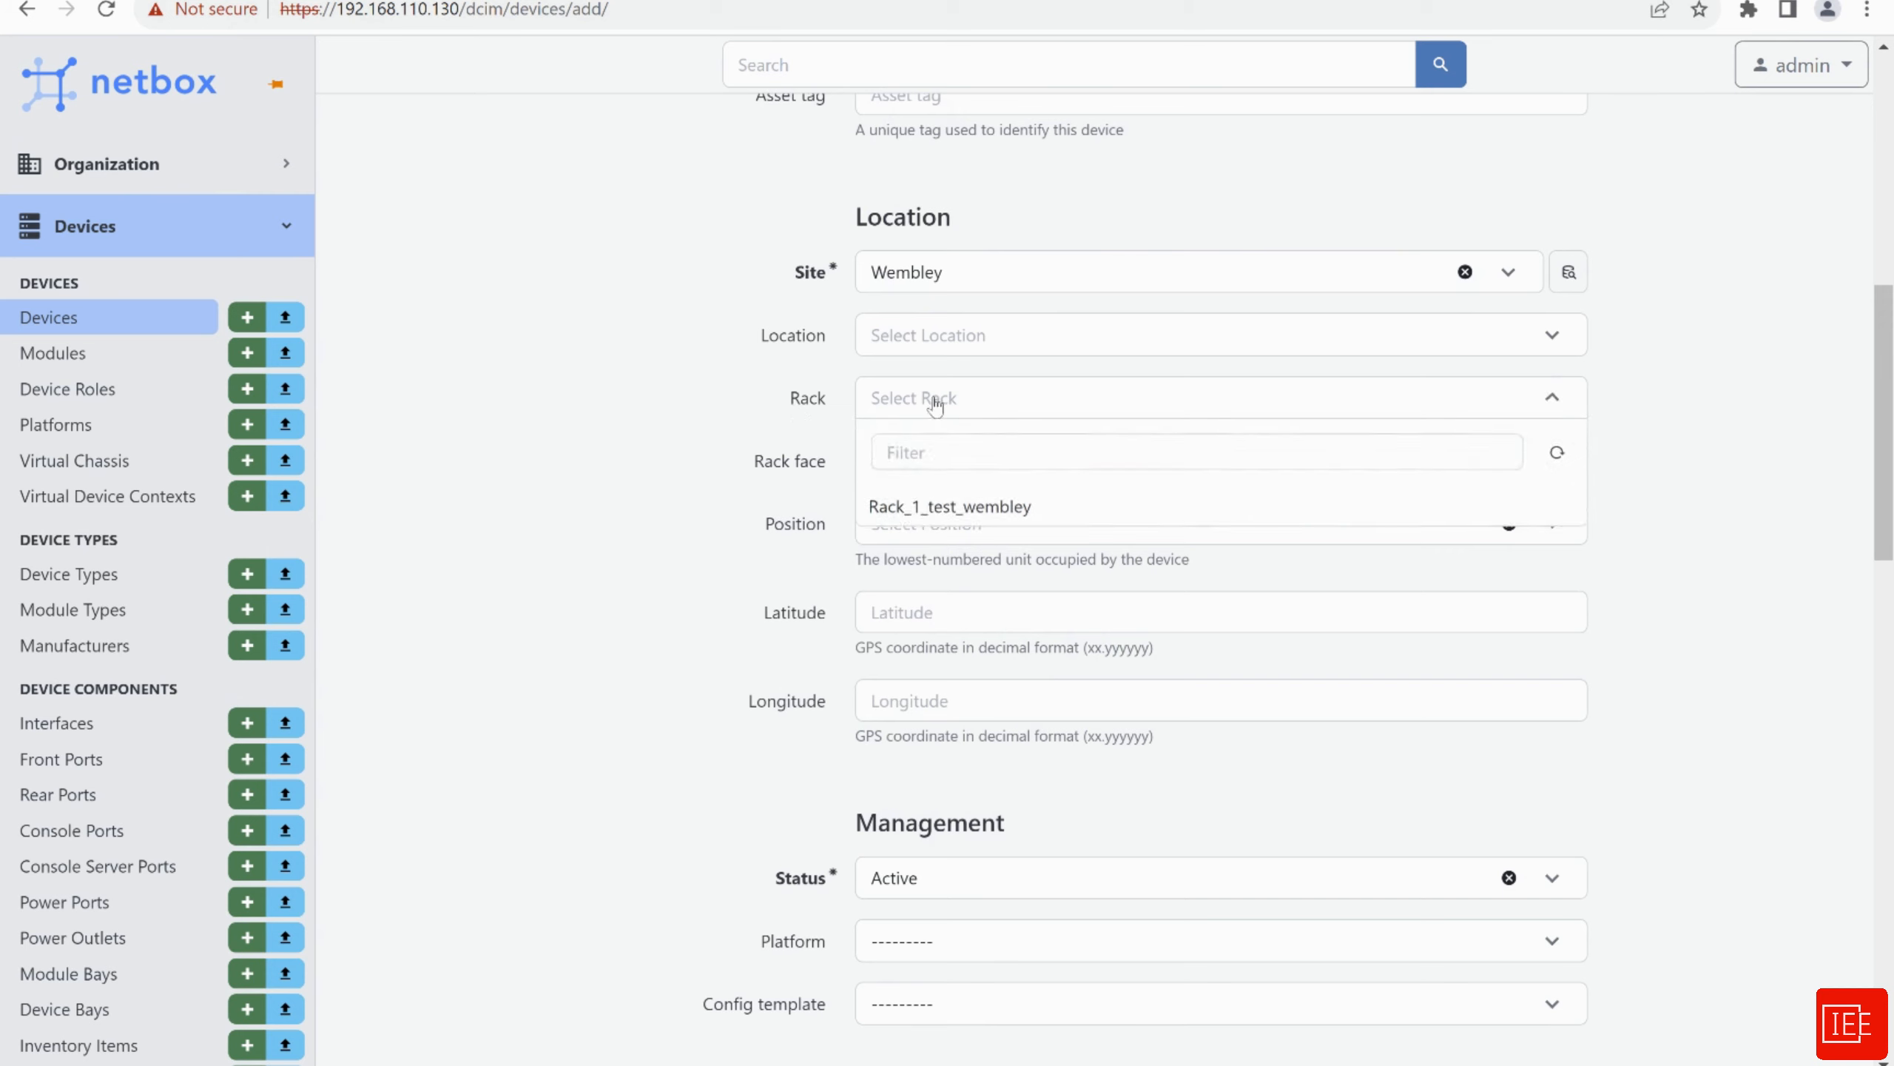
left_click(914, 524)
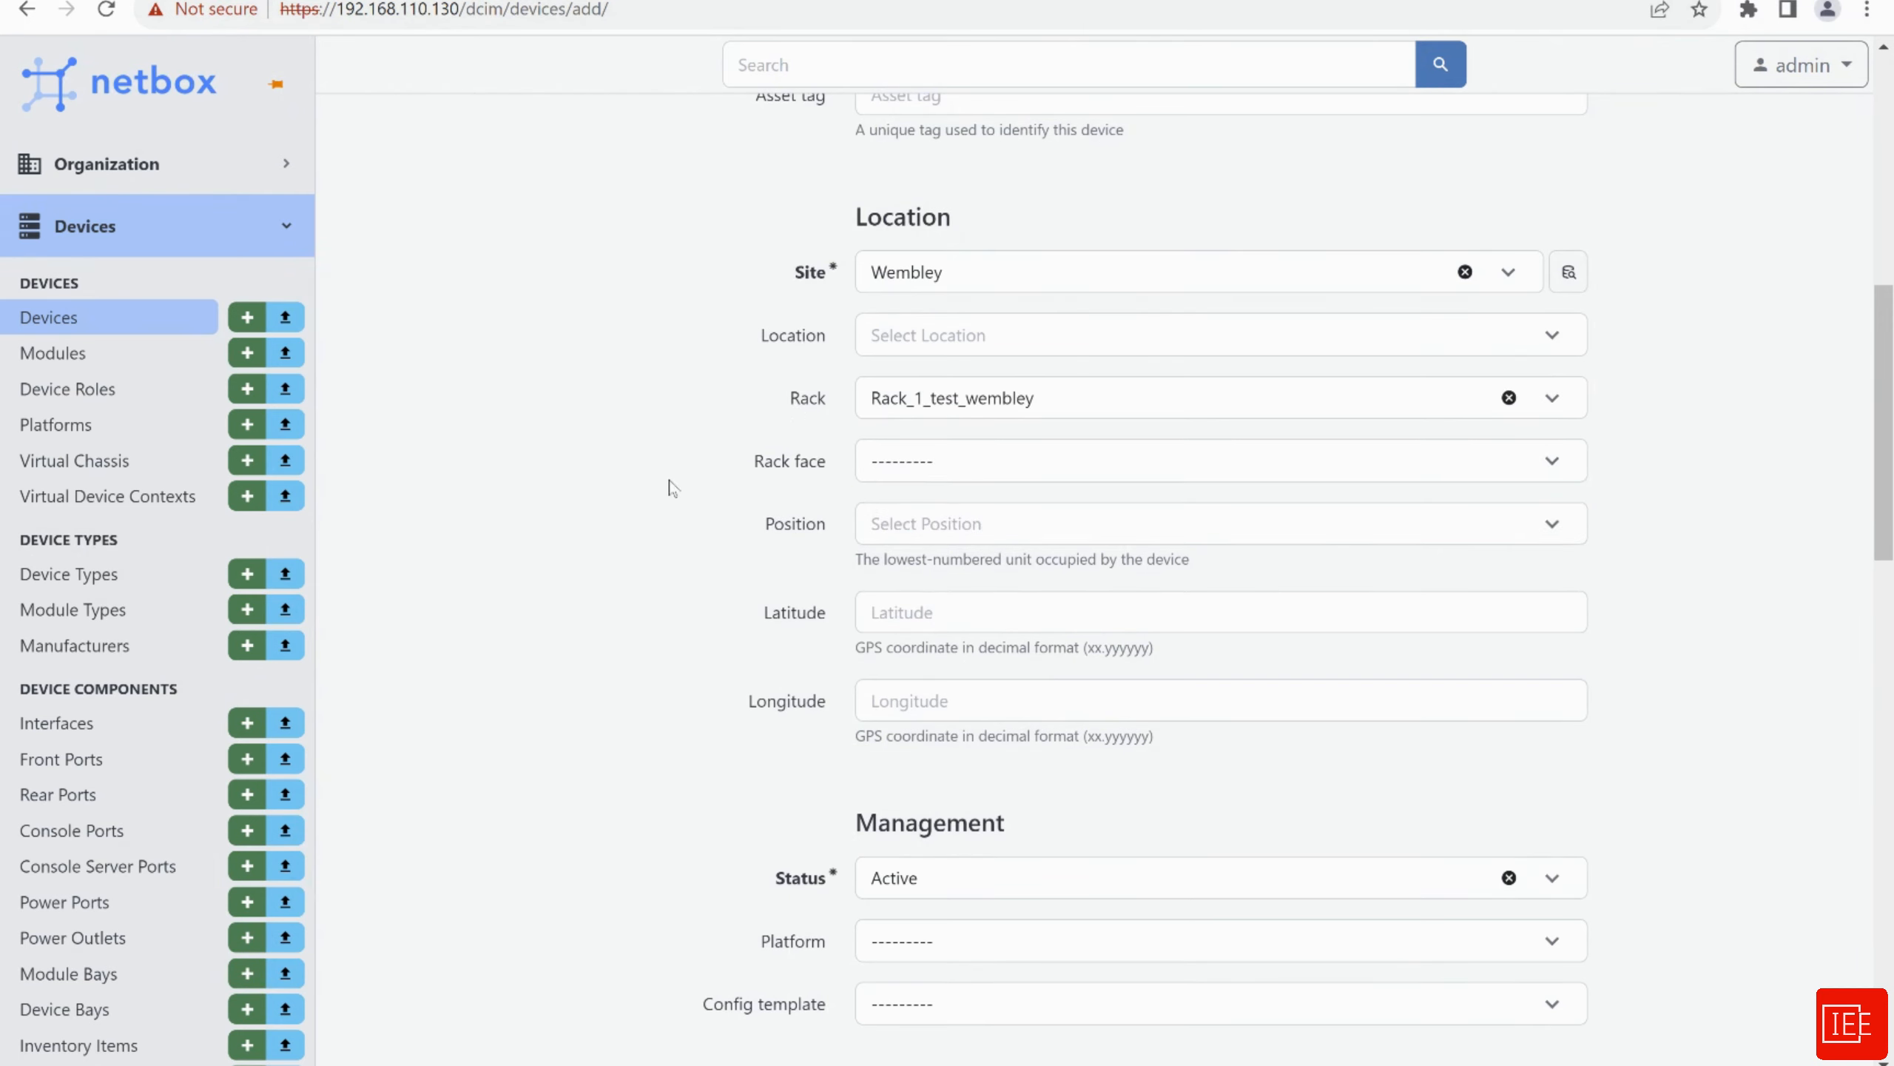
scroll(664, 481, "down", 5)
scroll(655, 508, "down", 5)
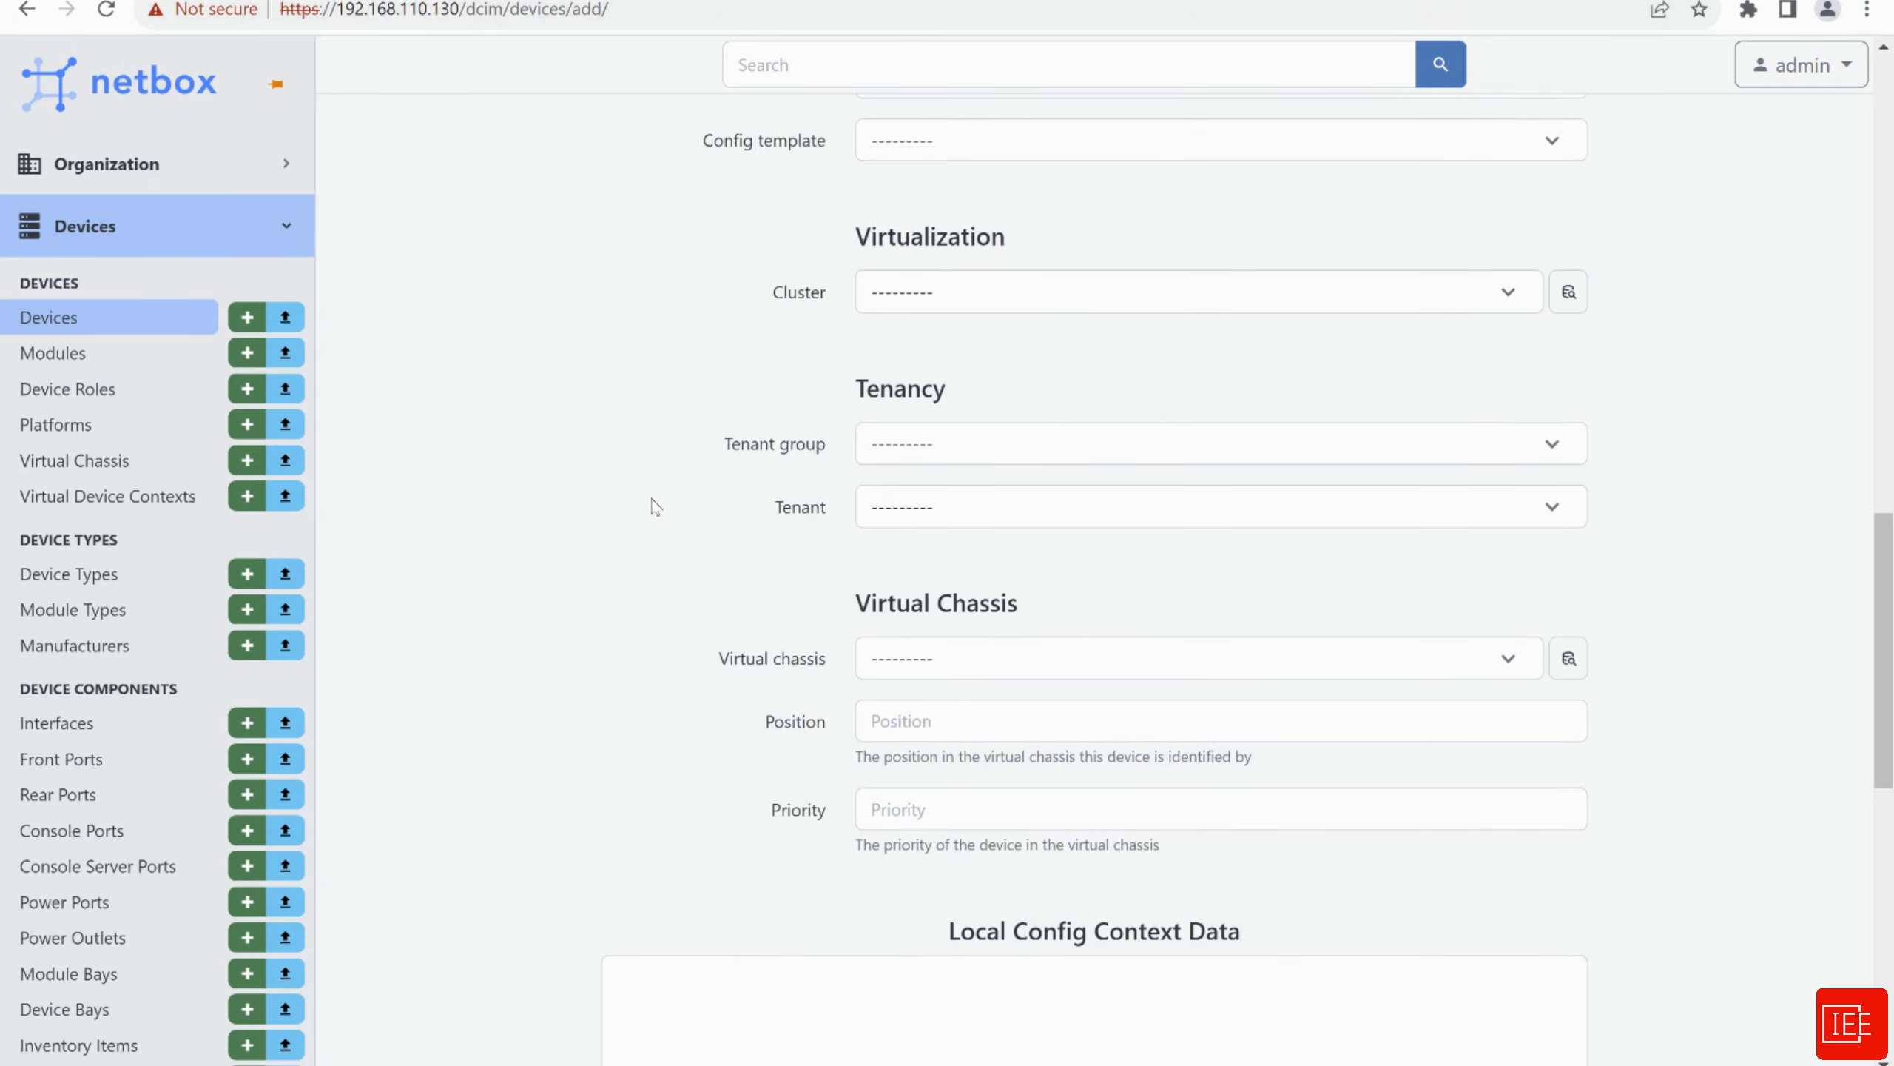
left_click(941, 308)
left_click(697, 323)
scroll(641, 567, "down", 3)
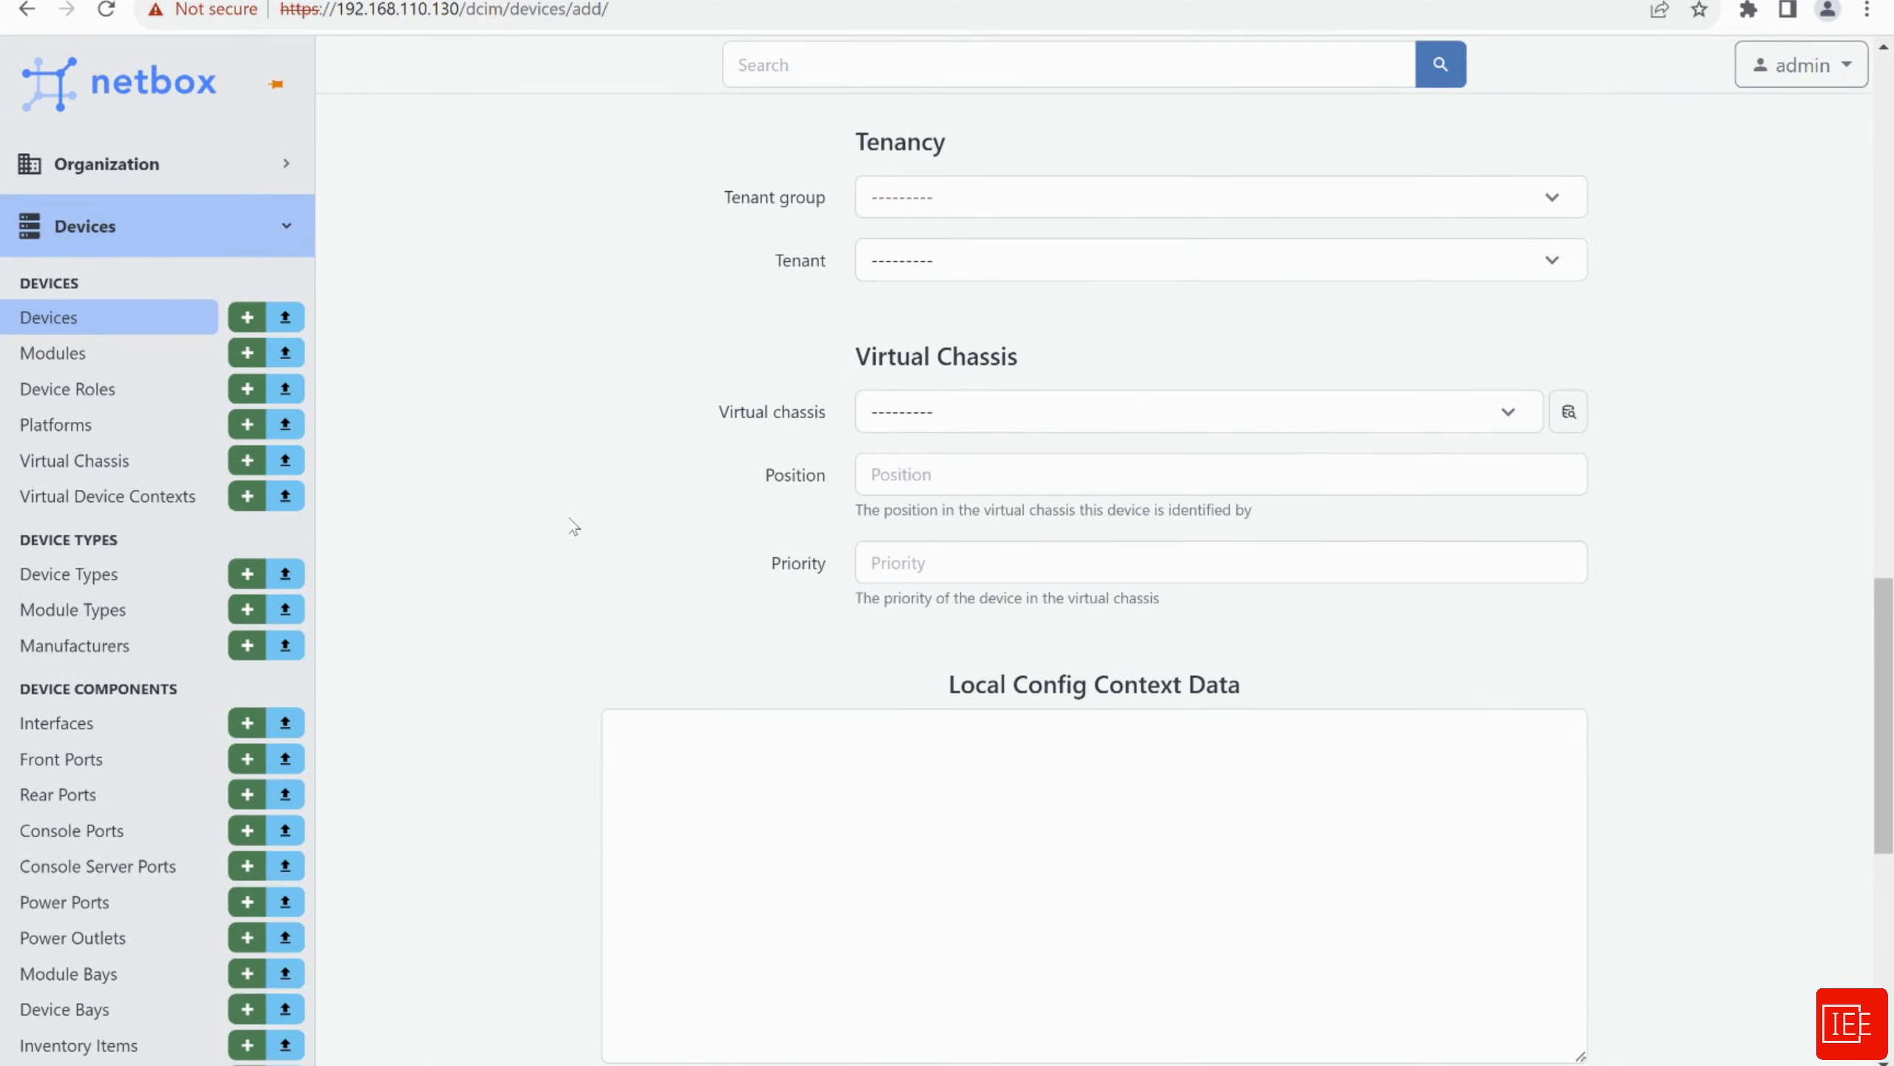
scroll(571, 525, "down", 10)
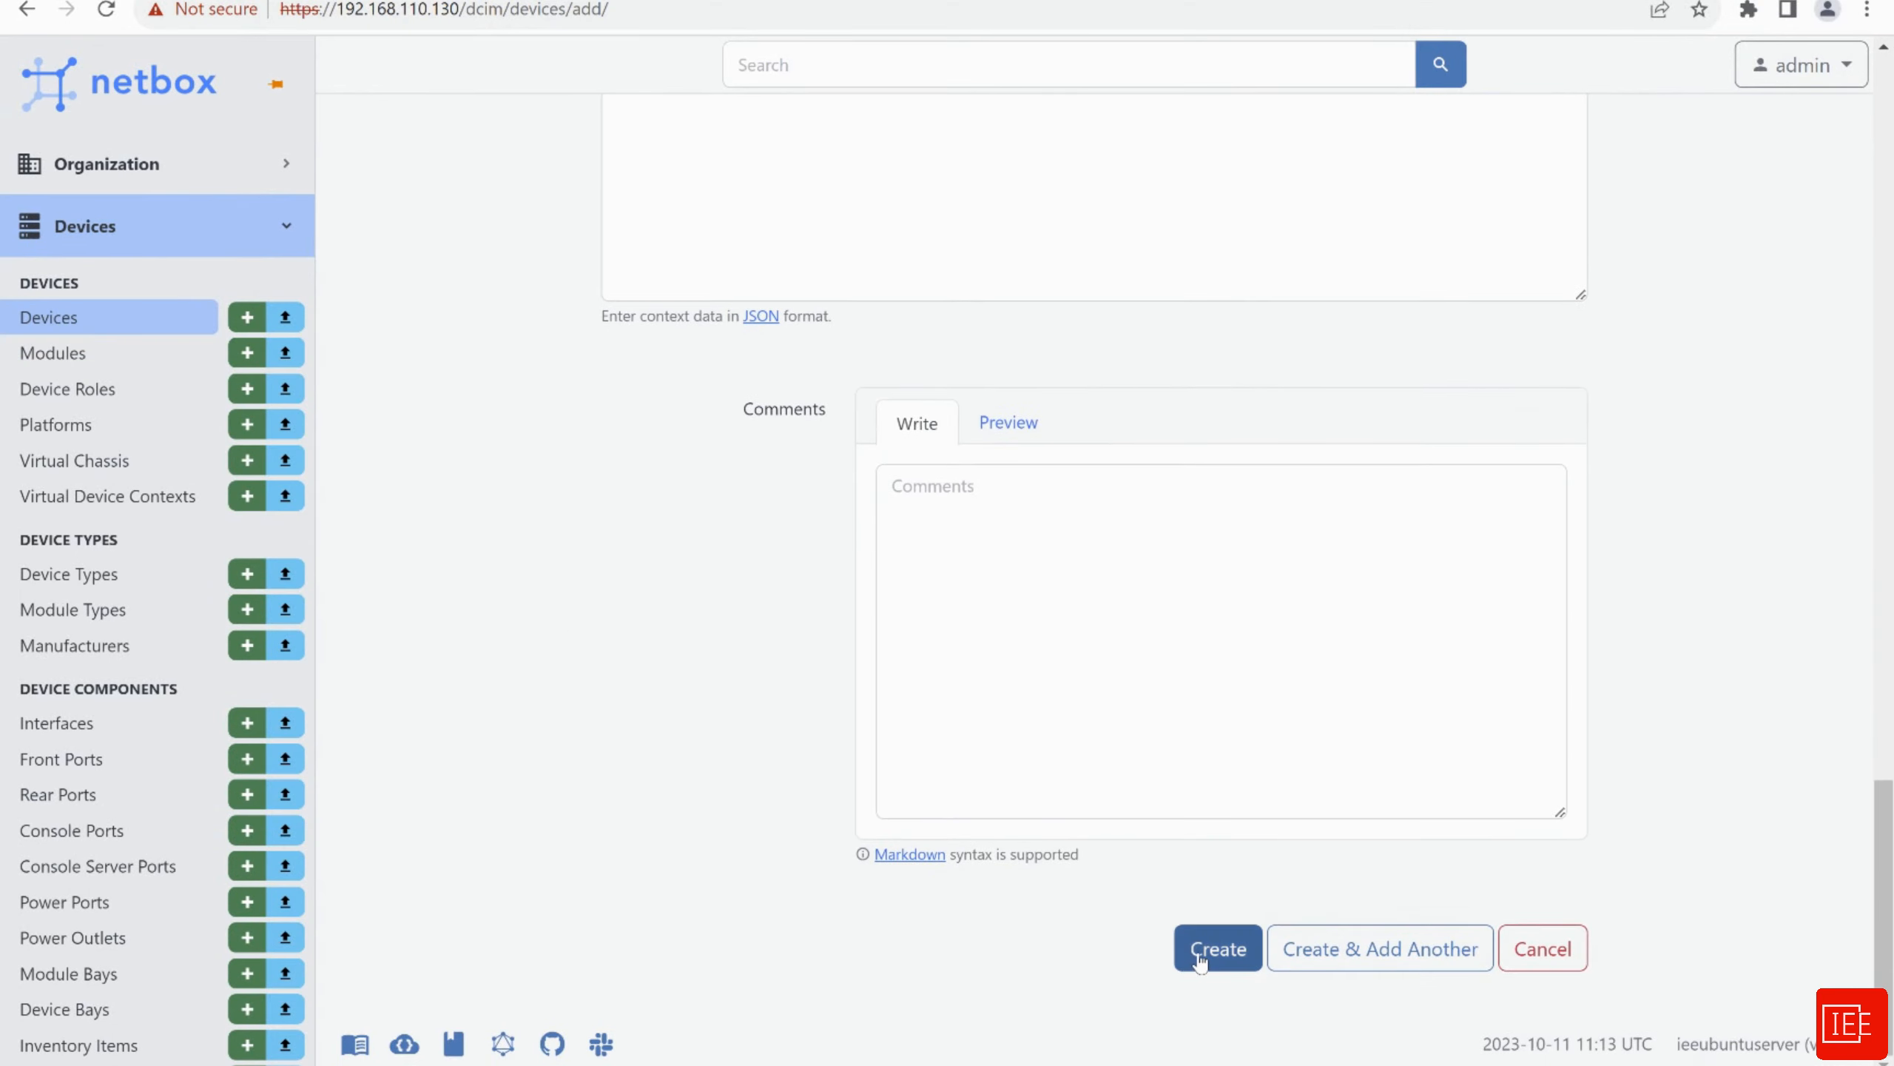
Save the Router device and view it in the Devices list
left_click(1199, 962)
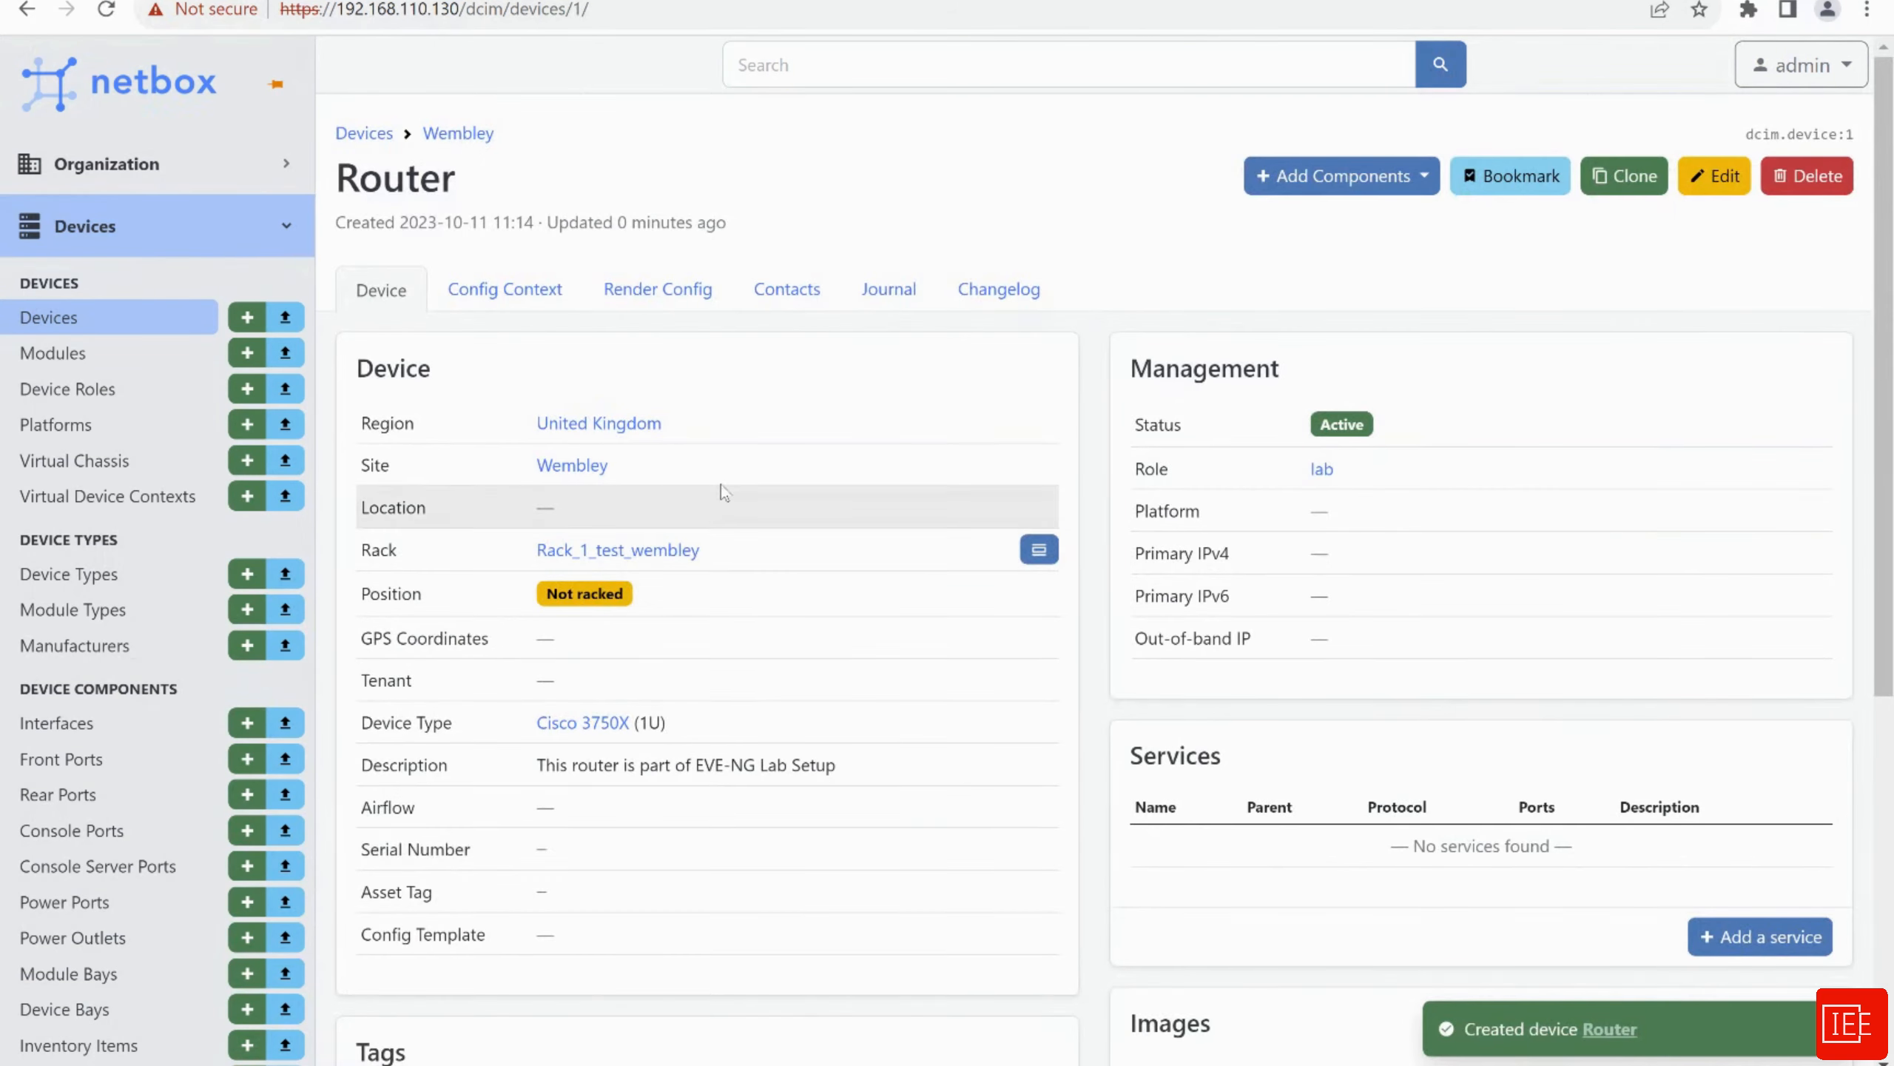
left_click(58, 326)
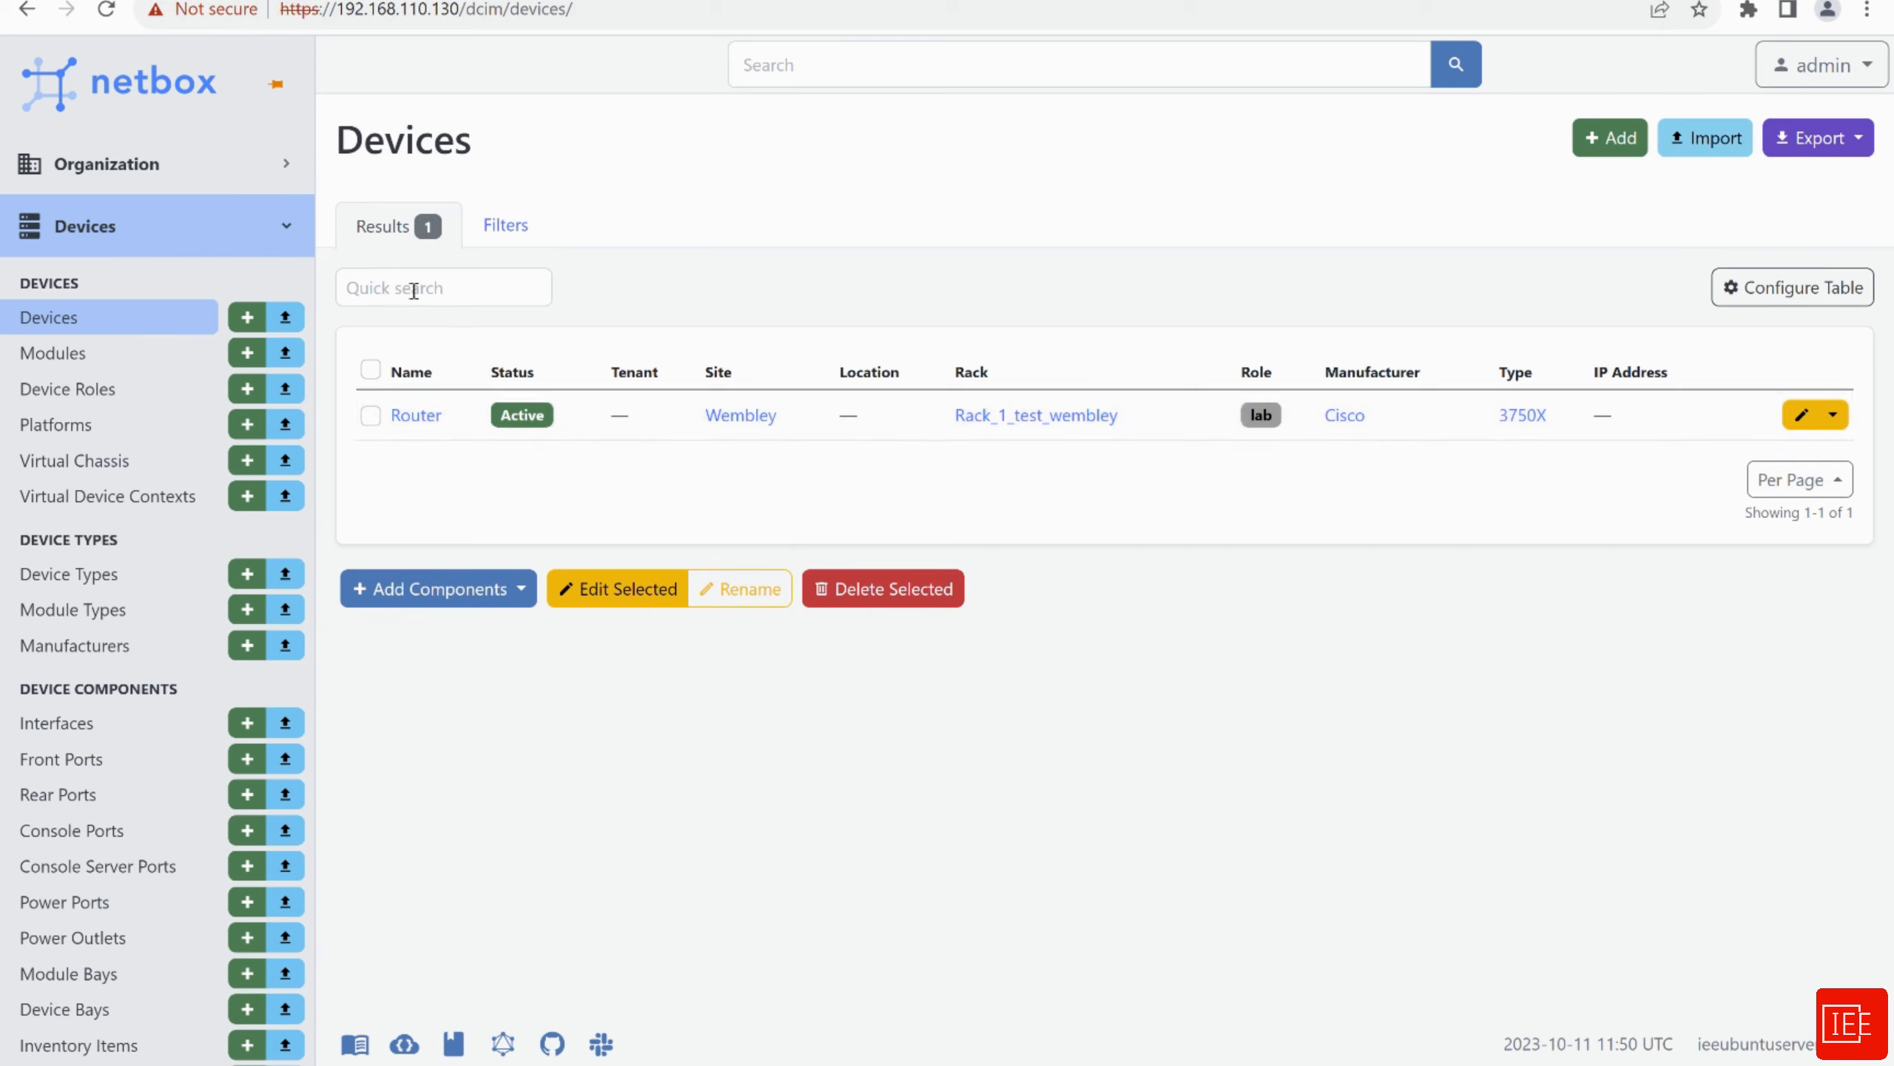
left_click(130, 240)
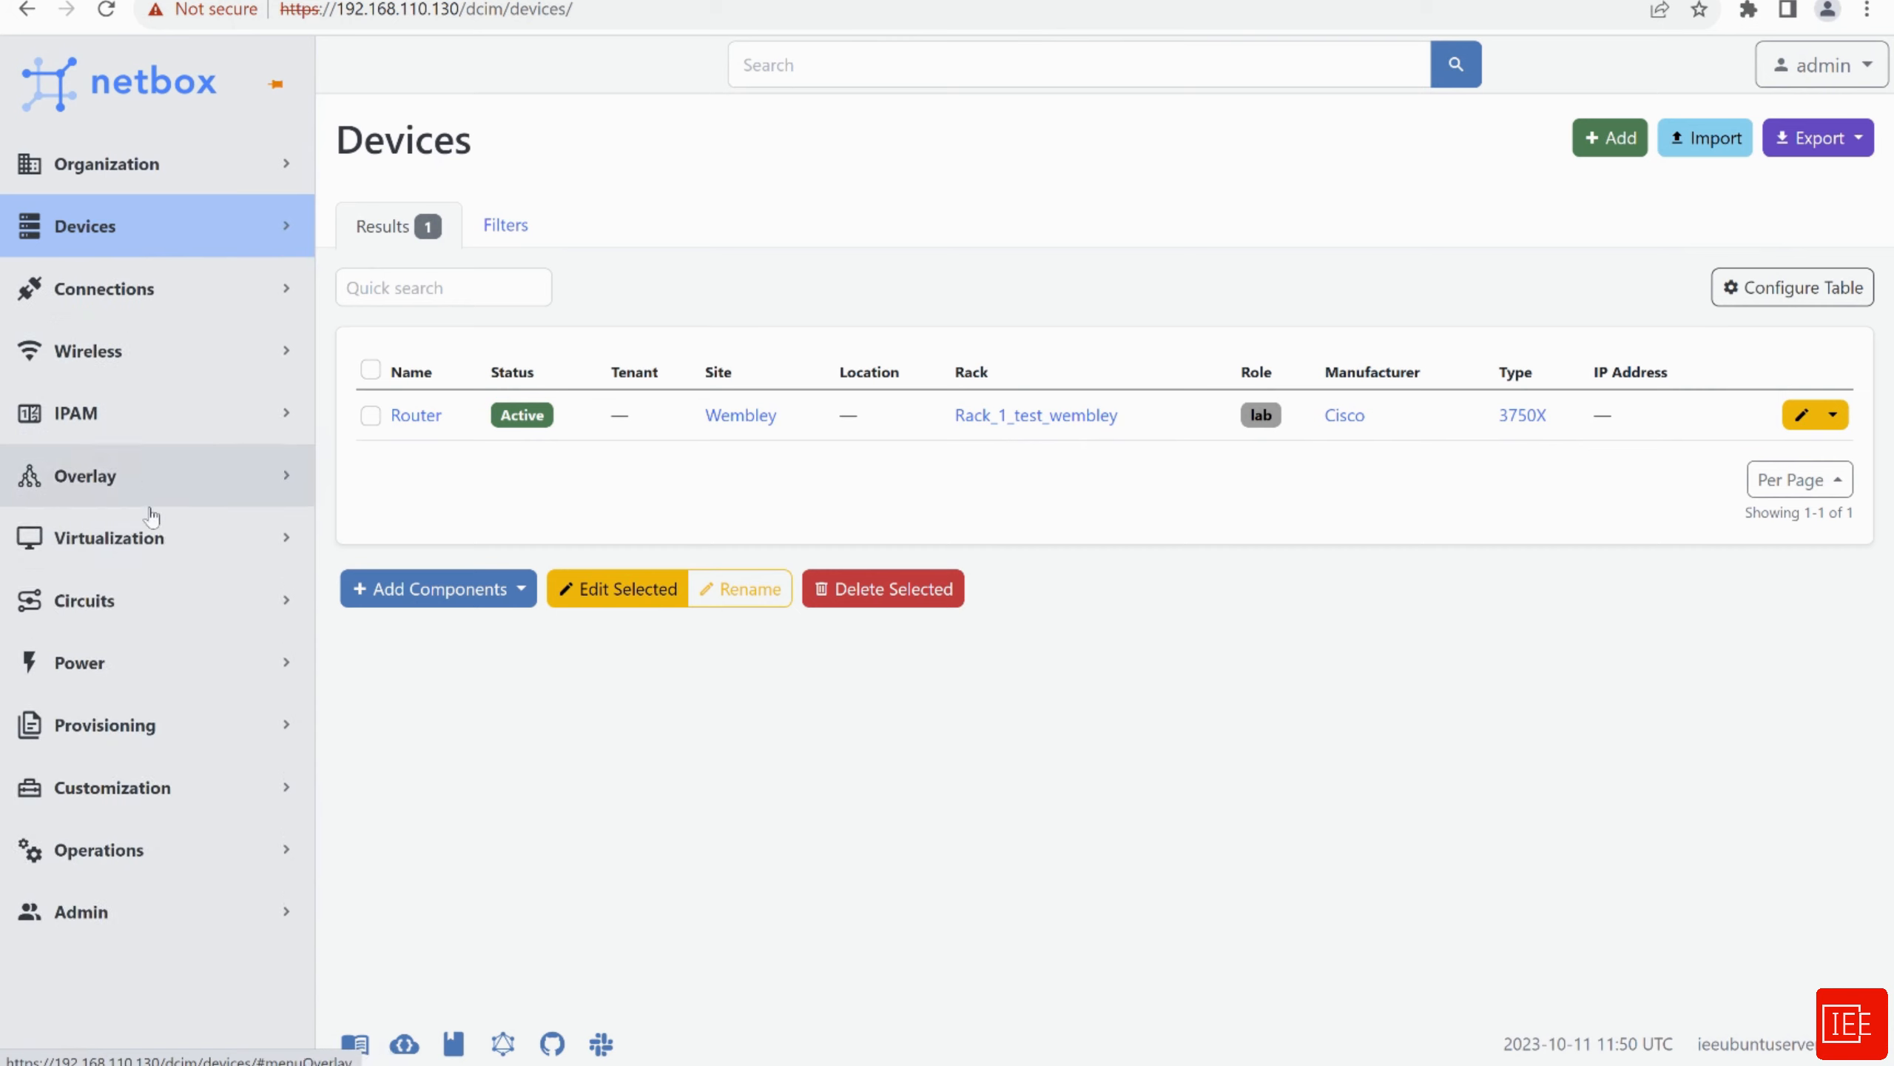
Create provider provier1 under Circuits and return to the Providers list
left_click(125, 600)
scroll(52, 657, "down", 2)
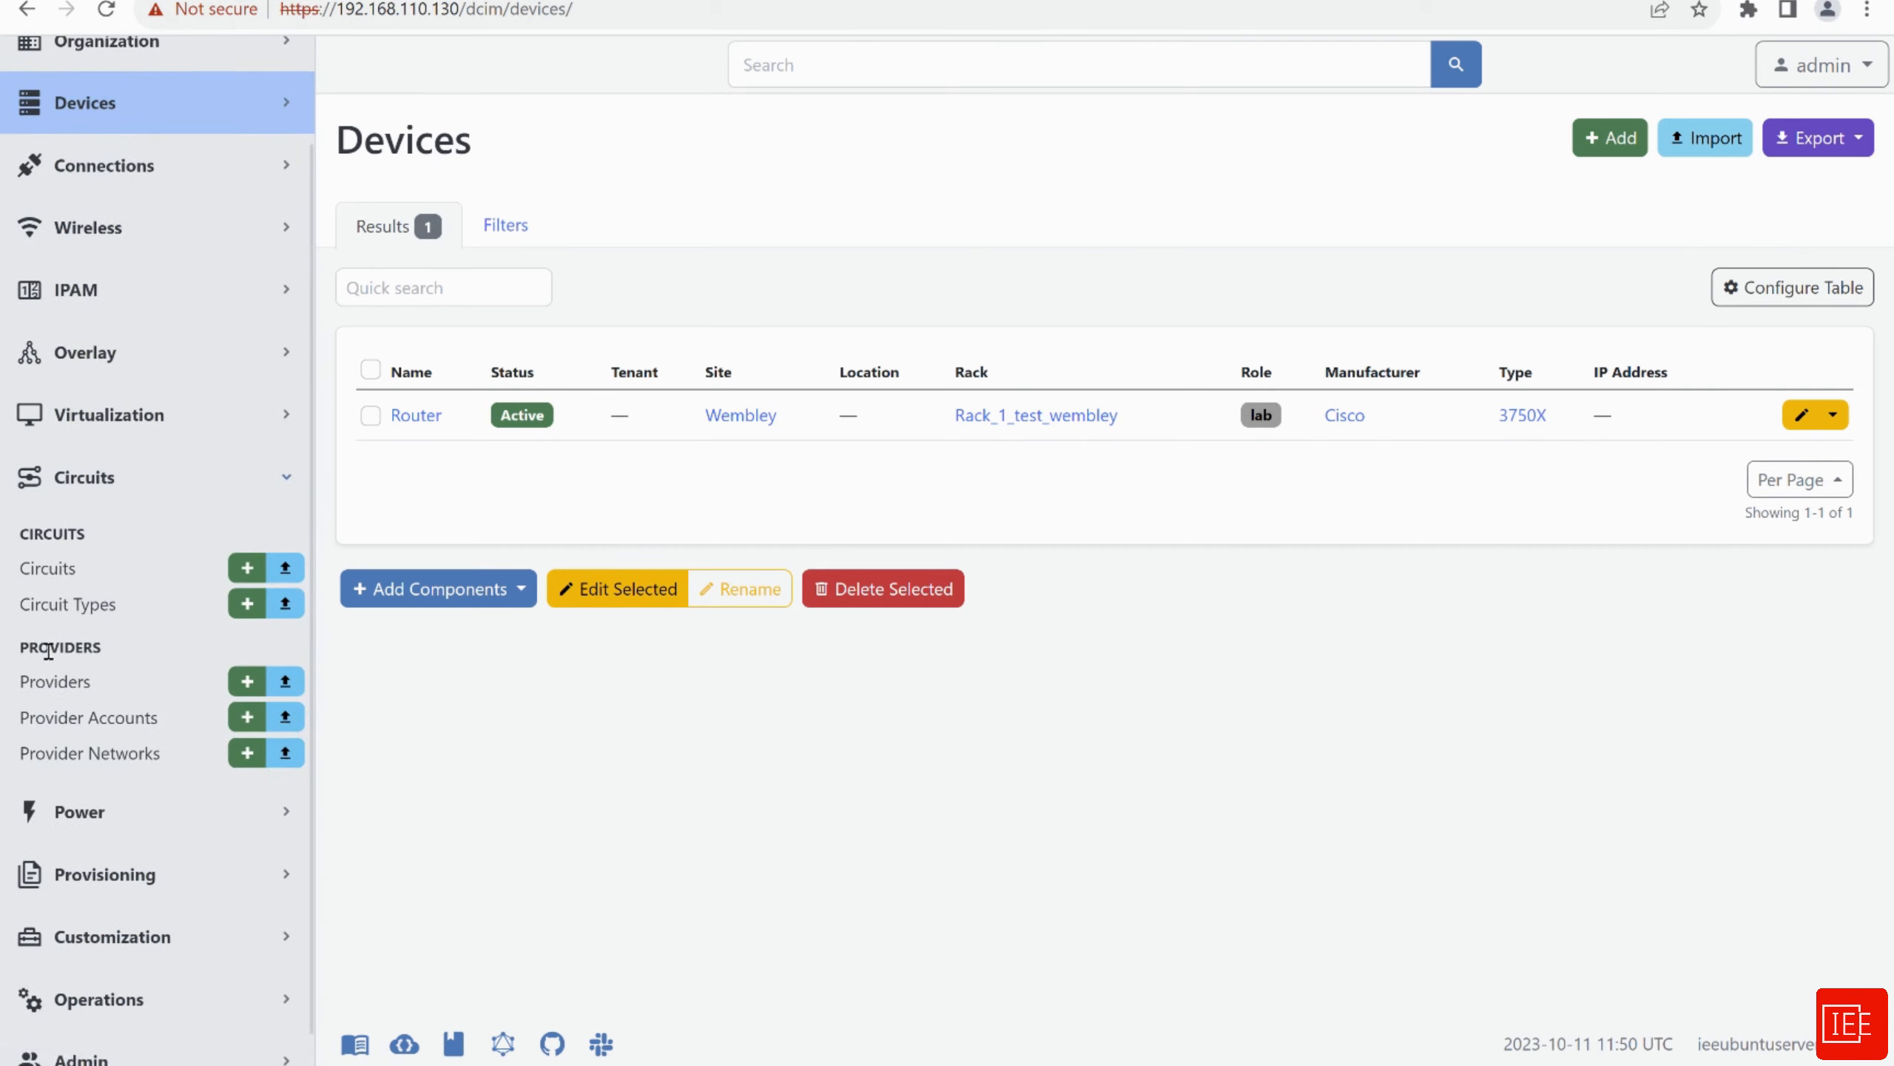
left_click(88, 693)
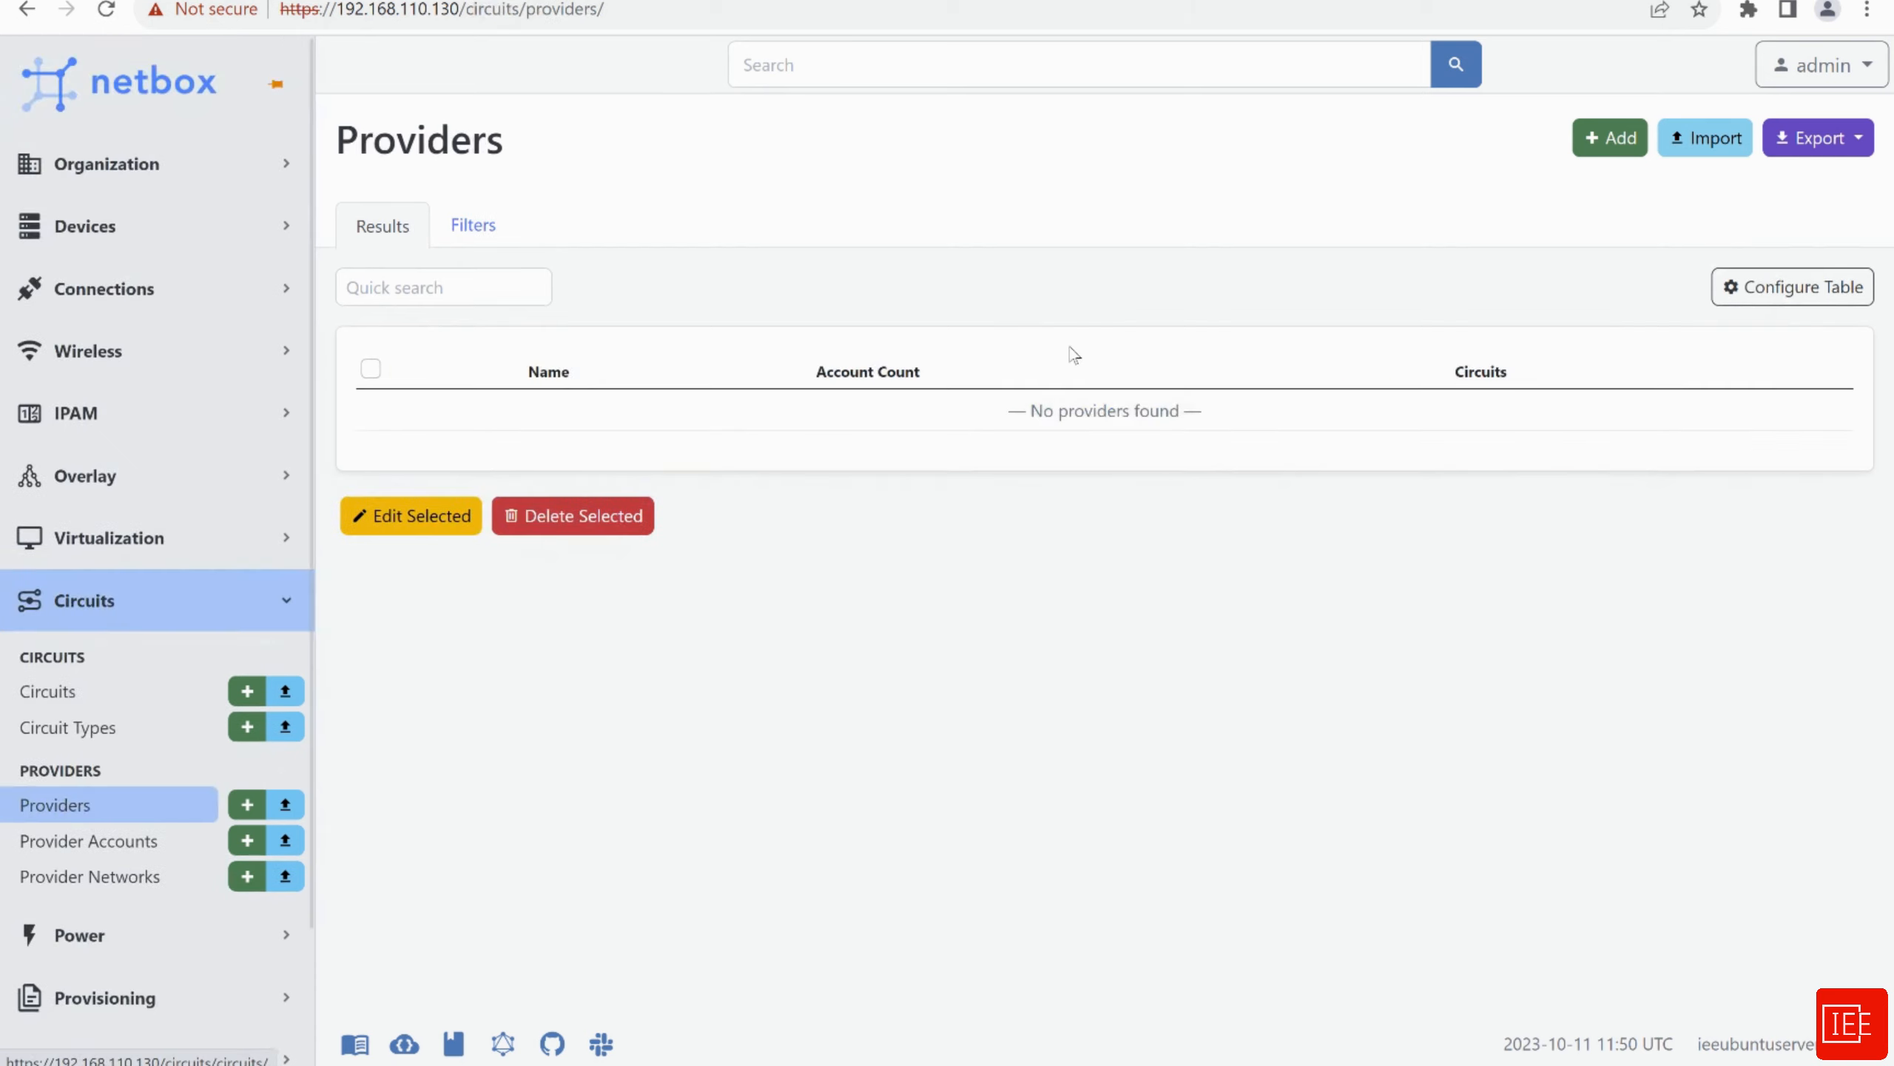
left_click(1605, 150)
left_click(928, 393)
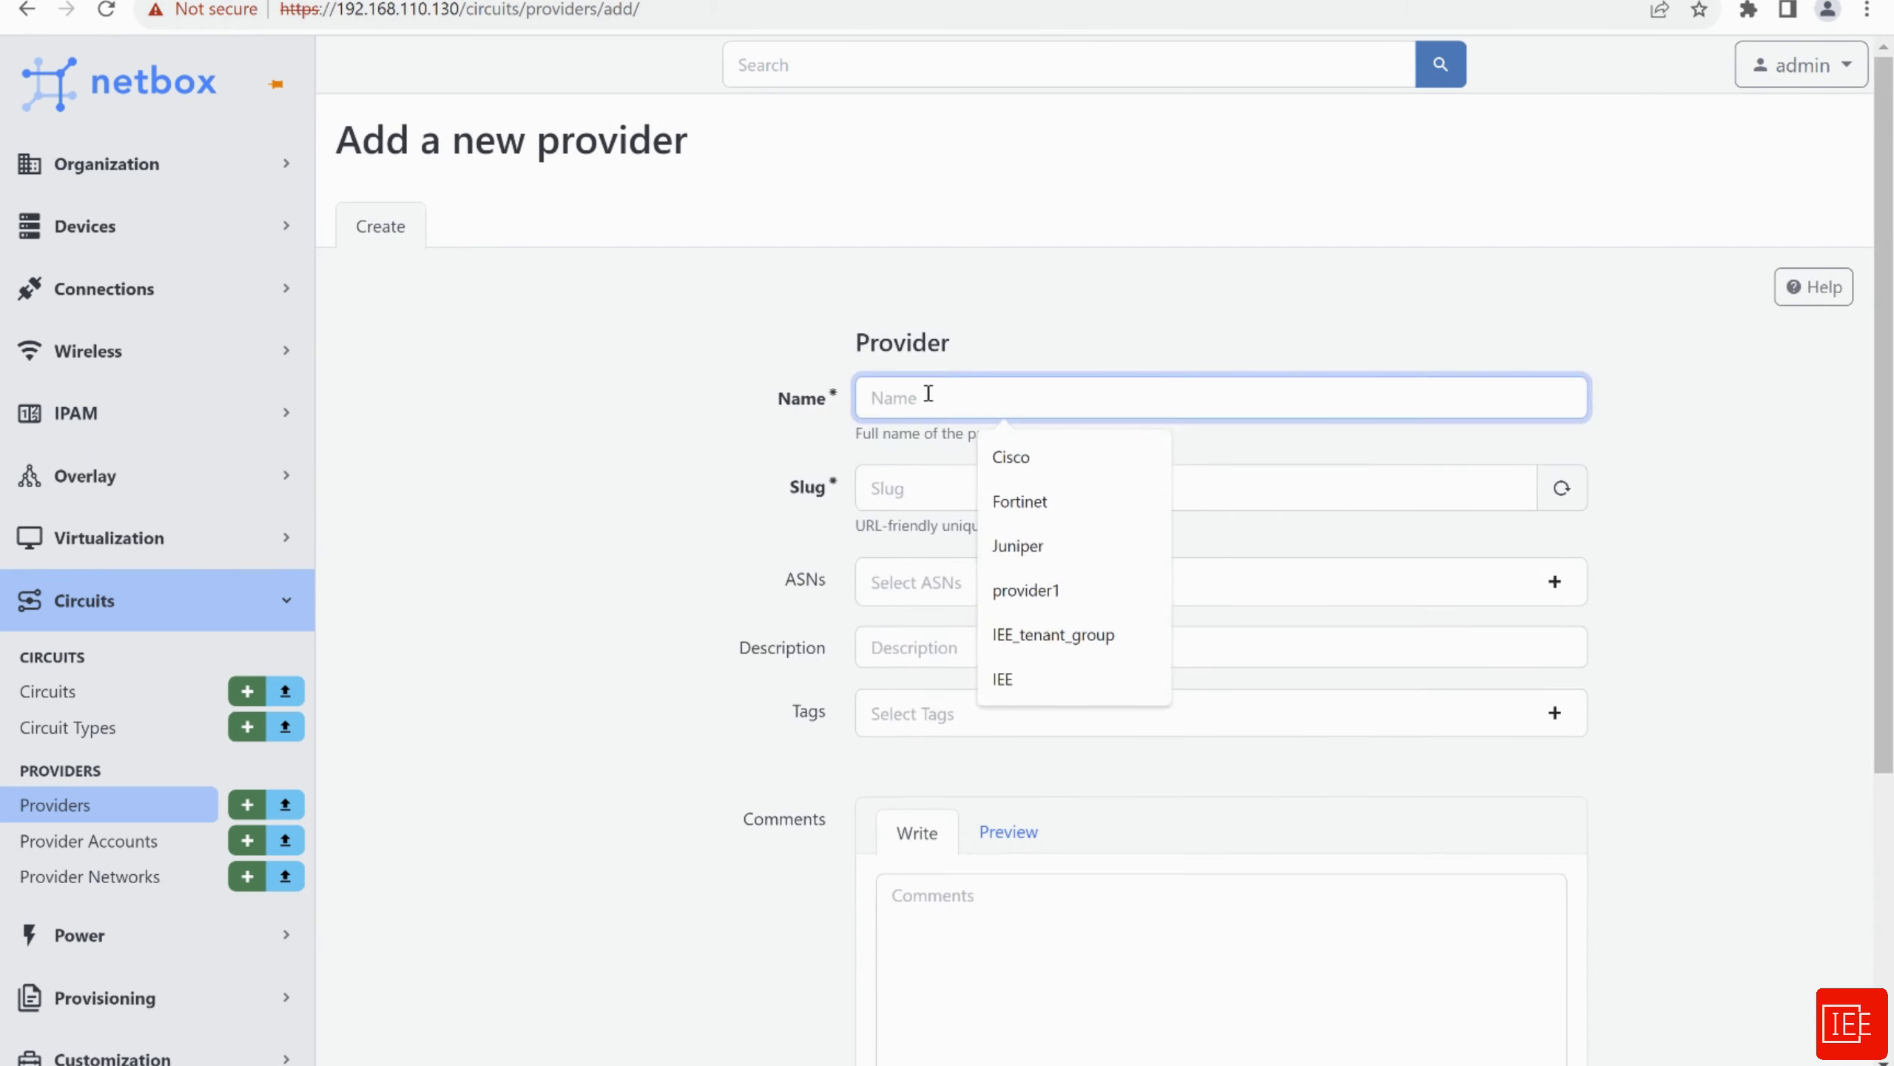
type("provier1")
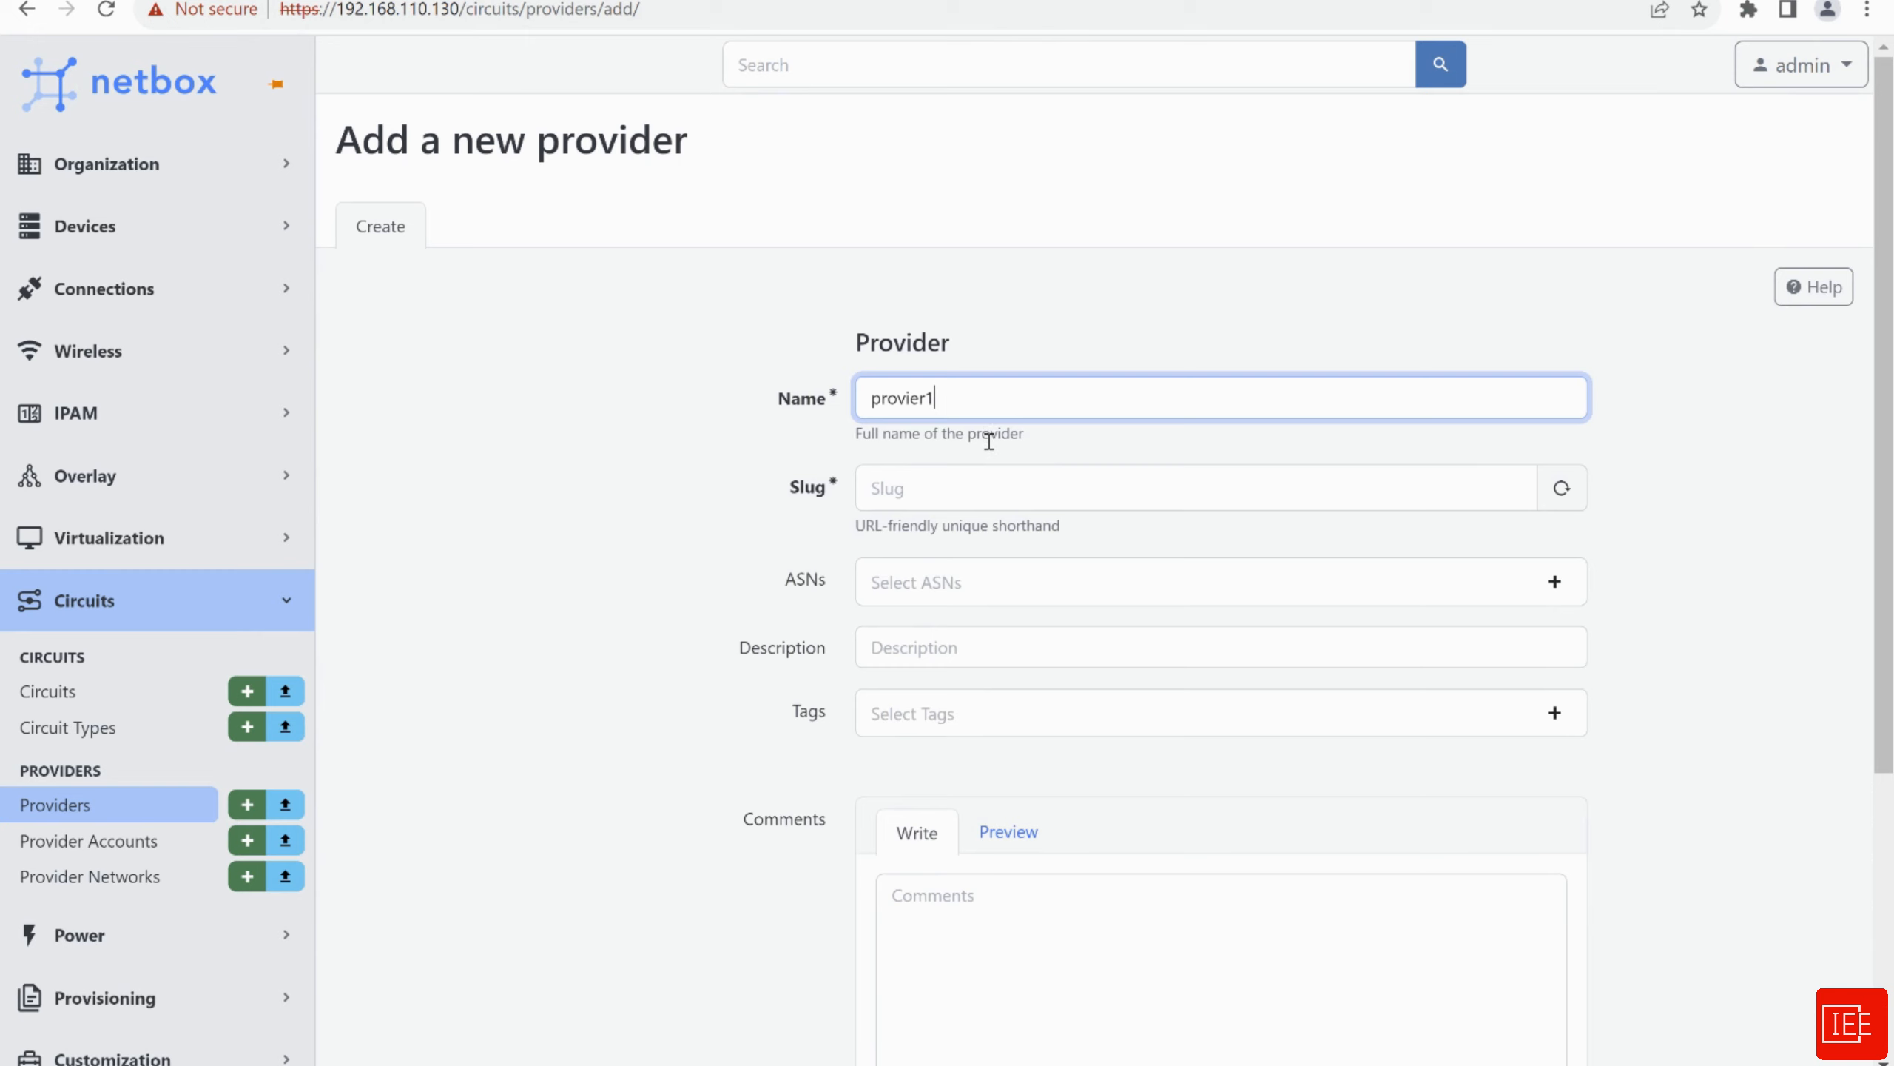
left_click(992, 468)
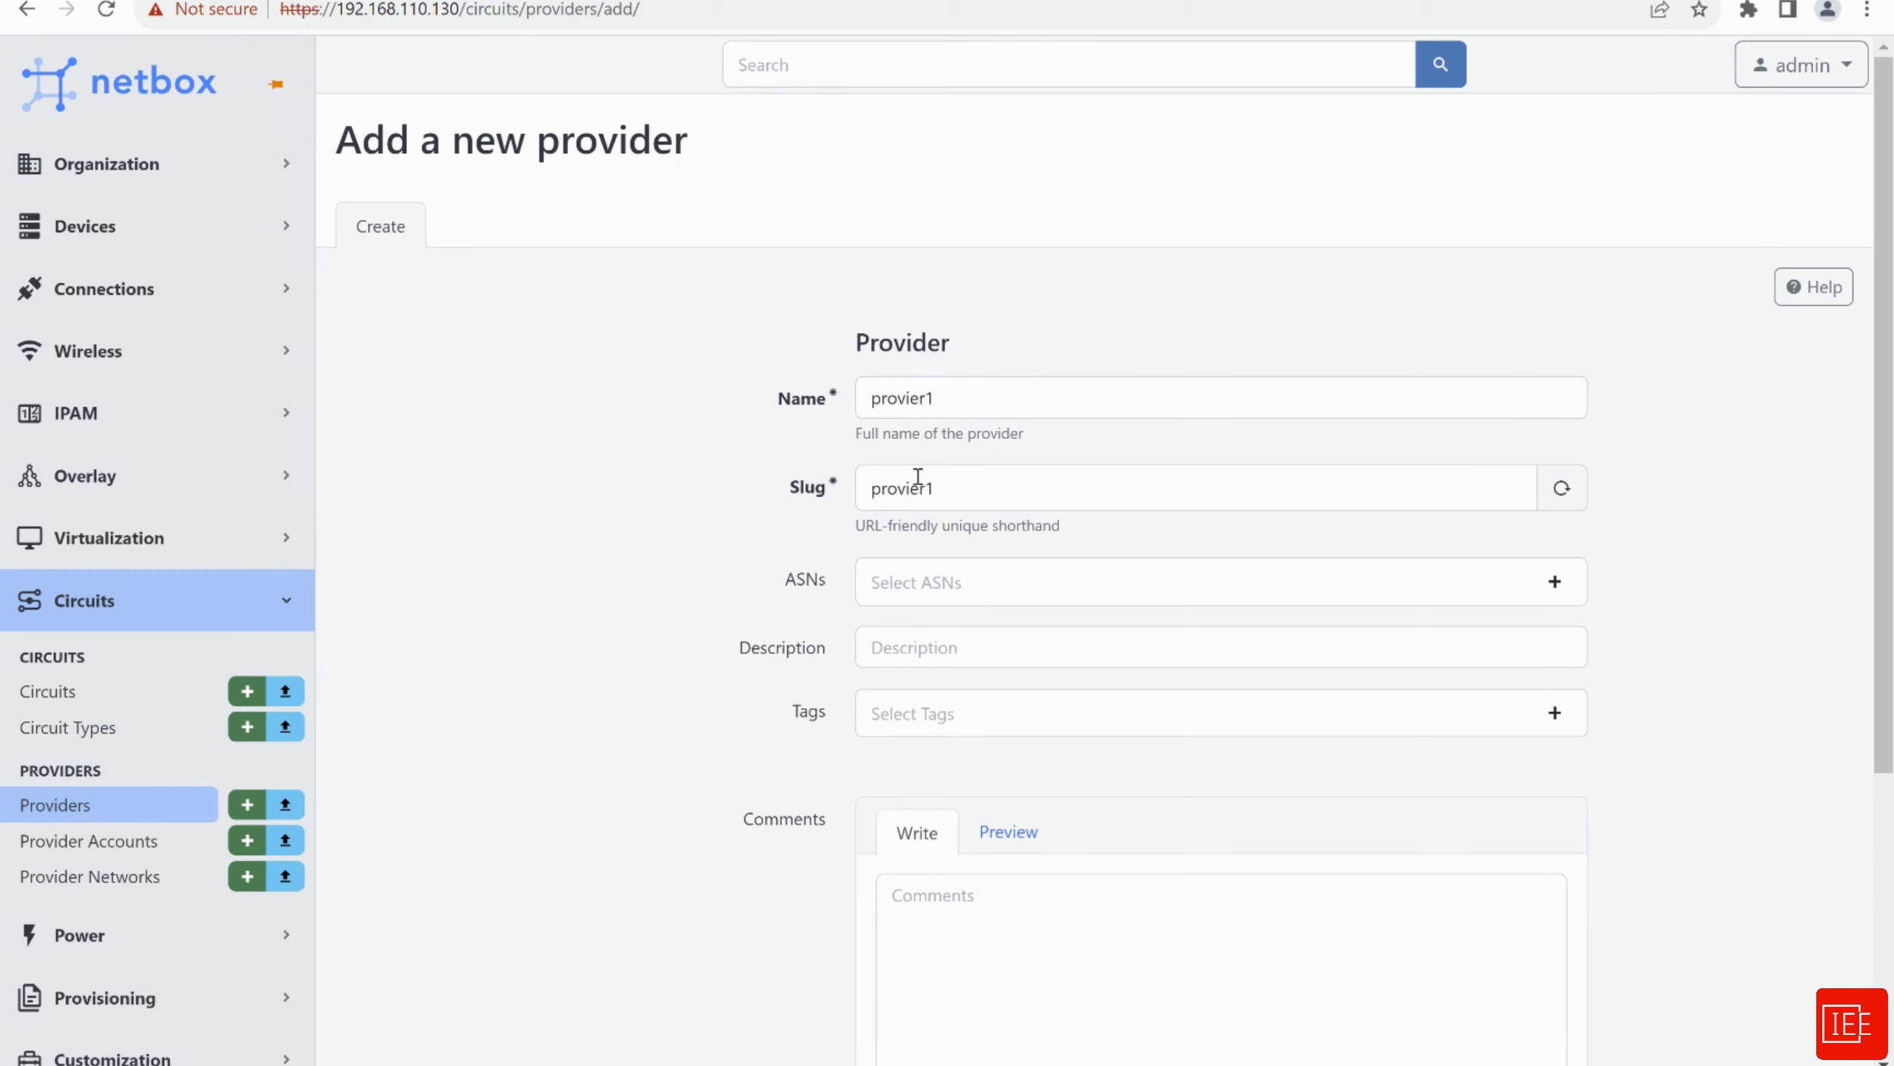
scroll(702, 470, "down", 1)
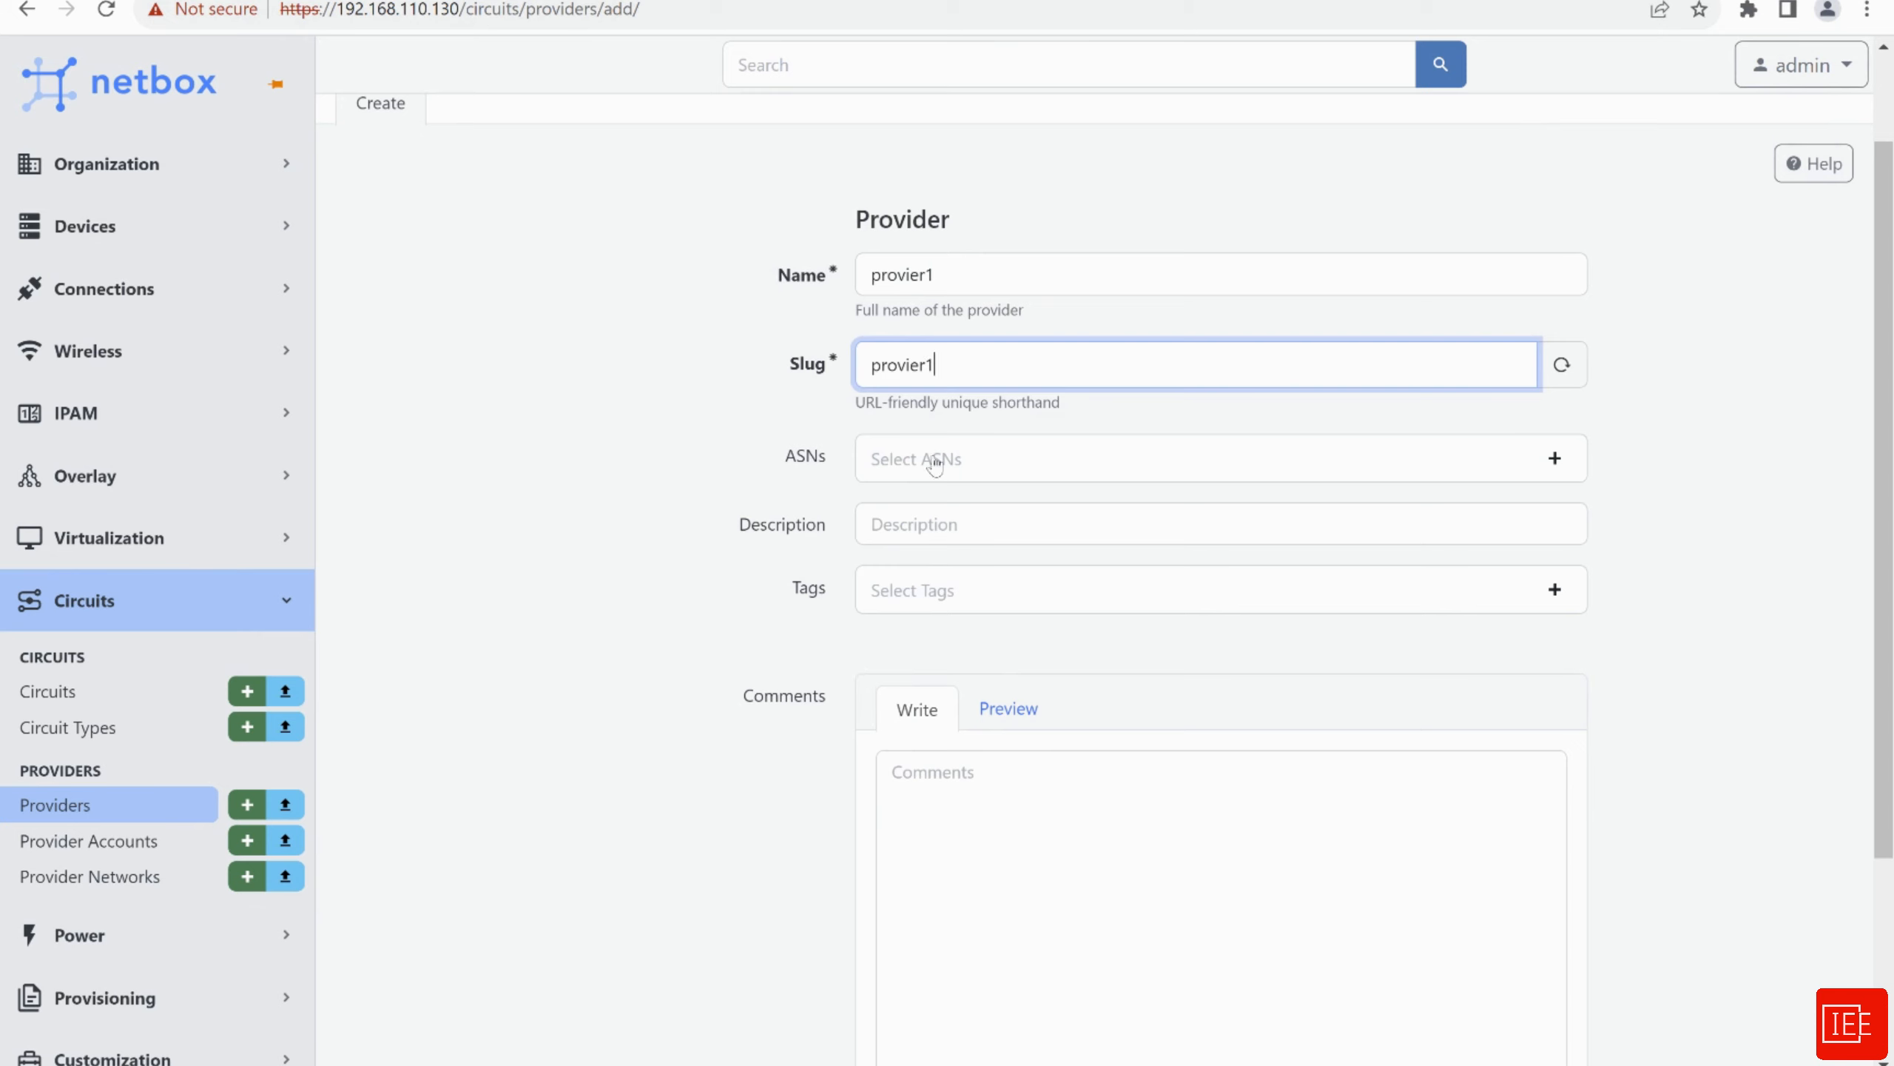
scroll(690, 511, "down", 3)
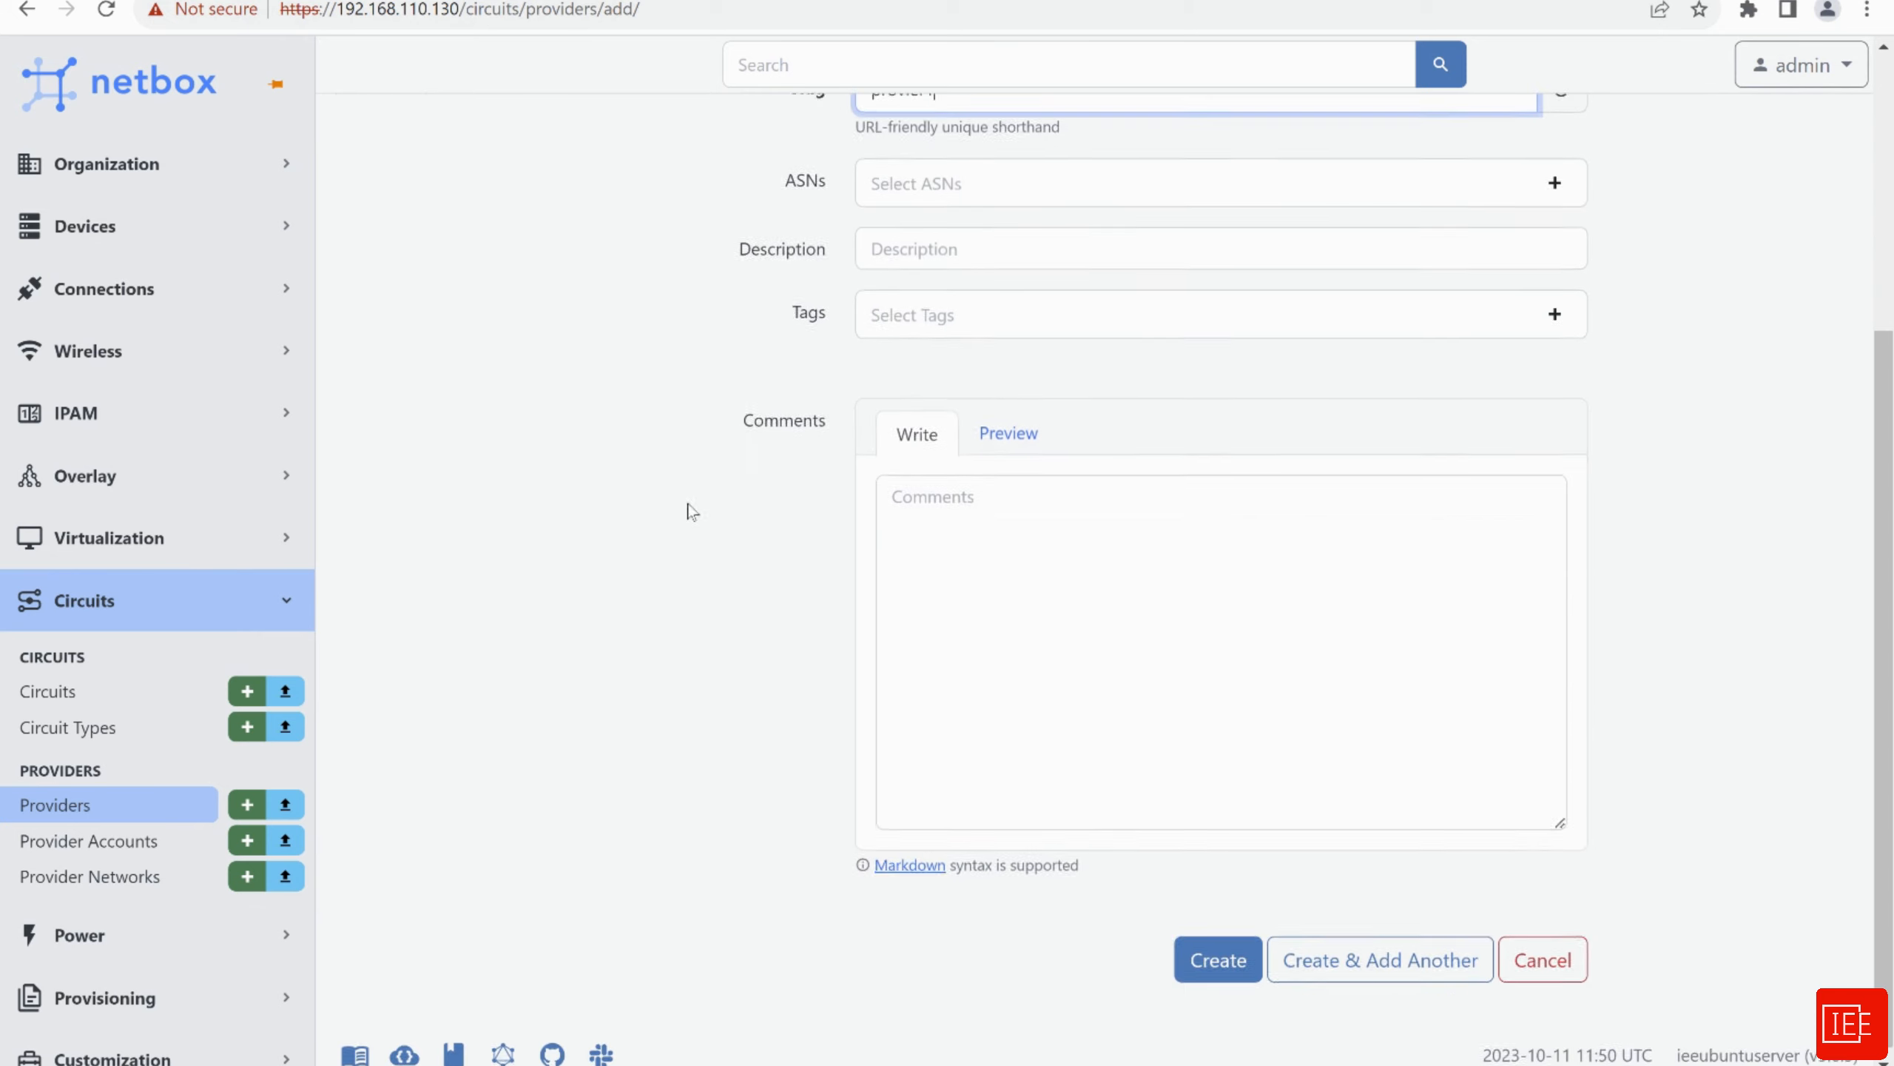
left_click(1183, 954)
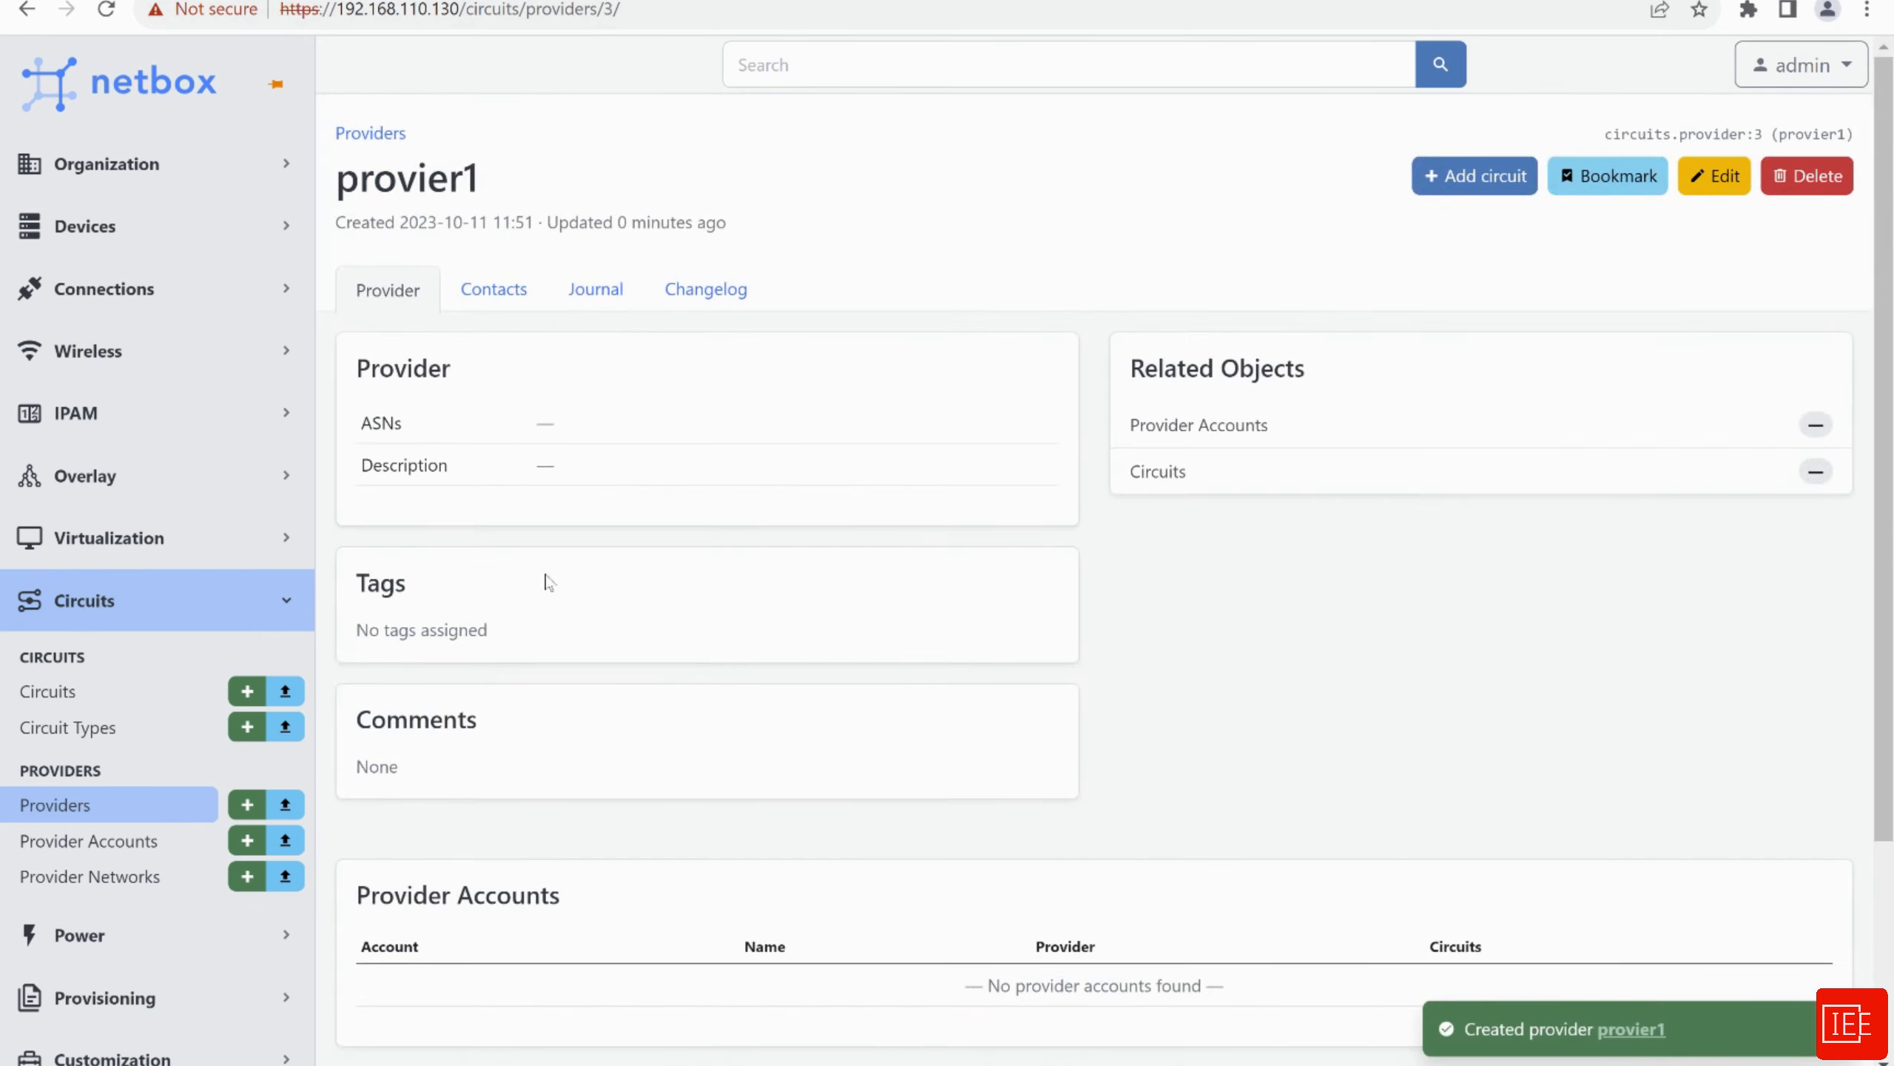
left_click(69, 806)
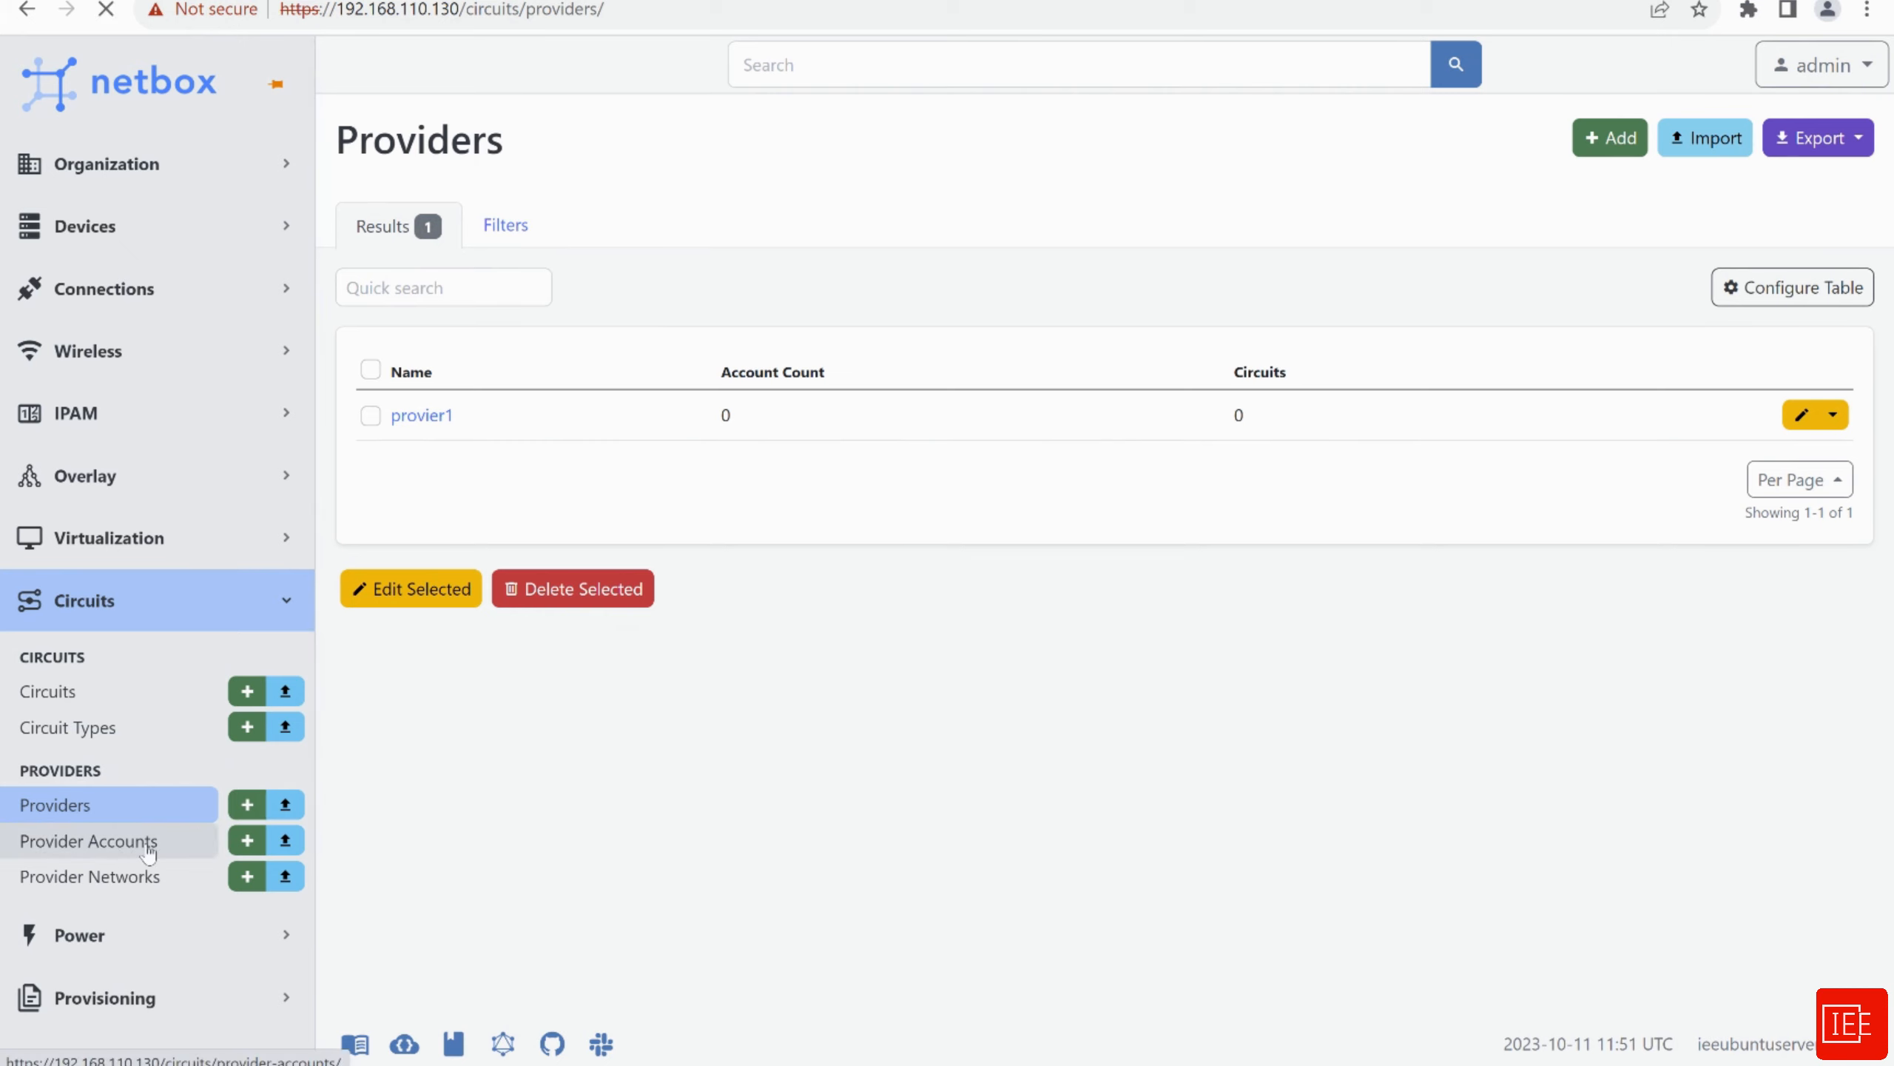
Start a provider account for provier1 named provider1_account
left_click(1609, 140)
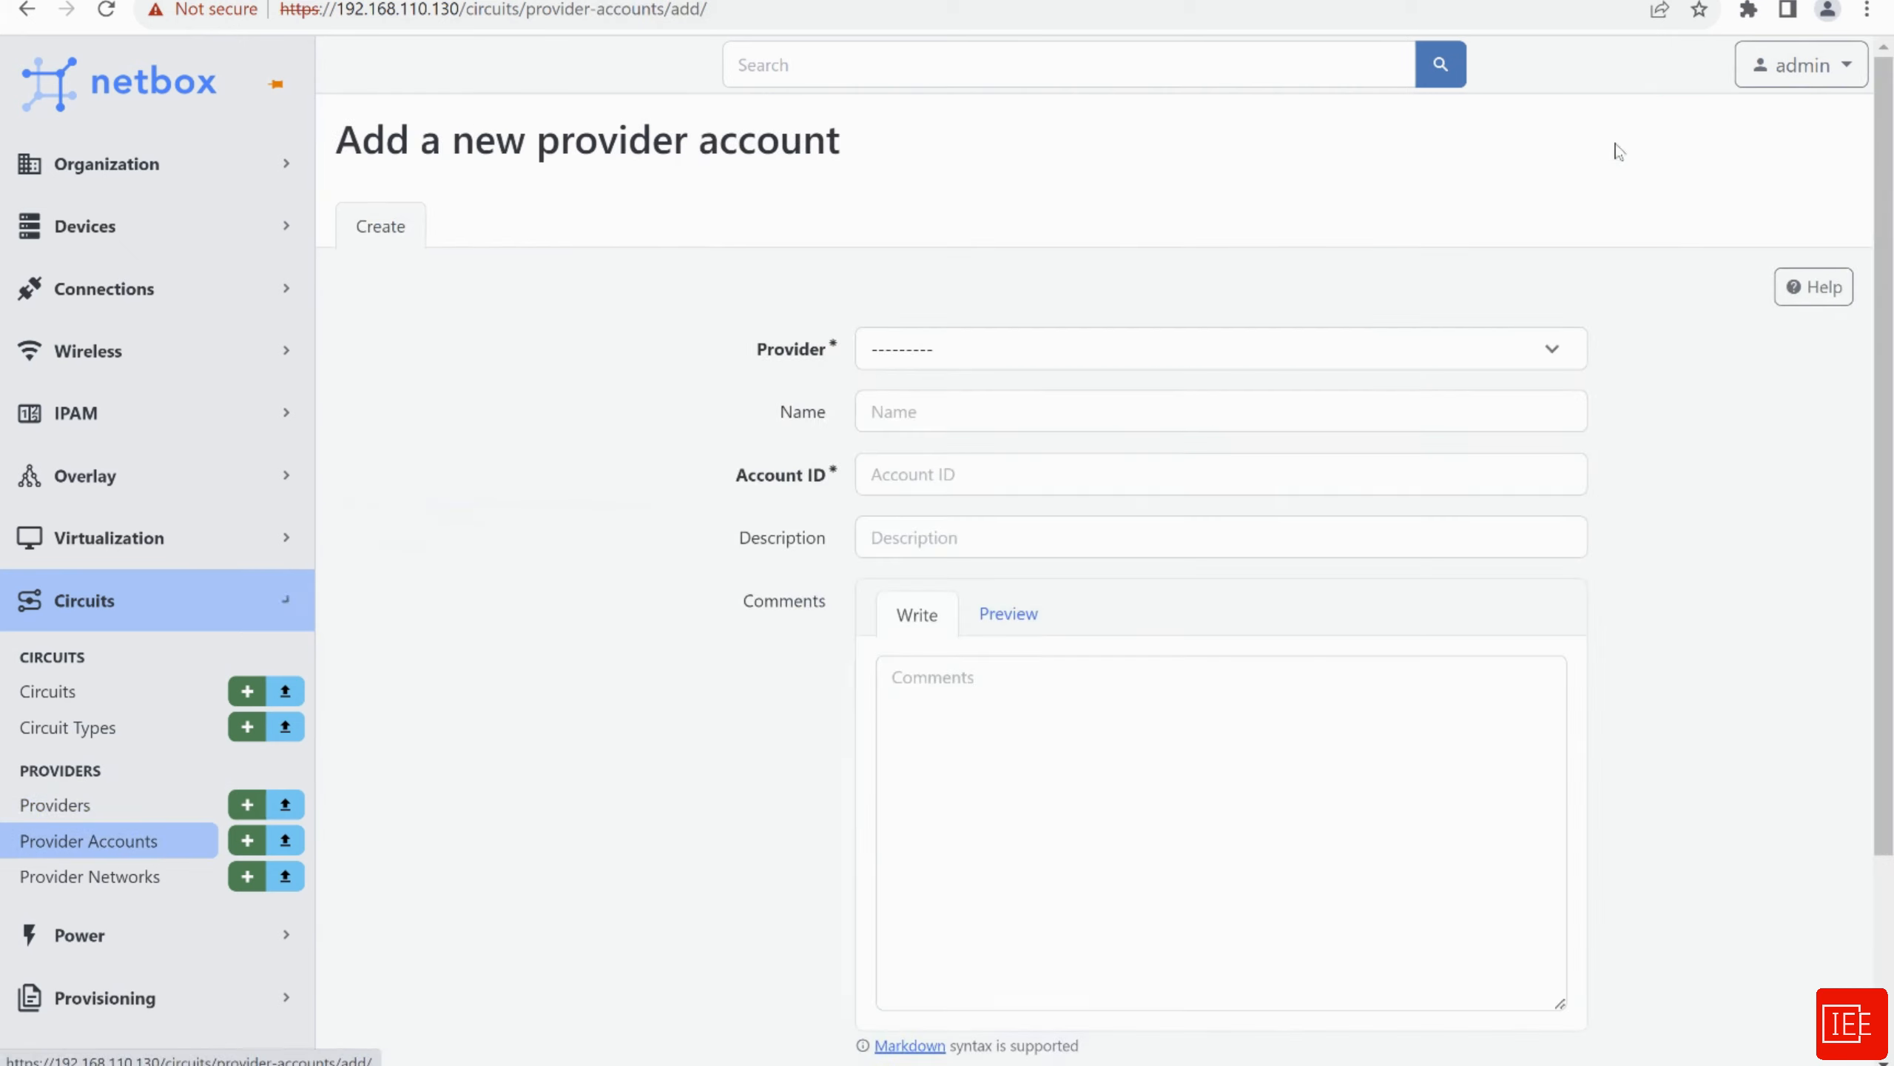
left_click(958, 357)
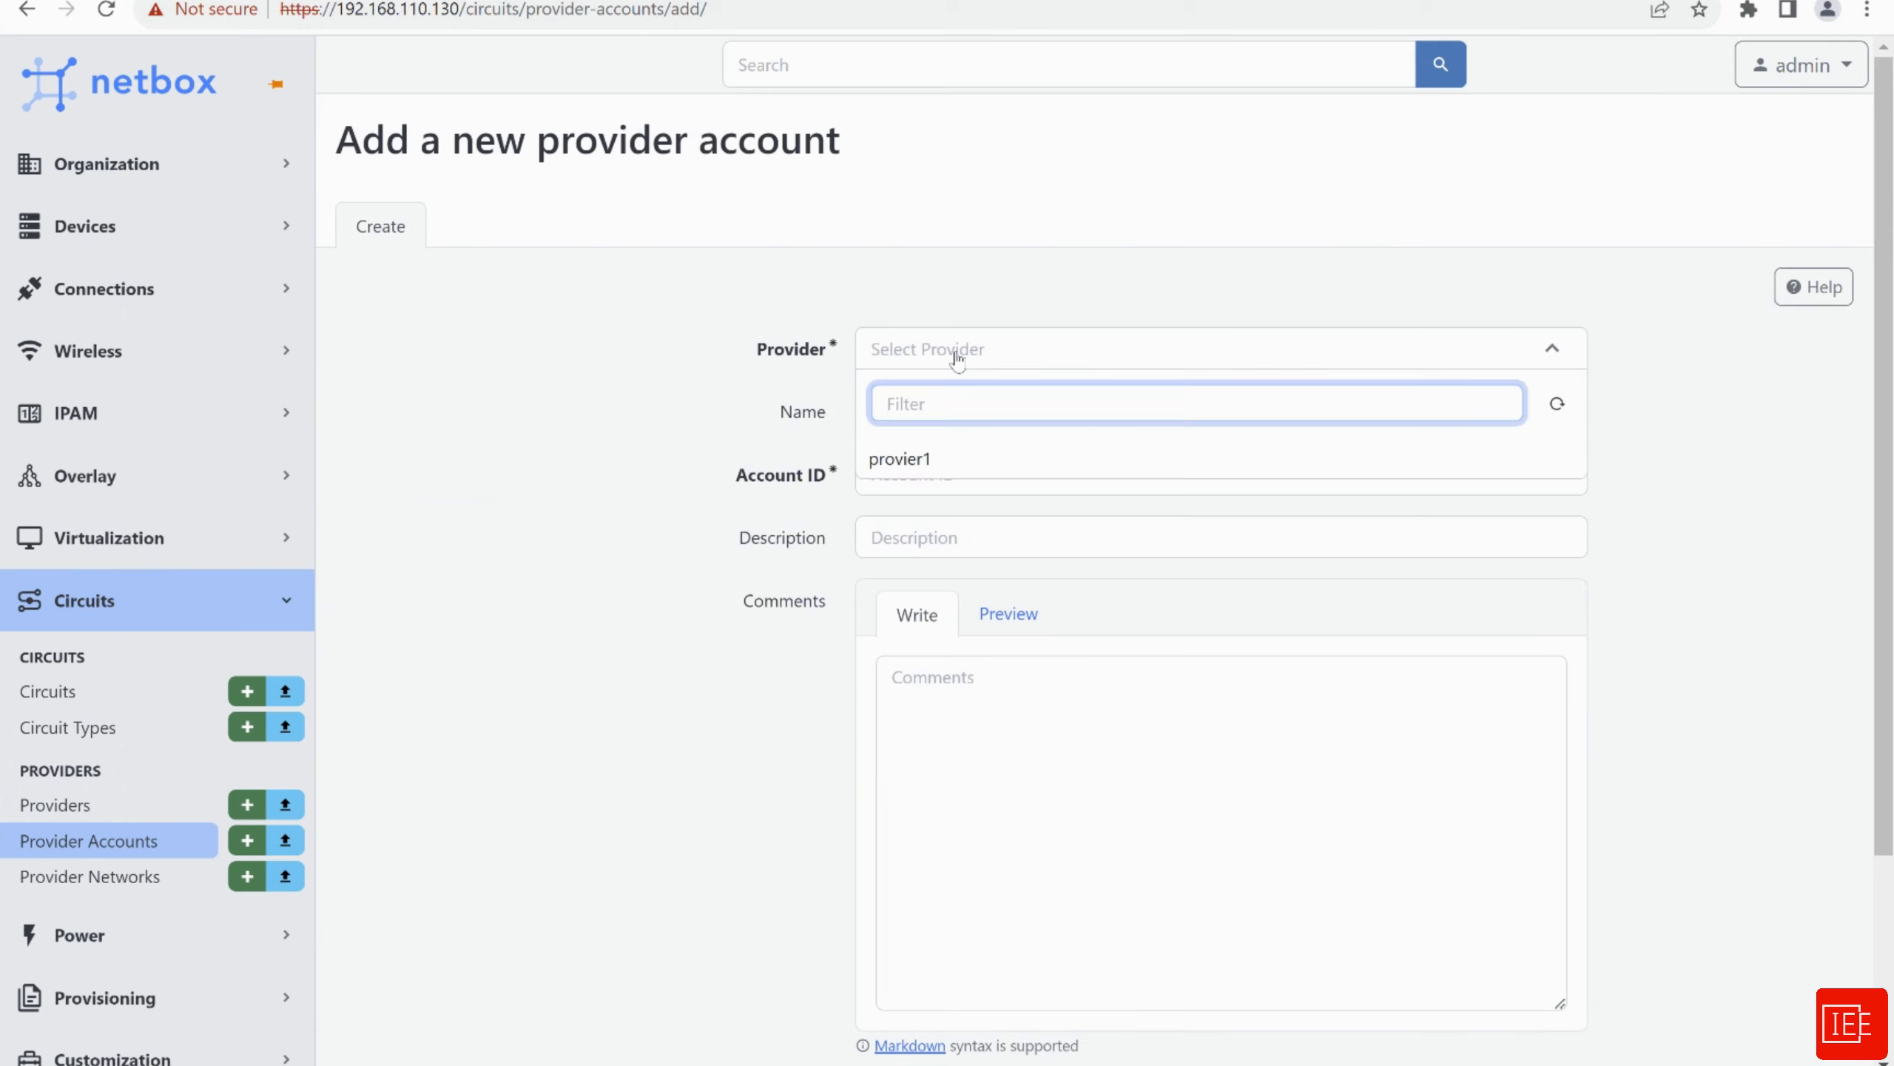
left_click(917, 462)
left_click(945, 405)
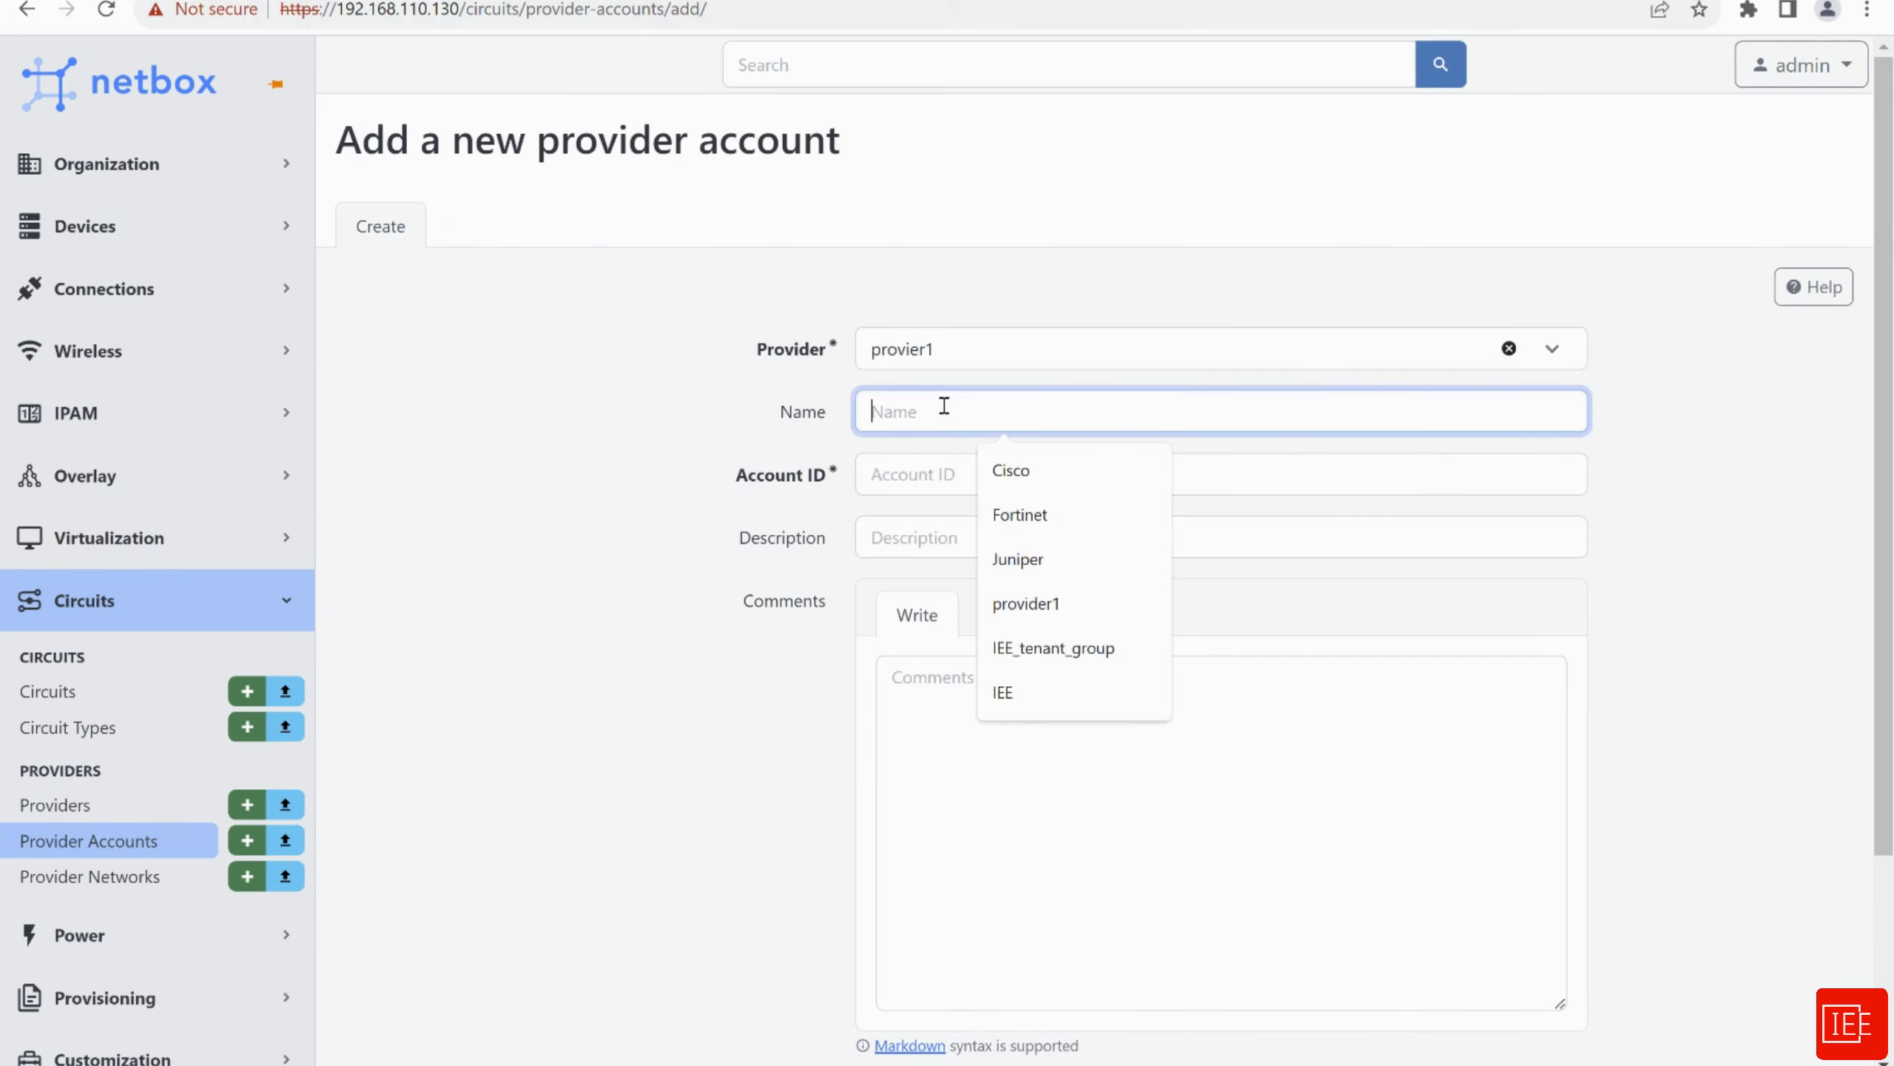
type("provider")
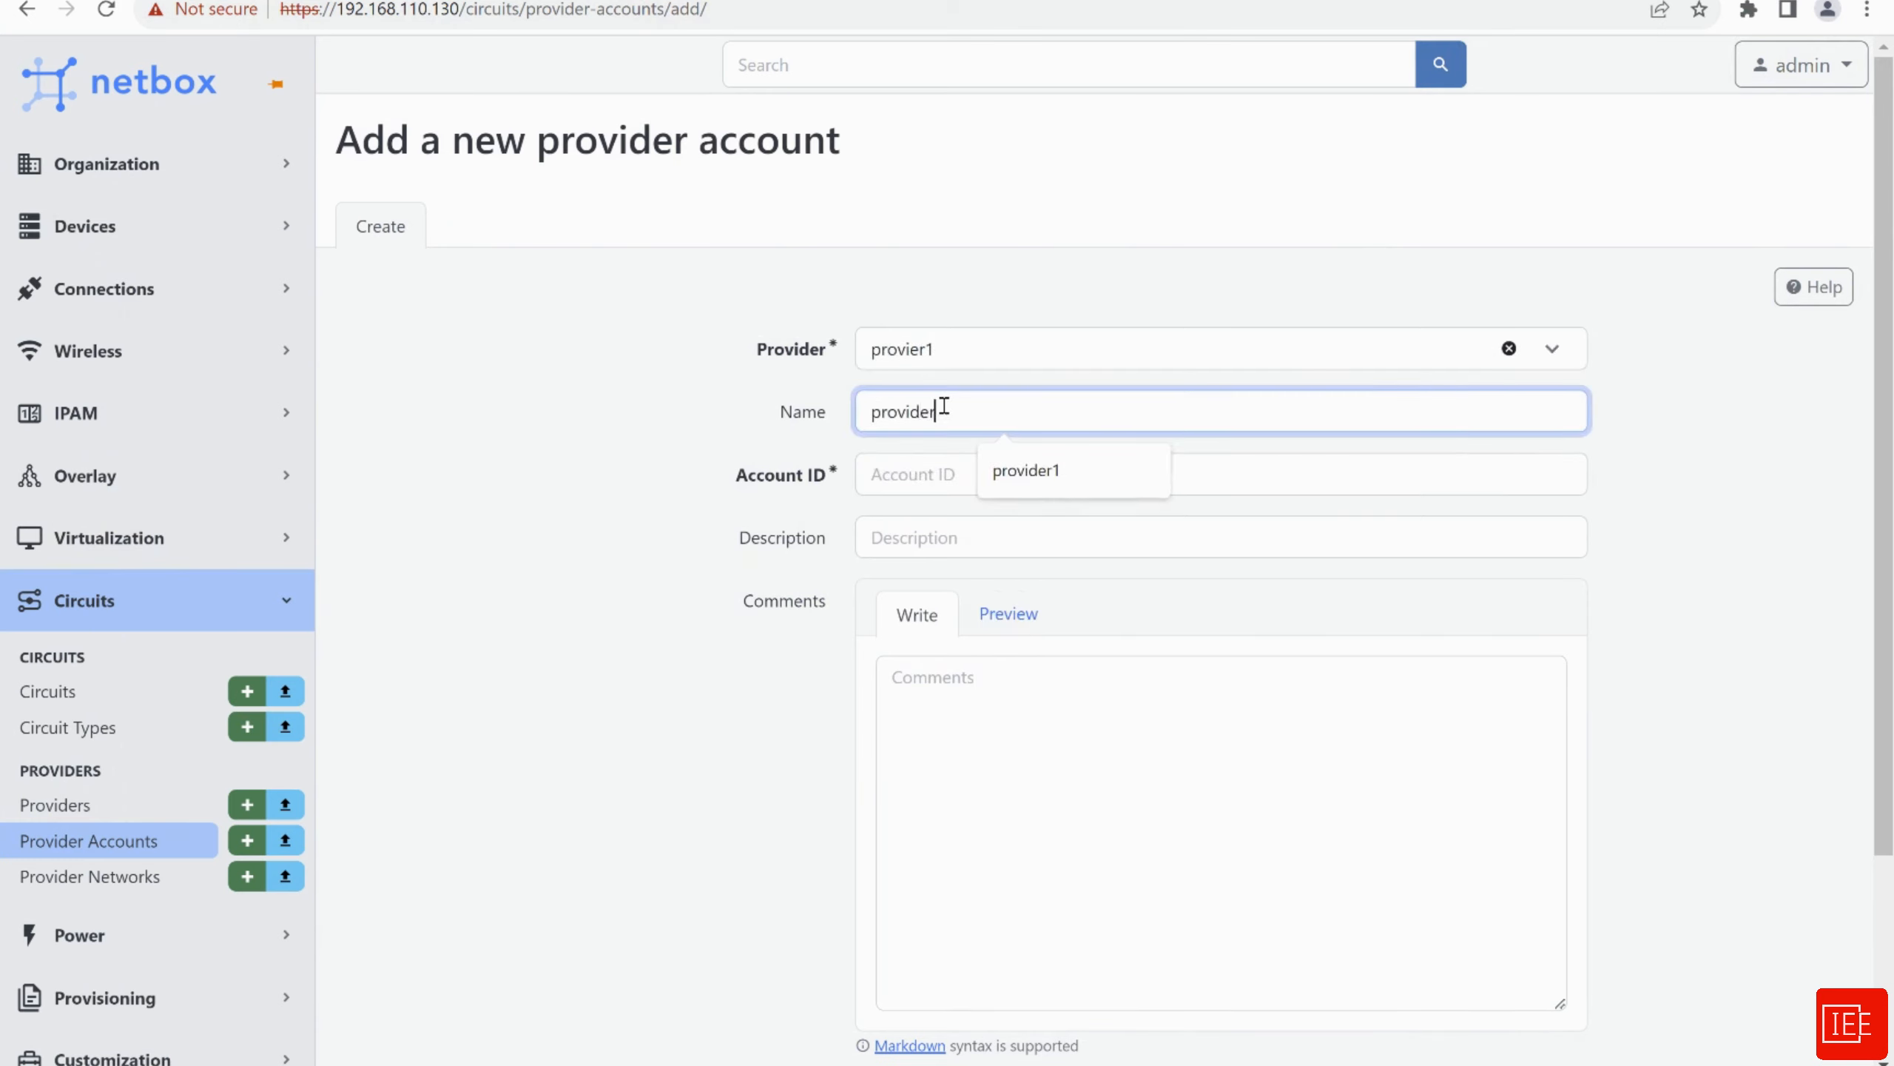
type("1_ac")
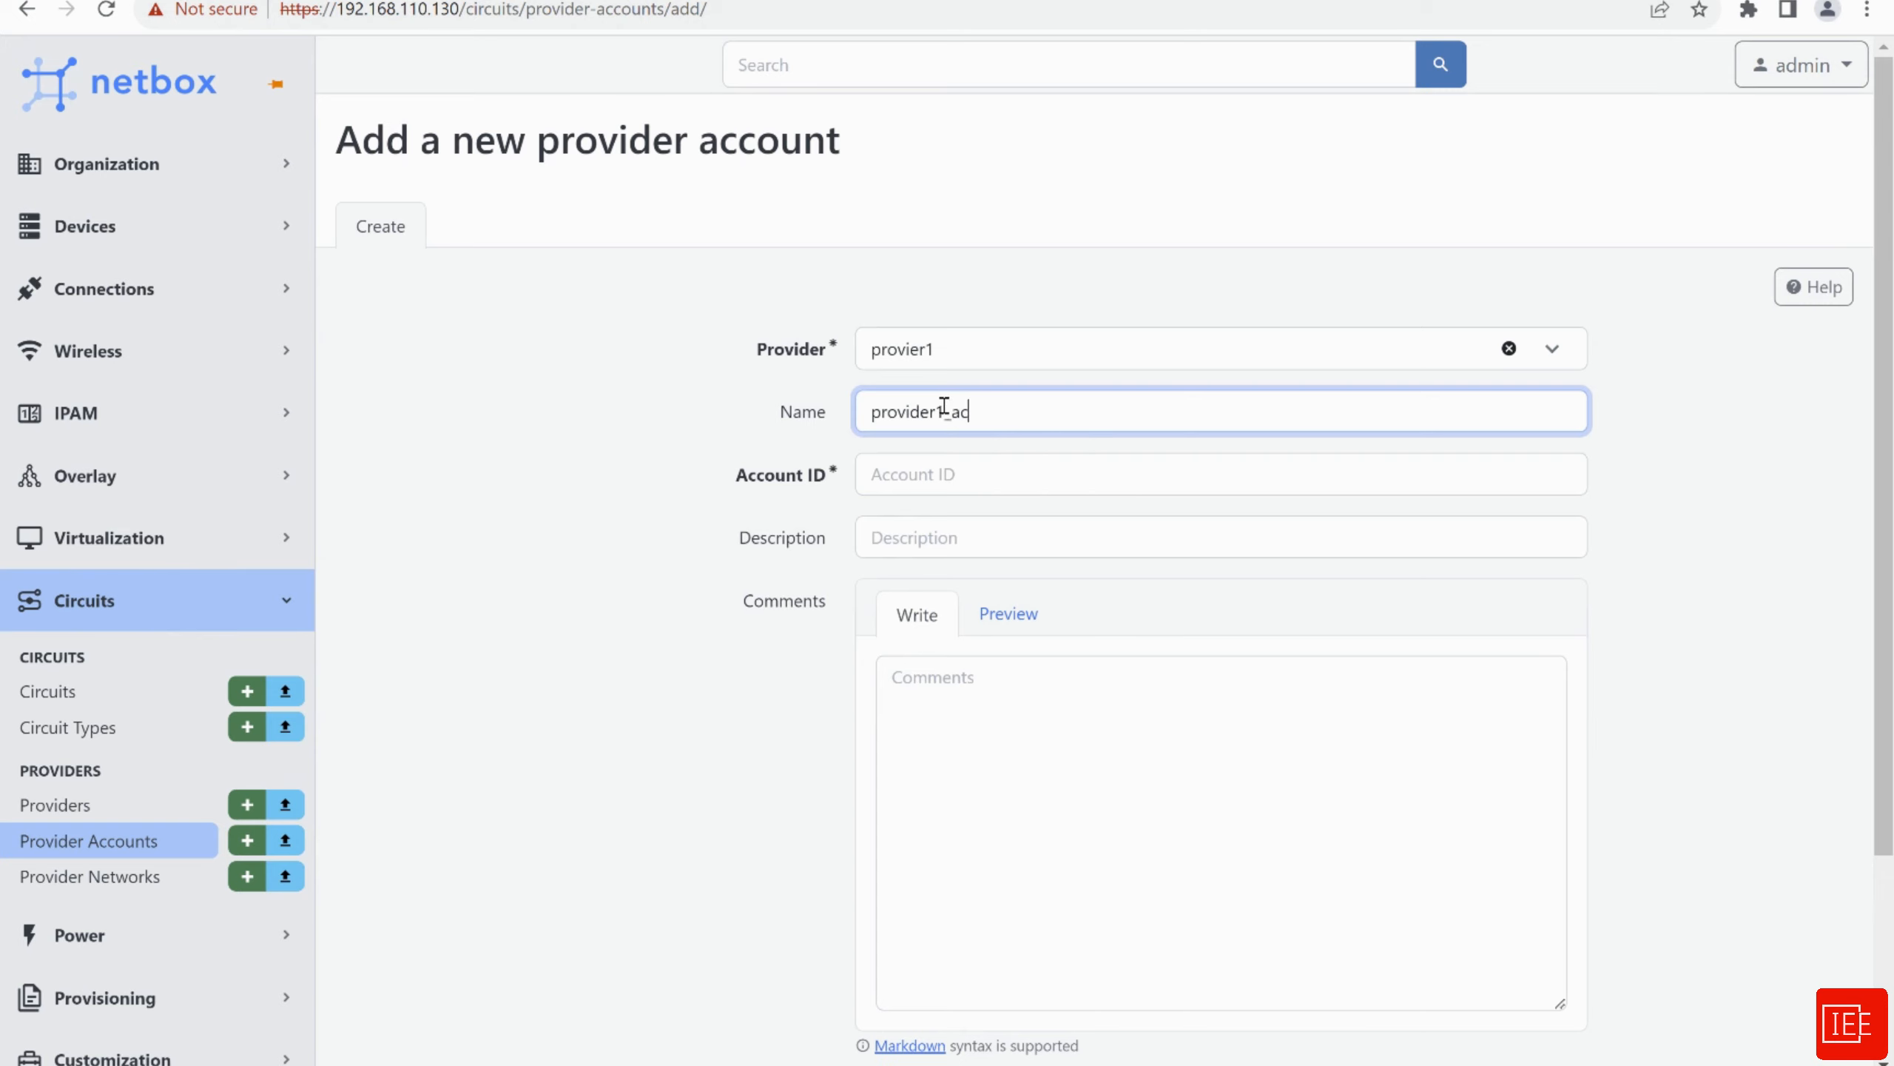
type("count")
scroll(656, 444, "down", 2)
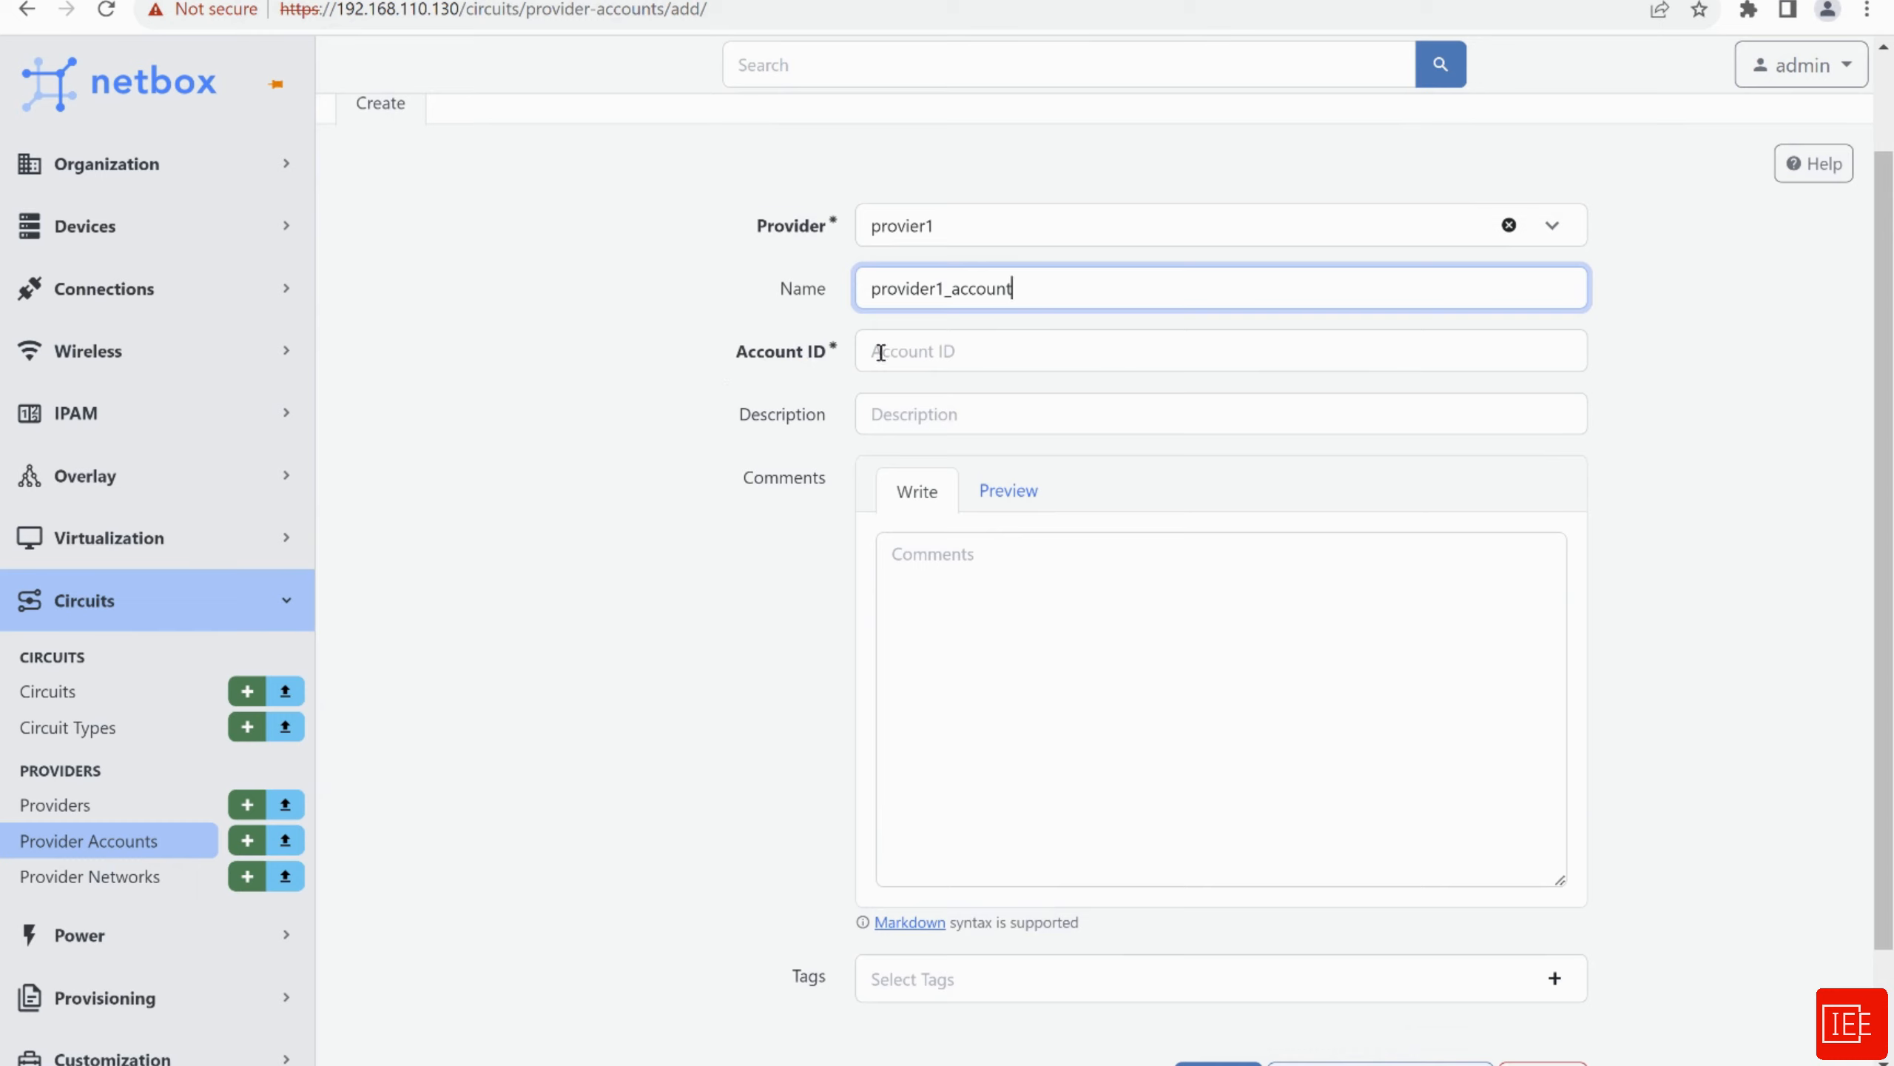
left_click(916, 351)
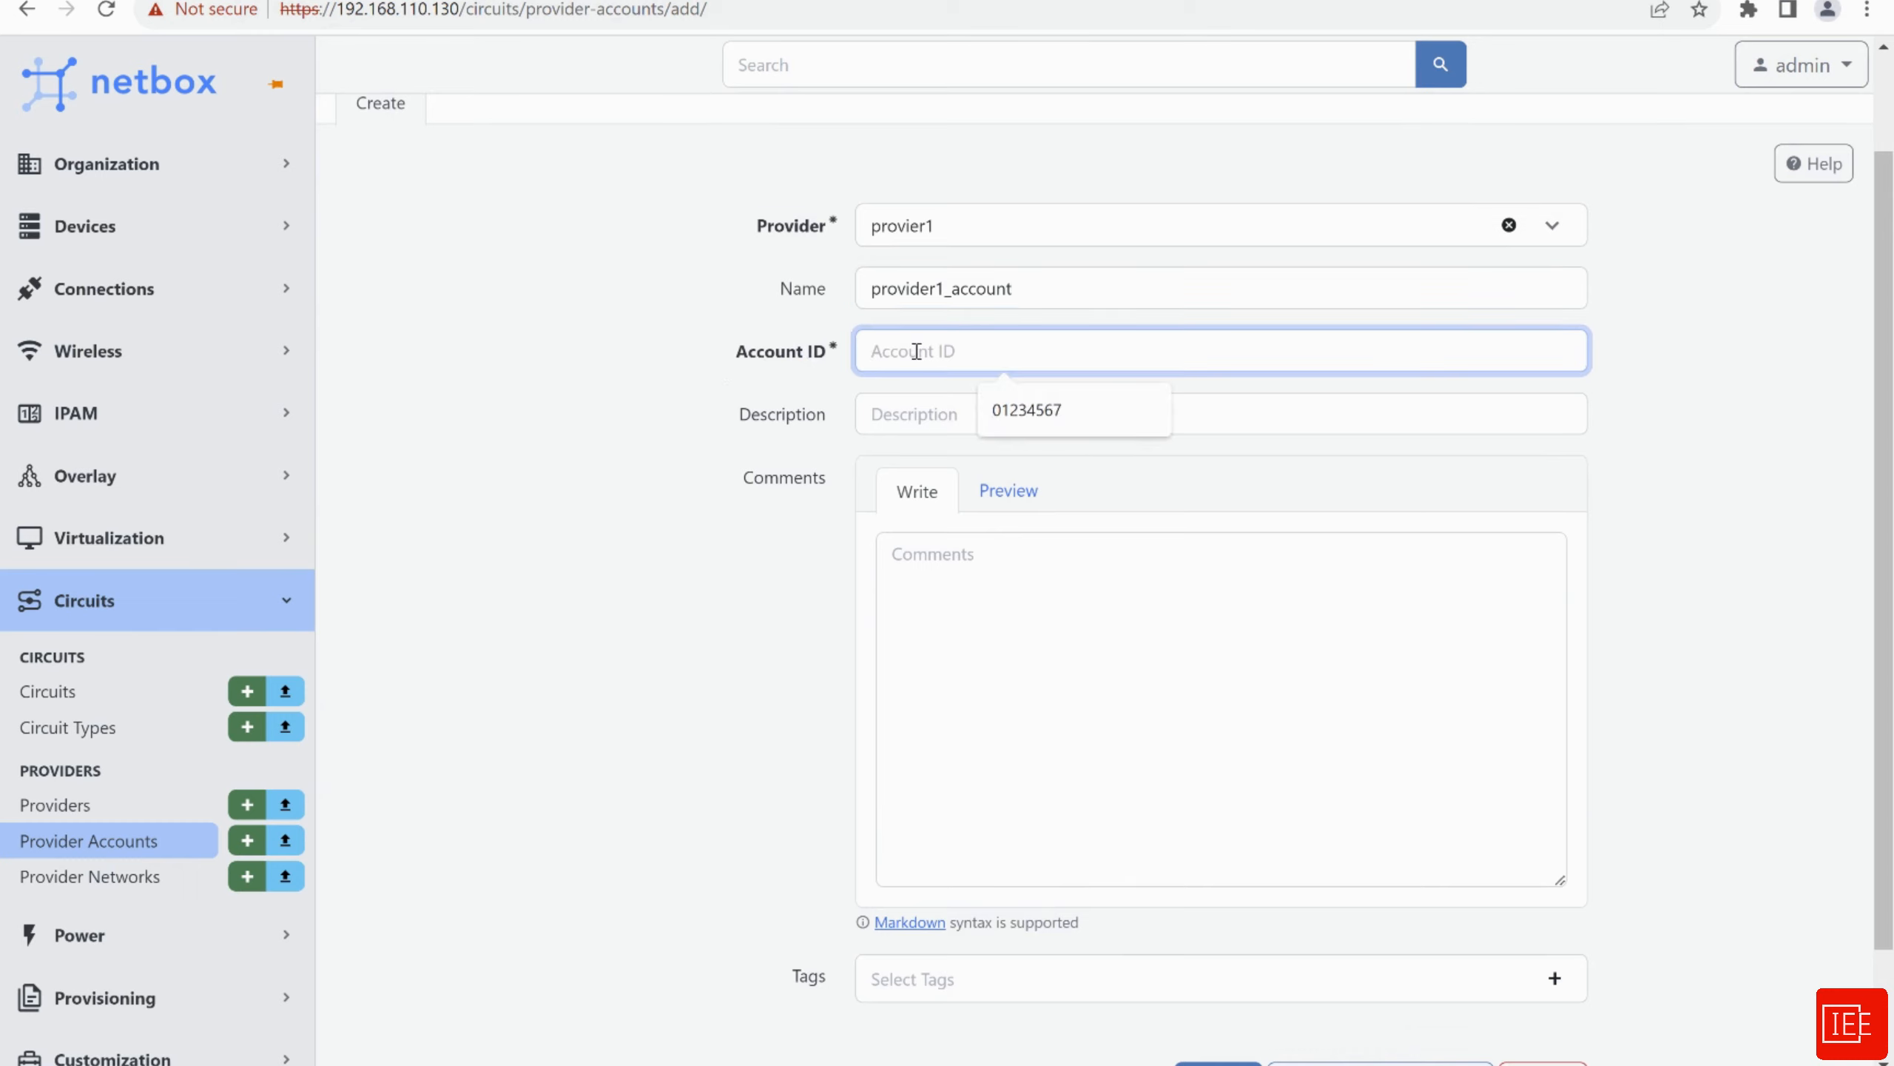
type("0123456789")
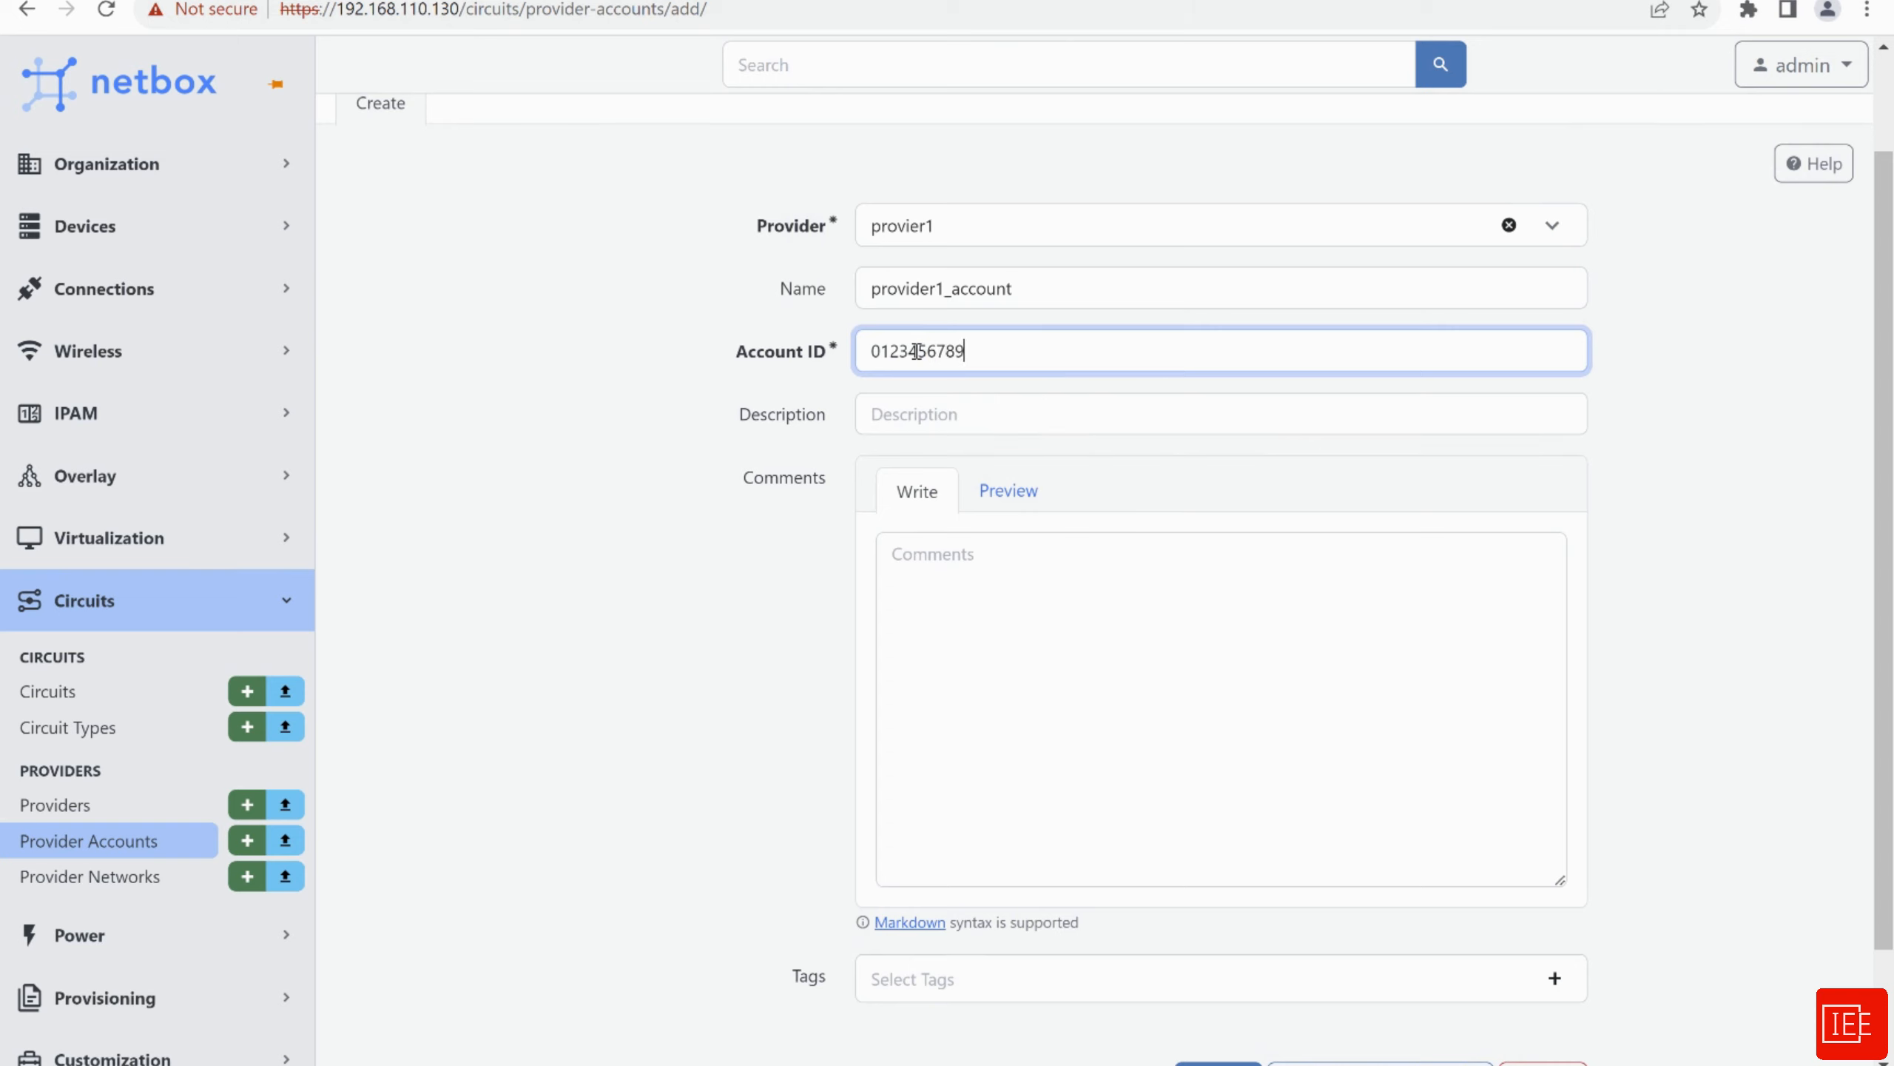
left_click(942, 416)
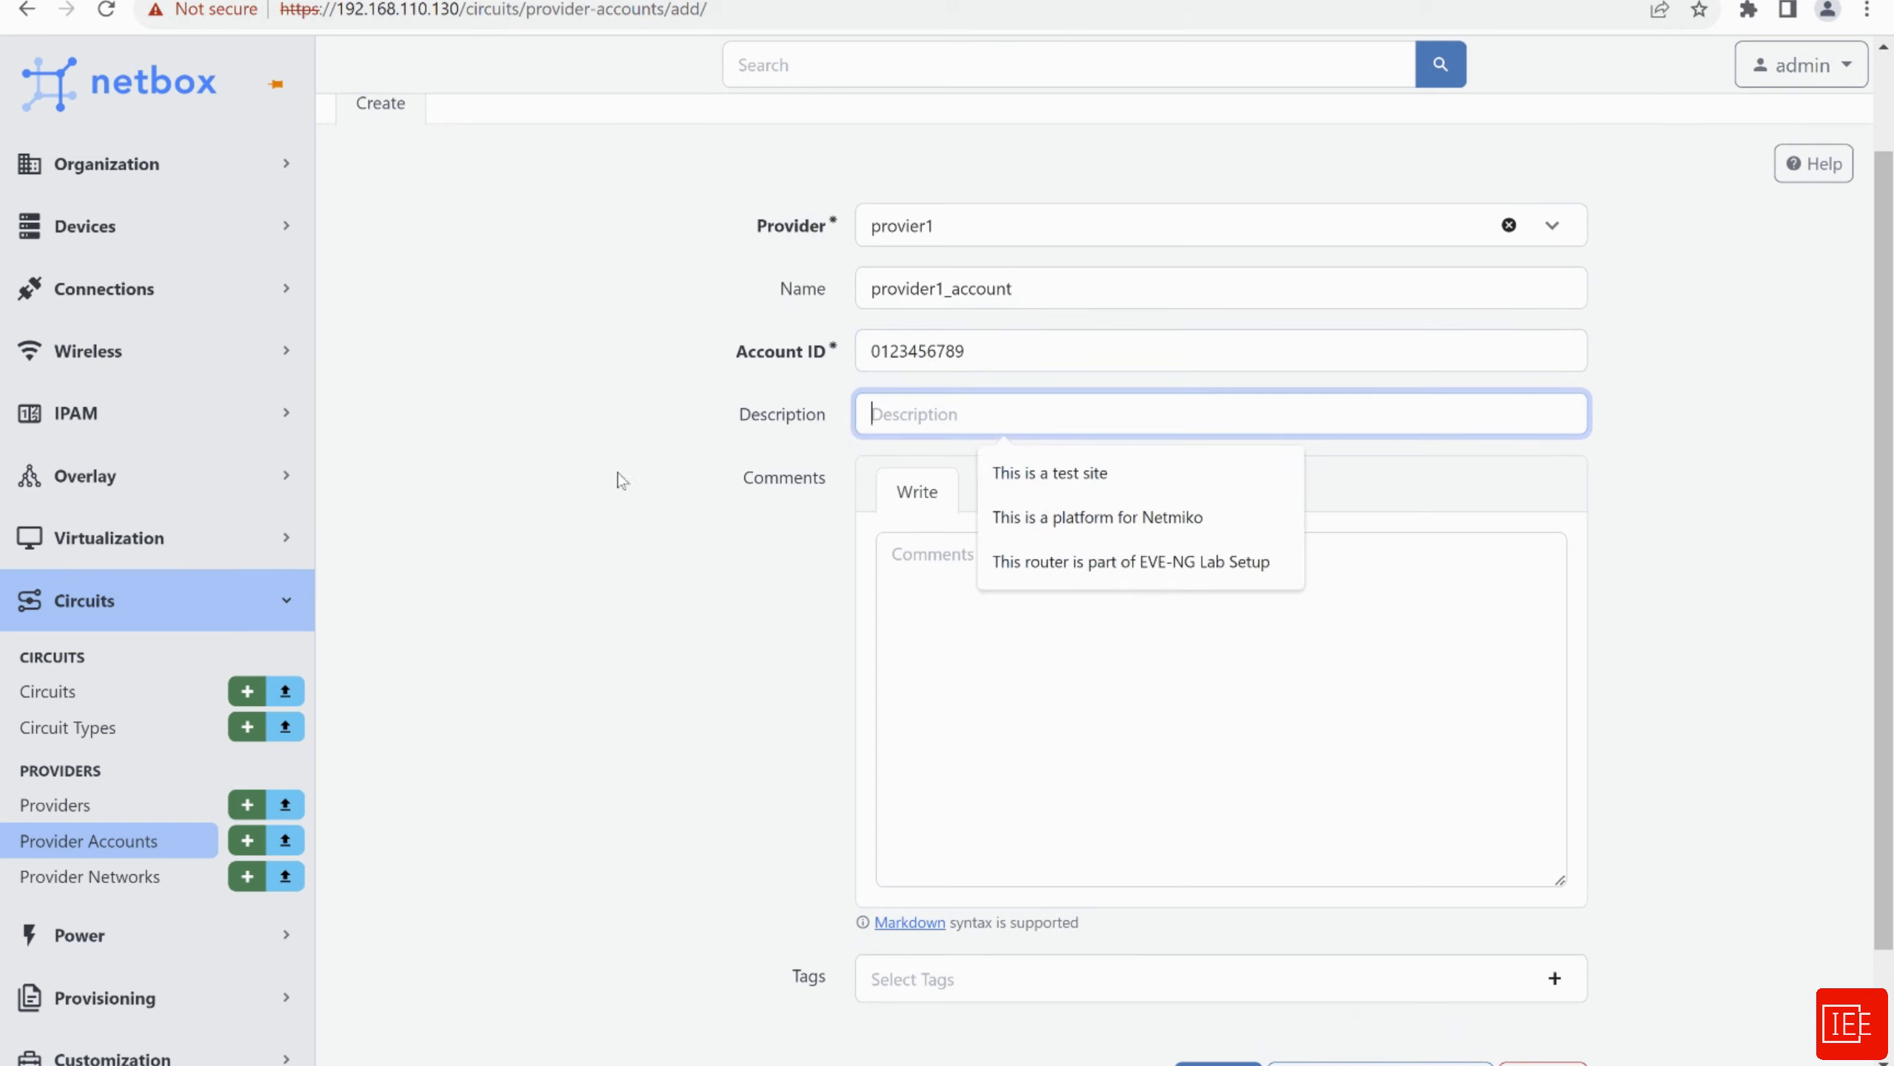
key("Tab")
scroll(689, 534, "down", 2)
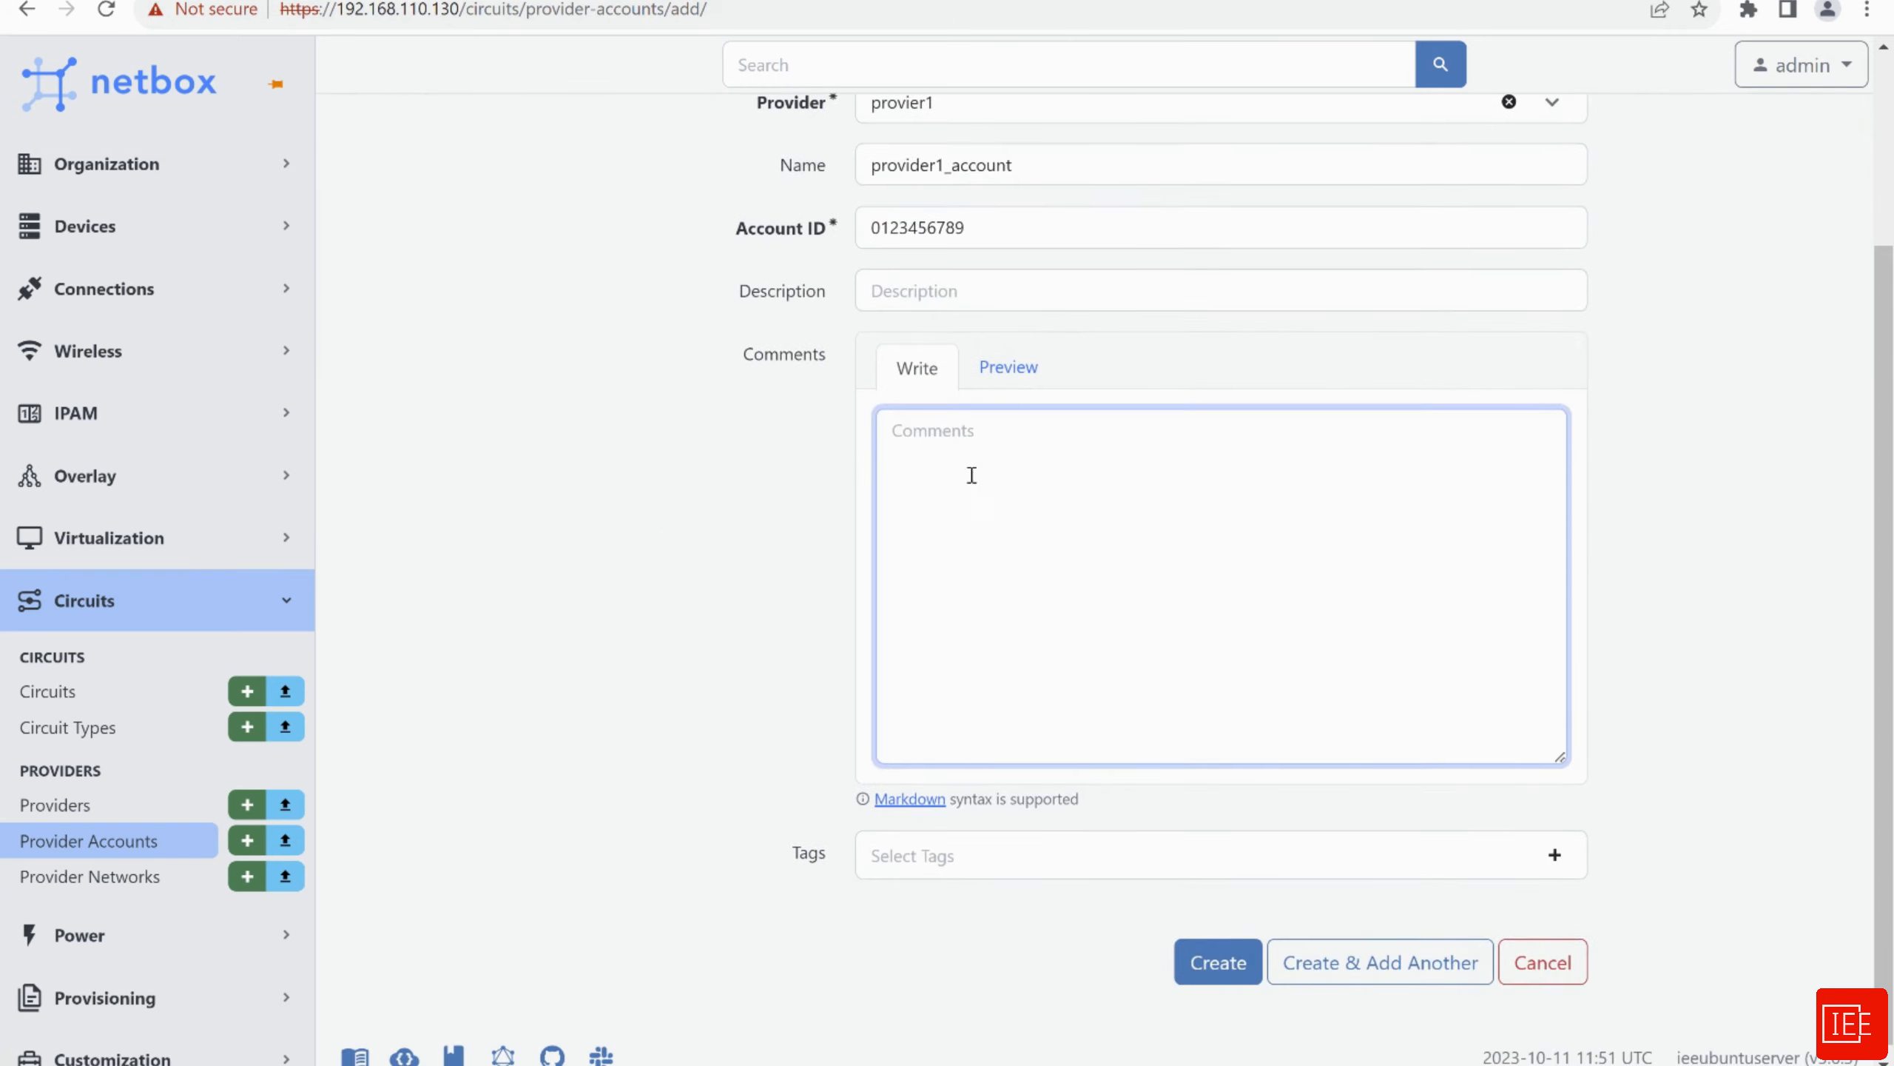
scroll(734, 515, "down", 1)
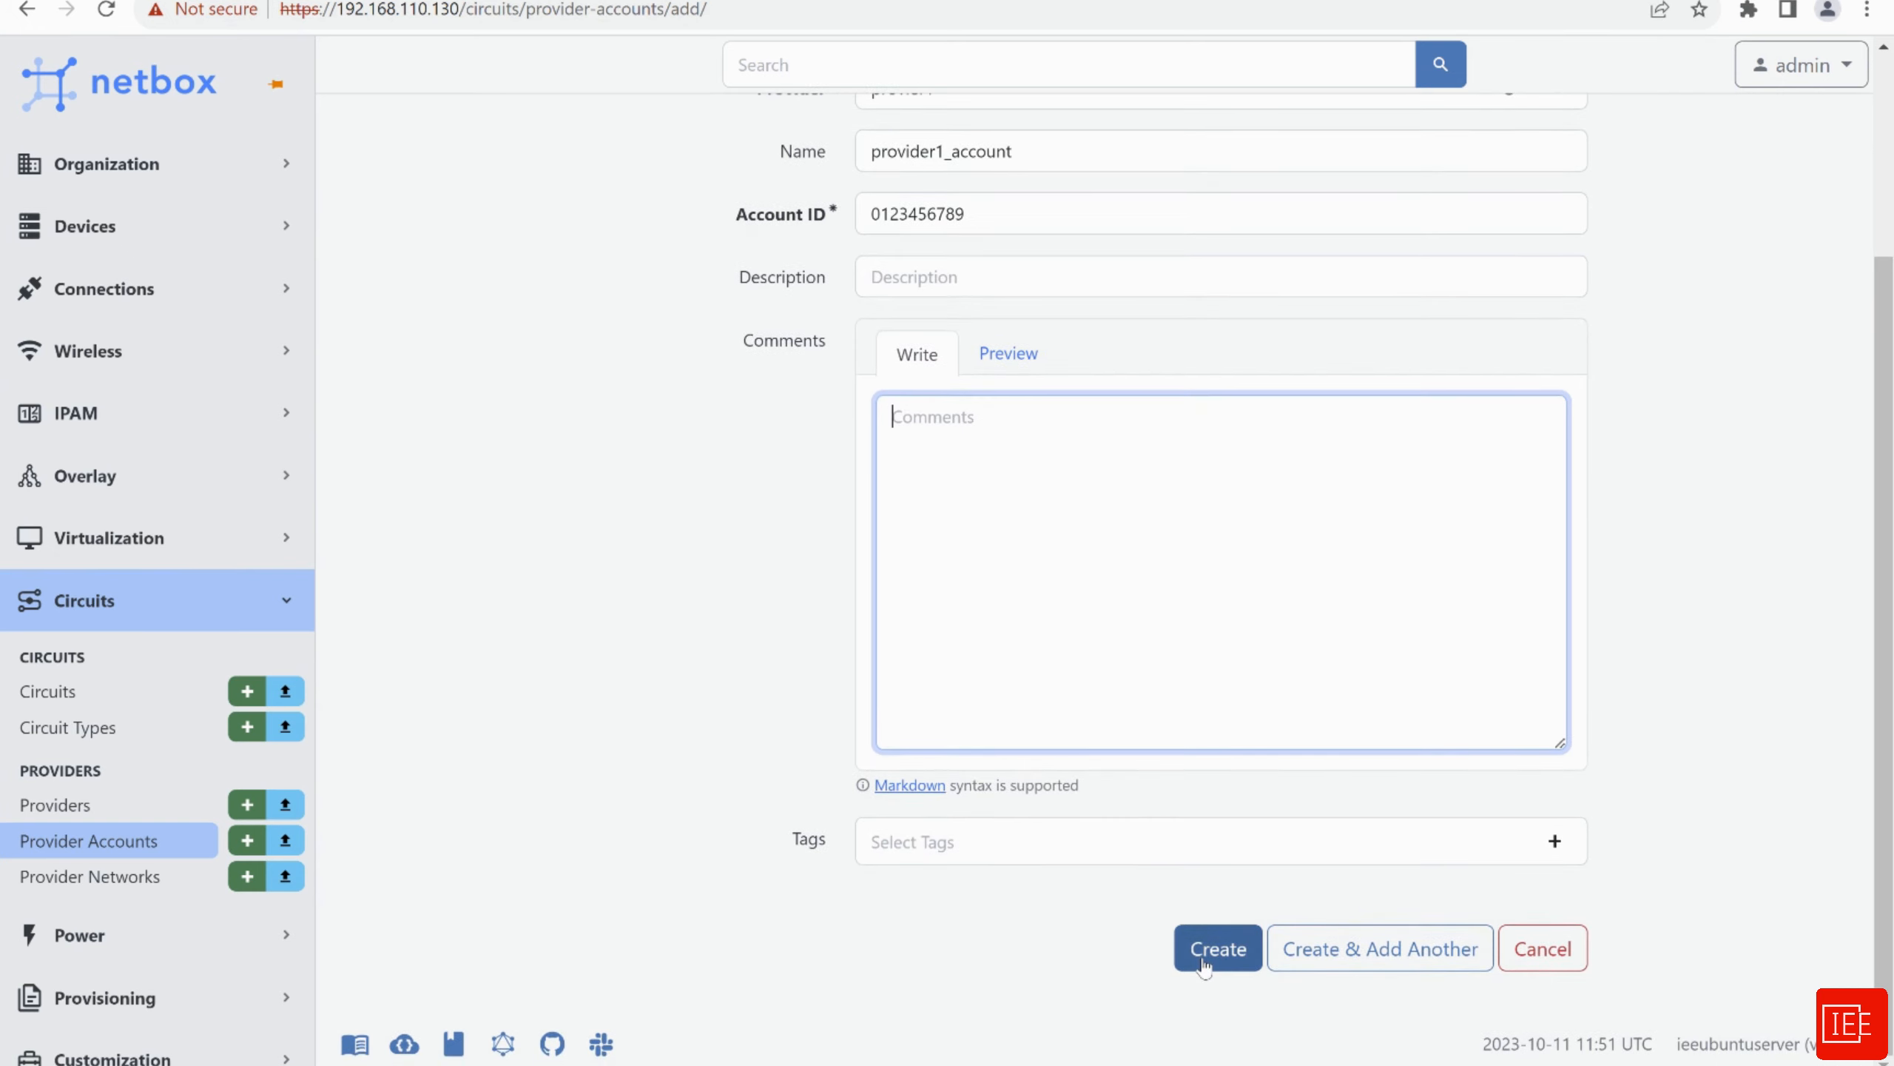
left_click(1204, 963)
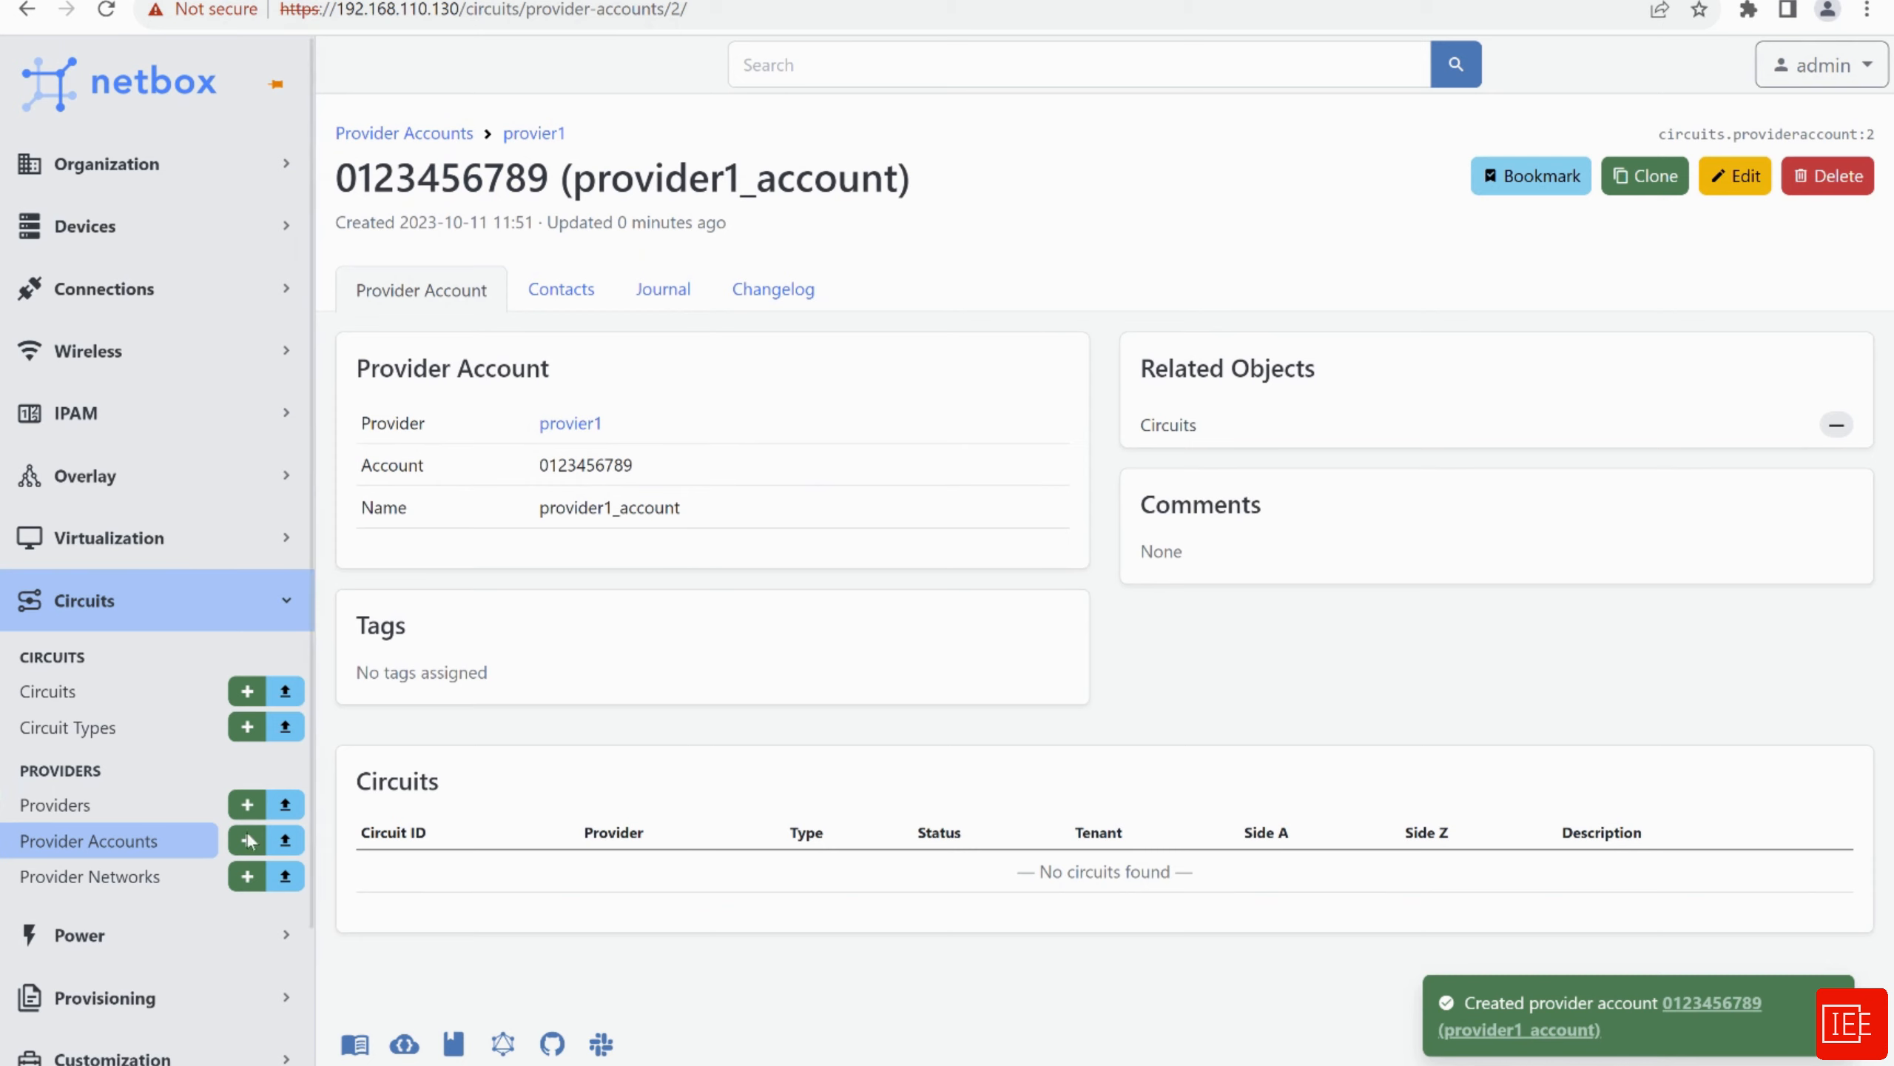
Create circuit type NNI with slug nni, then go to the Circuits list
left_click(90, 842)
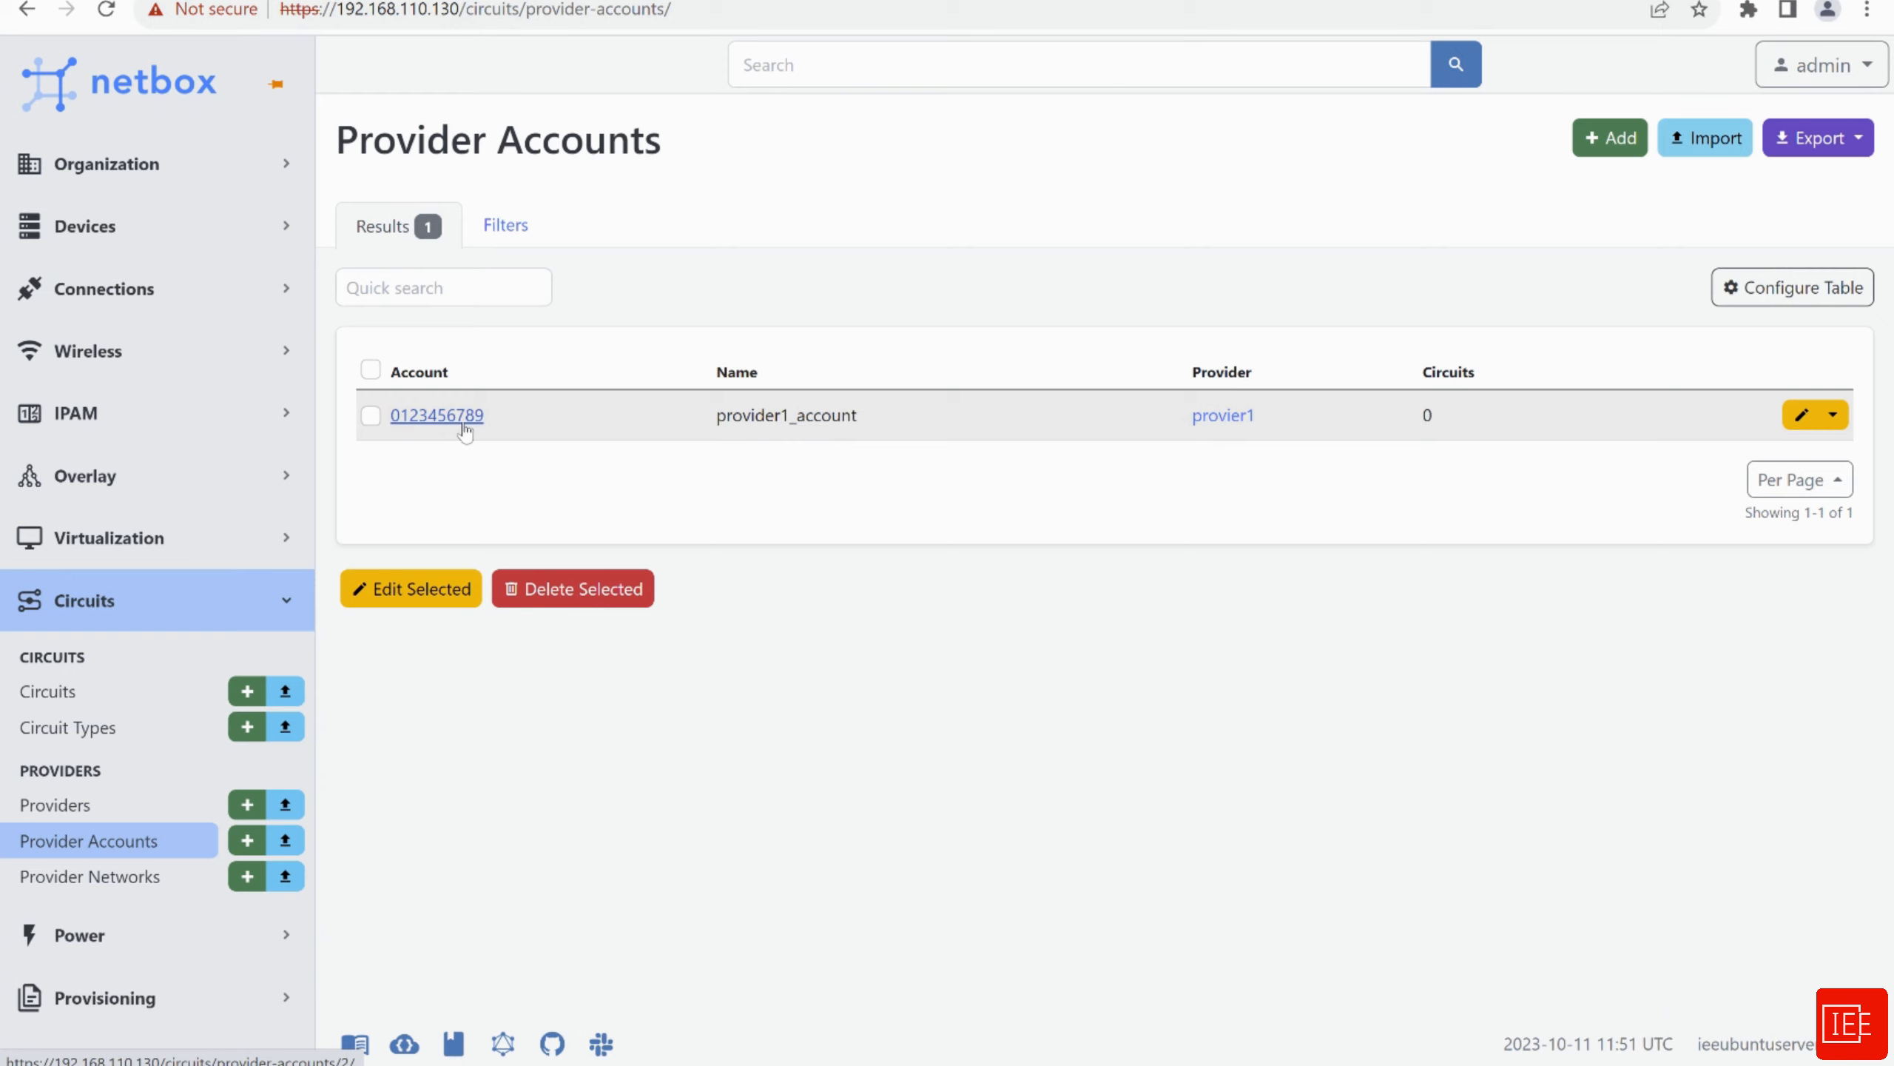
left_click(78, 735)
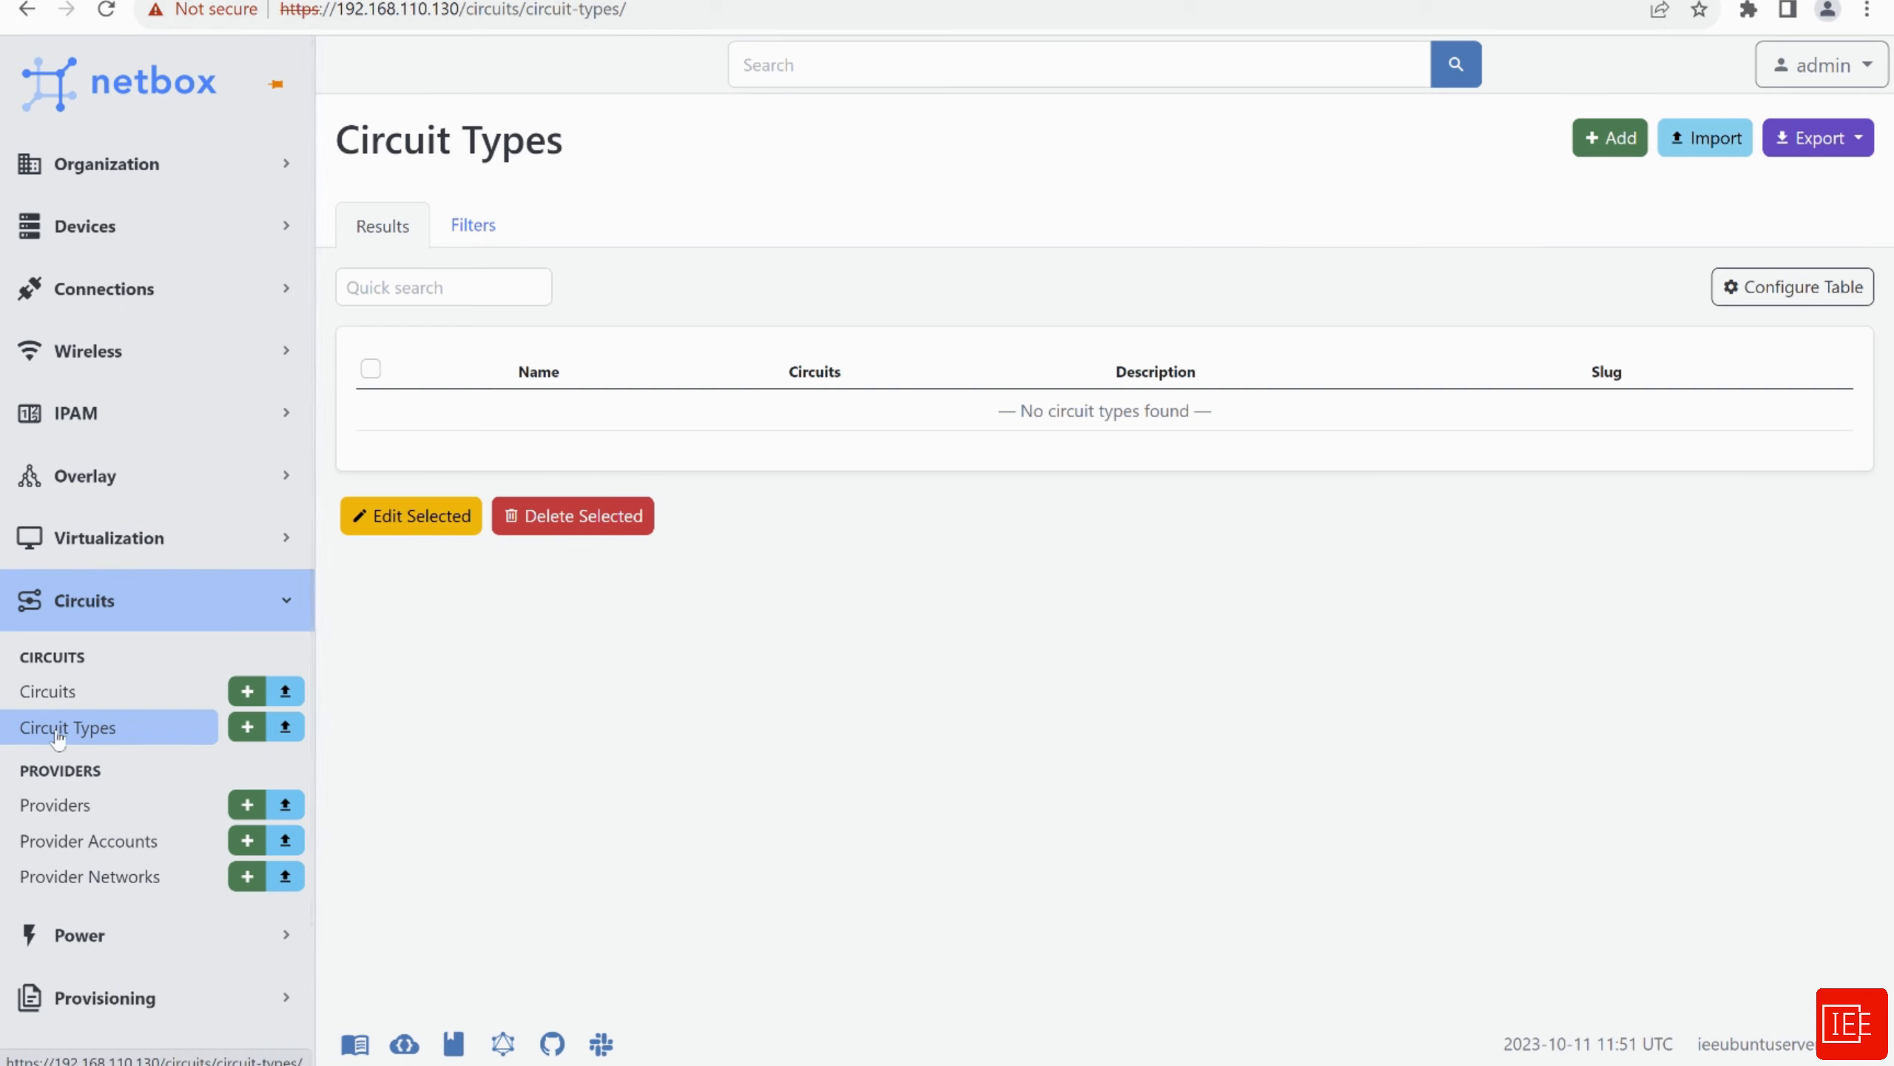
left_click(1611, 139)
left_click(922, 402)
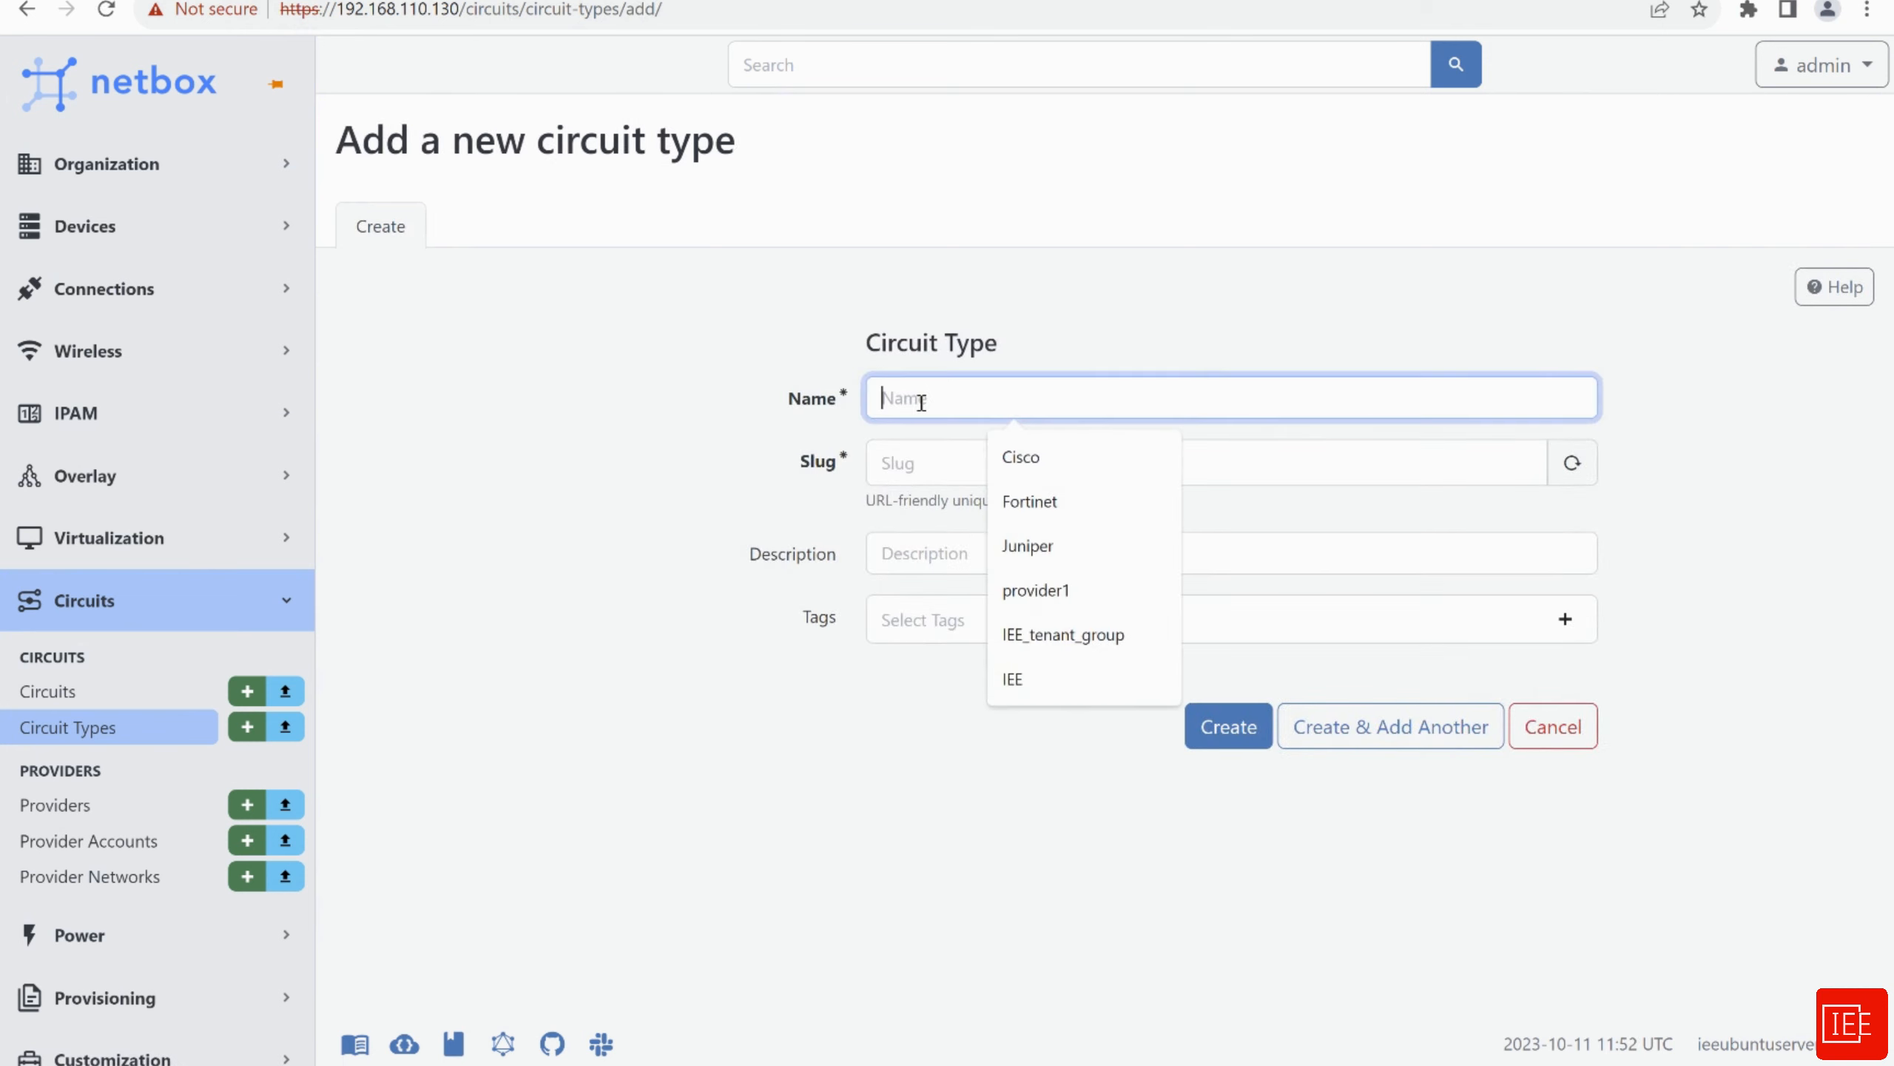
type("NNI")
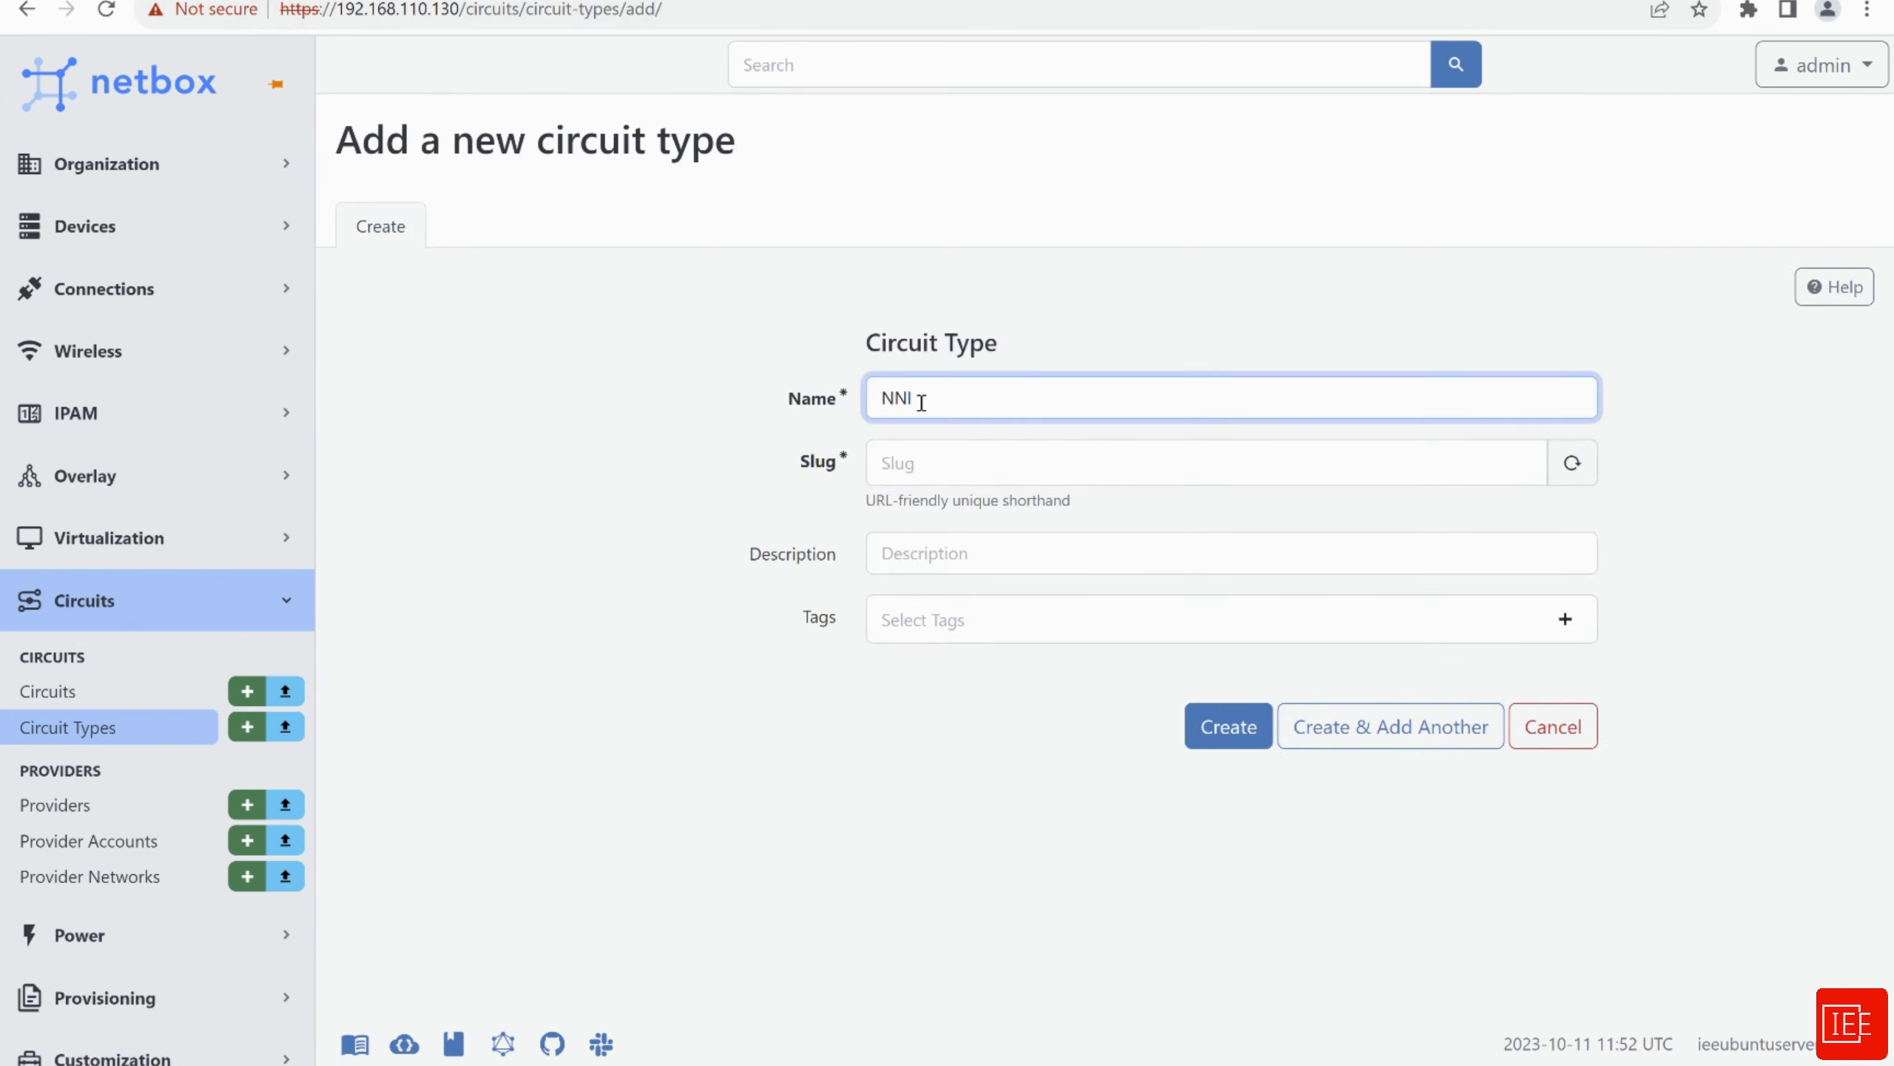
left_click(955, 461)
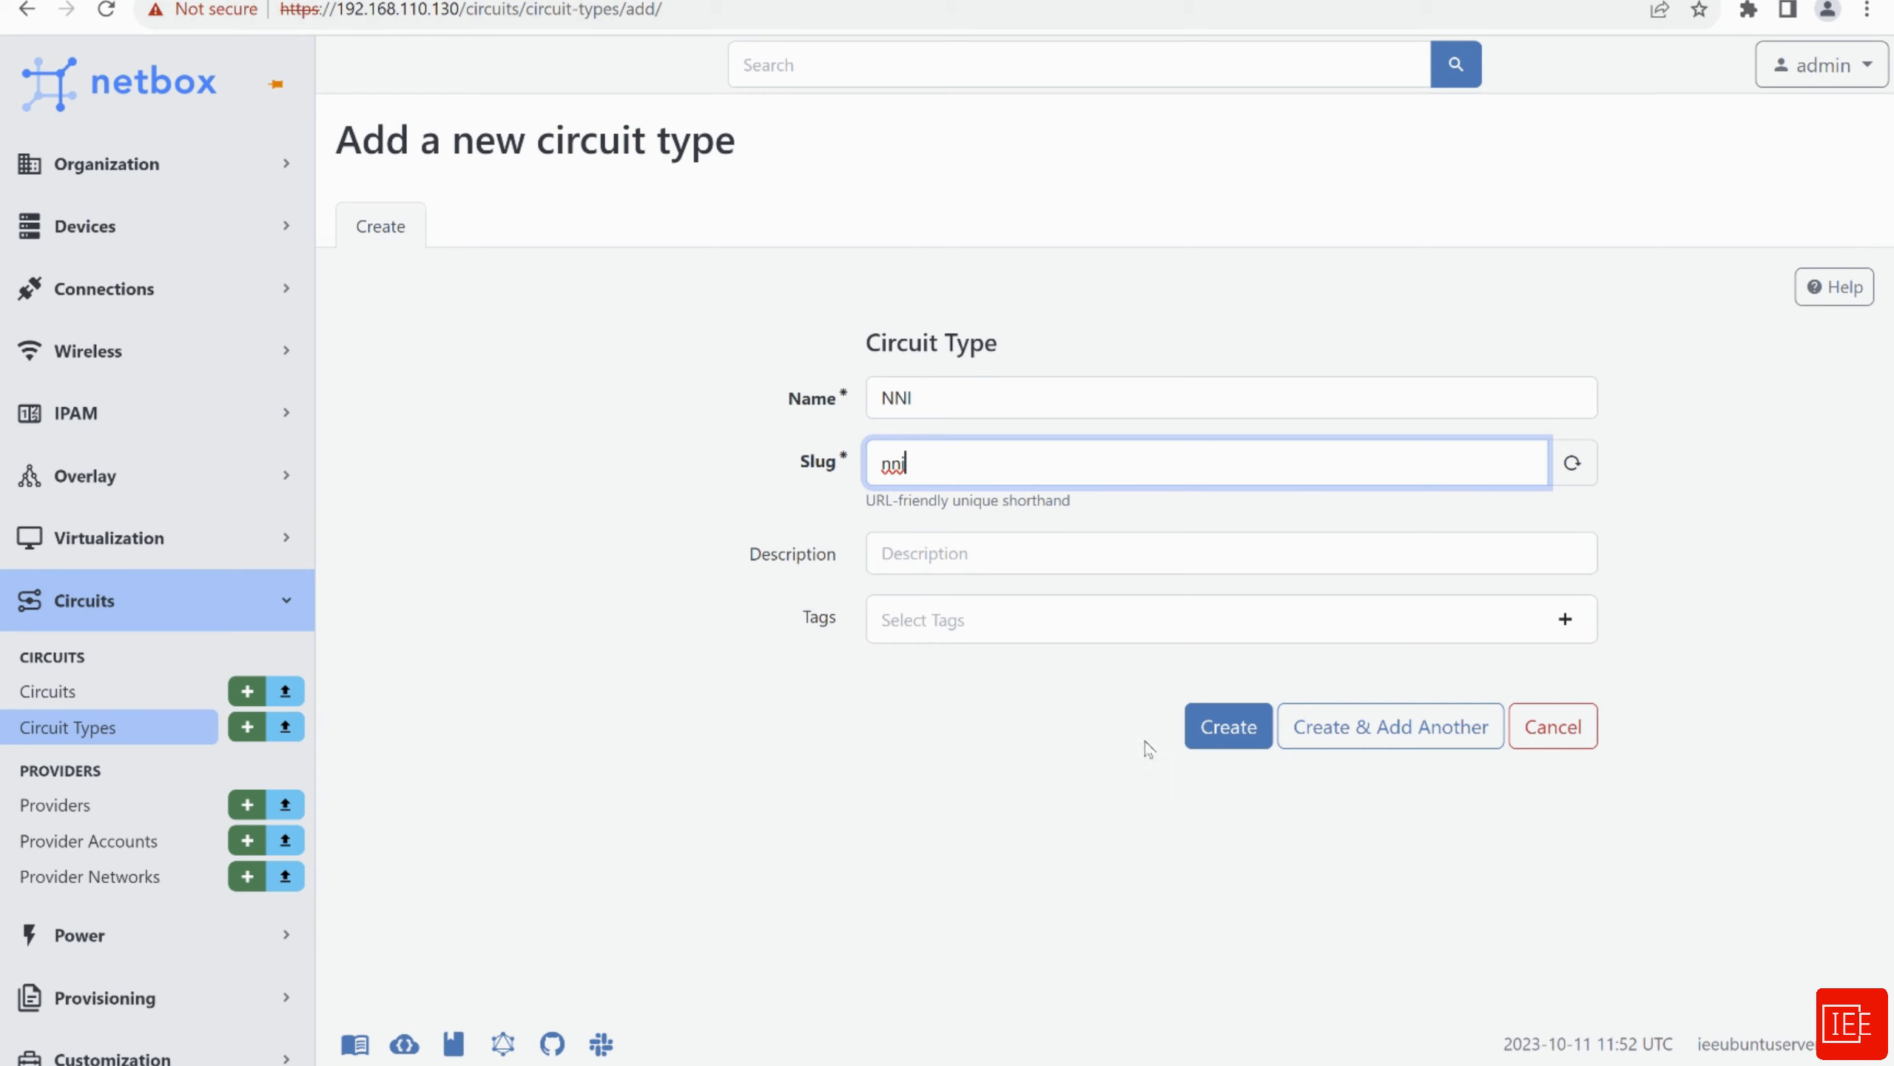
left_click(1227, 726)
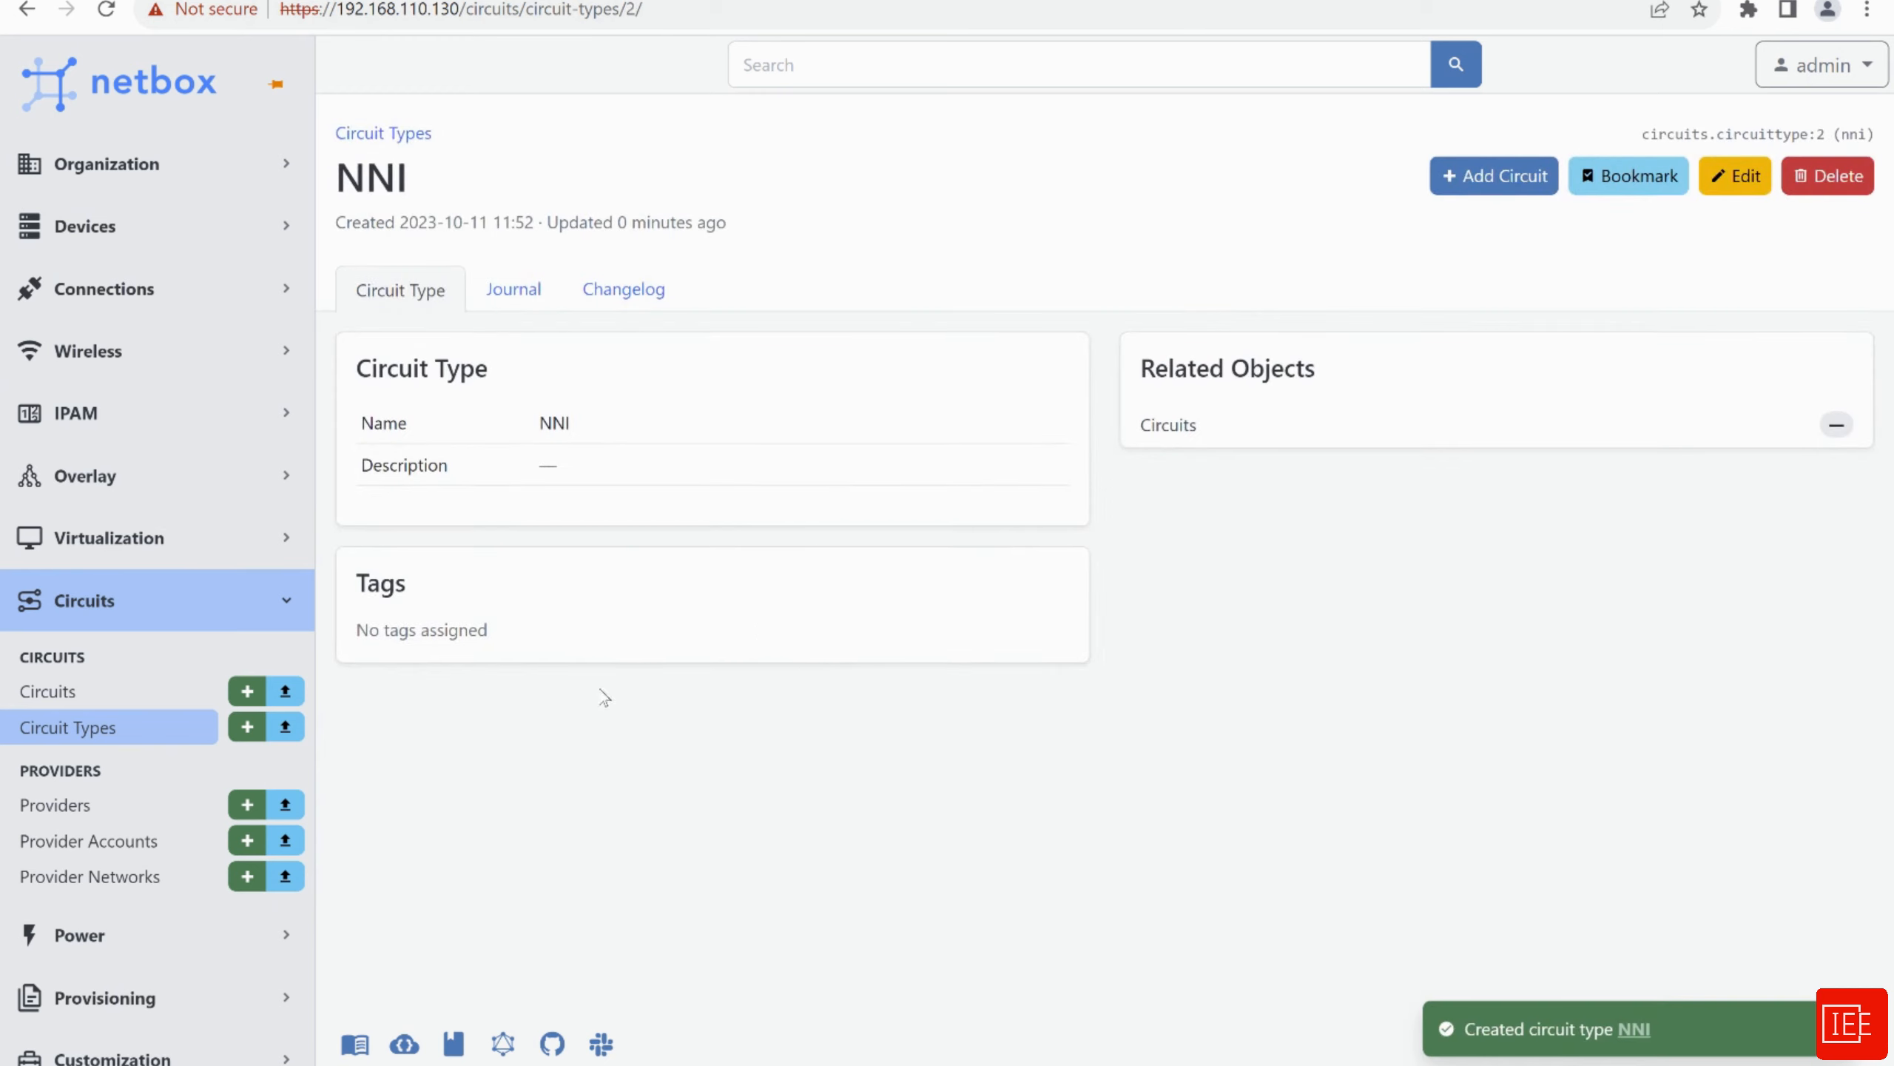
left_click(75, 692)
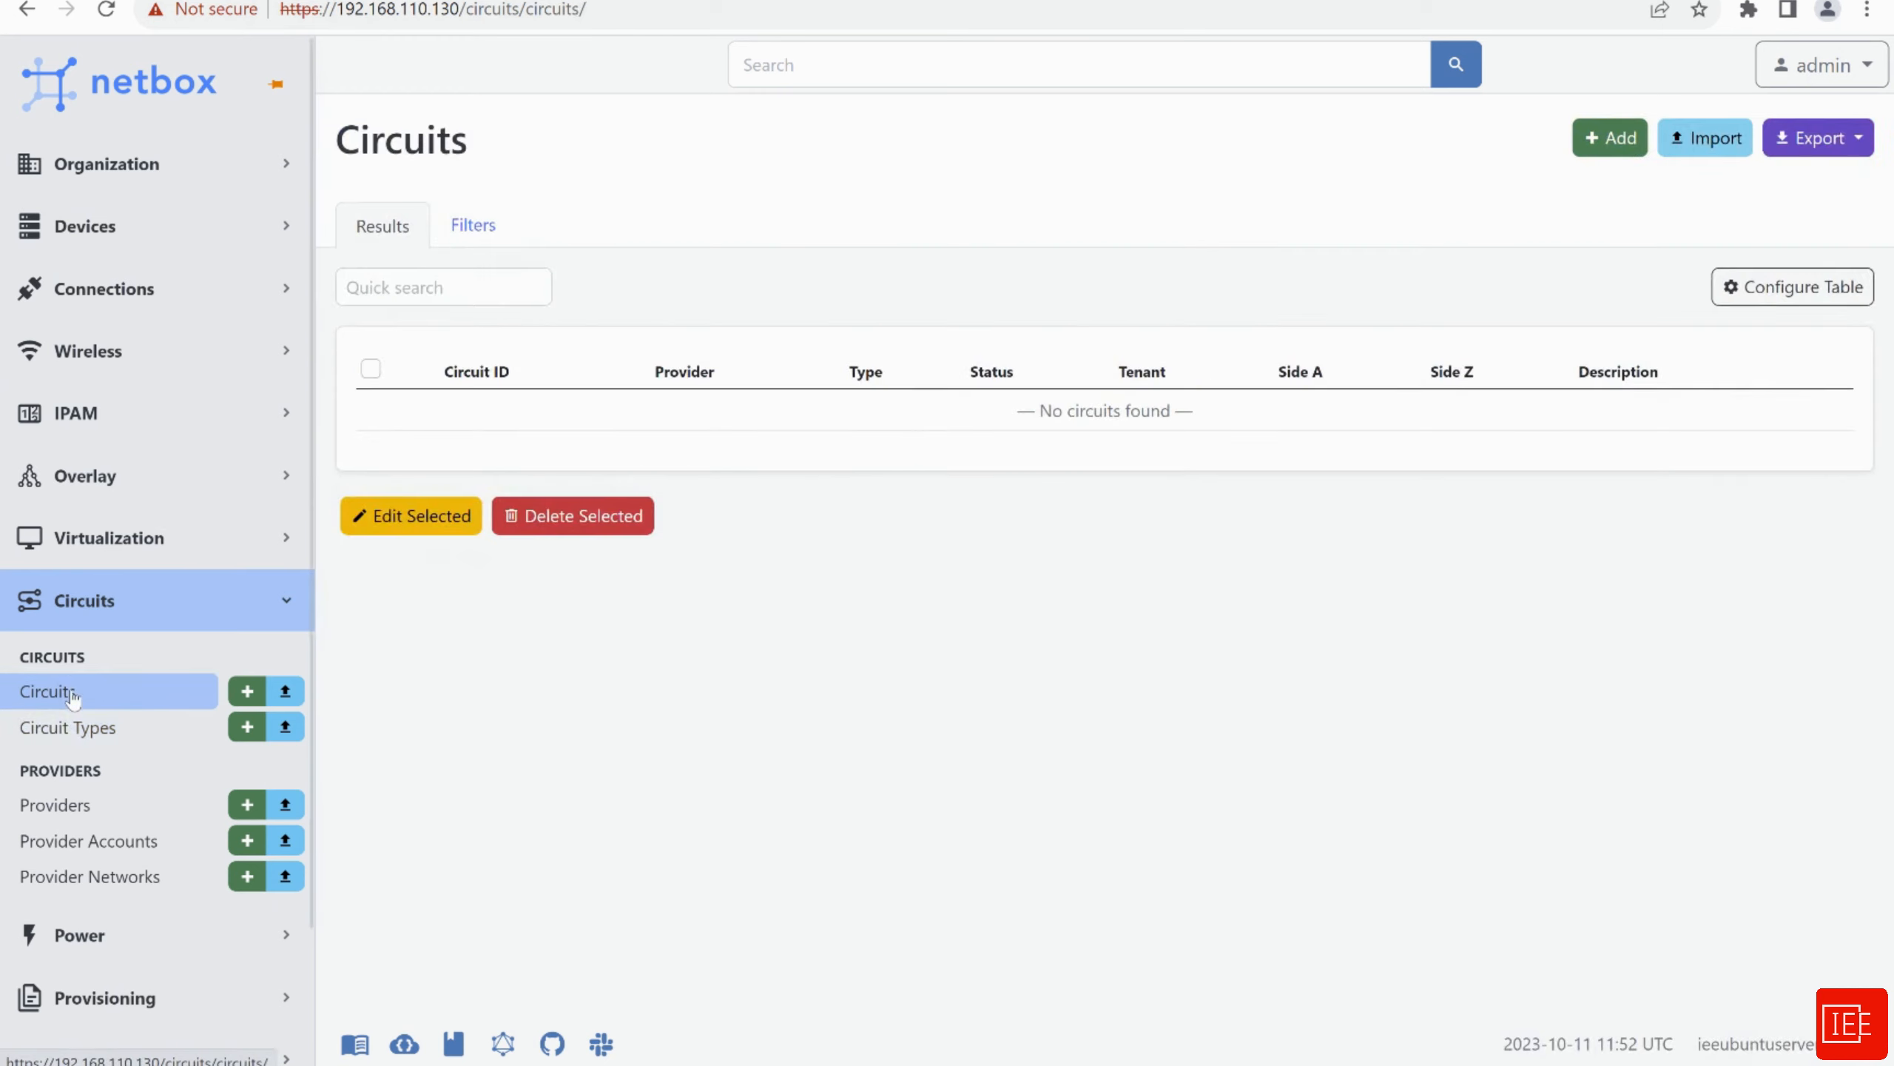
Start a new circuit with provider provier1 and account provider1_account
left_click(1610, 138)
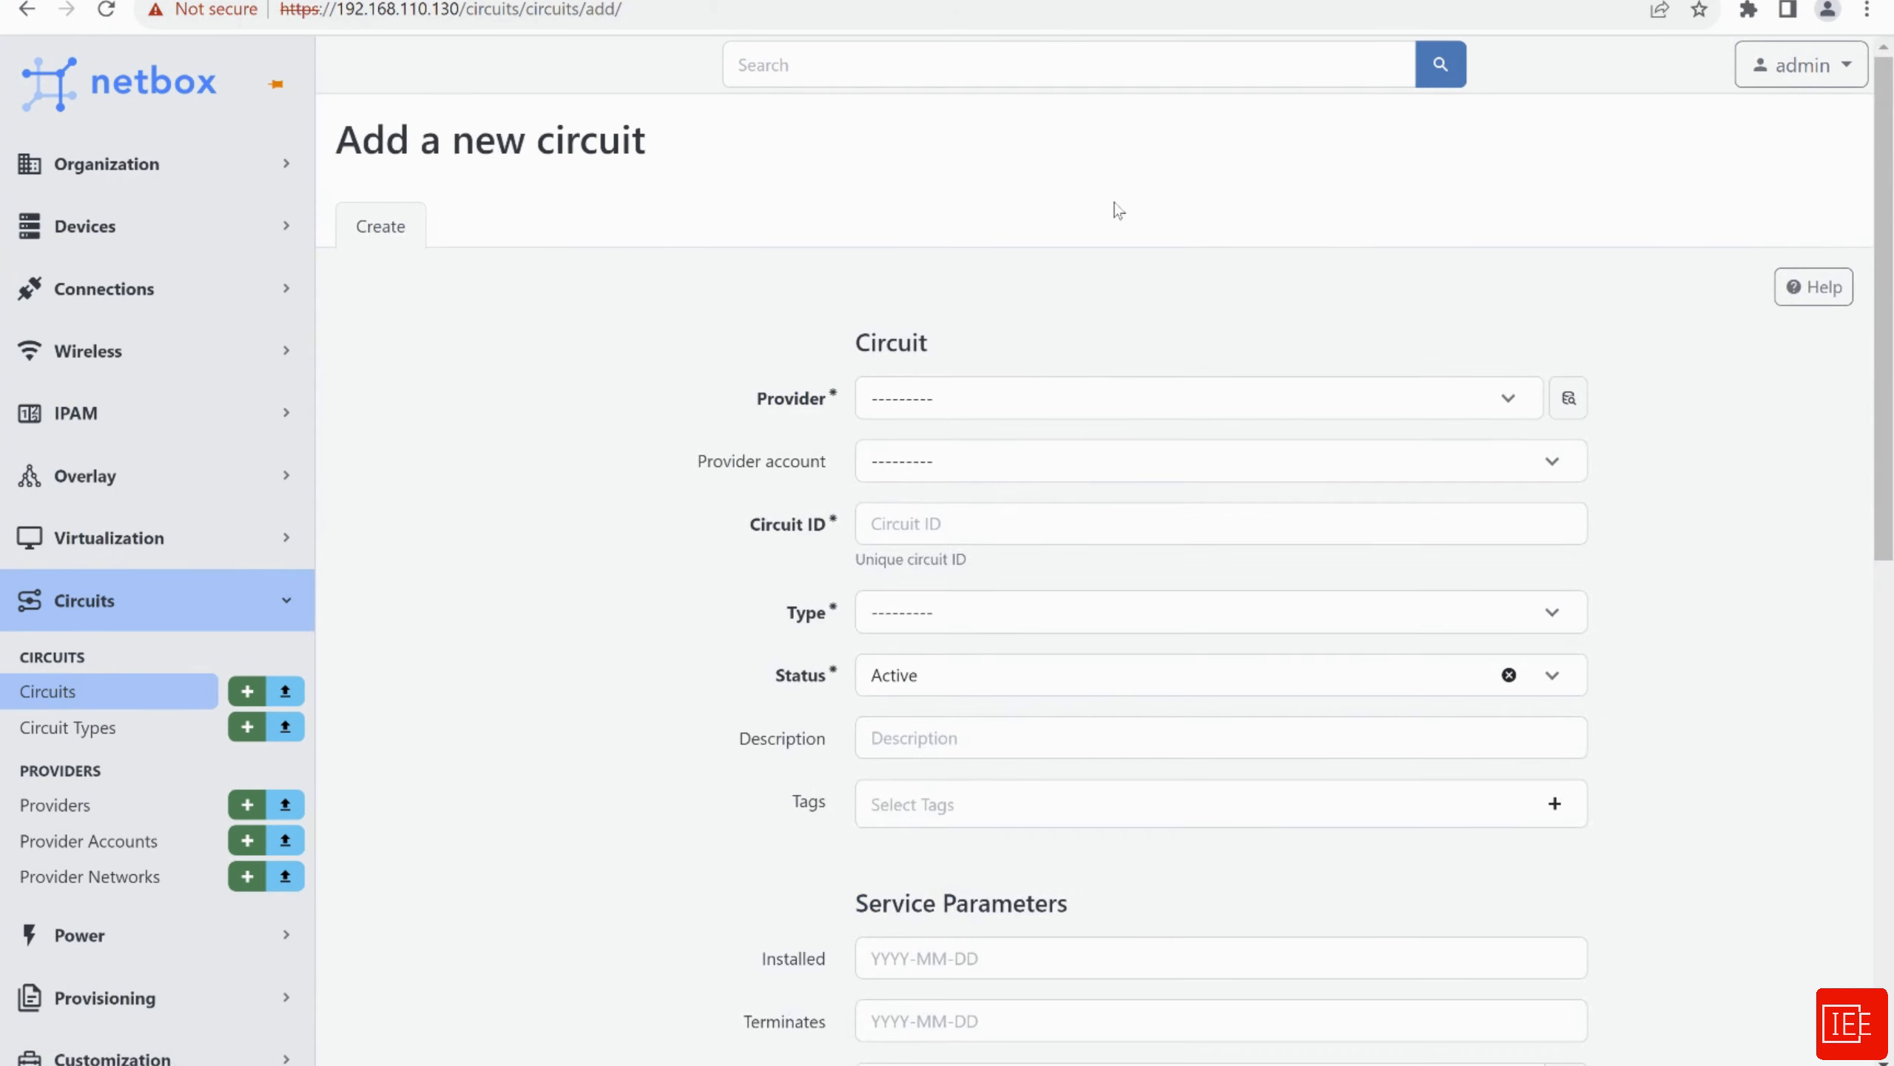
left_click(1014, 401)
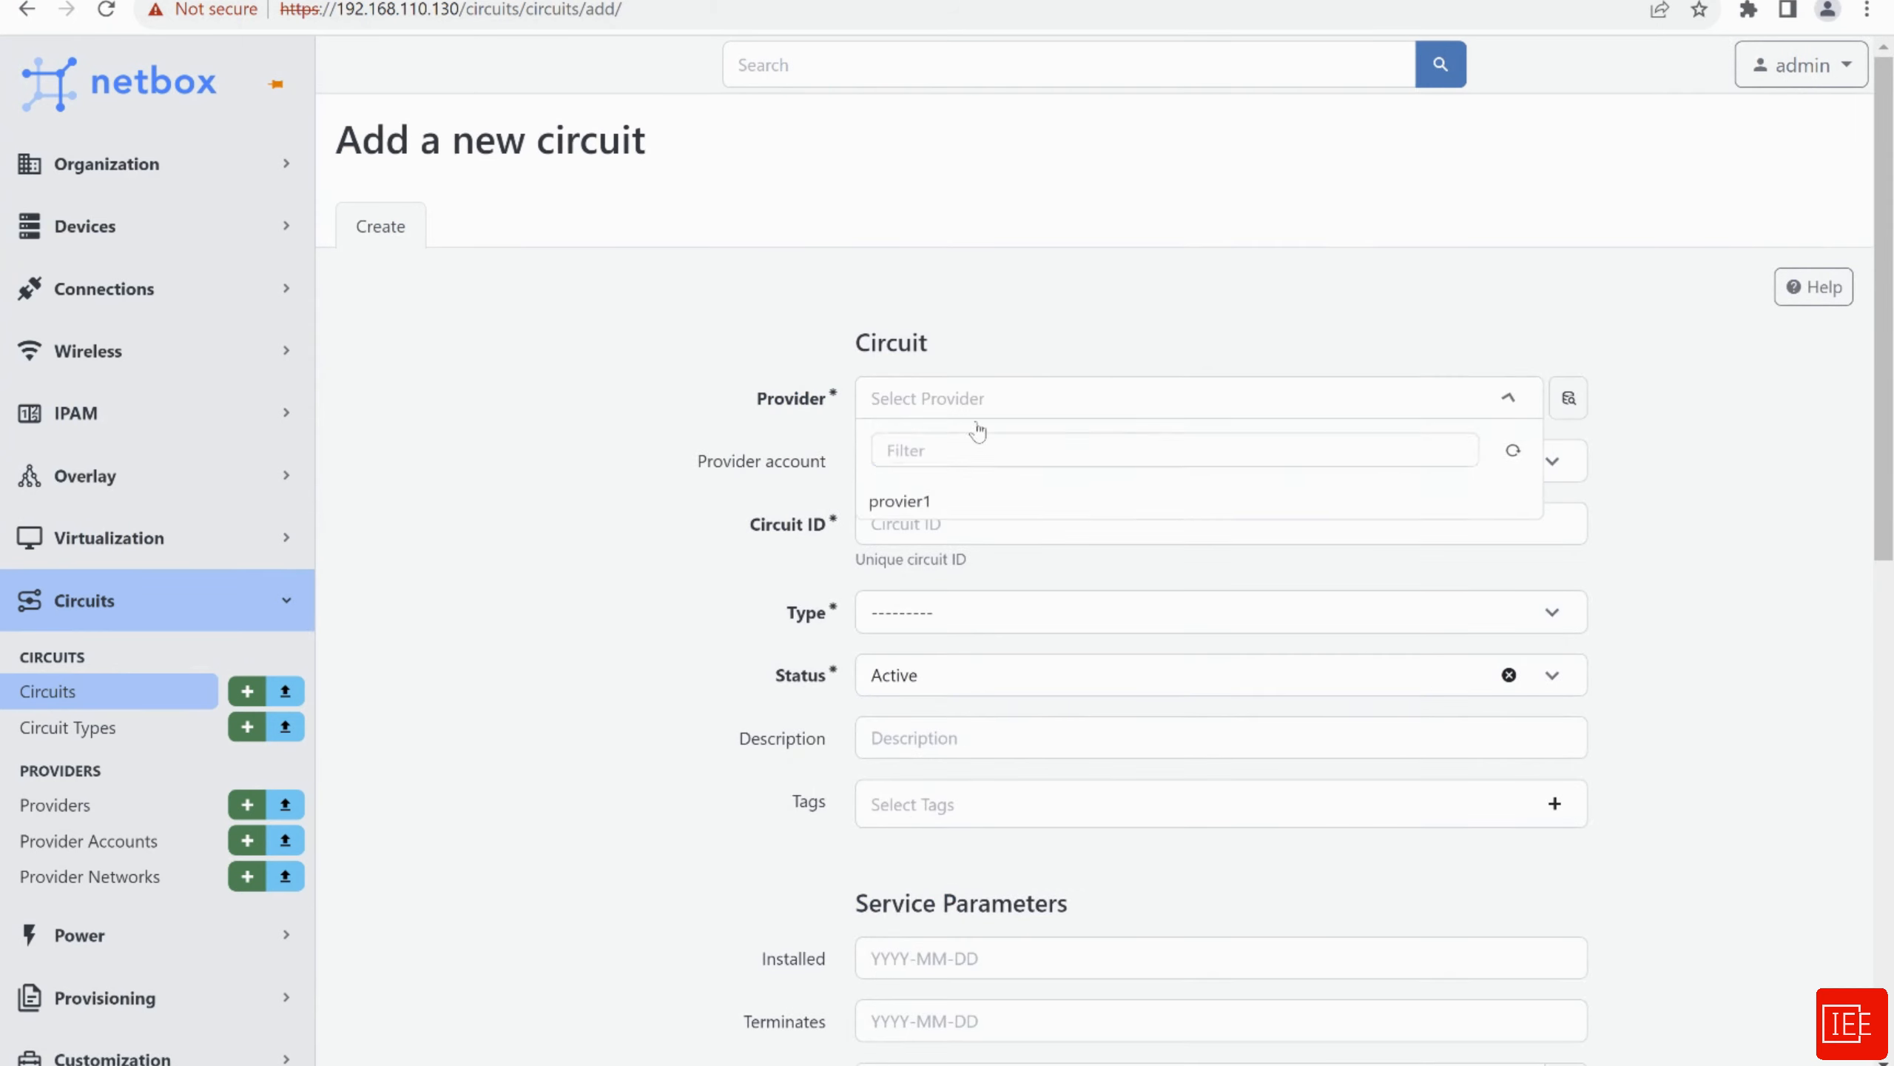
left_click(908, 515)
left_click(949, 470)
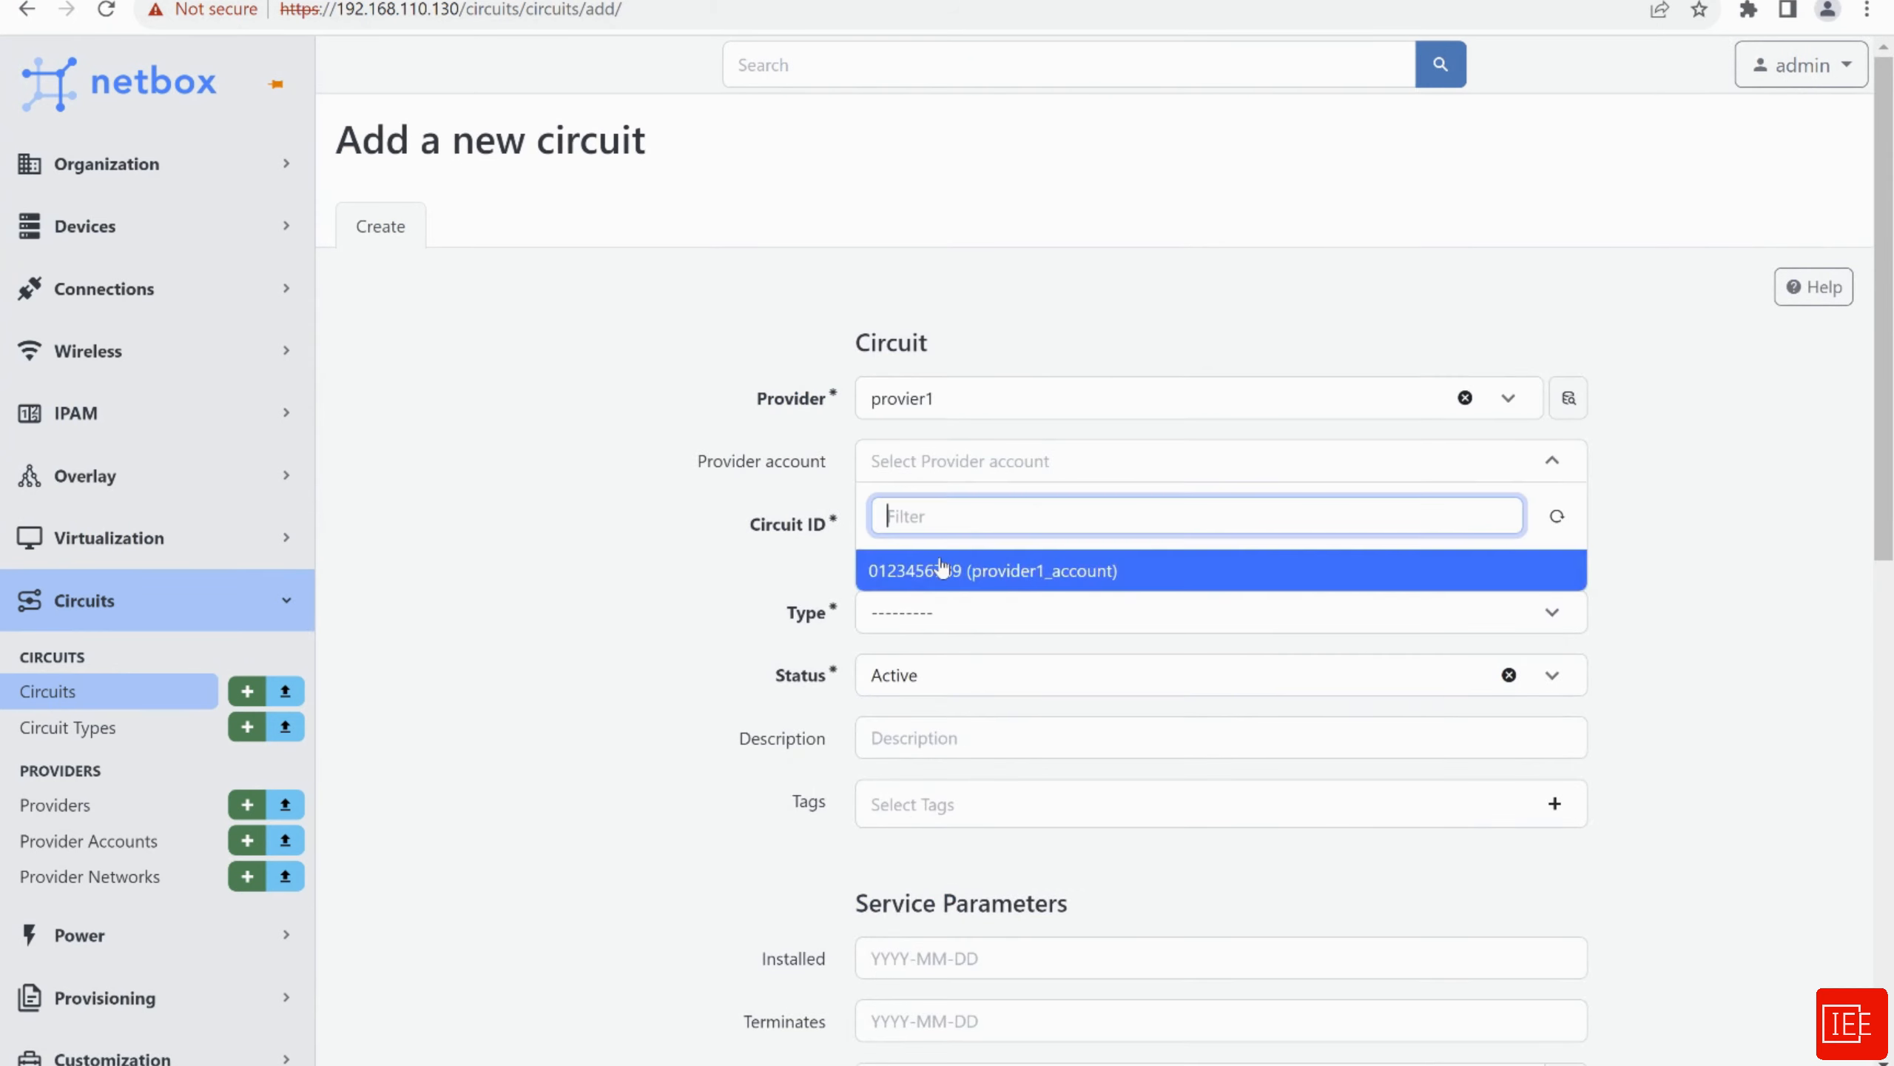
left_click(937, 572)
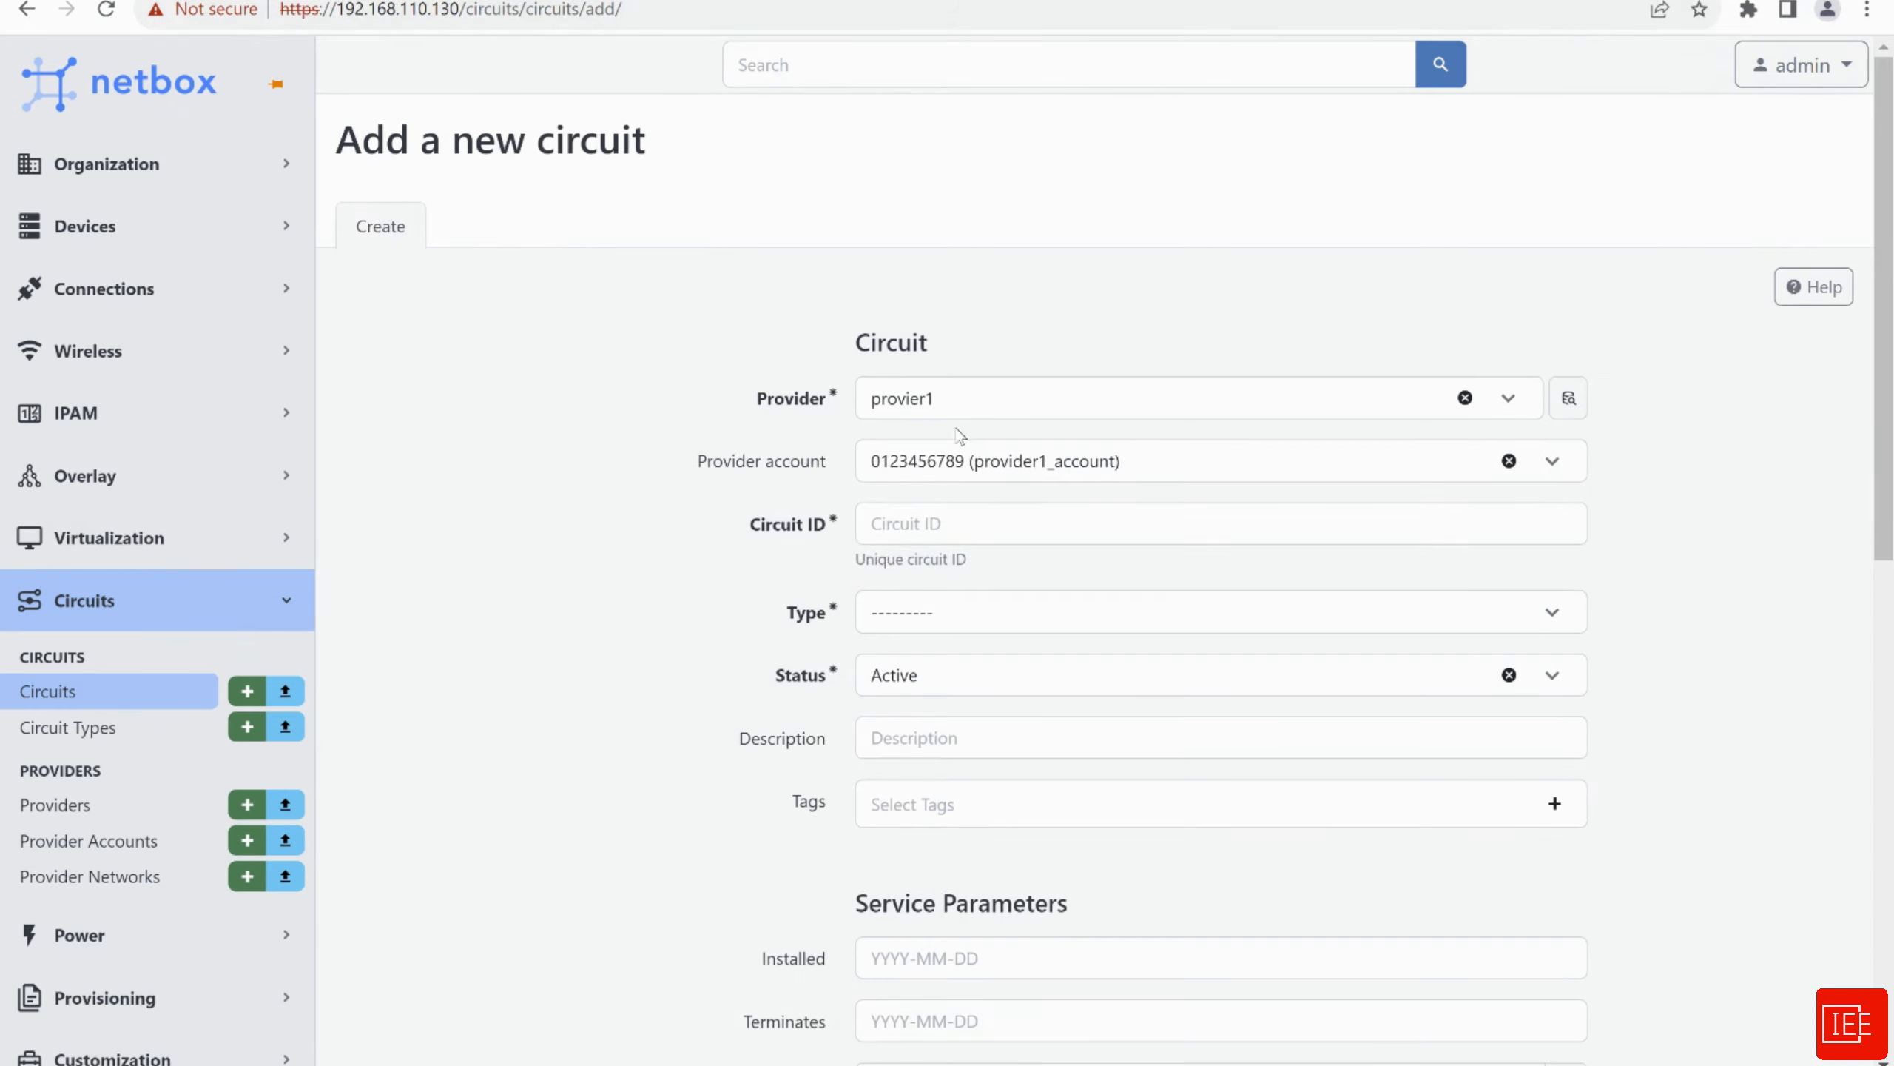
Set circuit ID AN-012345, type NNI and status Active
scroll(634, 463, "down", 2)
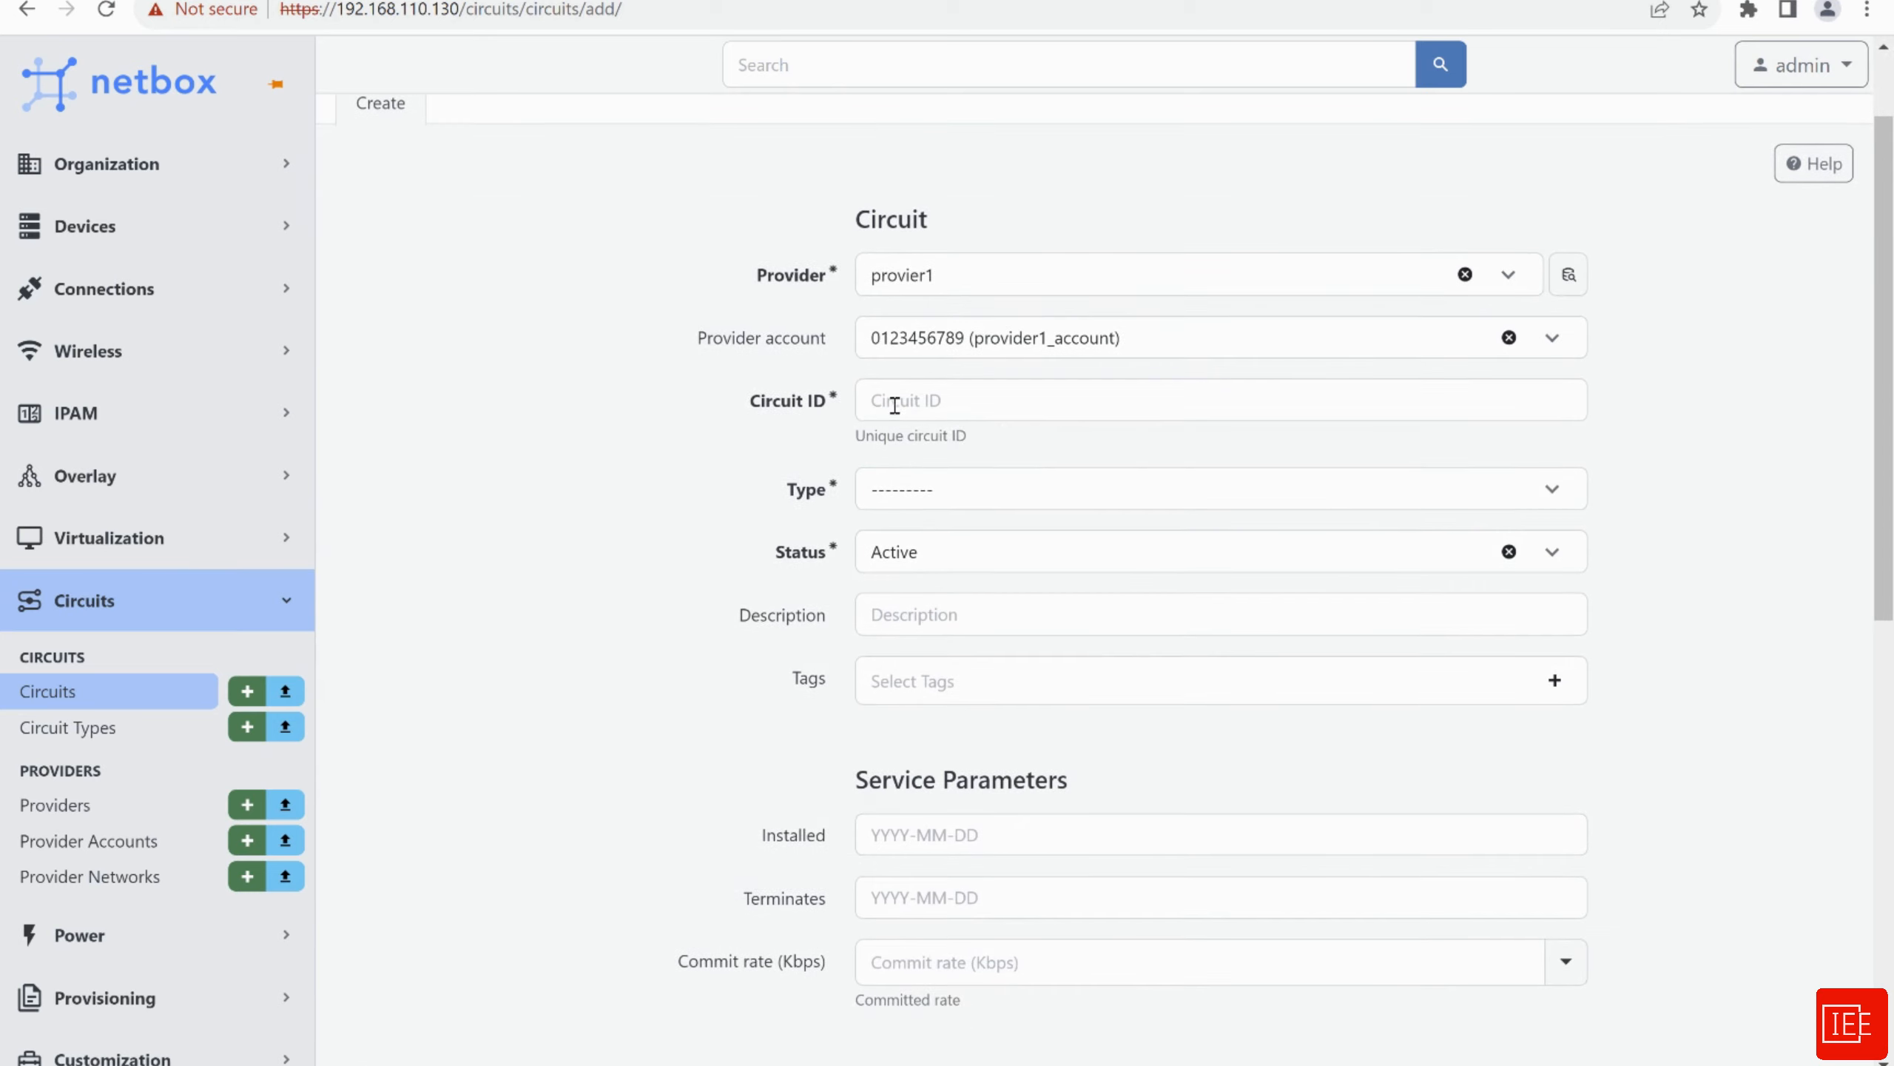
left_click(917, 399)
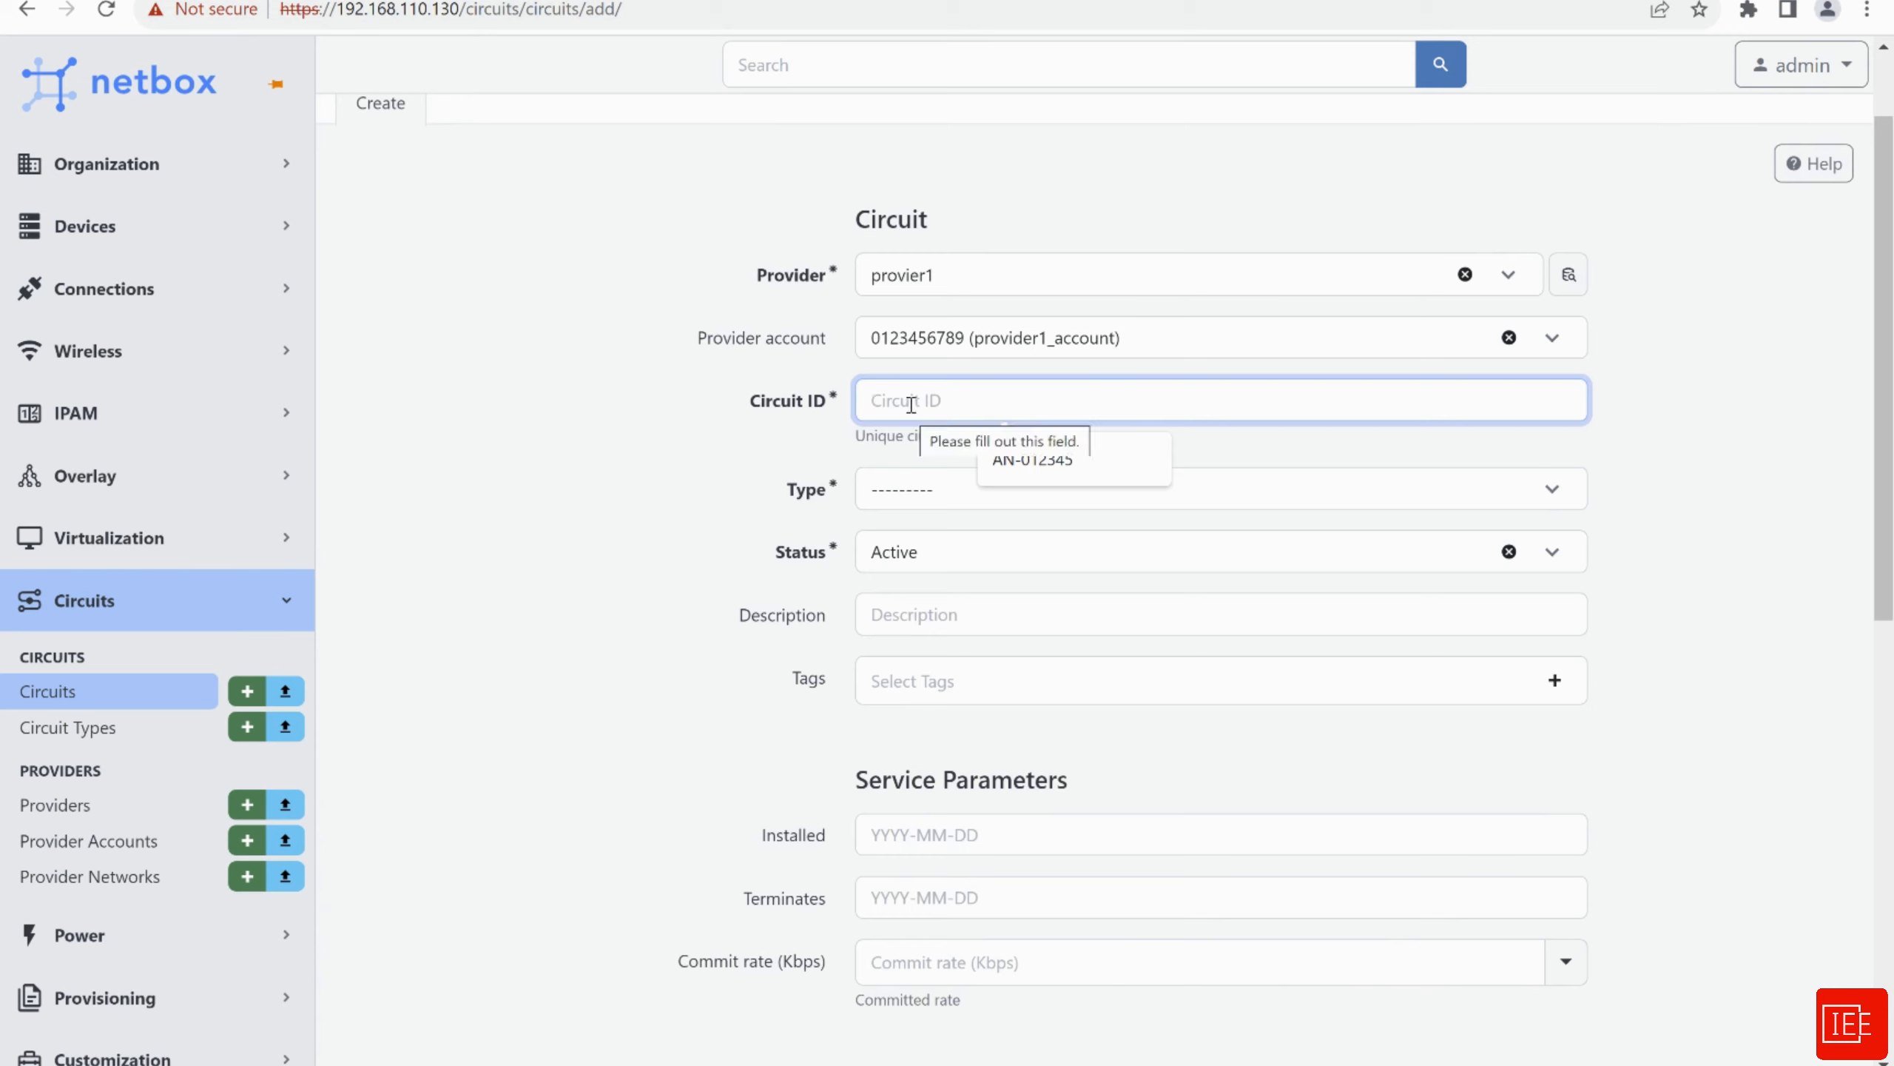
left_click(988, 457)
left_click(670, 478)
left_click(922, 508)
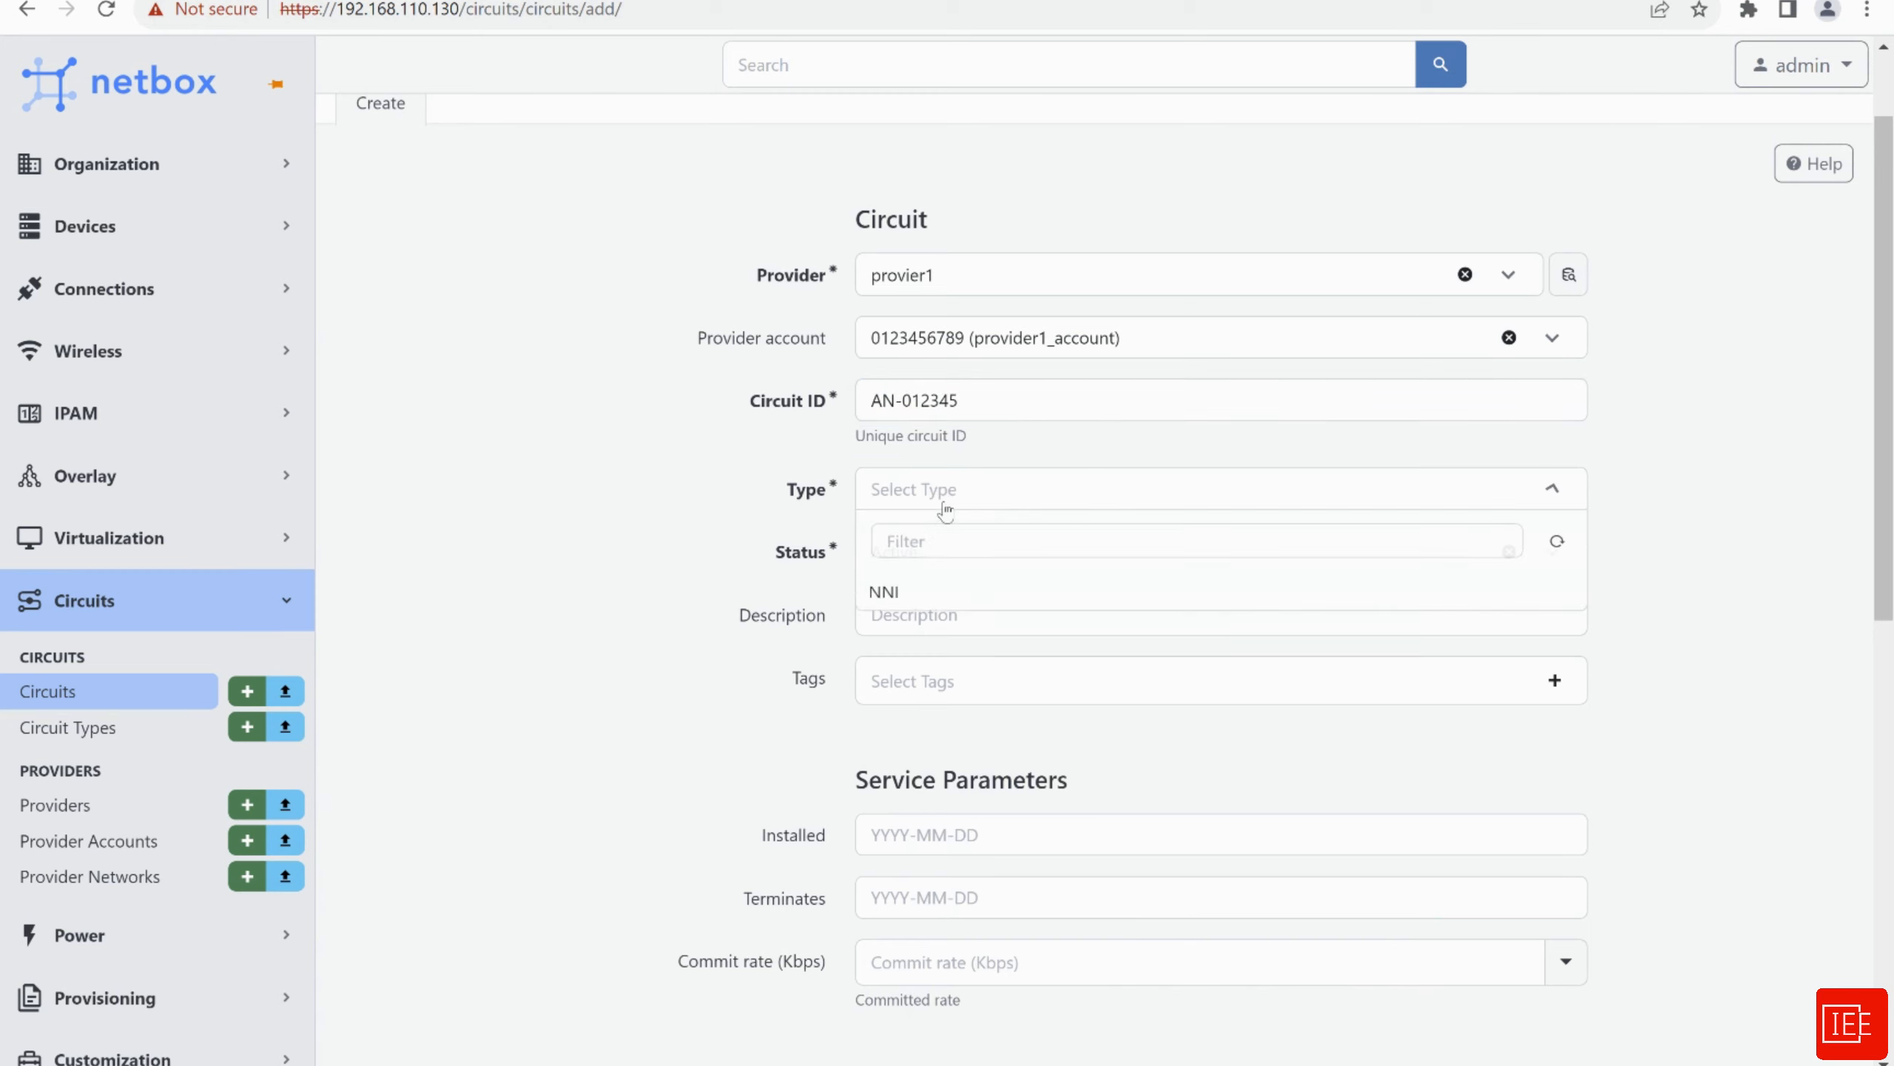
left_click(901, 603)
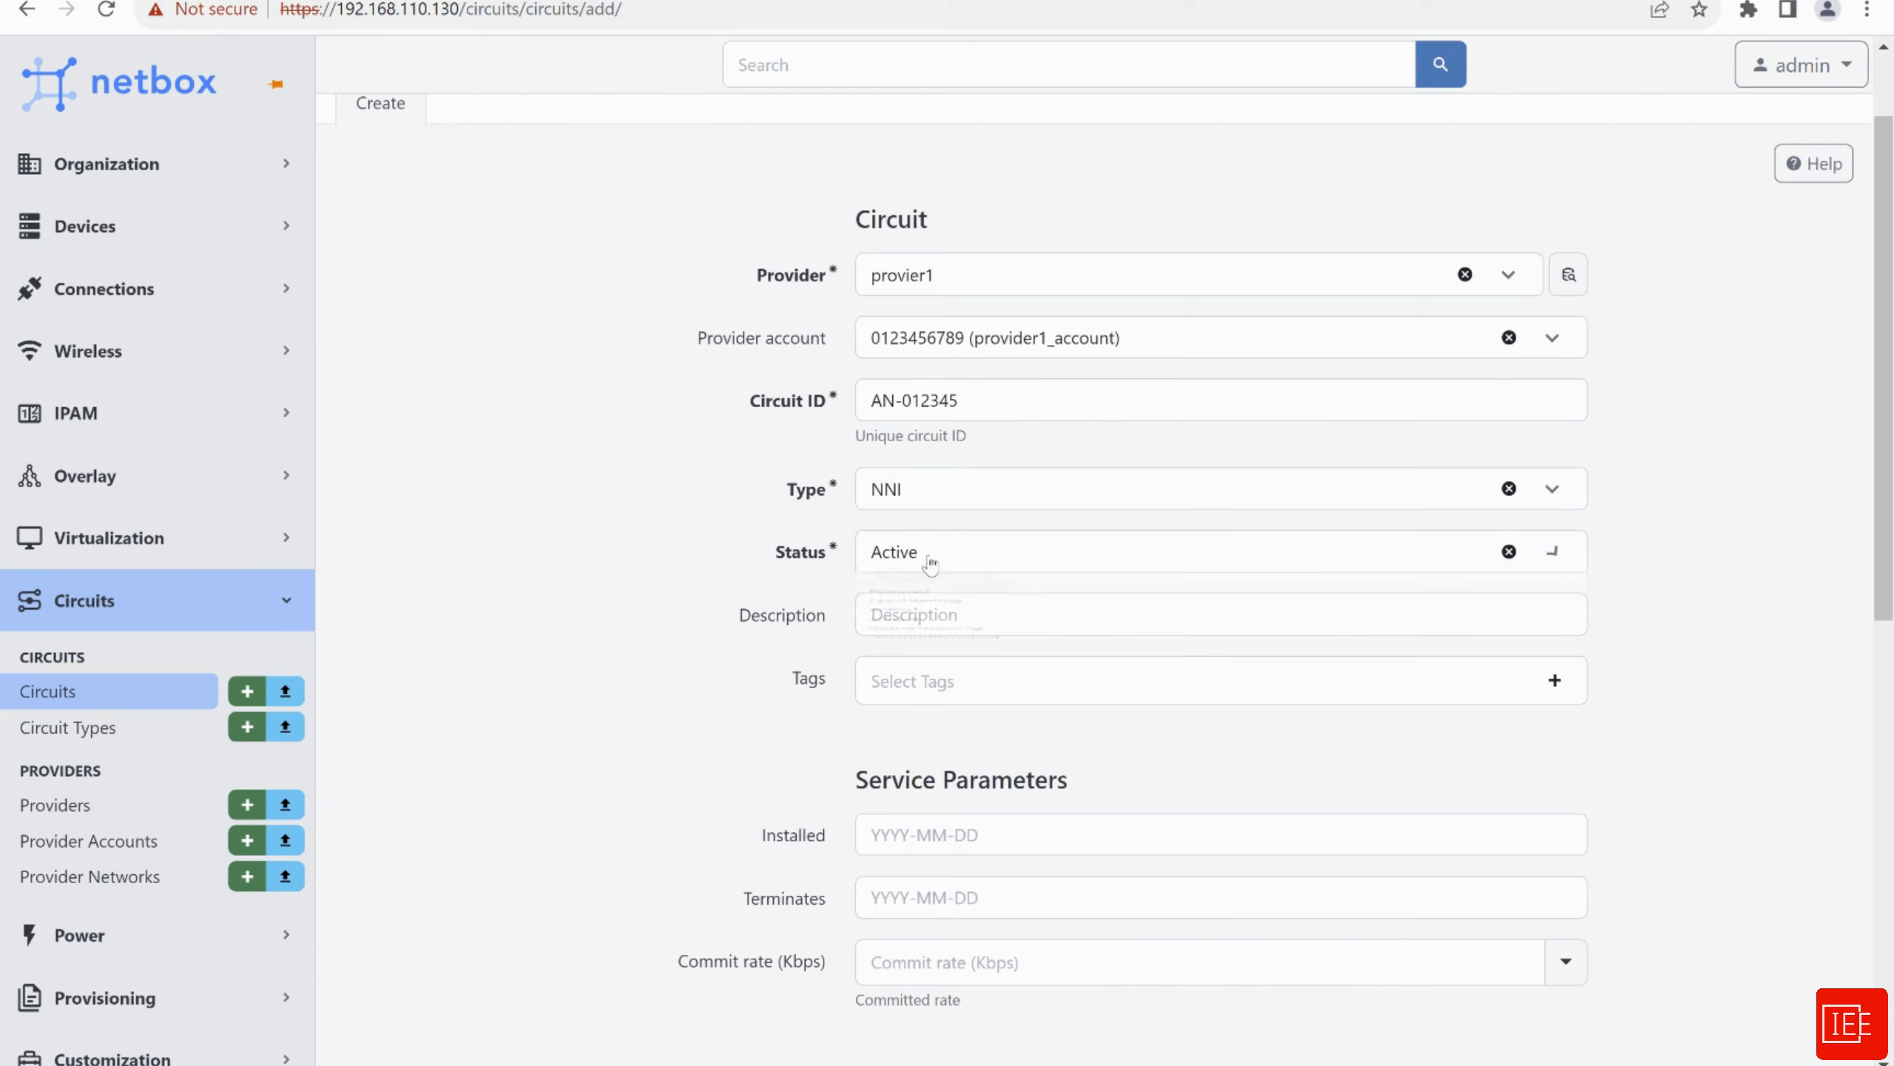
left_click(925, 552)
left_click(632, 575)
Save circuit AN-012345 and review its NNI type in the Circuits list
scroll(630, 571, "down", 3)
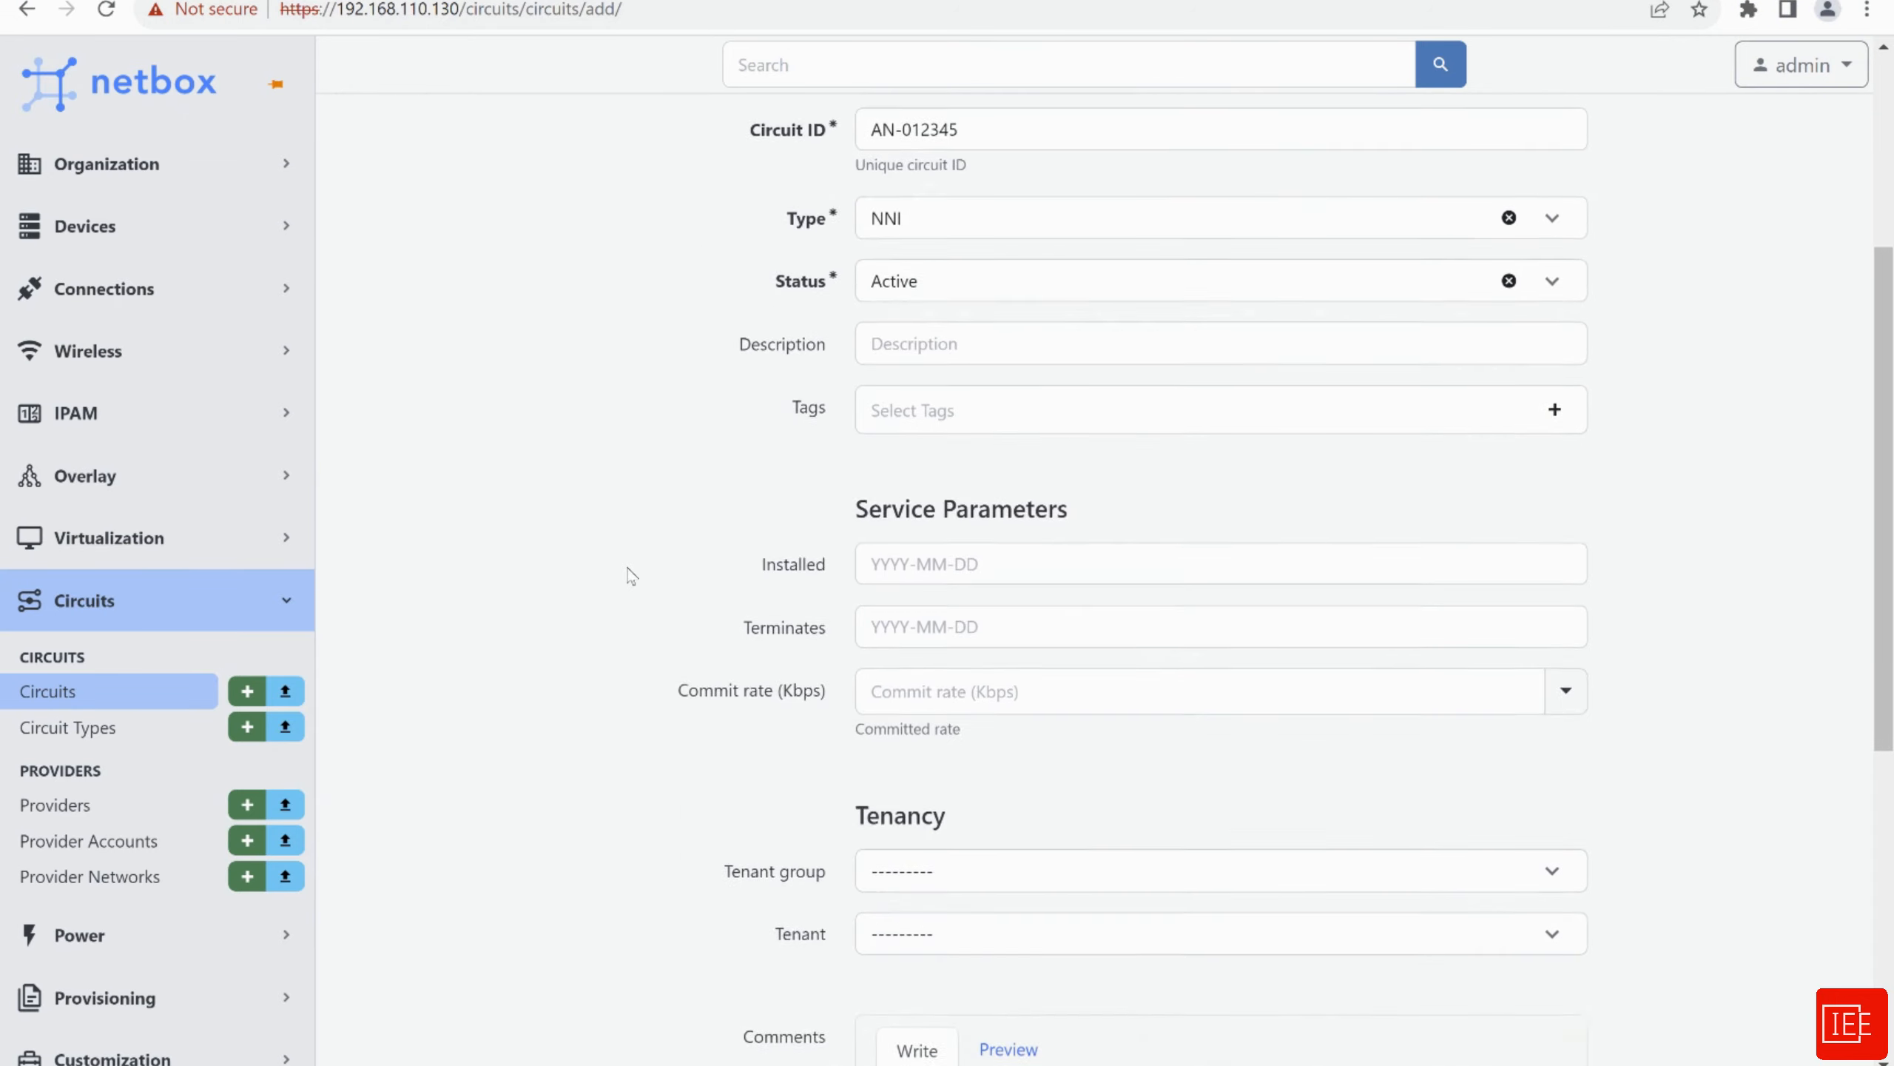
scroll(631, 571, "up", 1)
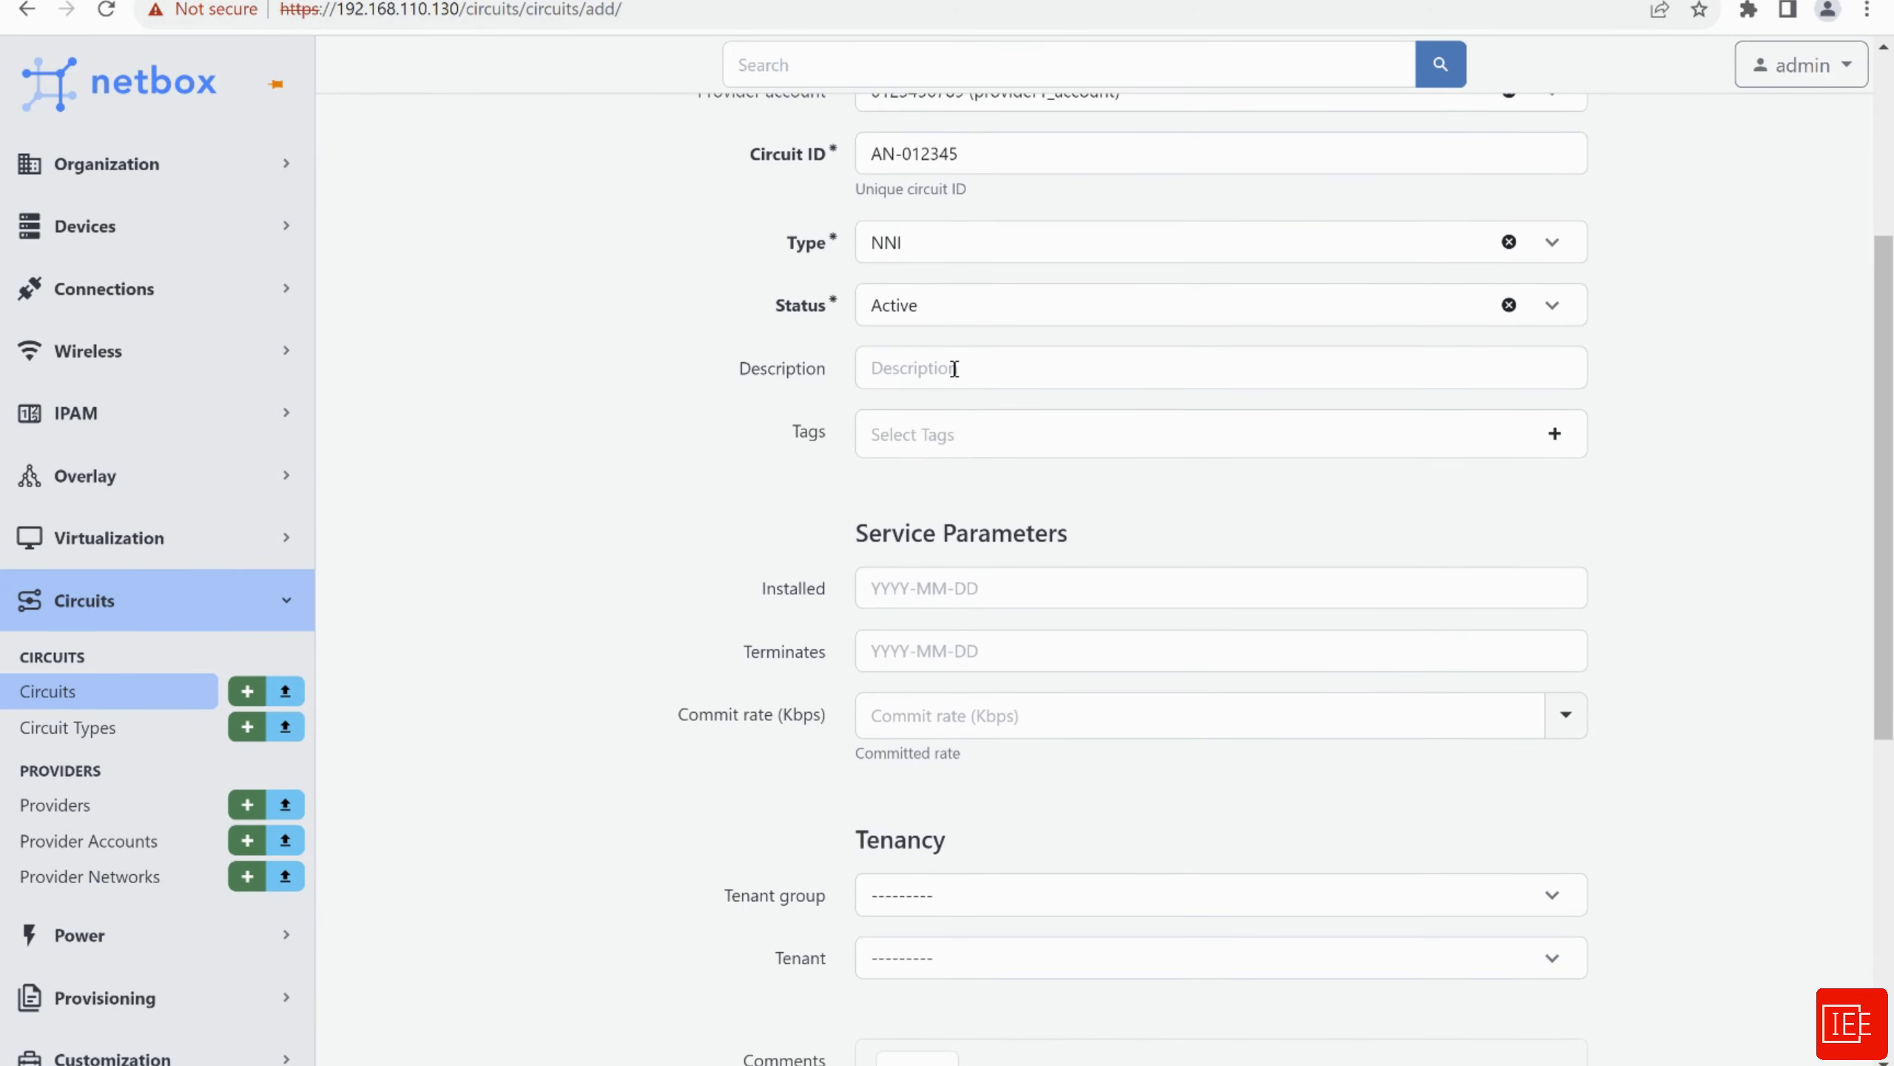
scroll(740, 458, "down", 1)
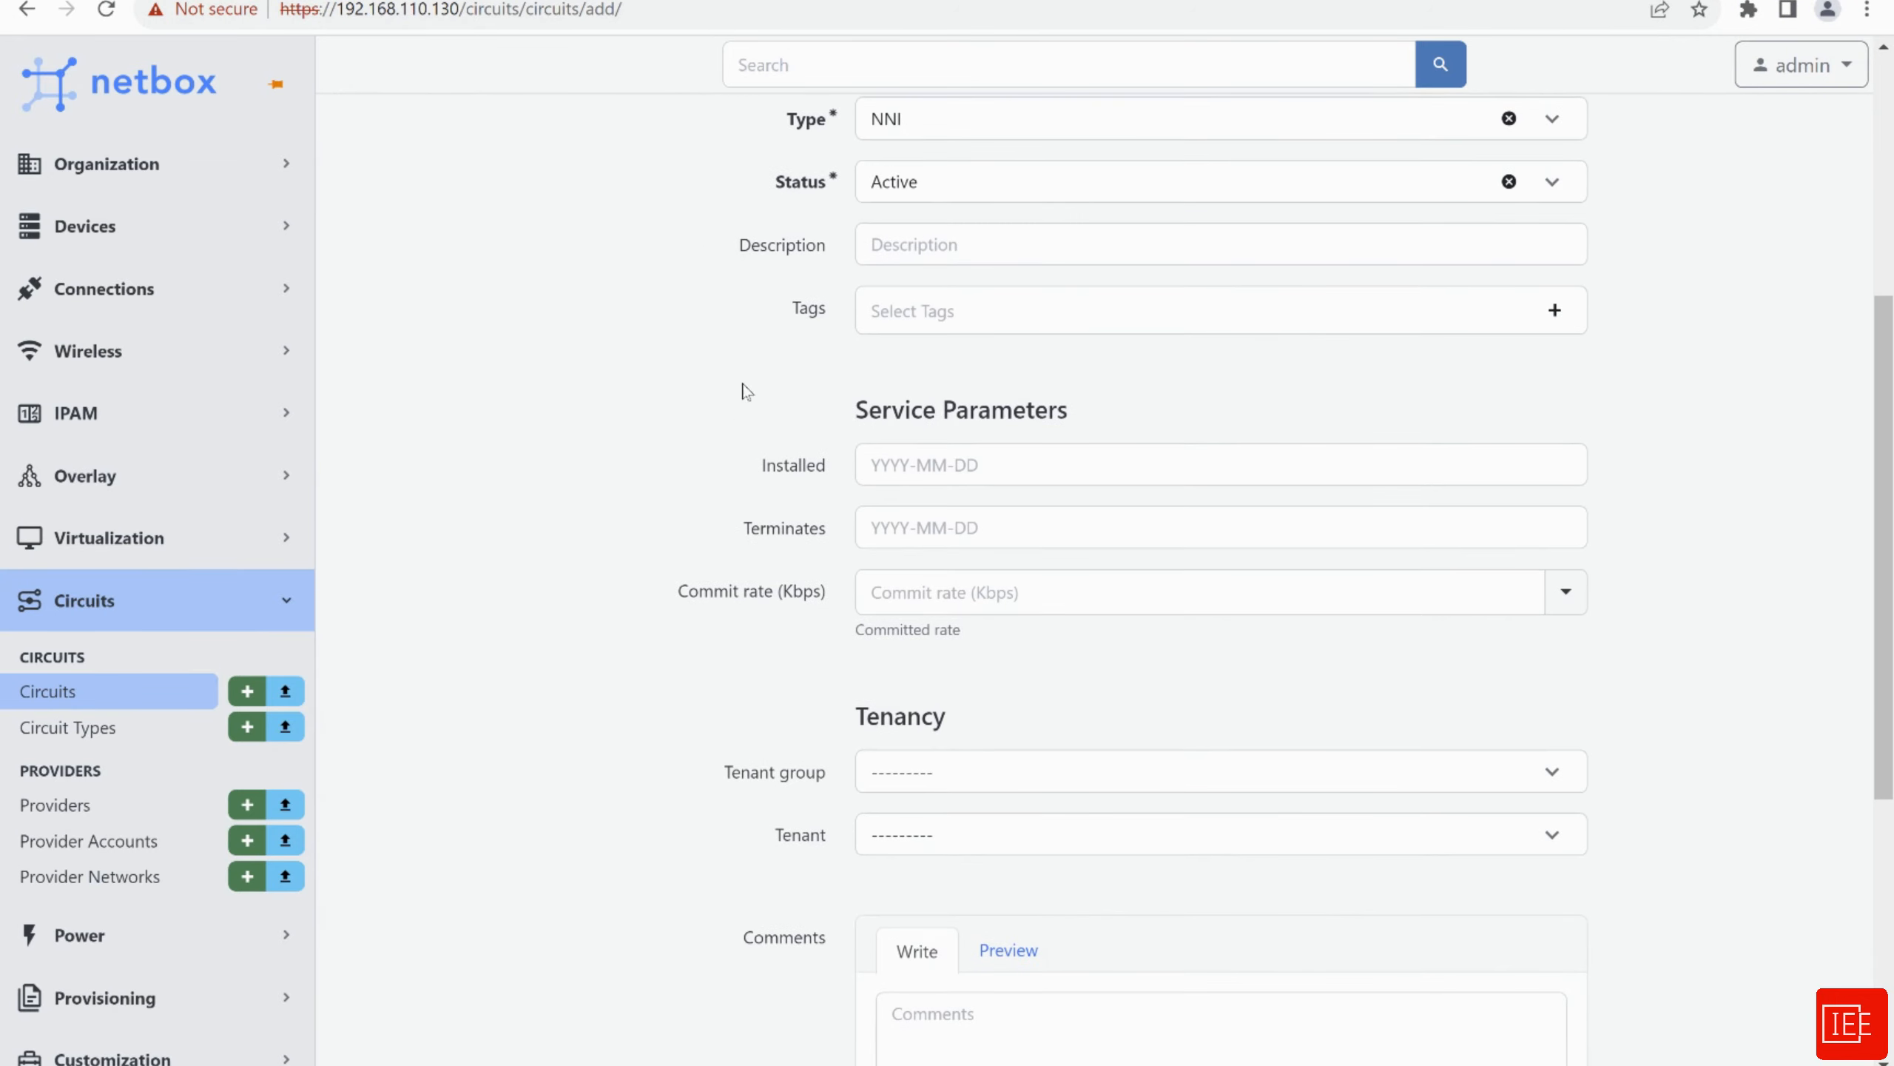
scroll(770, 328, "down", 2)
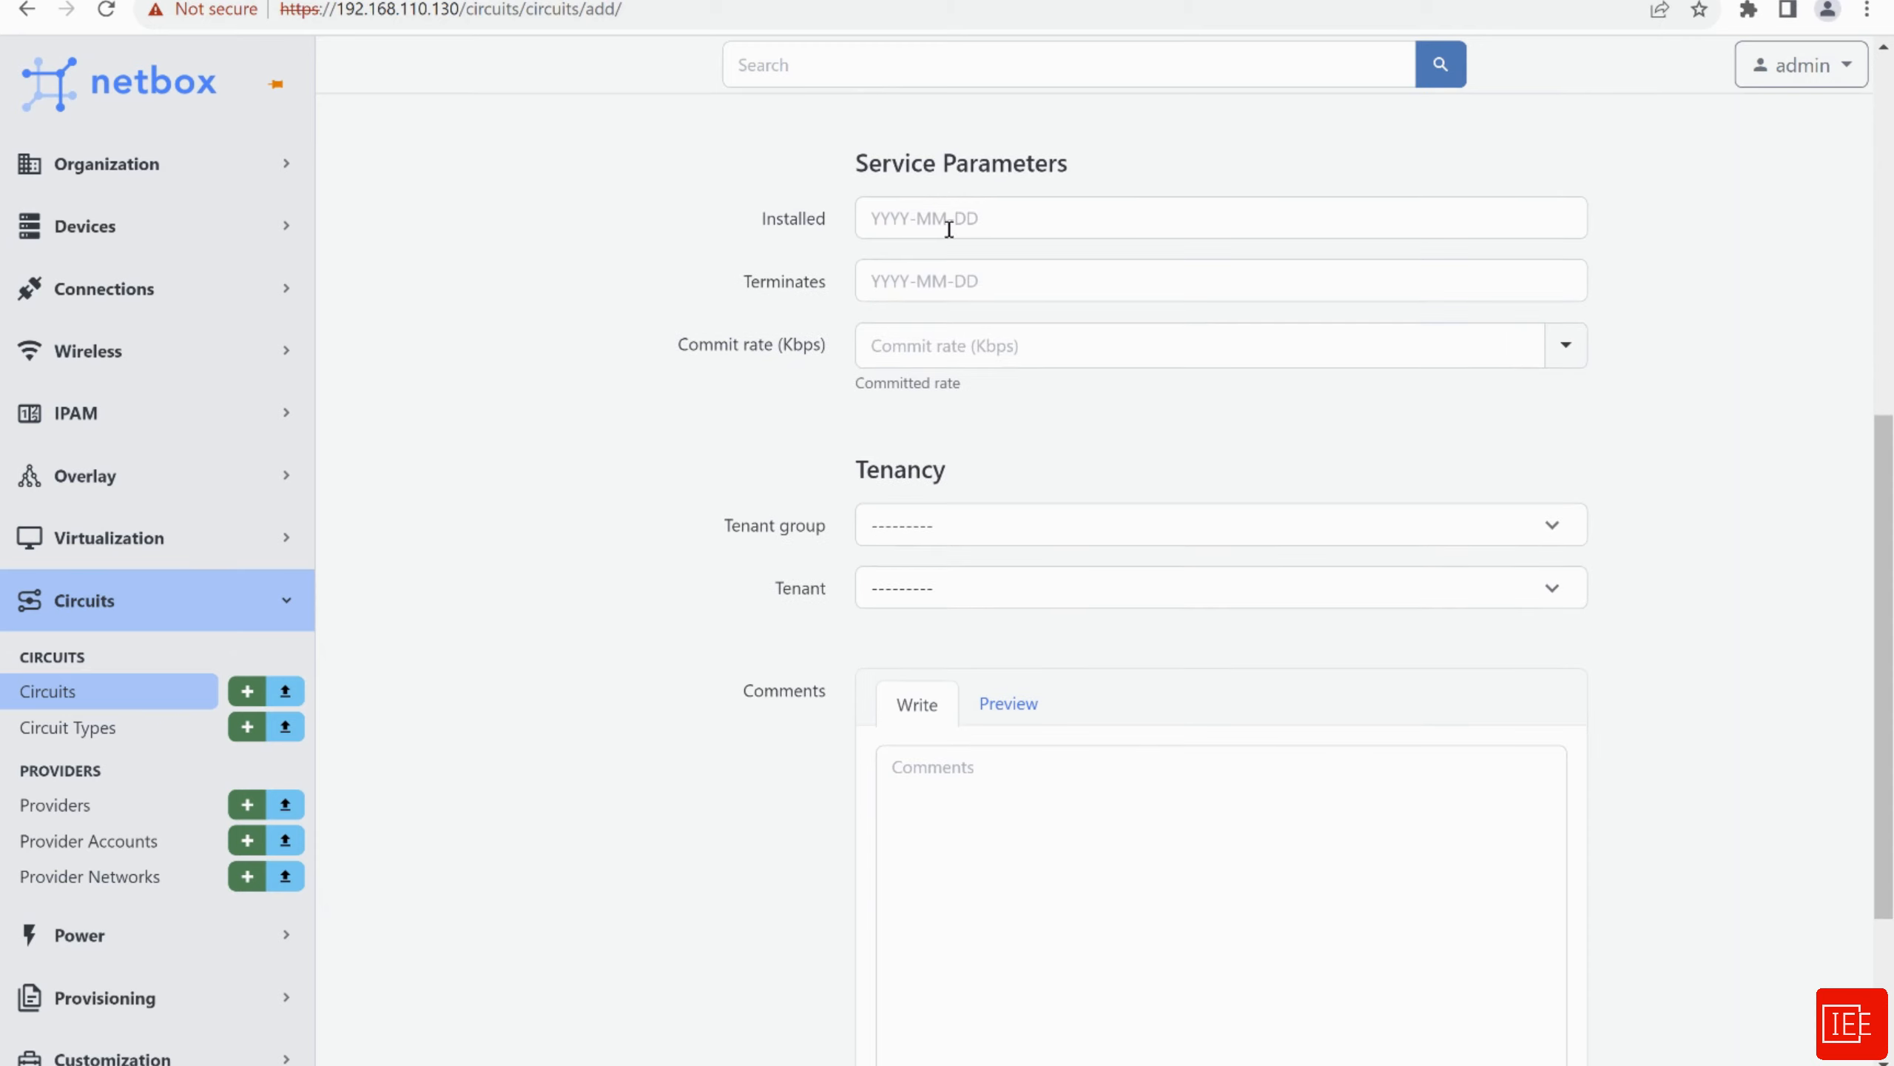
scroll(689, 548, "down", 1)
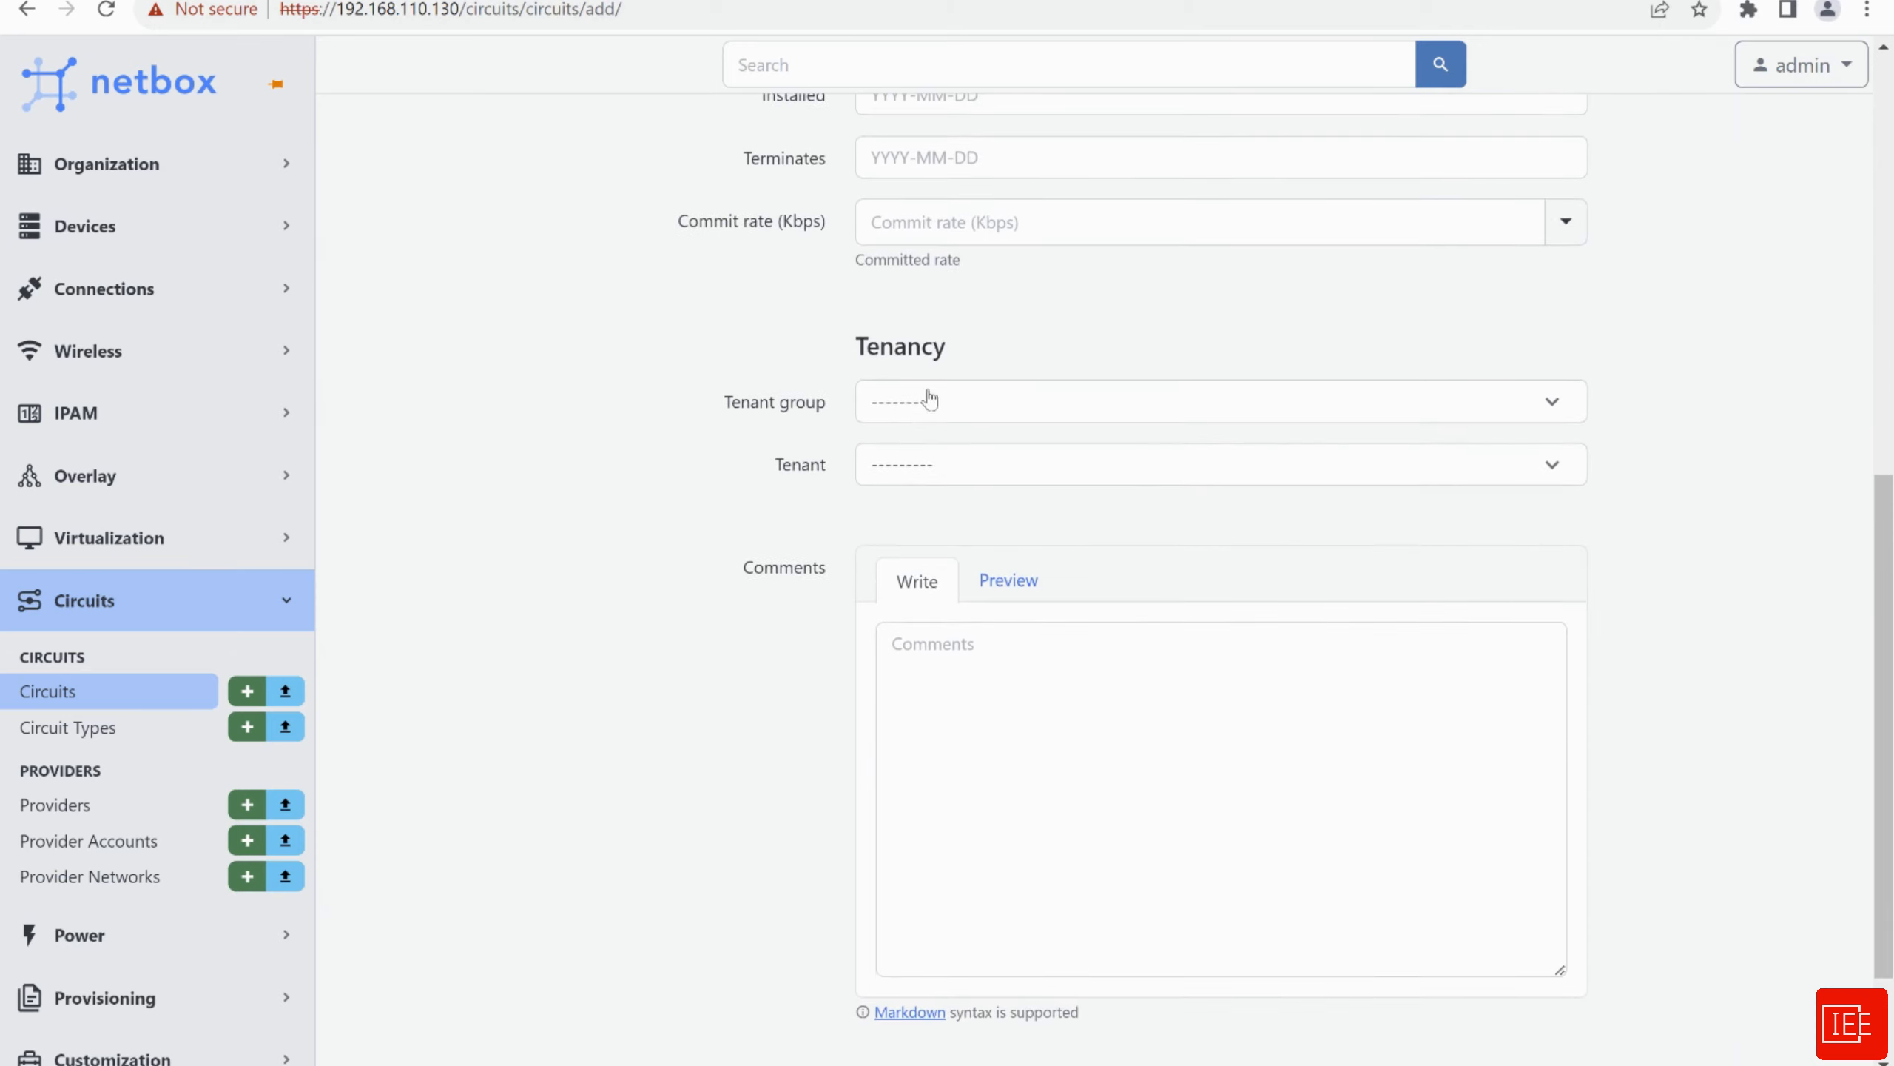
scroll(669, 399, "down", 2)
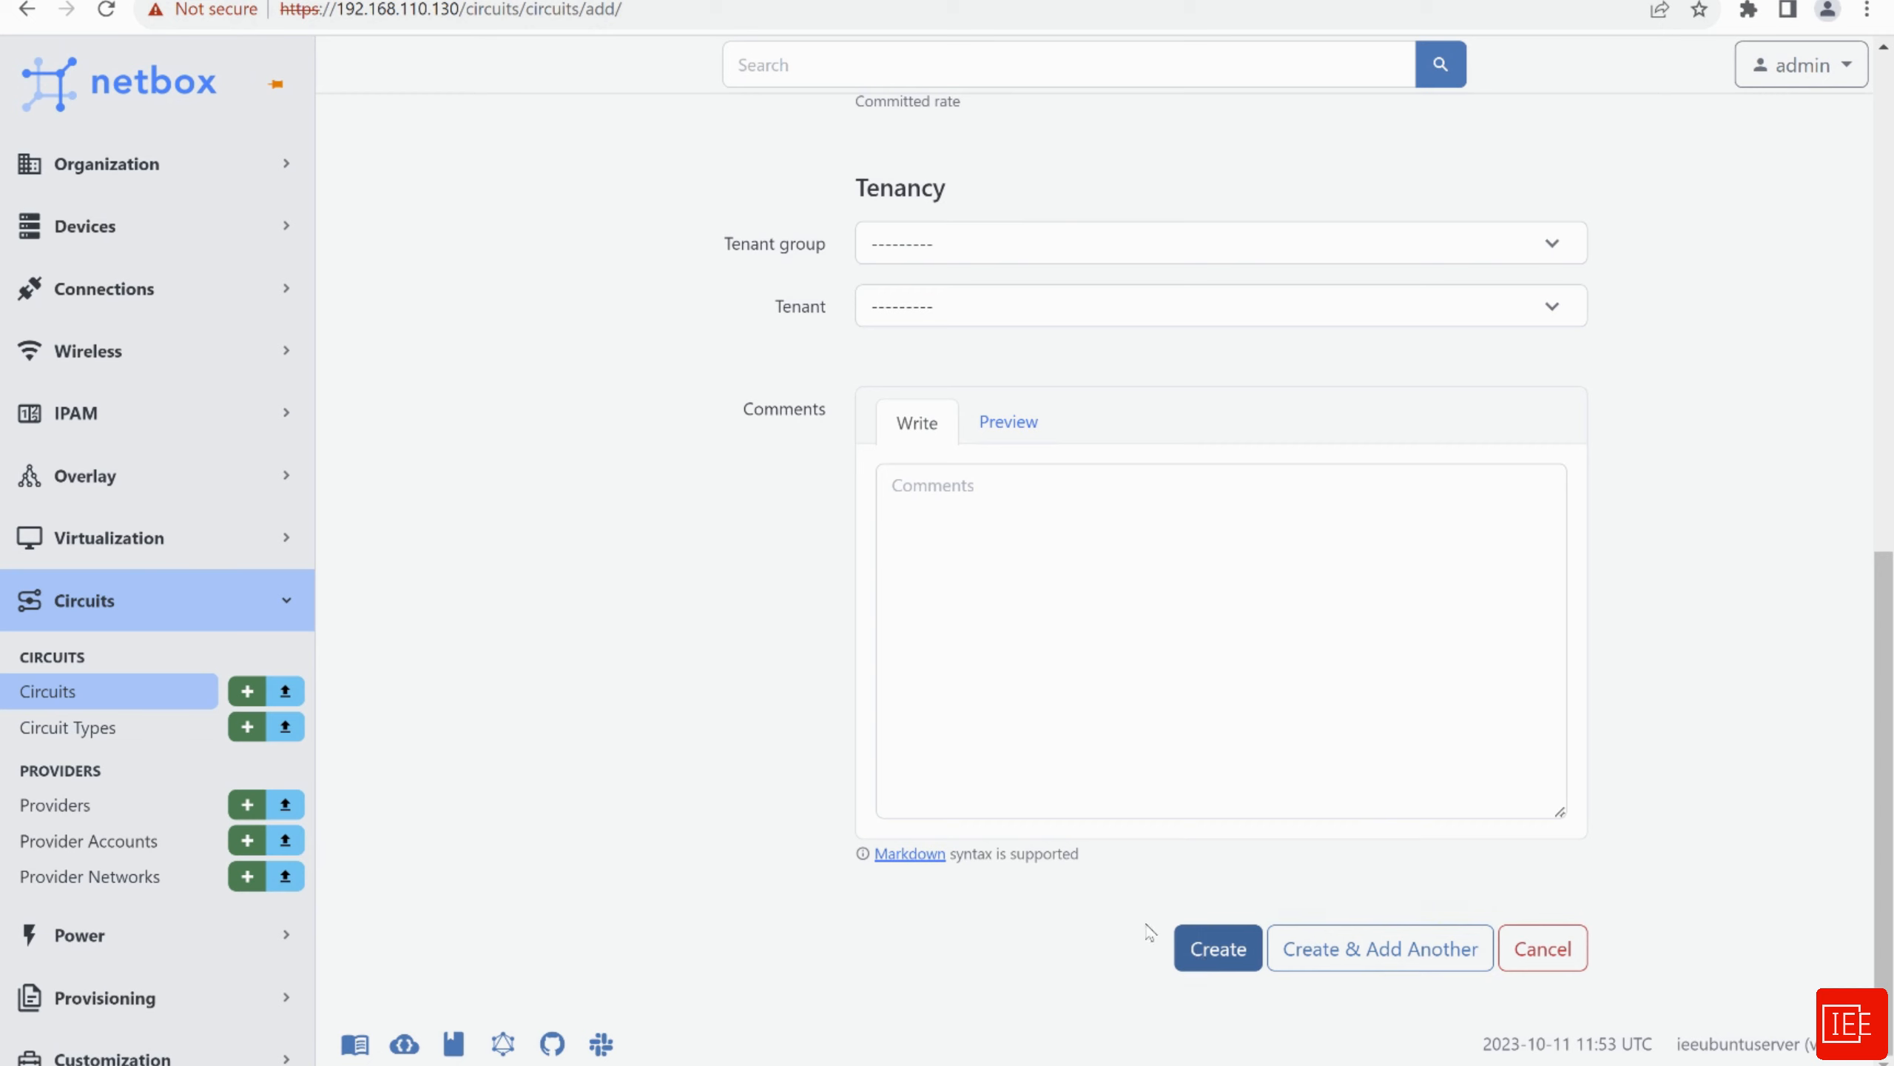
left_click(1220, 960)
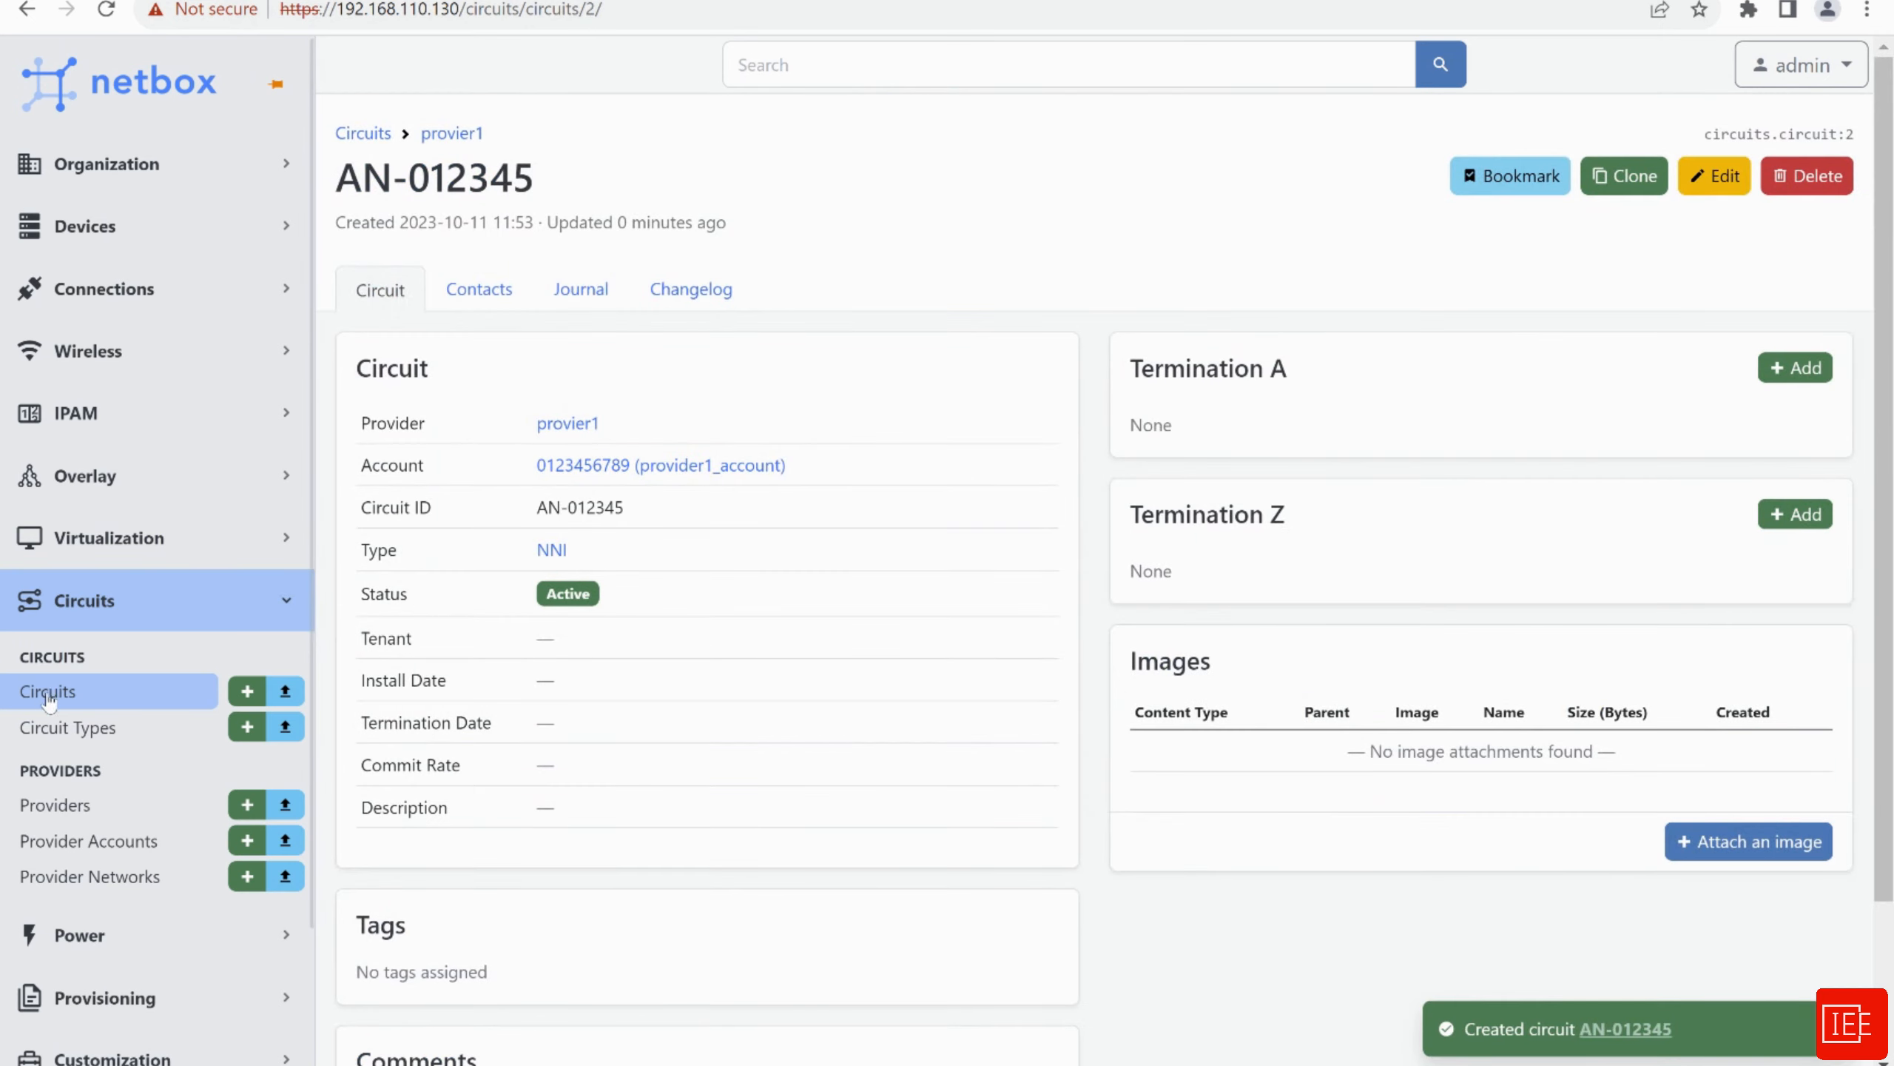
left_click(87, 700)
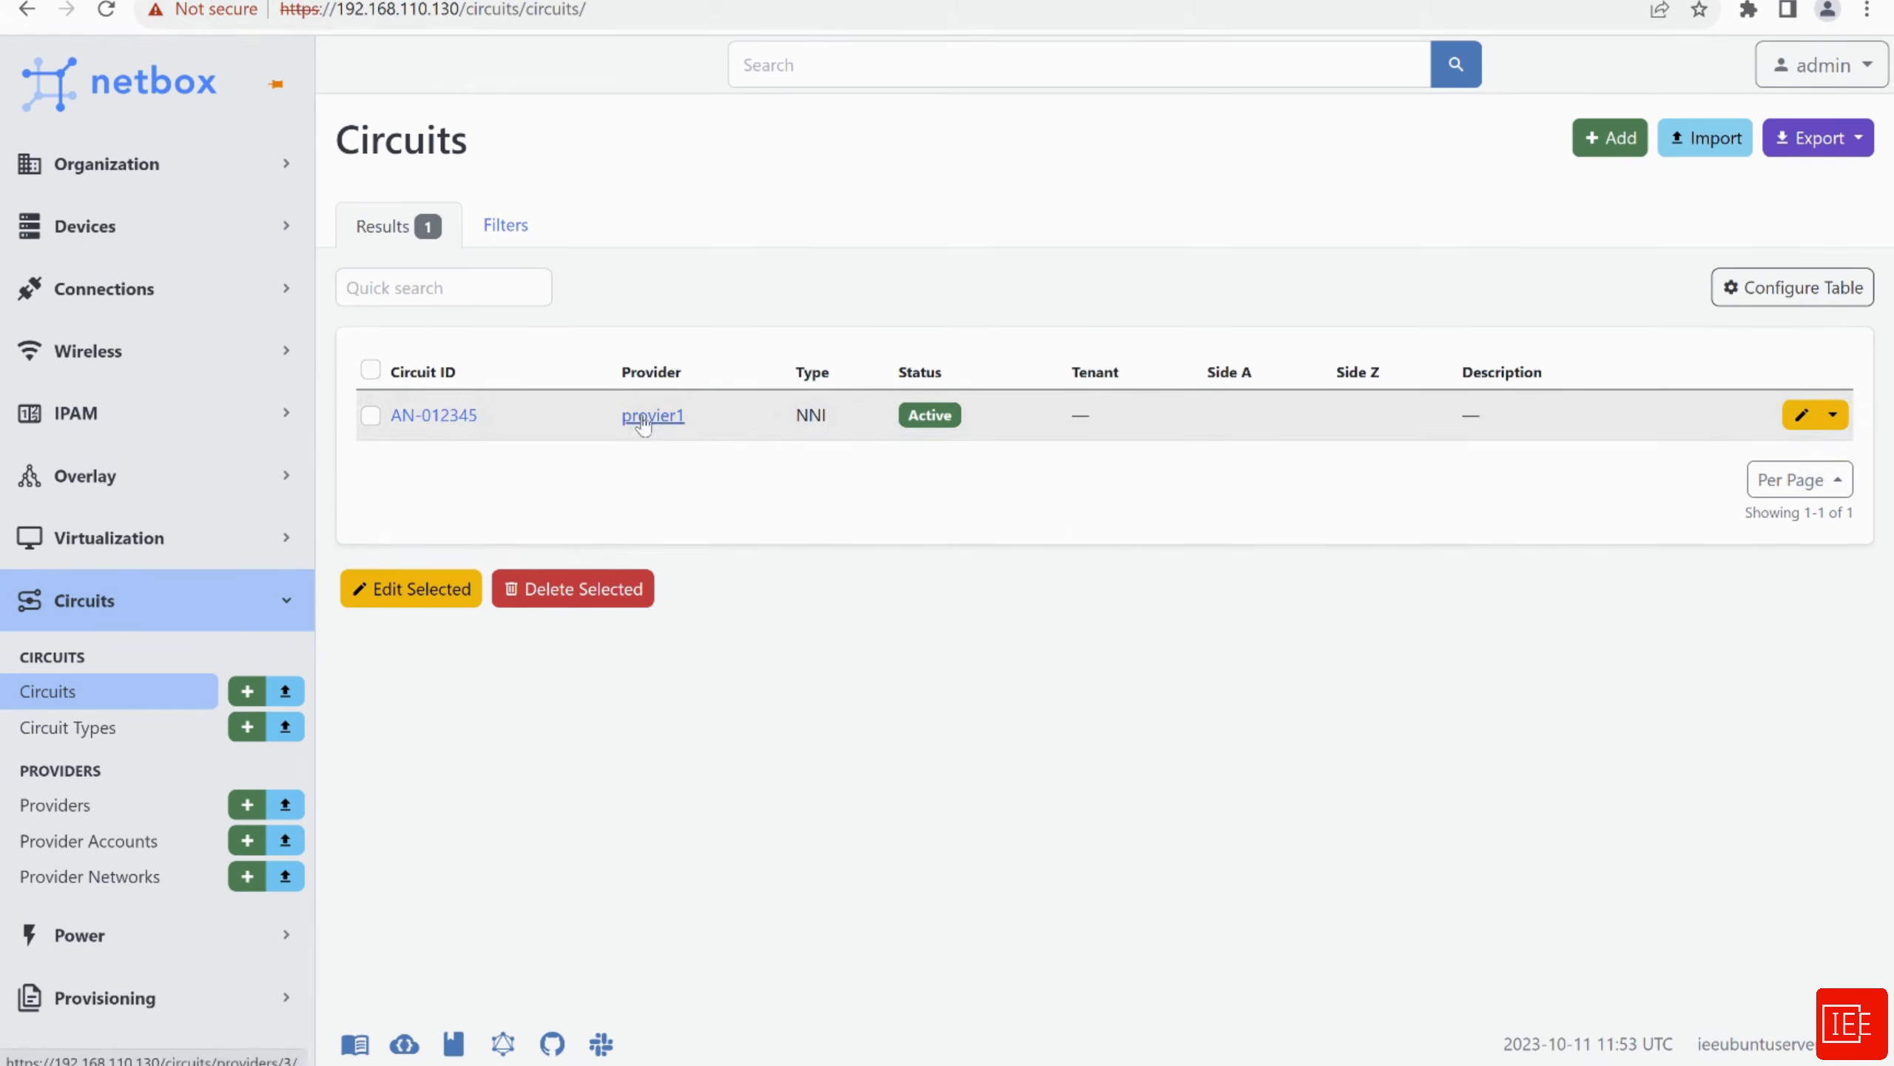
double_click(803, 416)
left_click(834, 458)
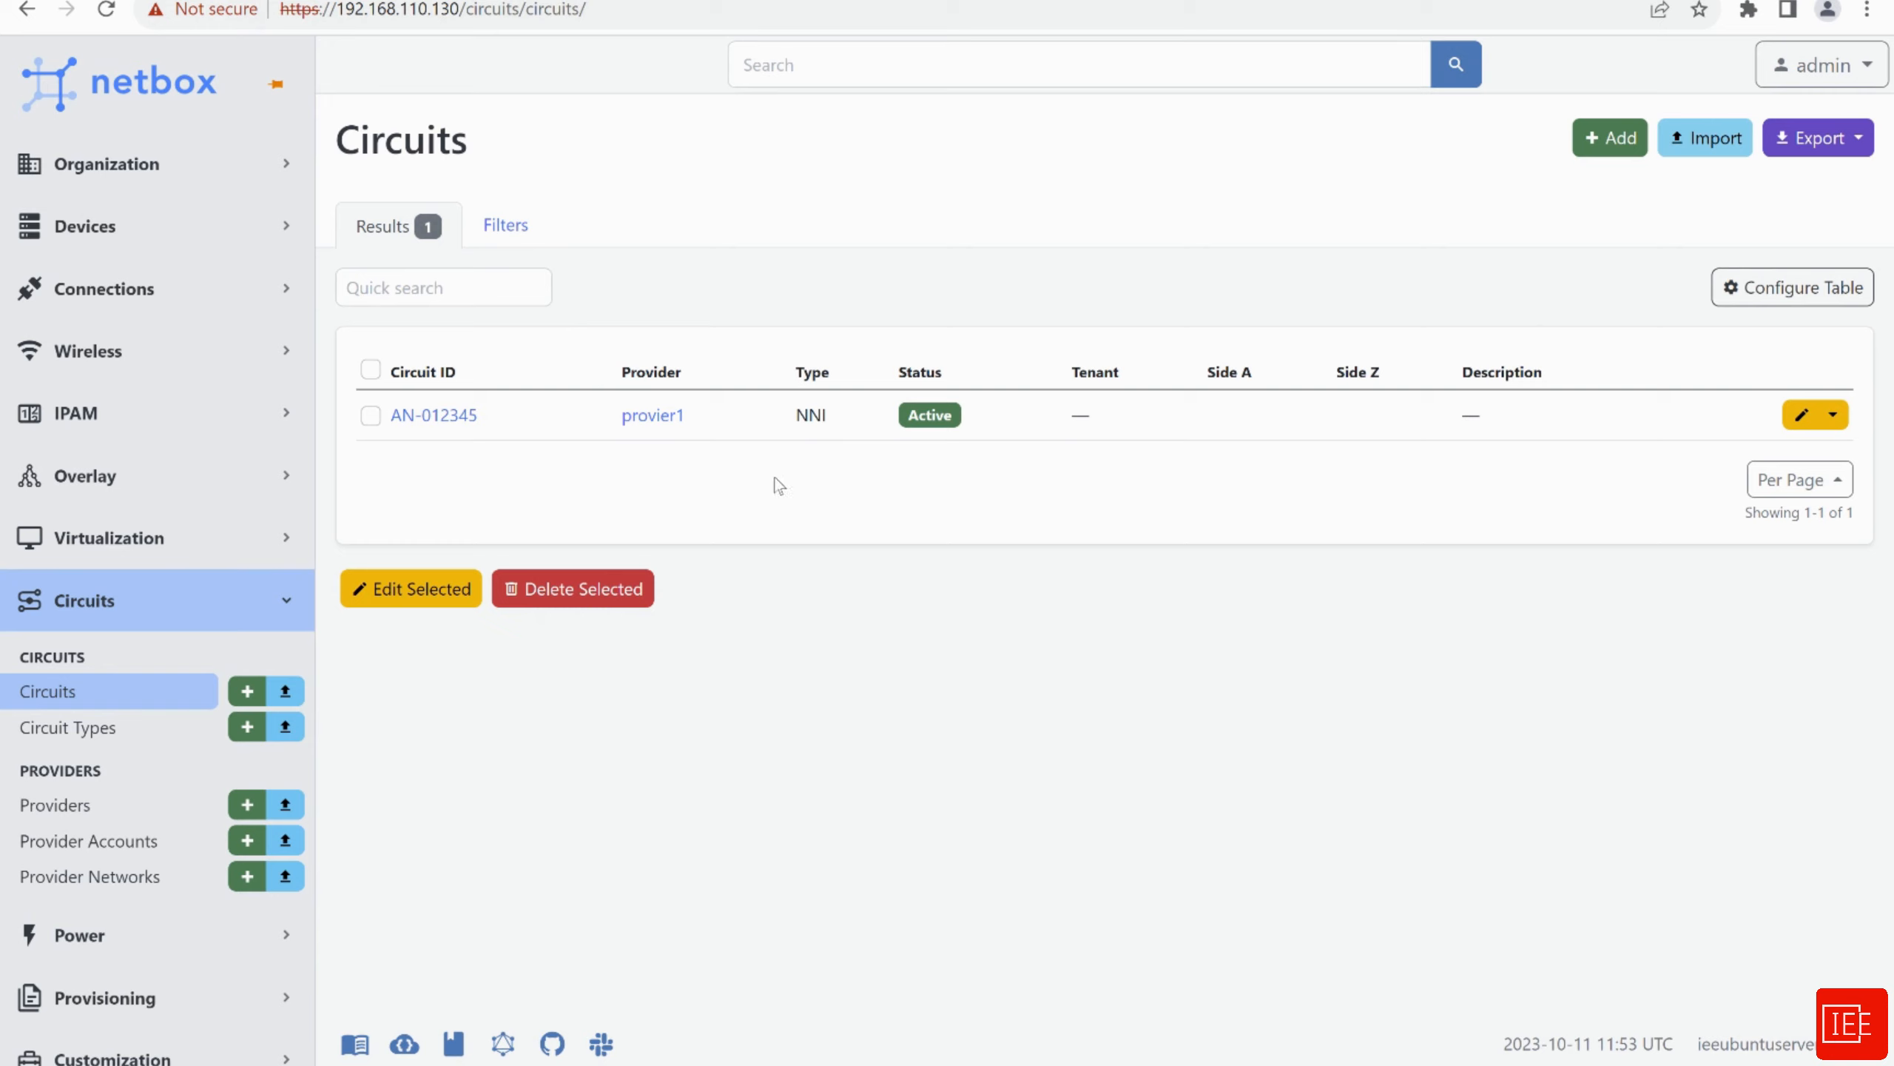
Collapse Circuits and open the RIRs list under IPAM
left_click(71, 602)
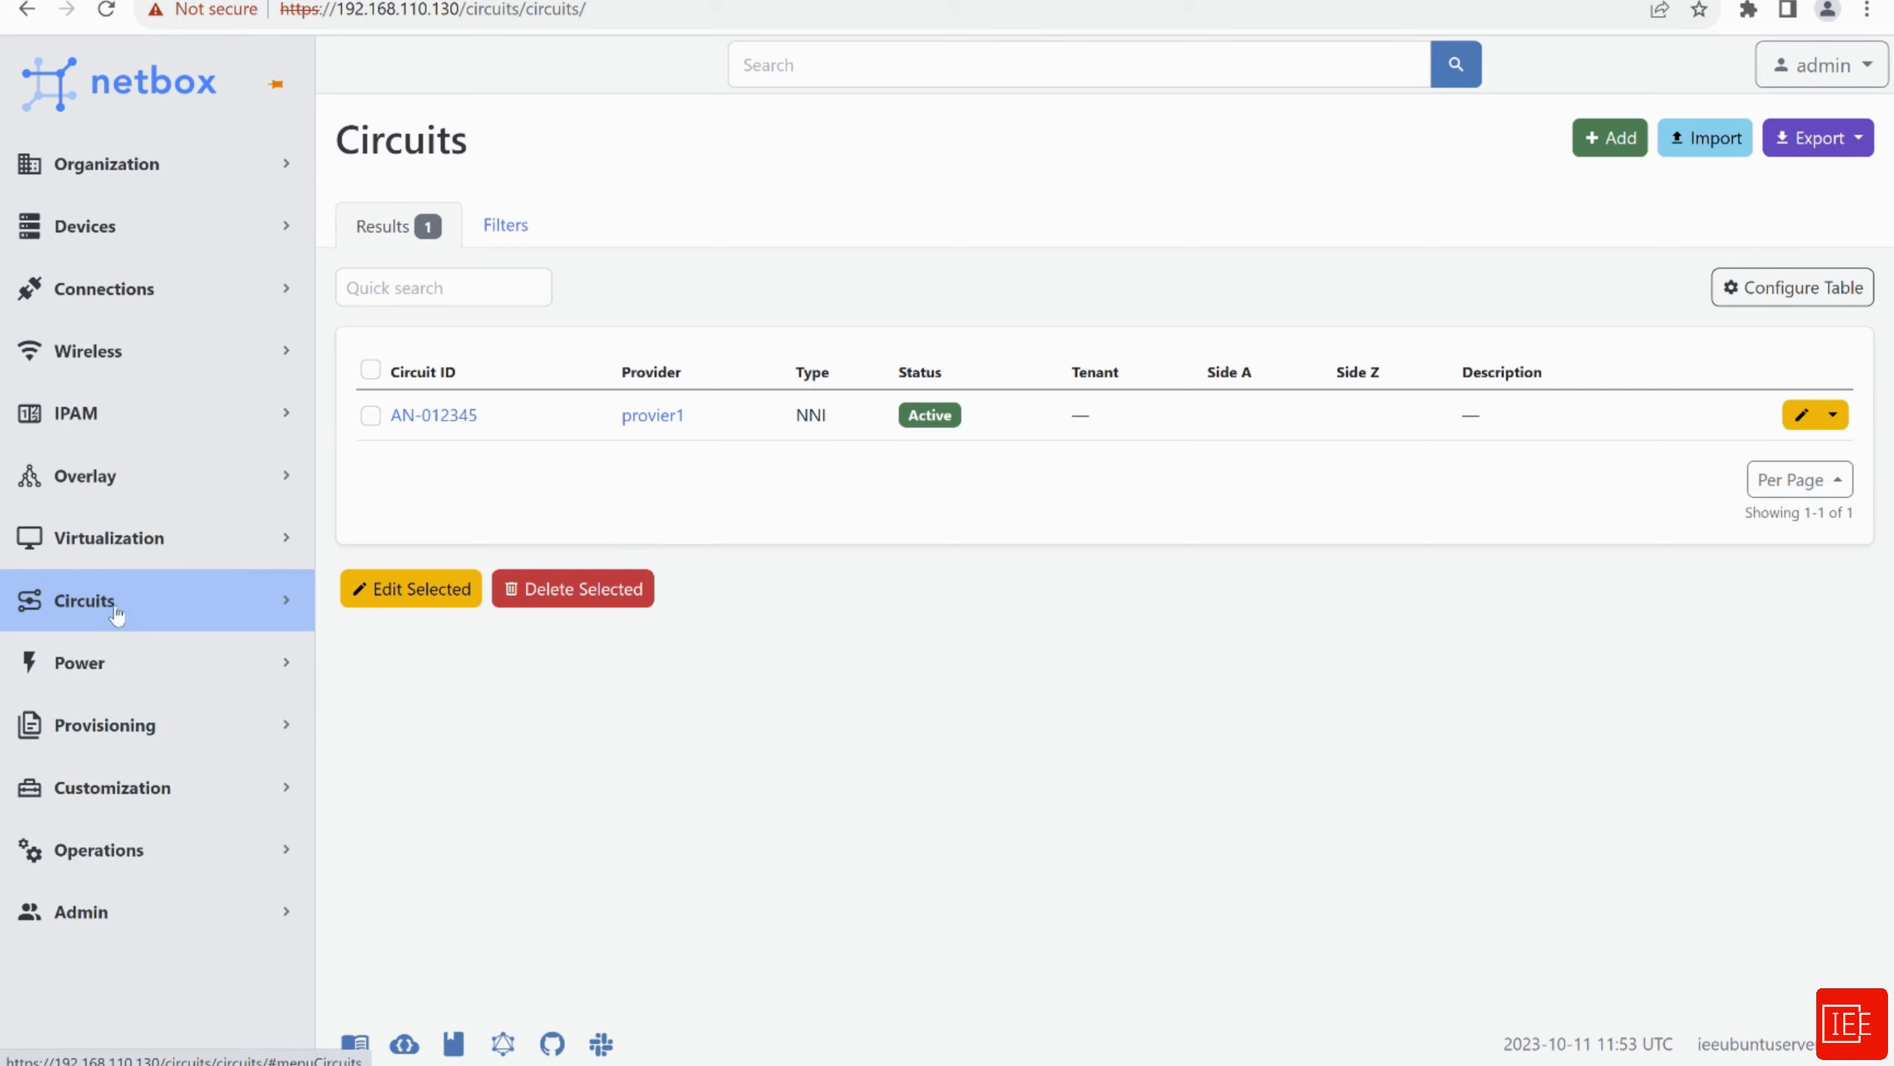
left_click(115, 430)
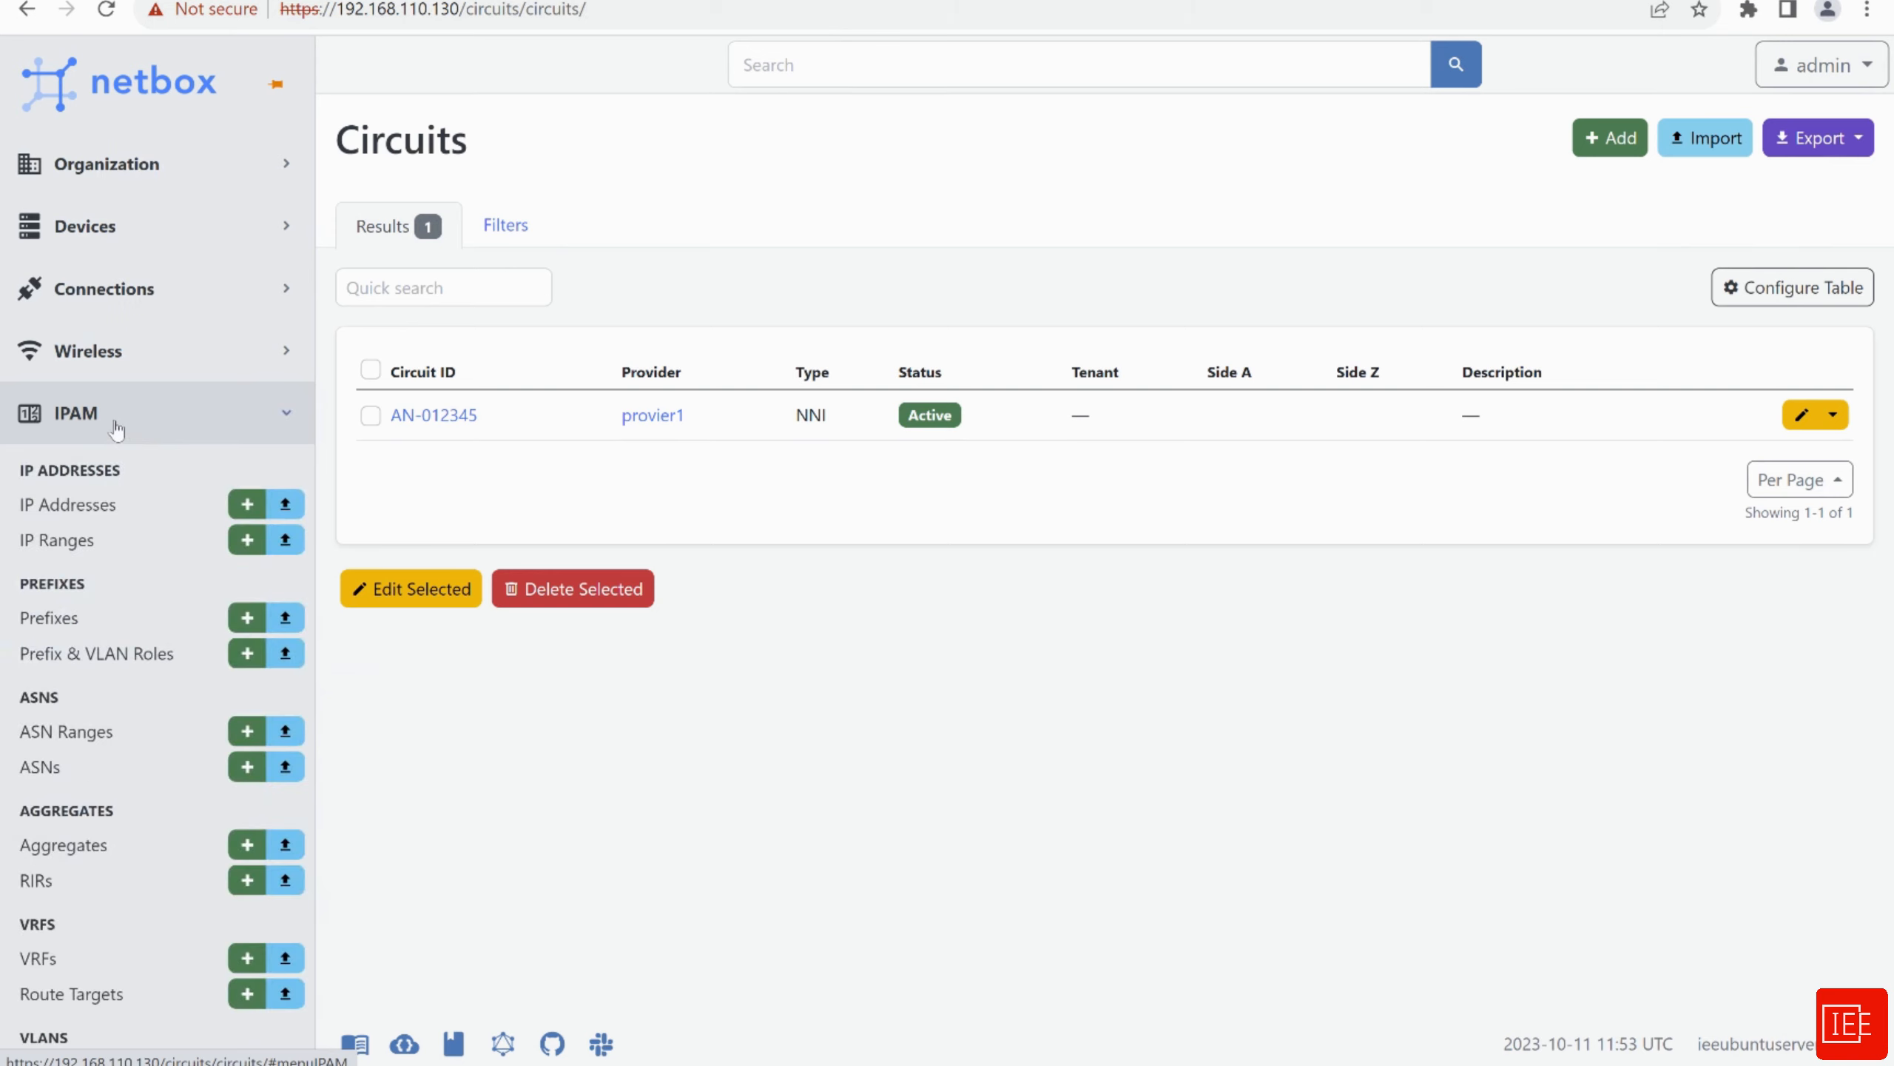
scroll(115, 429, "down", 1)
scroll(115, 429, "down", 3)
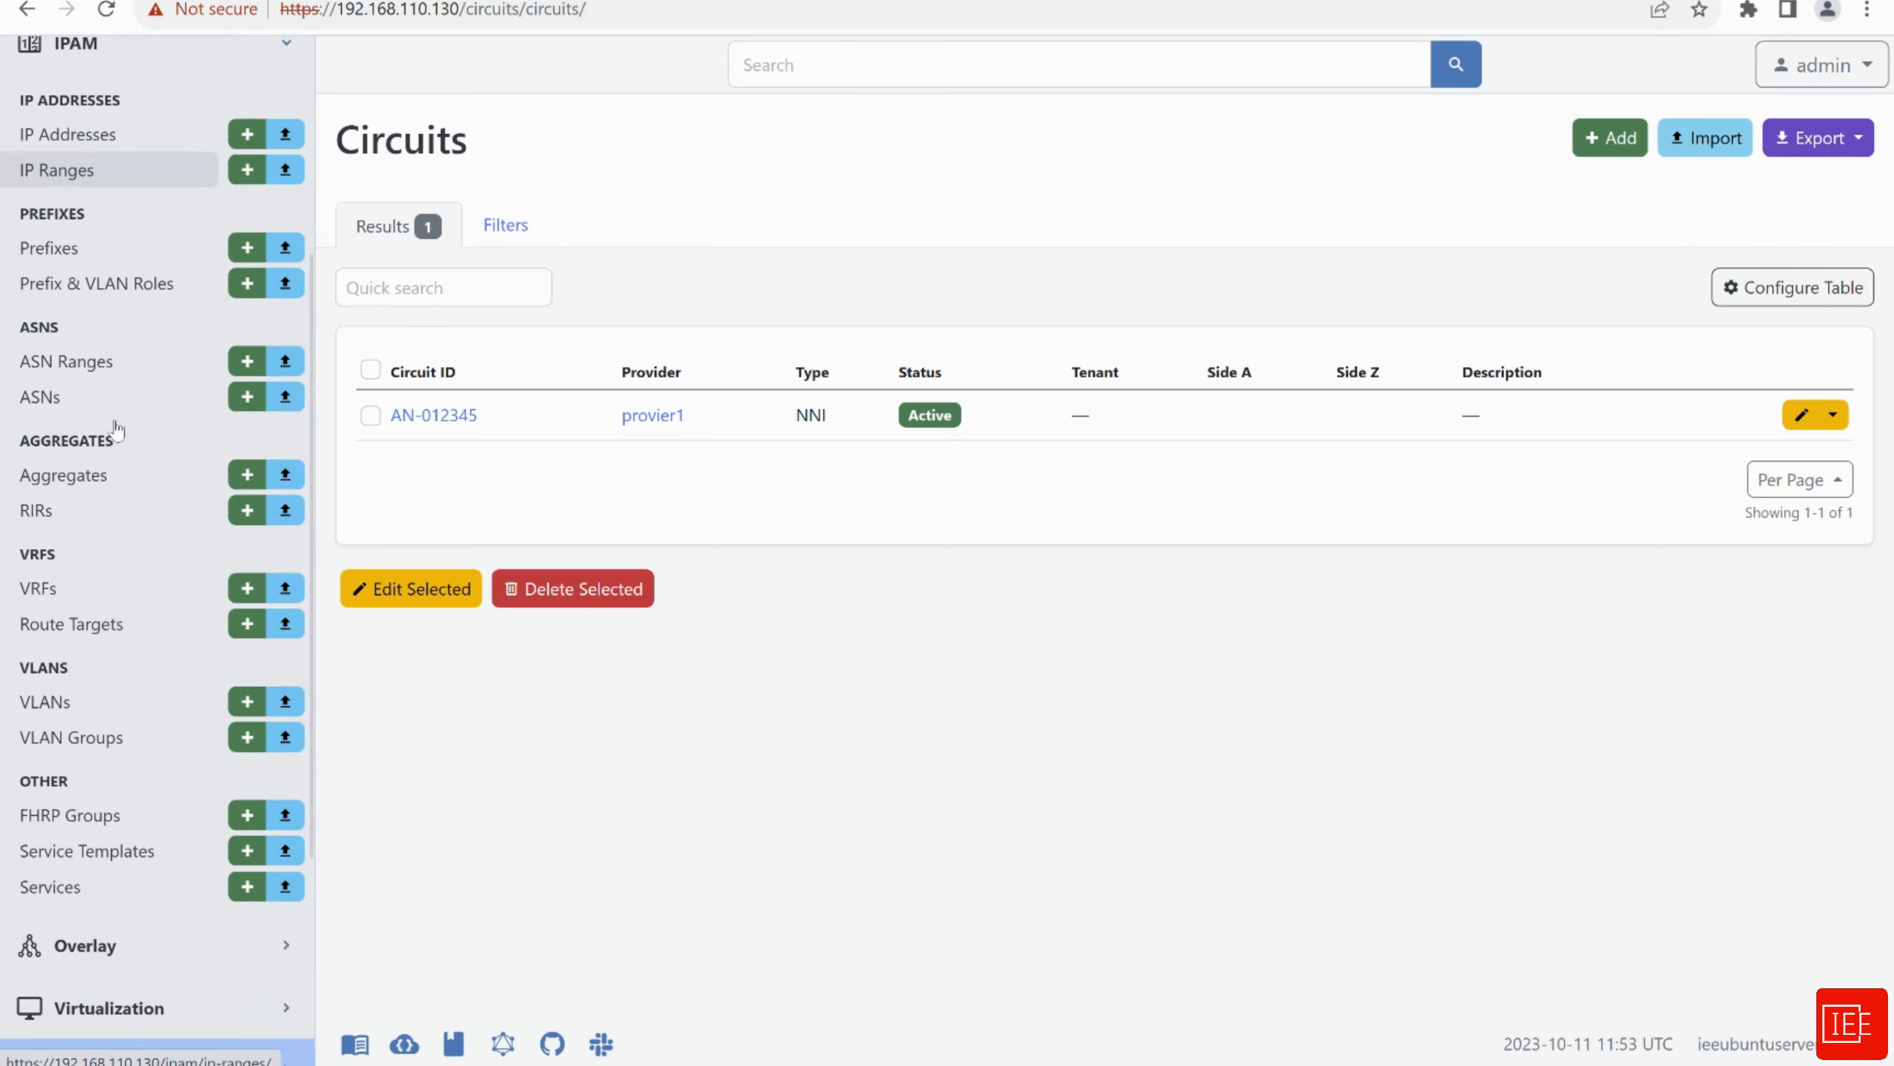
scroll(117, 429, "down", 1)
scroll(115, 430, "up", 2)
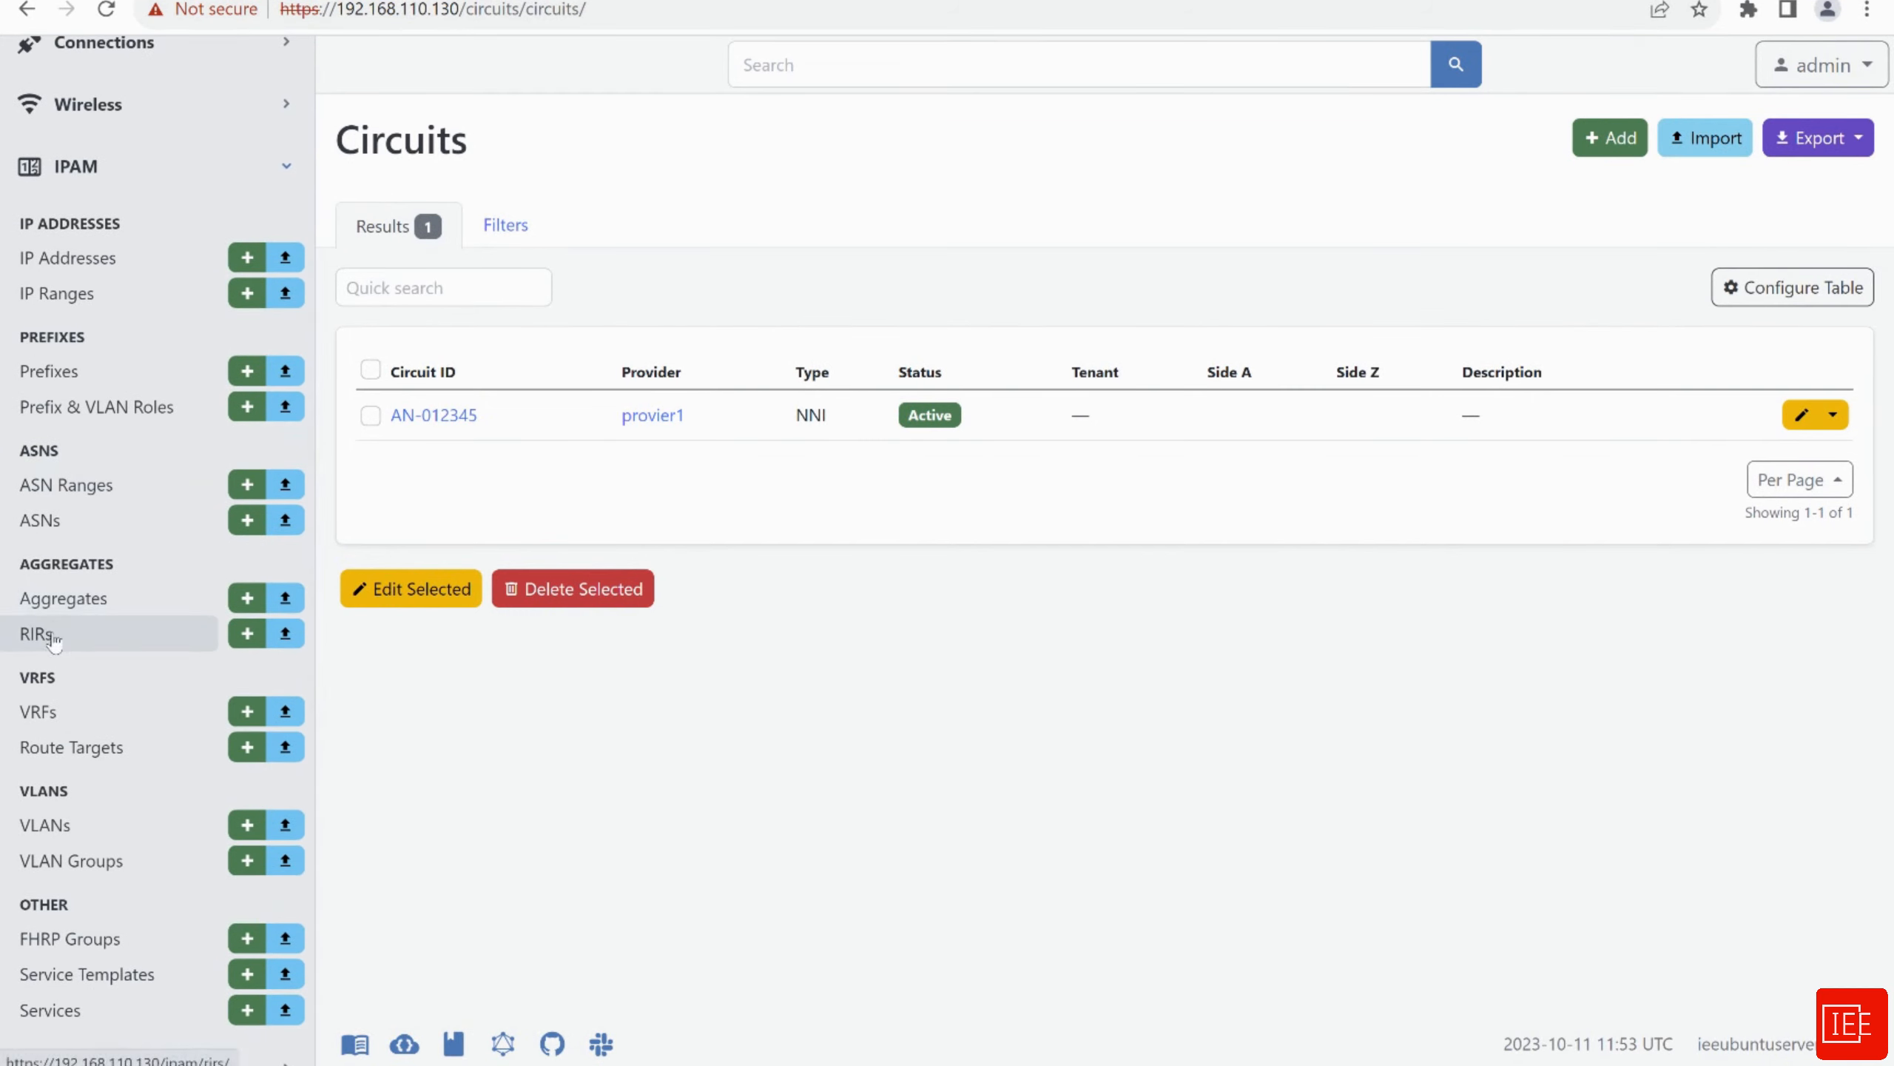
left_click(78, 640)
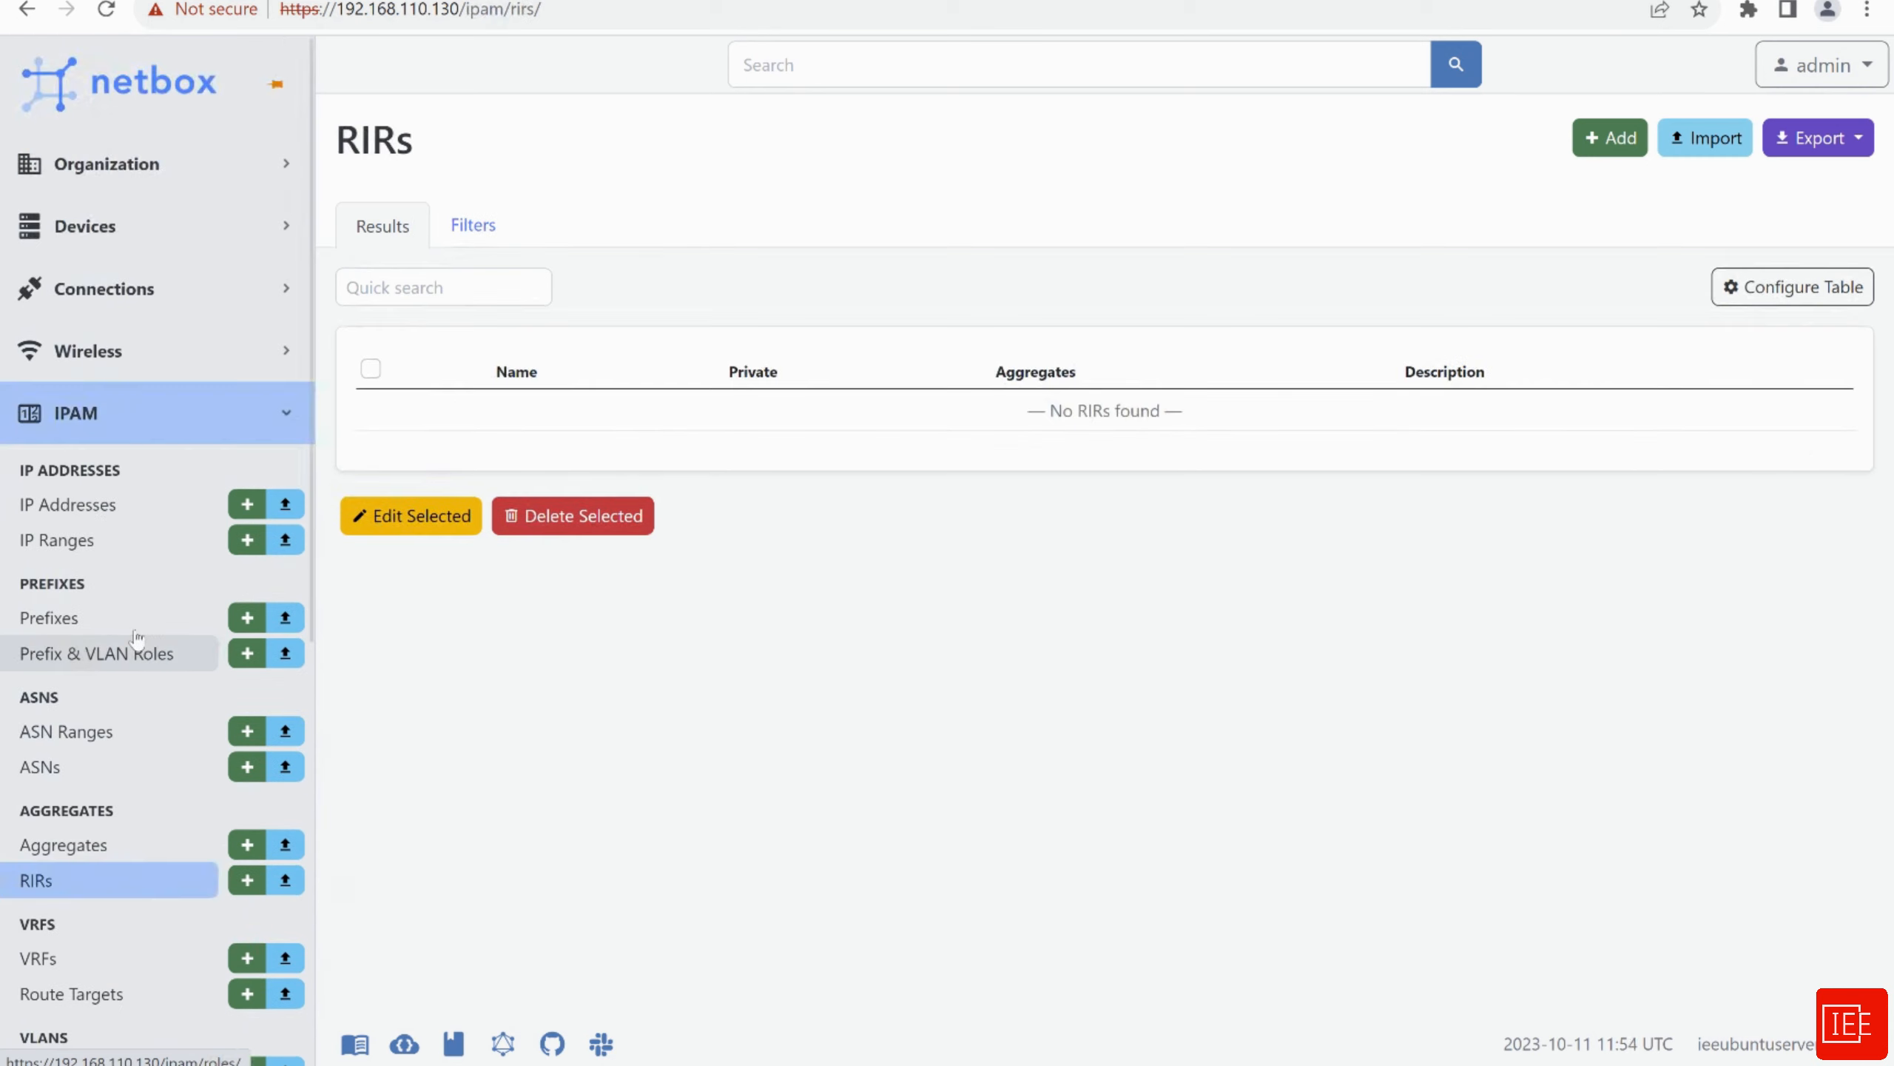
Create private RIR RFC 1918 with slug rfc-1918
left_click(1606, 141)
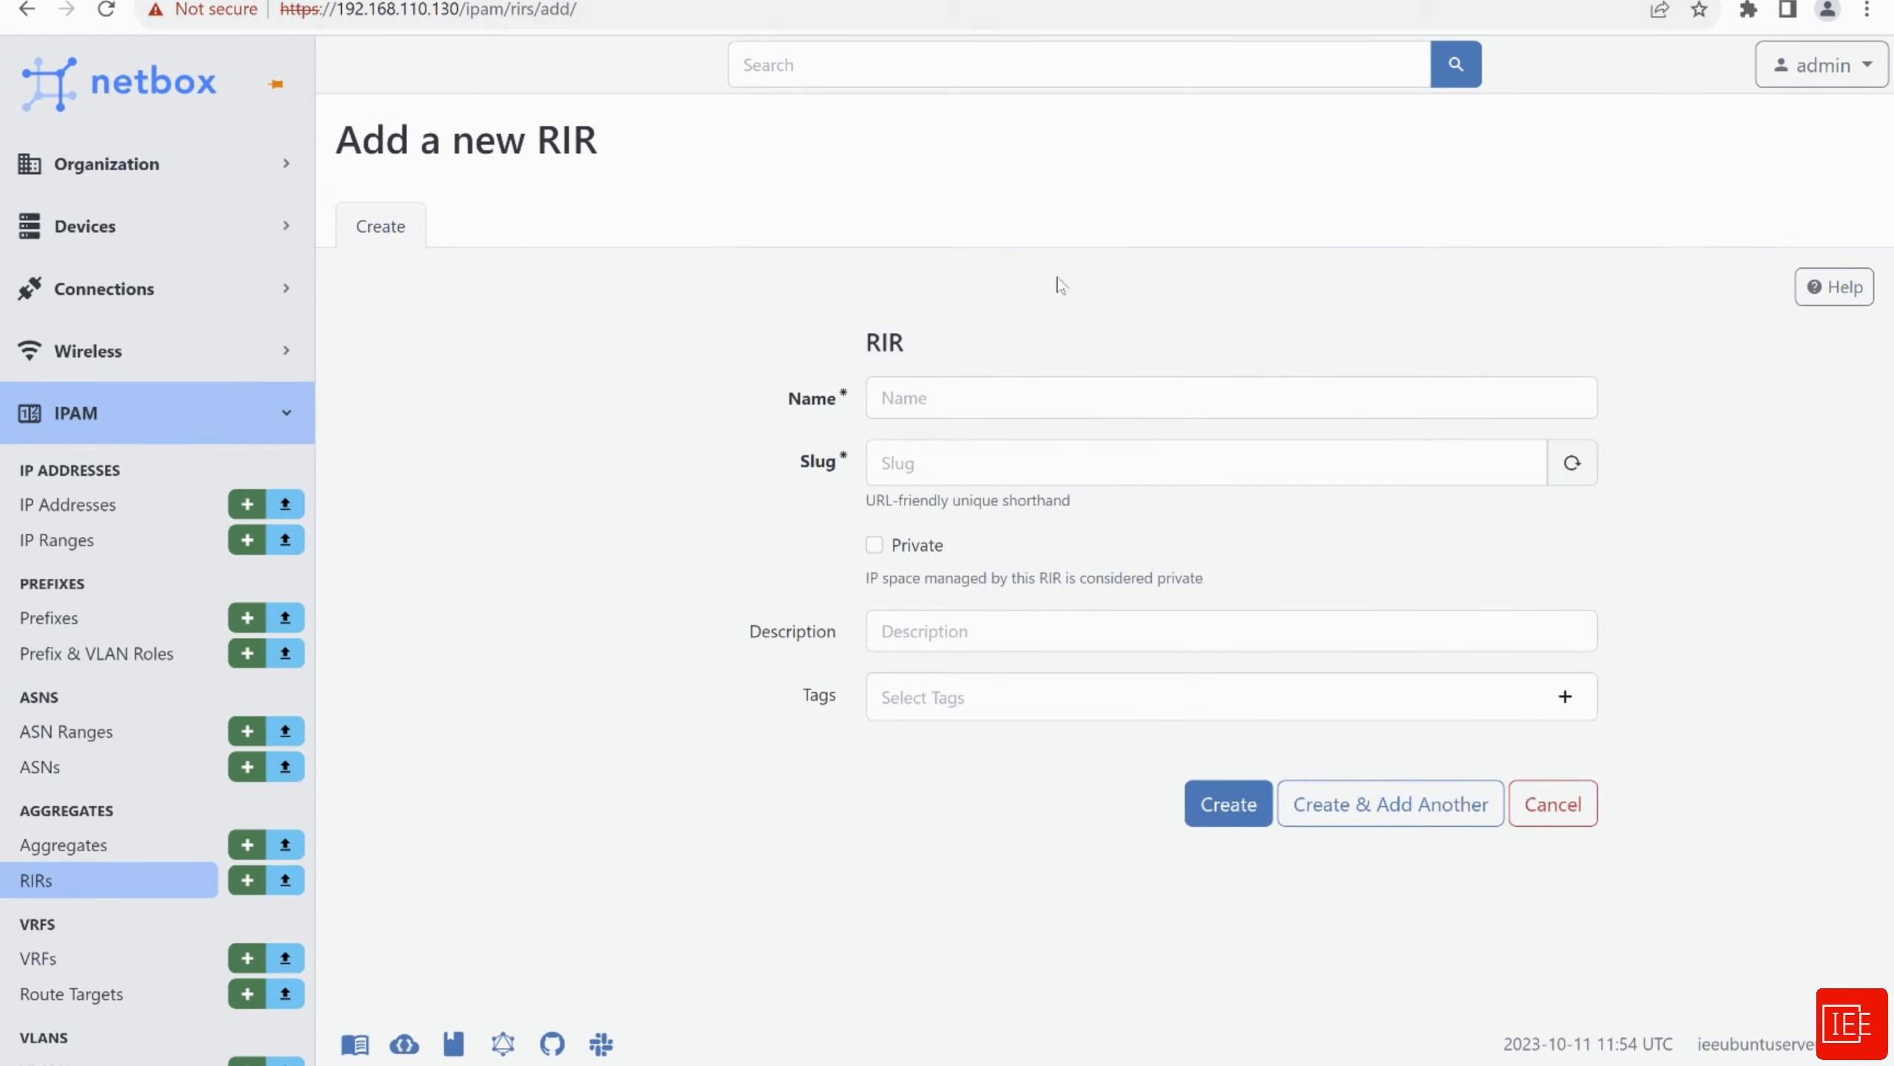
left_click(935, 402)
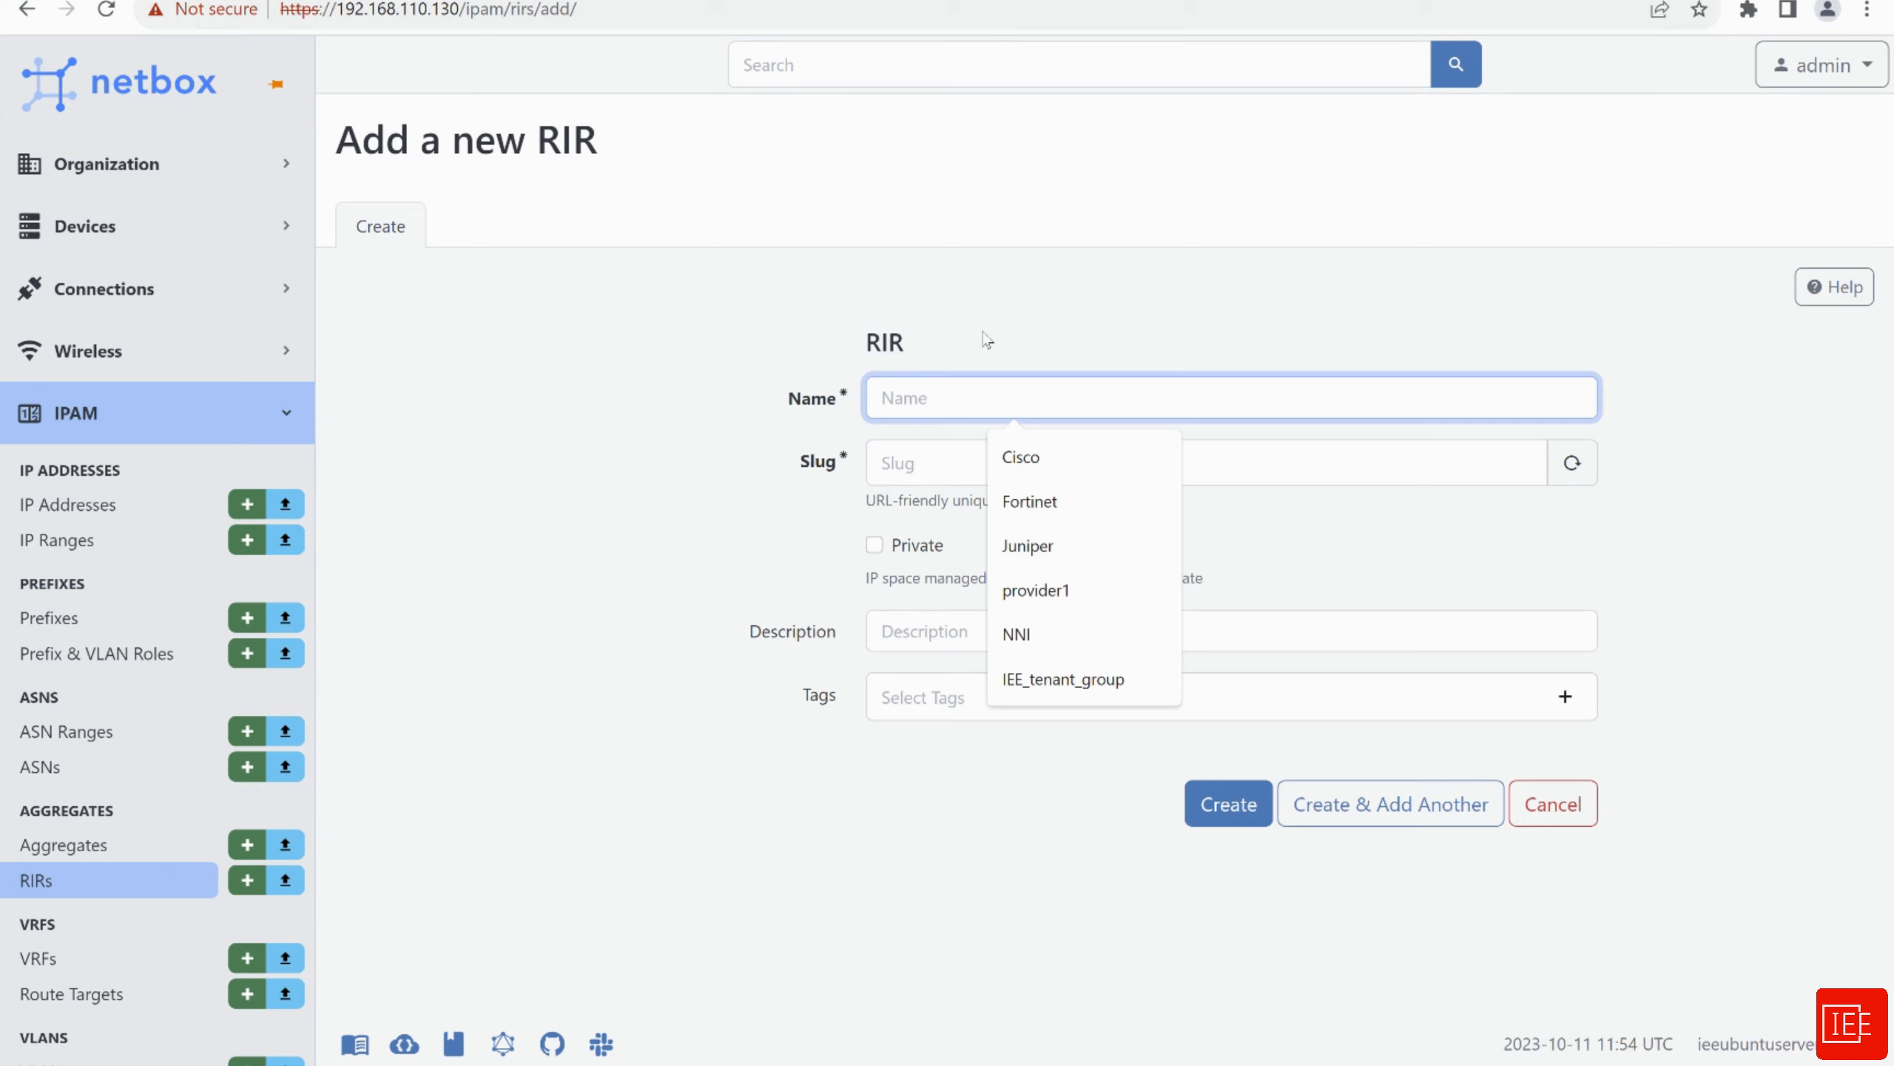
type("RFC 1918")
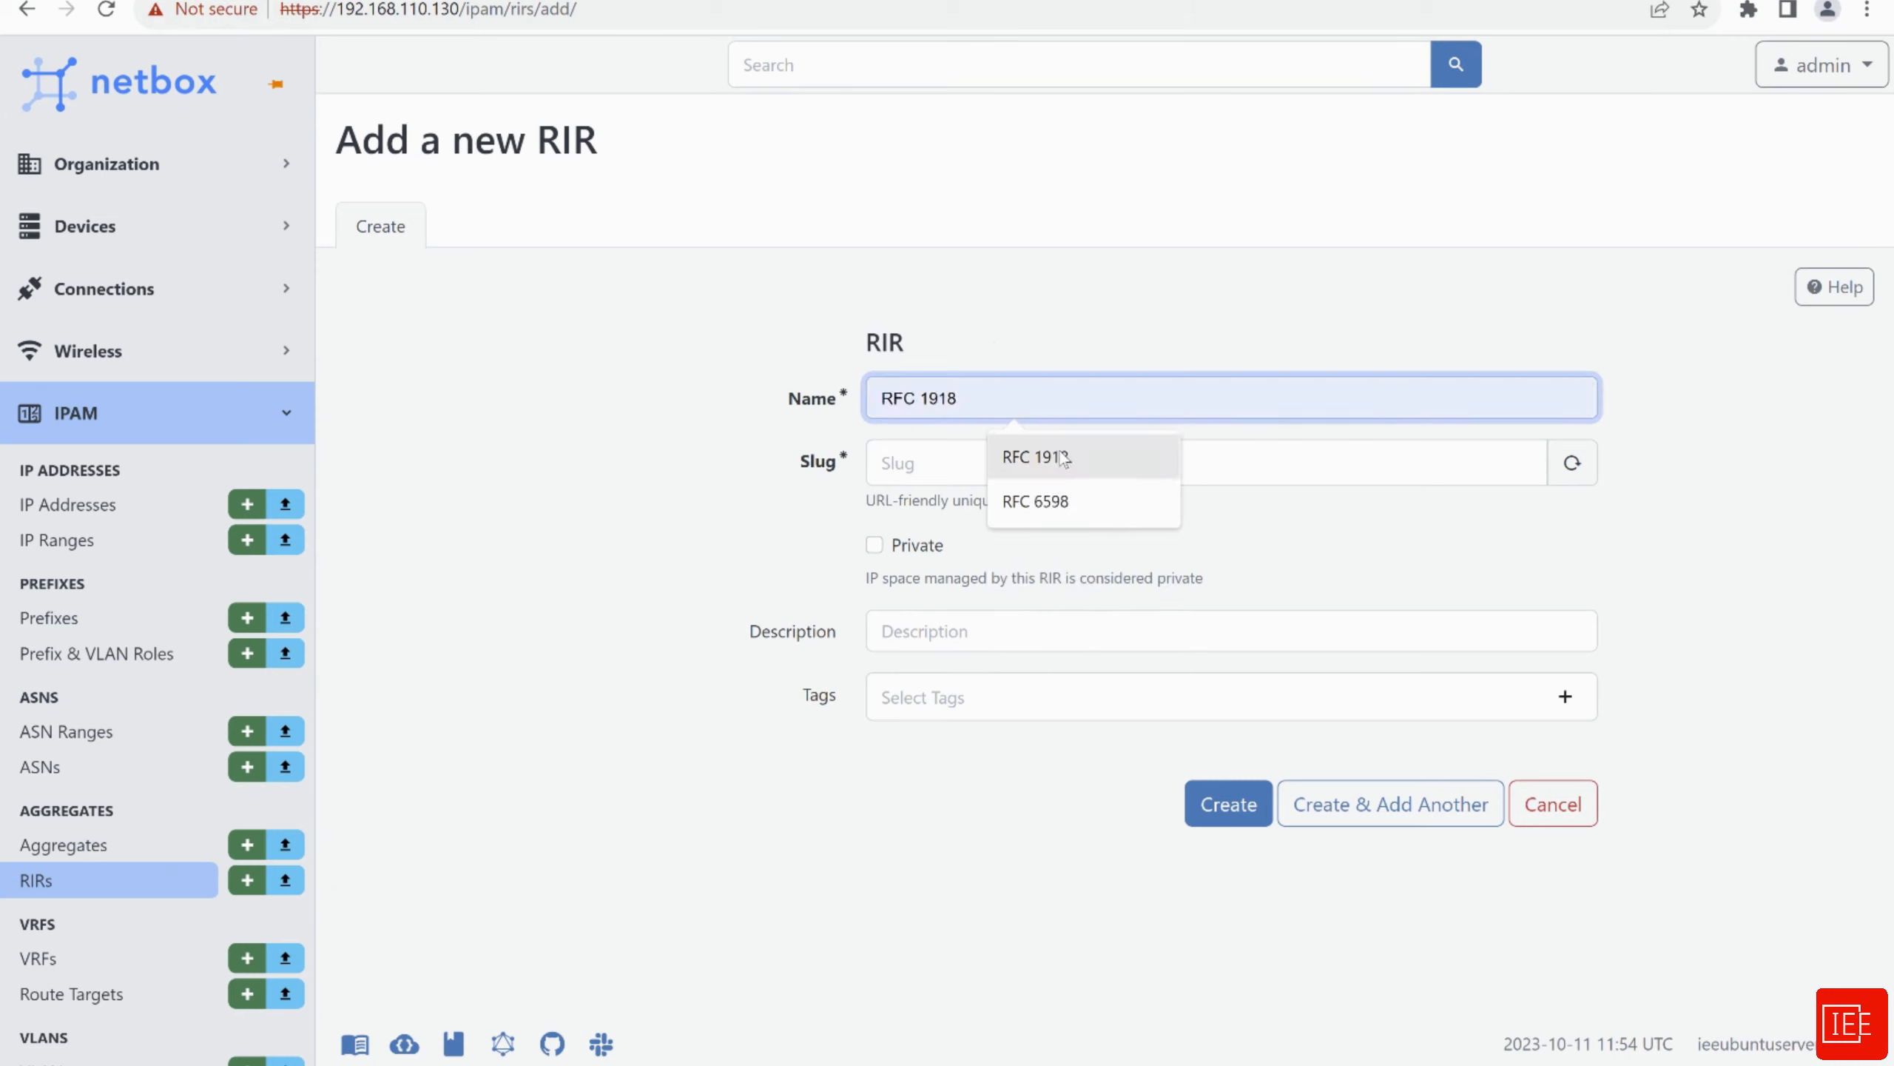
left_click(1059, 456)
left_click(947, 461)
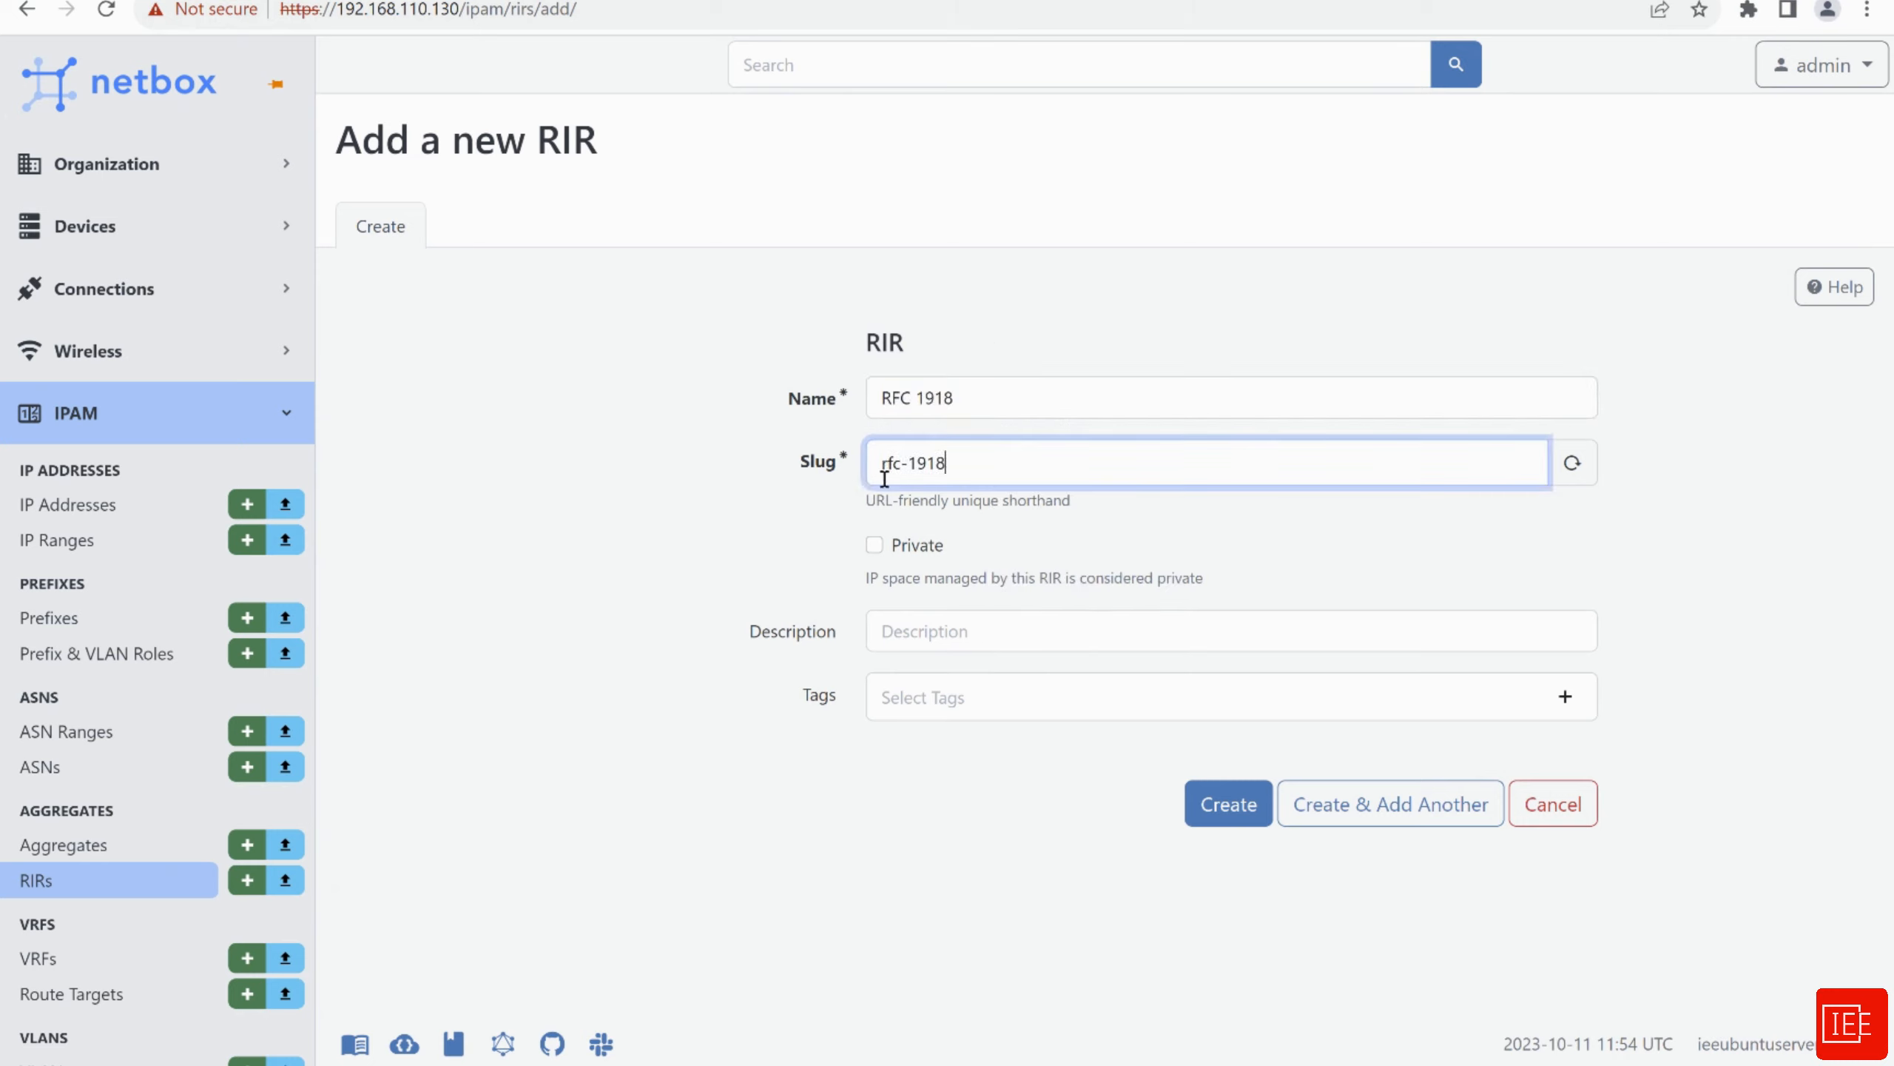
left_click(702, 539)
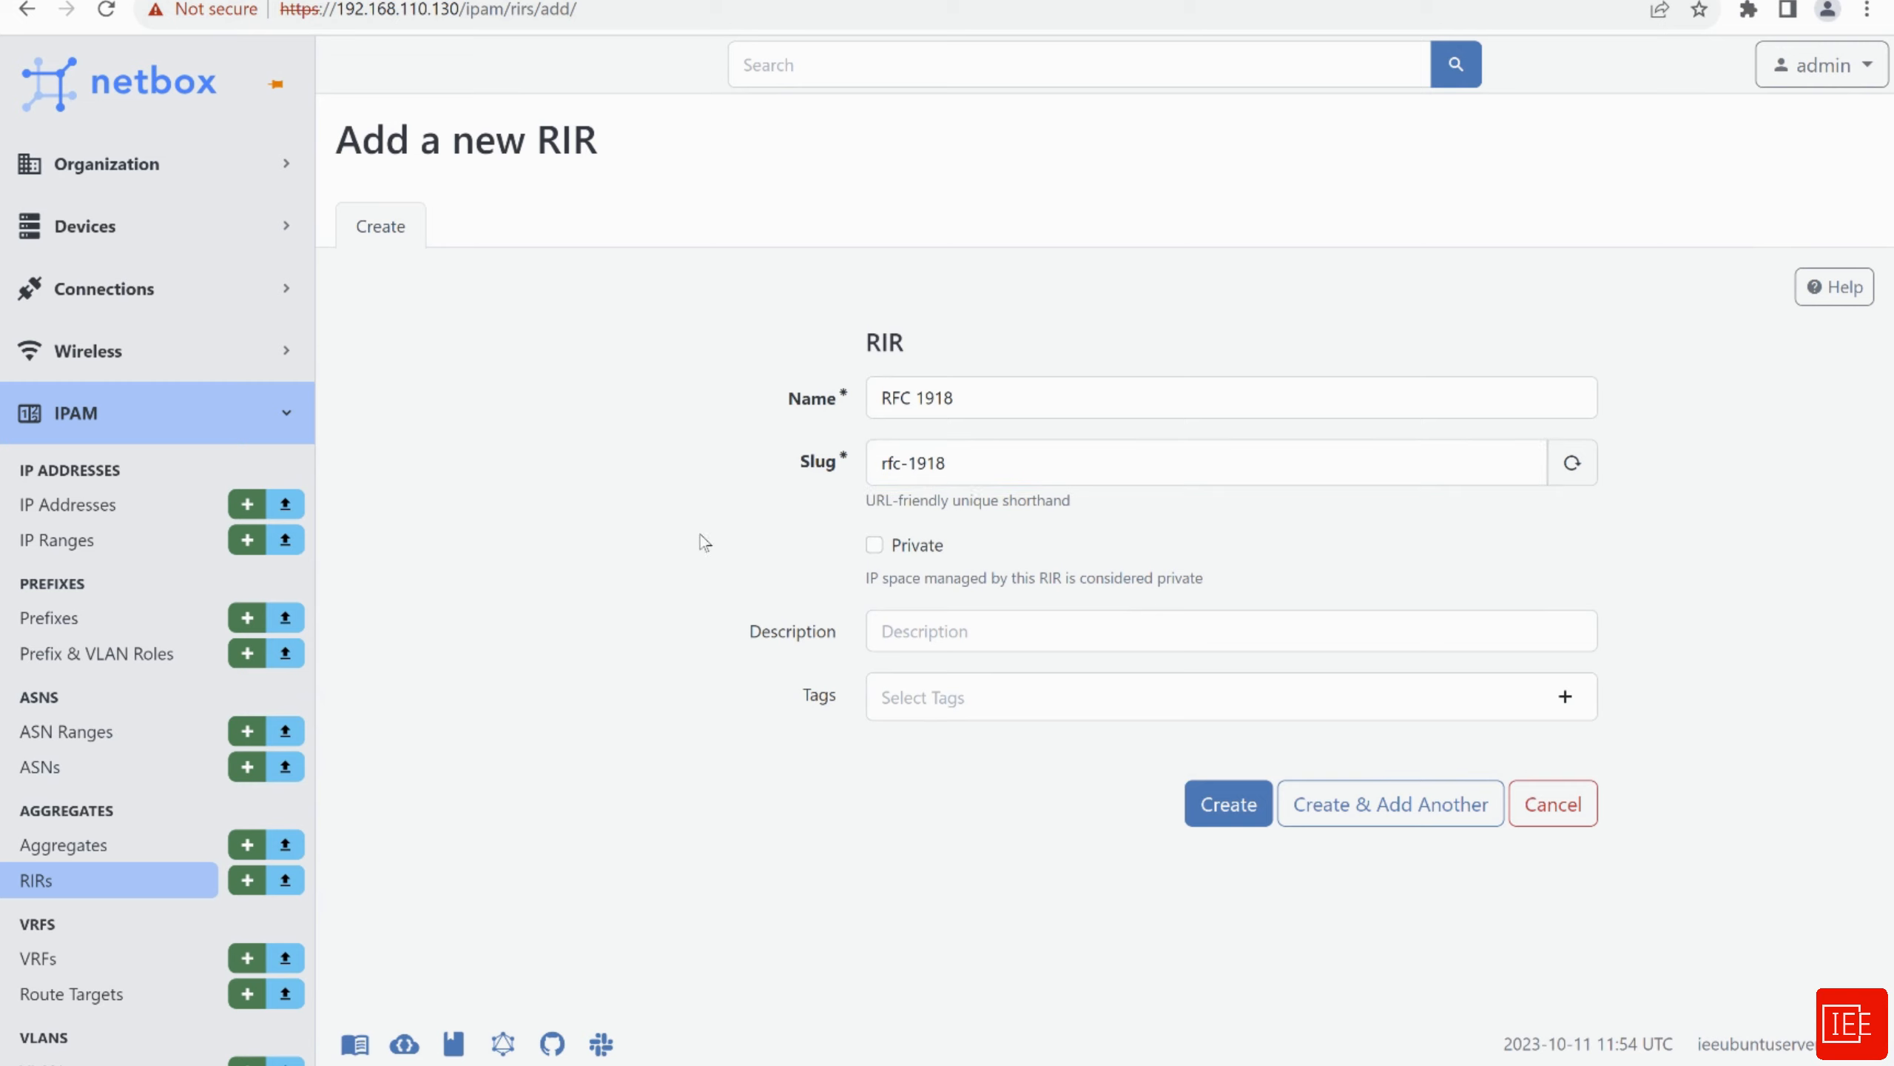
left_click(874, 546)
left_click(1219, 825)
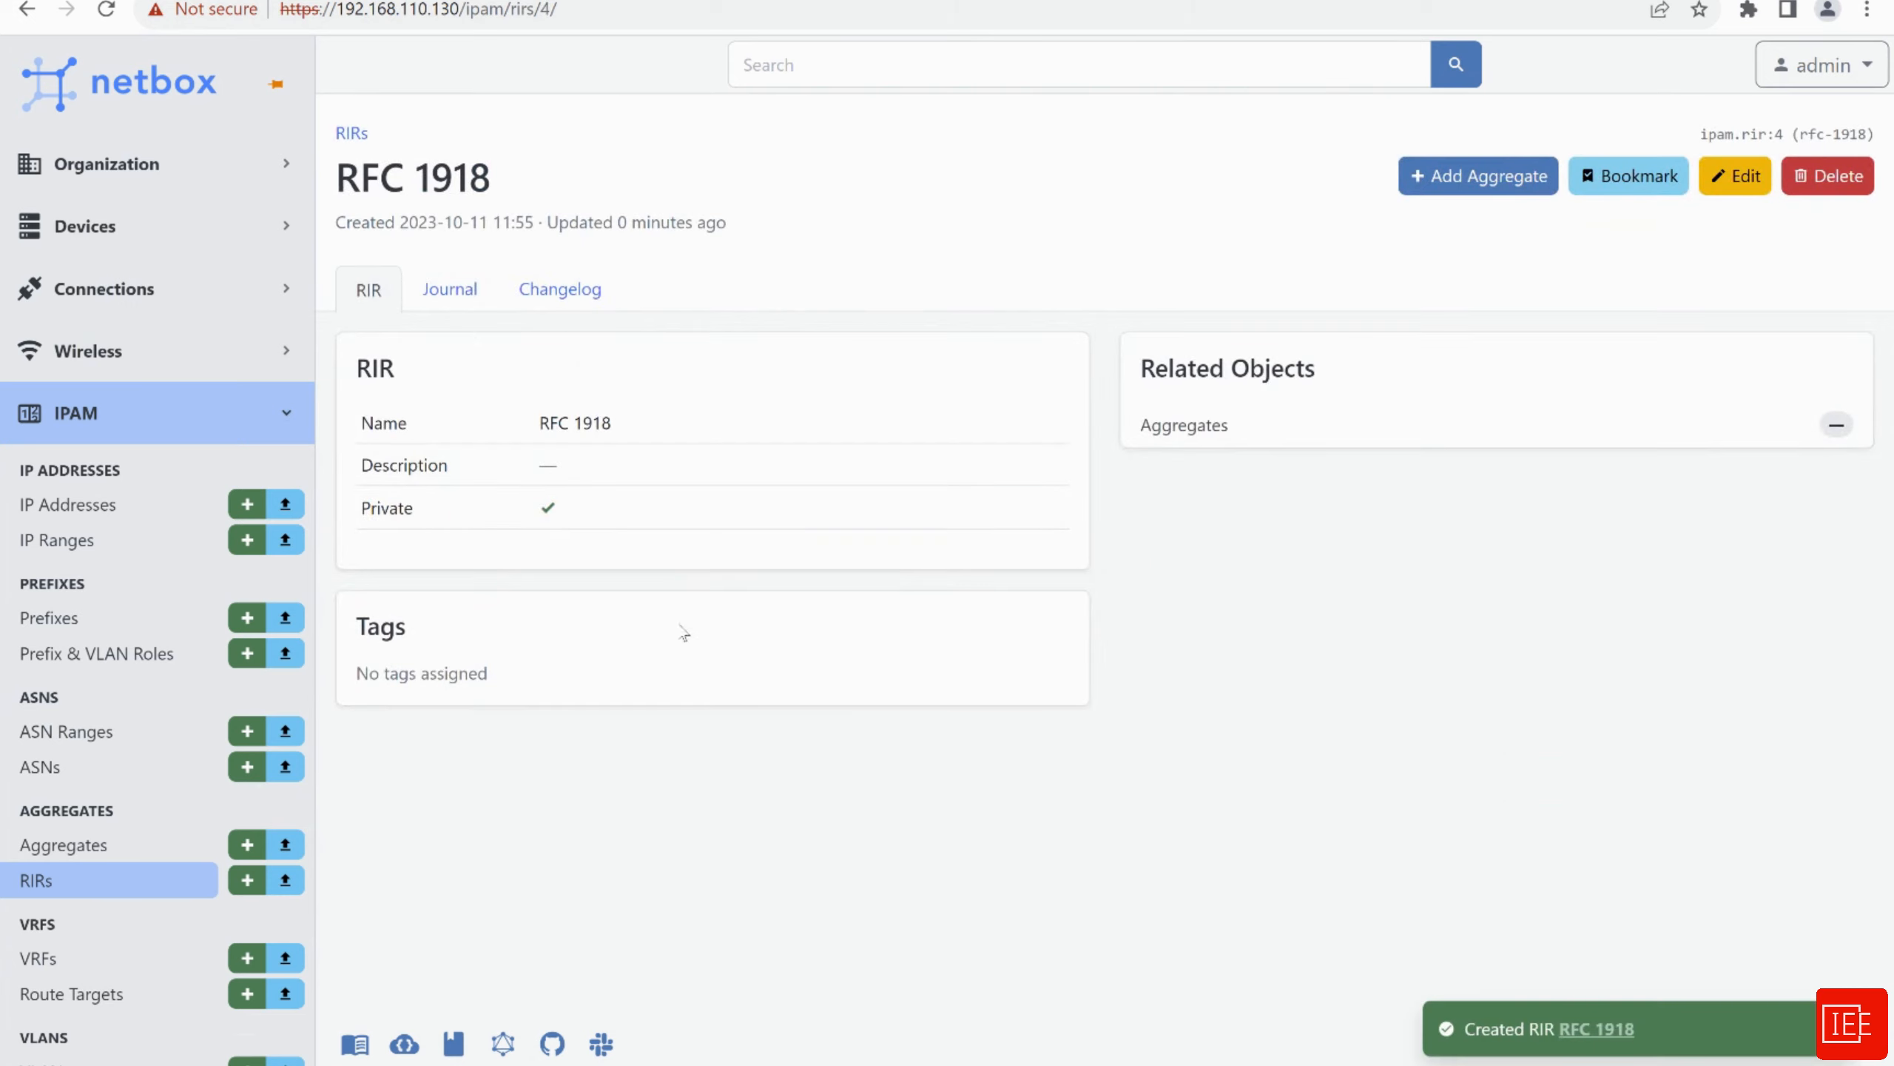
left_click(247, 879)
Create private RIR RFC 6598
left_click(970, 404)
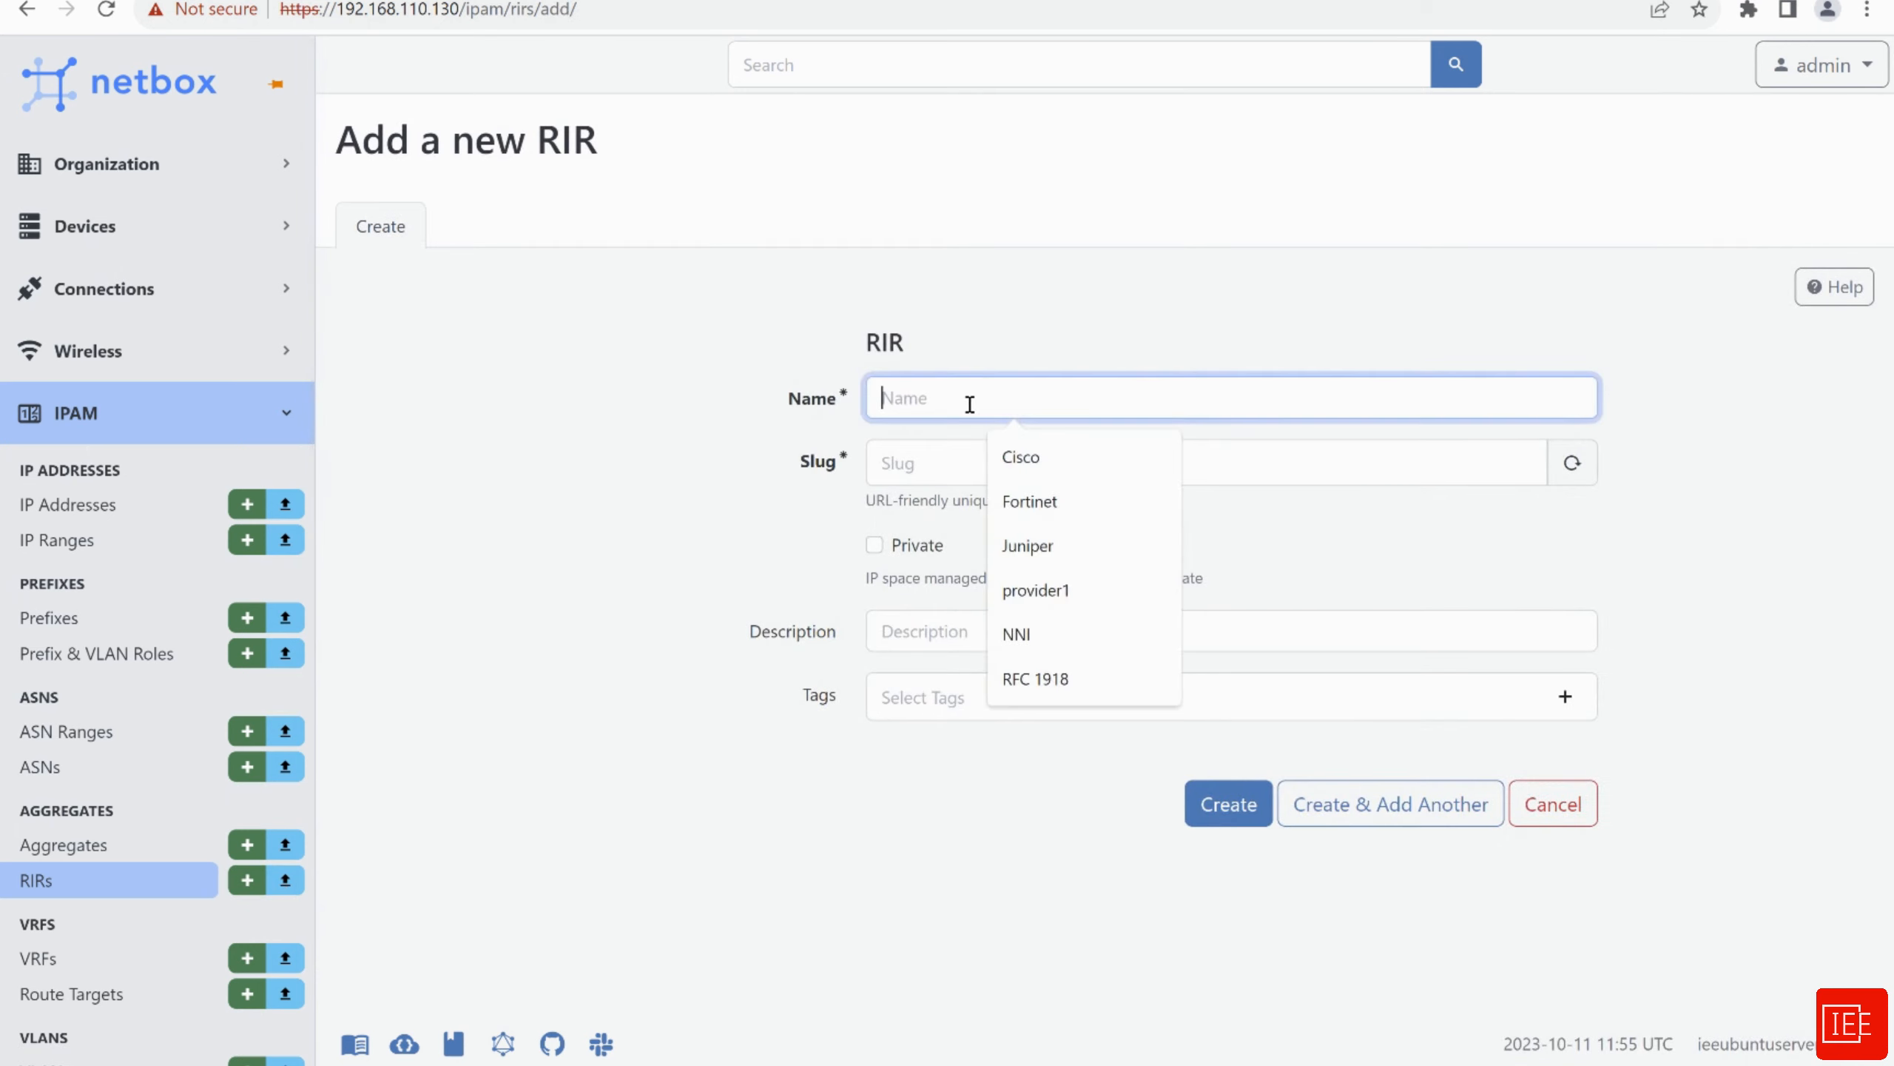
type("RFC 6598")
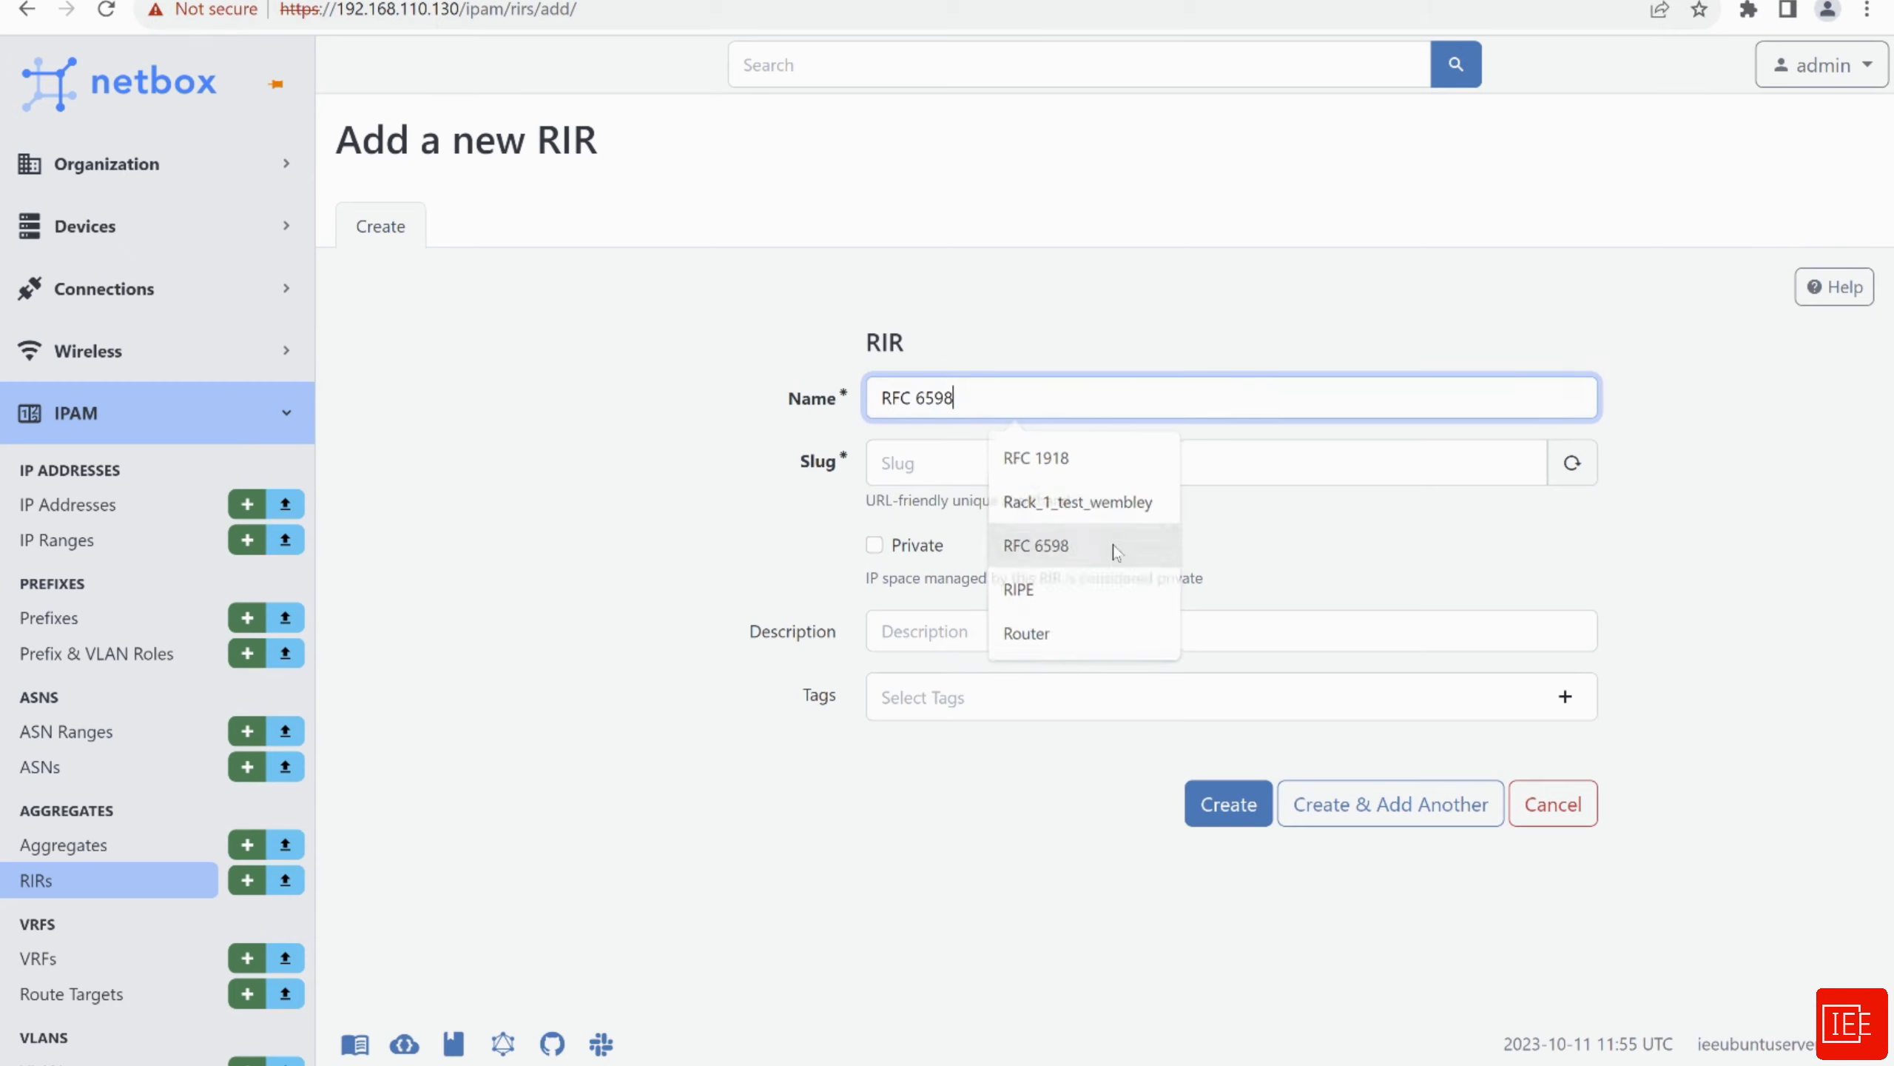
left_click(1112, 546)
left_click(953, 476)
left_click(850, 531)
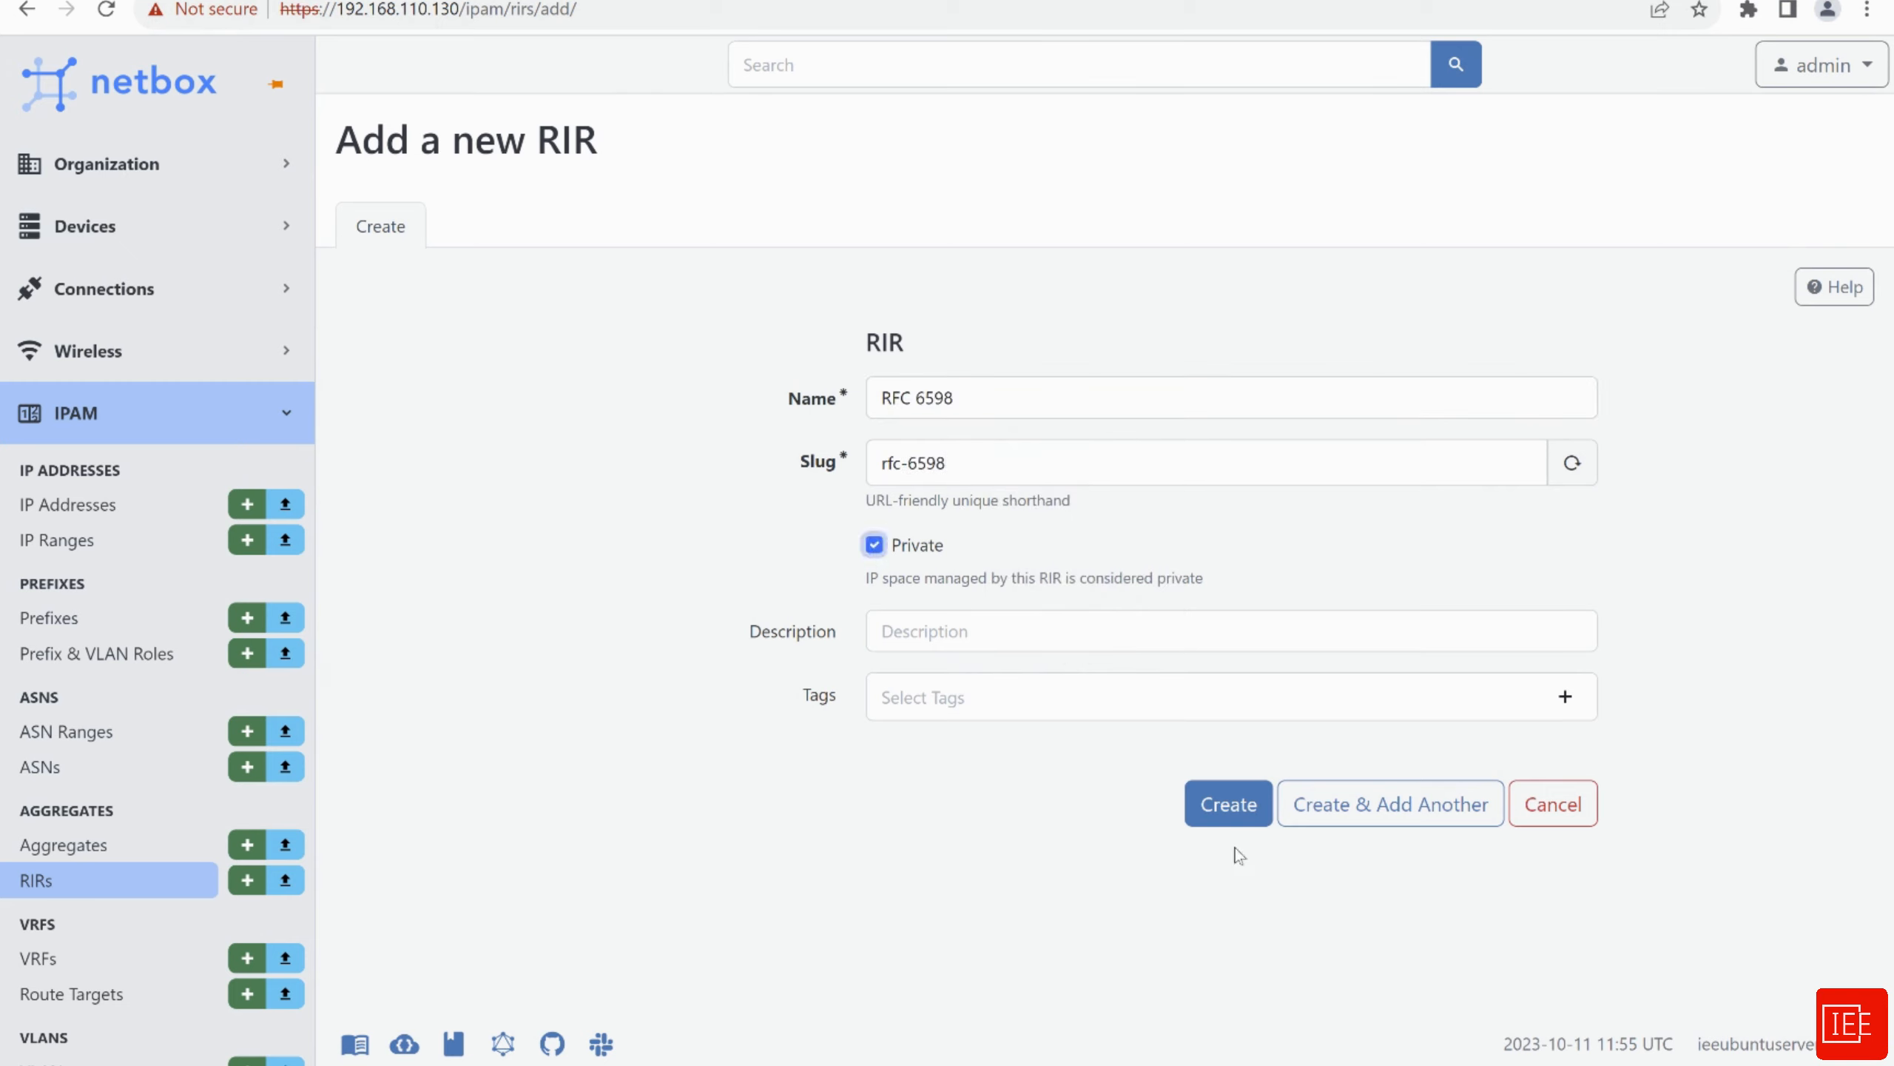
left_click(1230, 813)
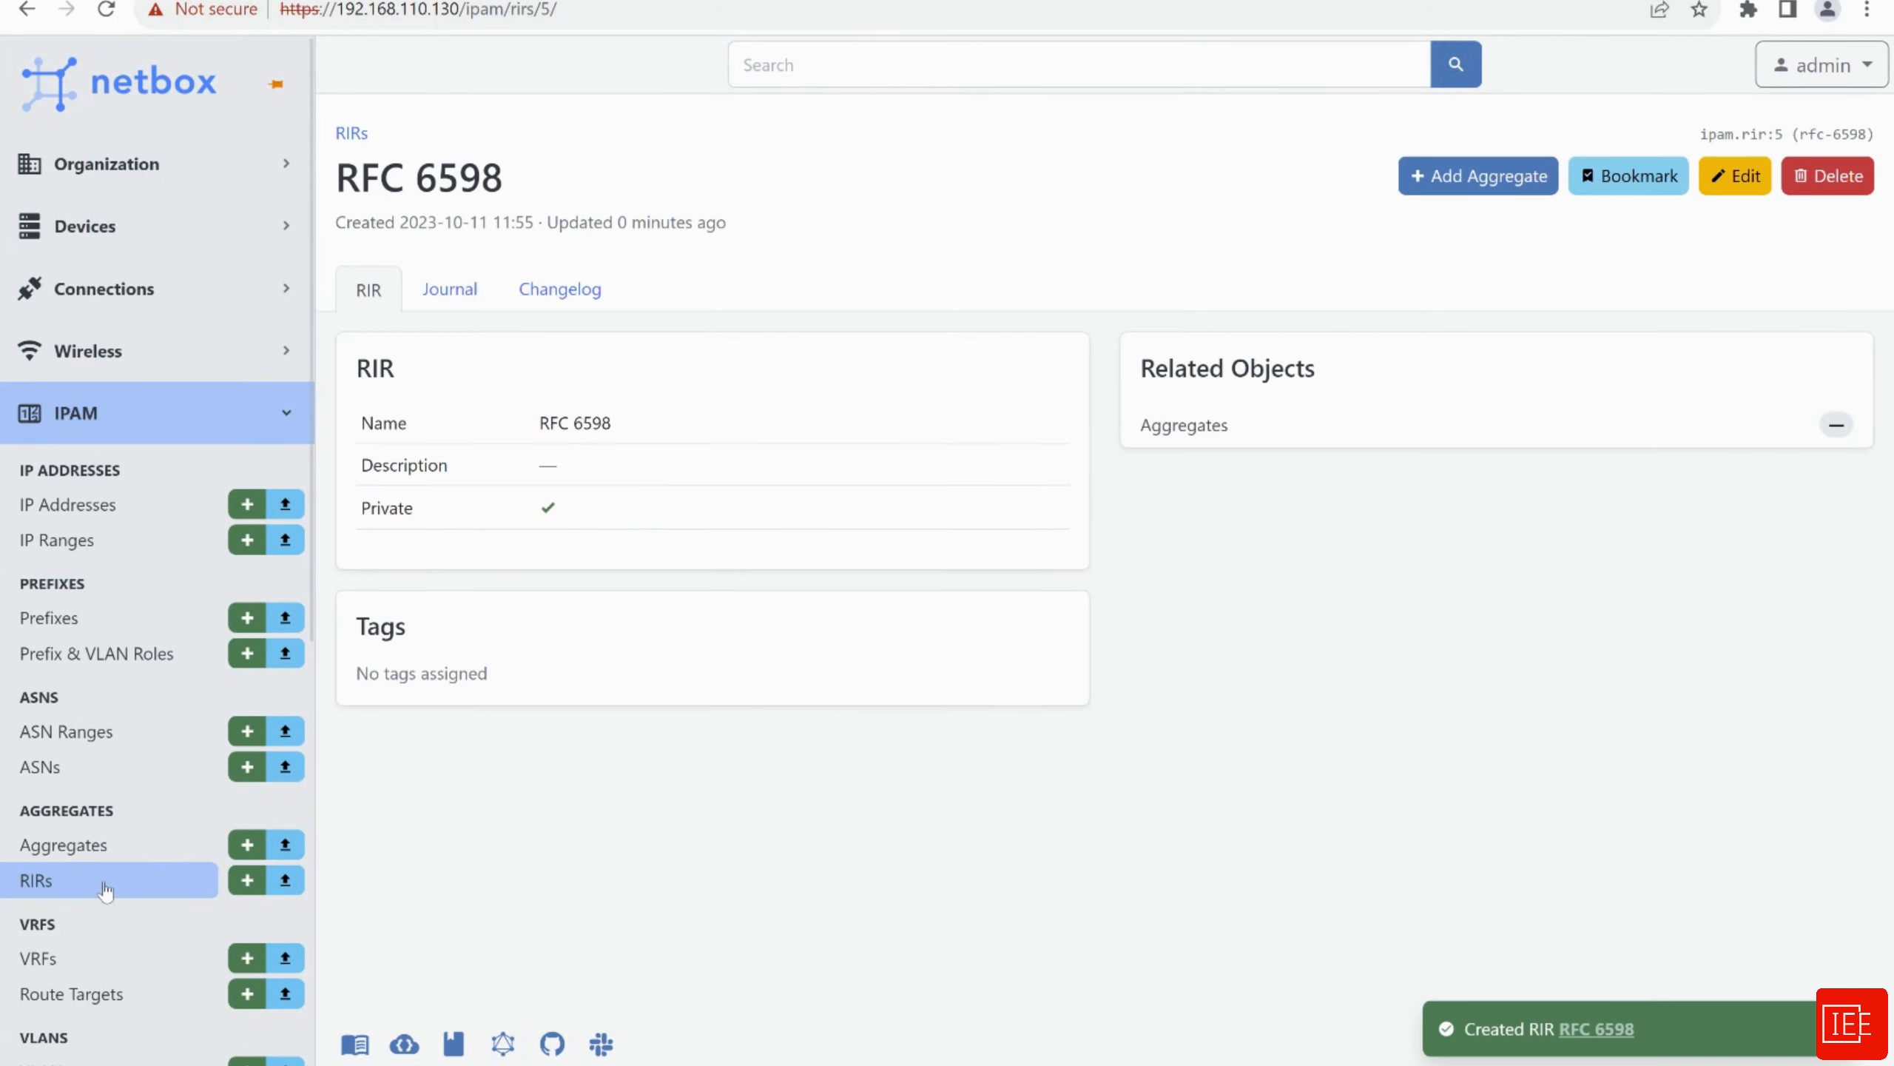
Create non-private RIR RIPE and return to the RIRs list
left_click(248, 881)
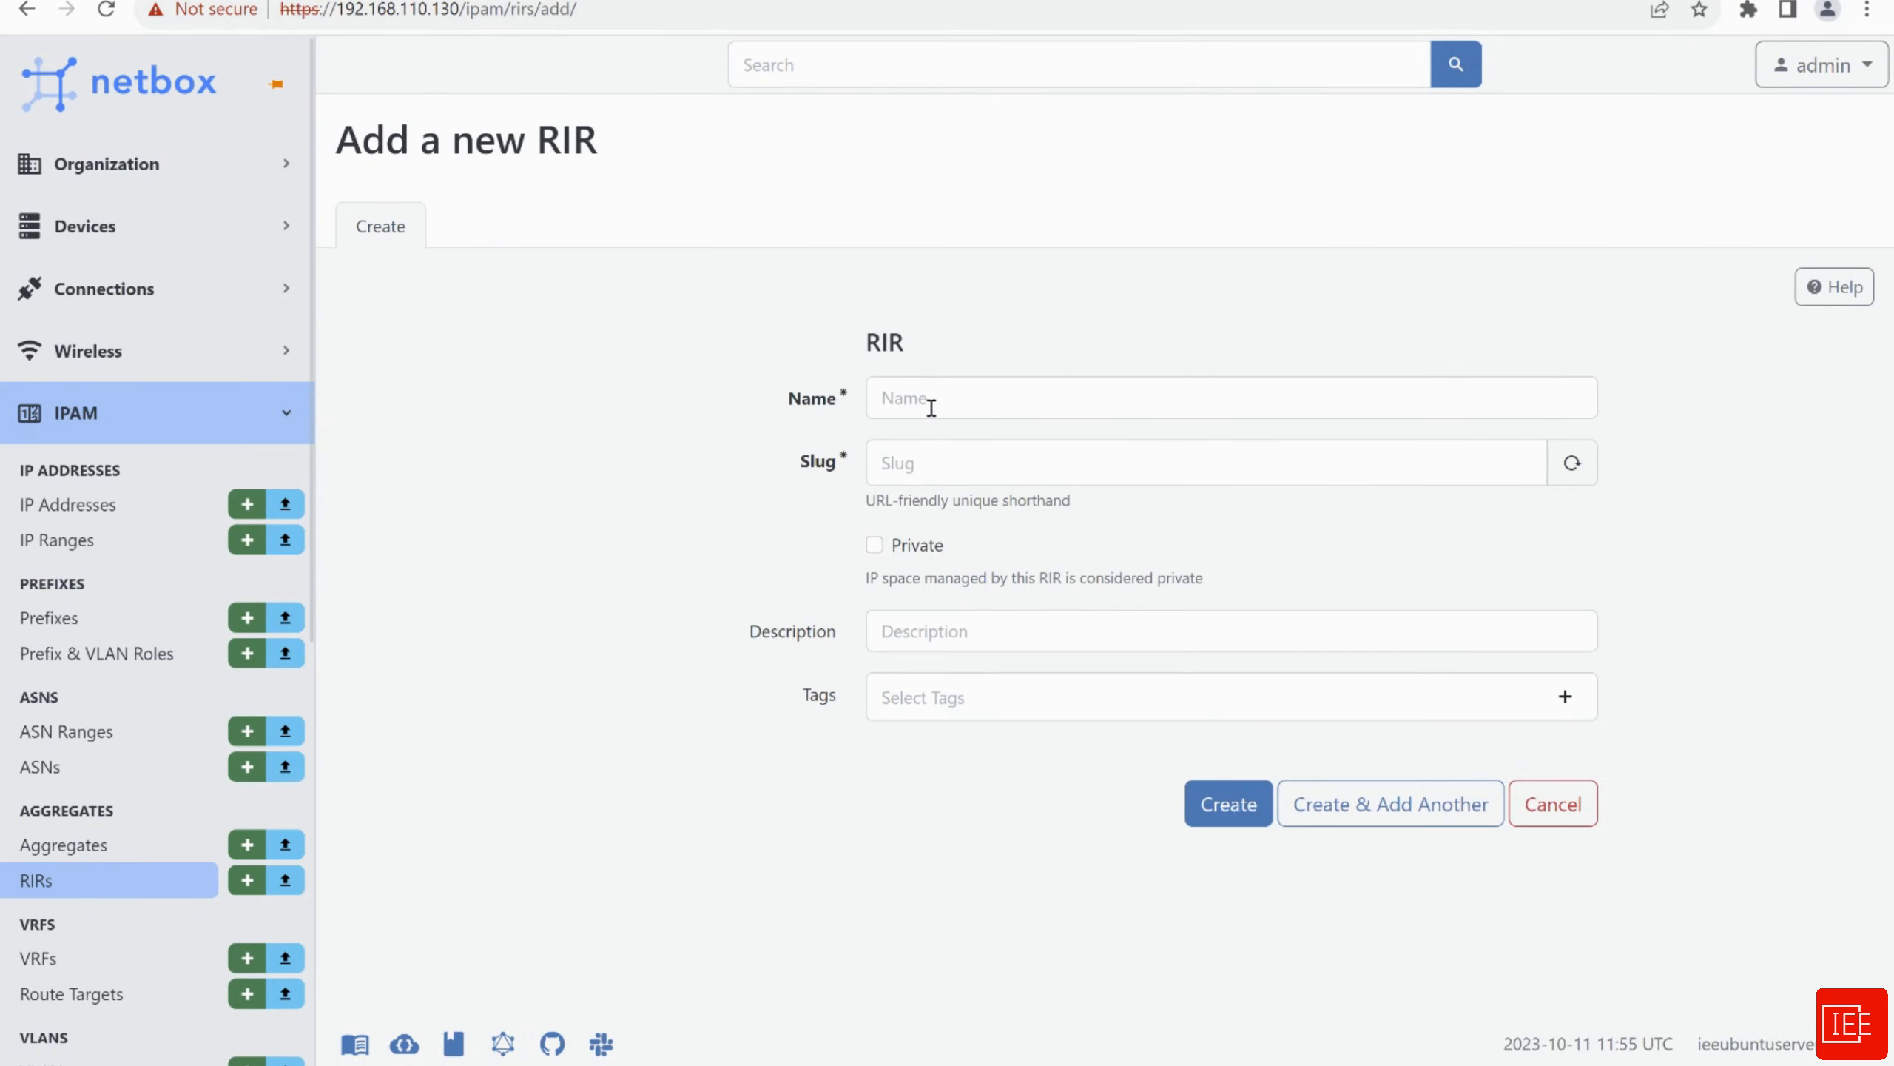
left_click(943, 410)
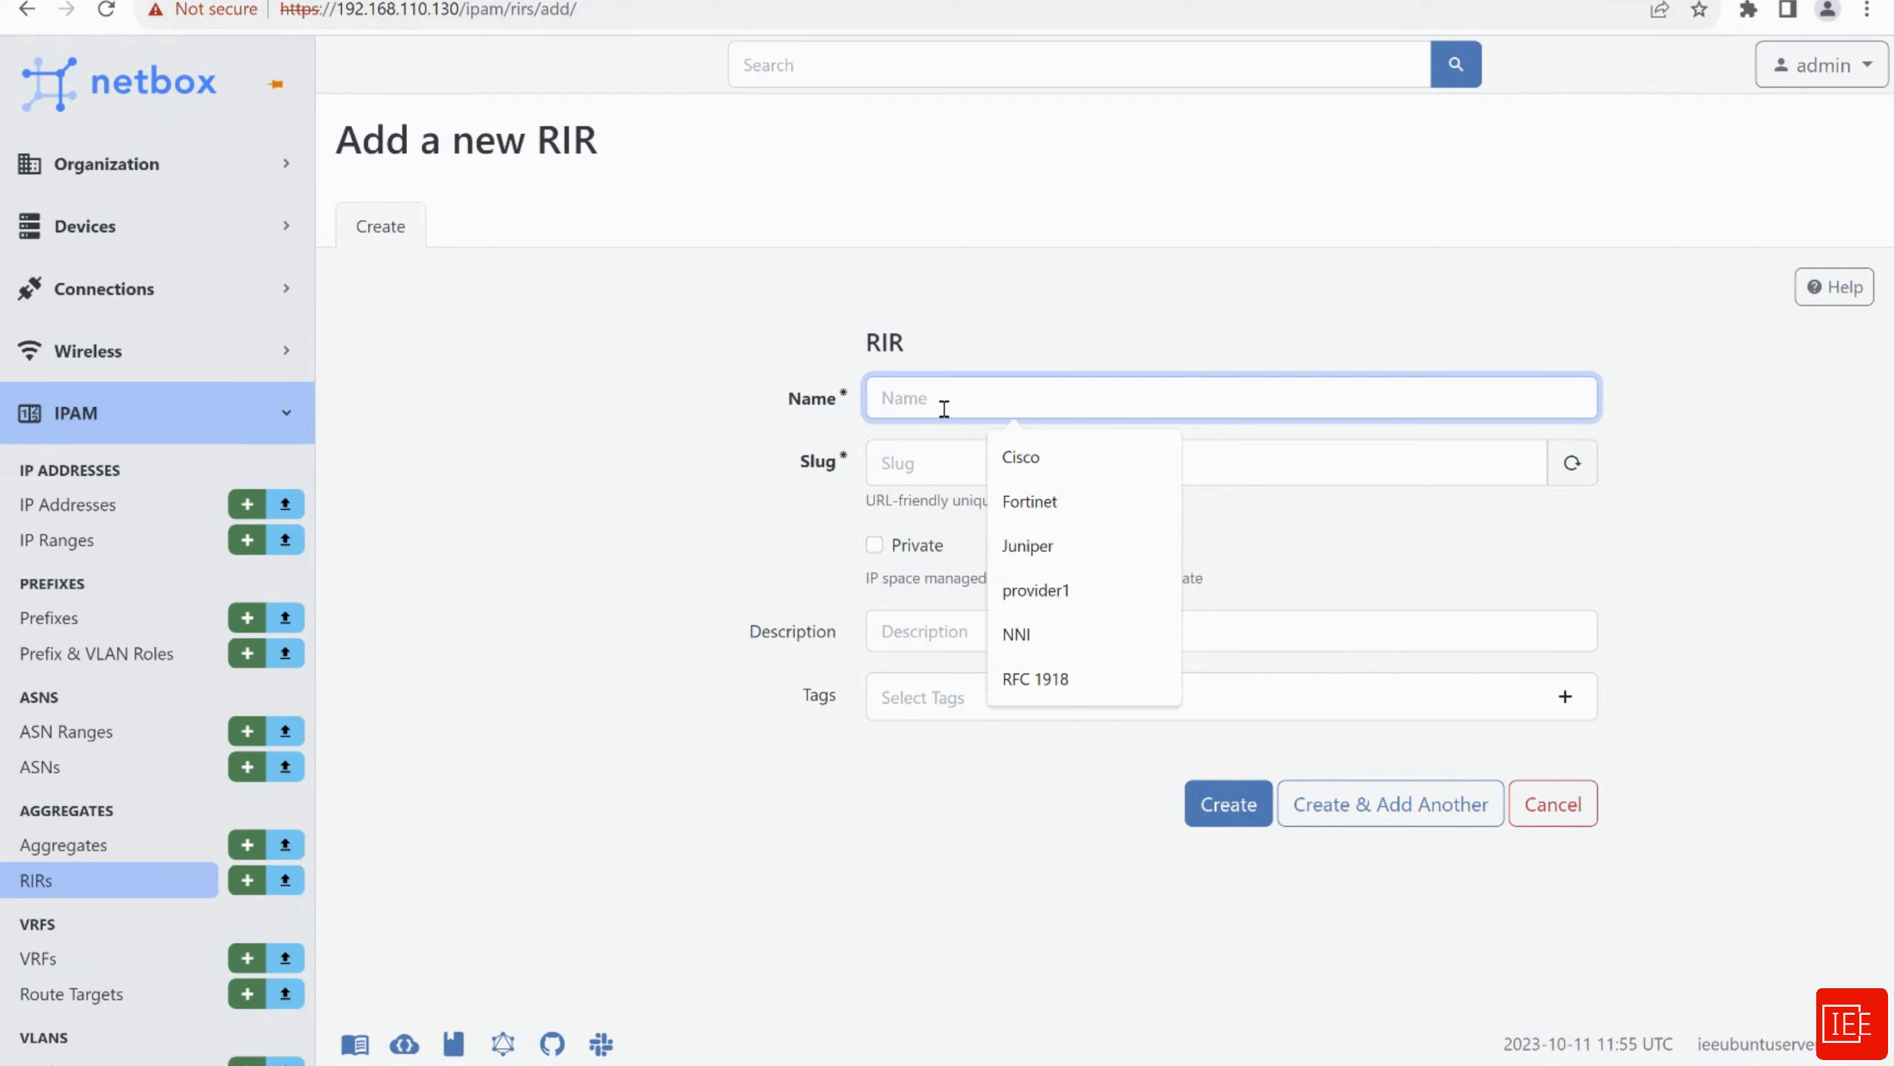
type("RIPE")
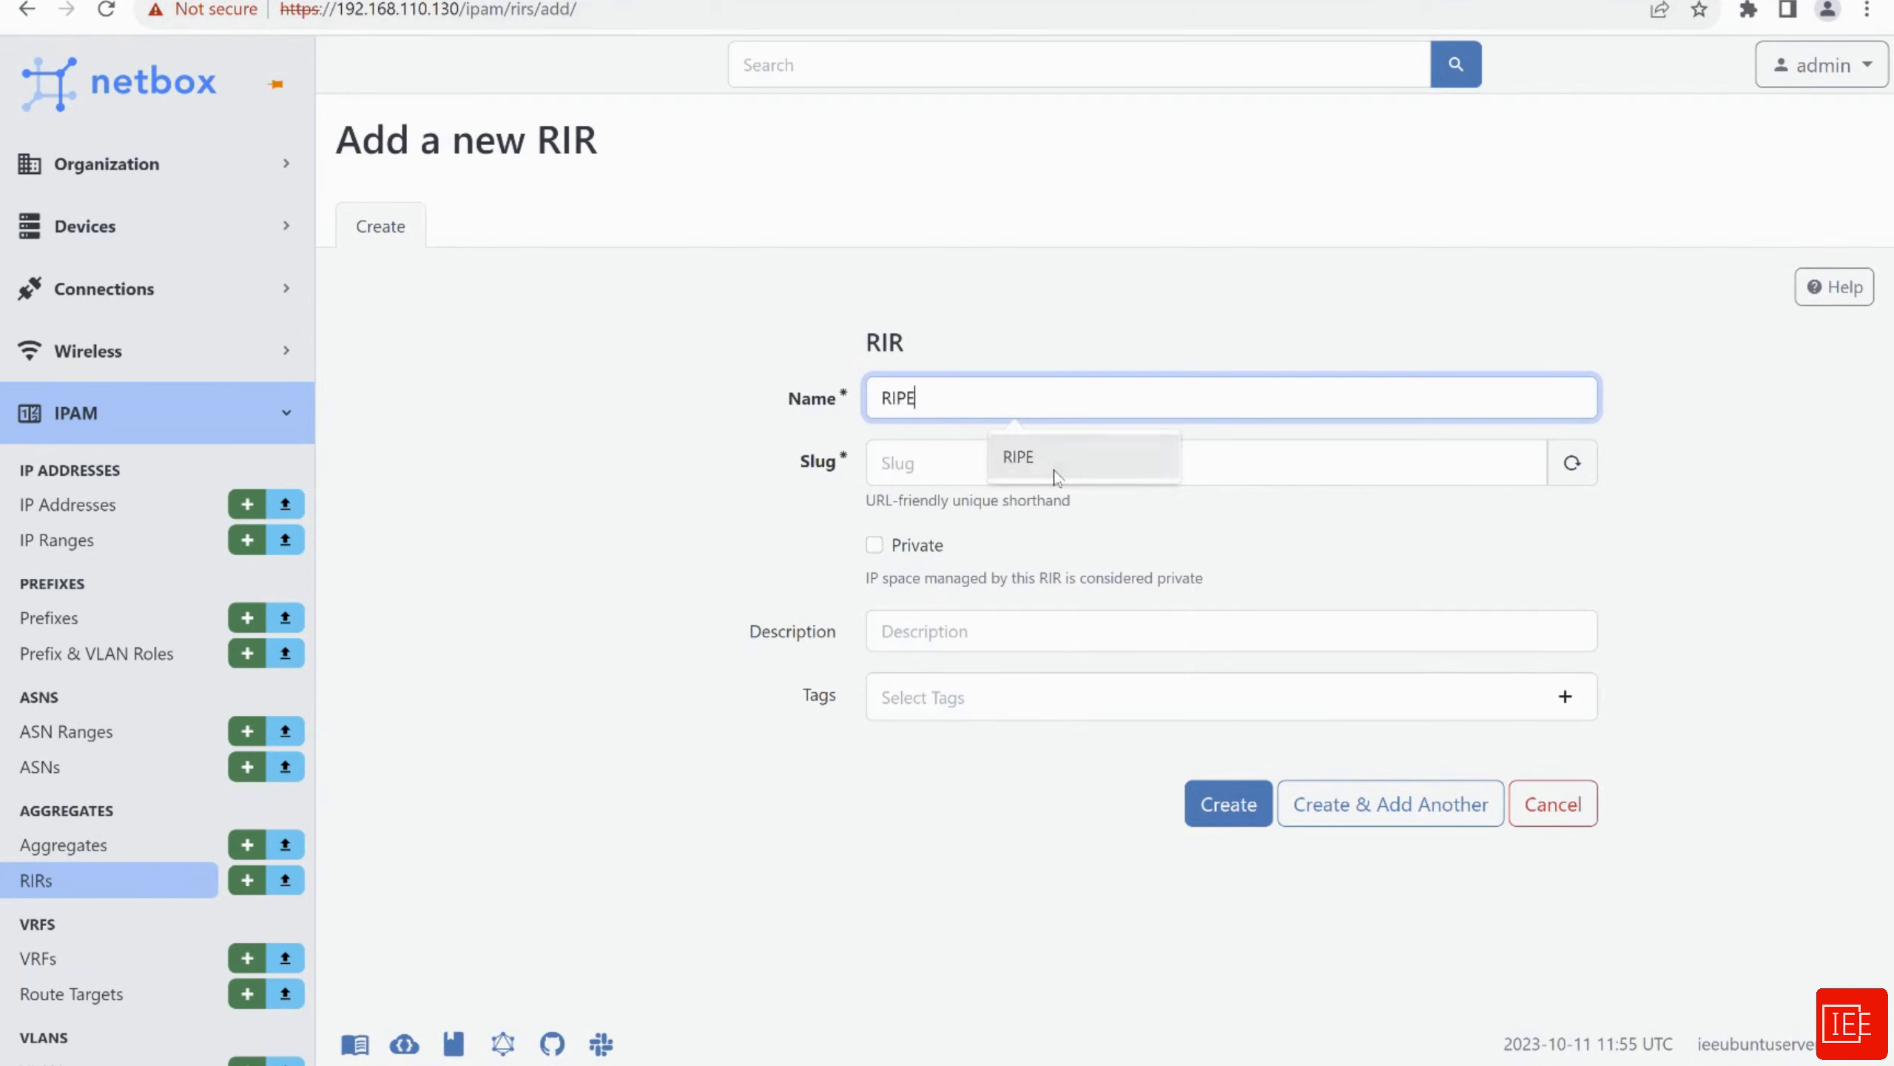
left_click(1004, 459)
left_click(751, 570)
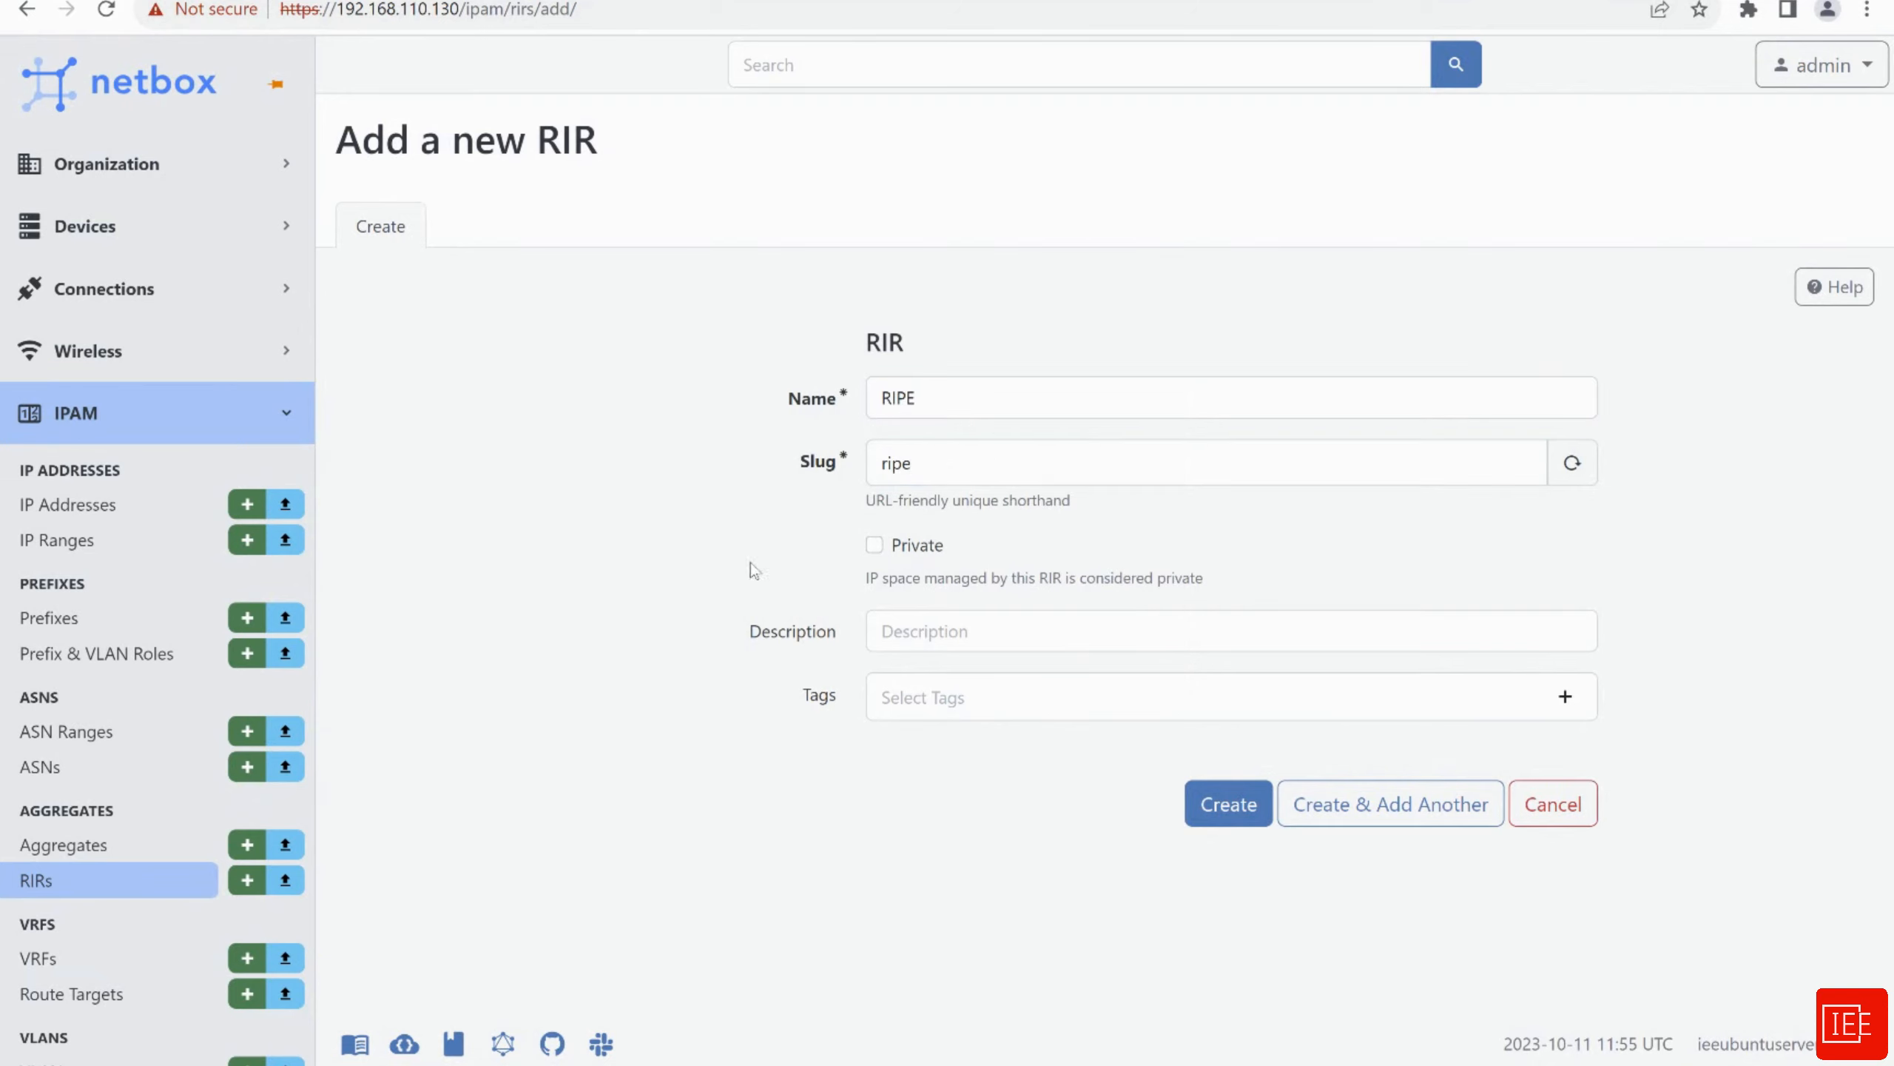
left_click(1226, 815)
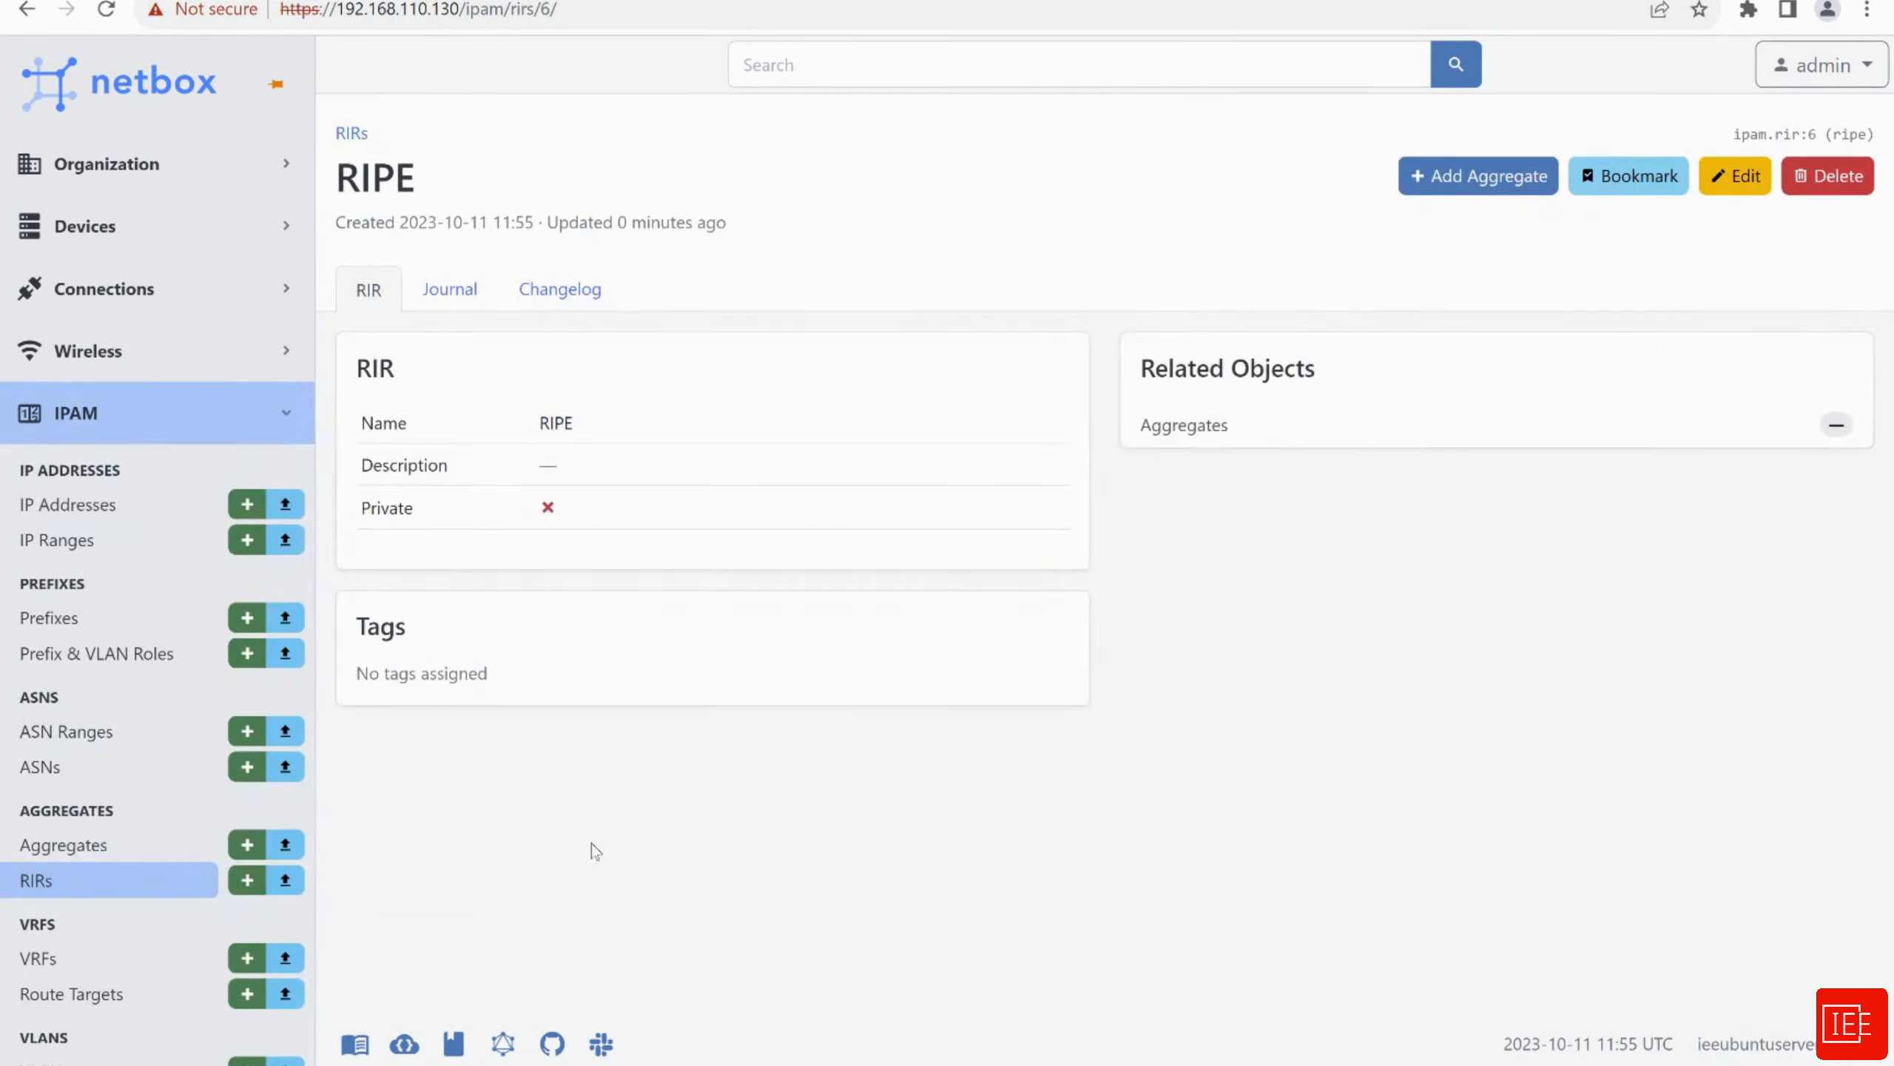
left_click(60, 879)
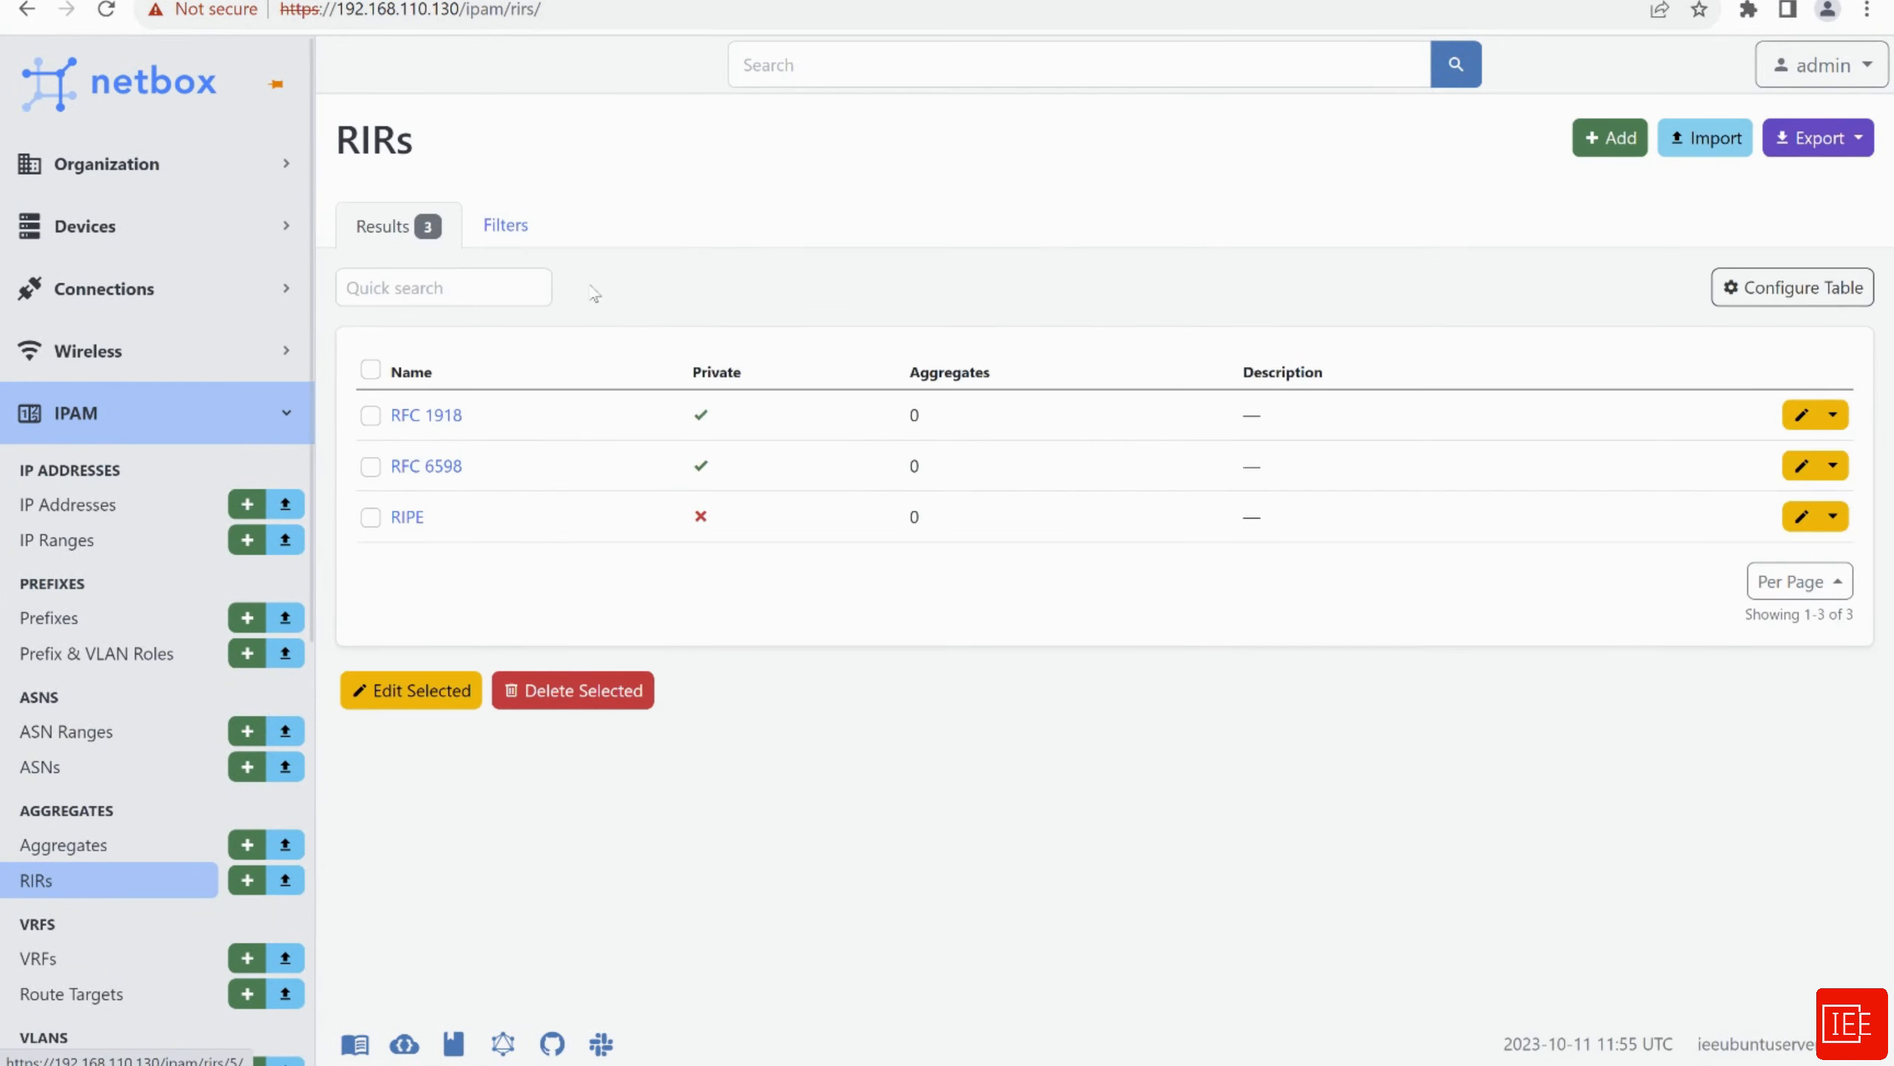
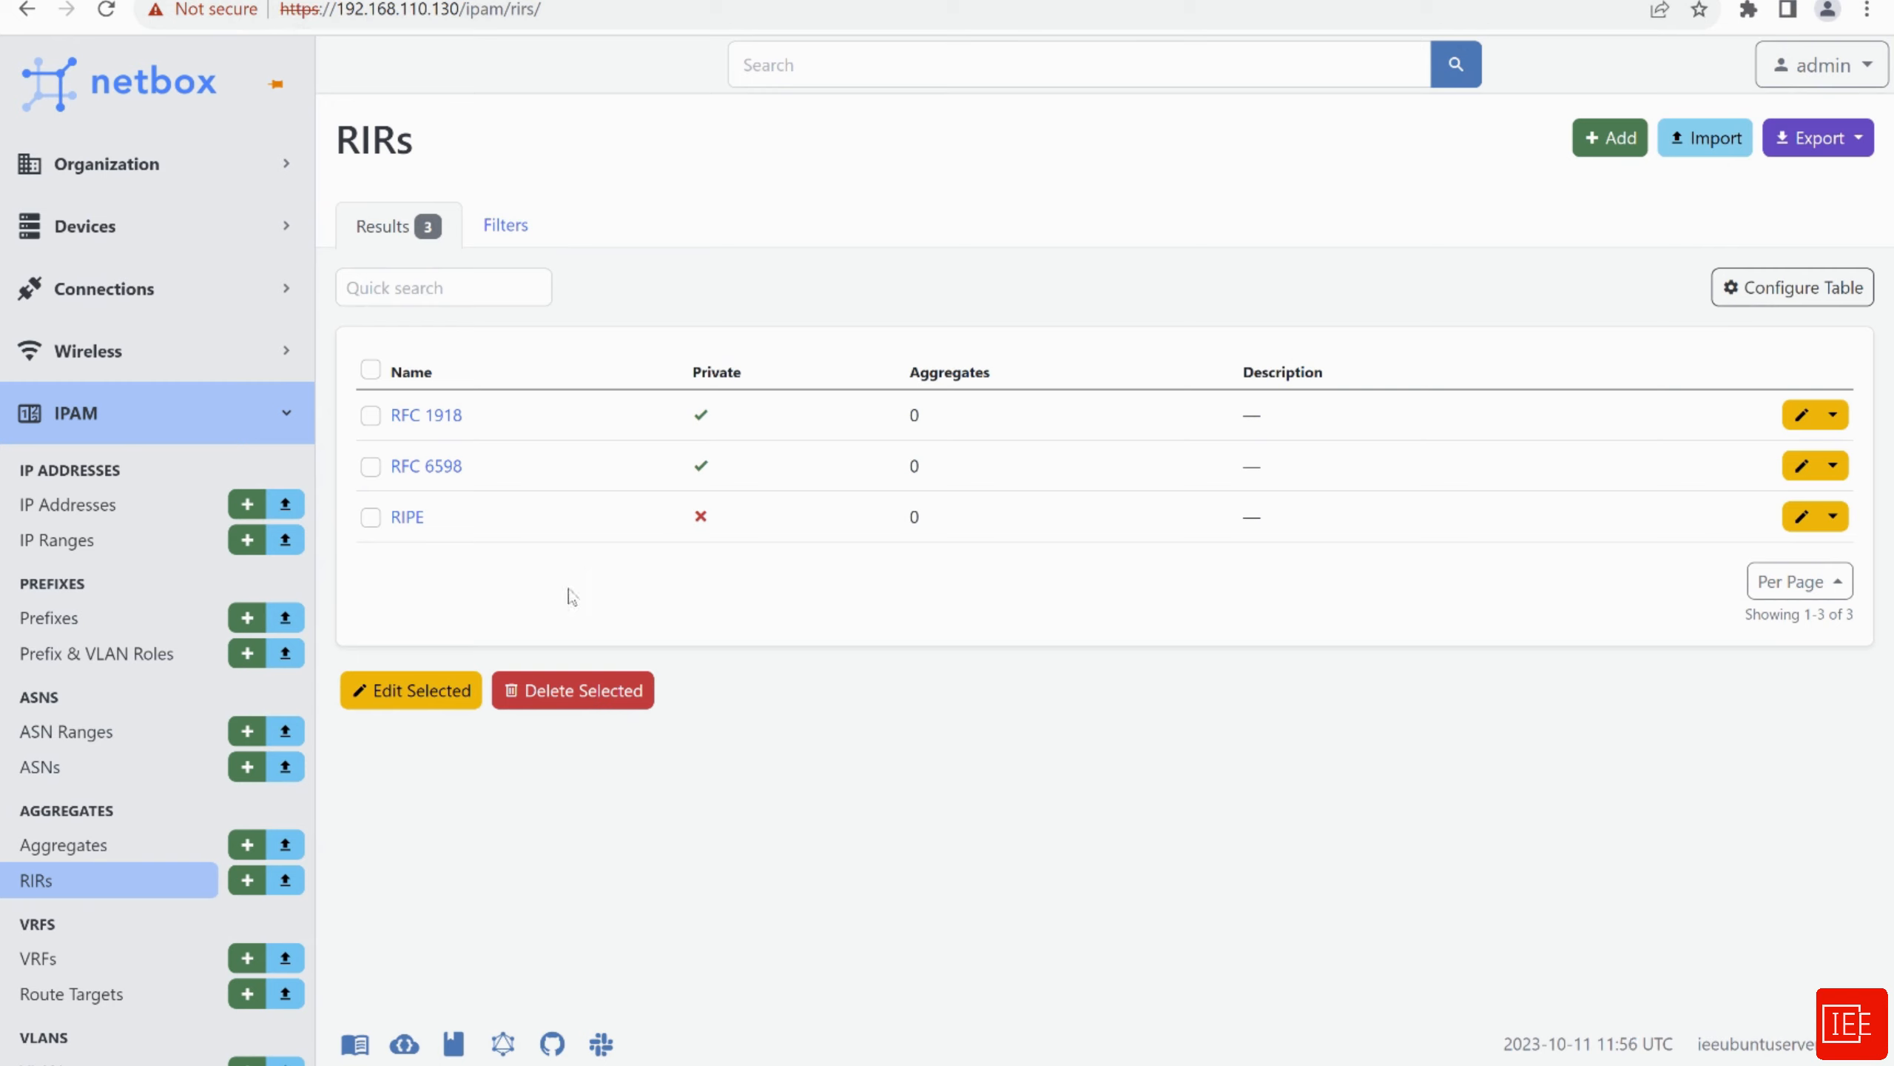
Fill in a new aggregate with prefix 10.0.0.0/16 and RIR RFC 1918
left_click(69, 845)
left_click(1610, 138)
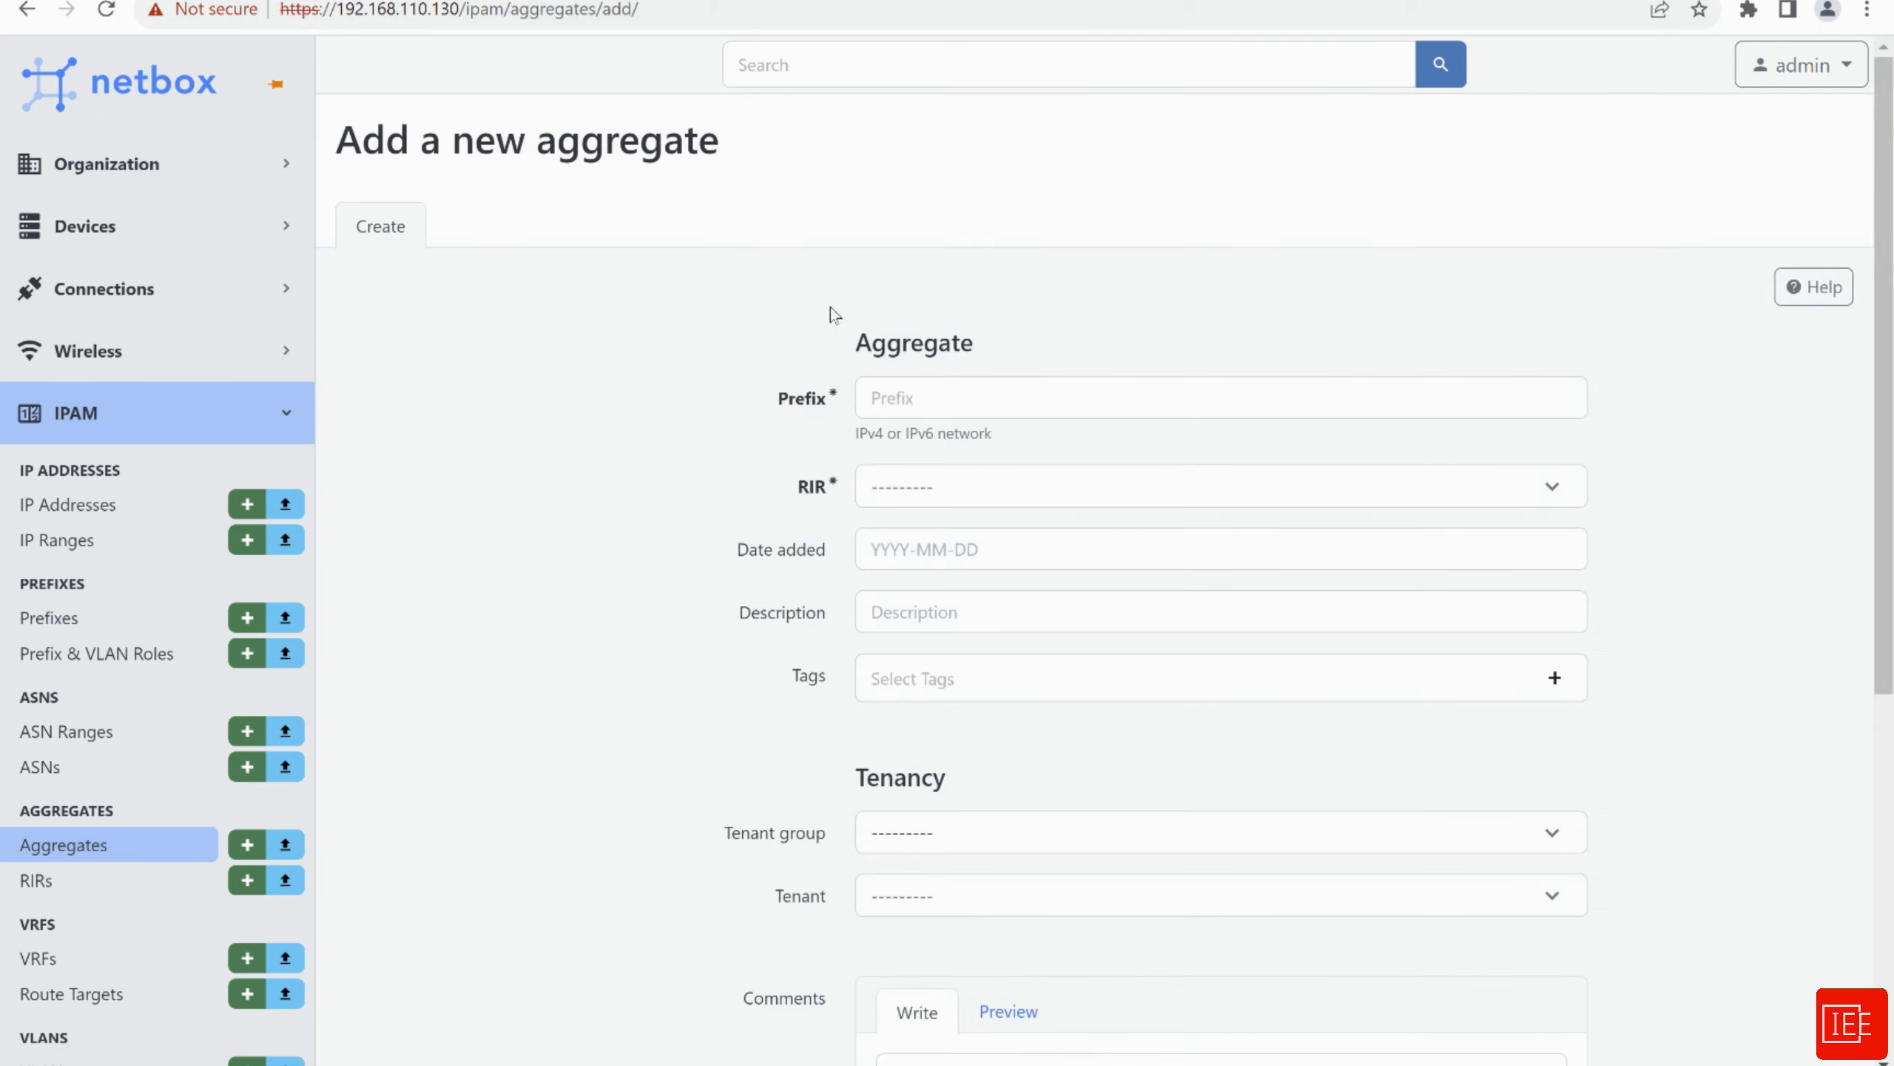
left_click(892, 395)
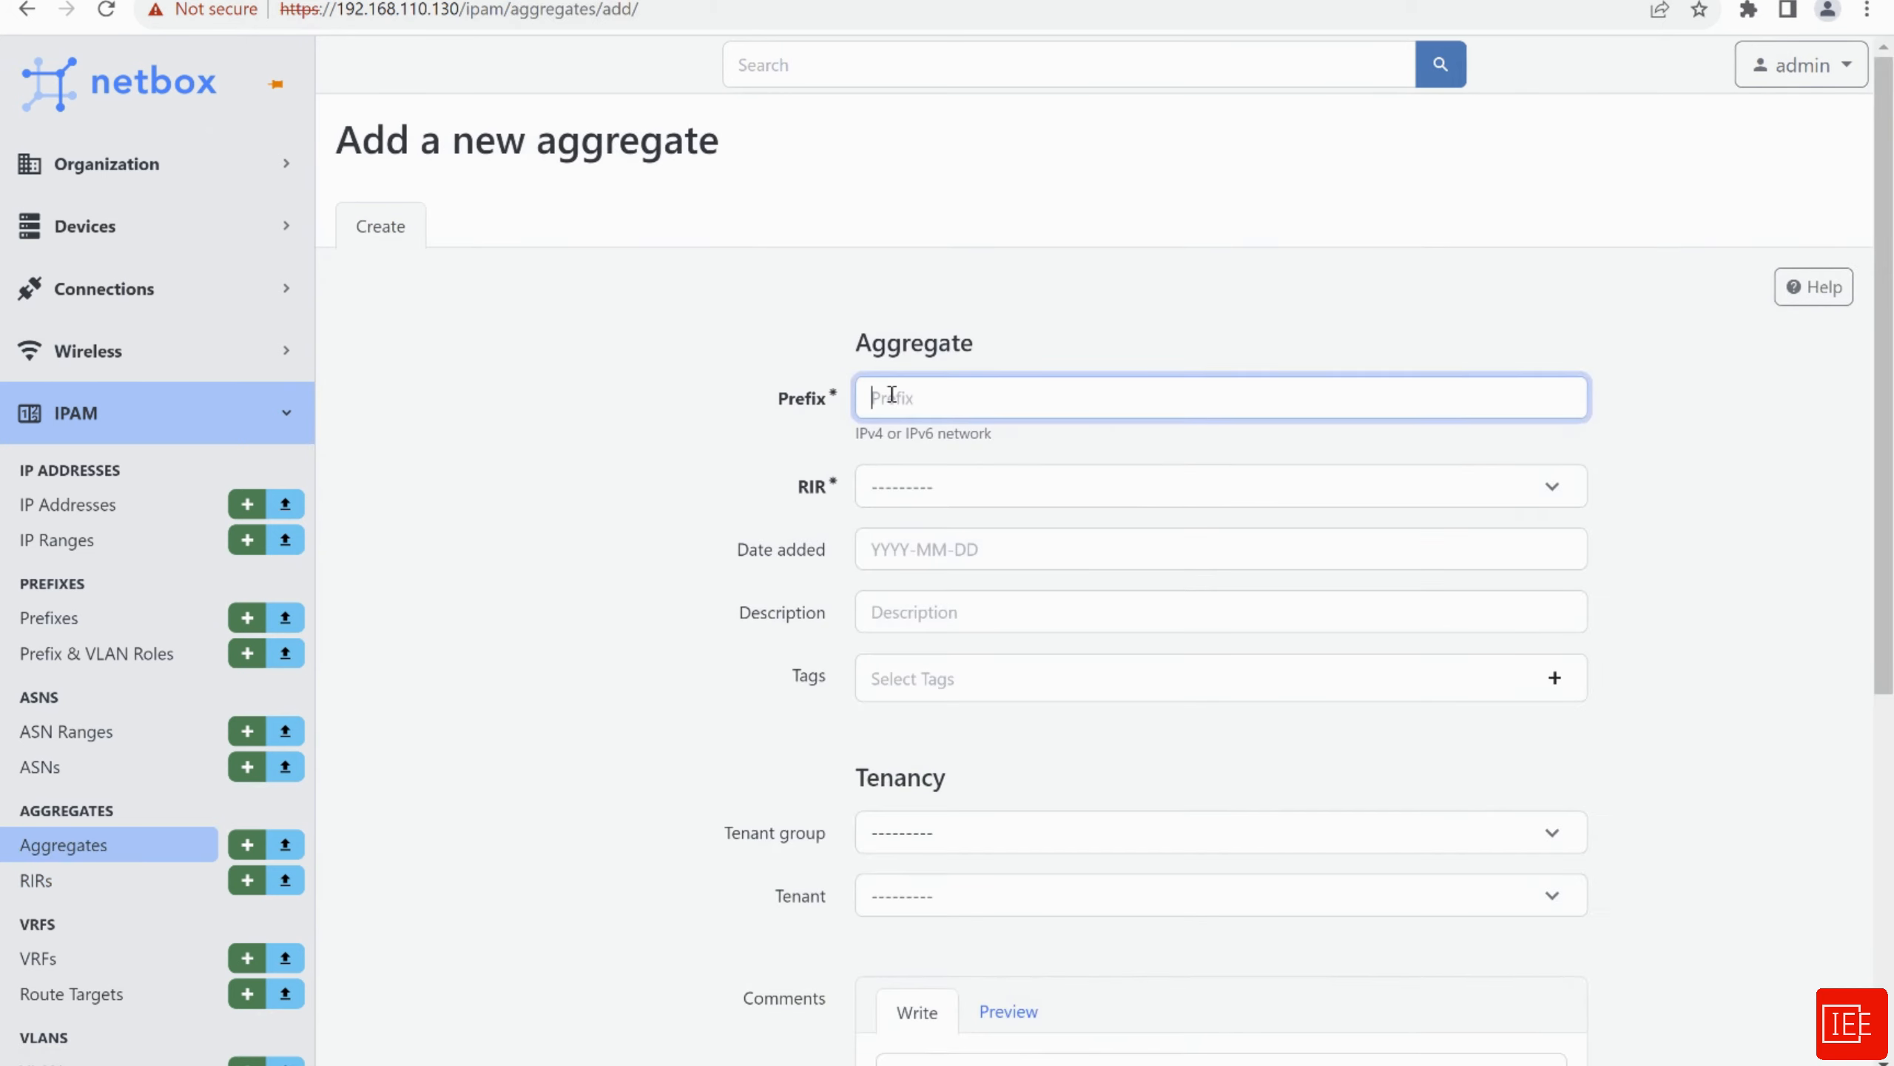
type("10")
type(".1")
type("0.0.0/16")
left_click(945, 496)
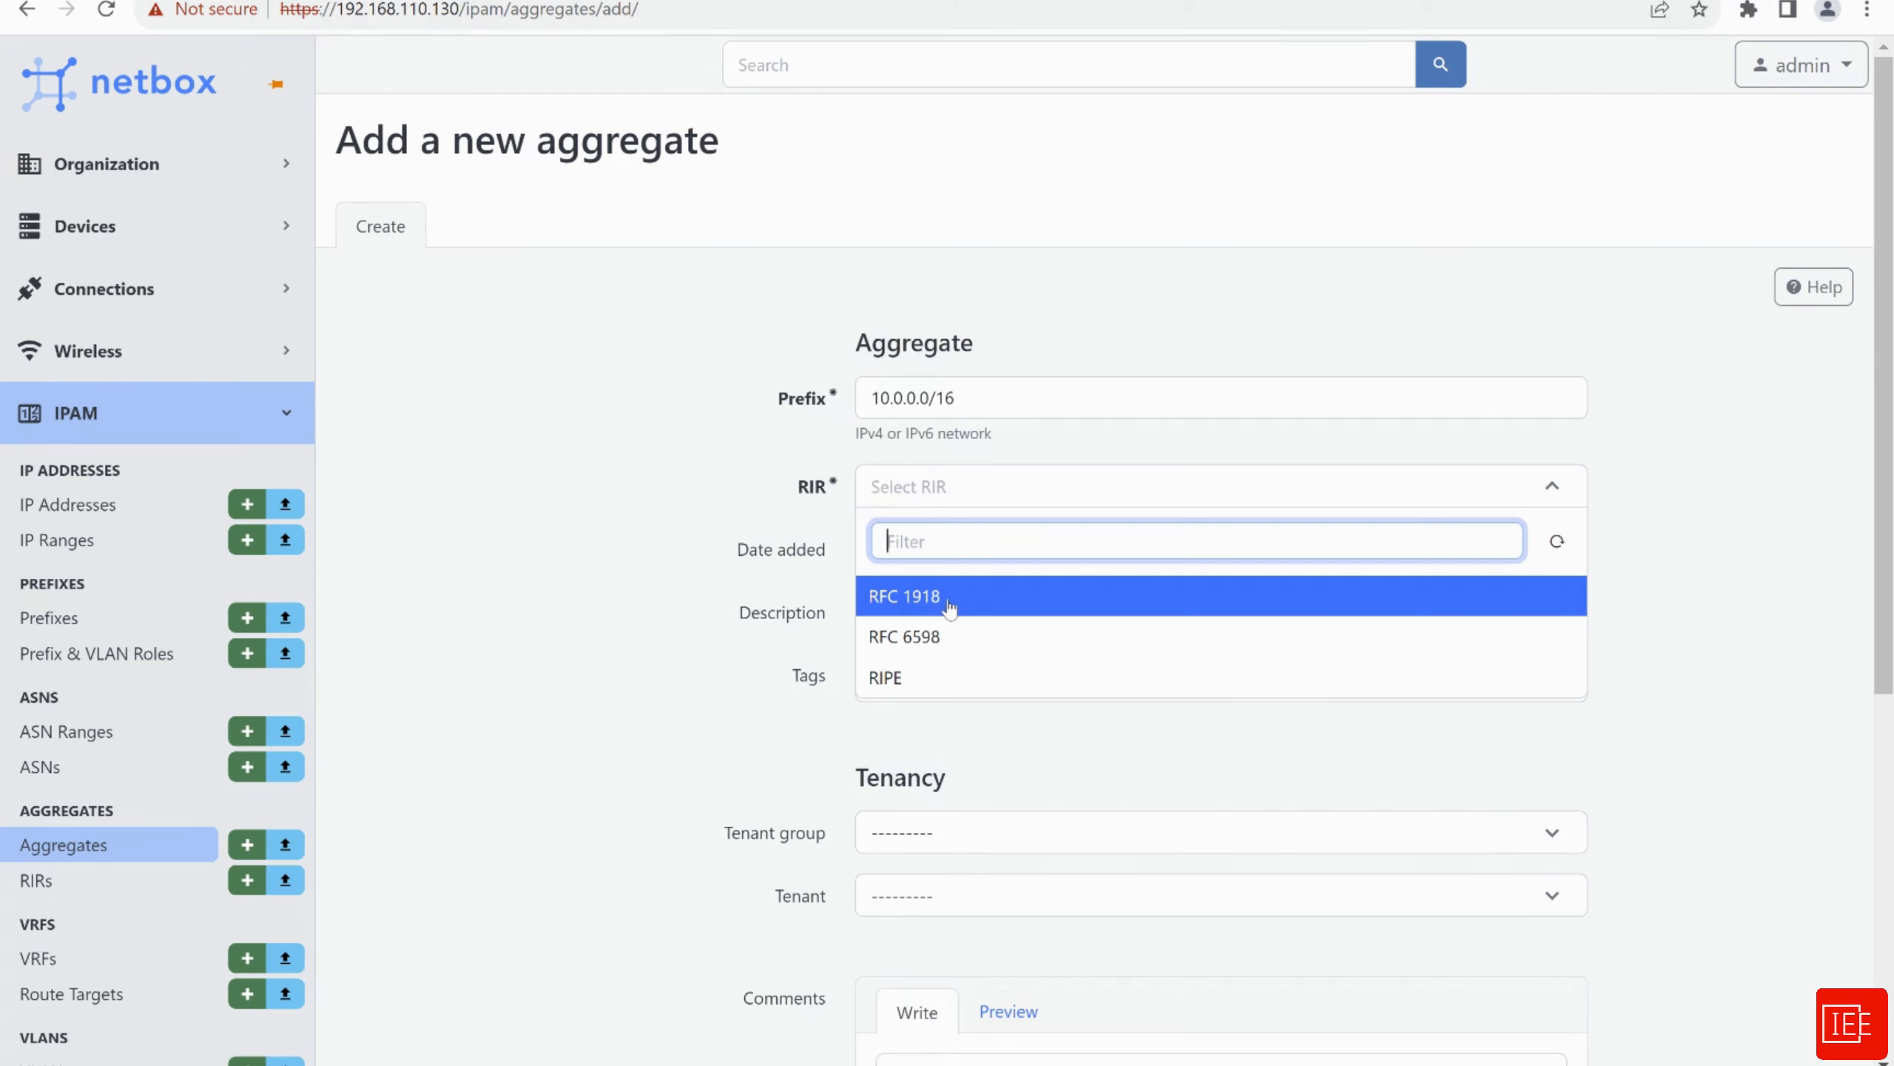
left_click(937, 602)
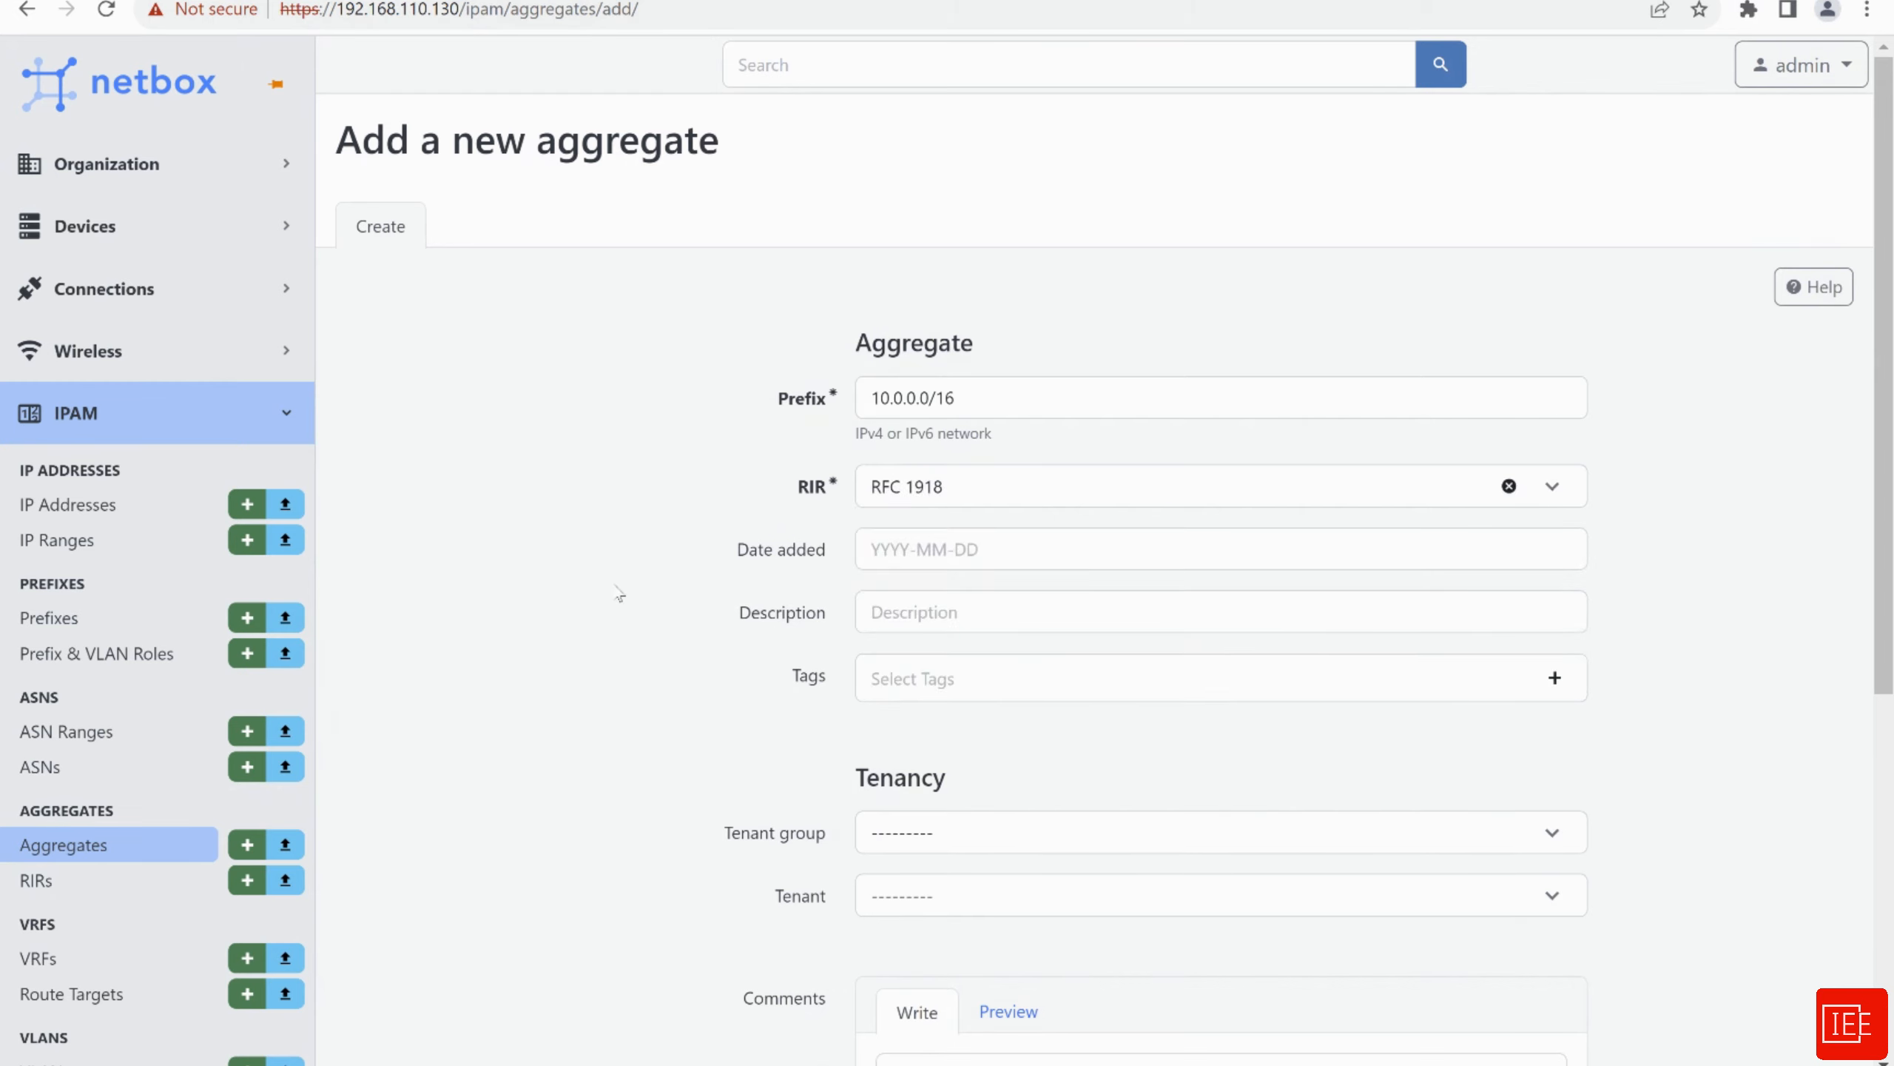
scroll(613, 605, "down", 2)
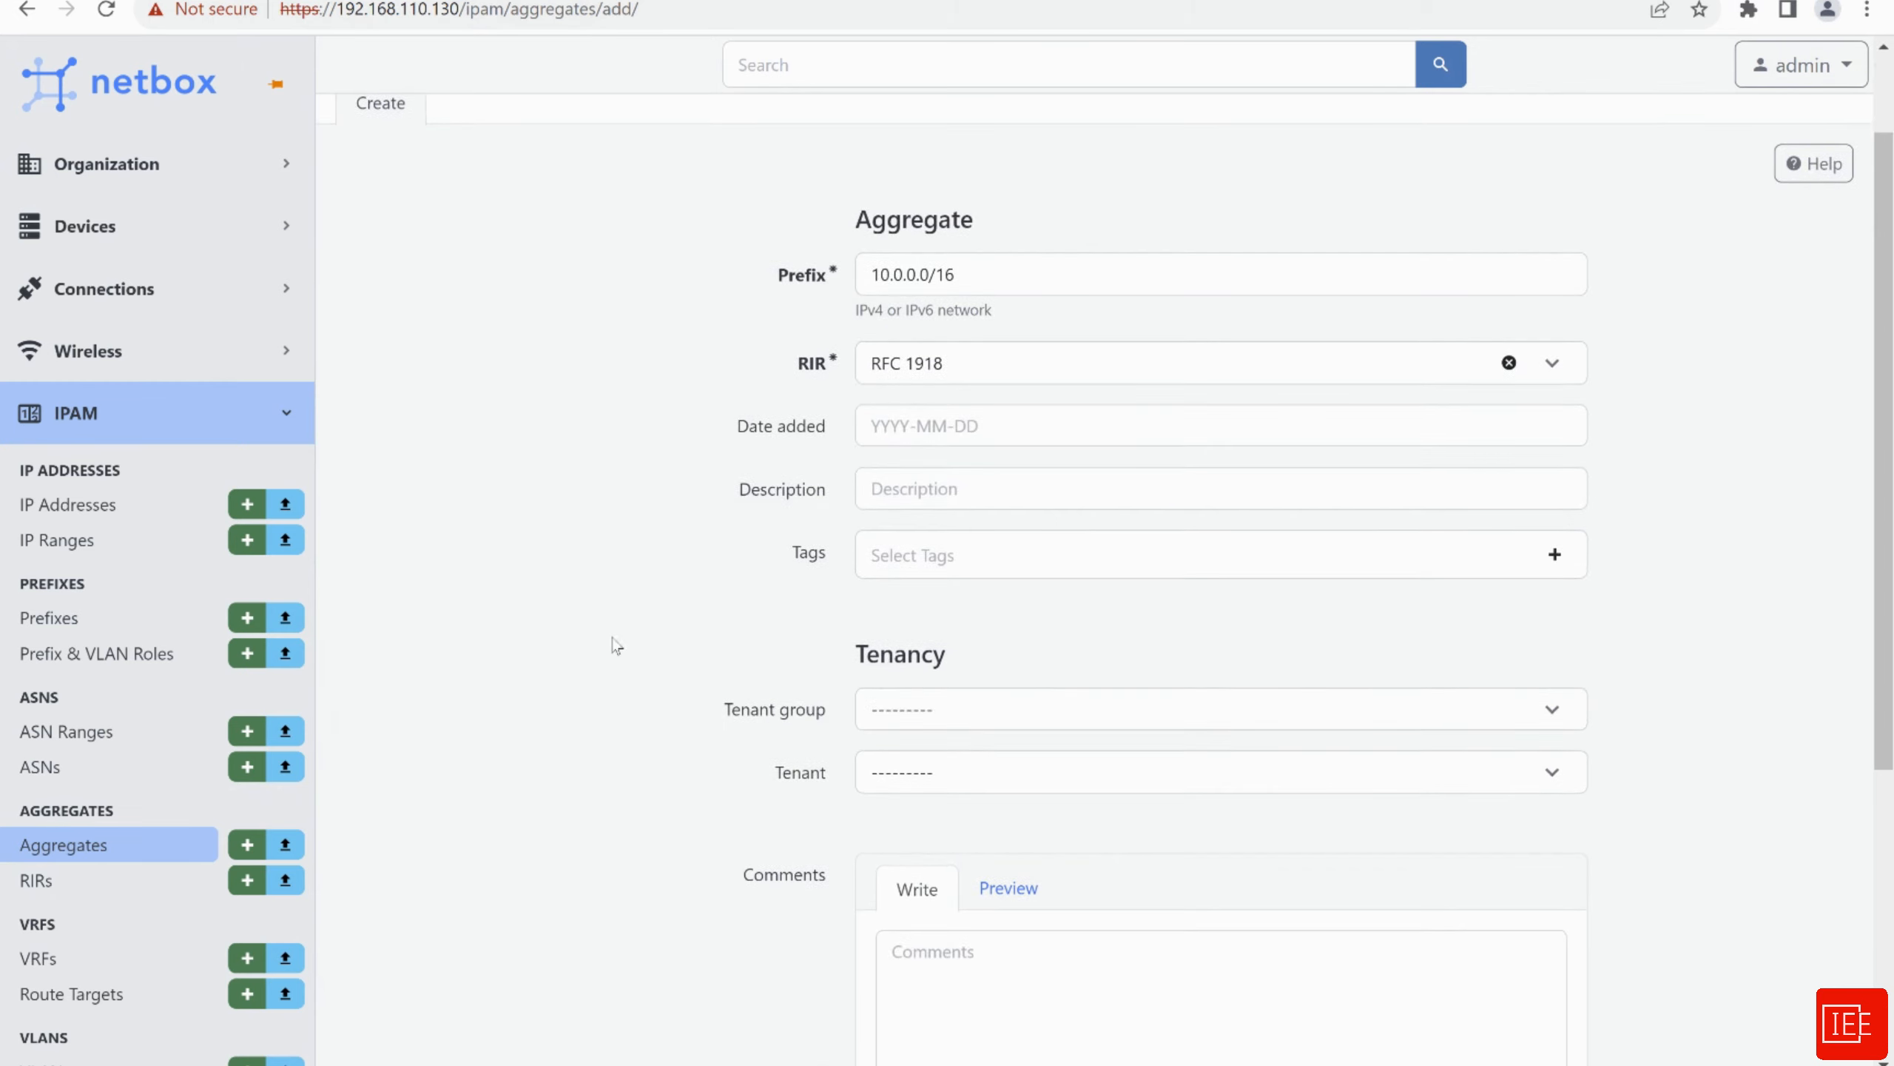
scroll(617, 646, "down", 2)
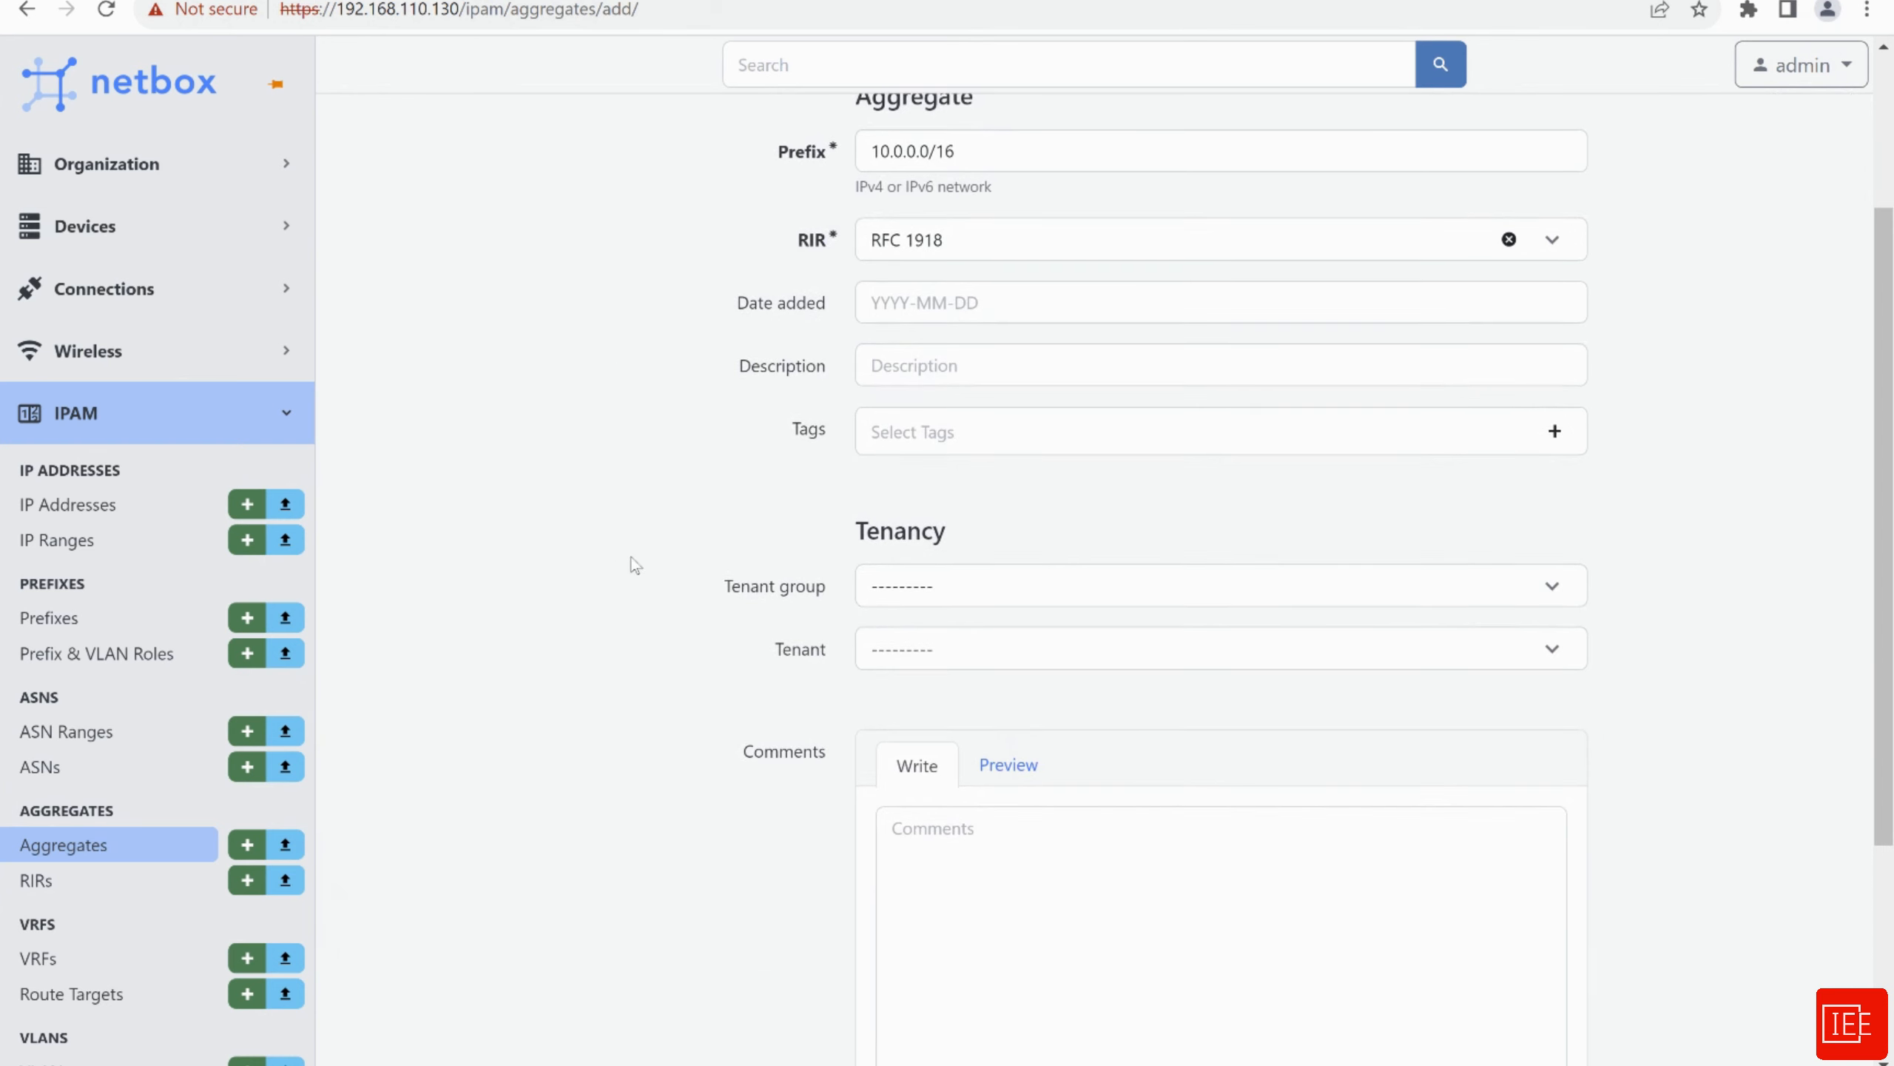
scroll(655, 543, "down", 5)
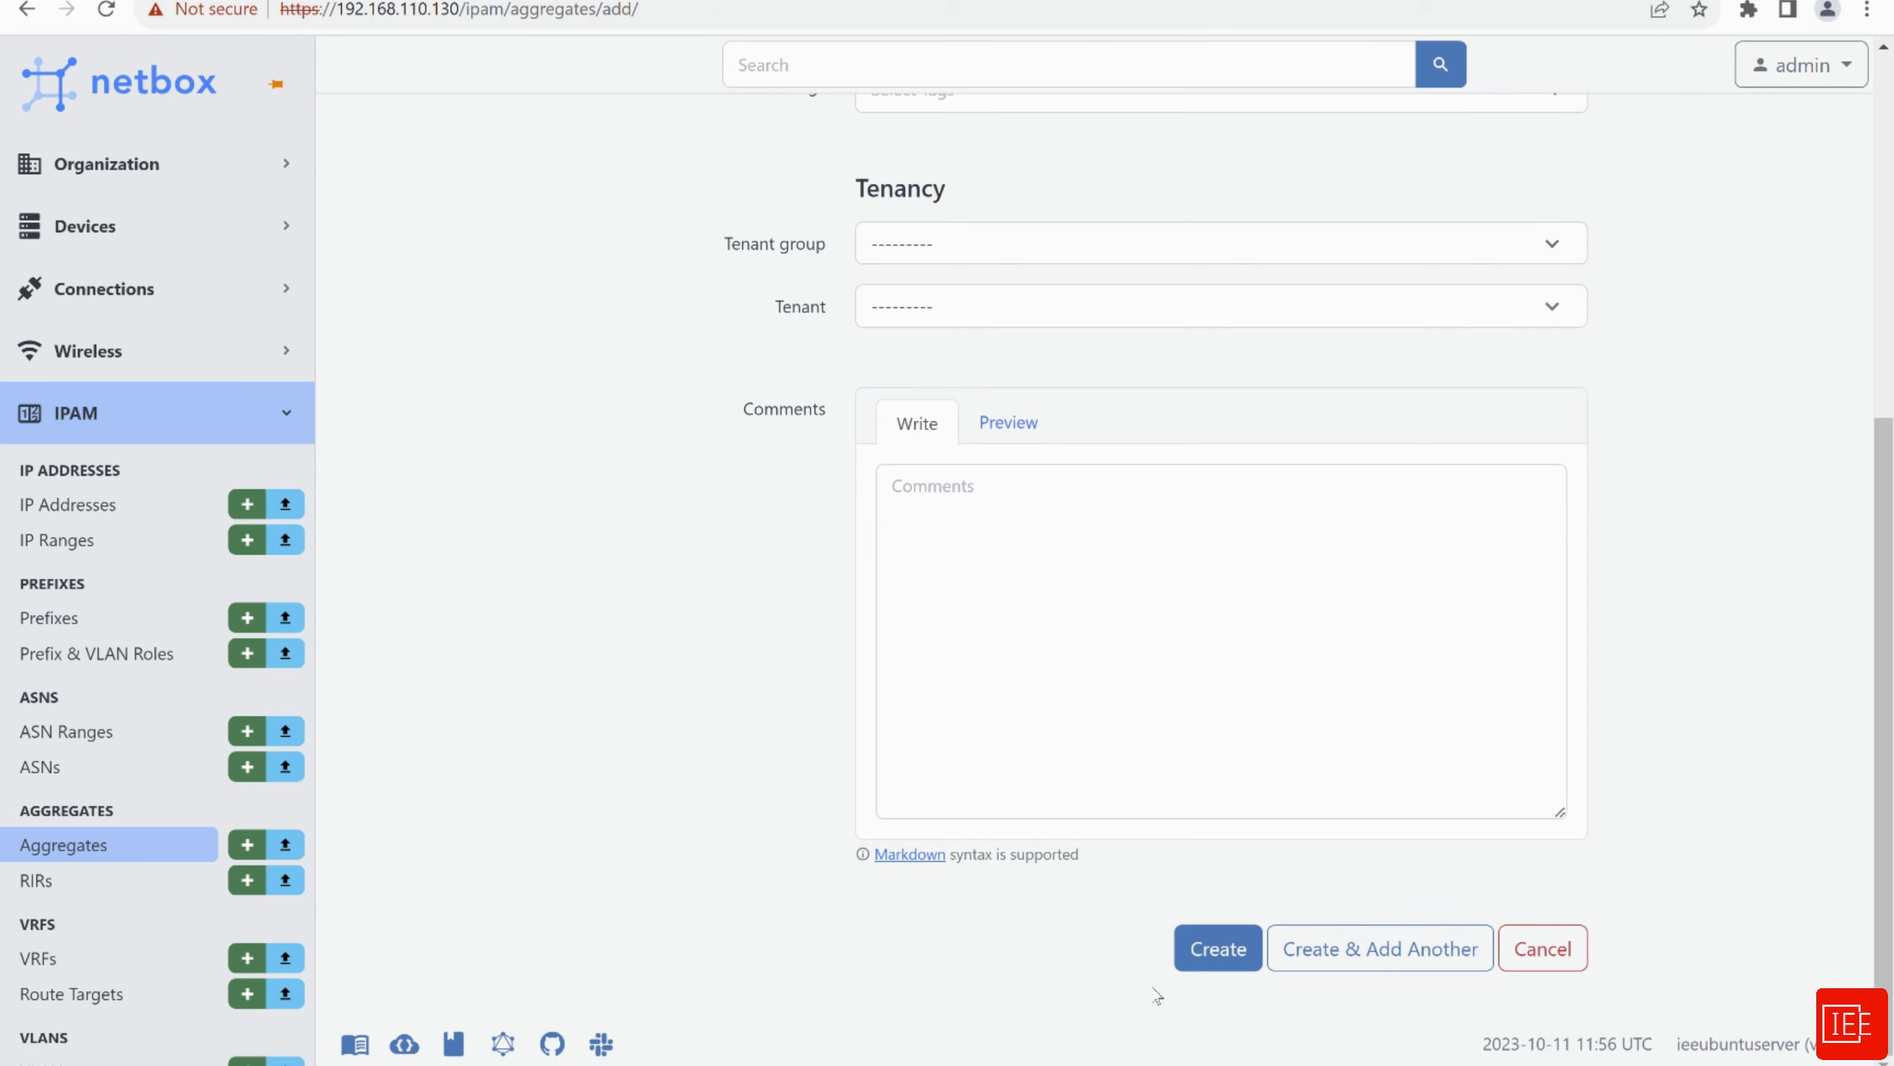
Save the 10.0.0.0/16 aggregate, then go to the Prefix & VLAN Roles list
left_click(1219, 963)
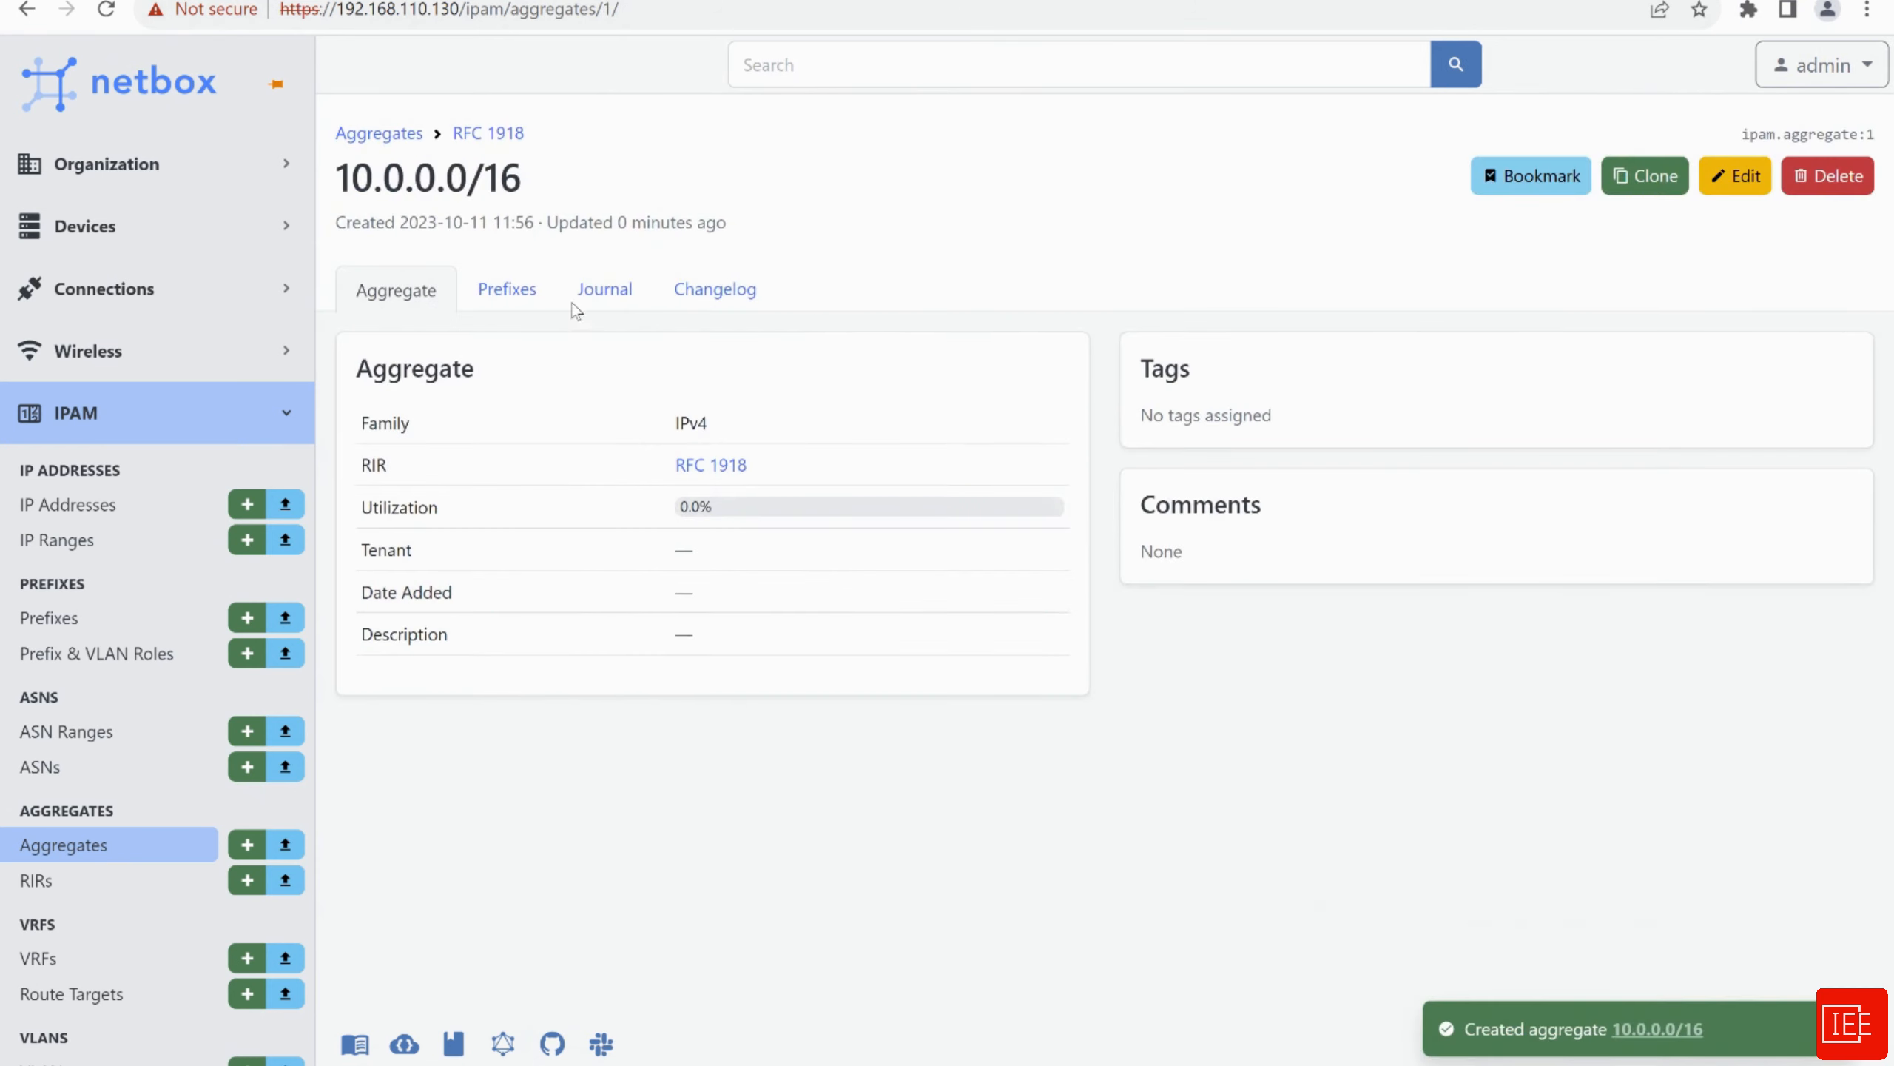
left_click_drag(338, 179, 542, 196)
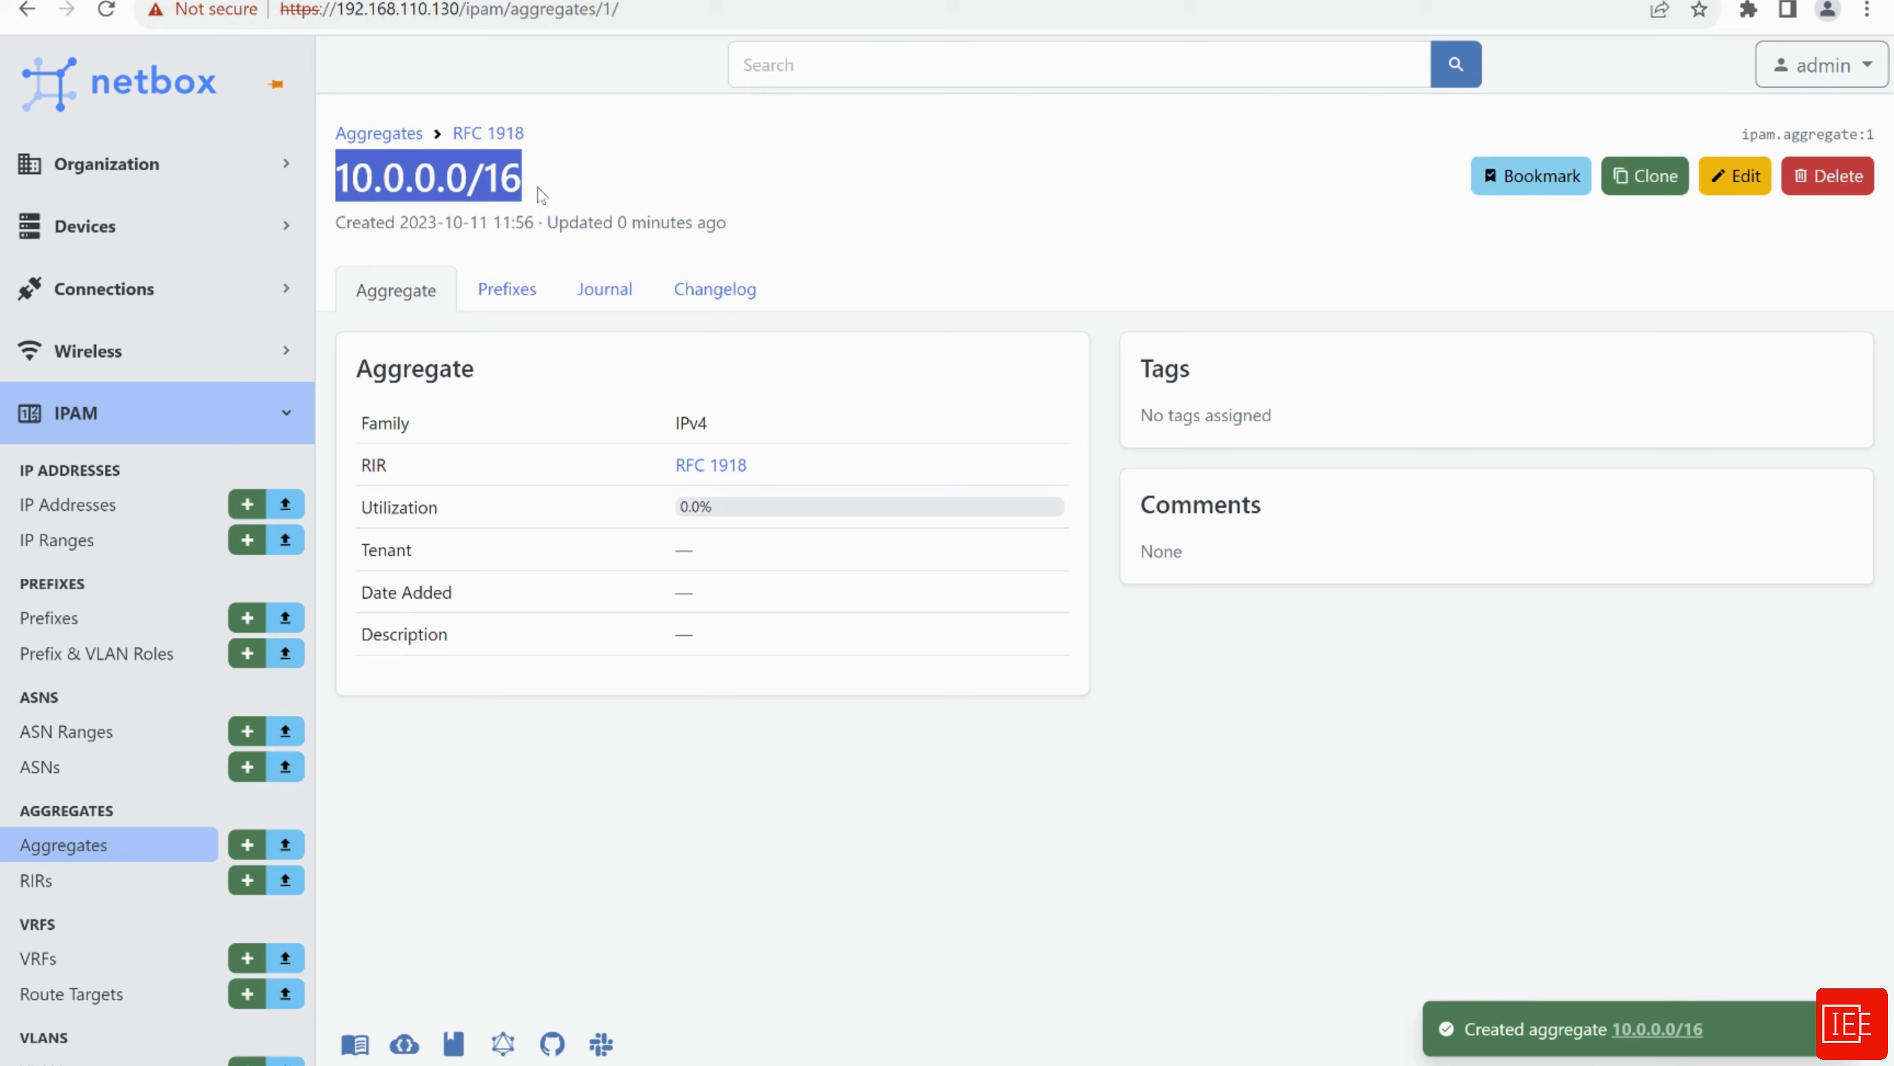
left_click(541, 195)
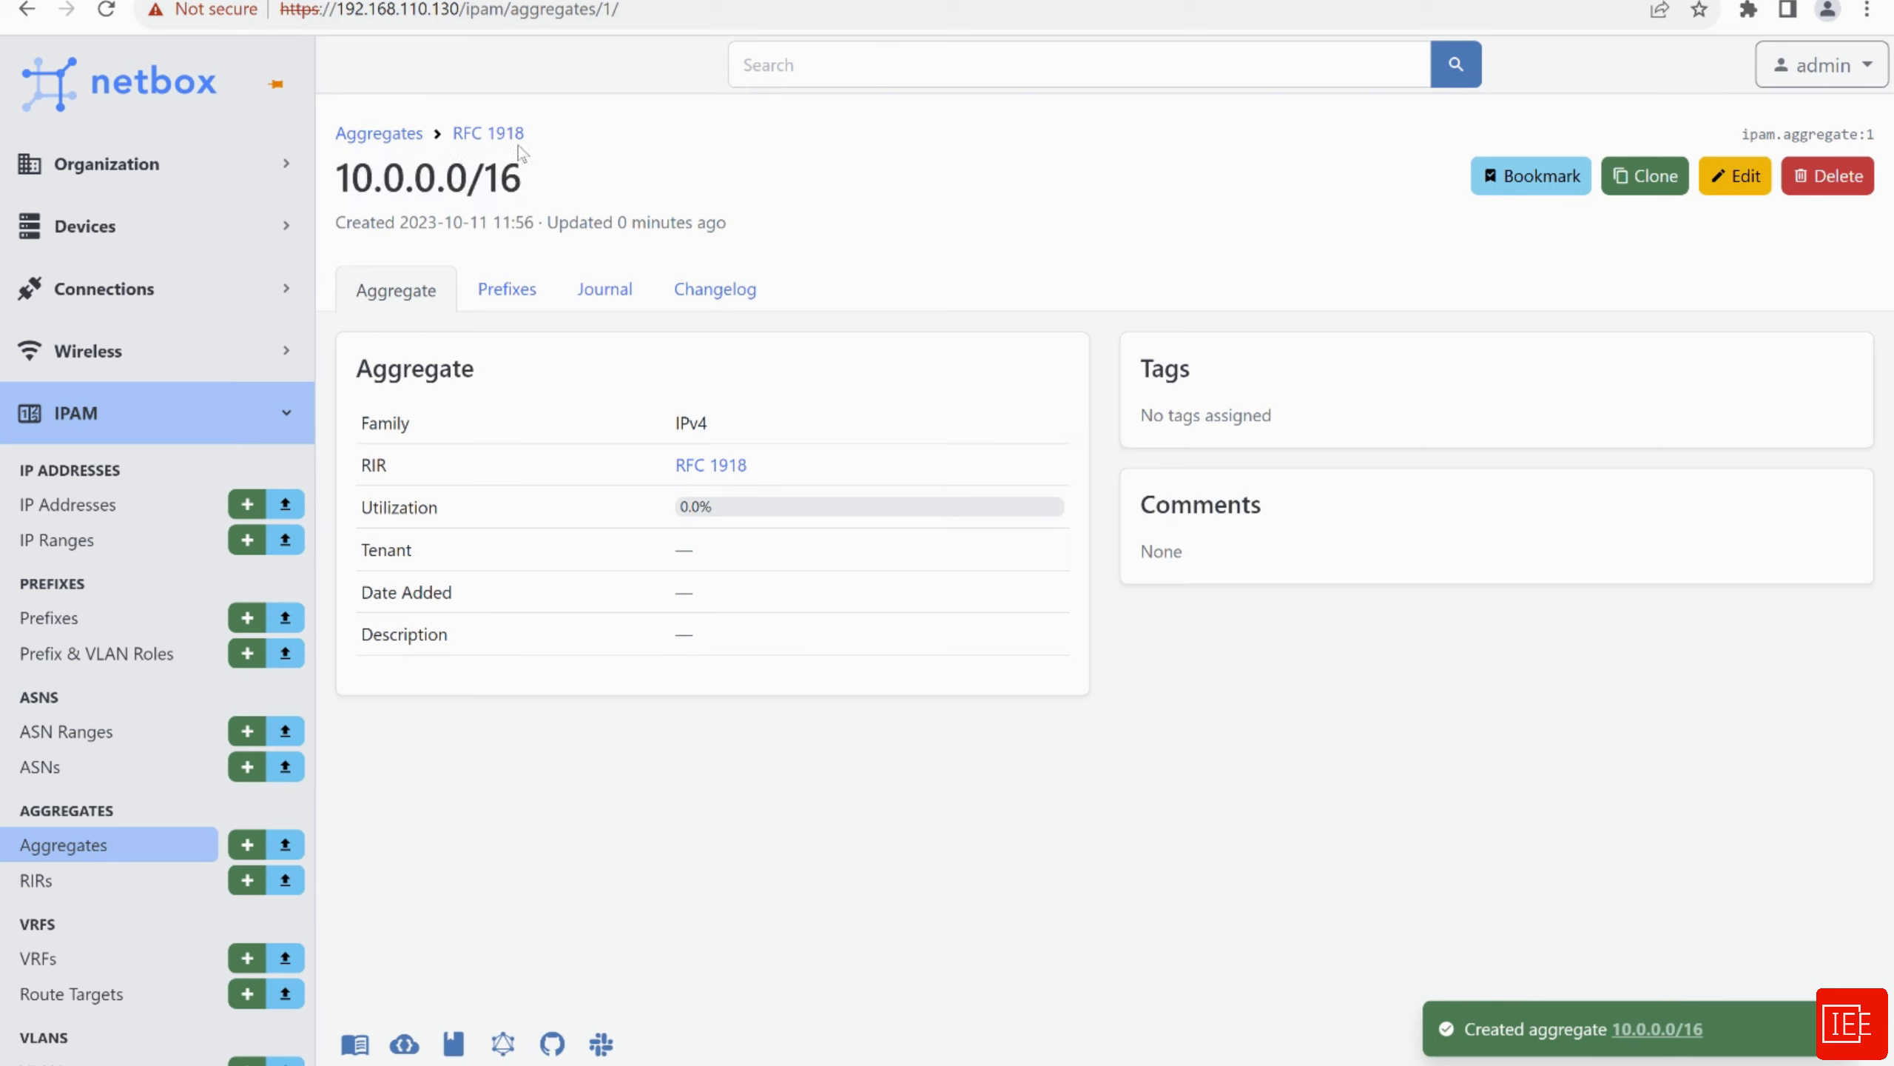
left_click(119, 851)
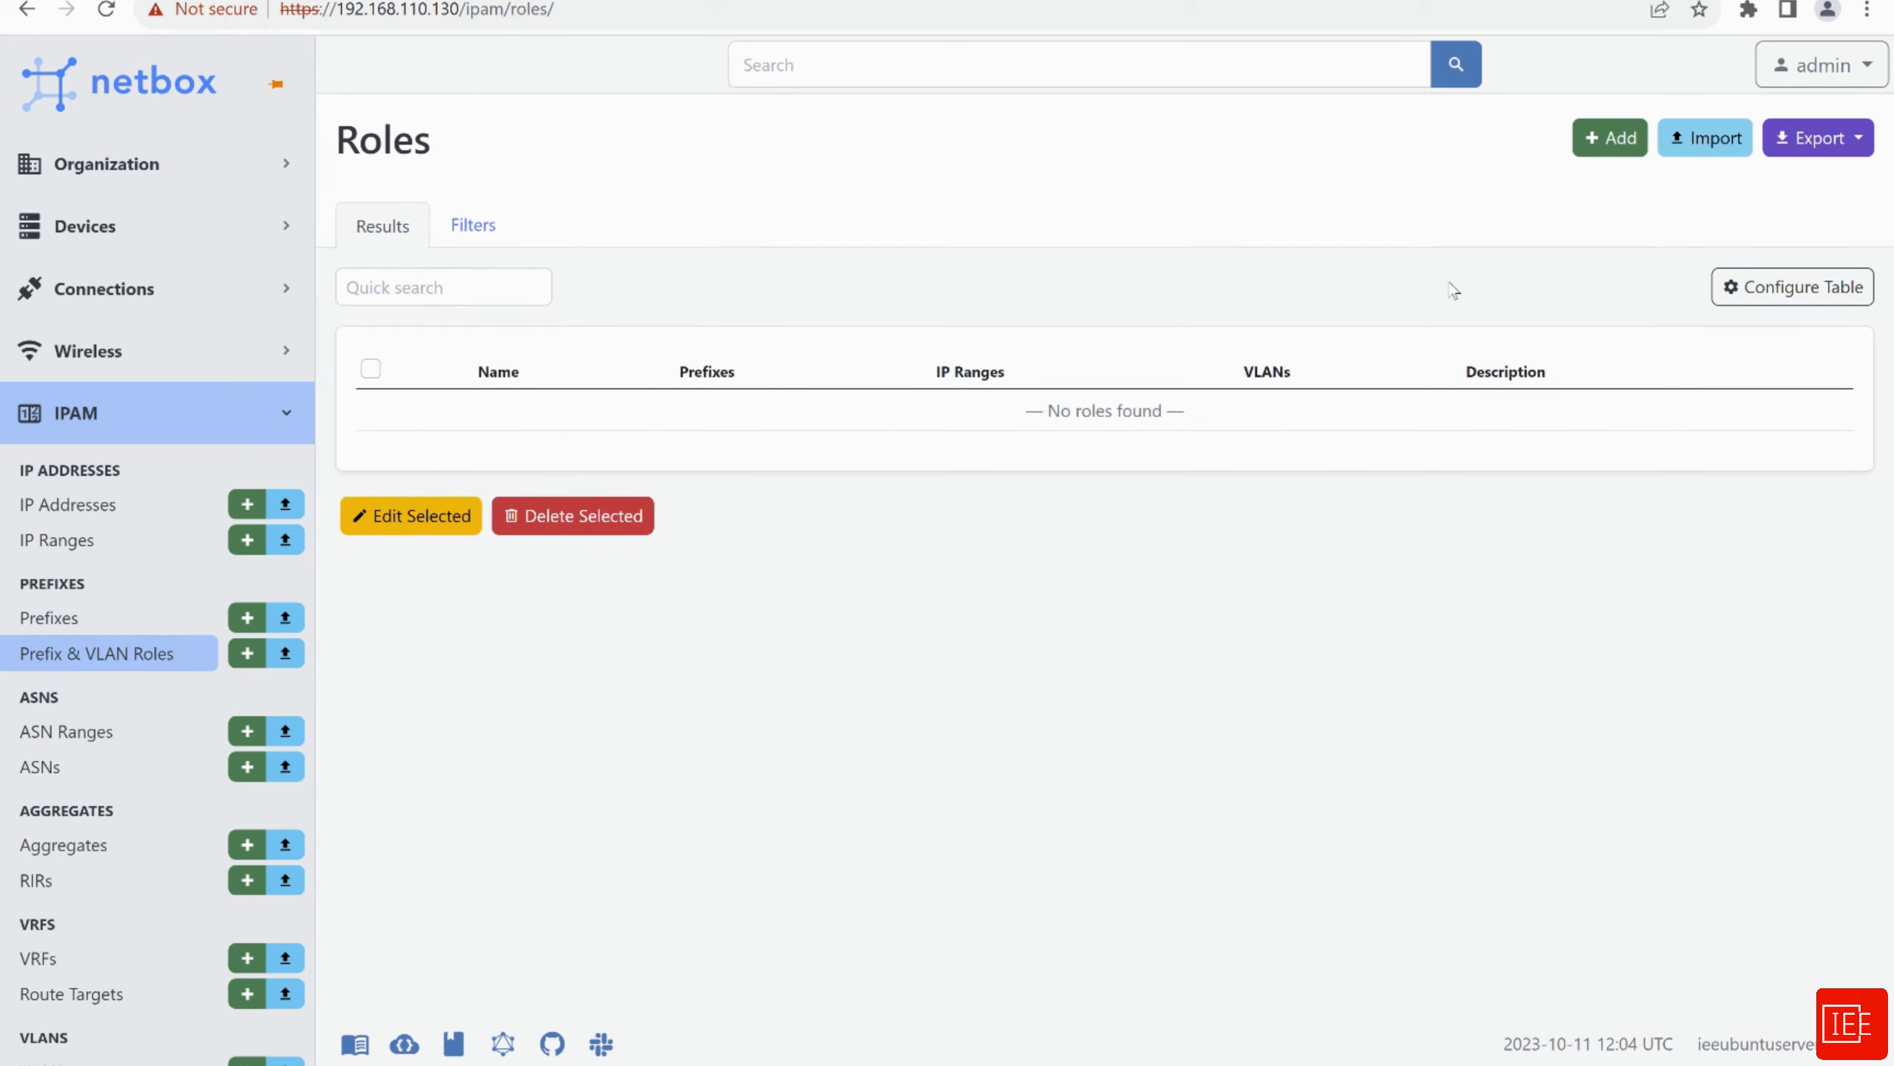
Add the role Core with slug core, then start a new prefix
left_click(1612, 149)
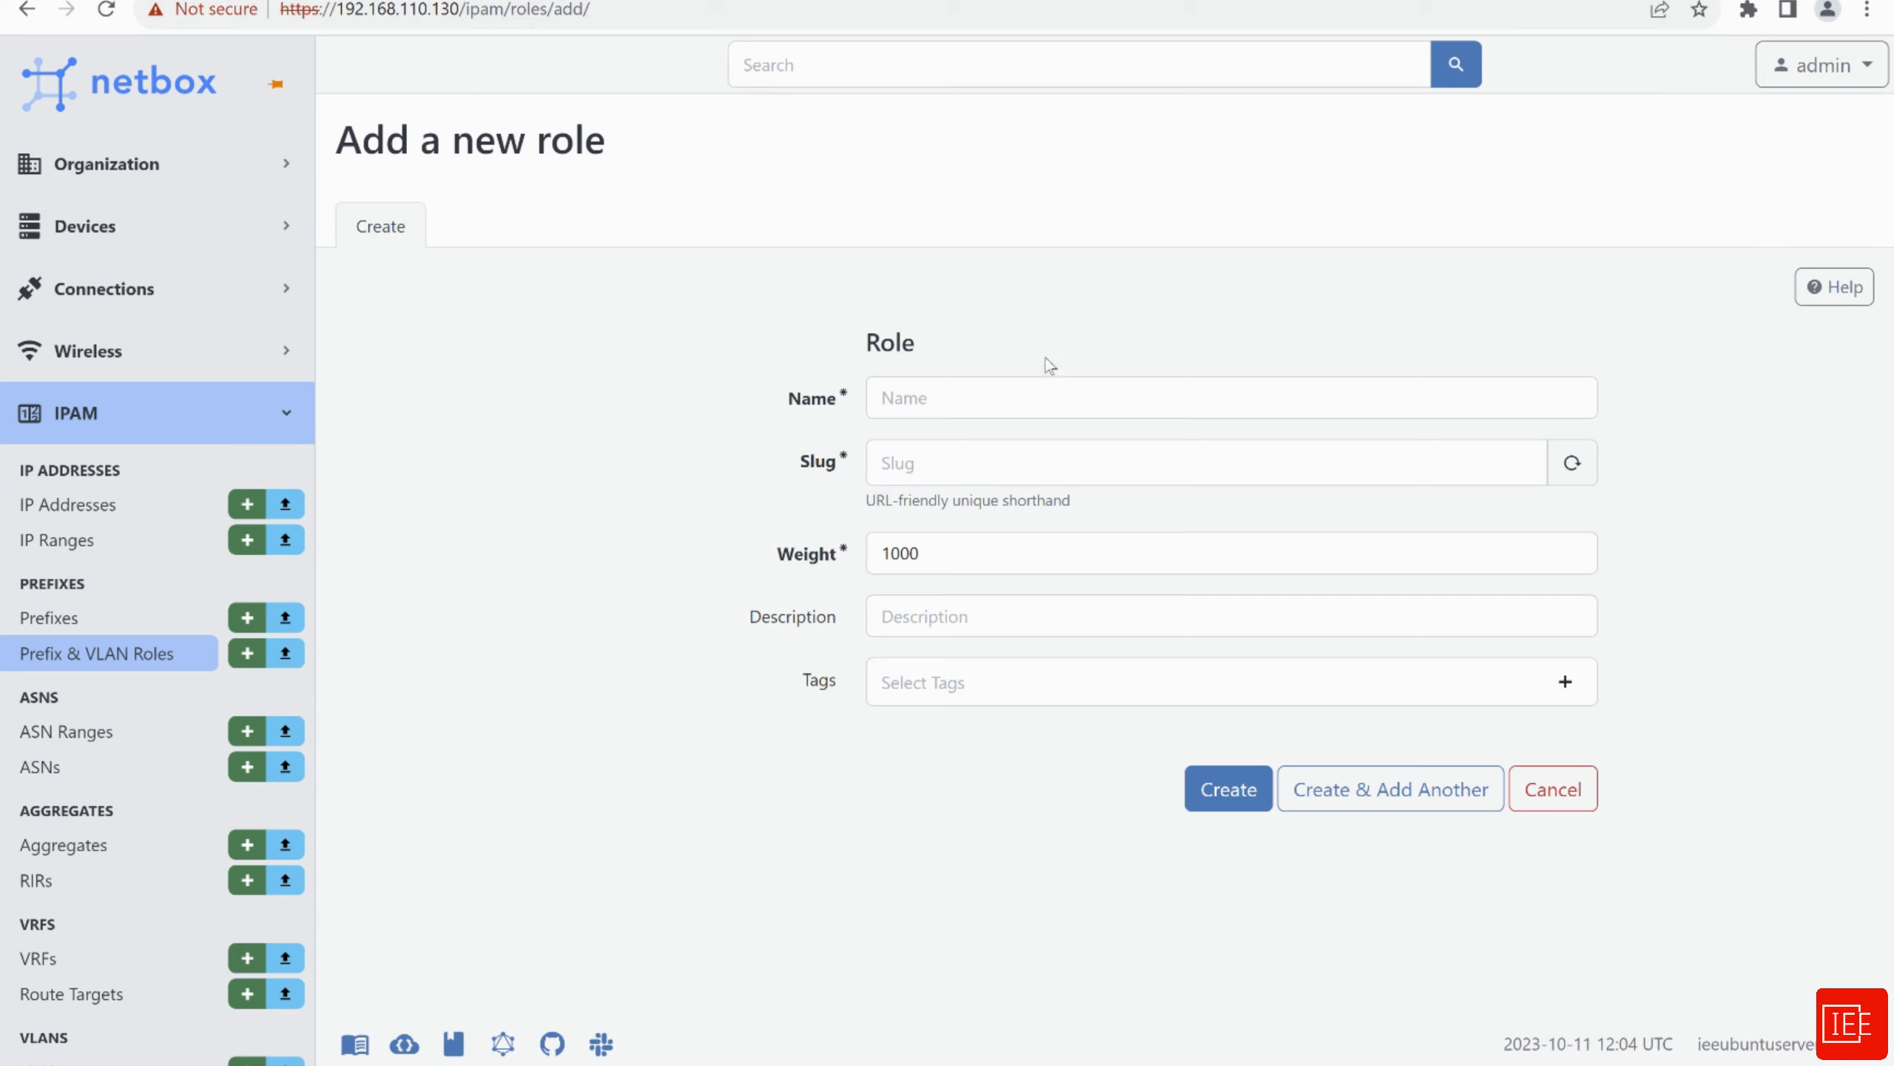
left_click(972, 403)
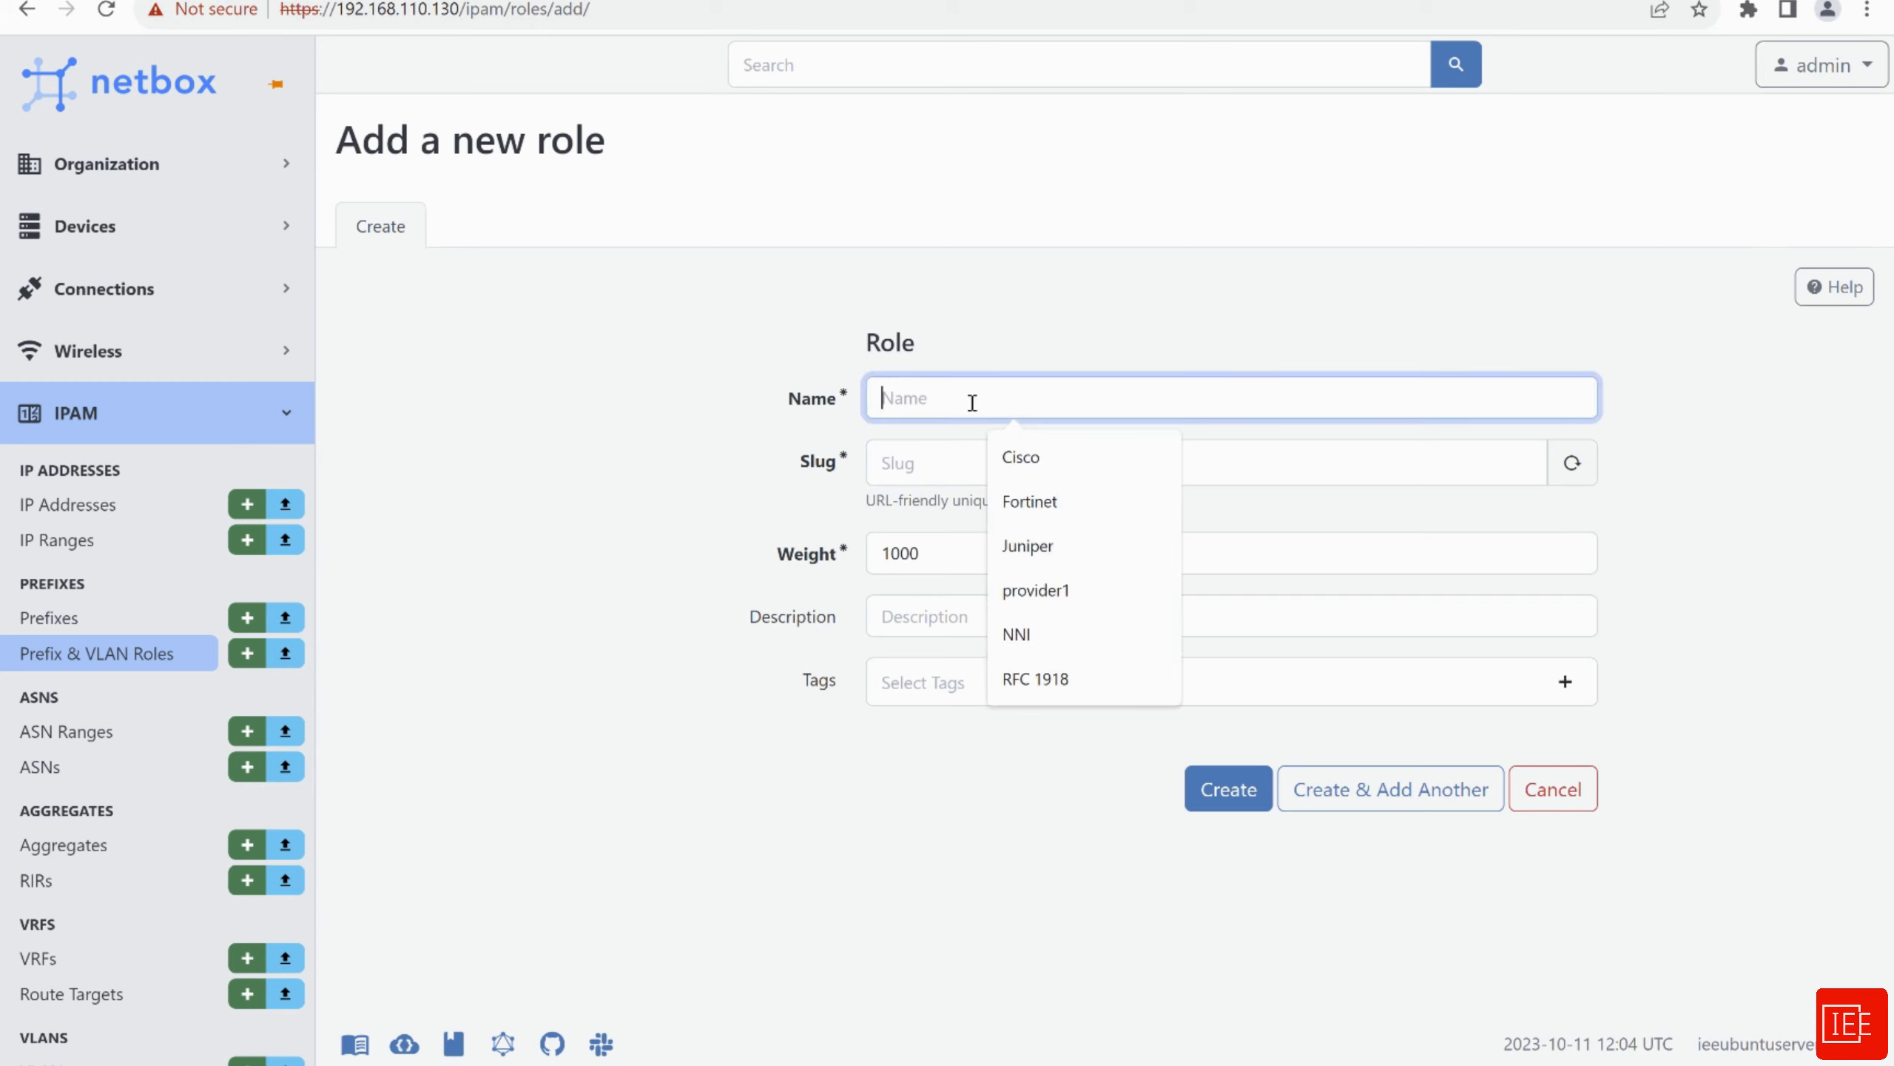
type("Core")
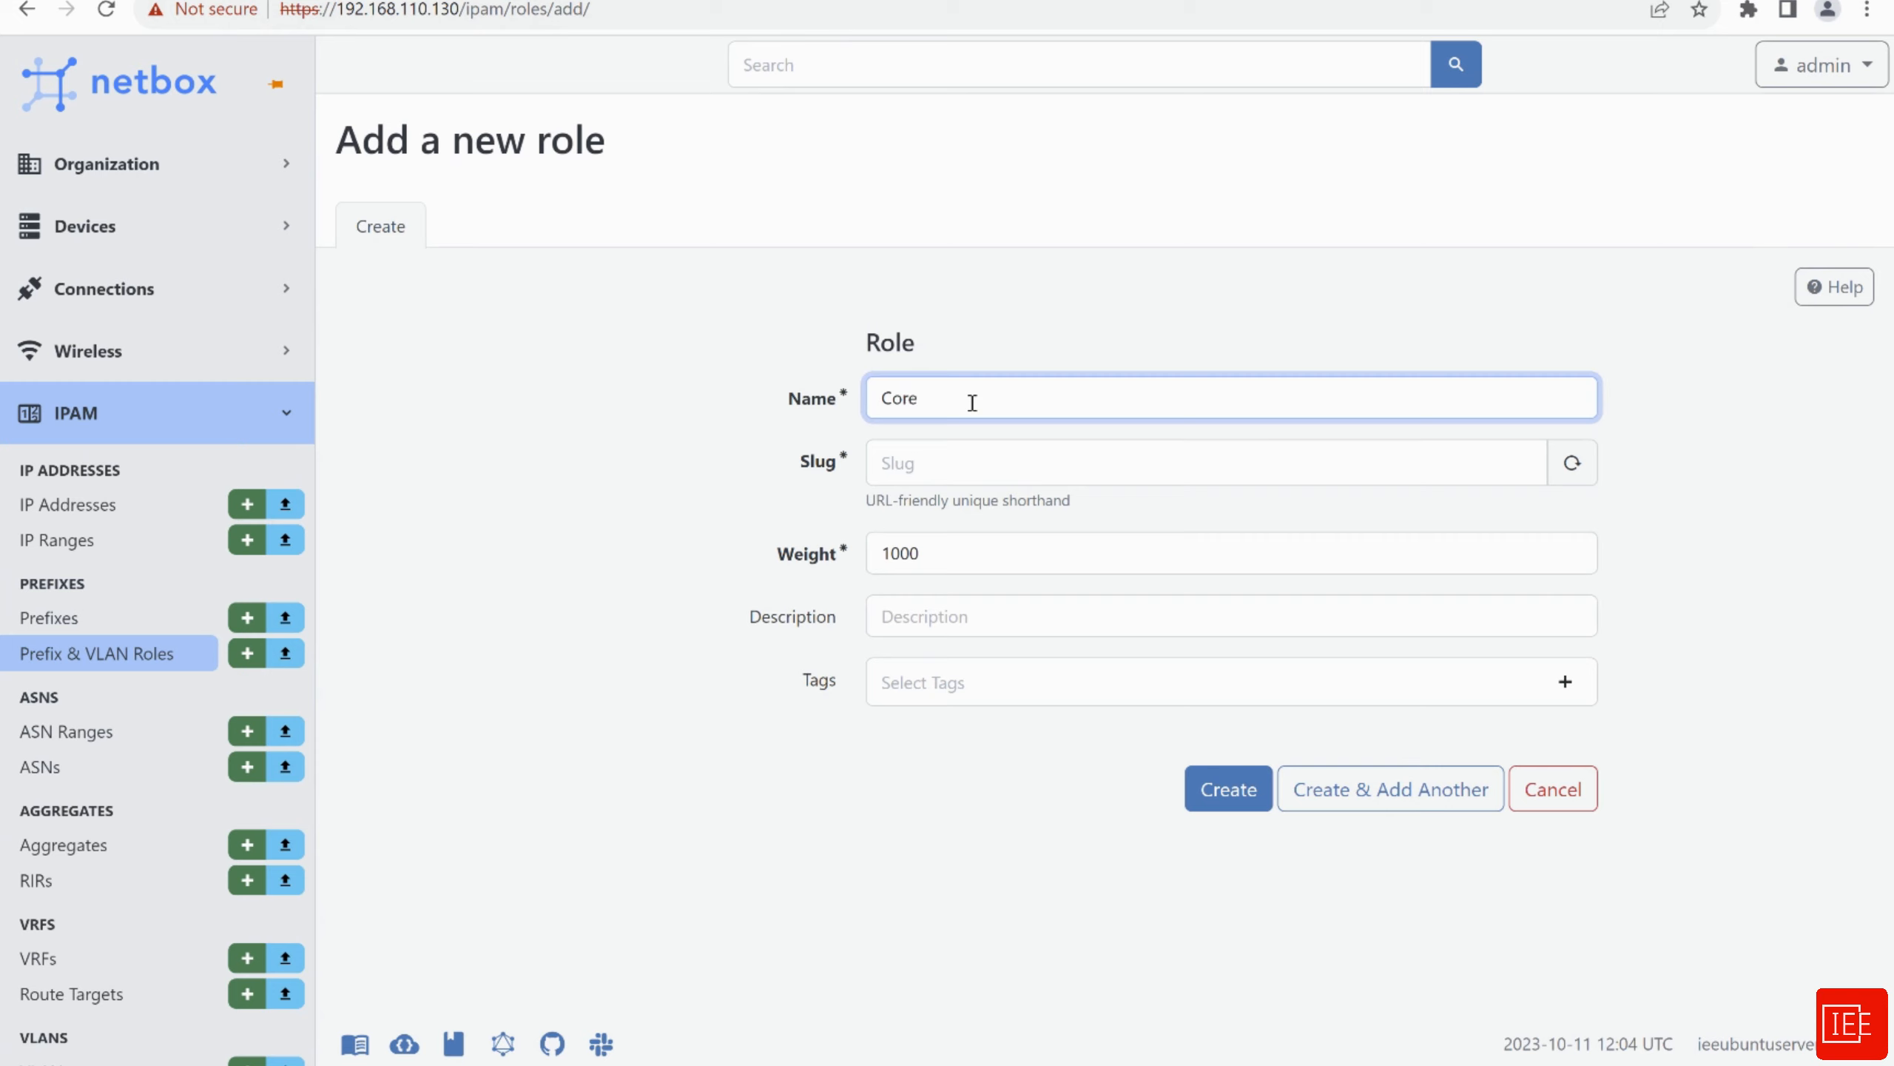
left_click(937, 469)
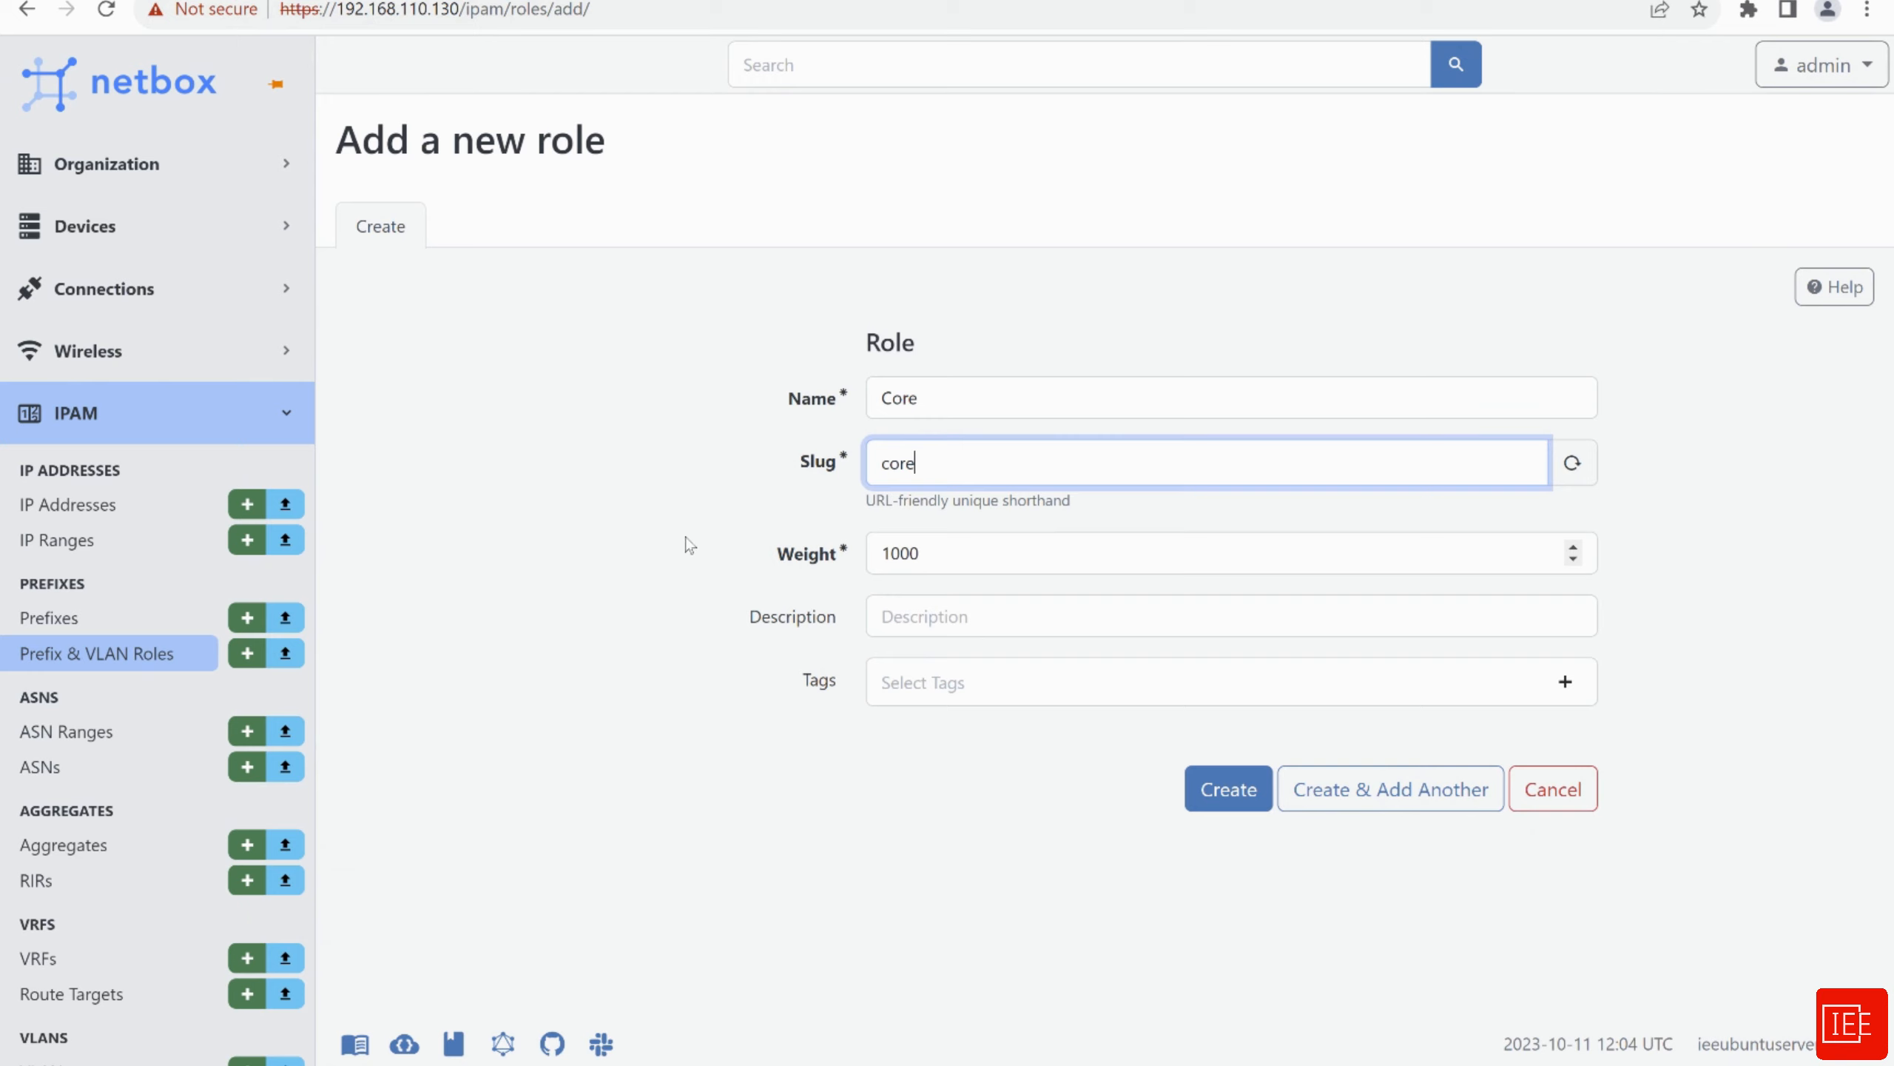
left_click(1216, 797)
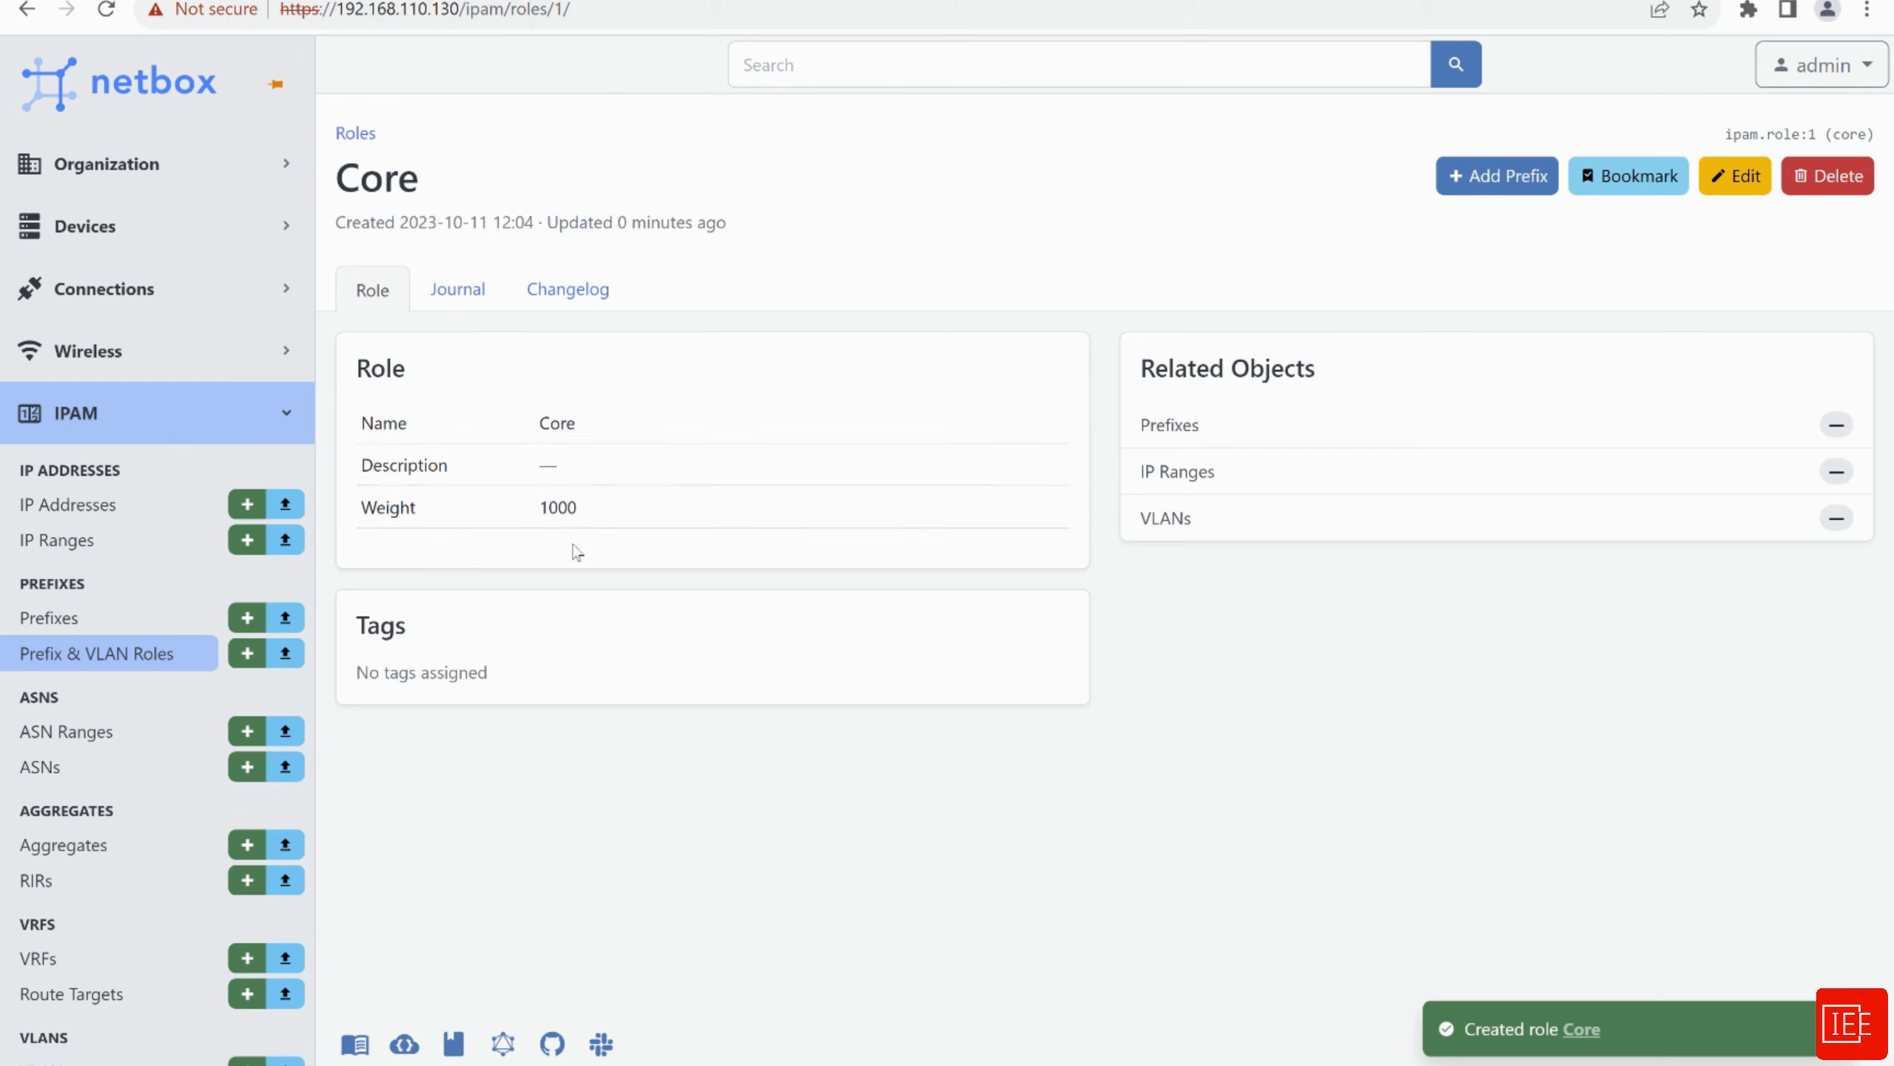
left_click(59, 619)
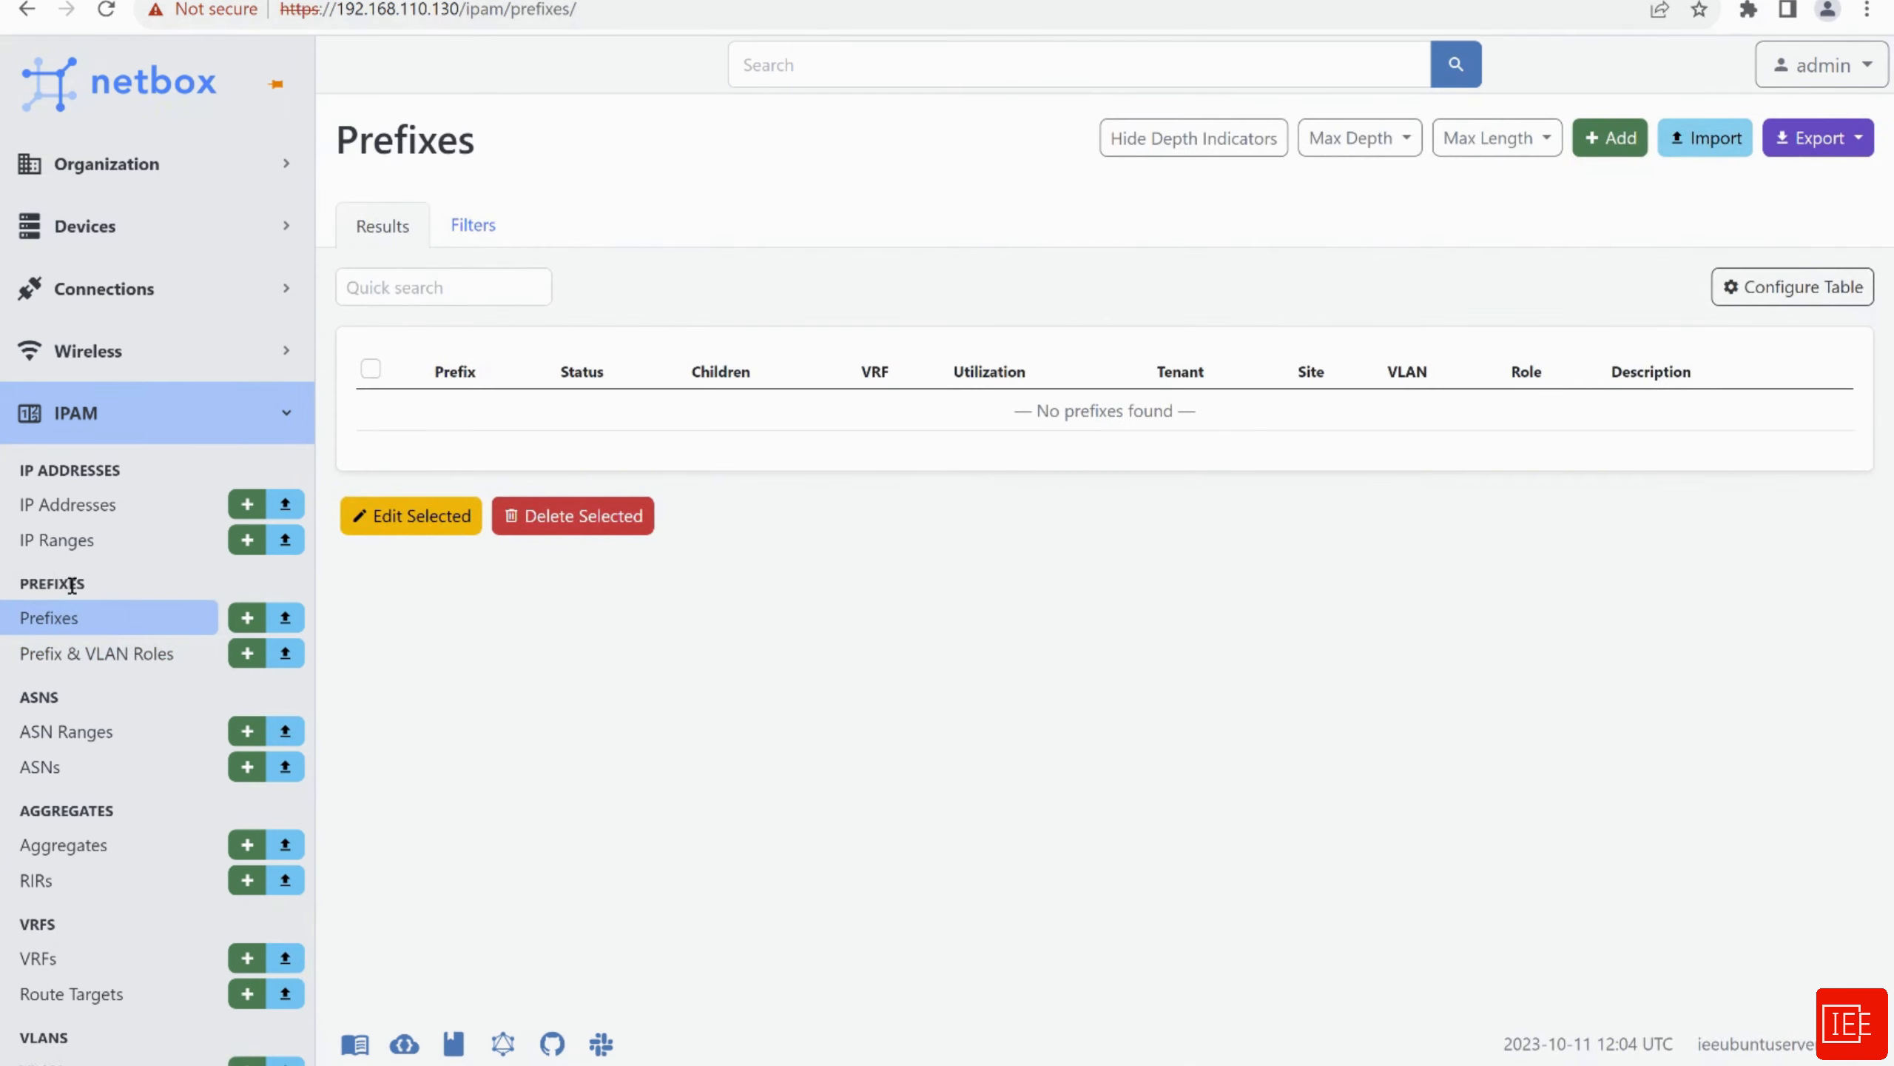
left_click(1609, 144)
Enter prefix 10.0.0.0/16 and give it the Core role
left_click(942, 402)
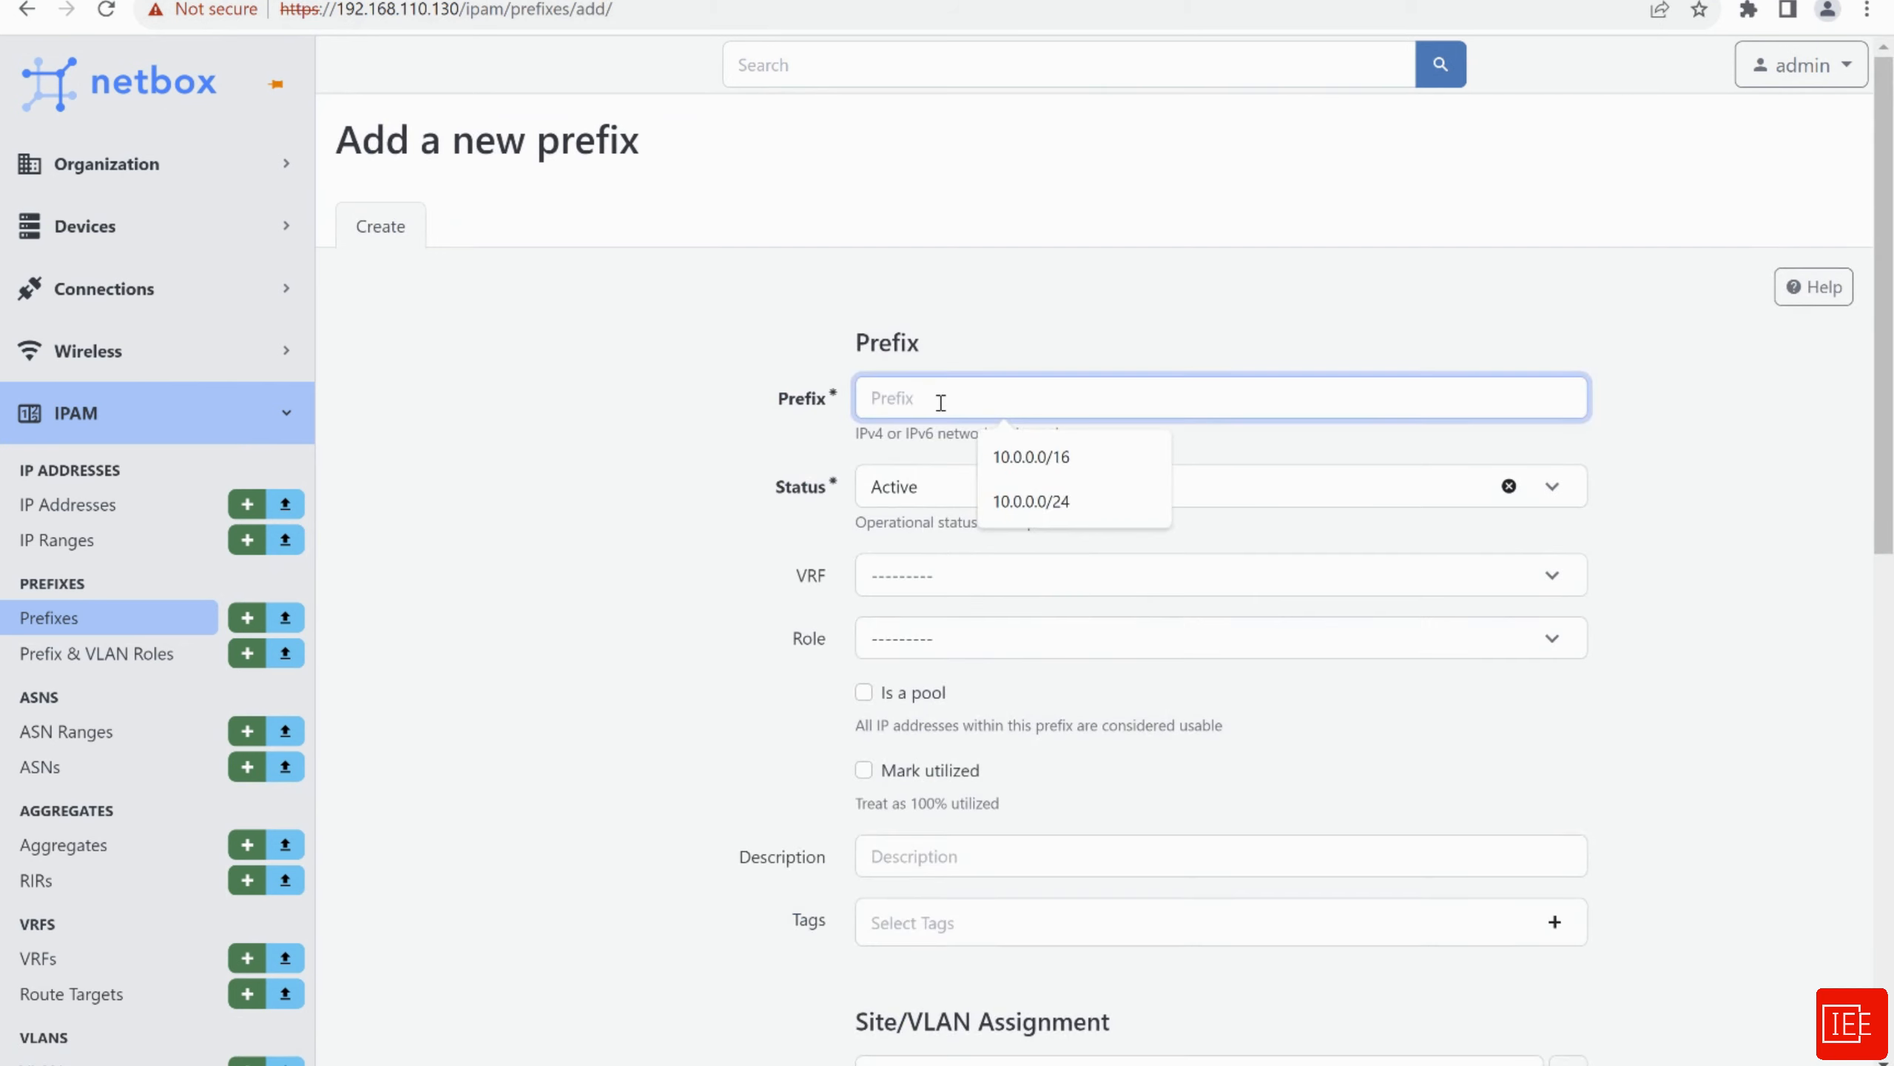
left_click(1032, 456)
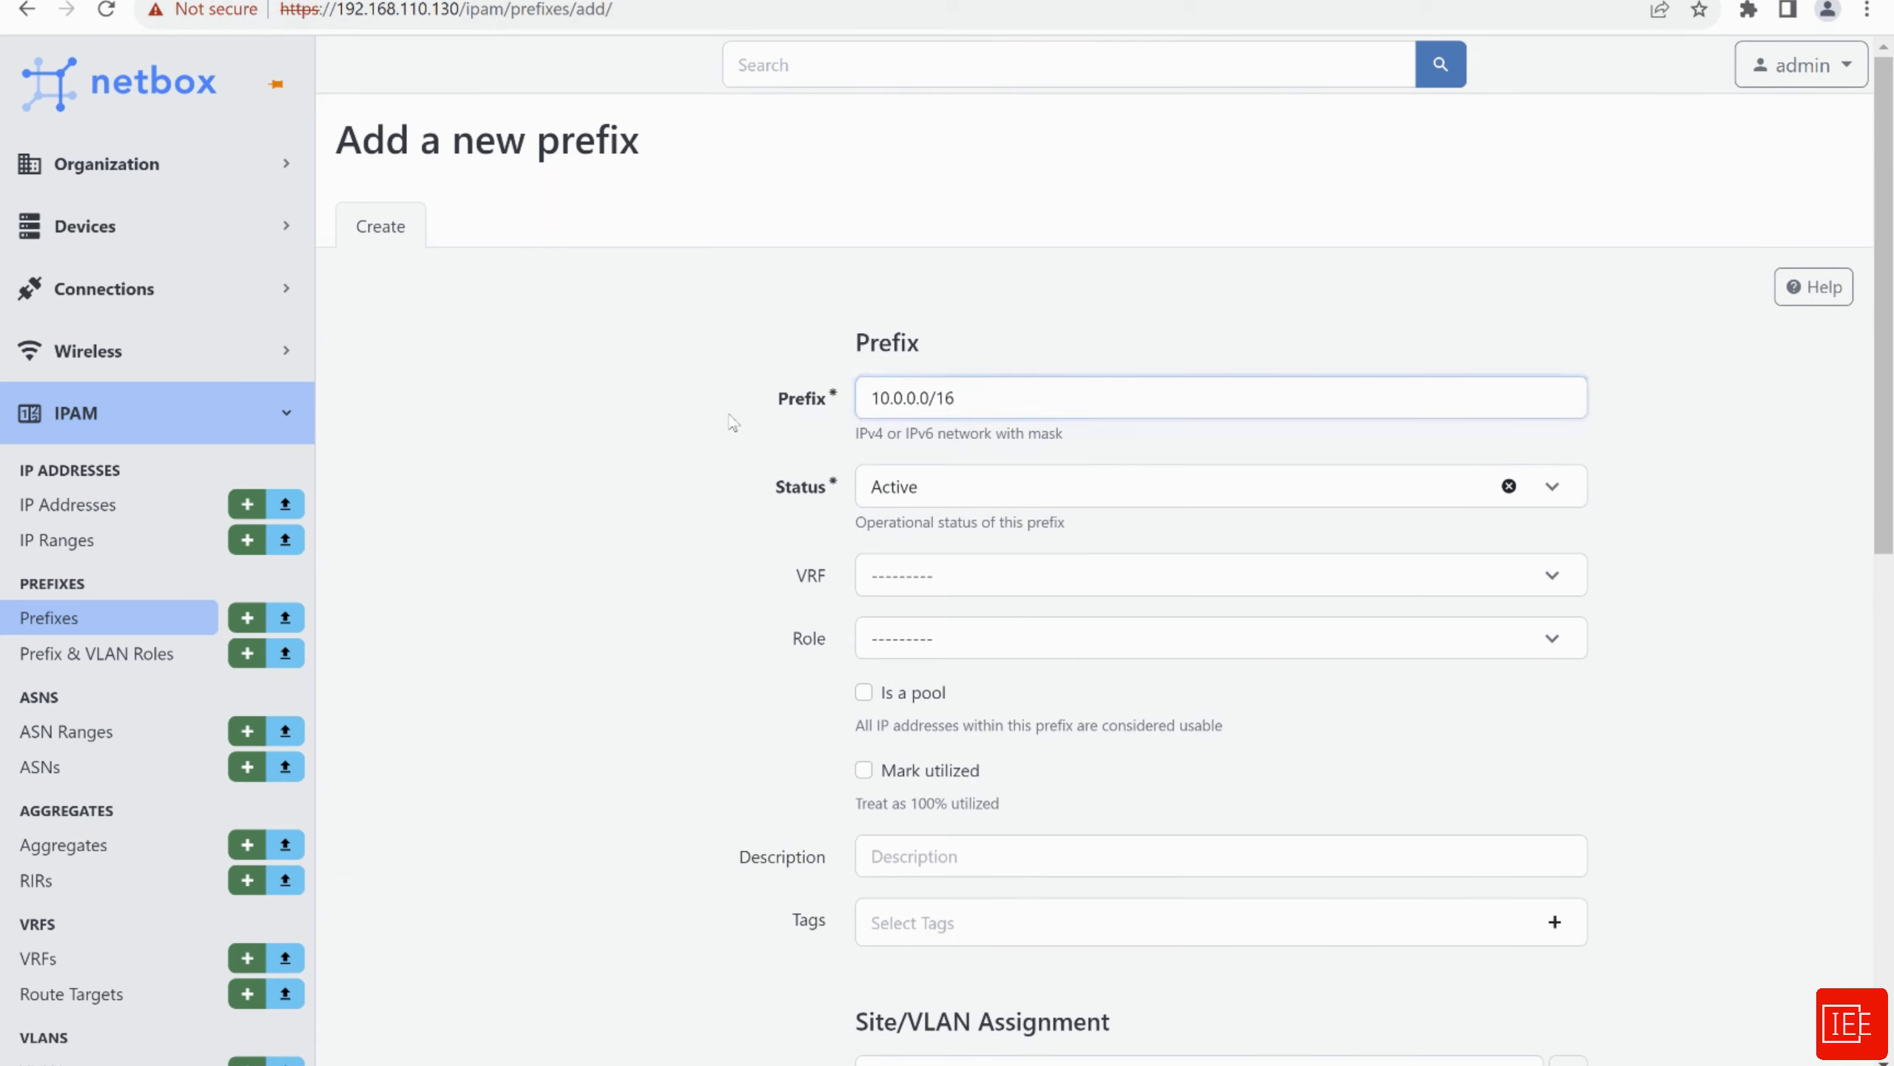
scroll(724, 476, "down", 2)
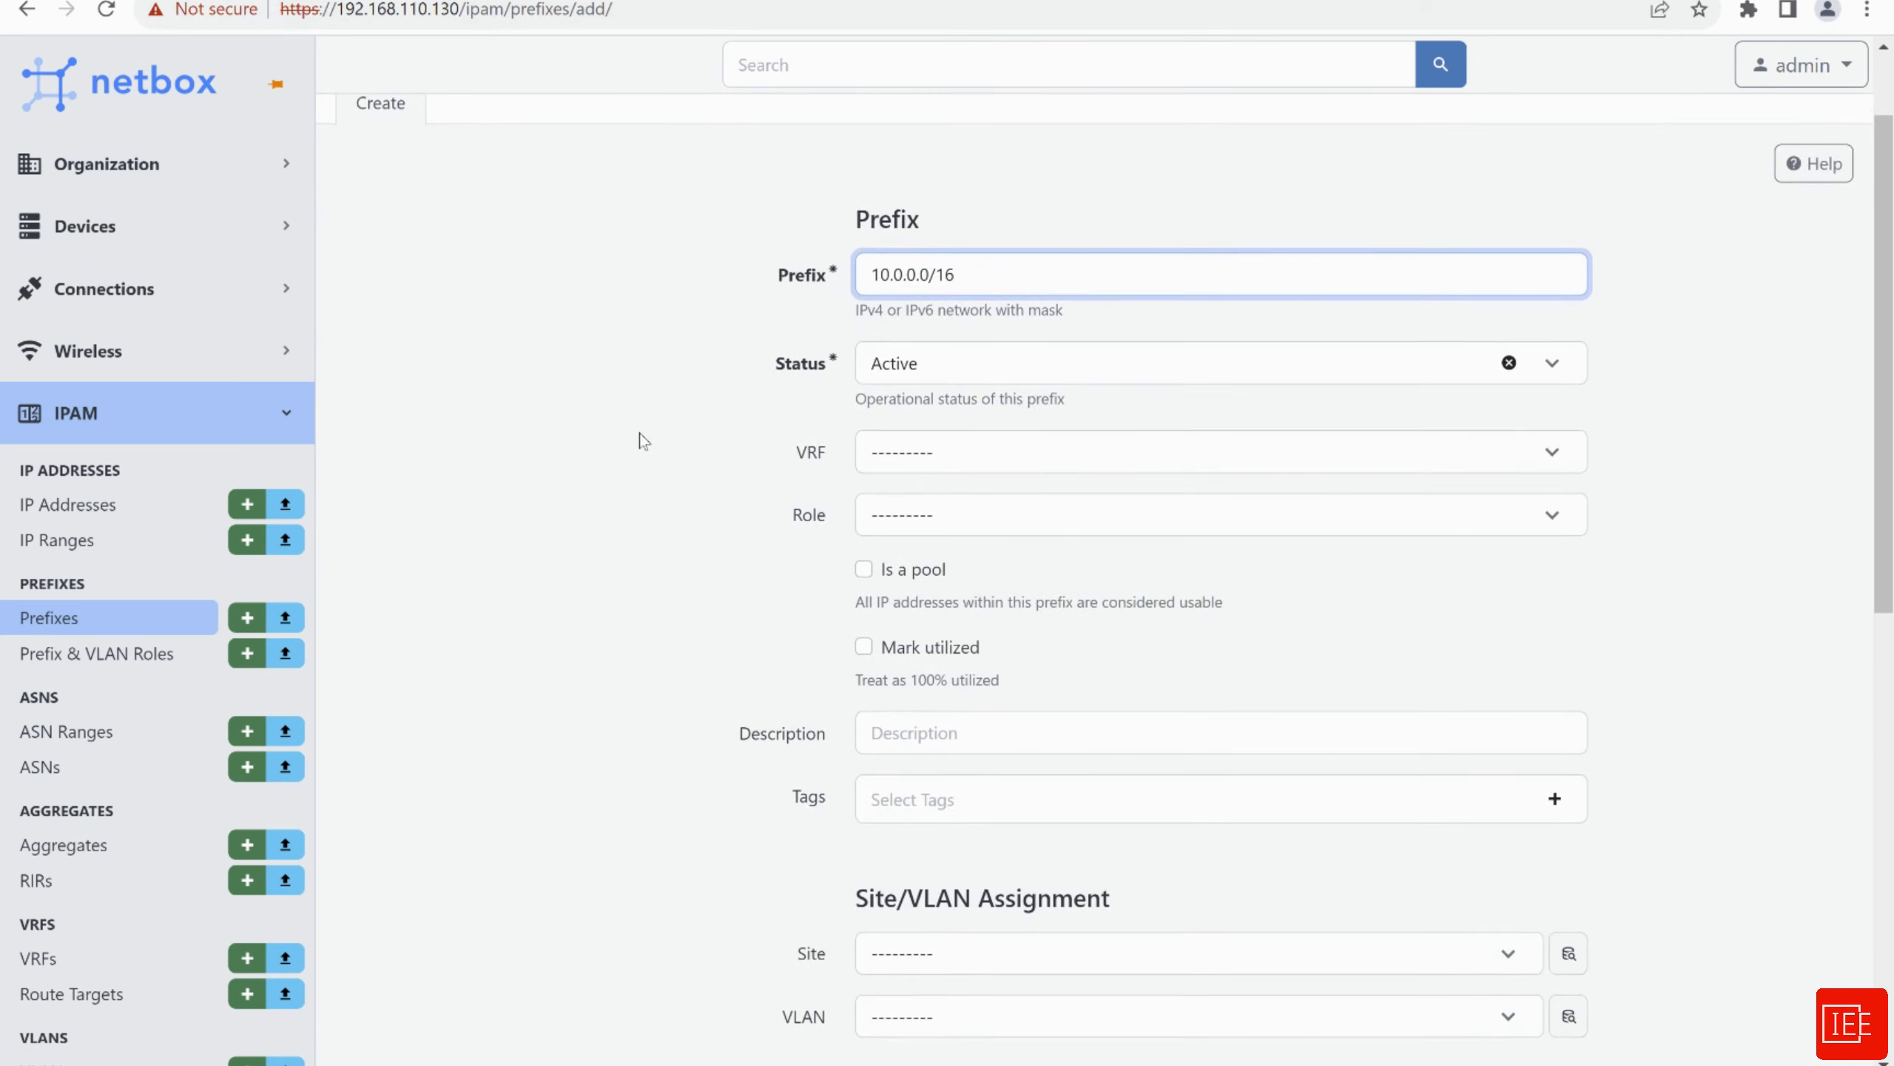
scroll(643, 441, "down", 2)
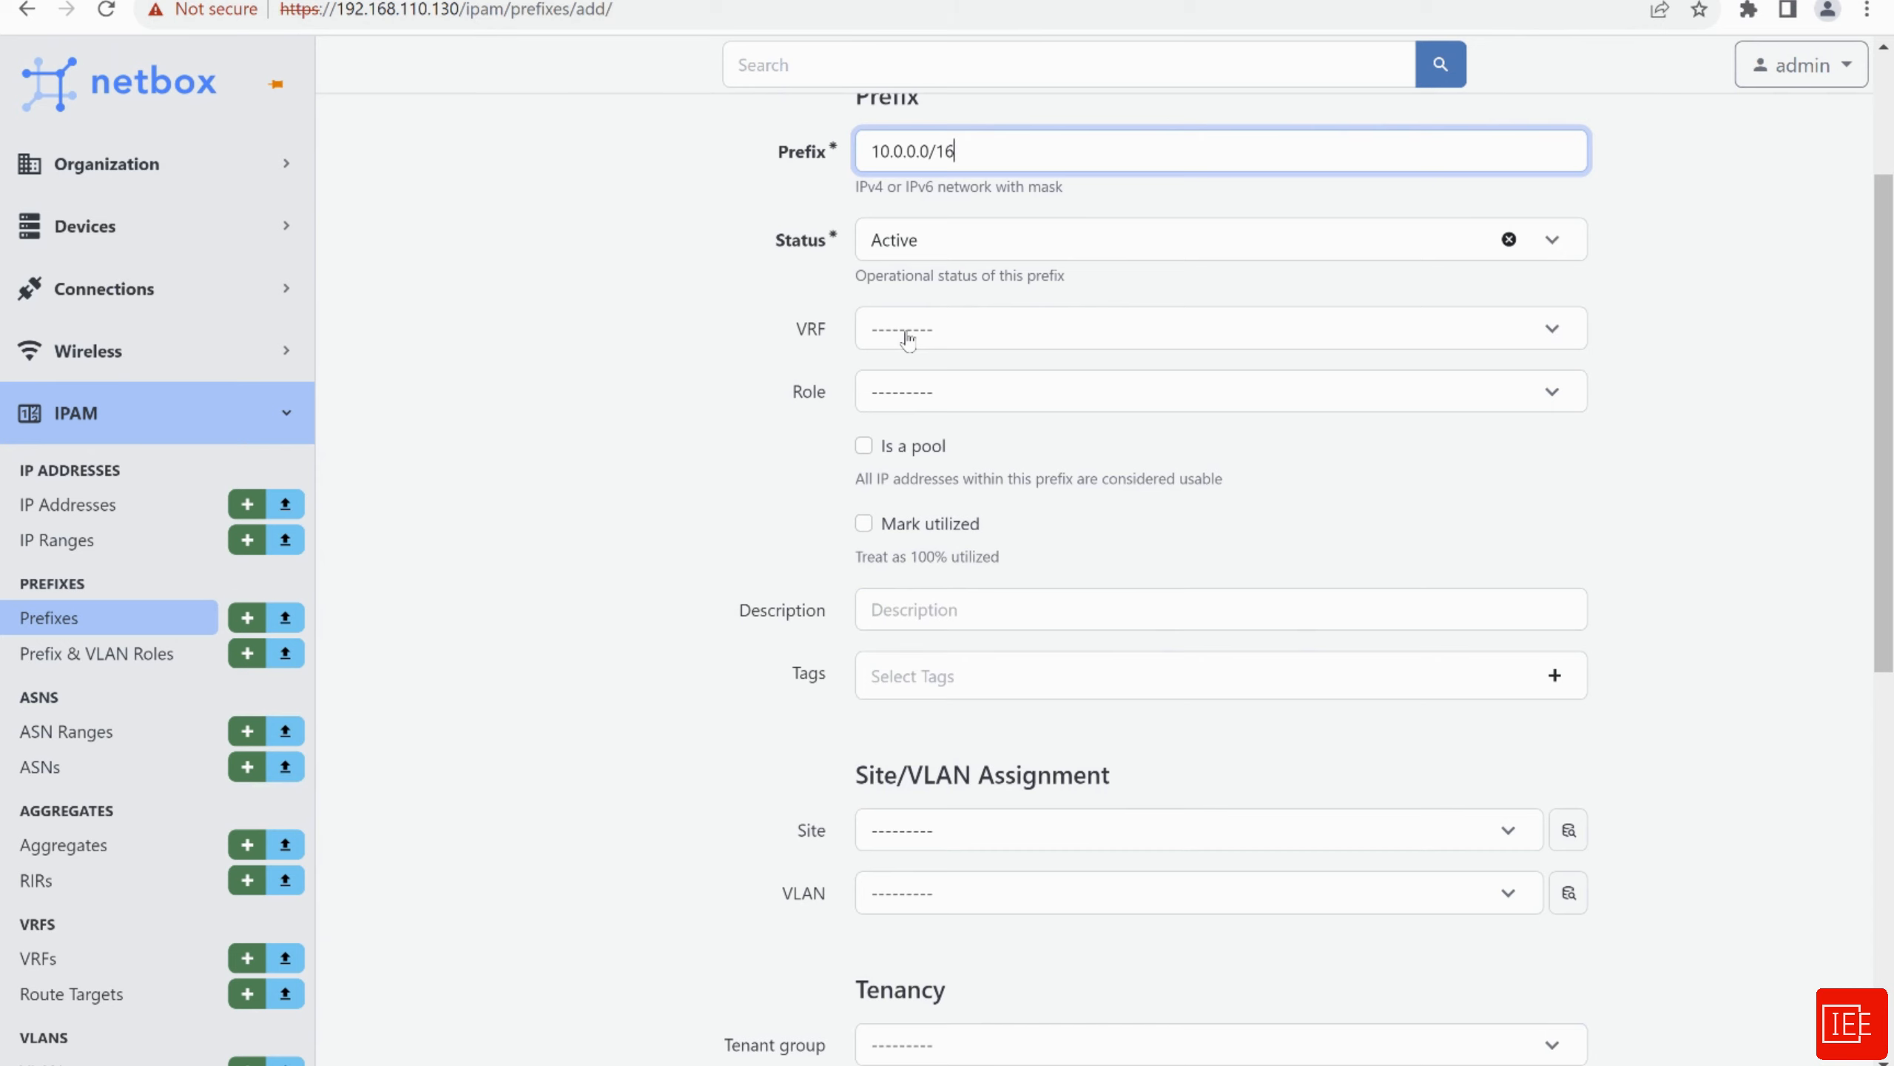
scroll(696, 397, "down", 2)
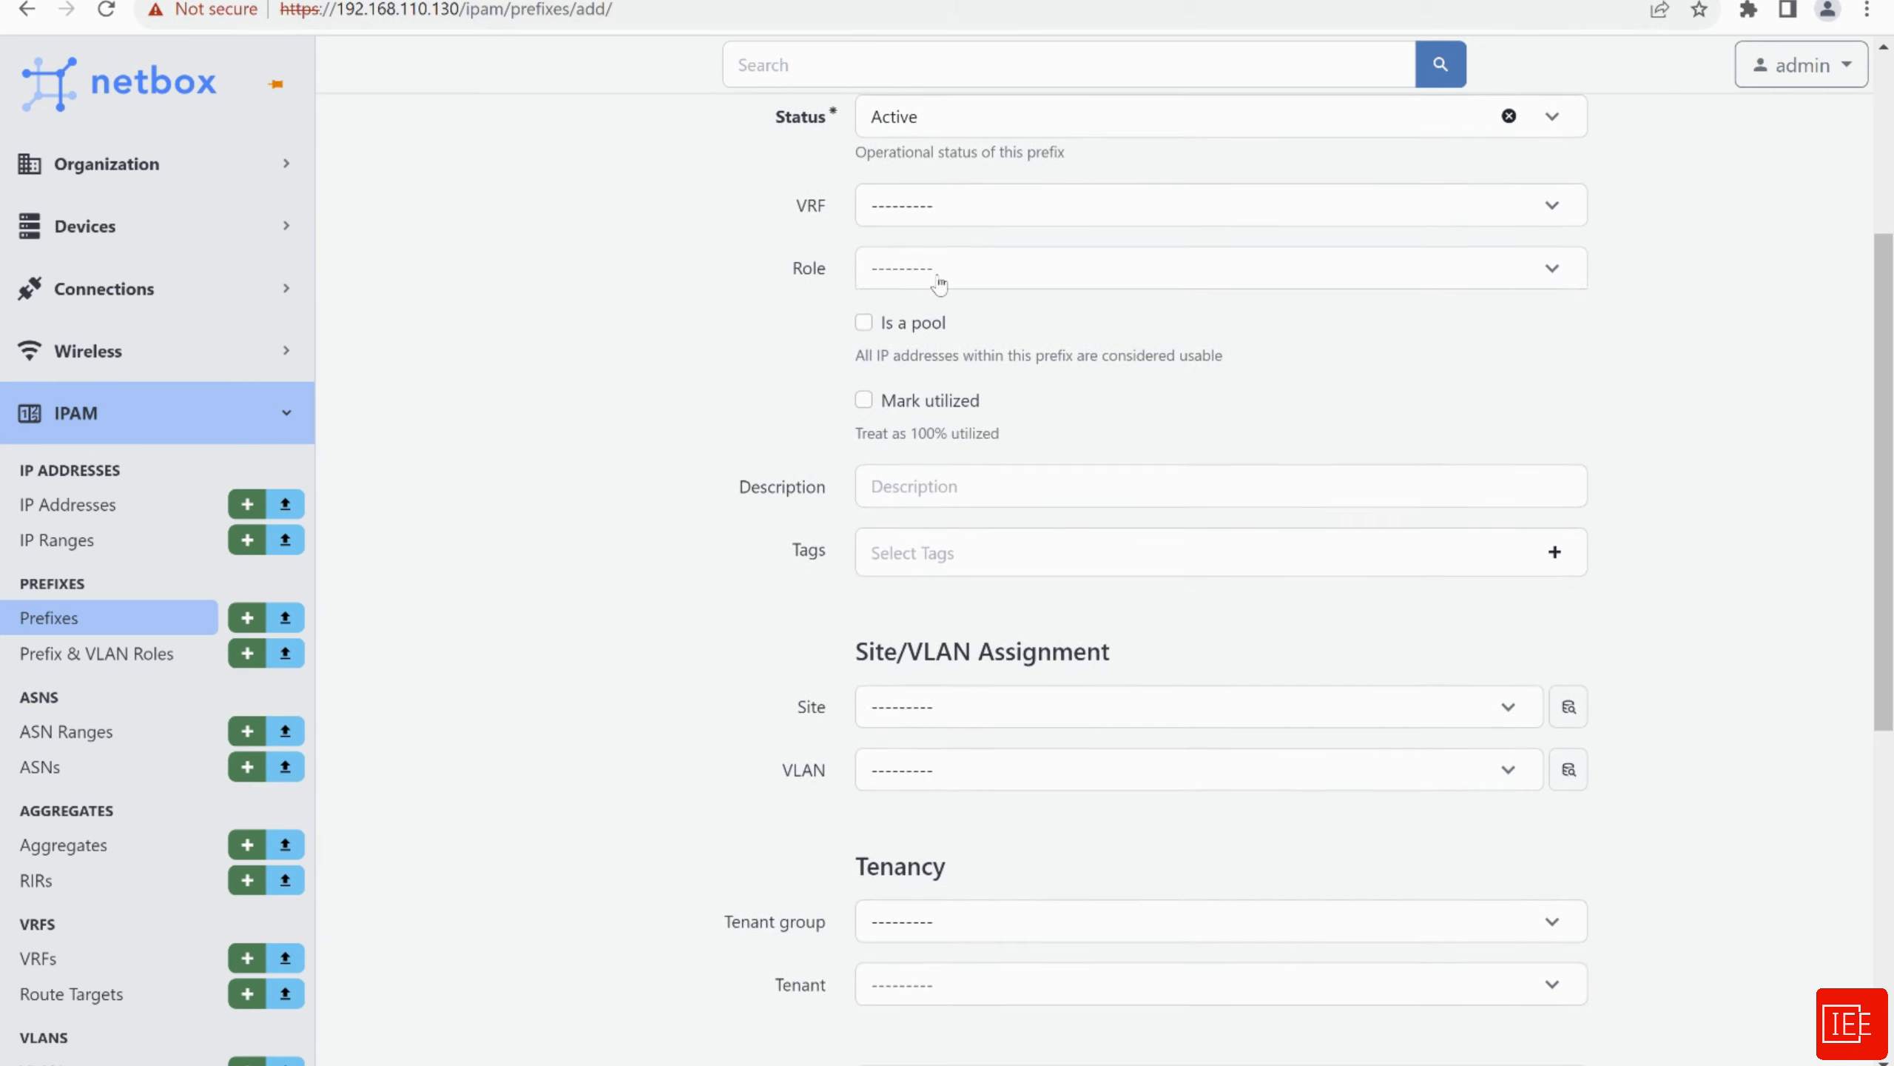
left_click(938, 283)
left_click(900, 382)
scroll(798, 357, "down", 2)
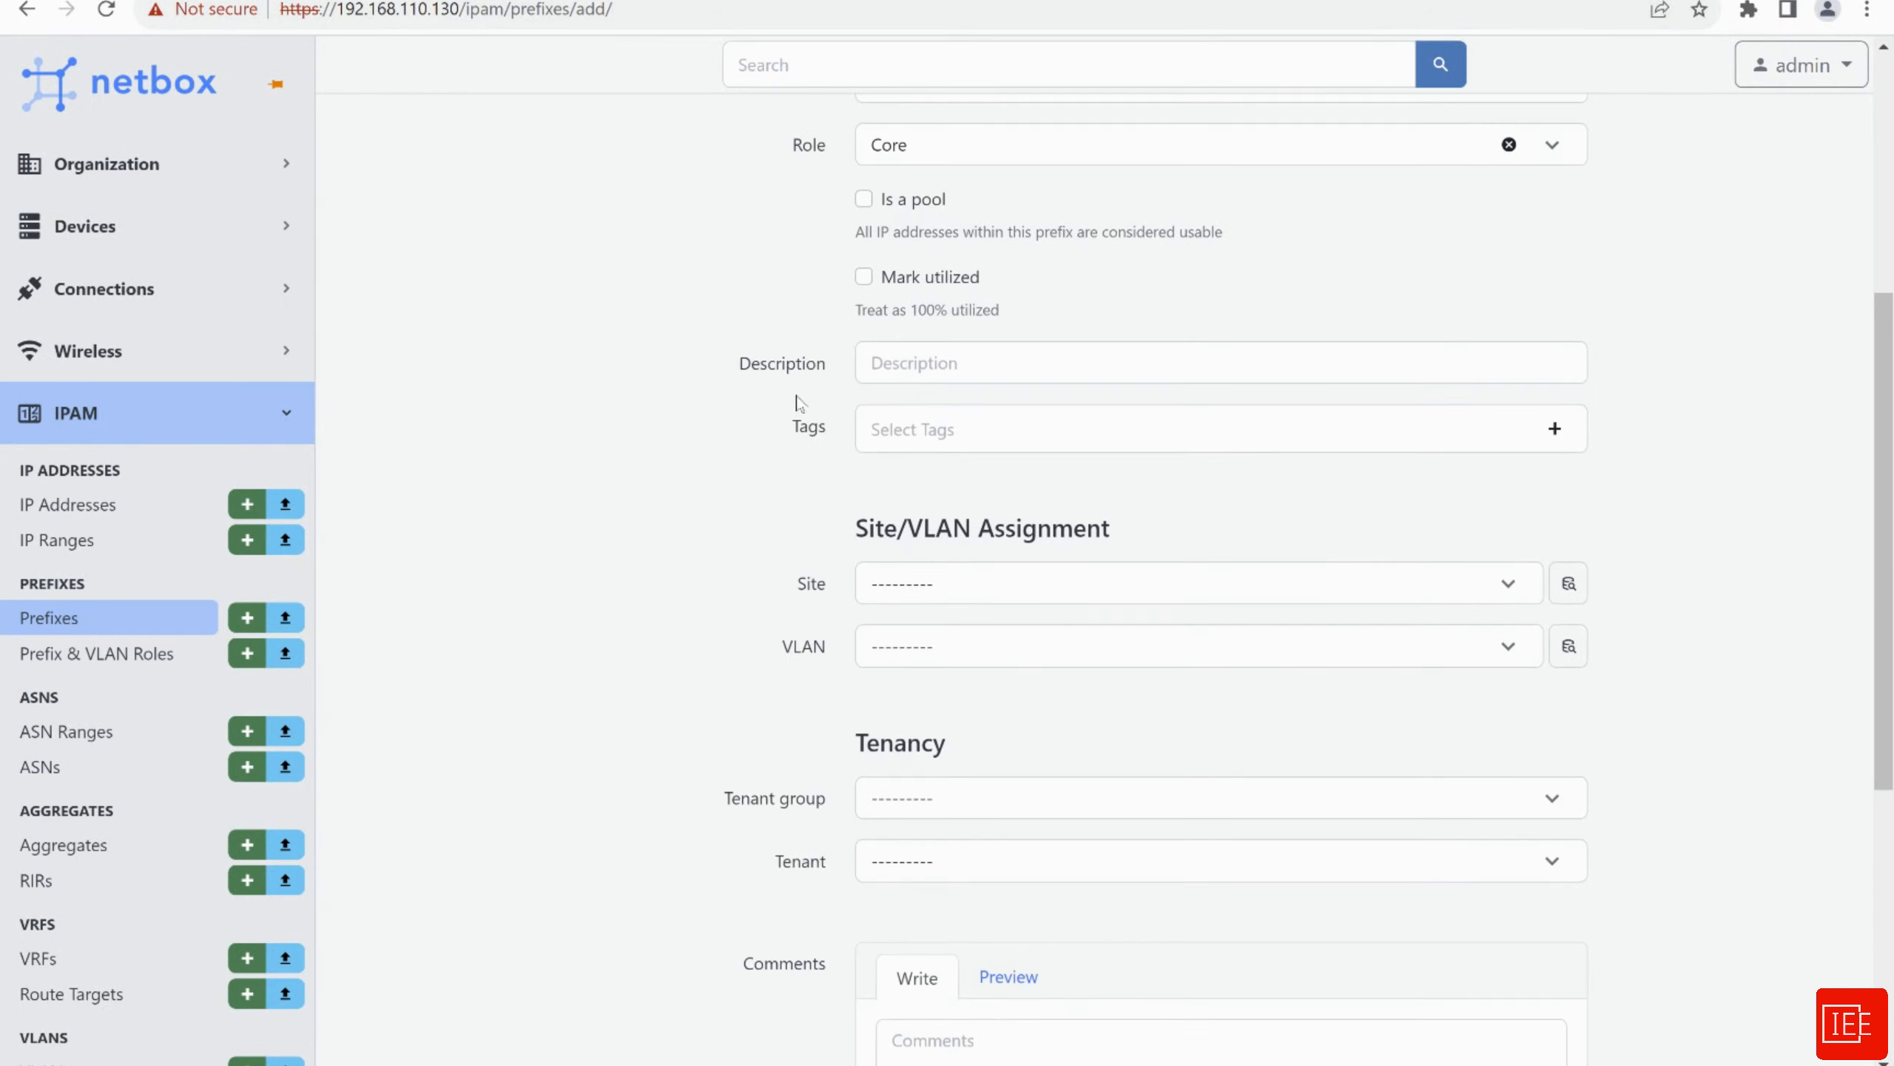
scroll(754, 373, "down", 2)
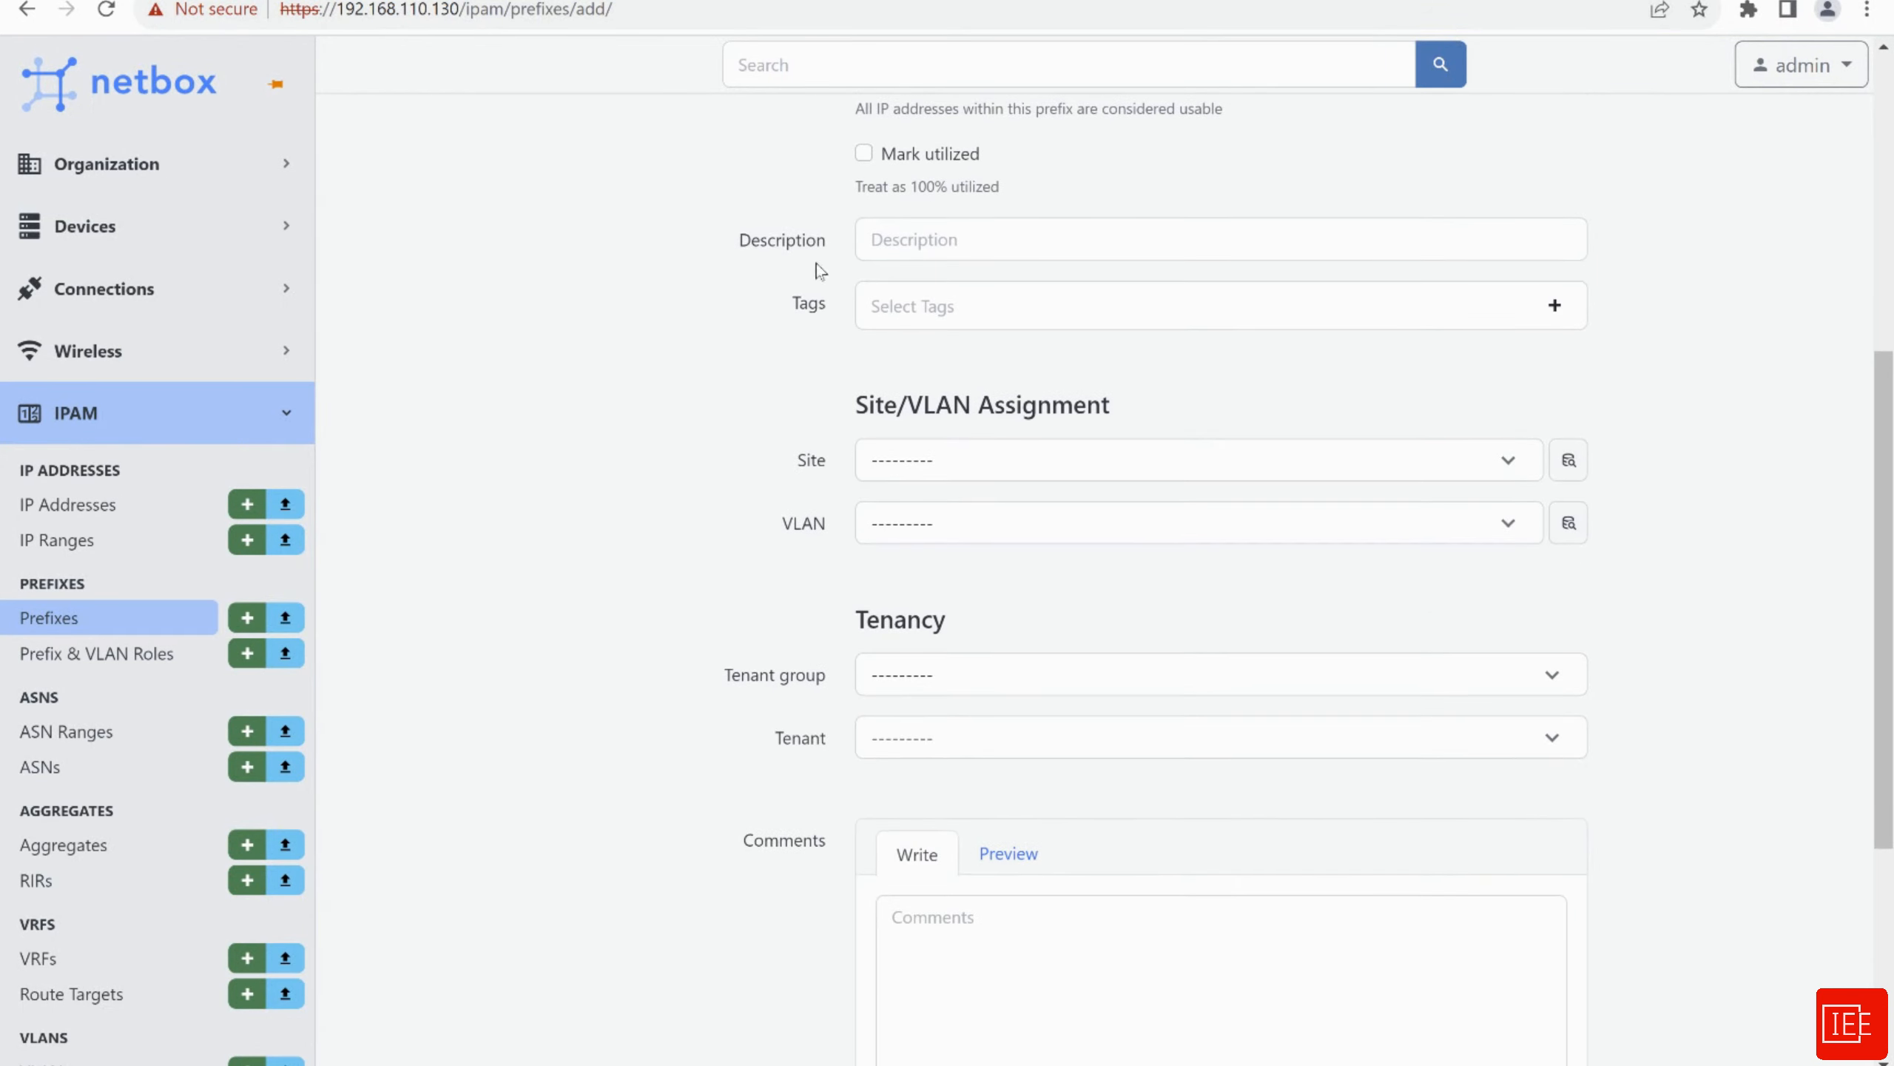
scroll(708, 314, "down", 1)
scroll(690, 336, "down", 3)
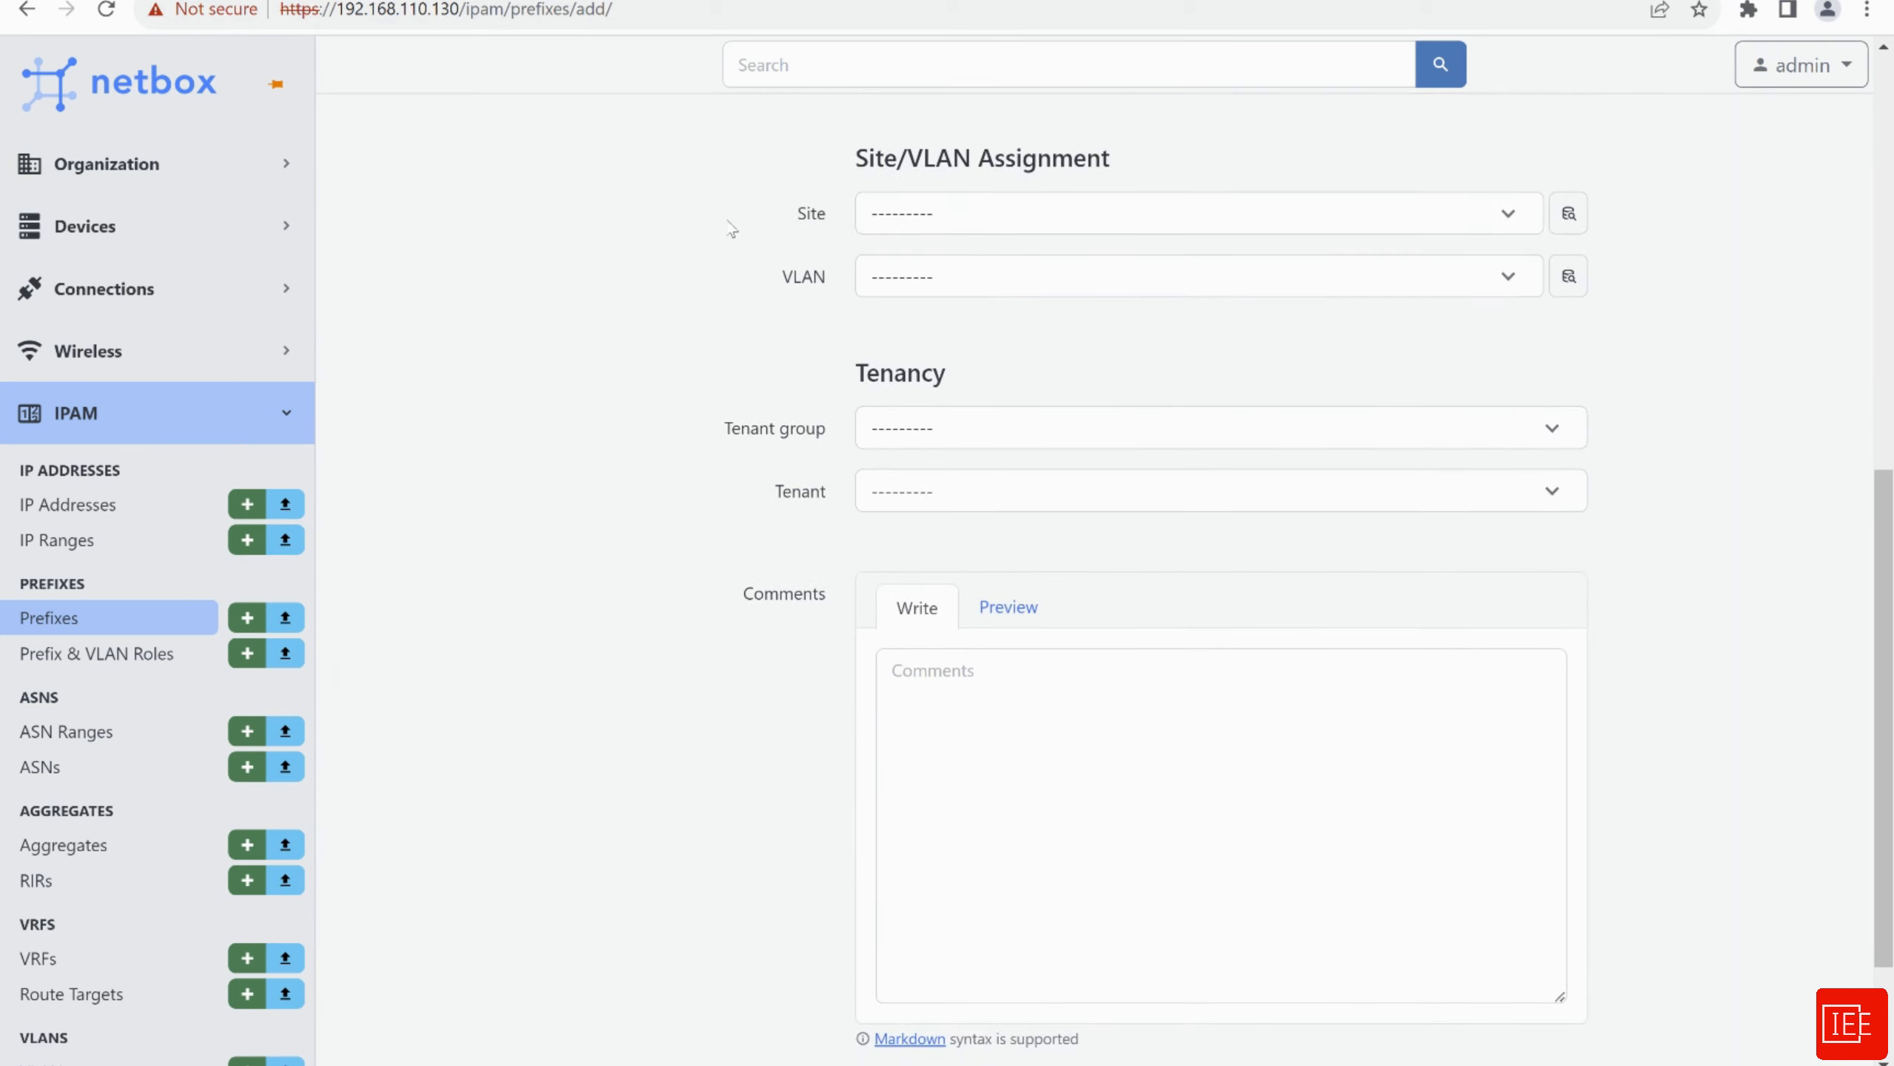
Assign site Wembley, tenant group IEE_tenant_group and tenant IEE, then save the prefix
left_click(946, 214)
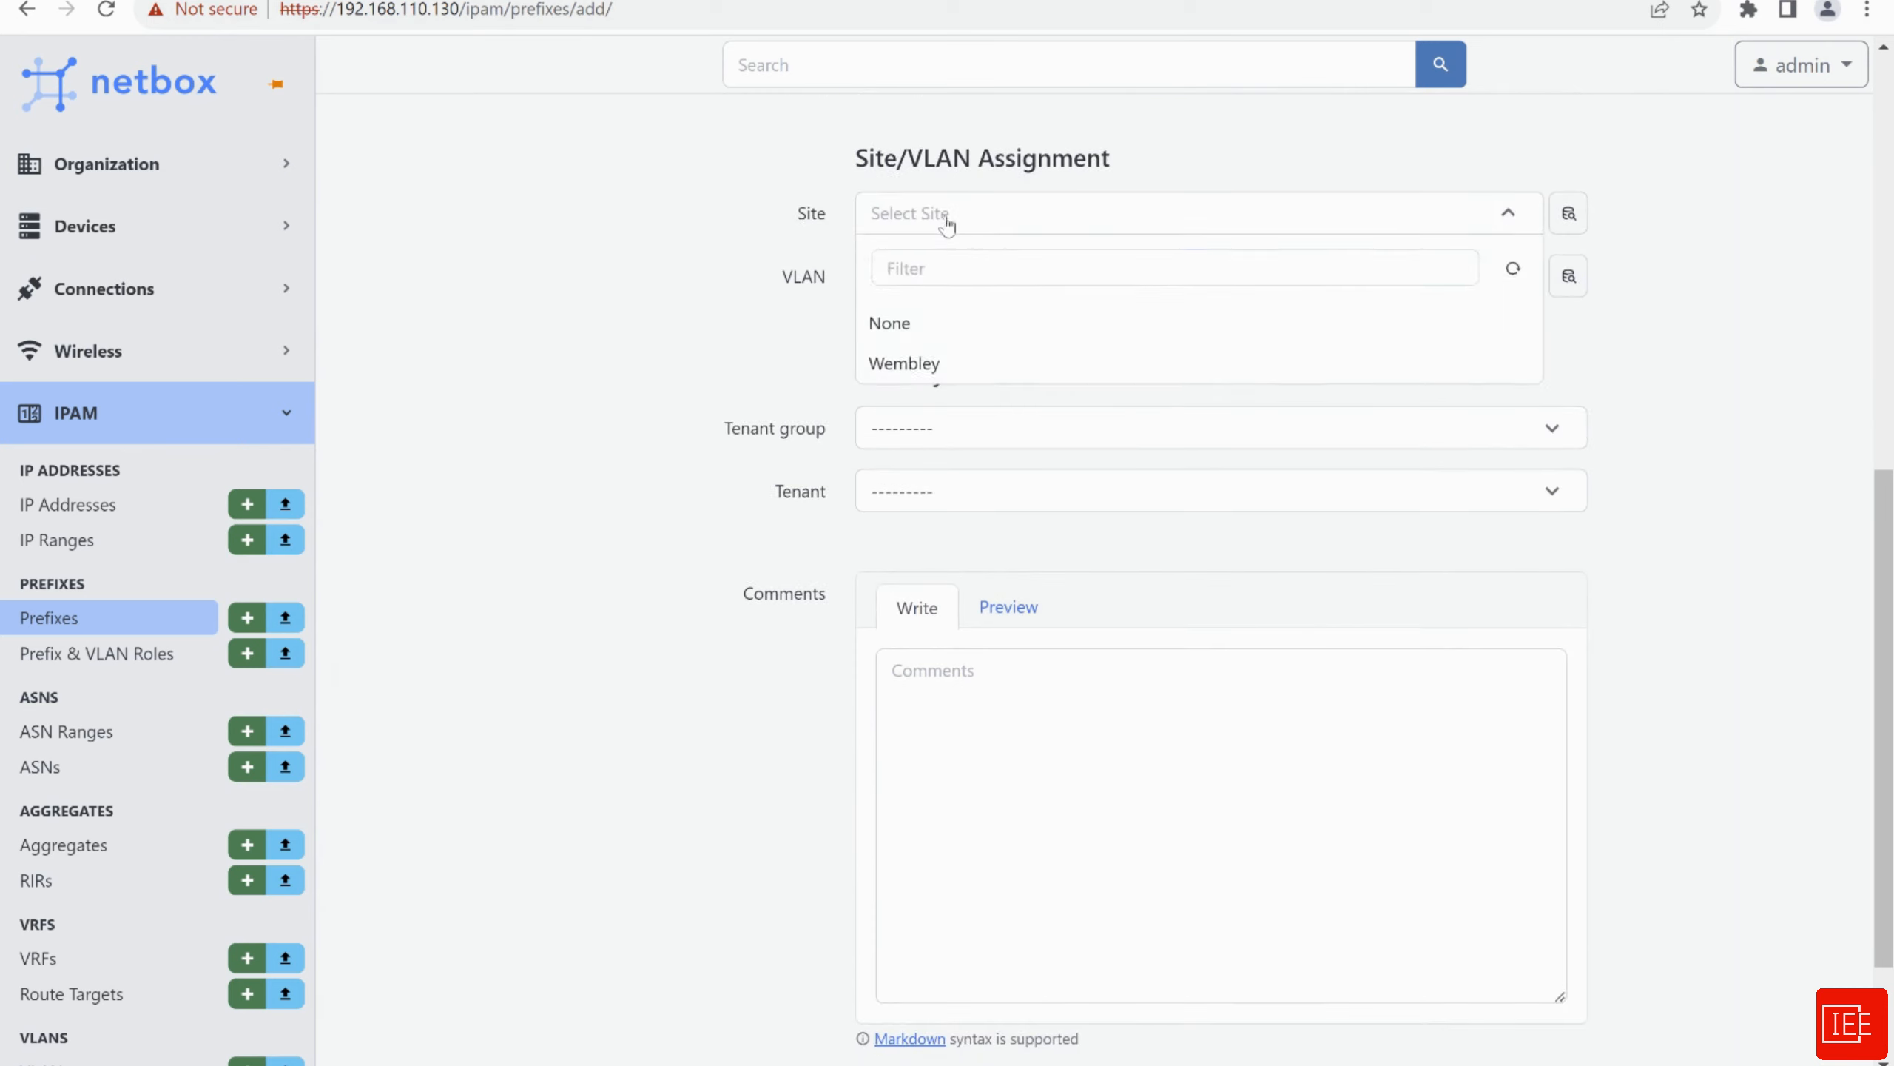
left_click(906, 363)
scroll(727, 261, "down", 2)
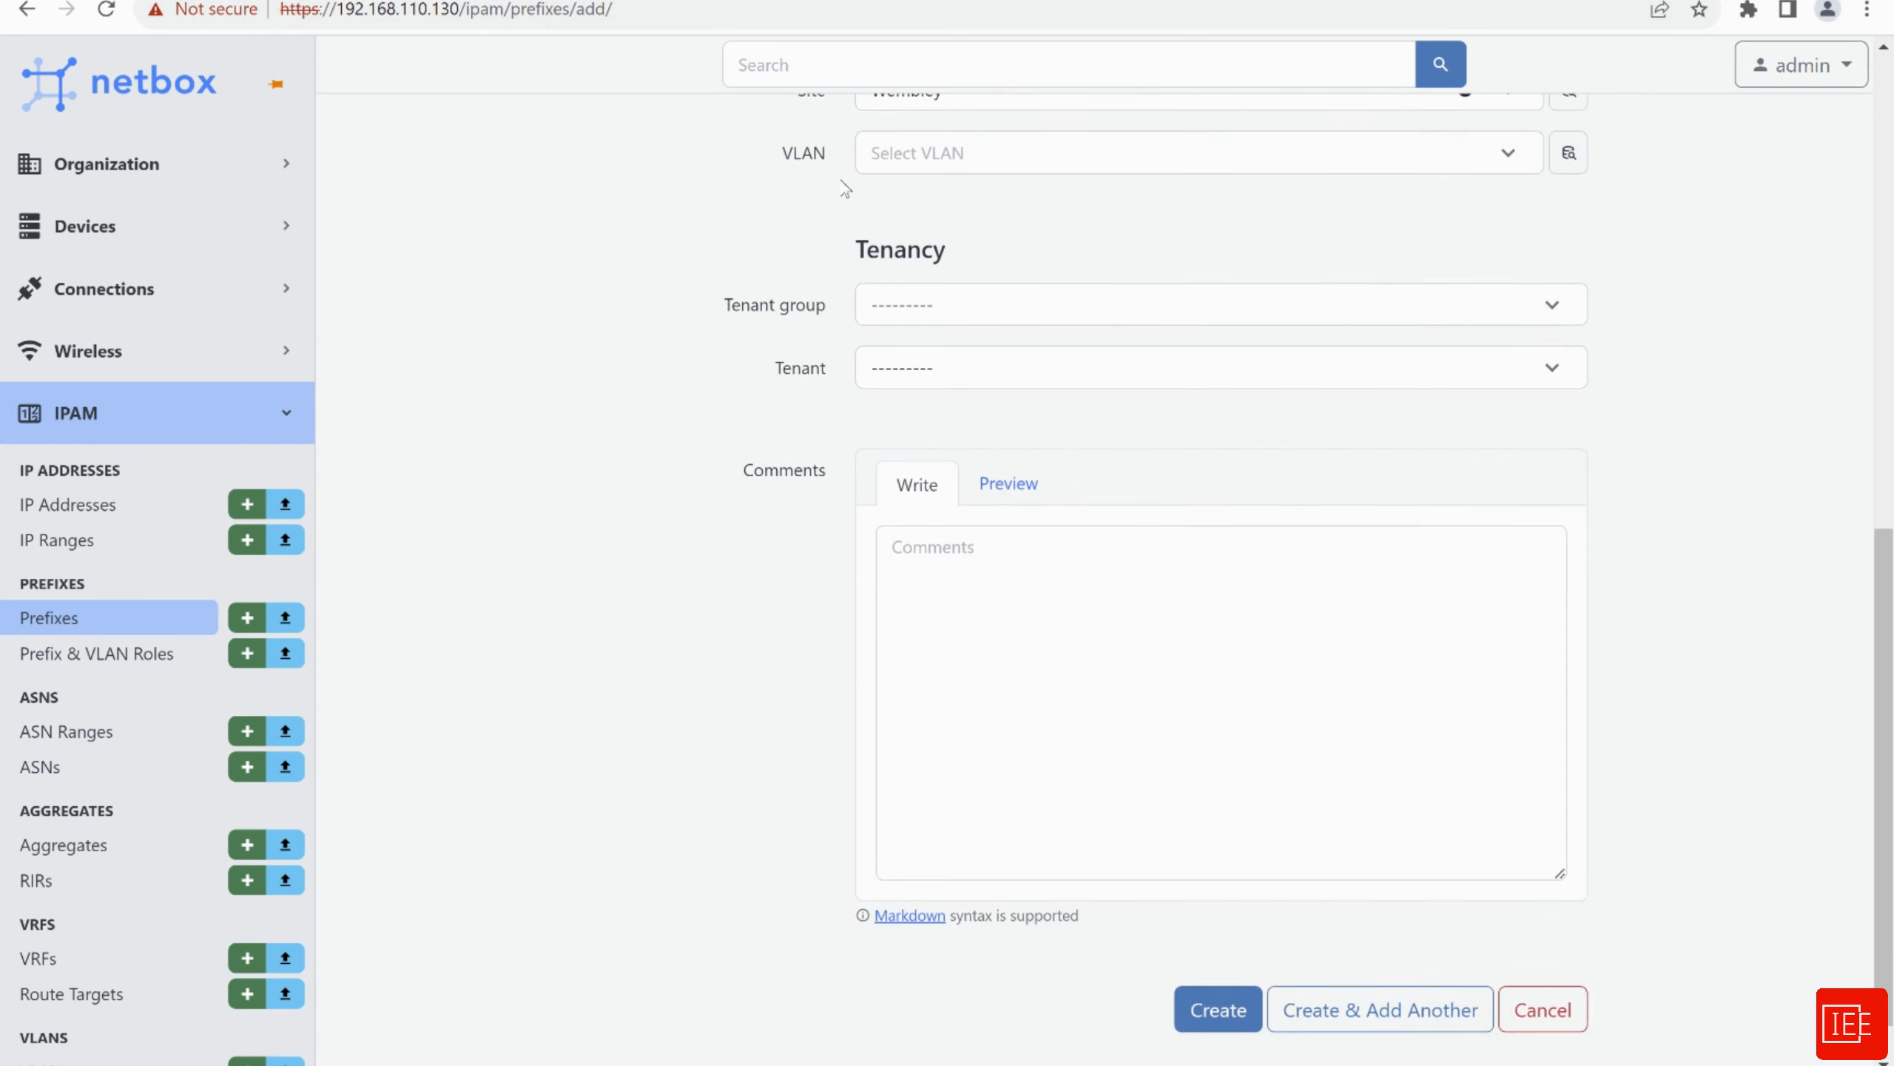
scroll(770, 255, "up", 2)
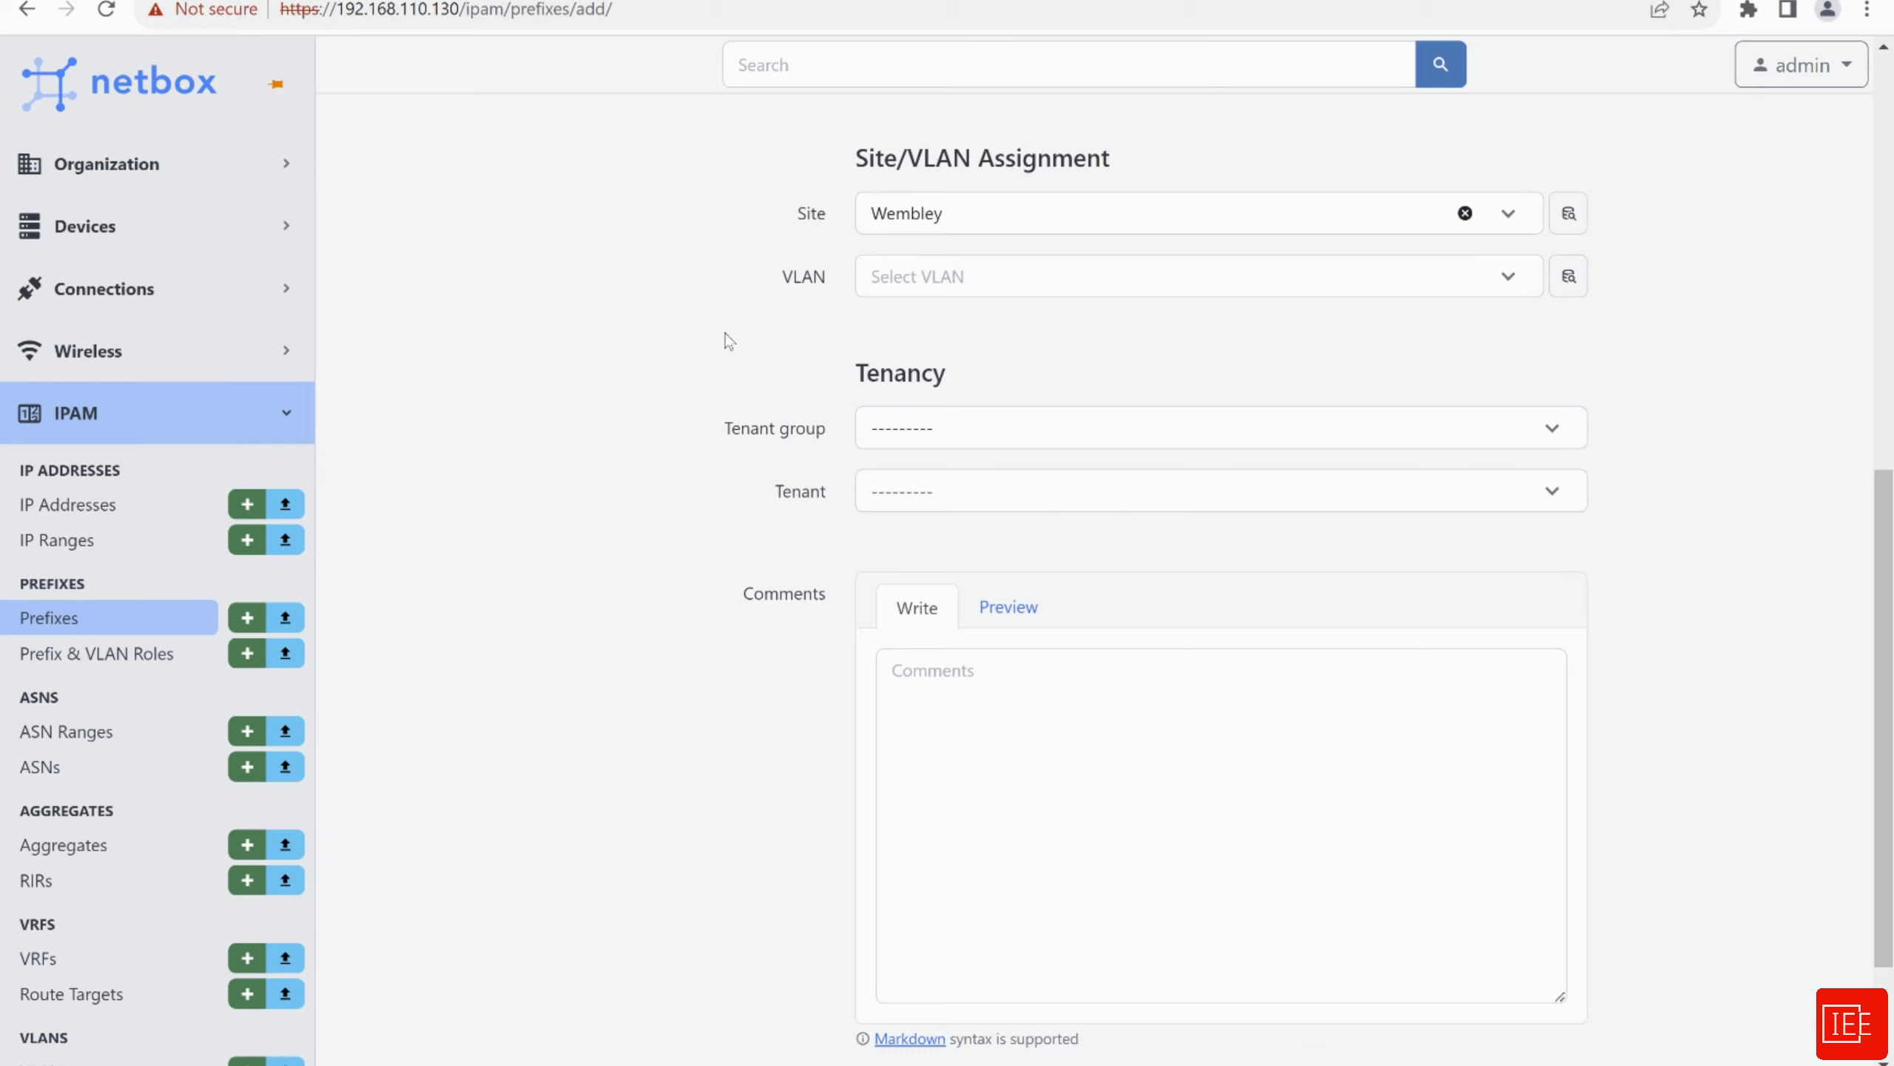
scroll(746, 336, "down", 2)
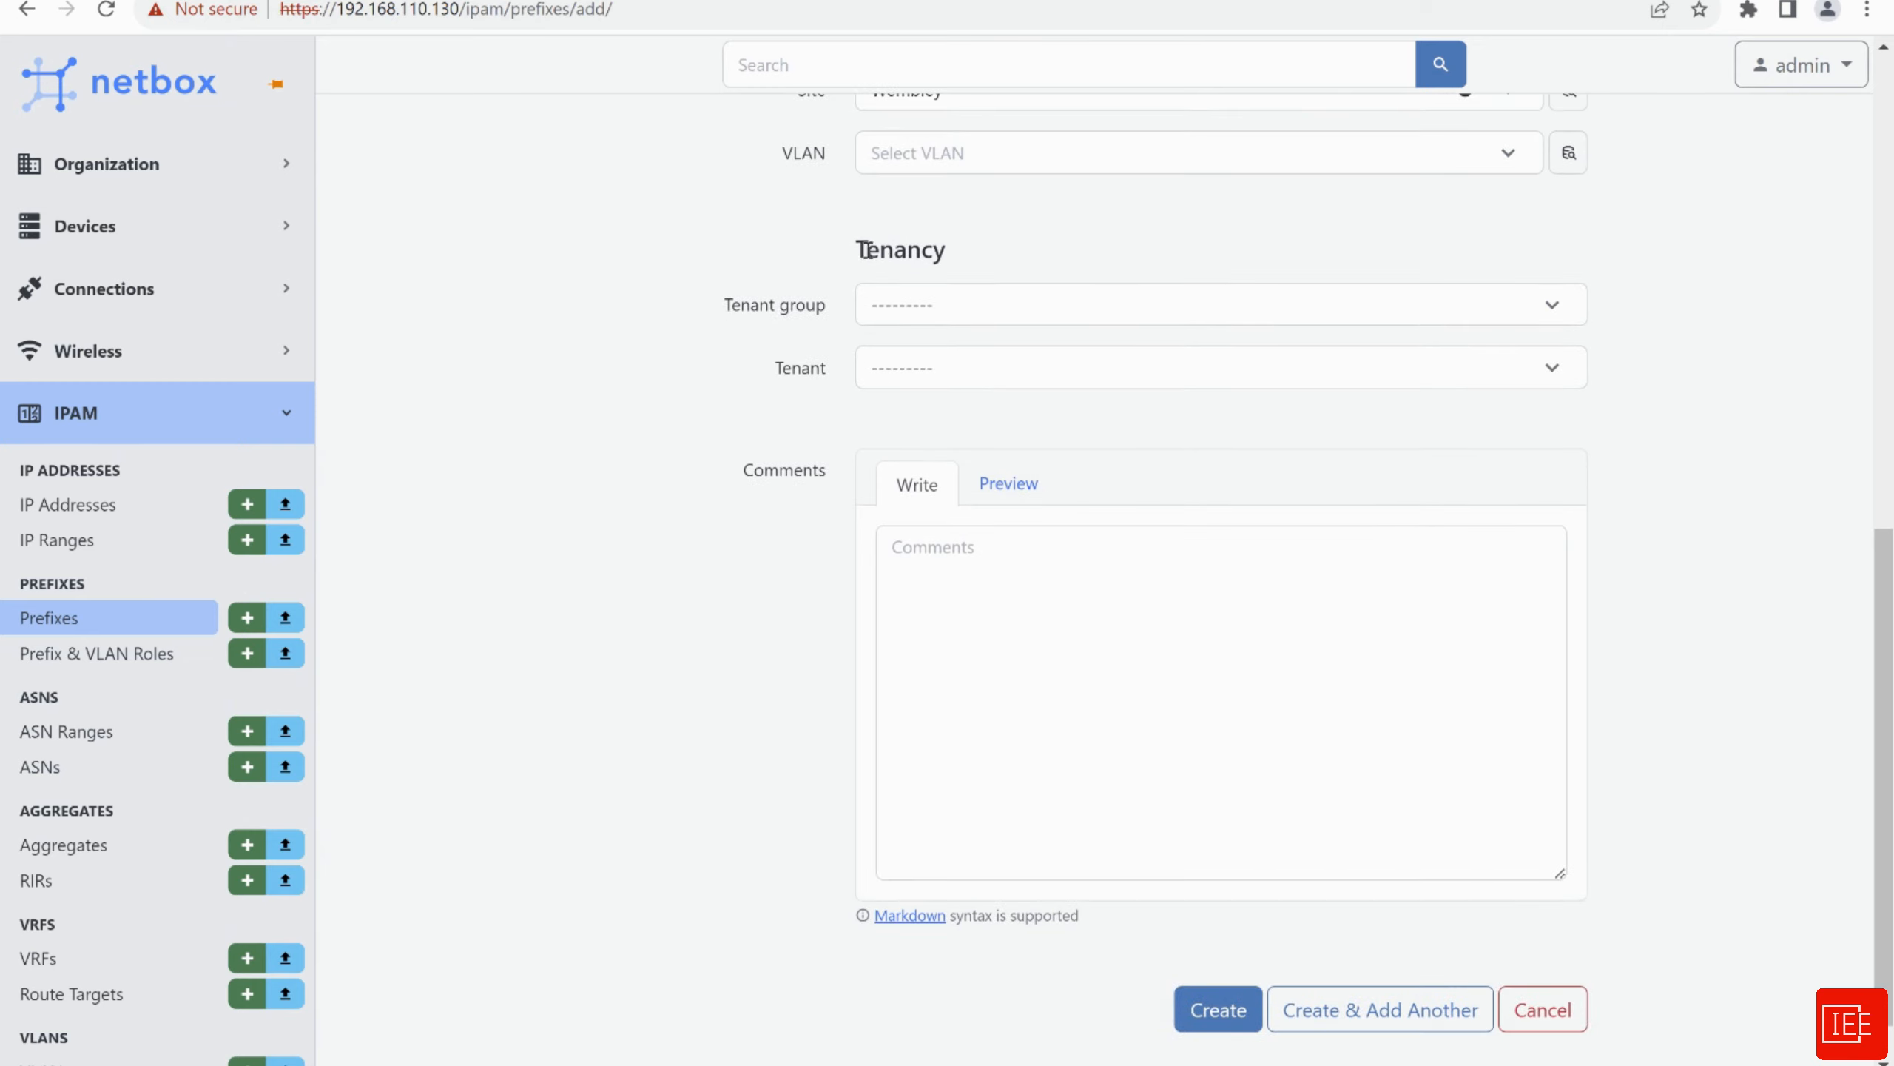
left_click(909, 304)
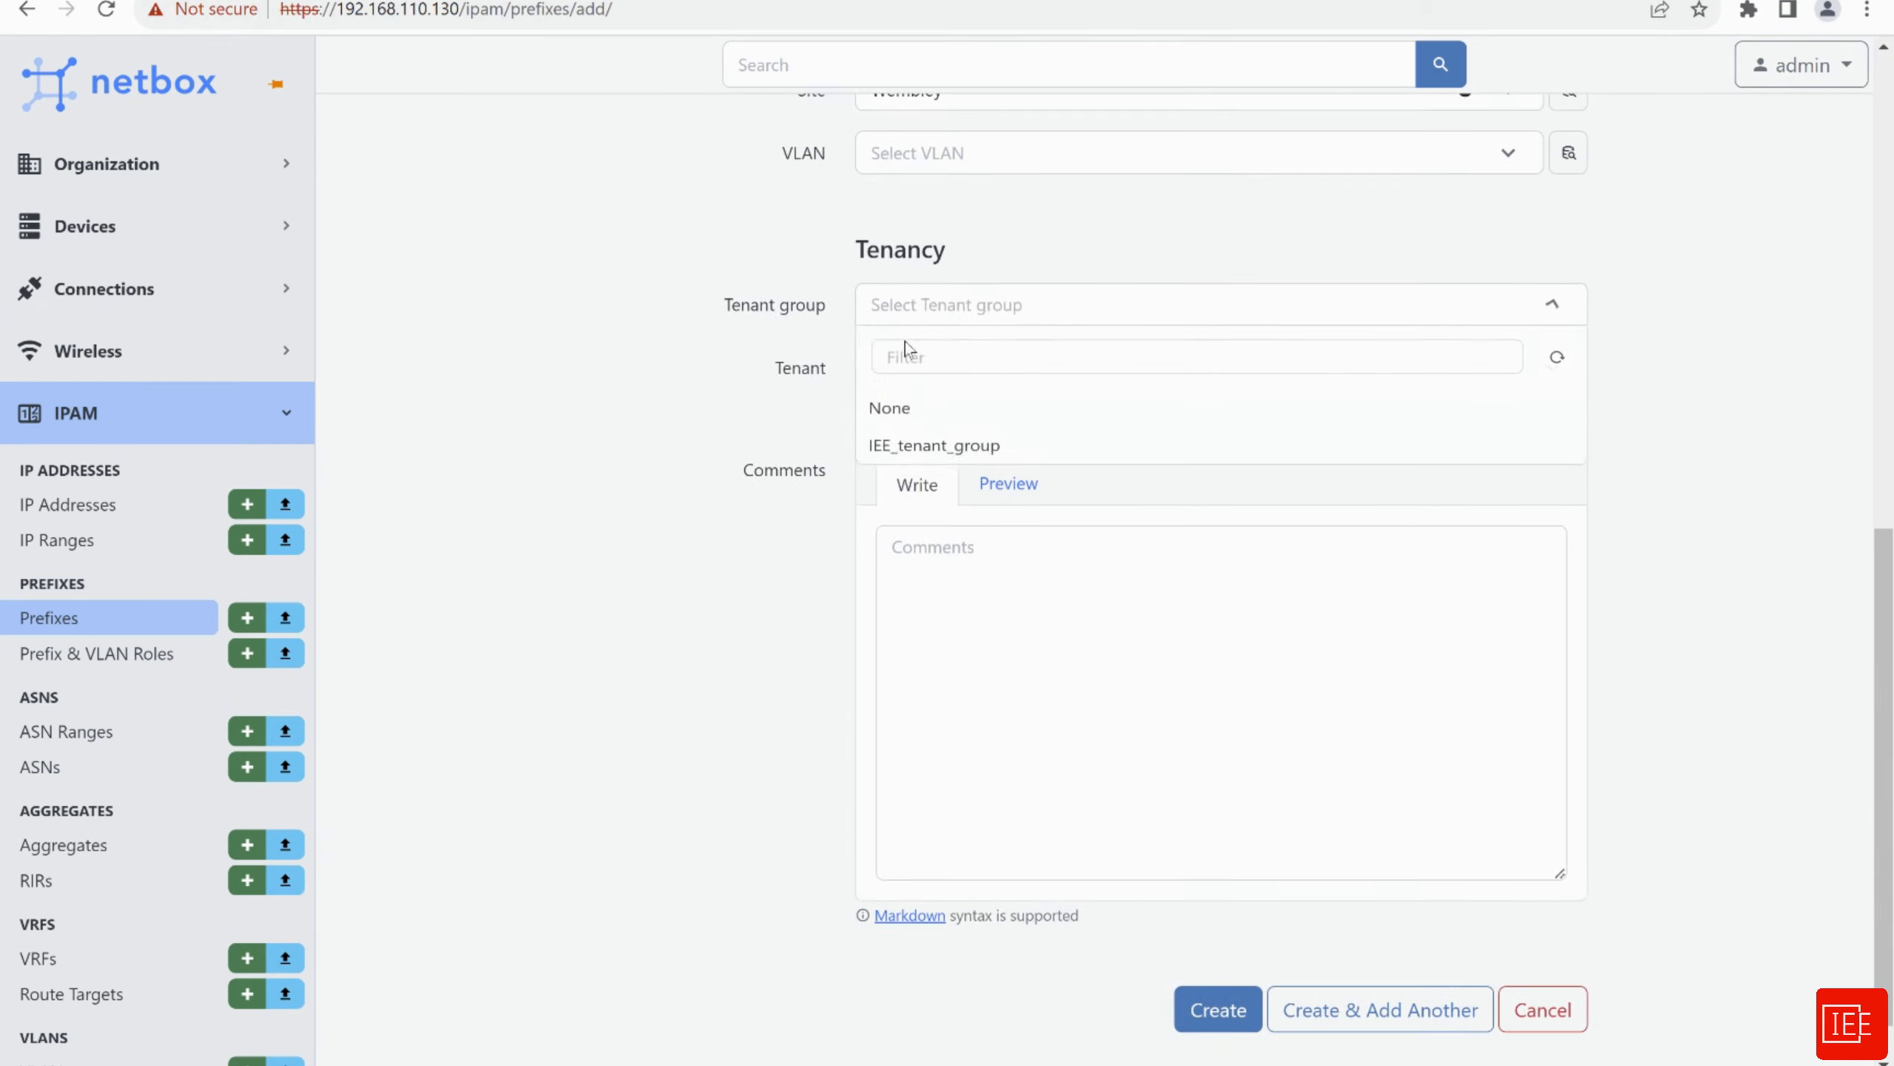
left_click(902, 453)
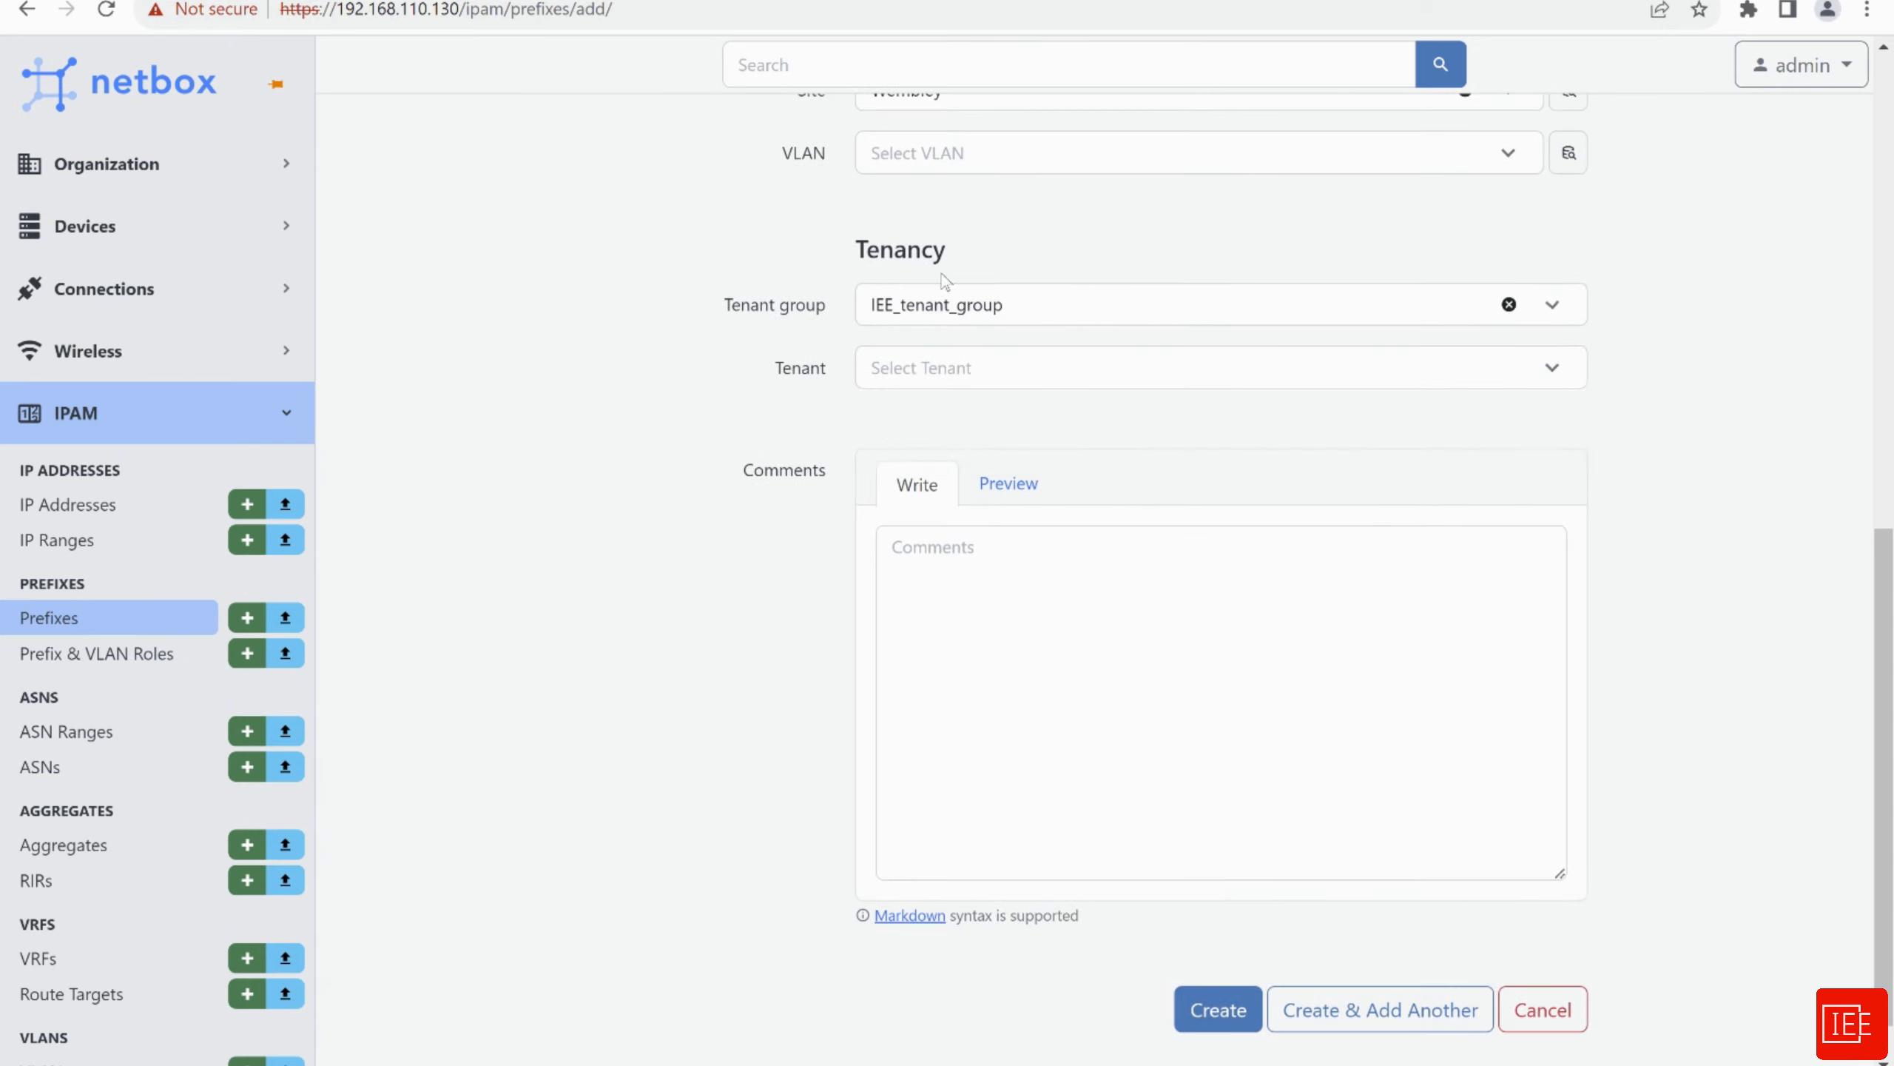
left_click(914, 371)
left_click(864, 472)
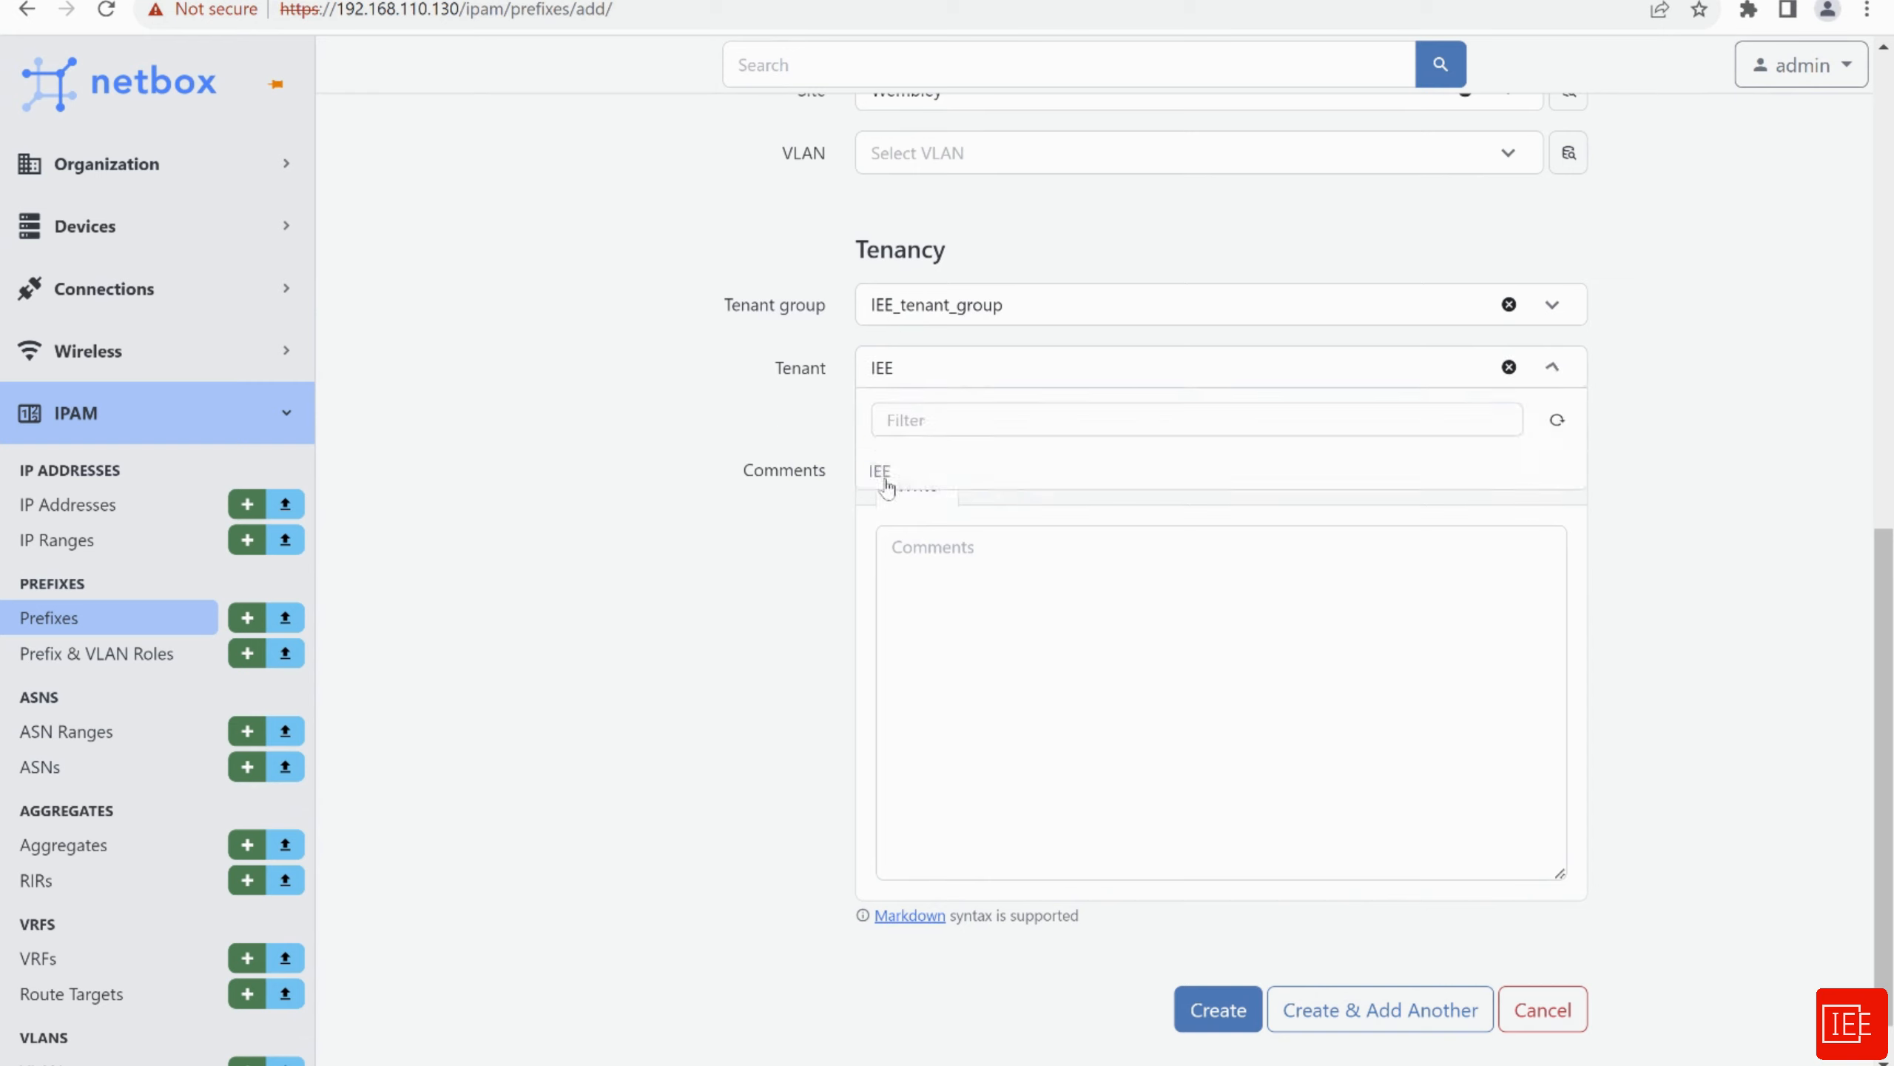
scroll(664, 411, "down", 1)
scroll(672, 433, "up", 4)
scroll(681, 468, "up", 2)
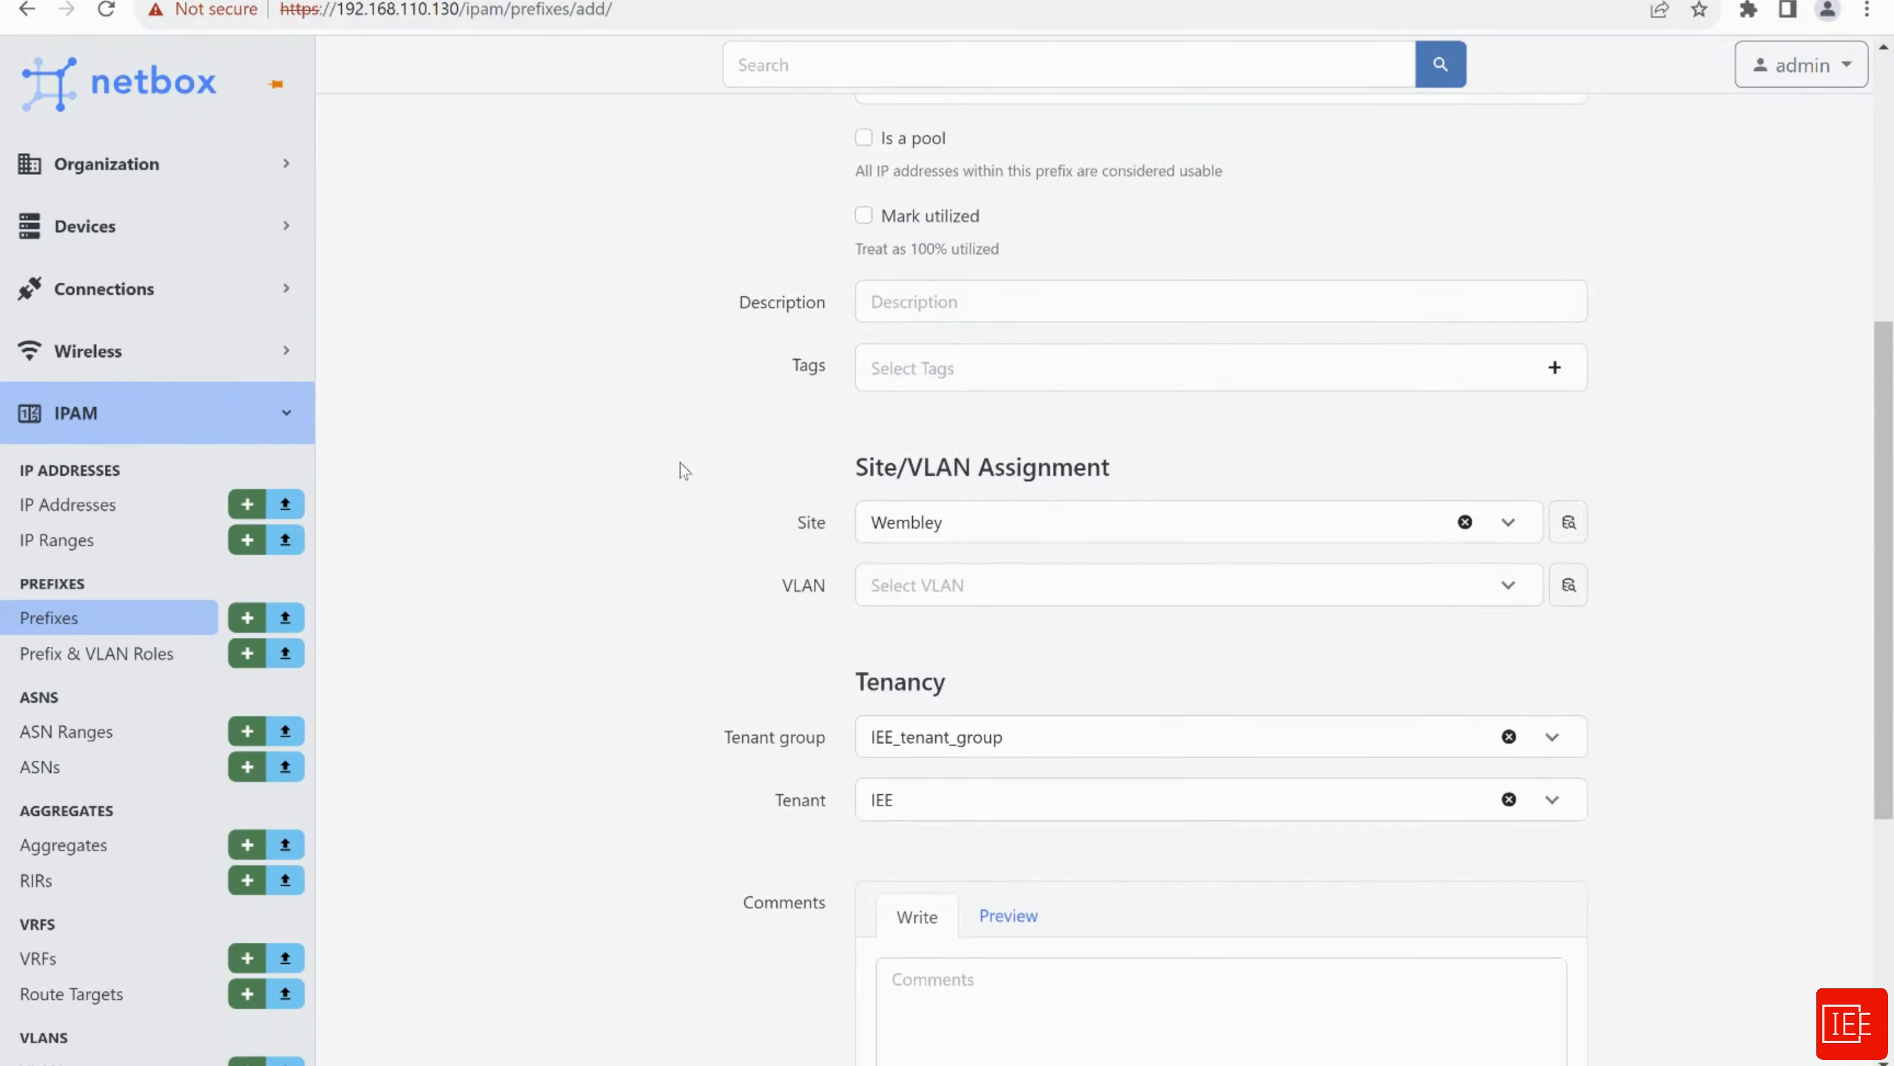
scroll(644, 402, "down", 5)
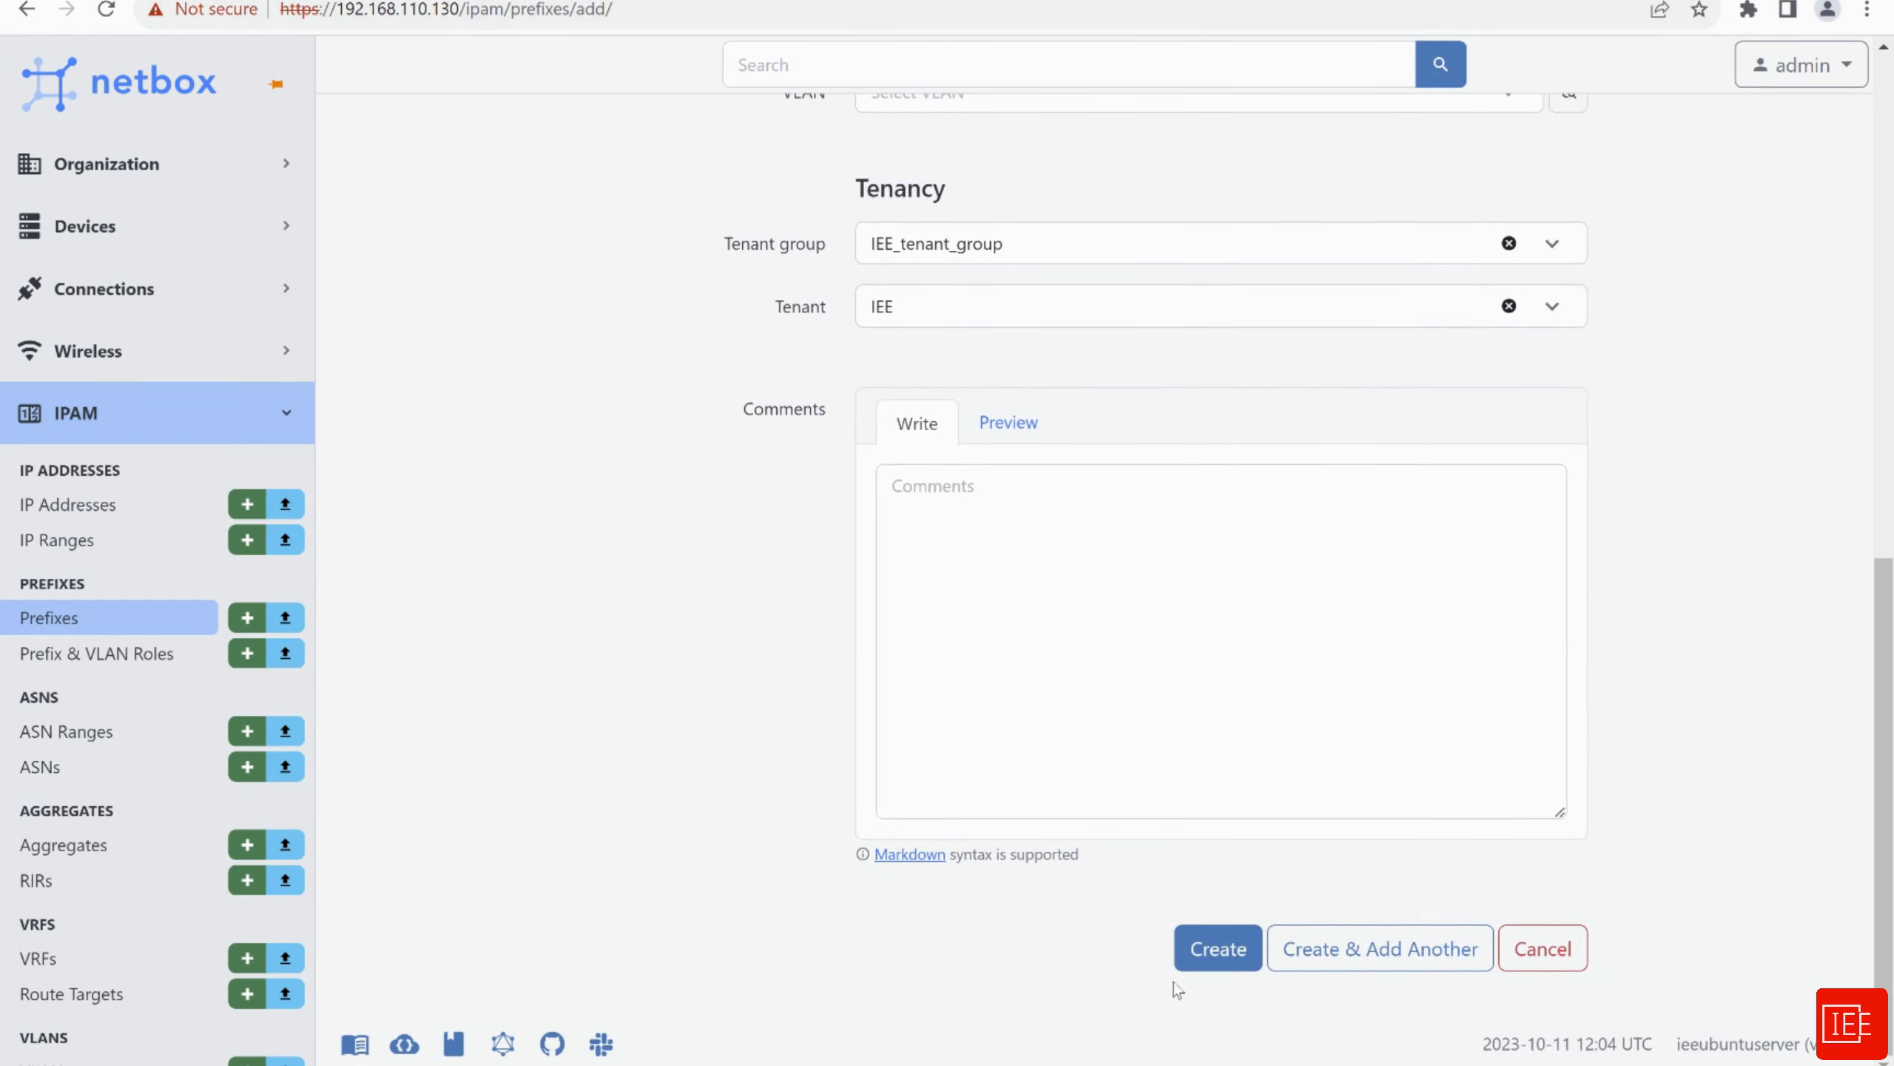
left_click(1198, 959)
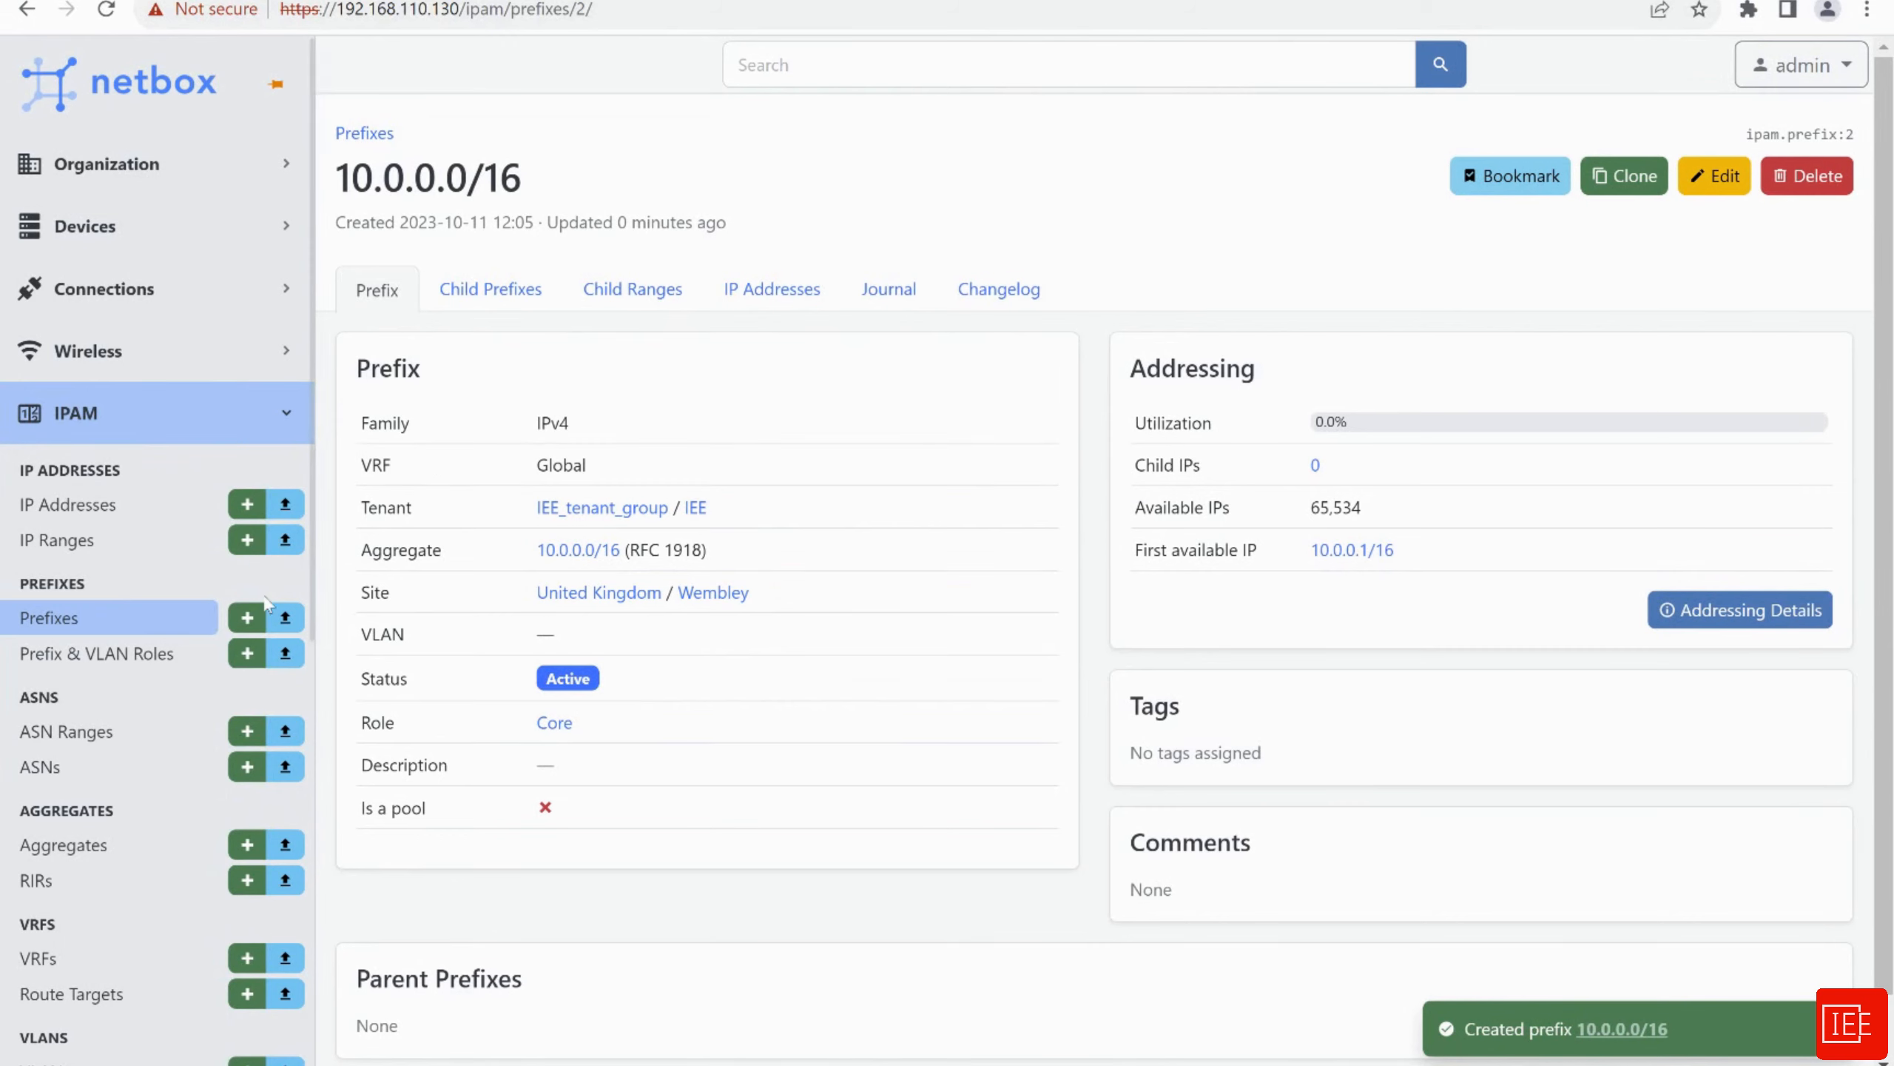
Check the prefix list, then open a blank new IP address form
left_click(54, 623)
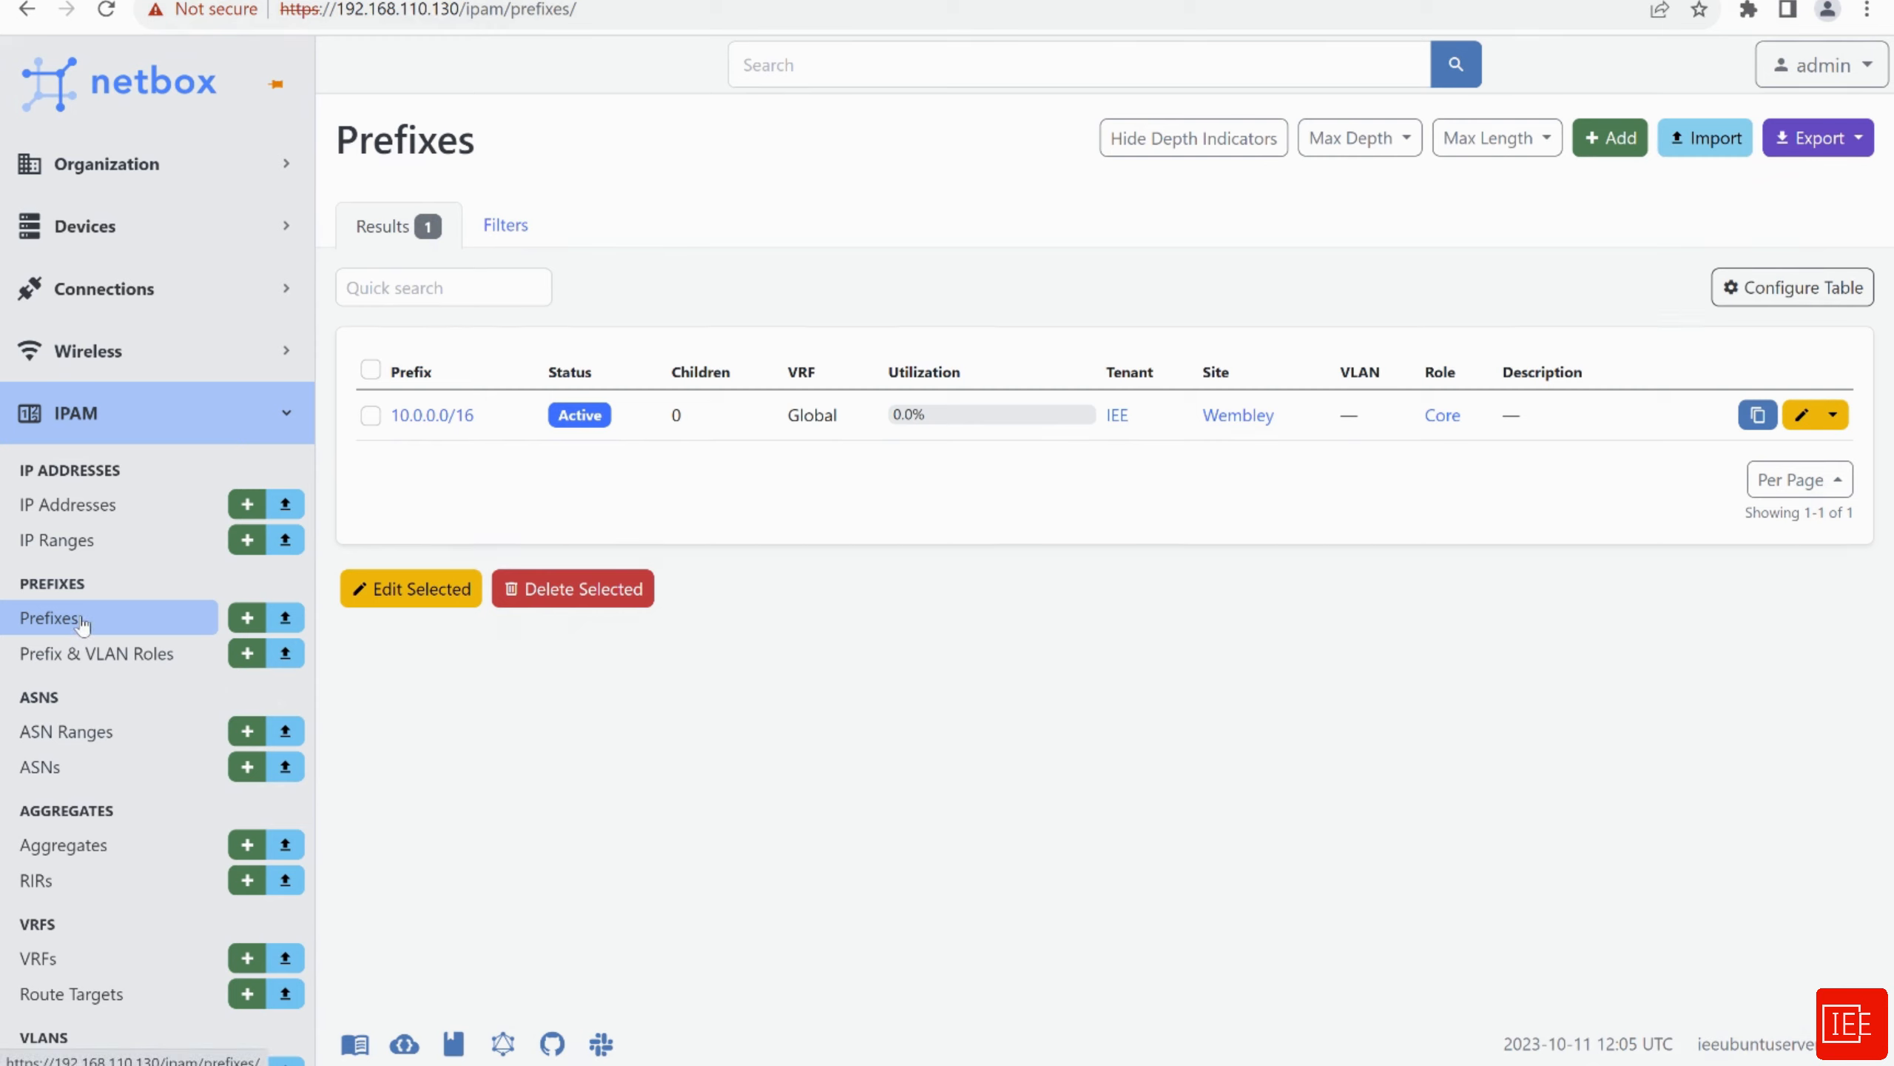
left_click(90, 519)
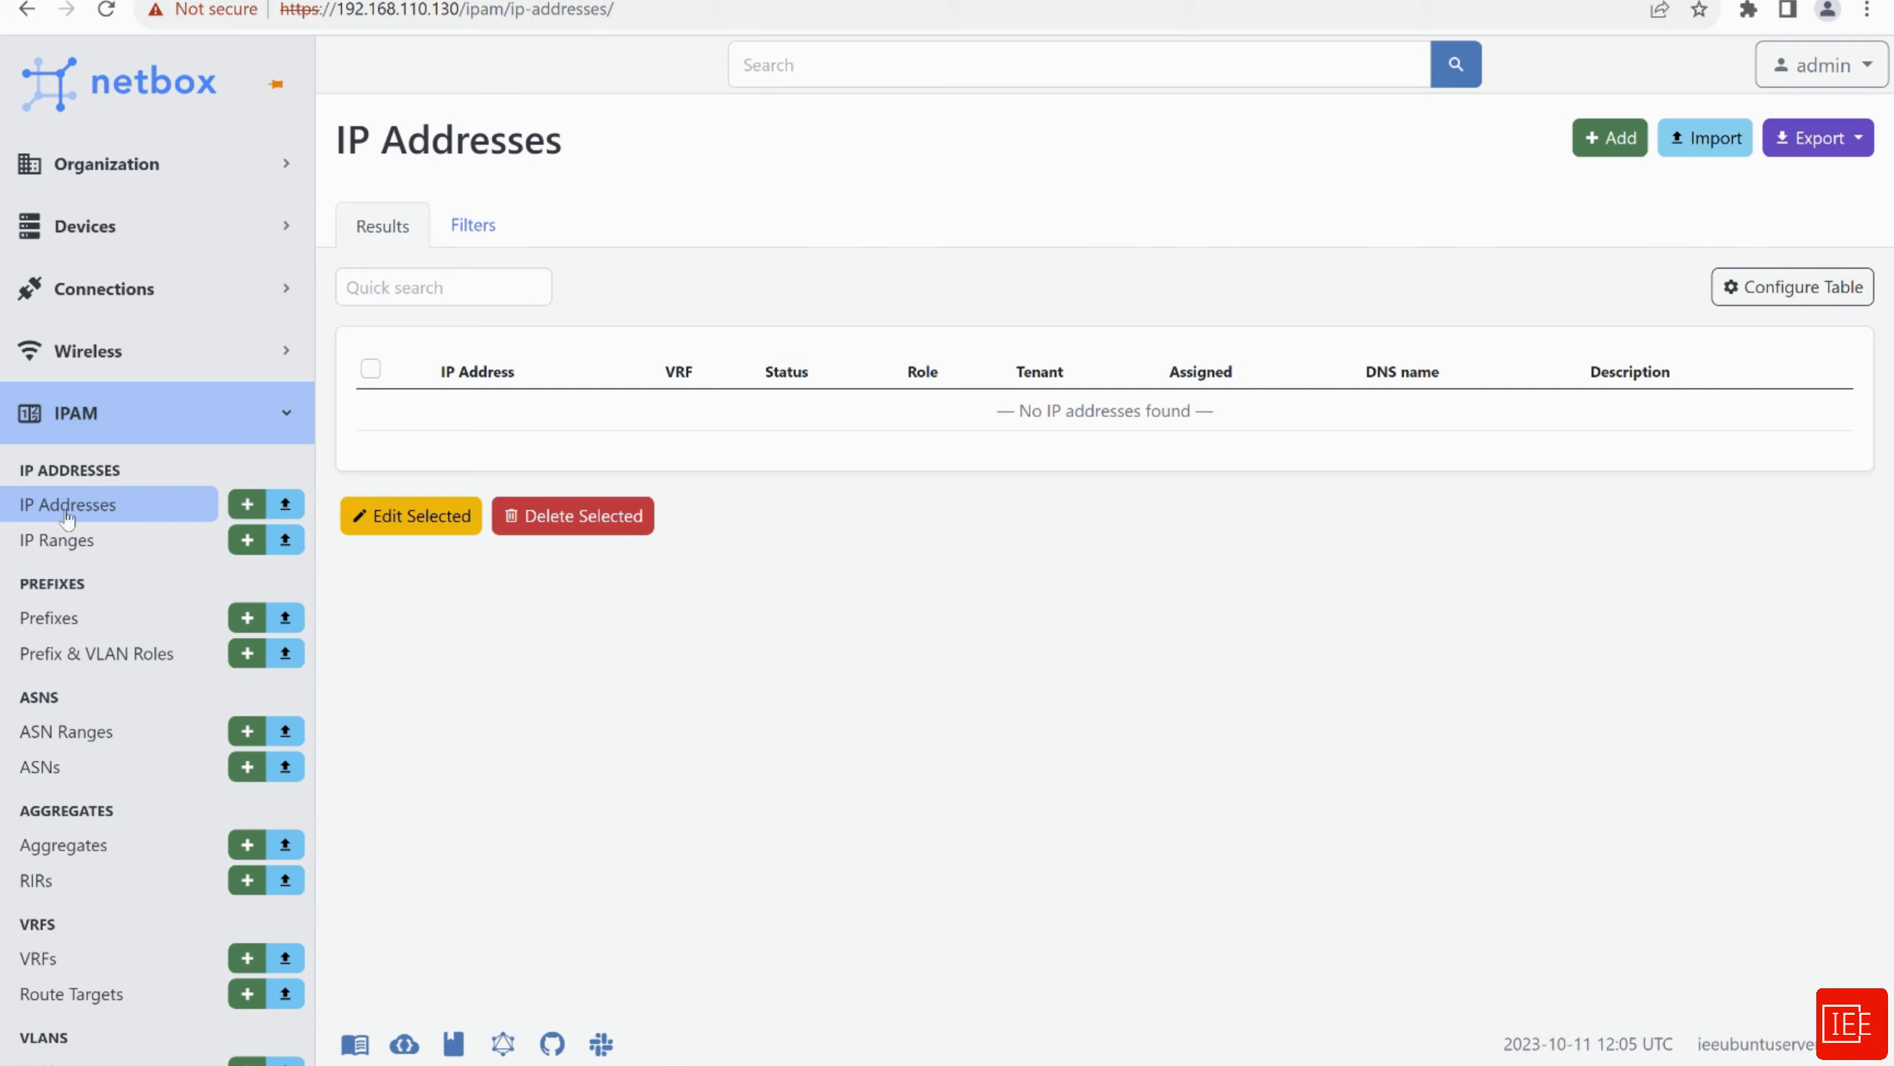
left_click(1627, 157)
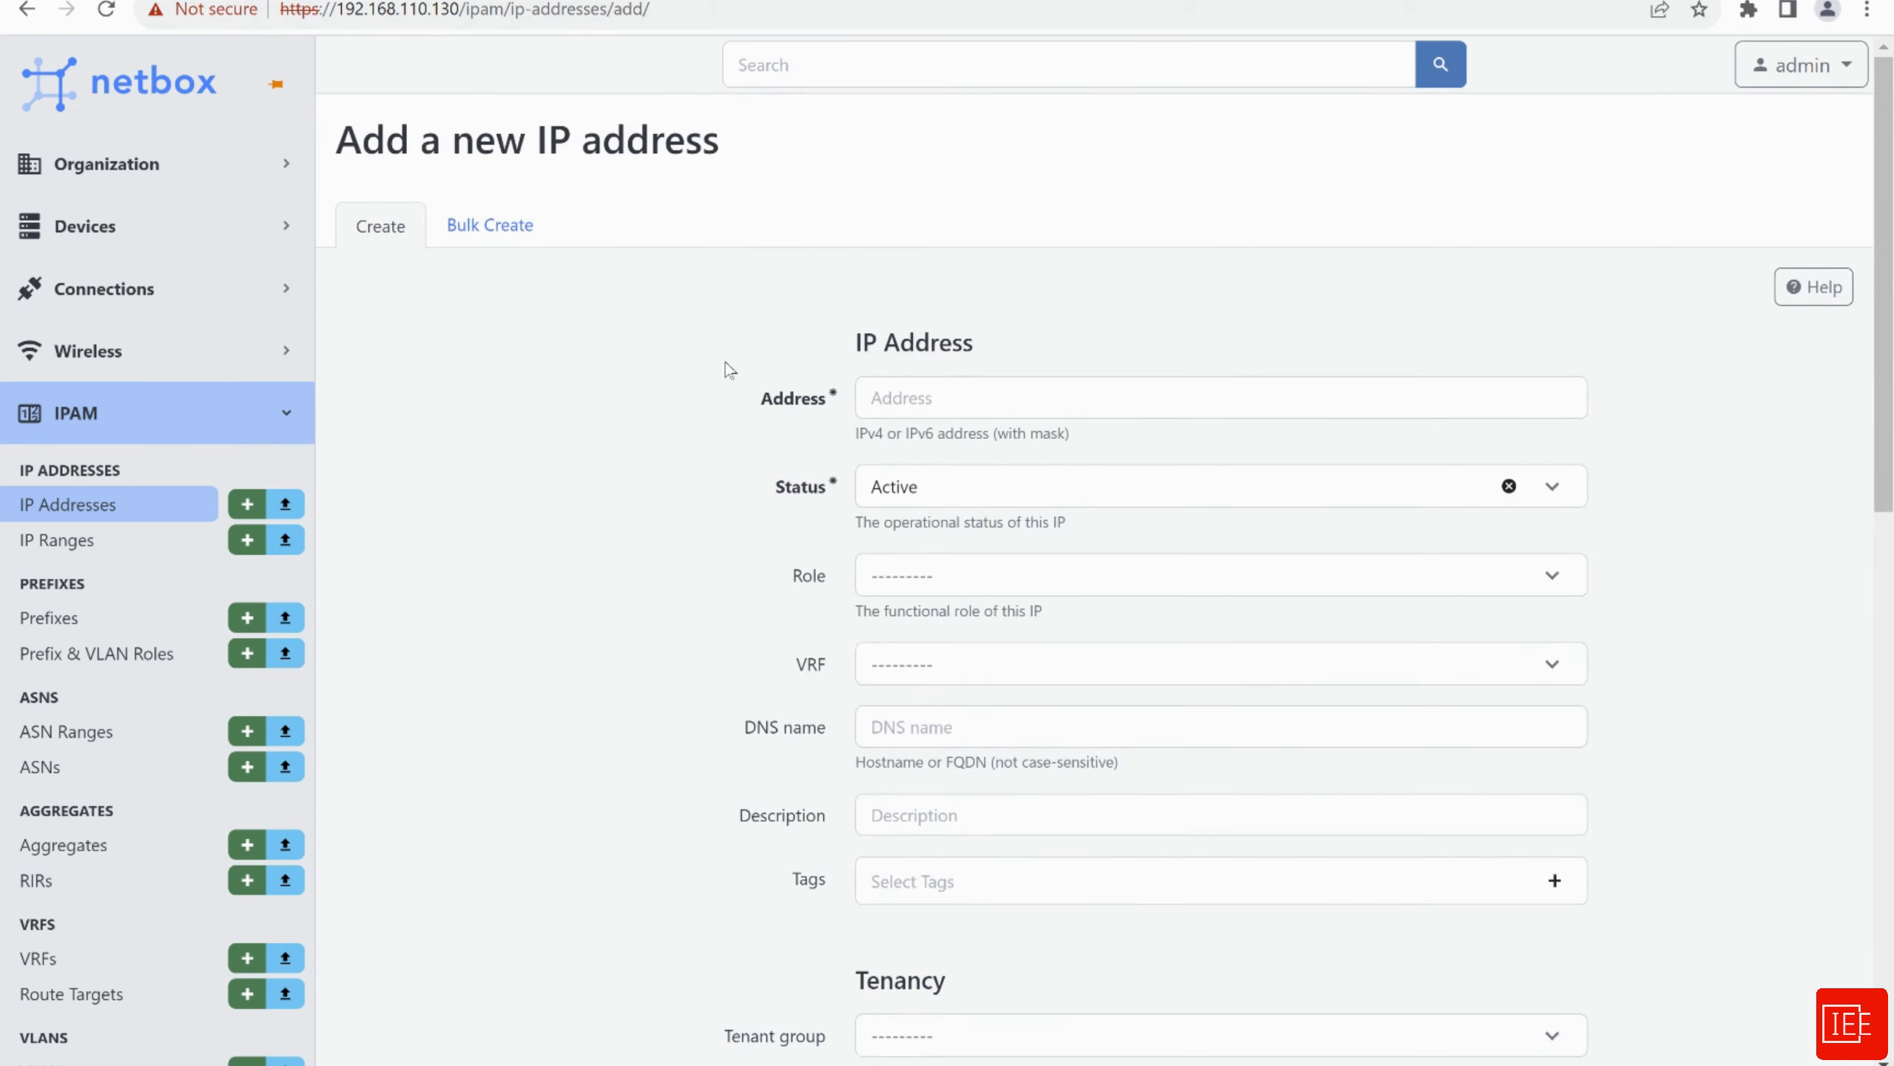
Fill in a suggested 10.0.0.0 address and set the role to Loopback
left_click(902, 398)
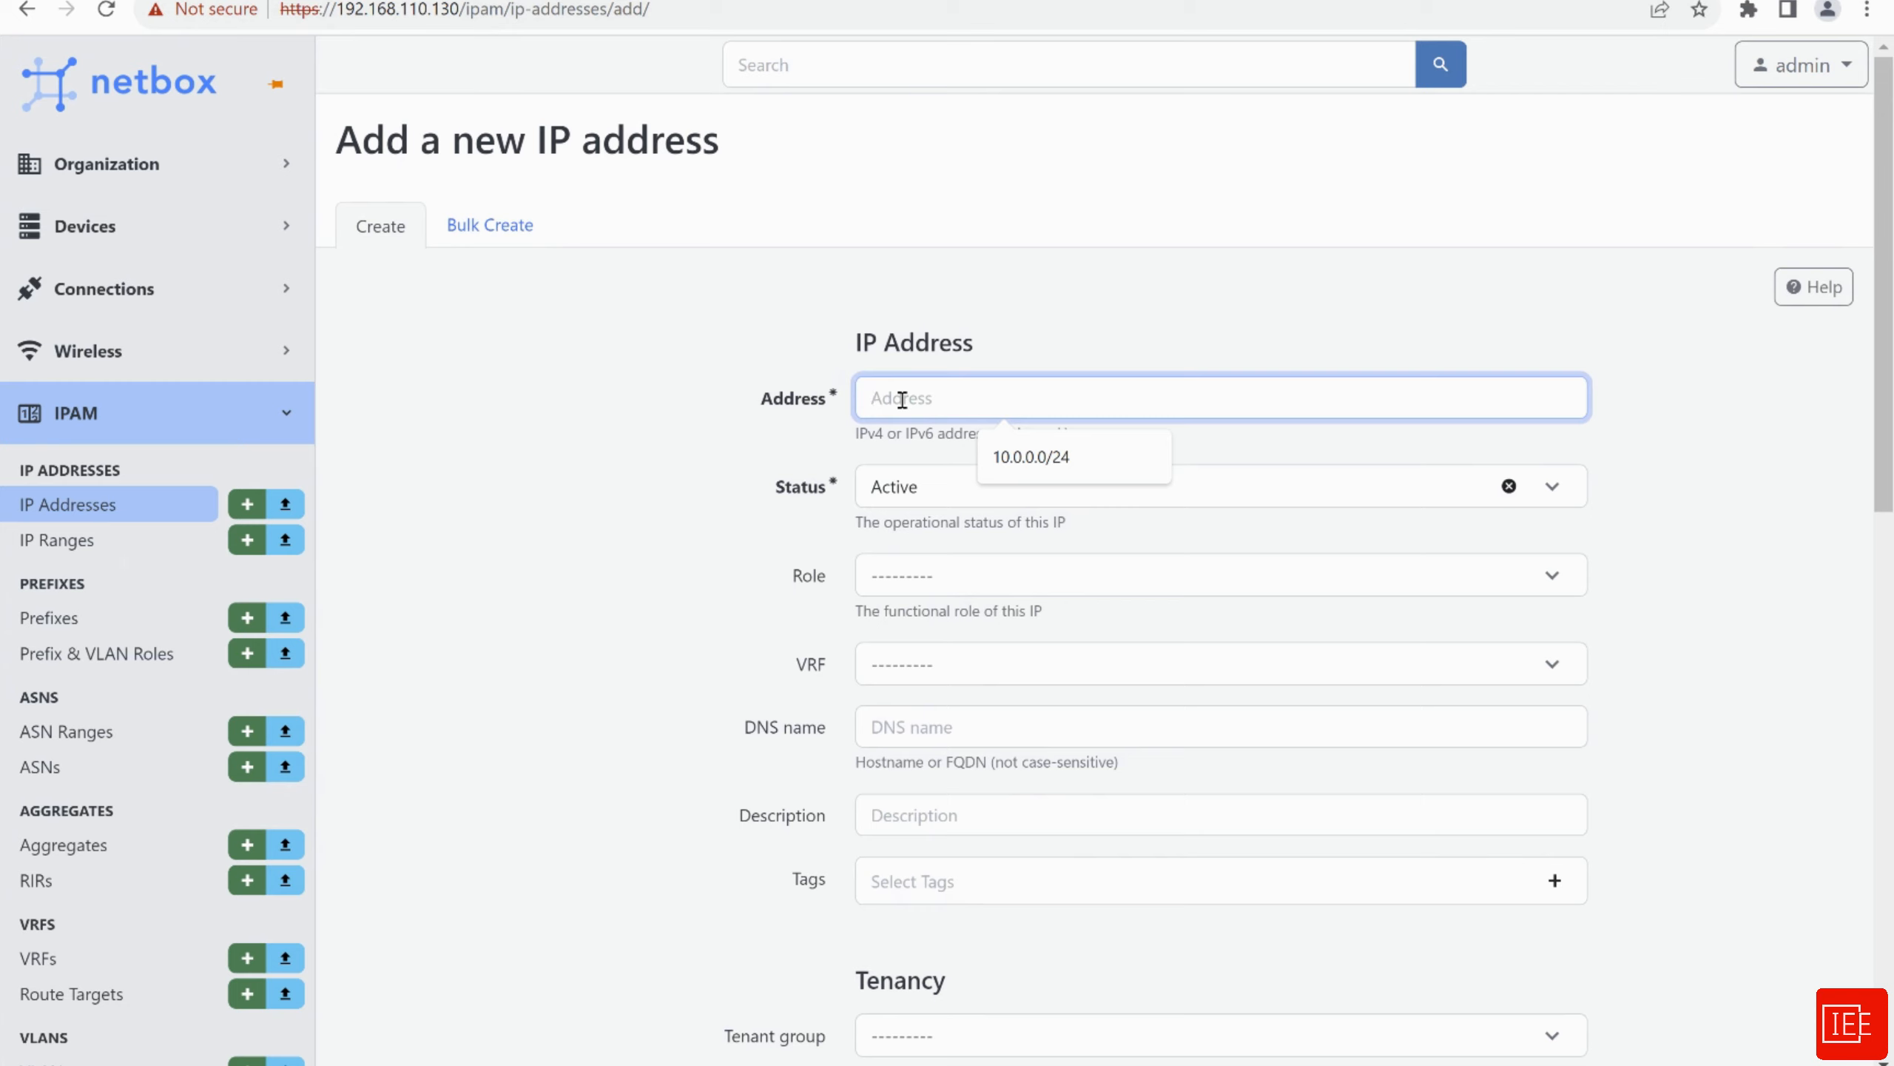
key("Down")
key("Return")
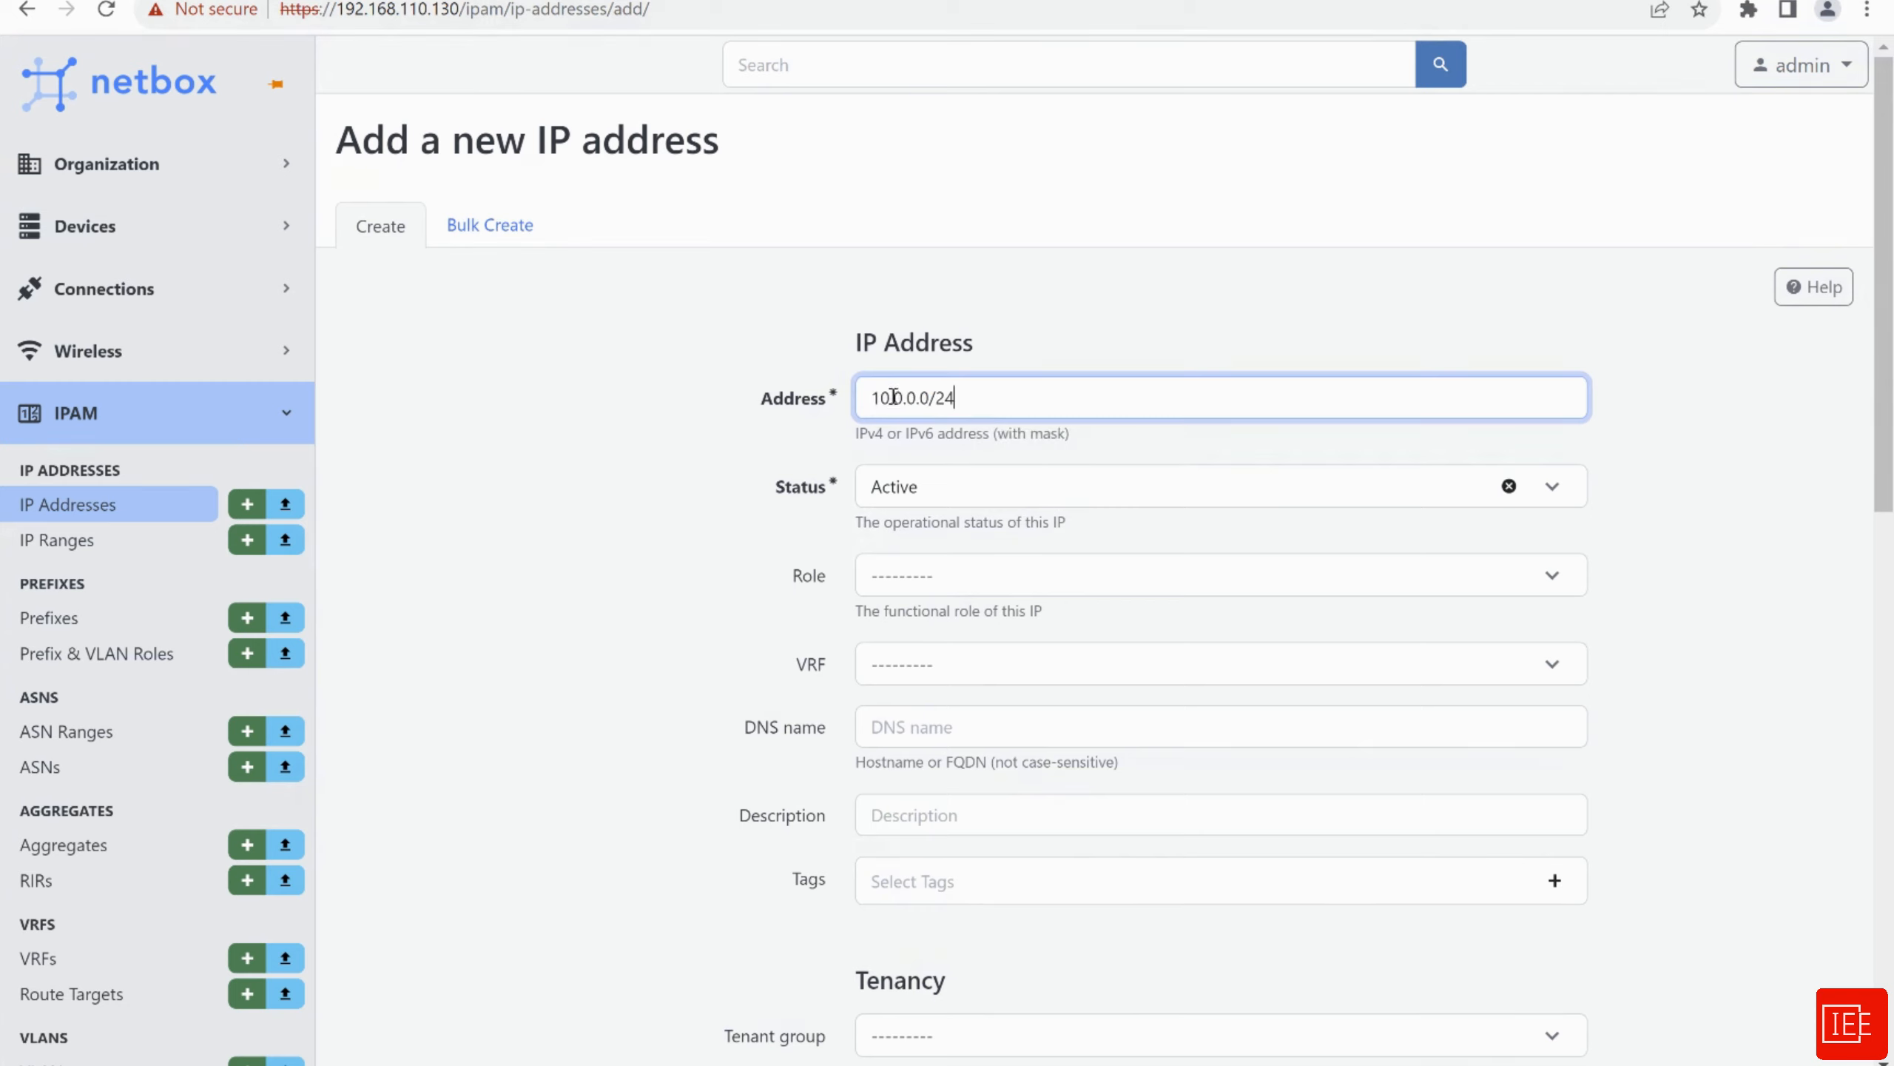
left_click(660, 466)
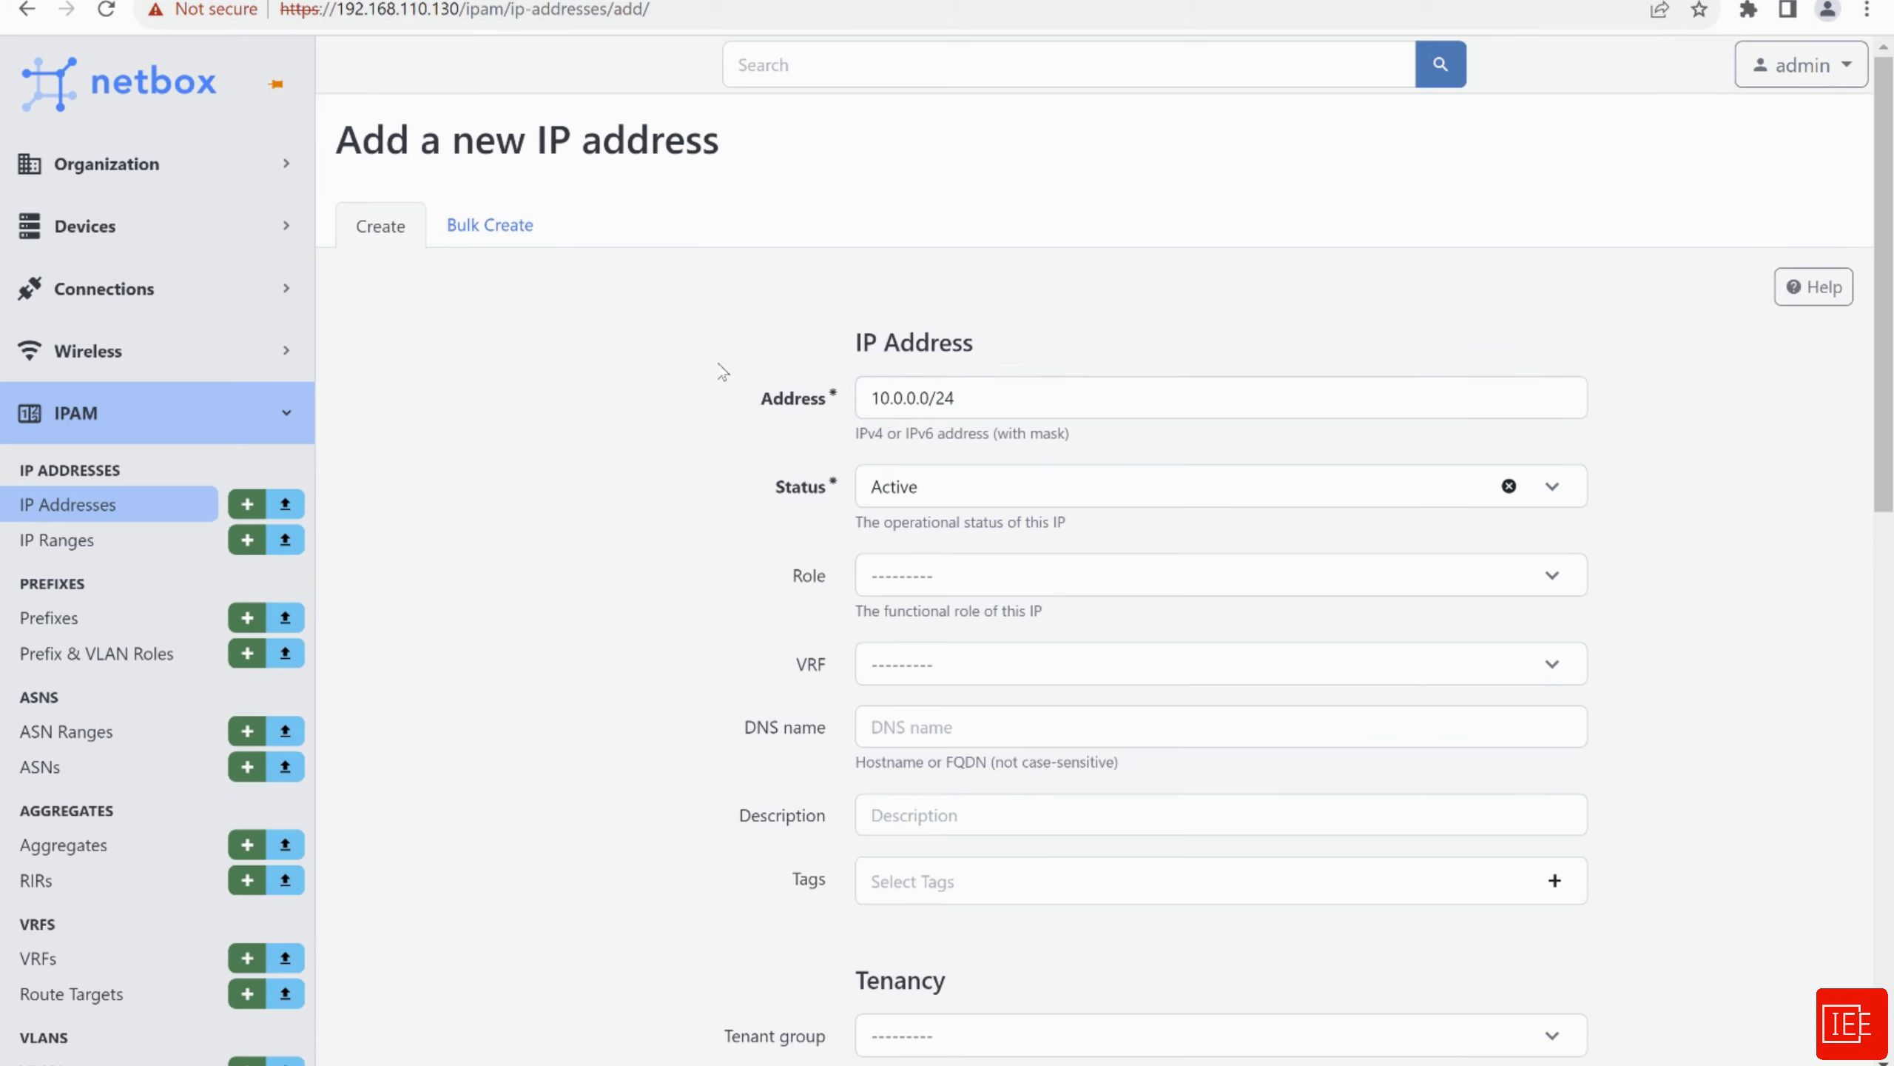
scroll(708, 447, "down", 2)
left_click(889, 450)
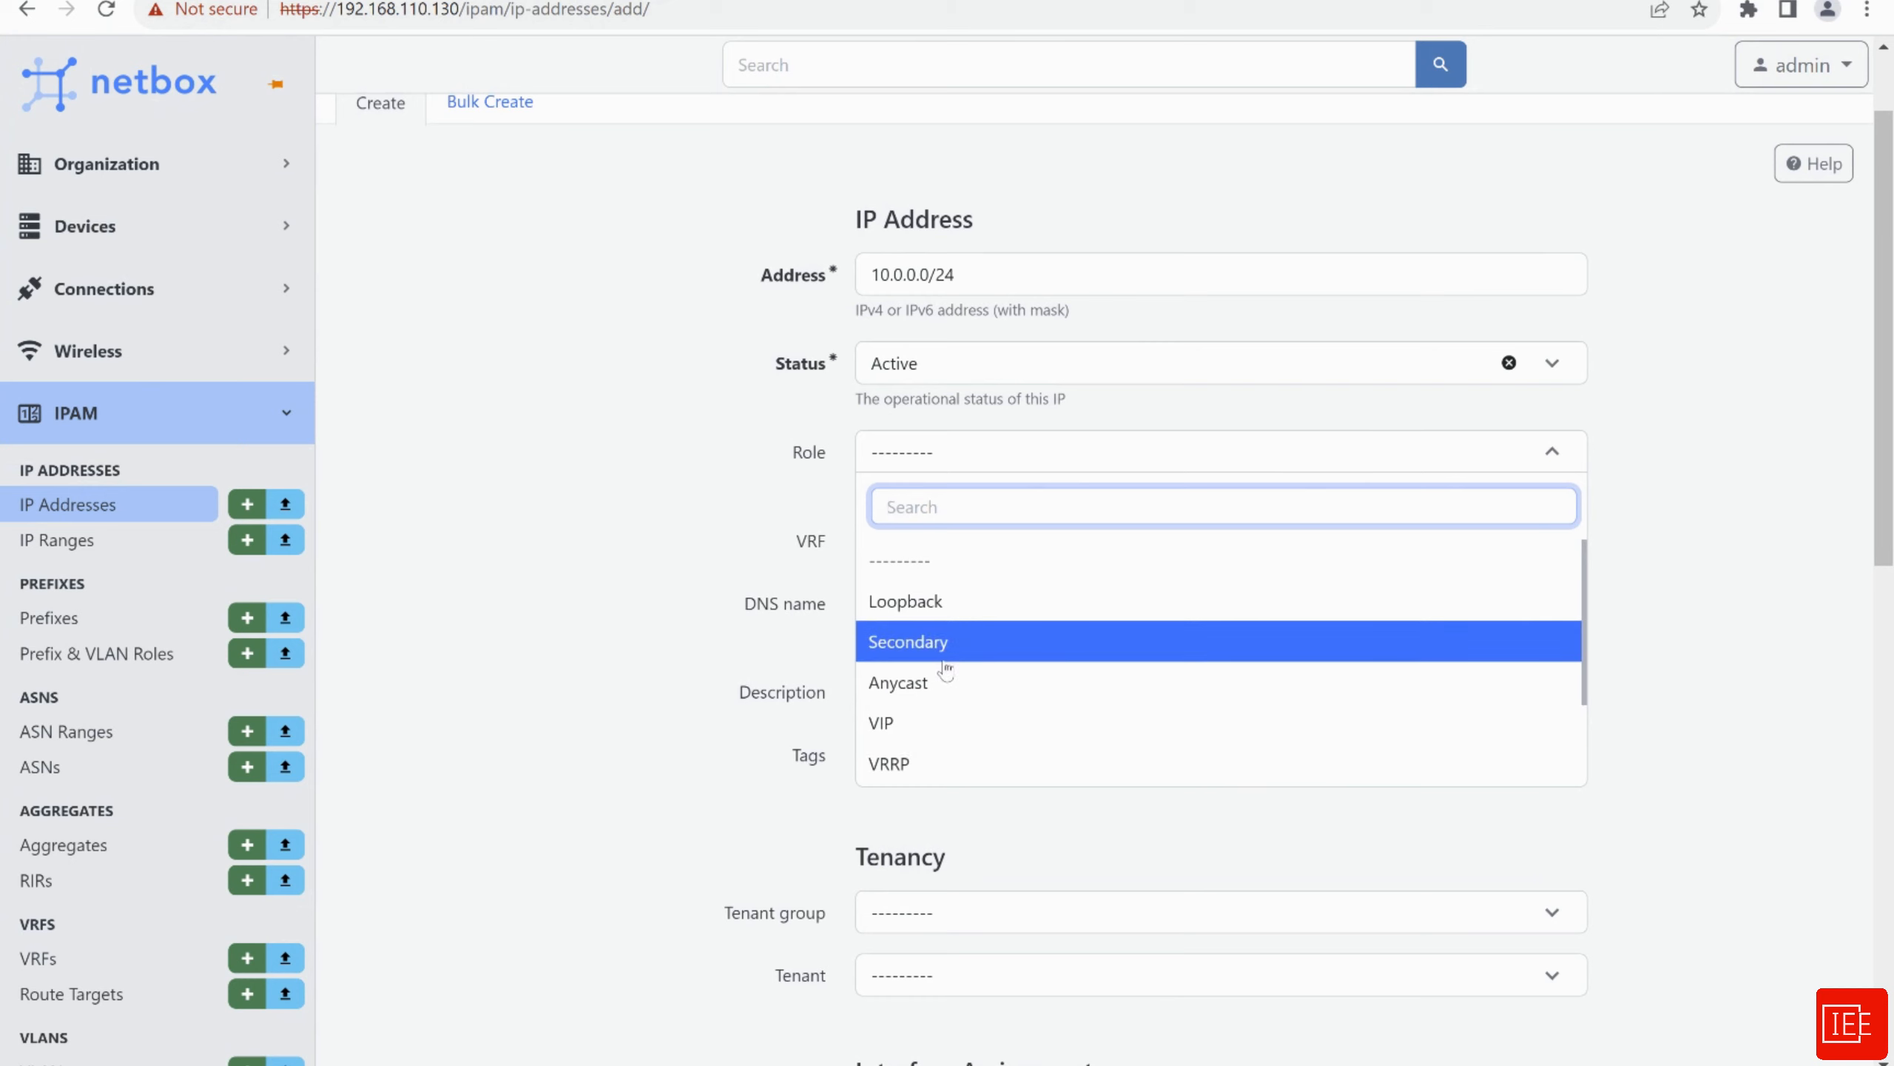
left_click(947, 601)
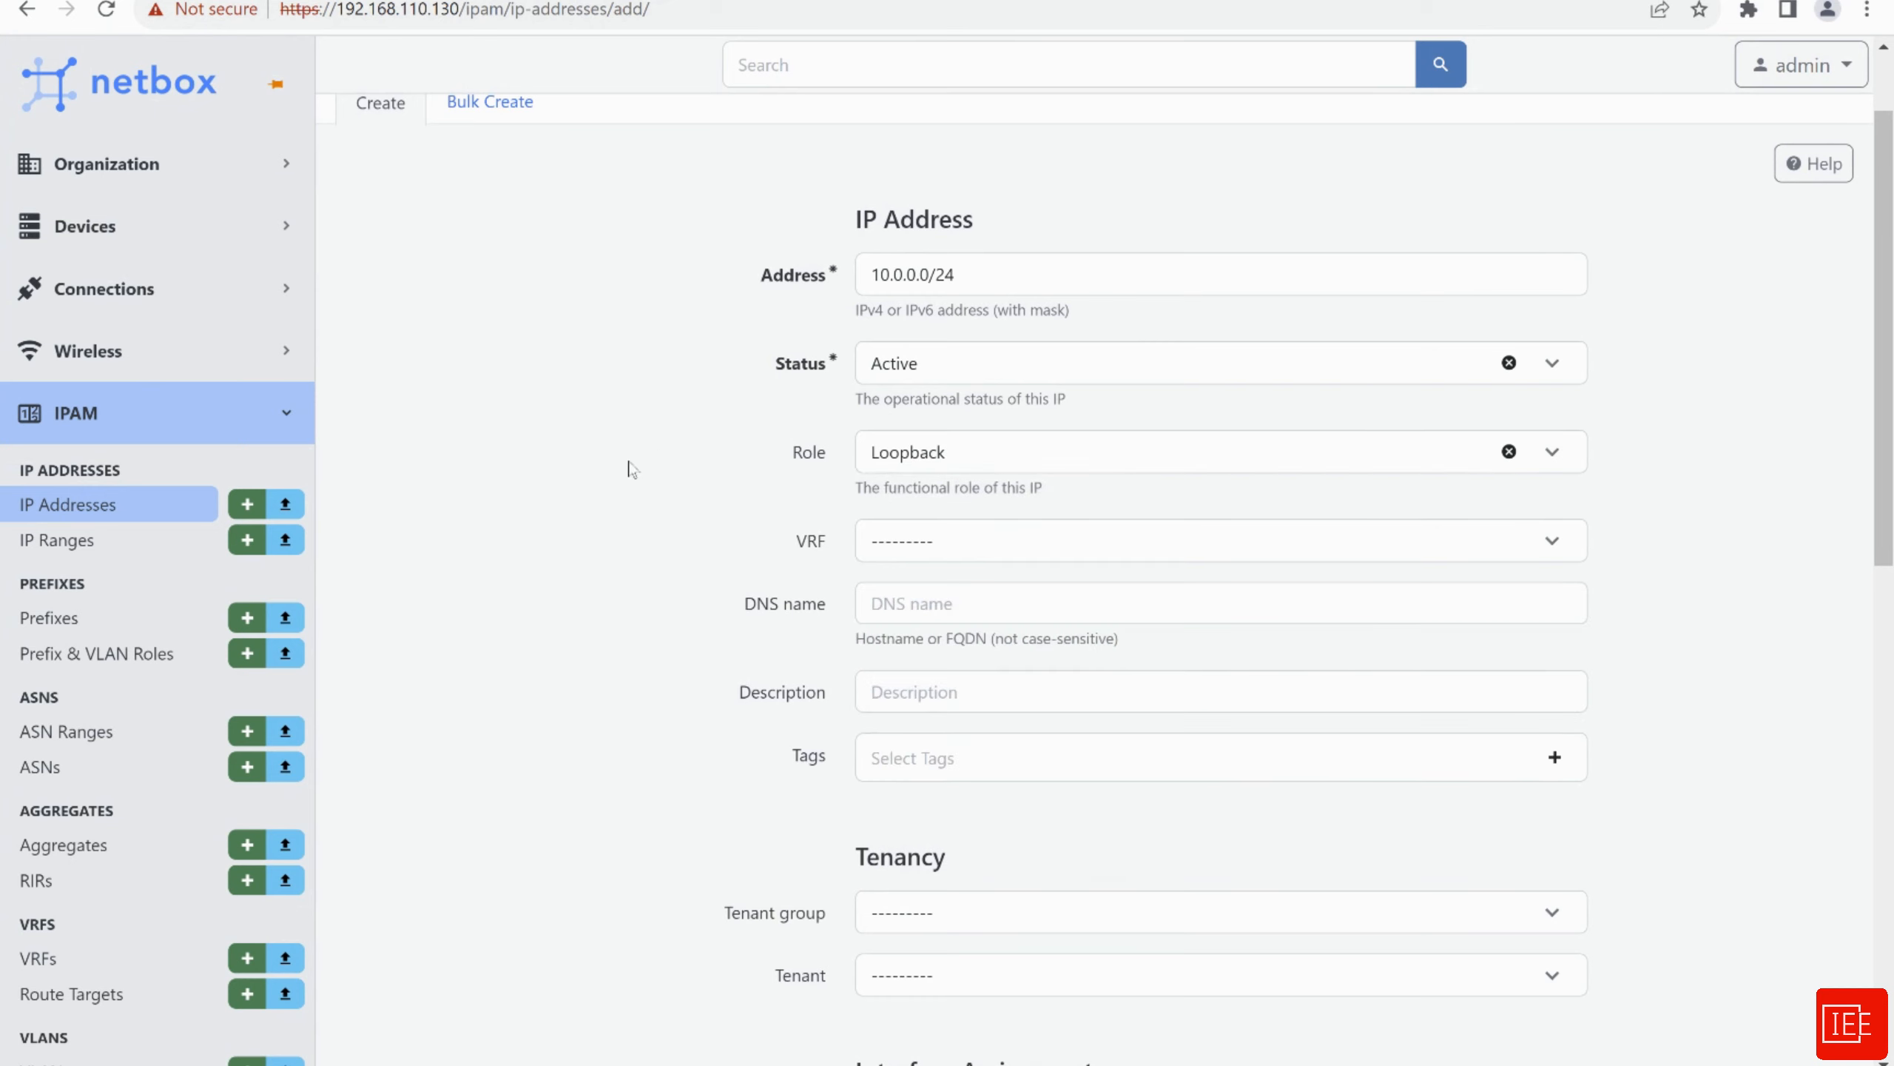
scroll(649, 463, "down", 2)
scroll(821, 457, "up", 4)
Edit the address's mask so it reads 10.0.0.0/32
left_click_drag(936, 397, 964, 401)
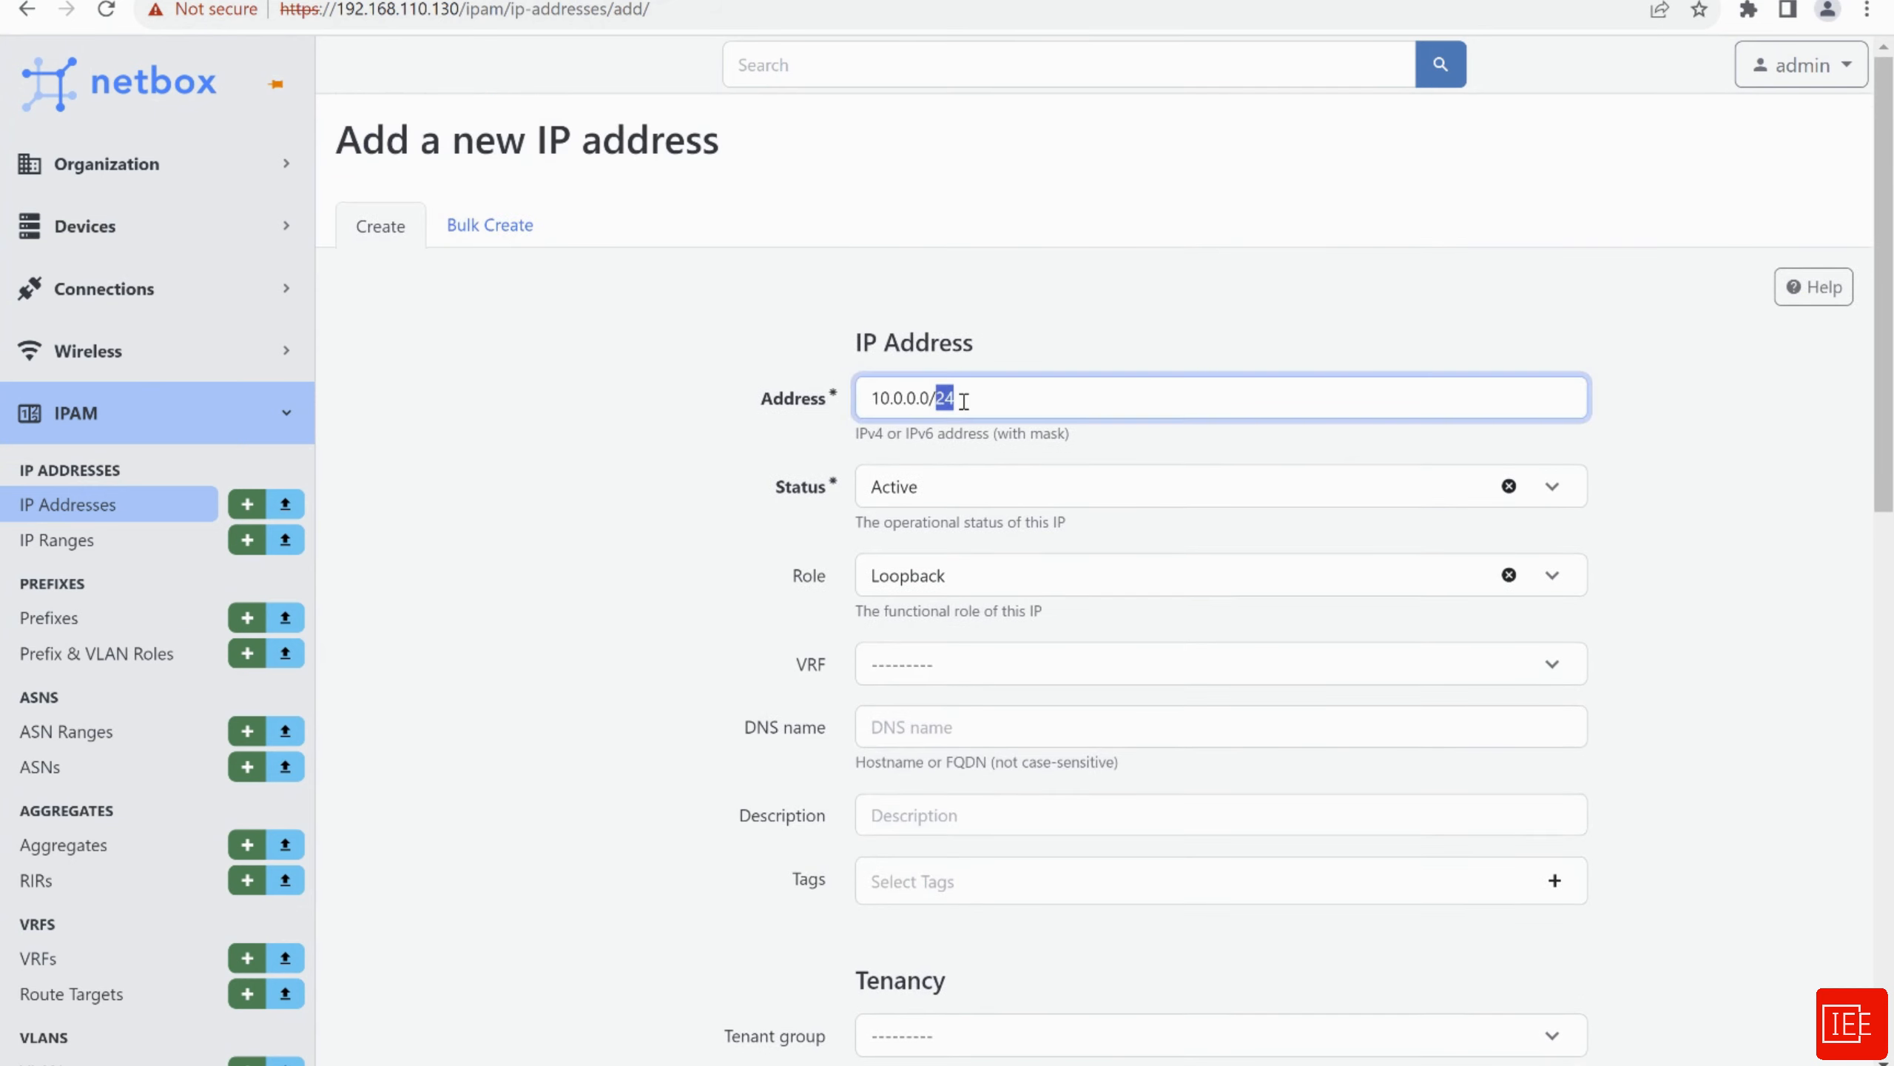
type("30")
left_click(641, 501)
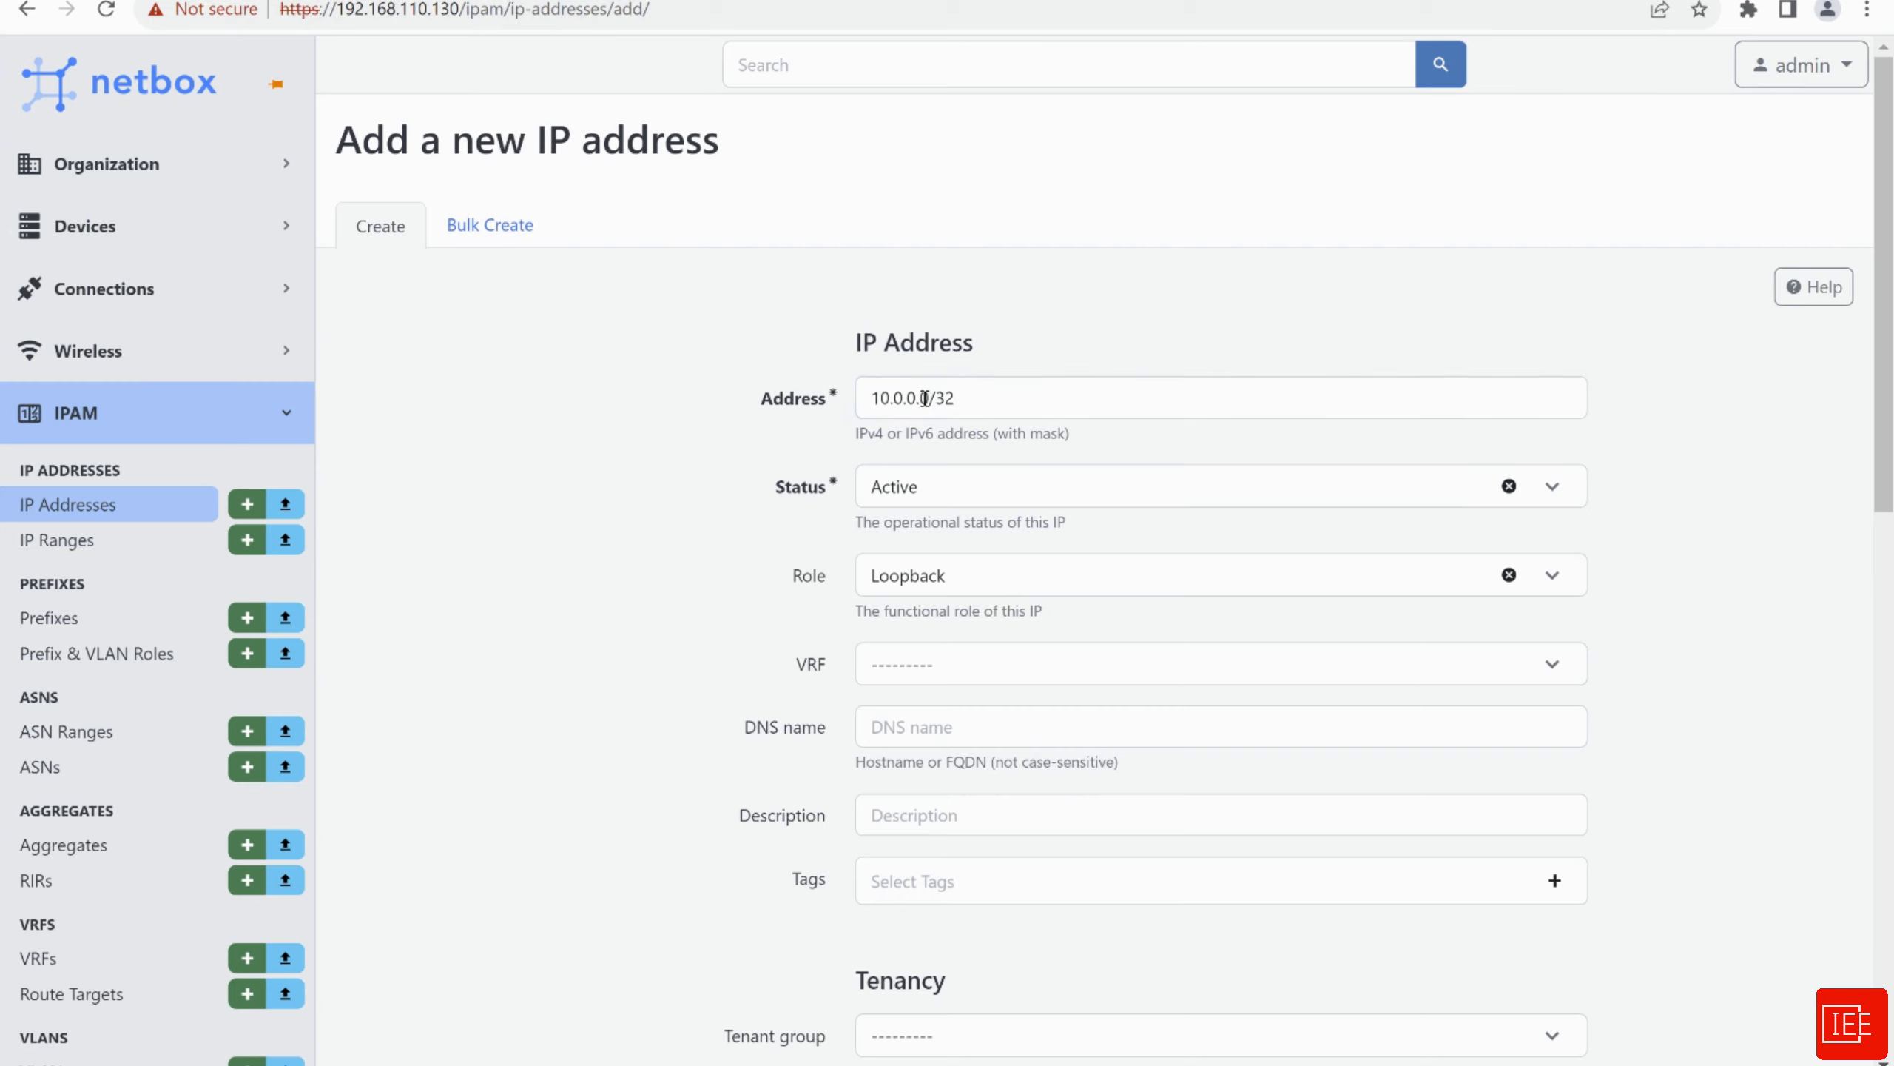
left_click(698, 456)
scroll(699, 455, "down", 3)
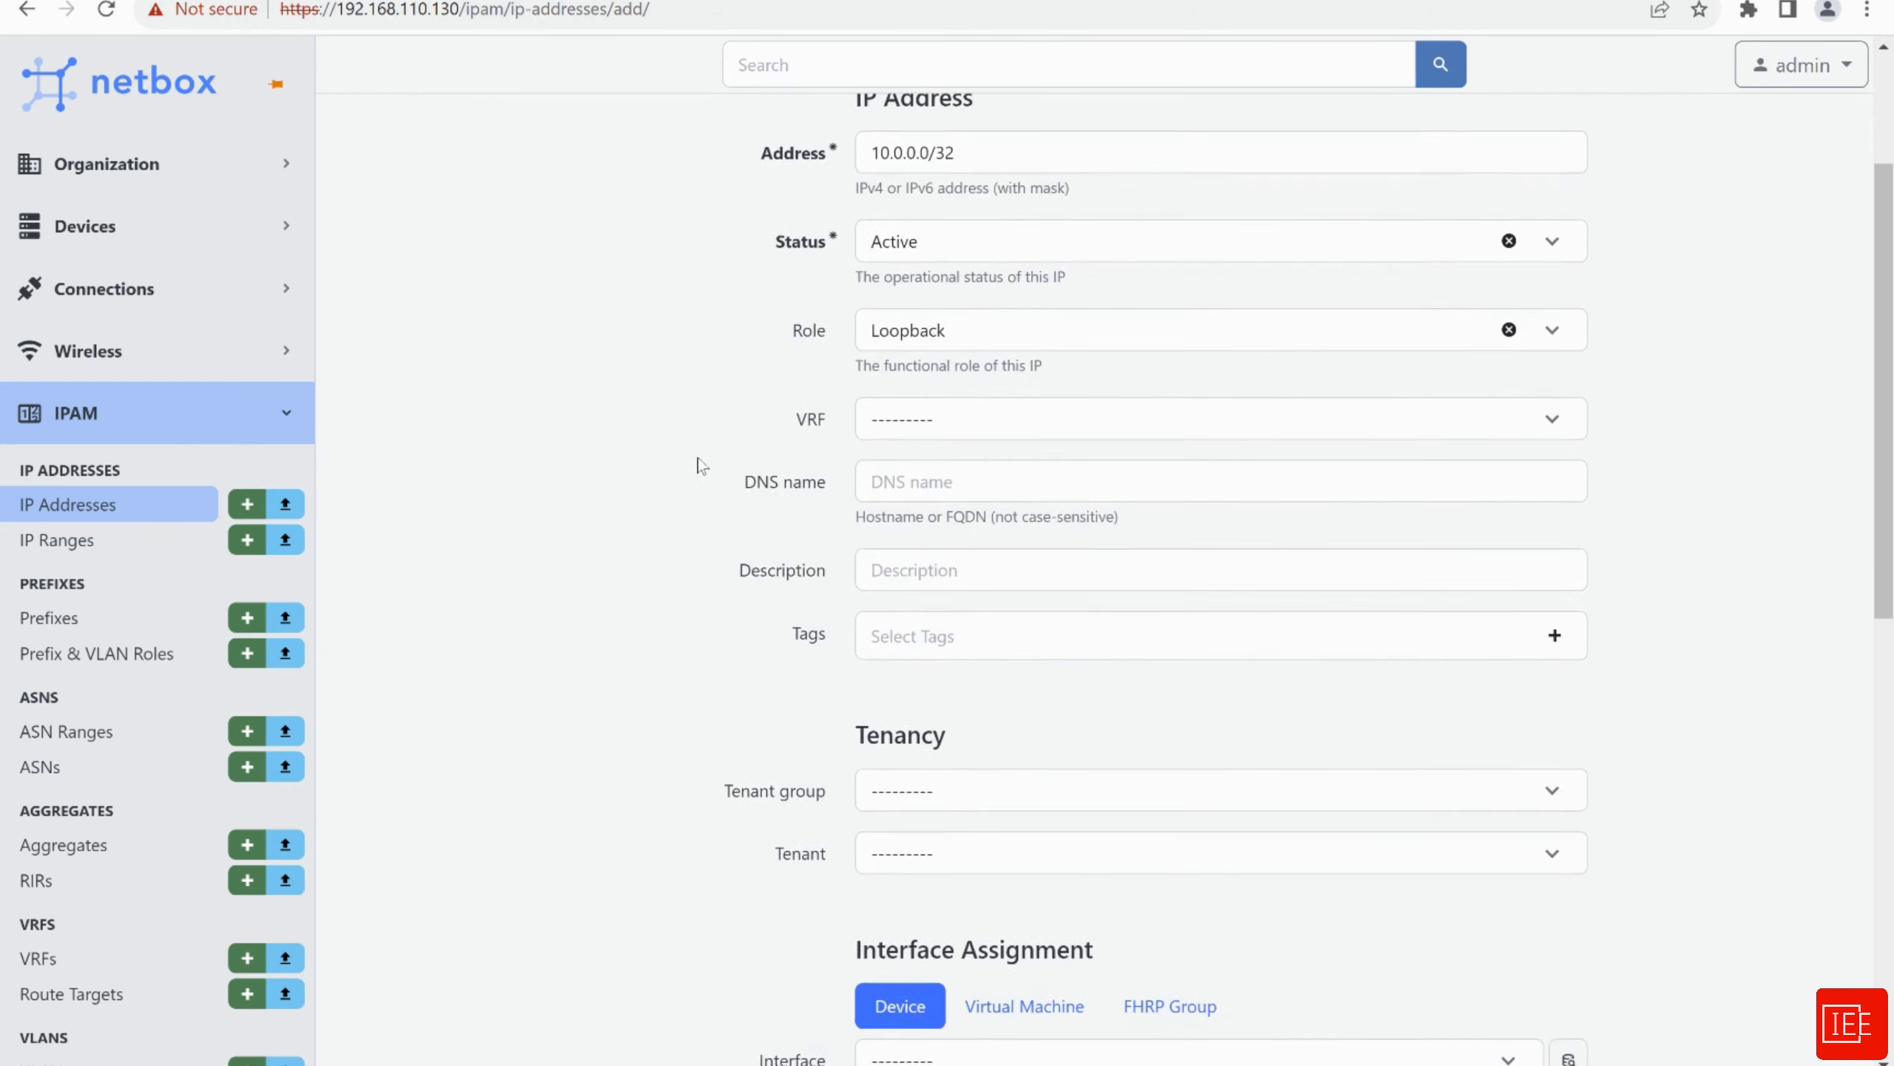
Leave VRF empty and set tenant group IEE_tenant_group and tenant IEE
left_click(918, 423)
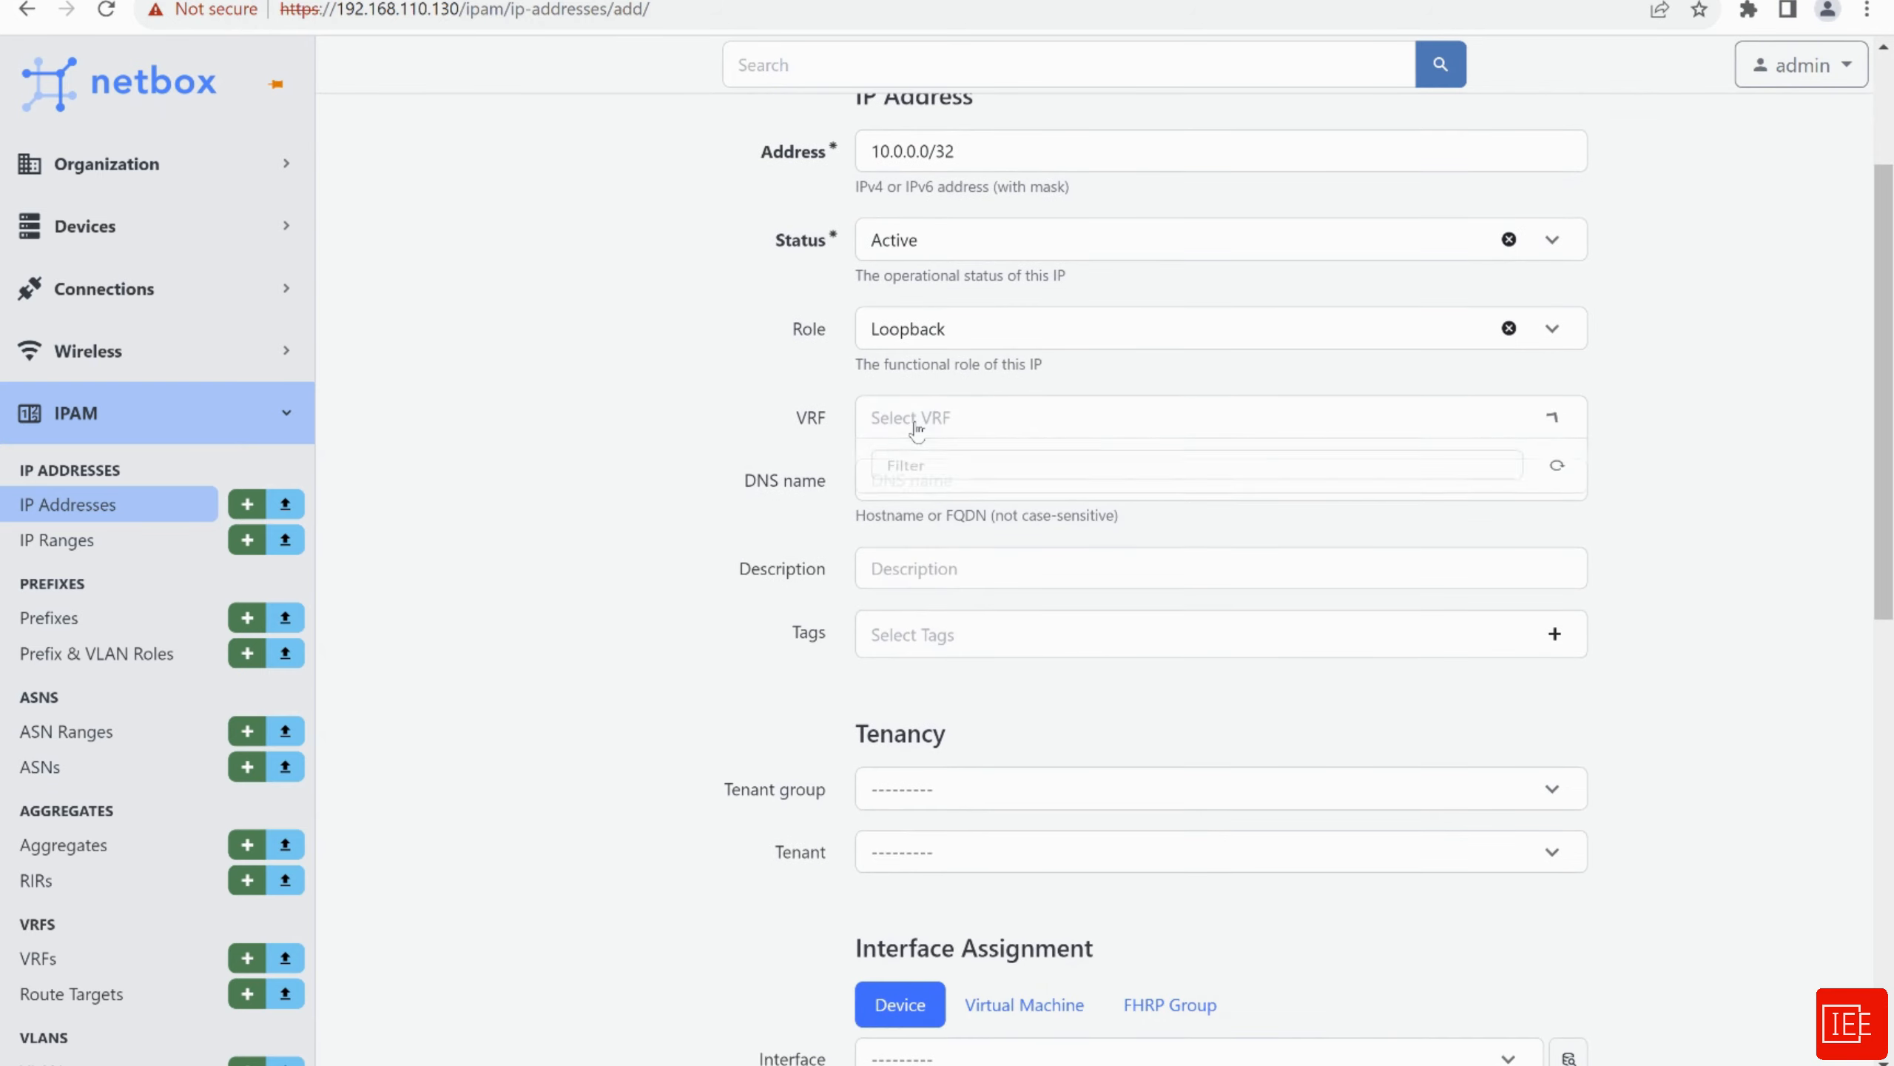
left_click(646, 432)
scroll(646, 430, "down", 2)
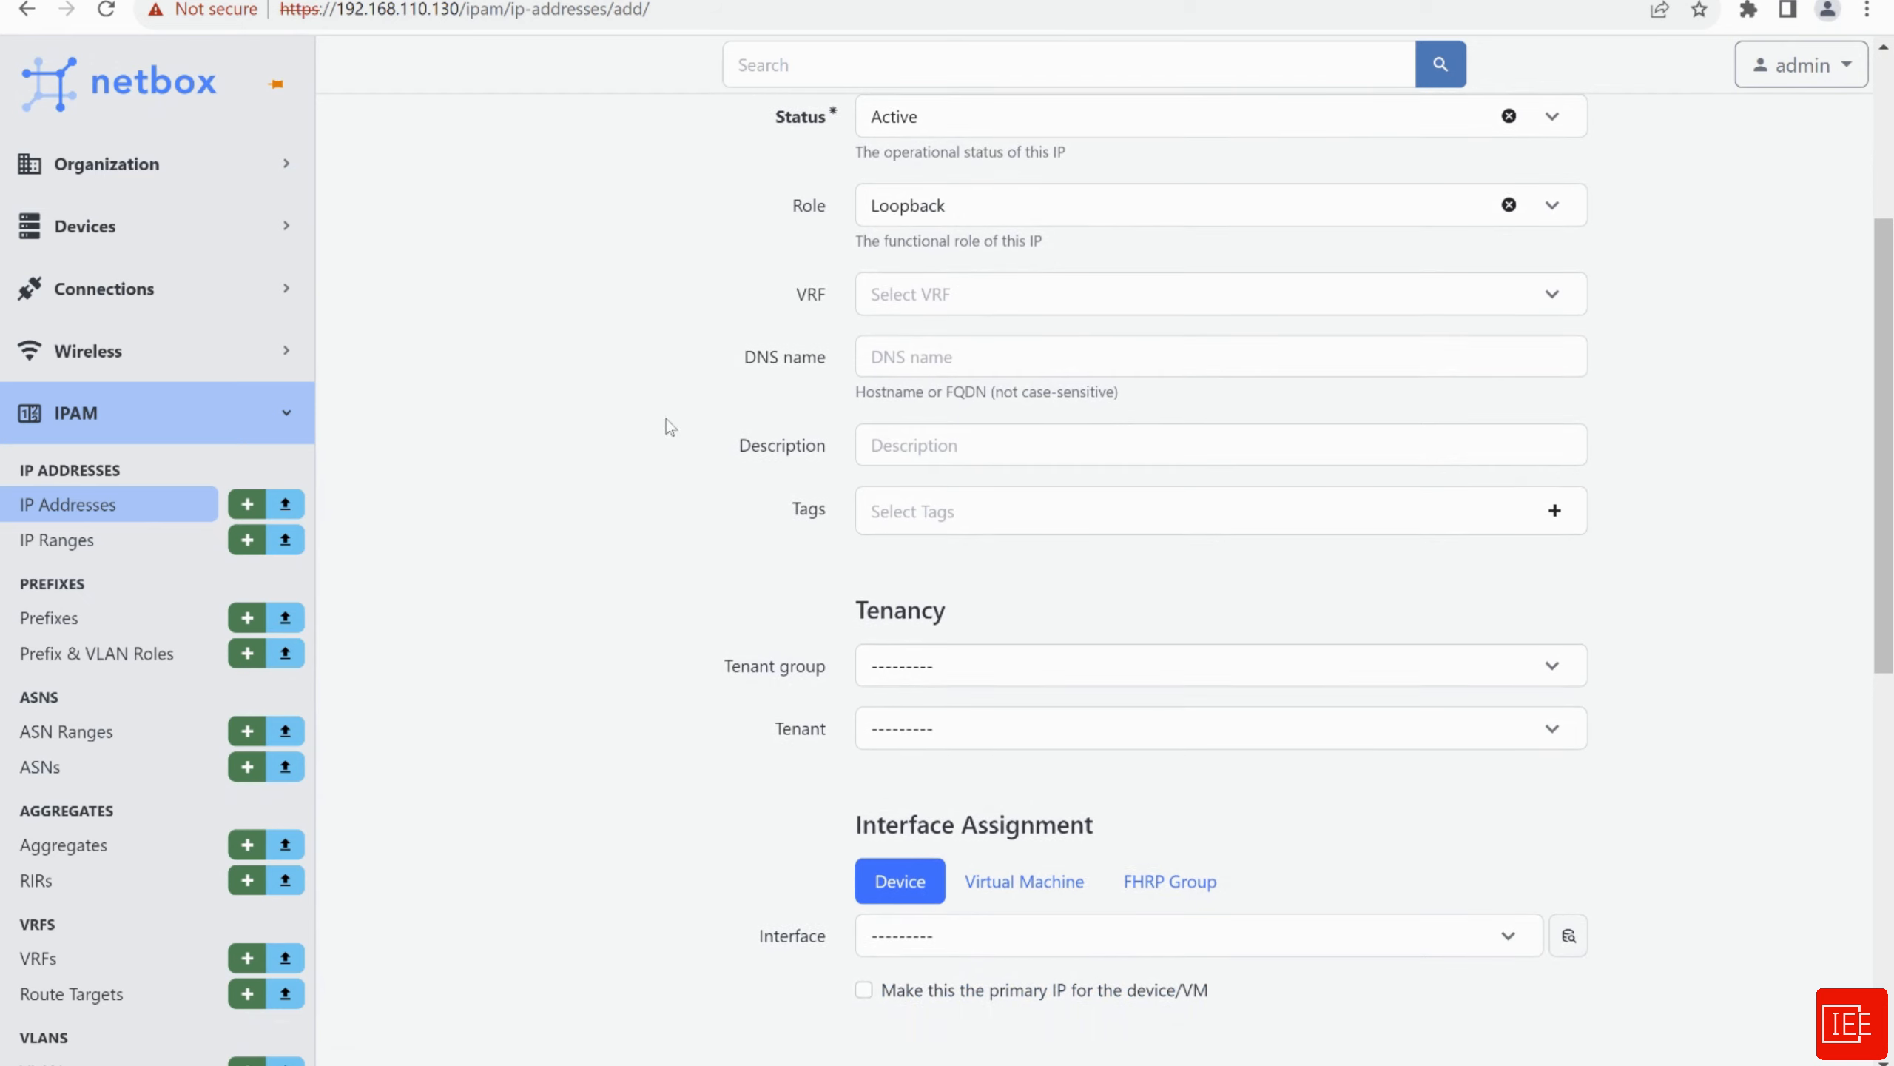
scroll(664, 373, "down", 2)
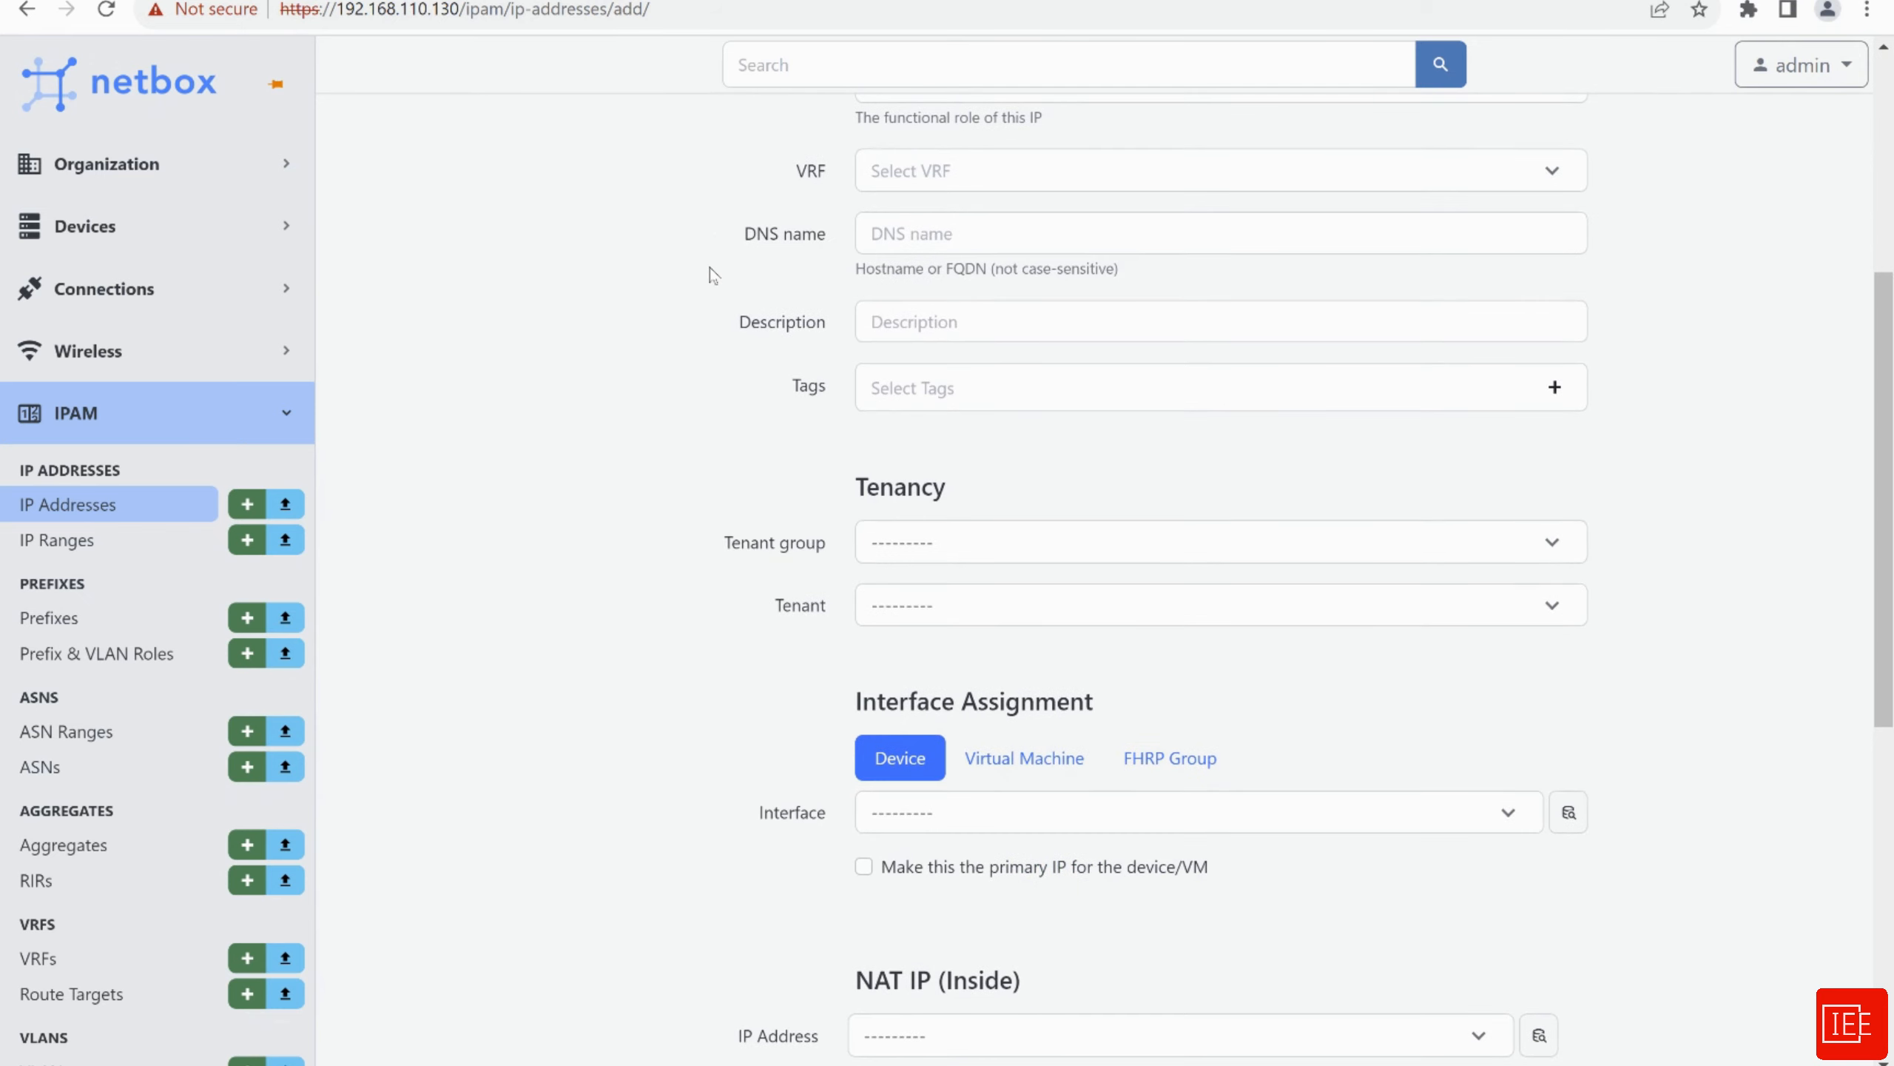
scroll(638, 328, "down", 2)
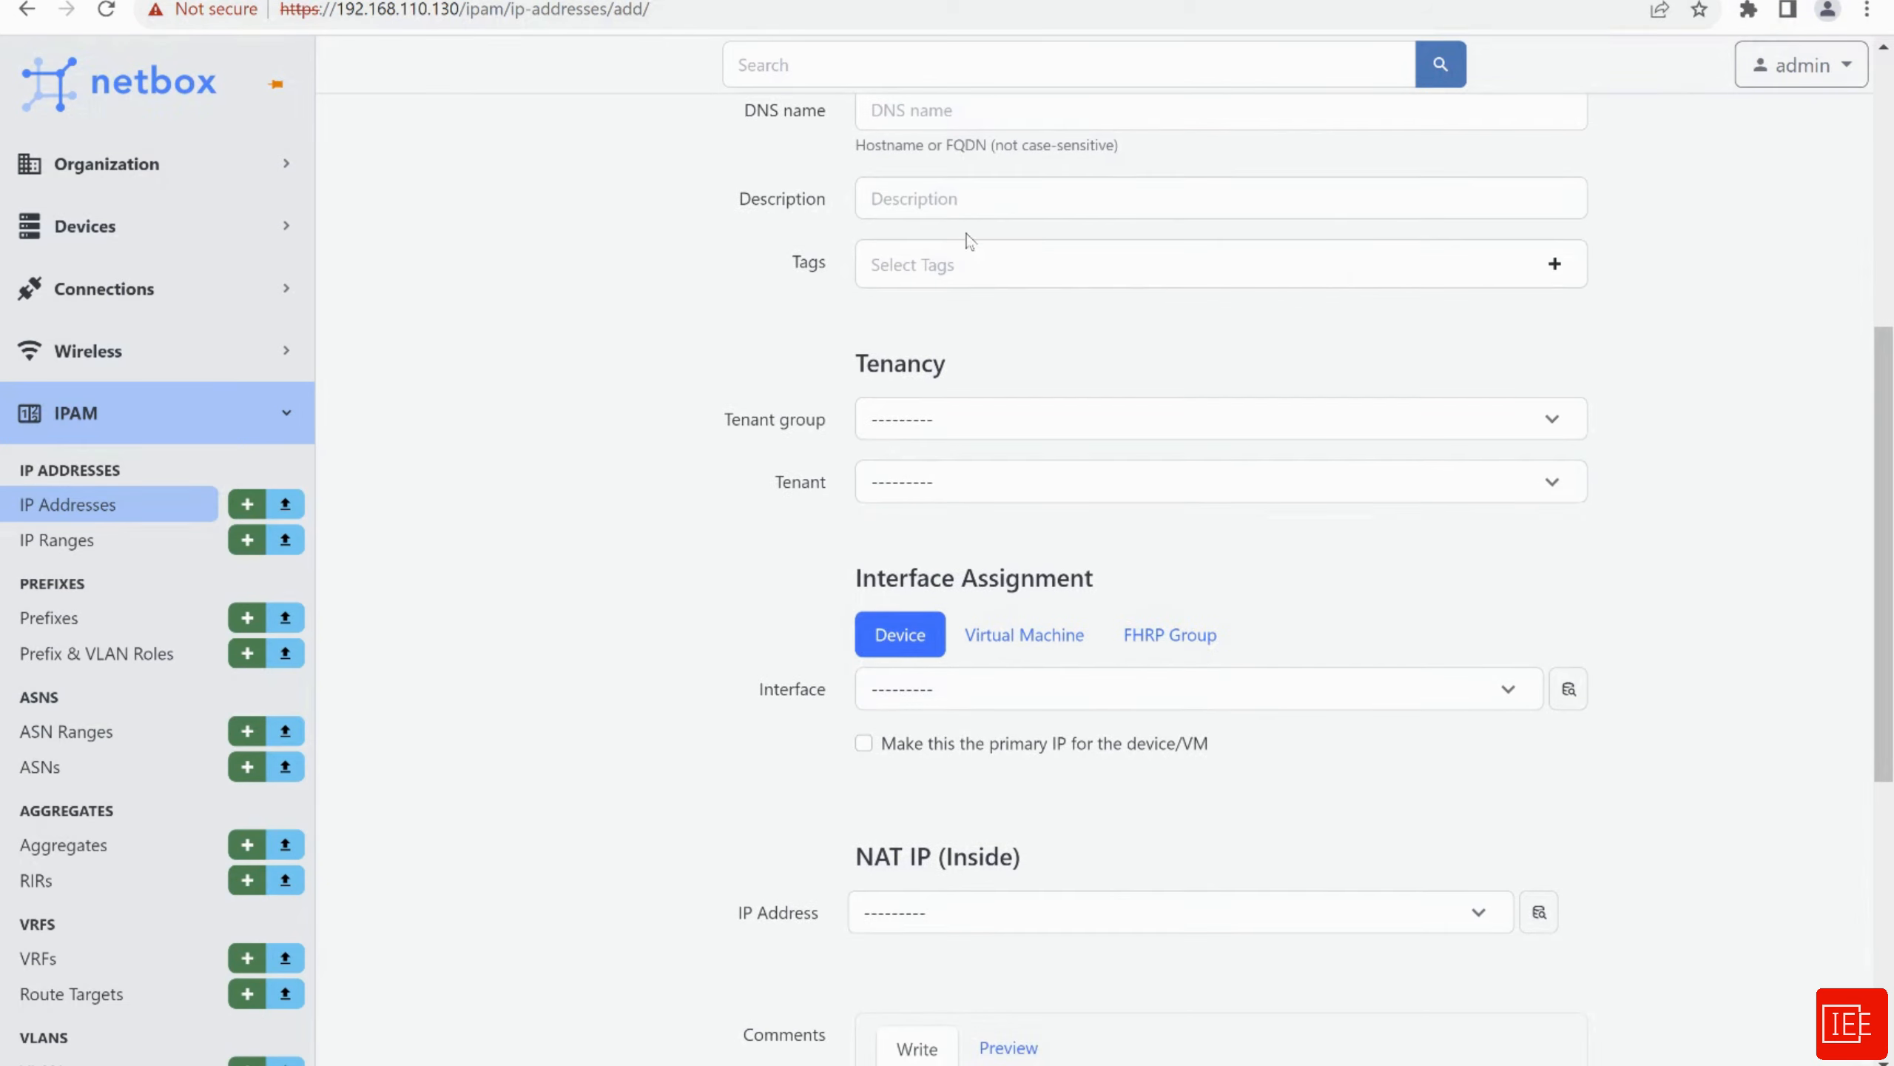
scroll(580, 389, "down", 2)
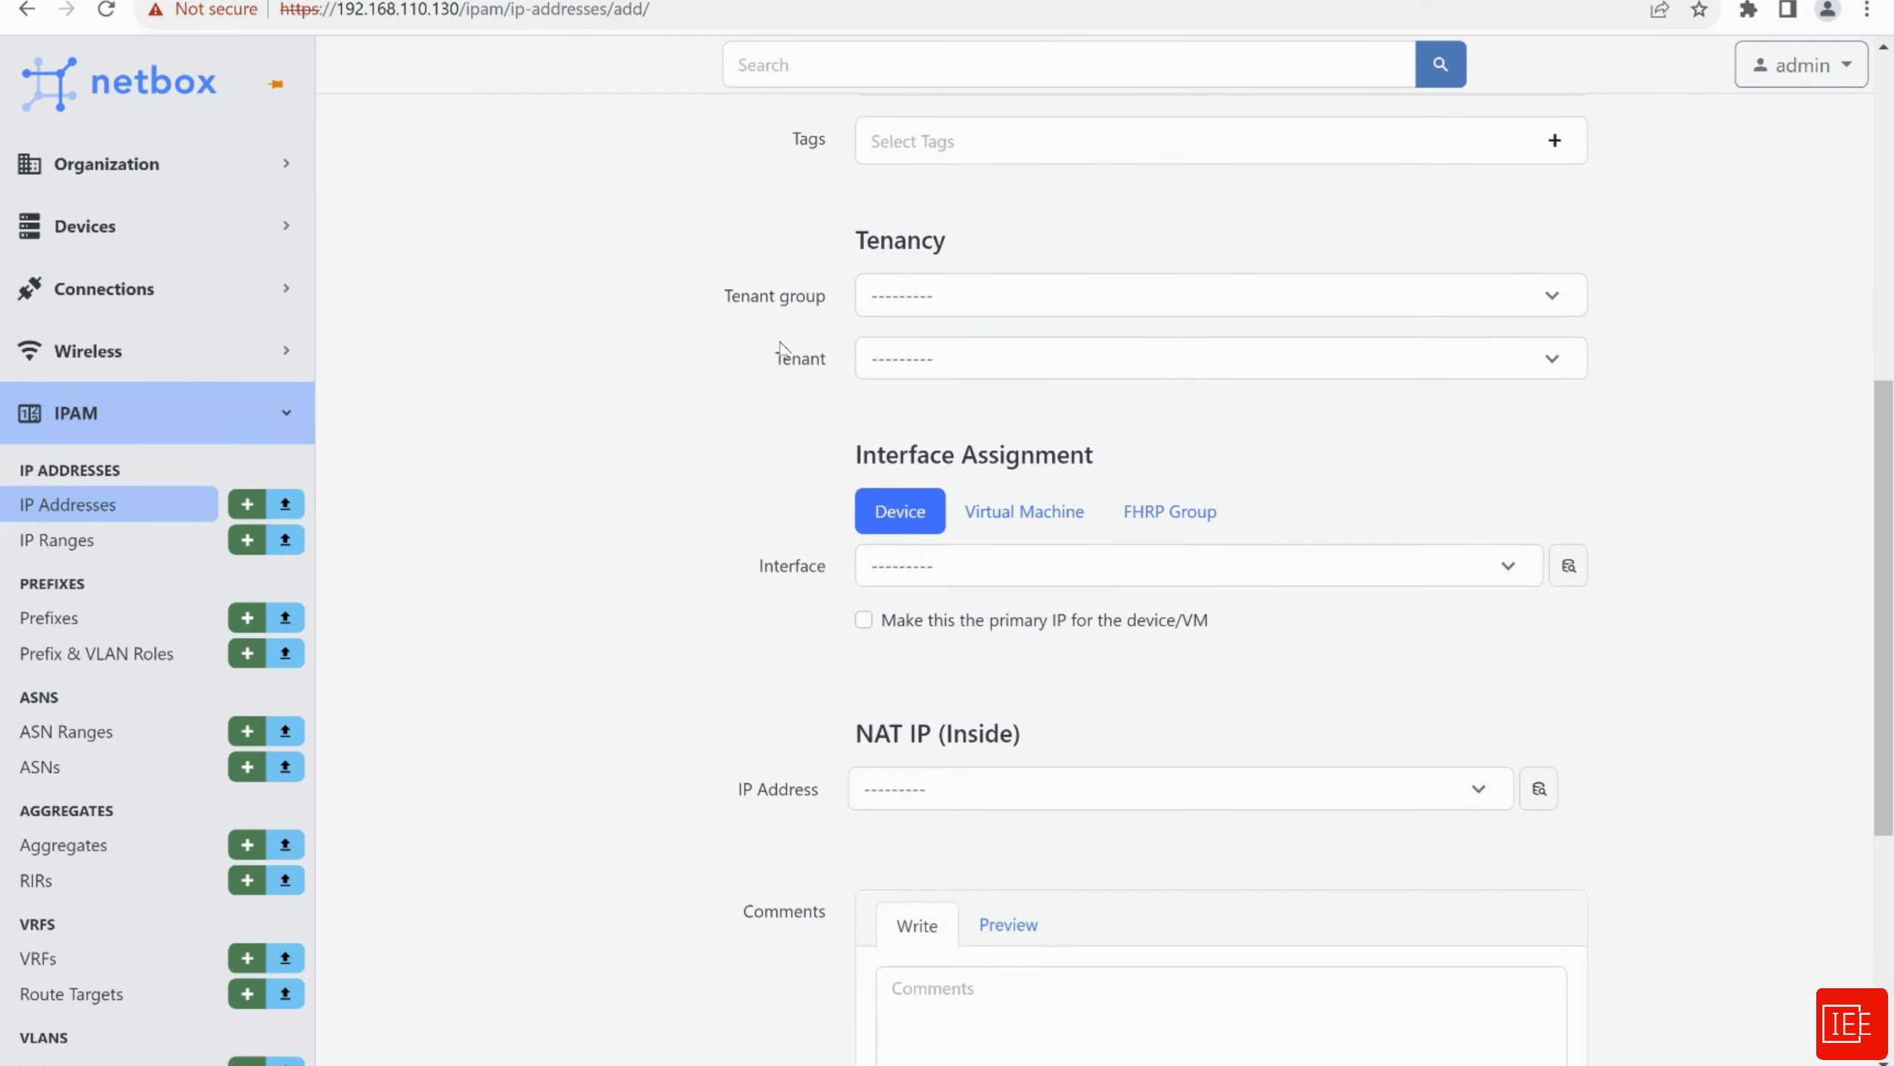
left_click(933, 298)
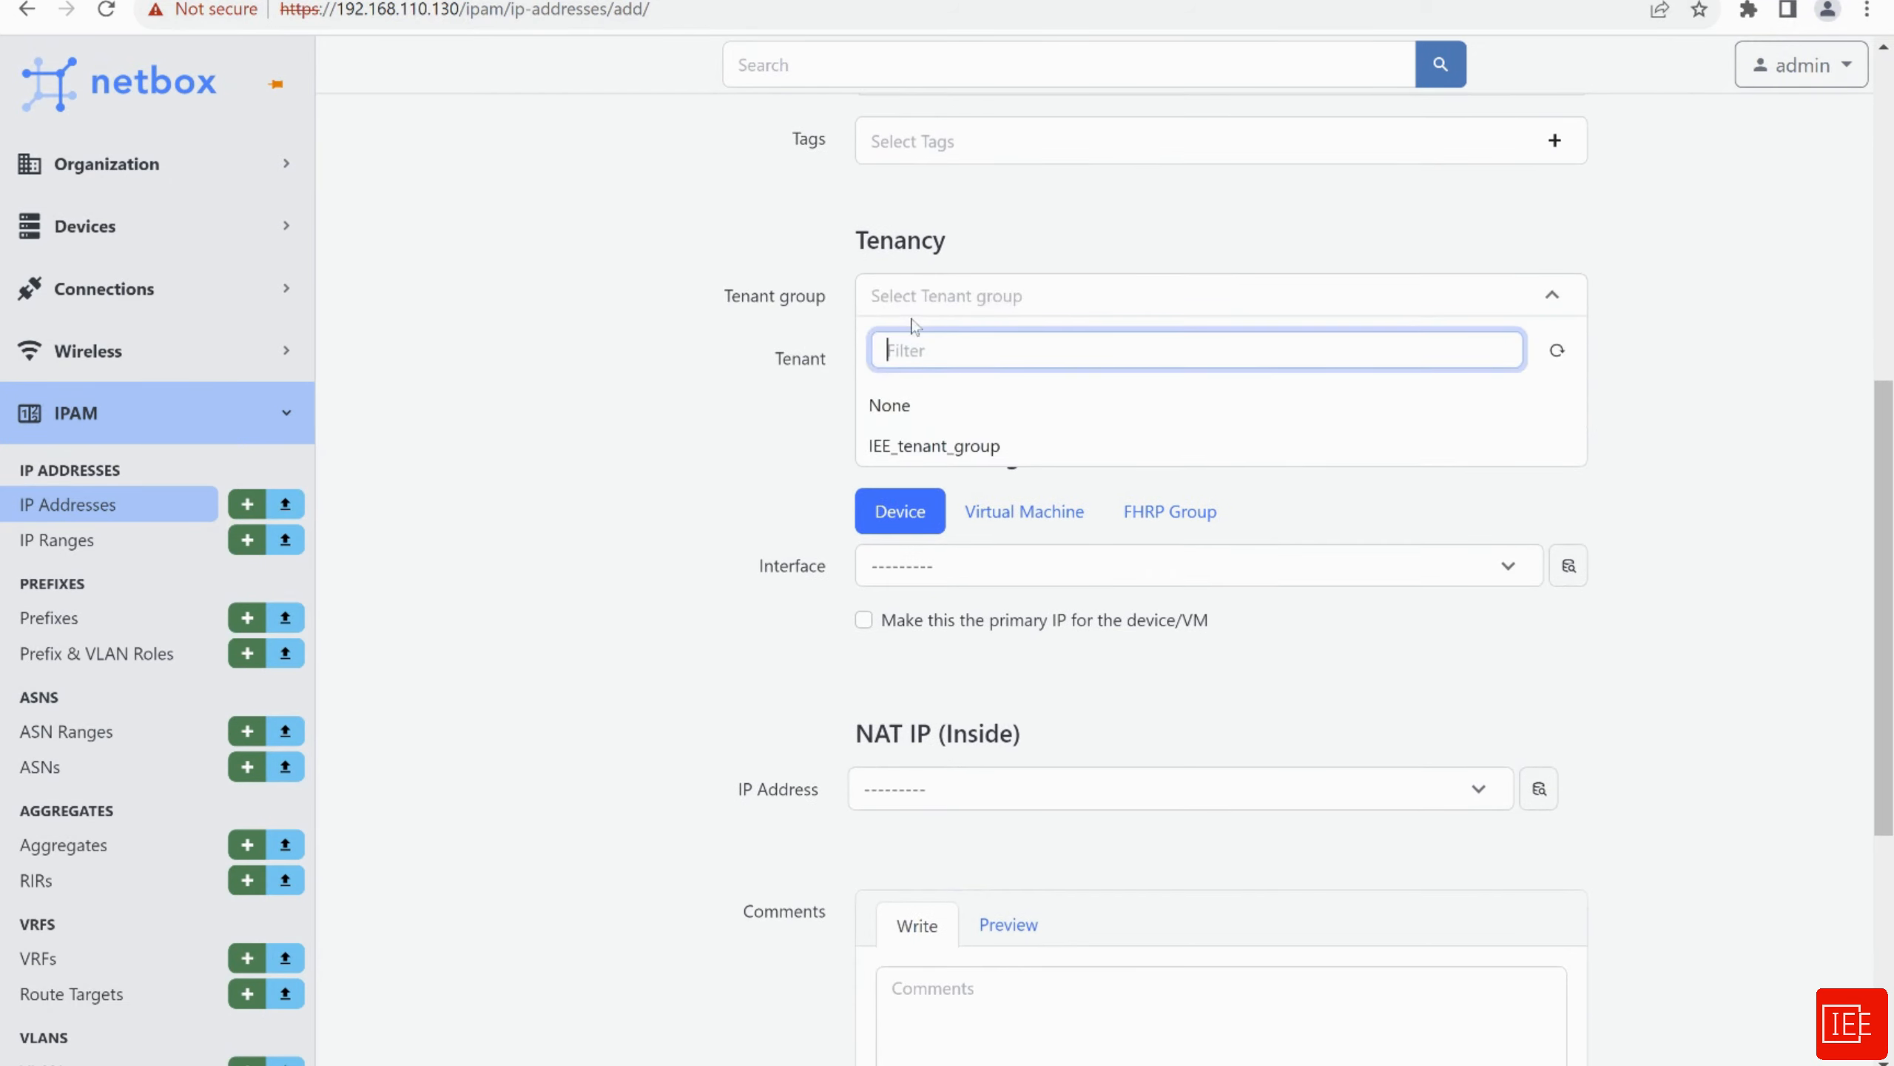
left_click(903, 447)
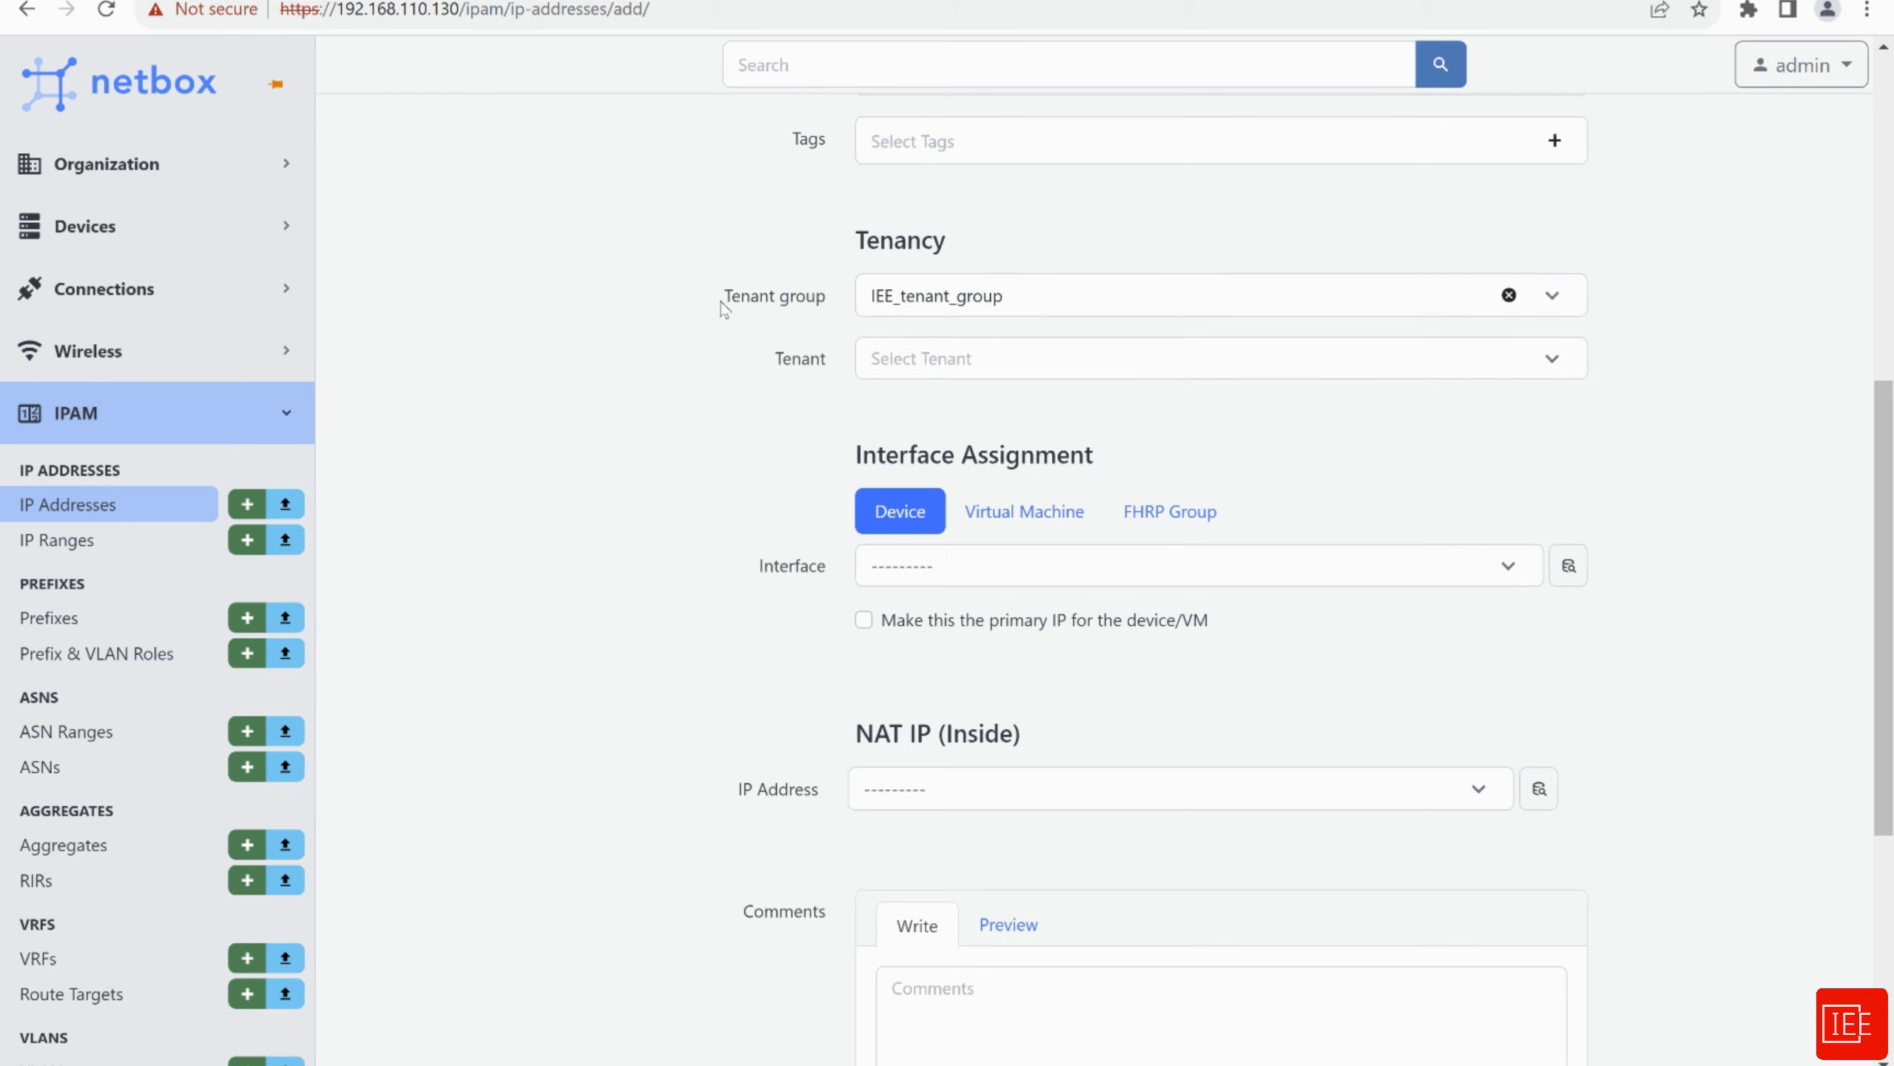
left_click(922, 365)
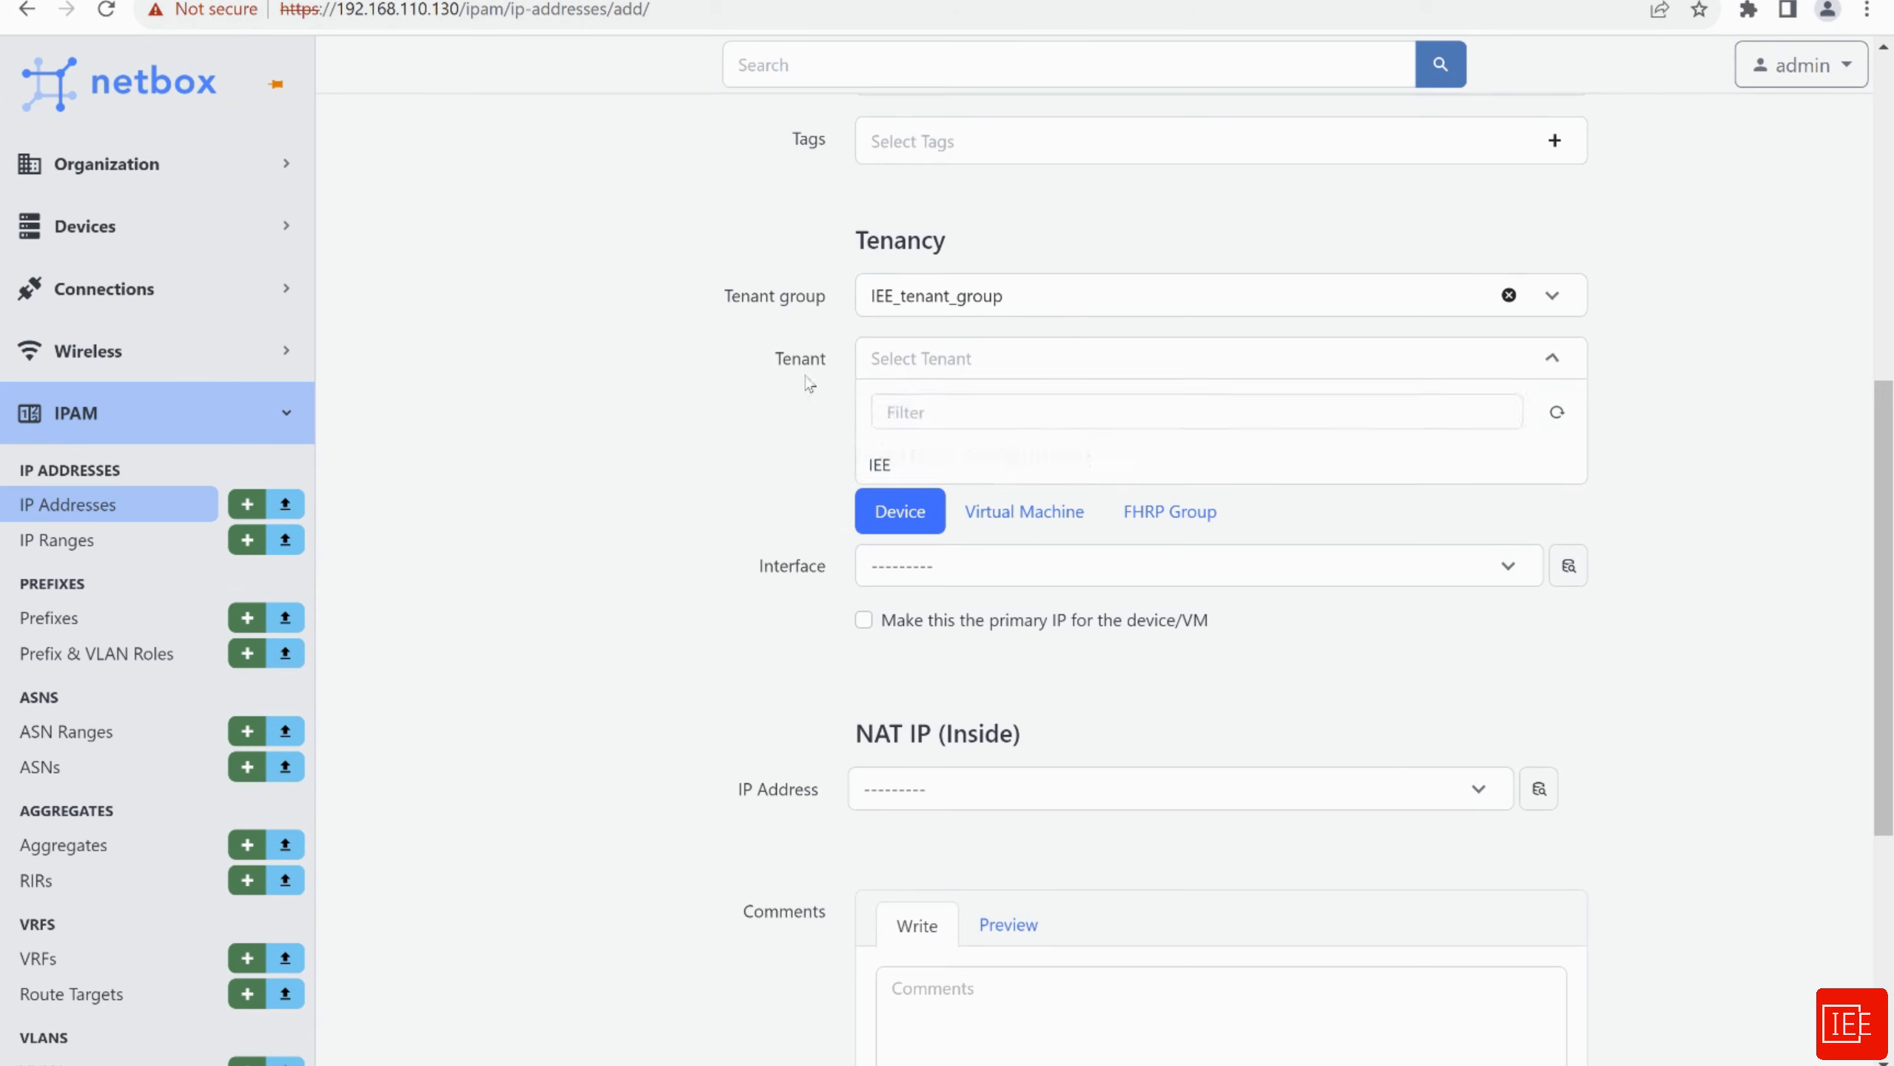
left_click(910, 478)
scroll(679, 446, "down", 1)
scroll(679, 445, "down", 2)
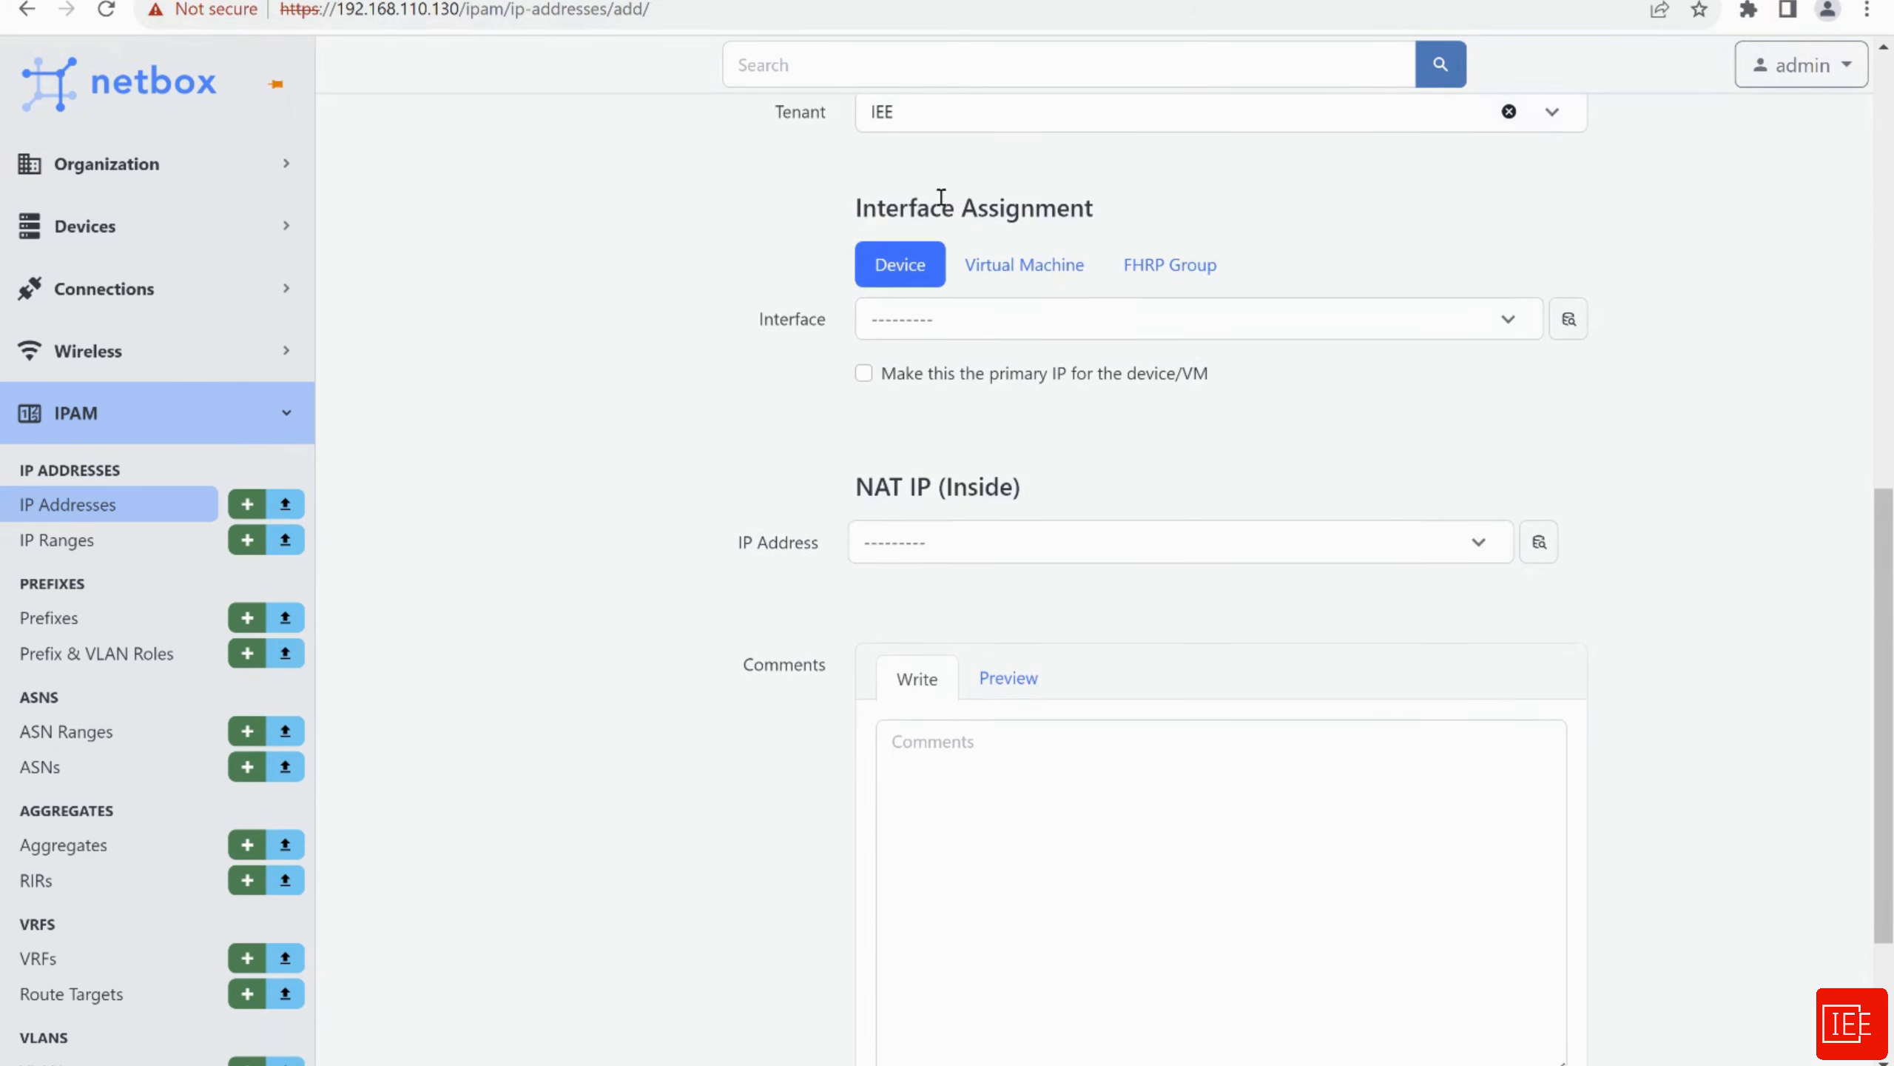
Switch interface assignment to the Virtual Machine tab without choosing an interface
left_click(1043, 325)
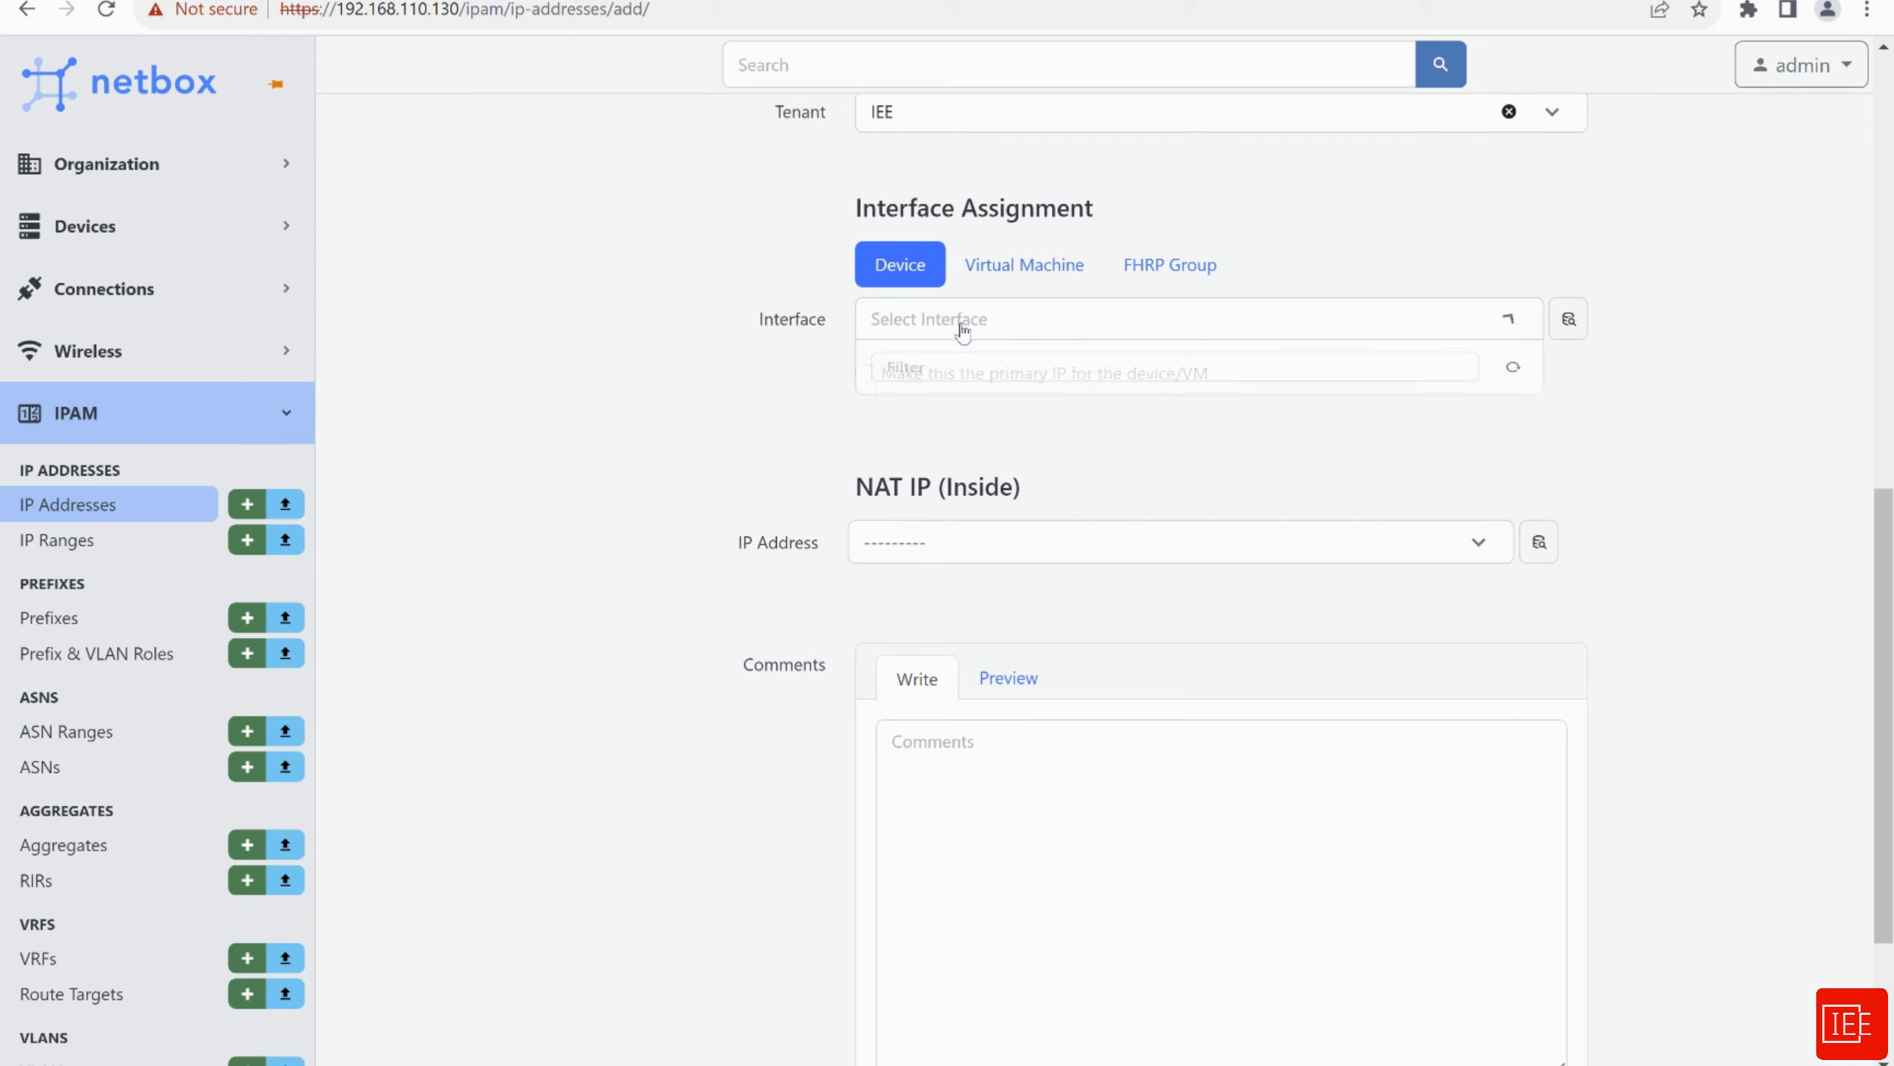
left_click(760, 373)
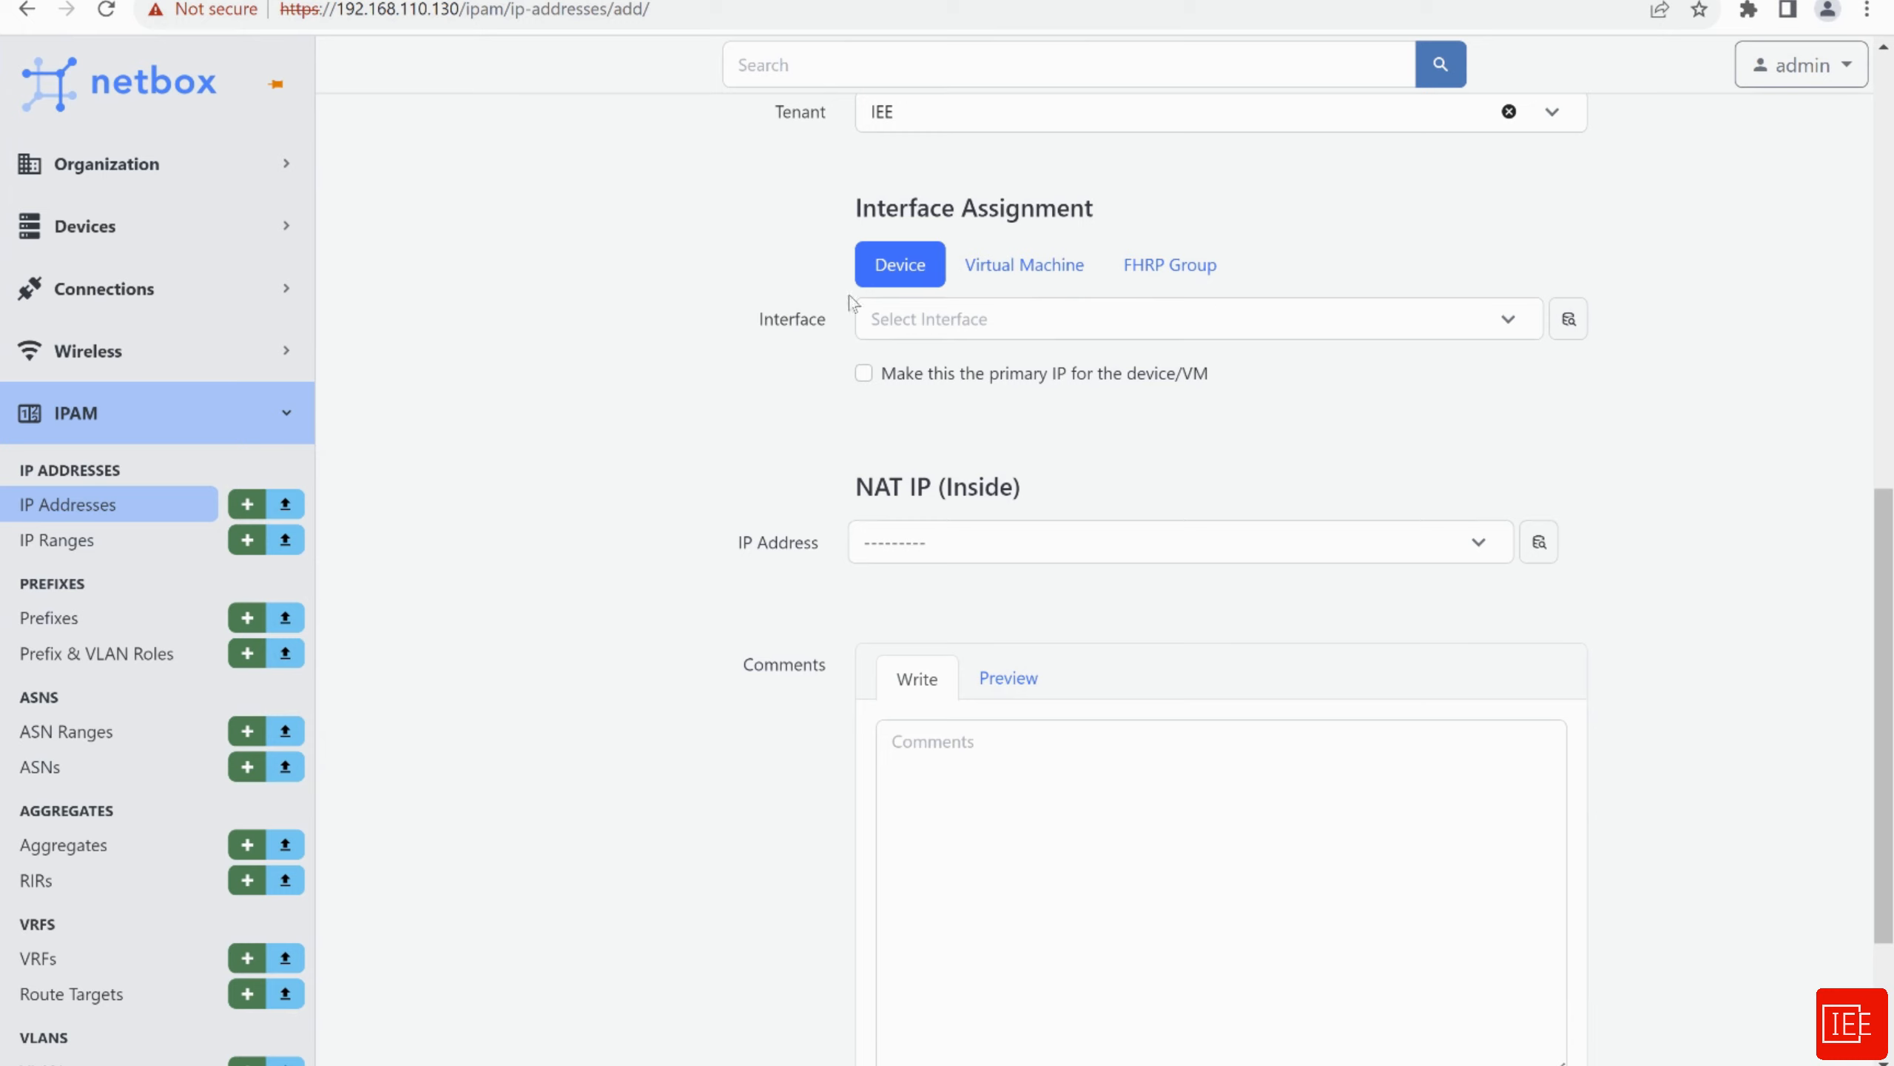
left_click(1025, 282)
left_click(986, 333)
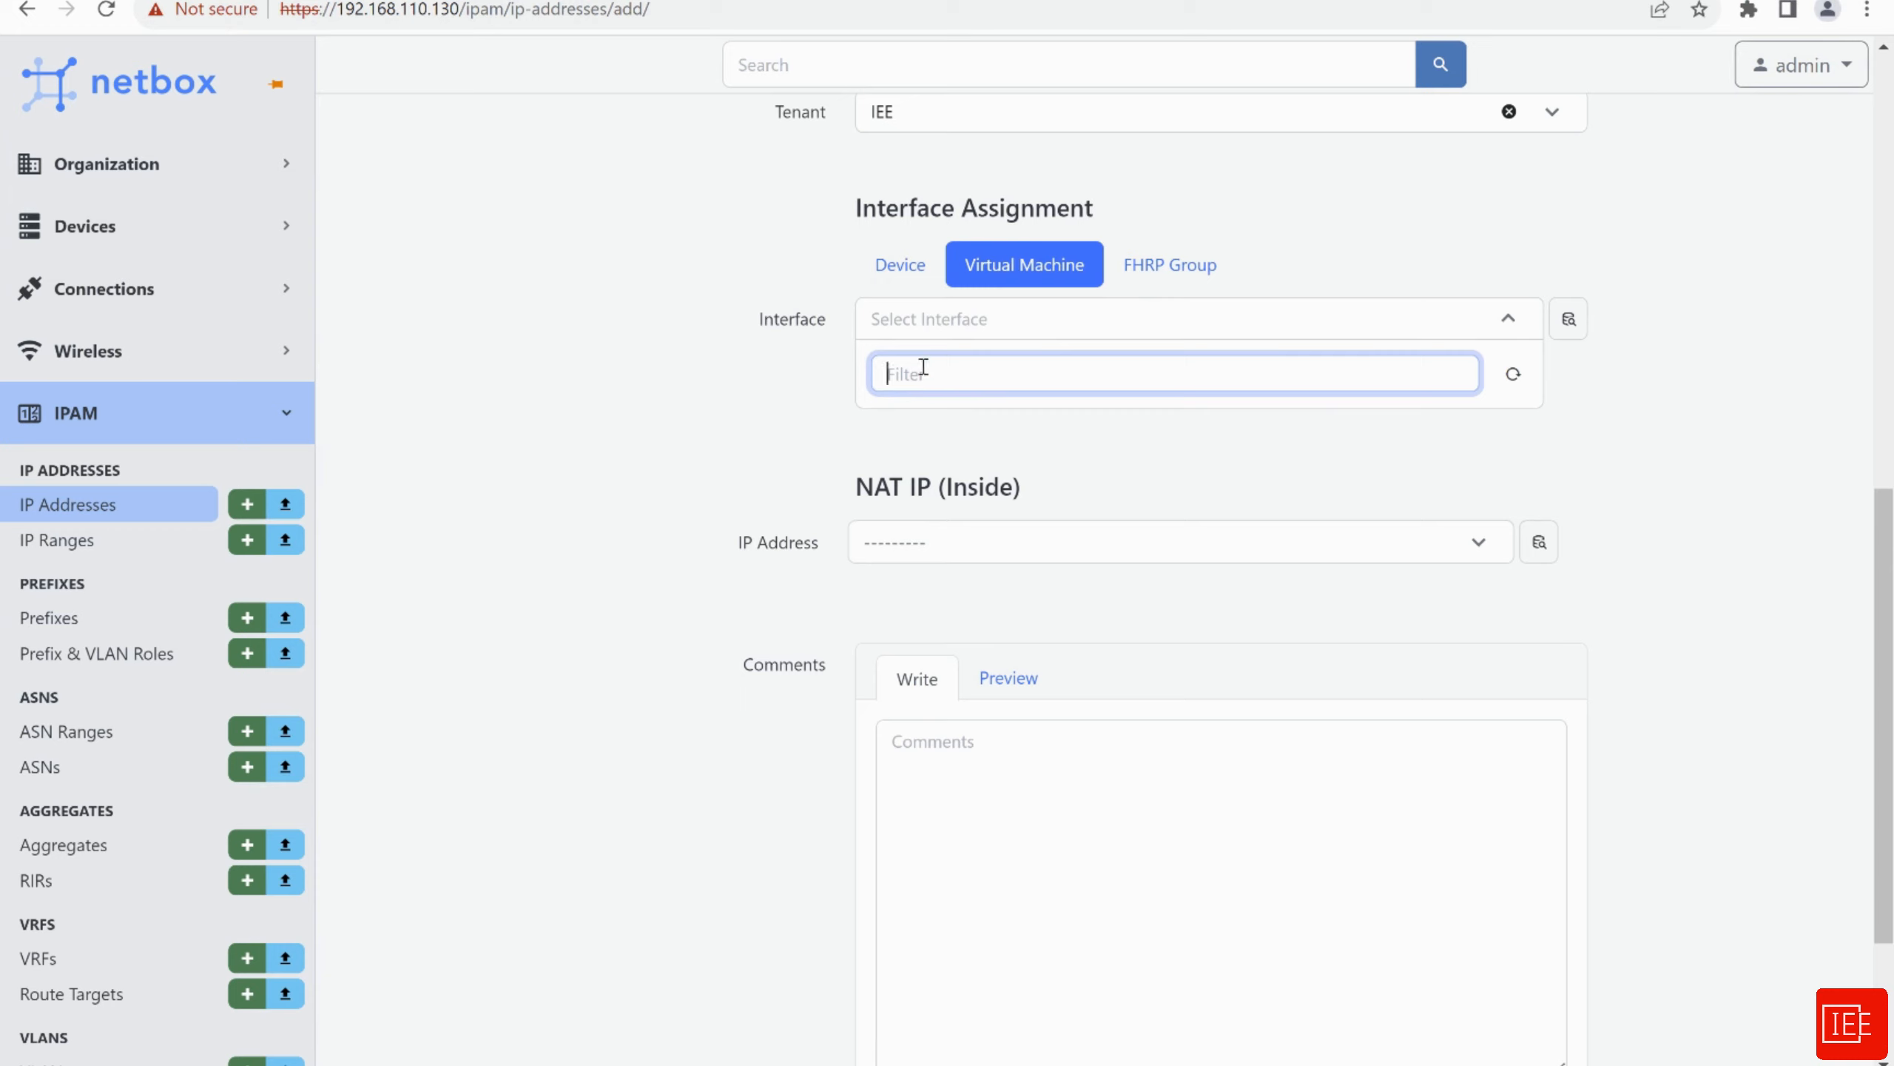
left_click(743, 331)
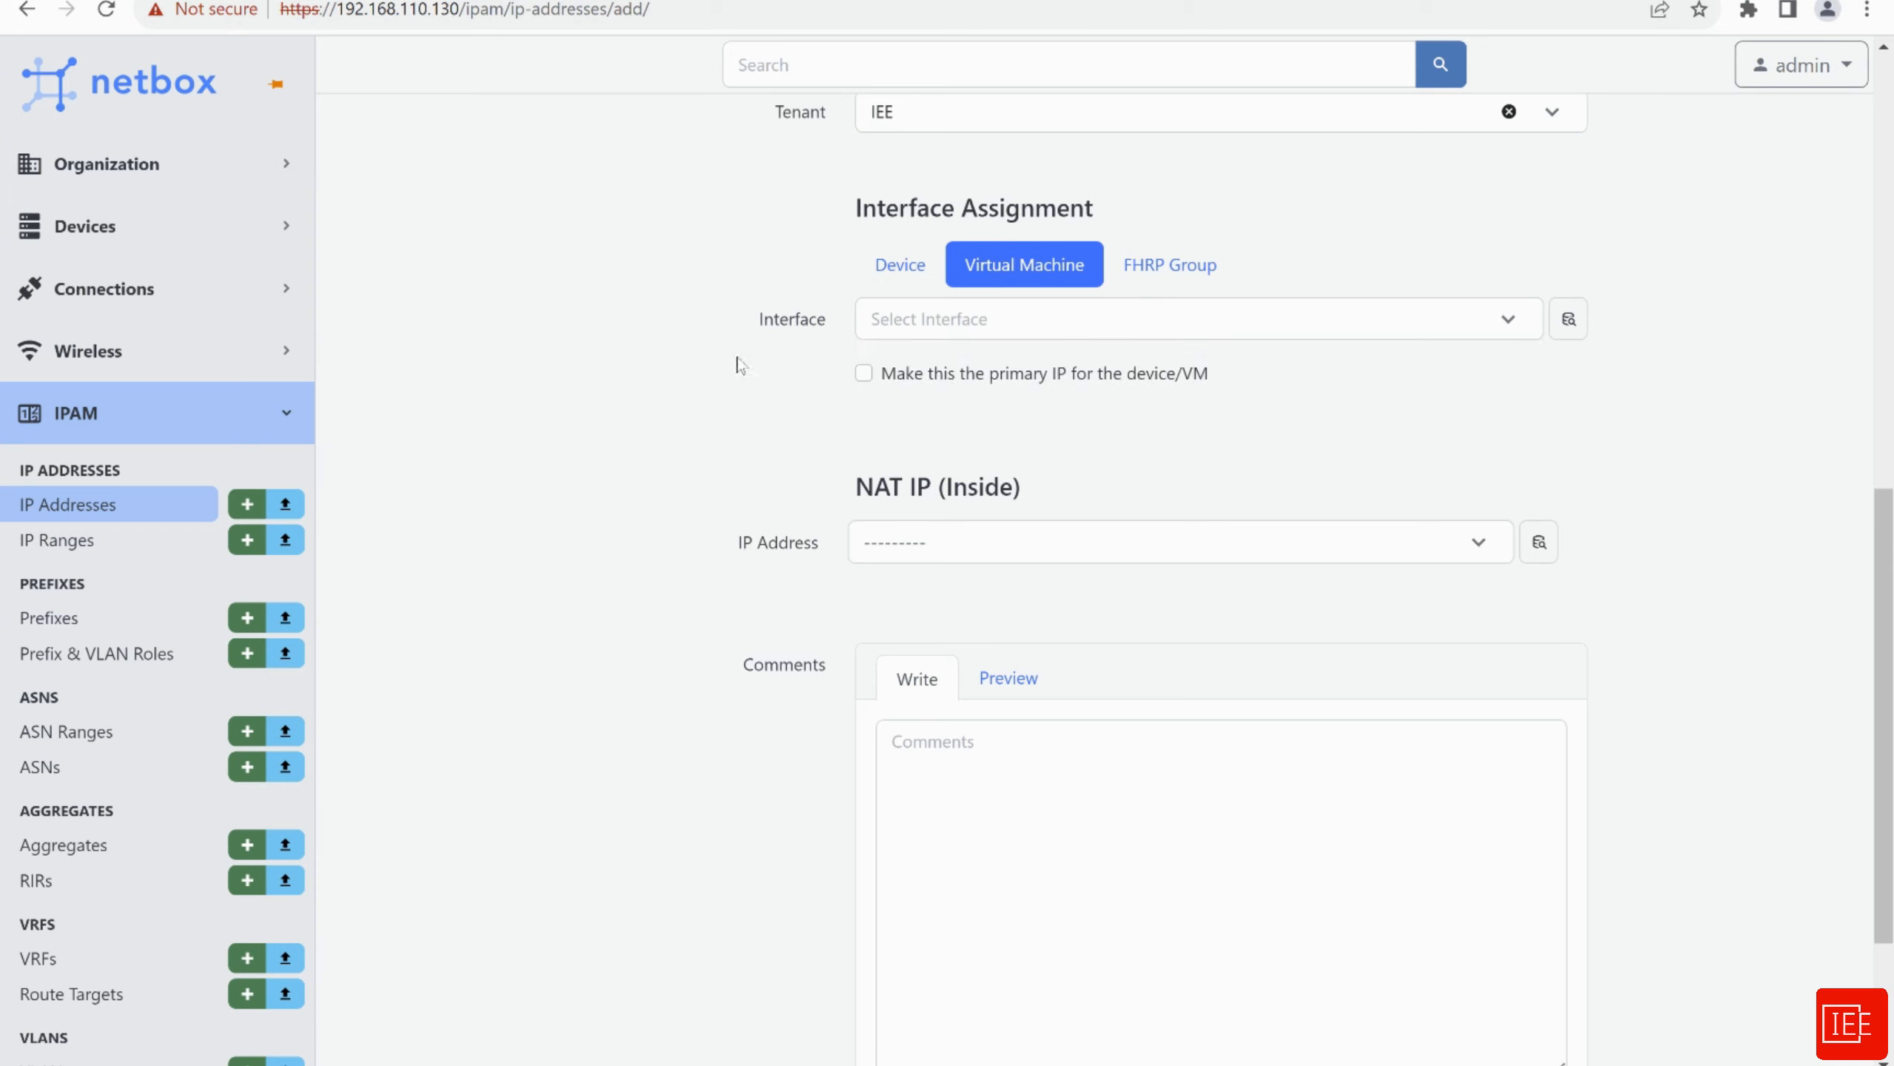
scroll(731, 368, "down", 2)
scroll(796, 298, "up", 2)
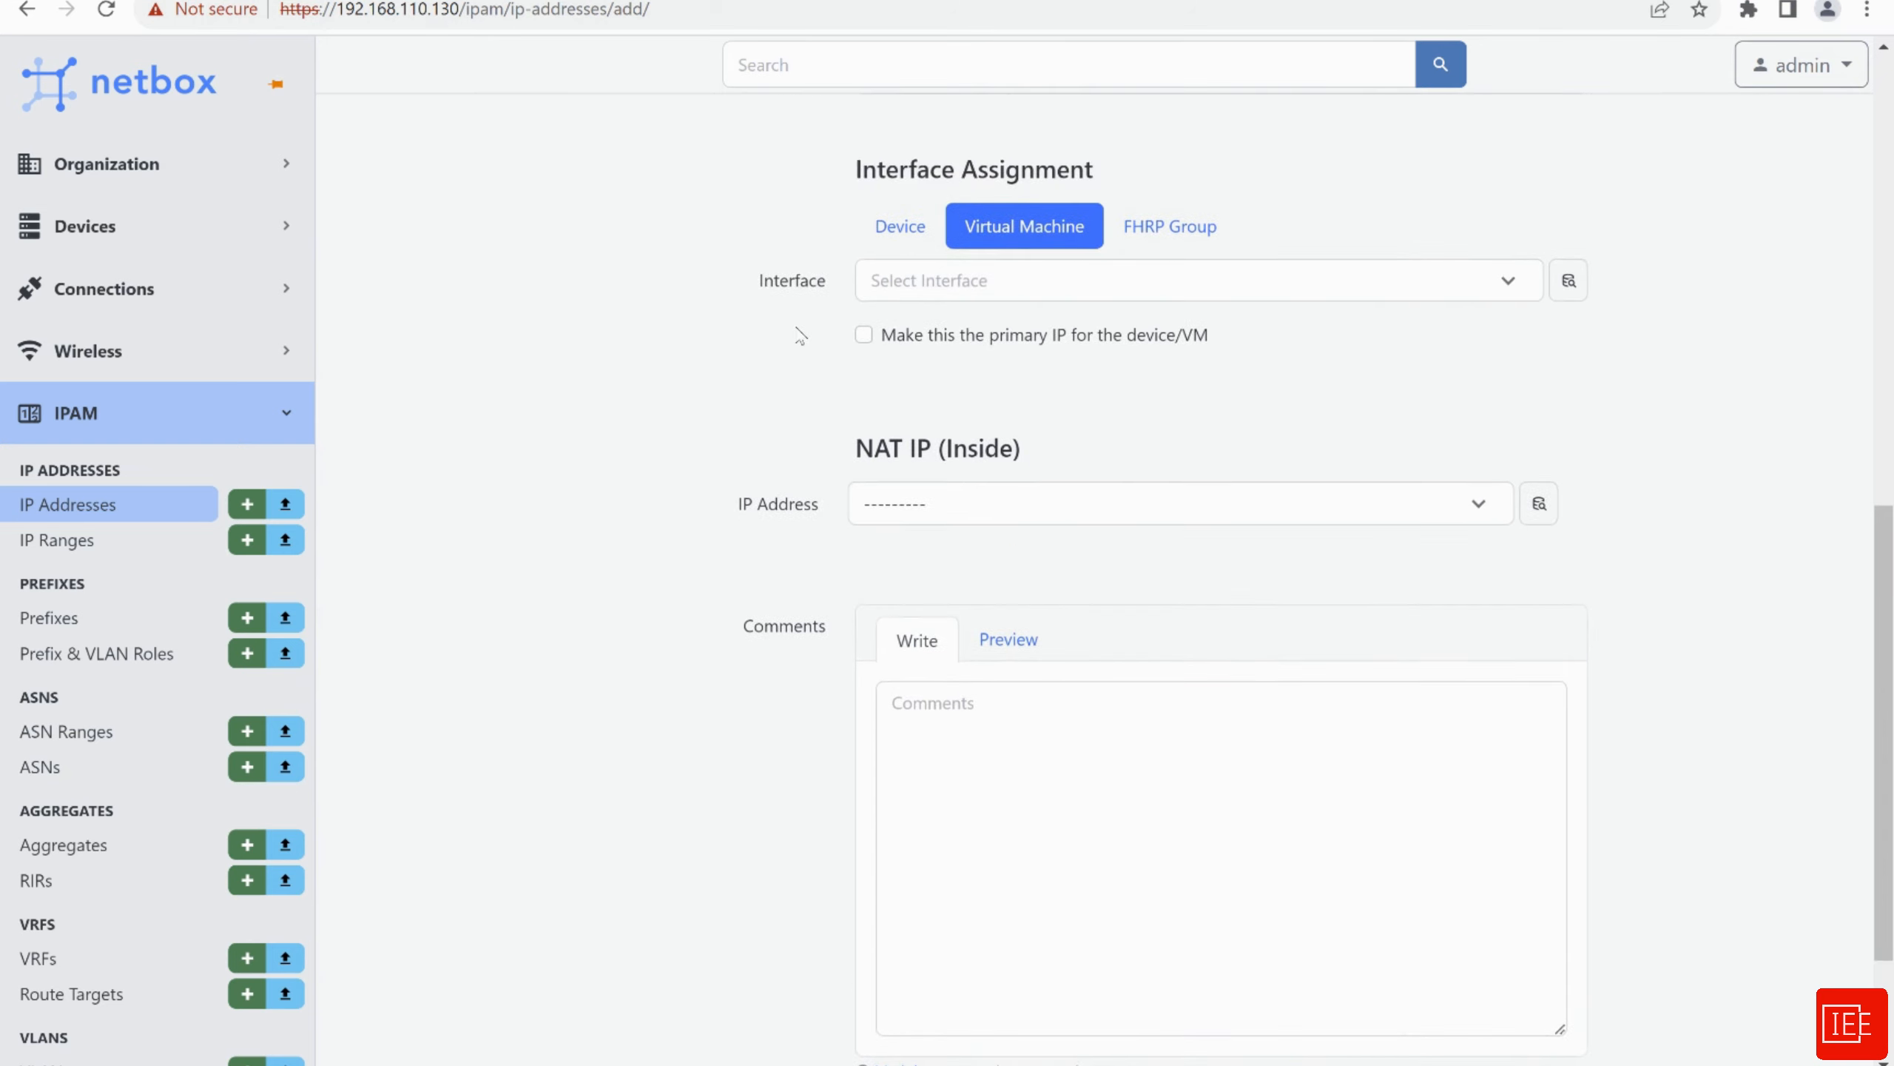
Mark it as the primary IP, leave NAT empty, and create the address
left_click(863, 376)
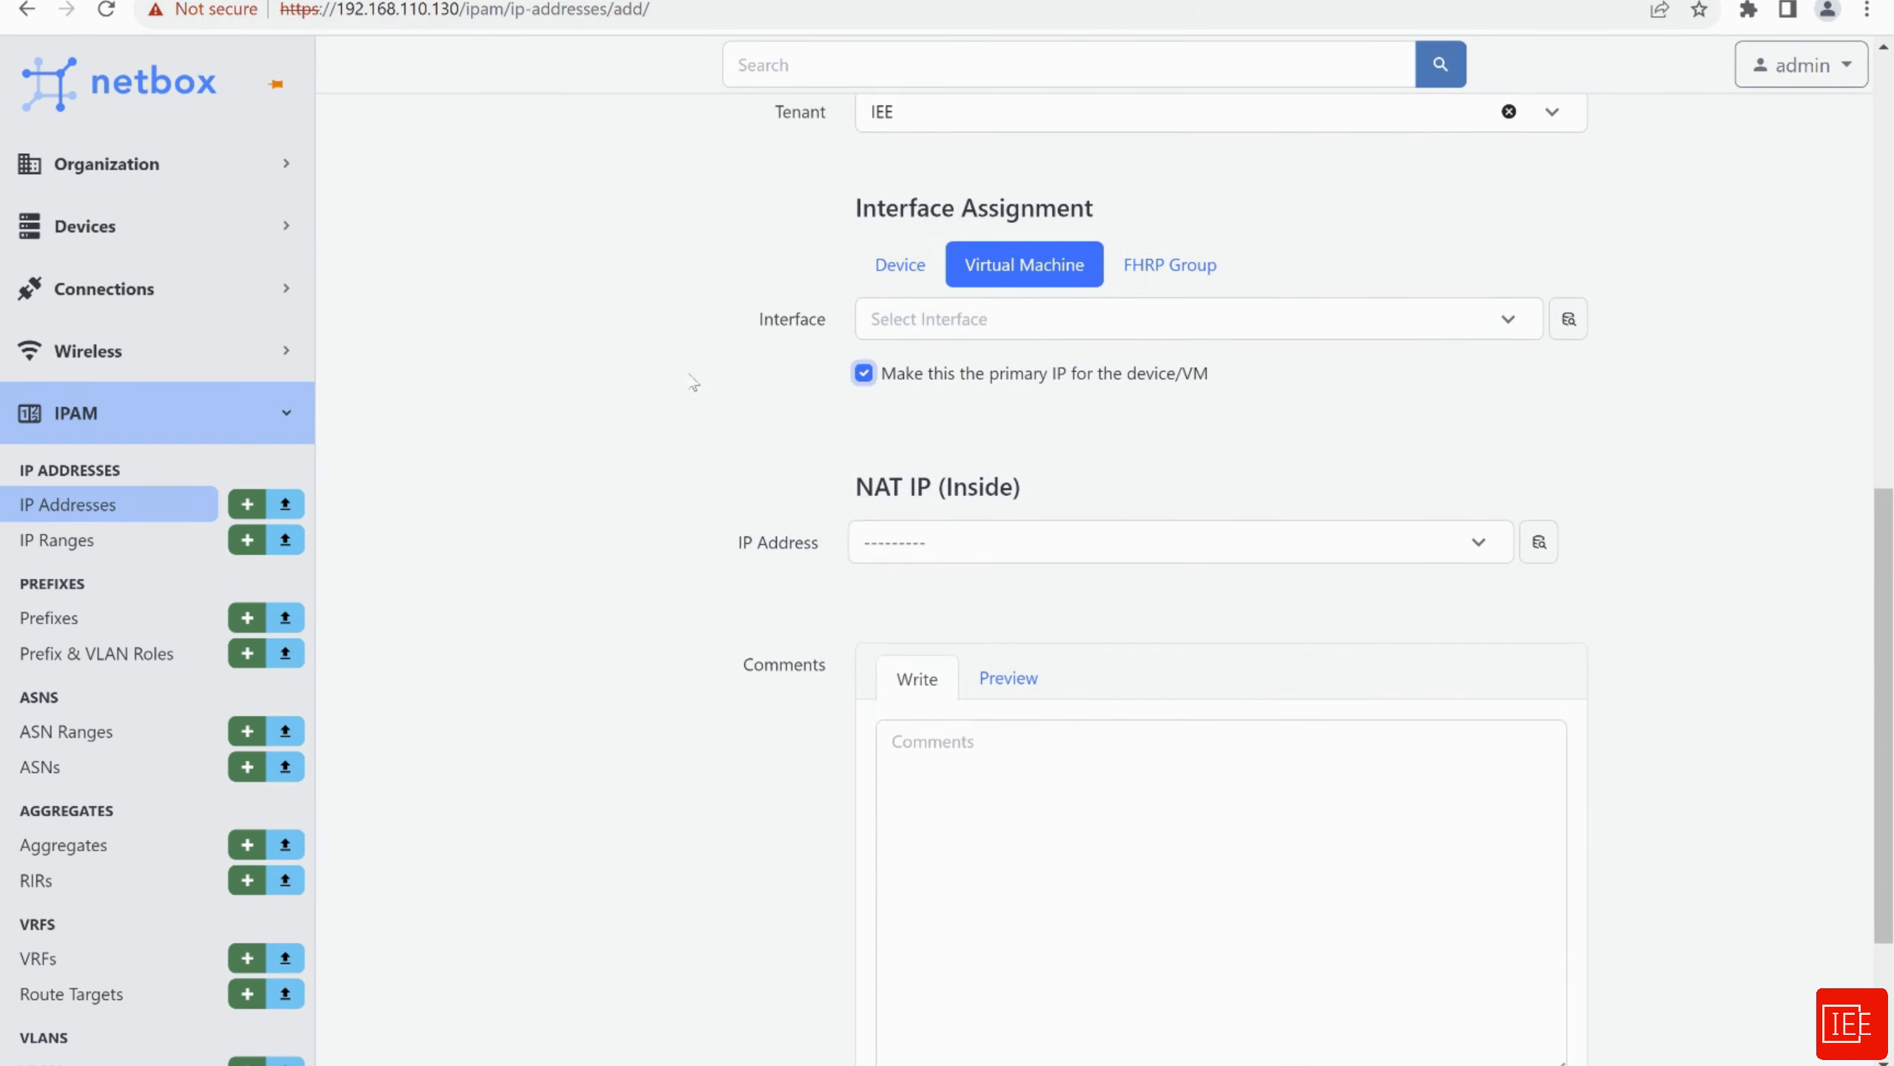
scroll(677, 335, "down", 4)
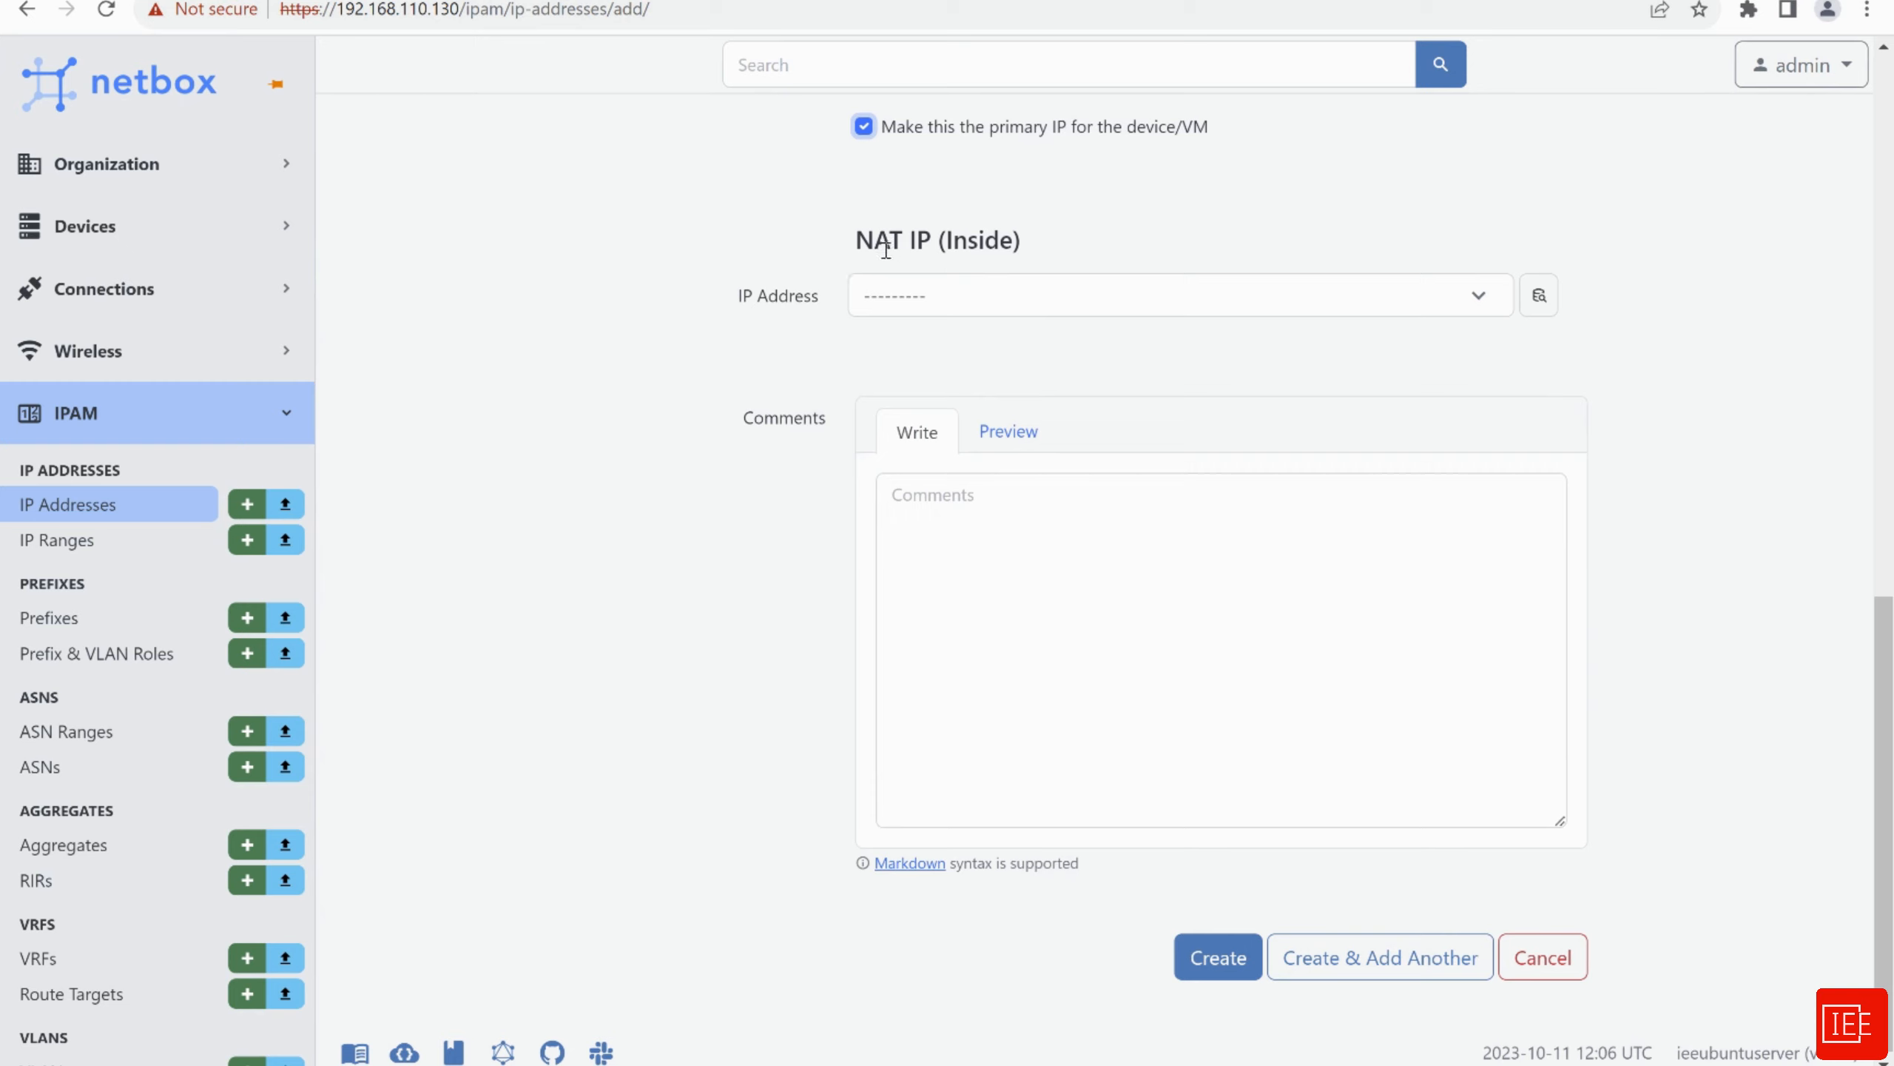
left_click(924, 302)
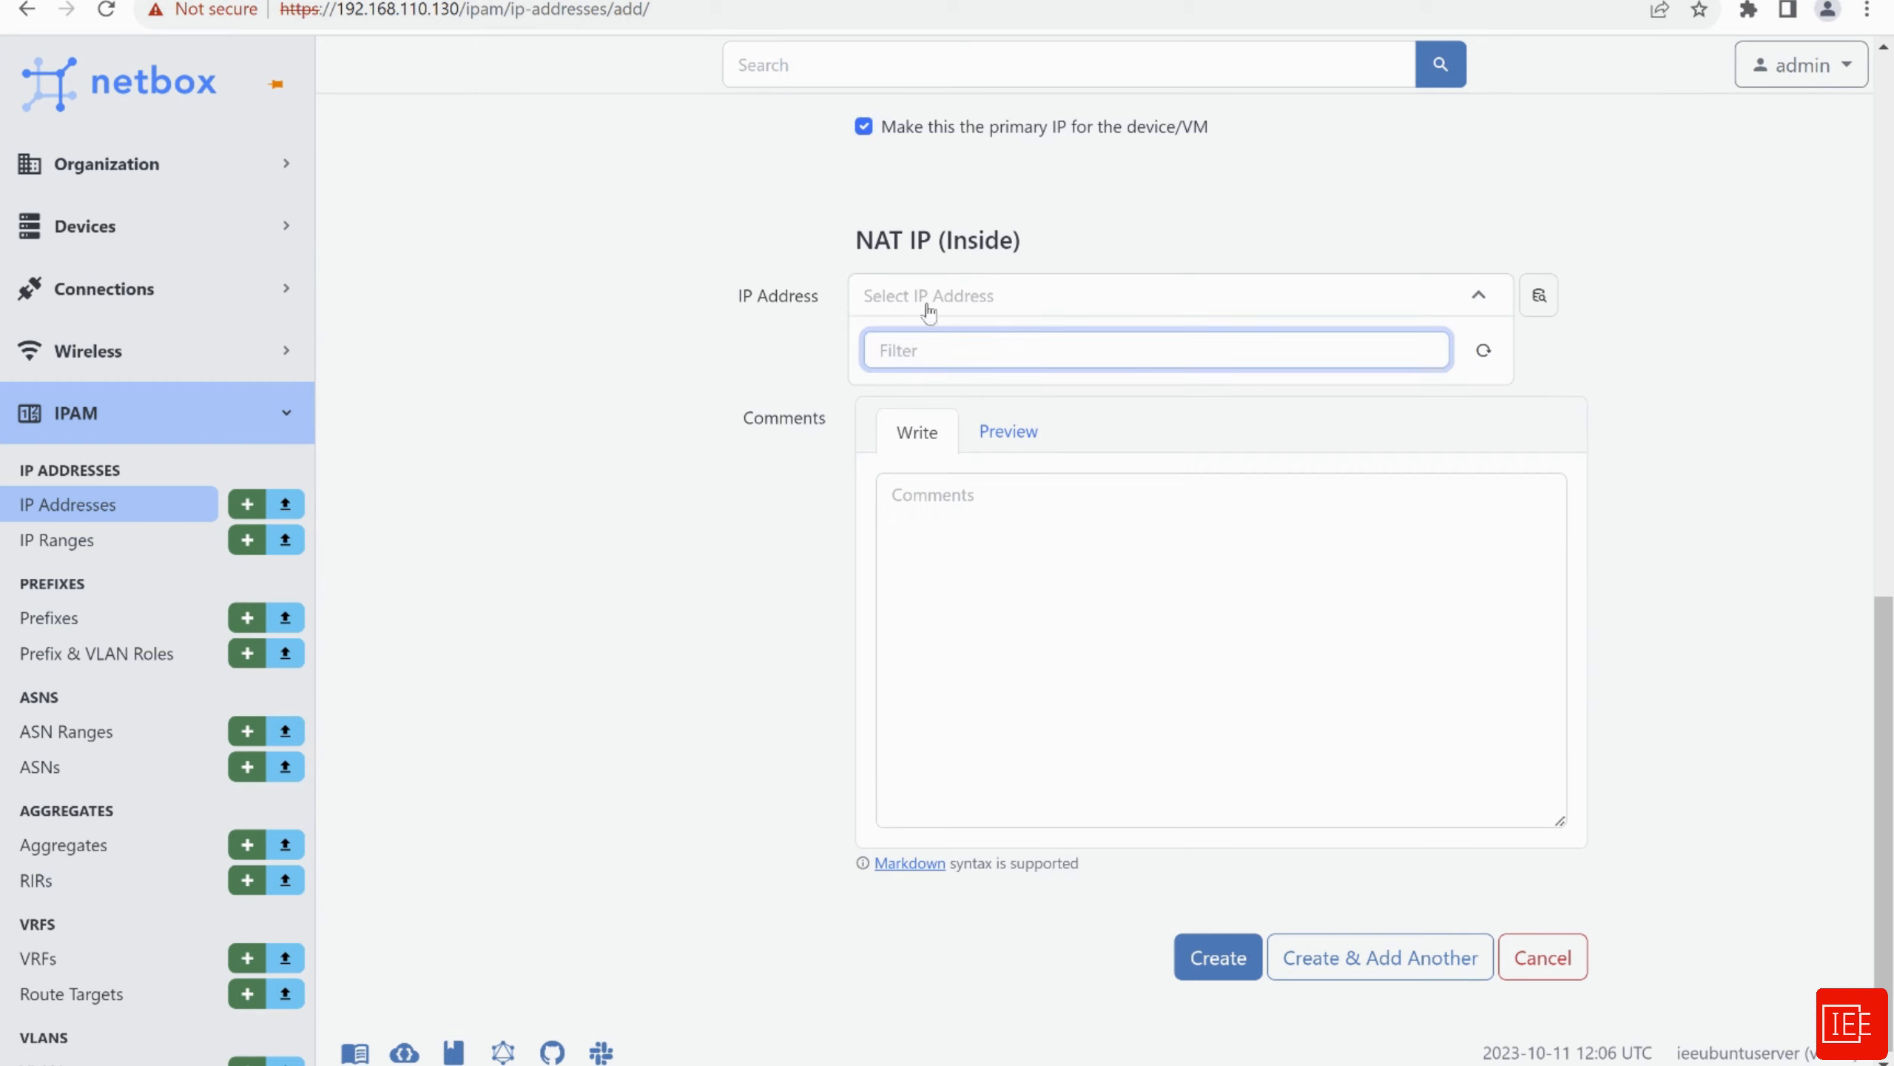
left_click(746, 253)
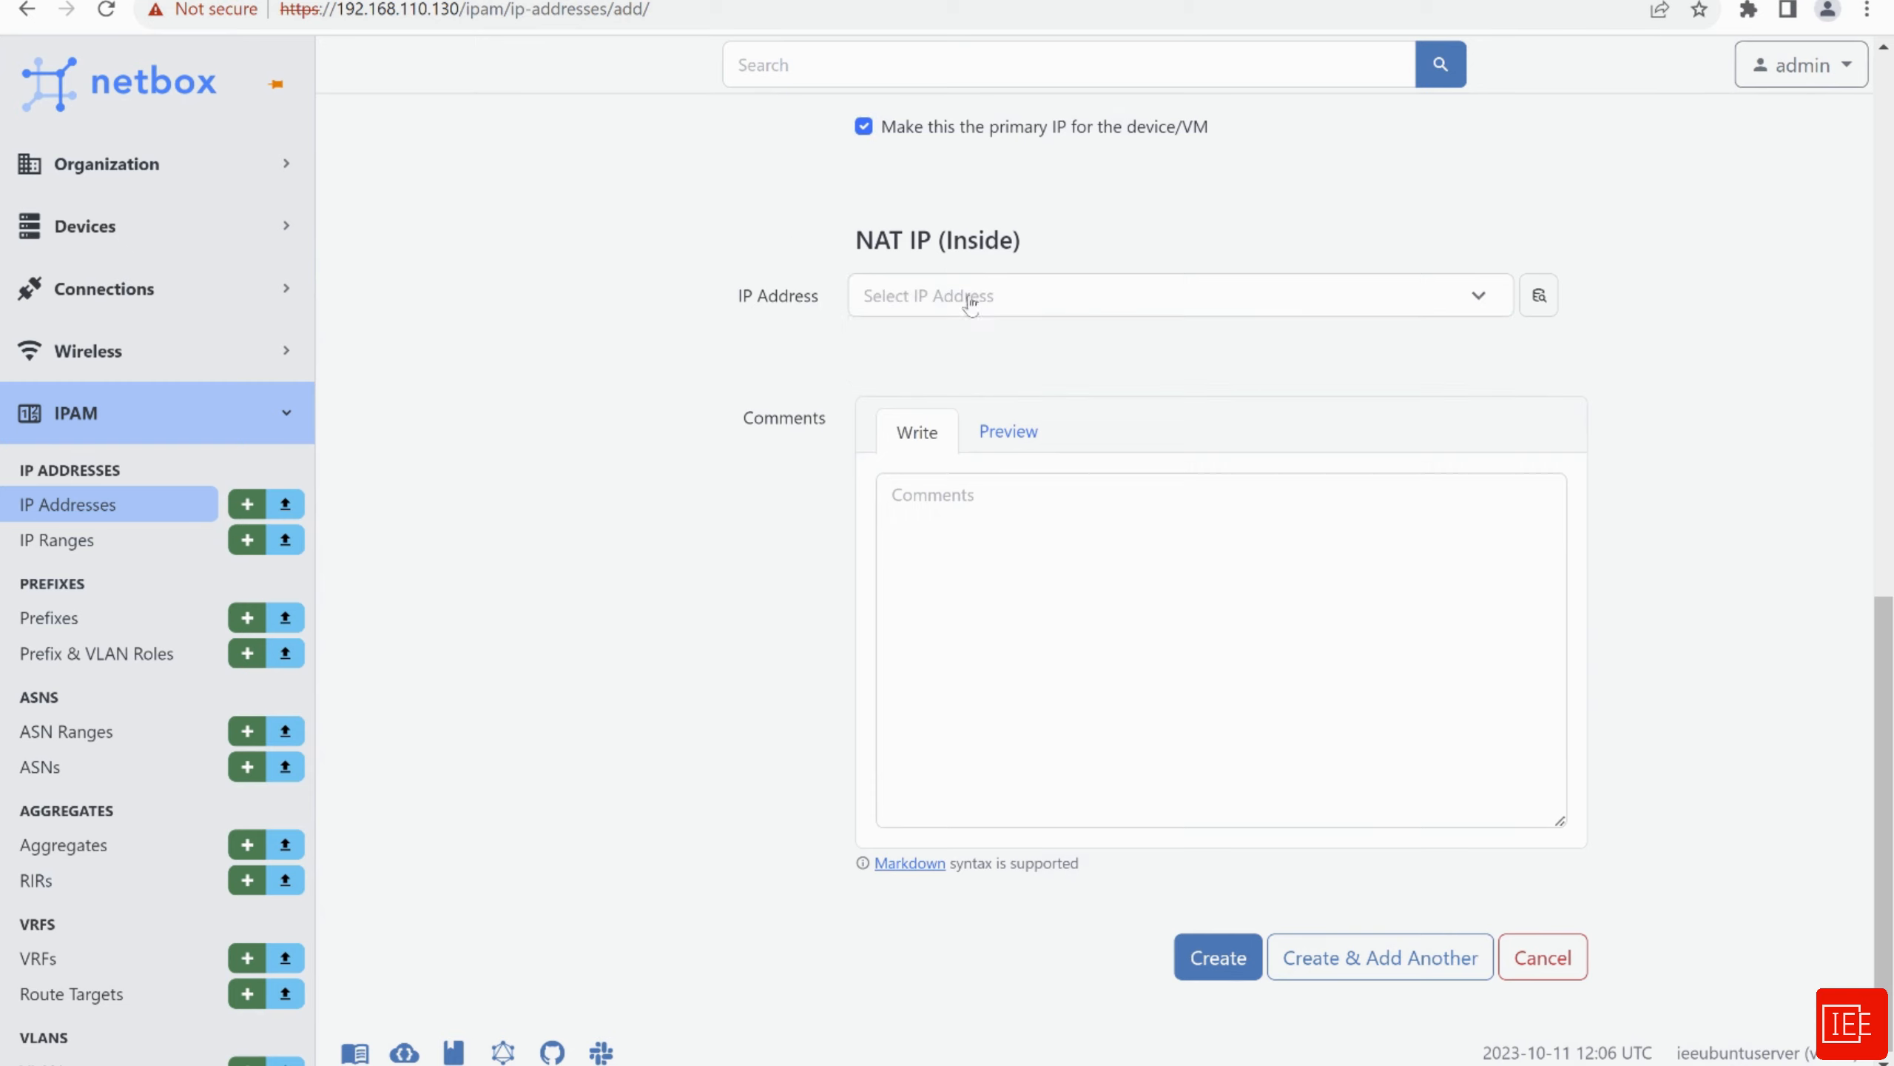
scroll(664, 393, "down", 1)
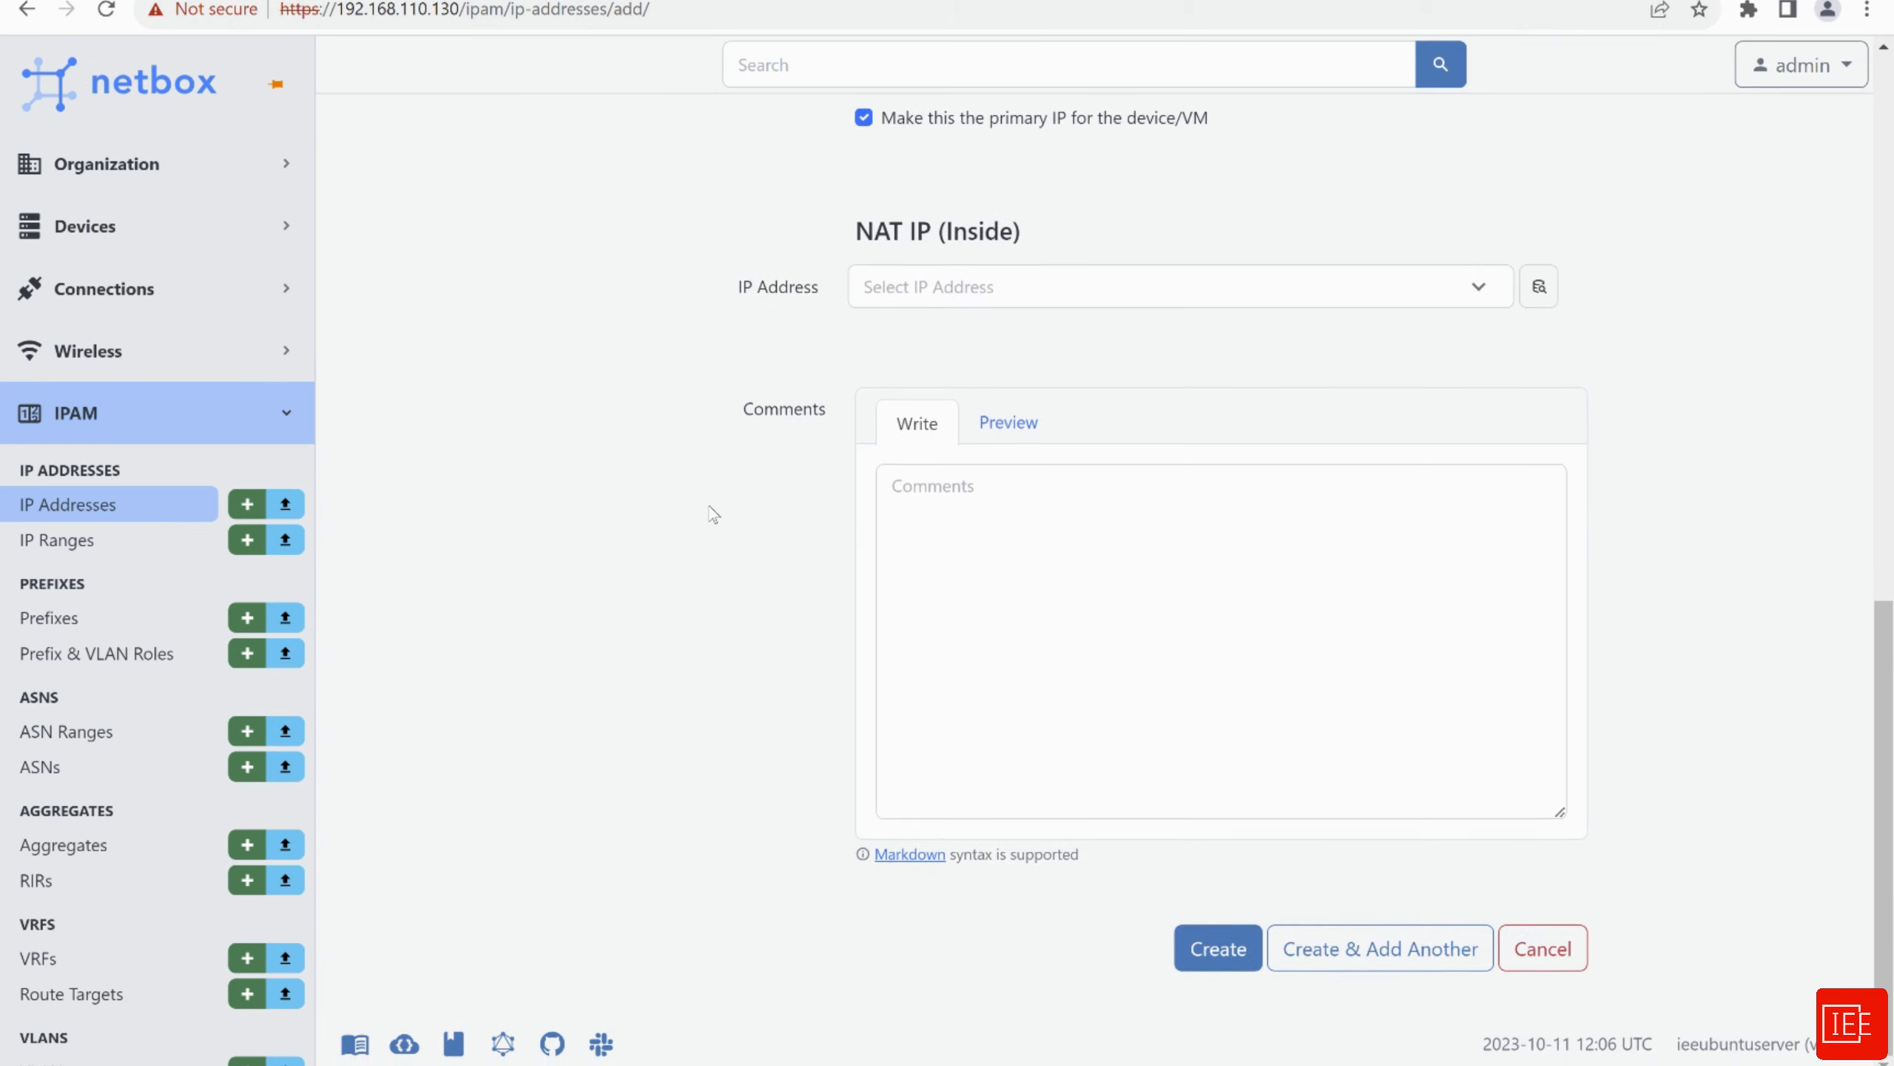
left_click(1216, 950)
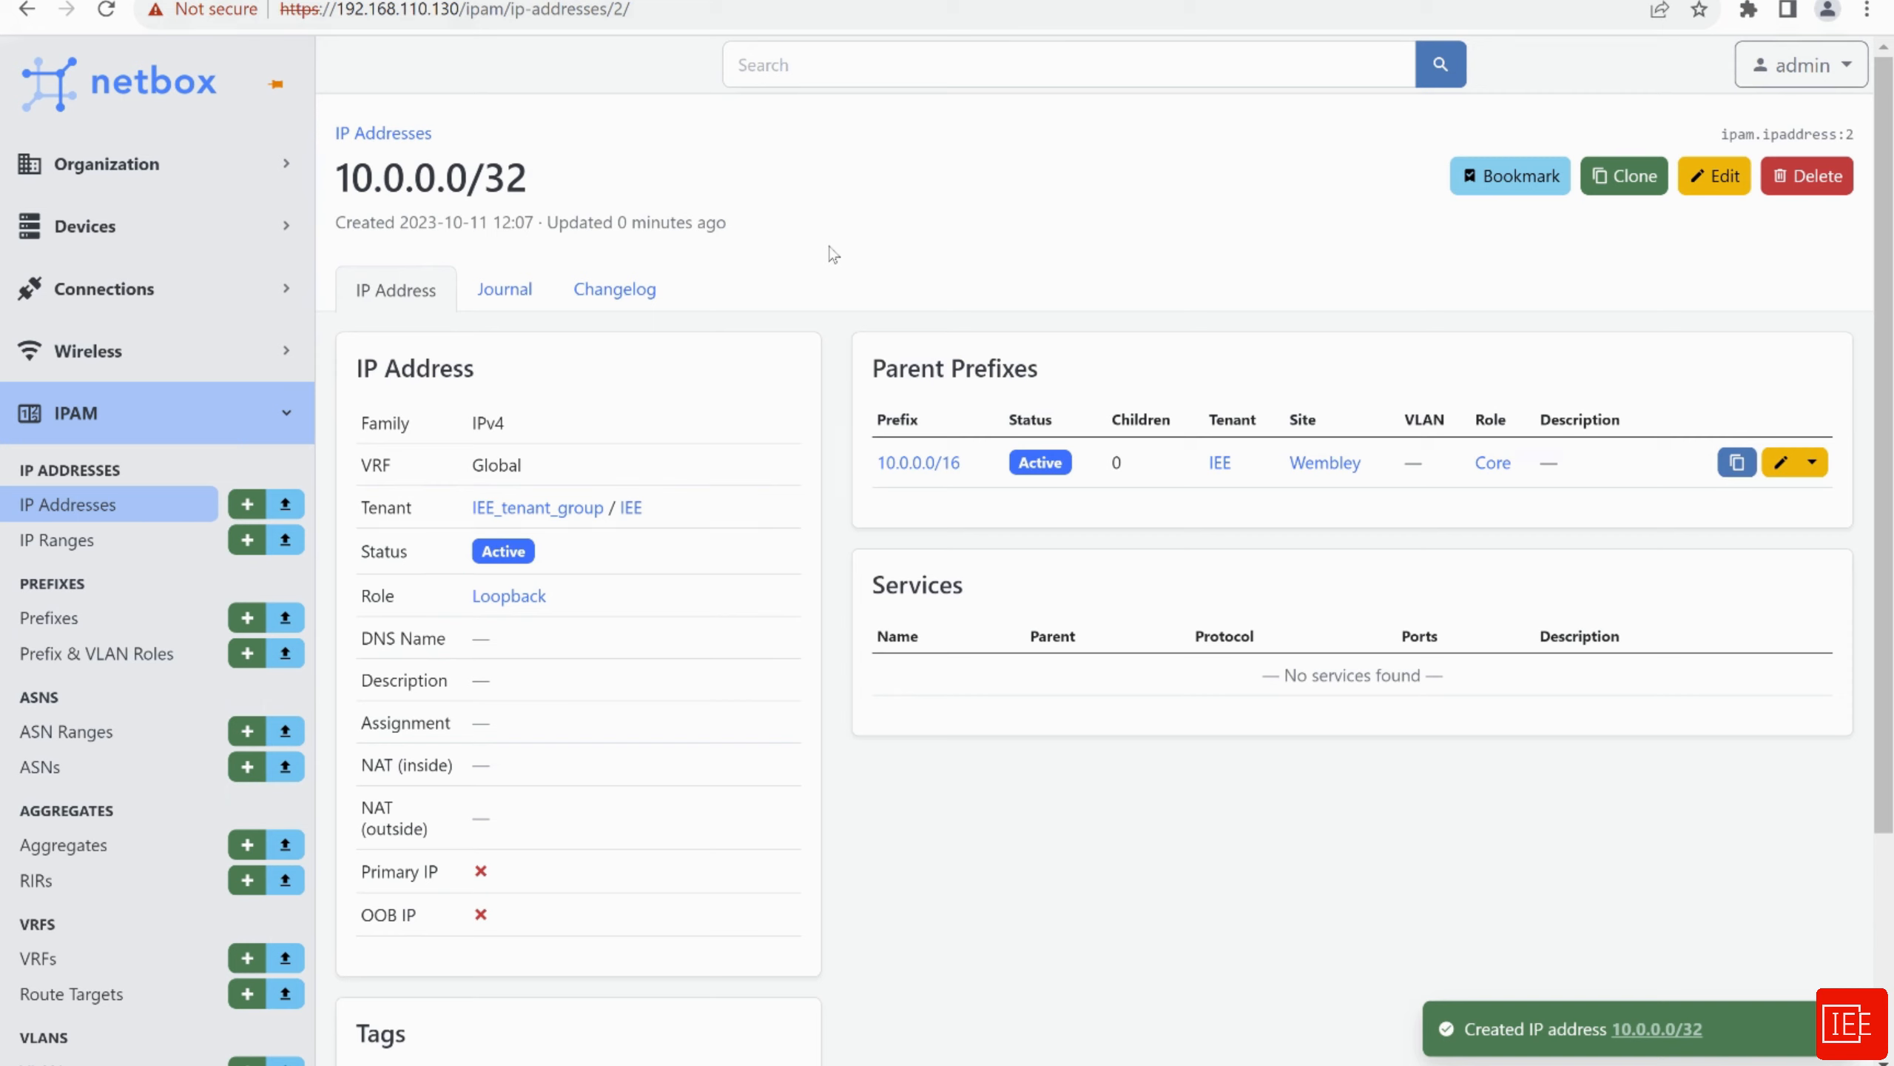
Confirm the VLAN Groups list is empty and open the add form
scroll(130, 634, "down", 1)
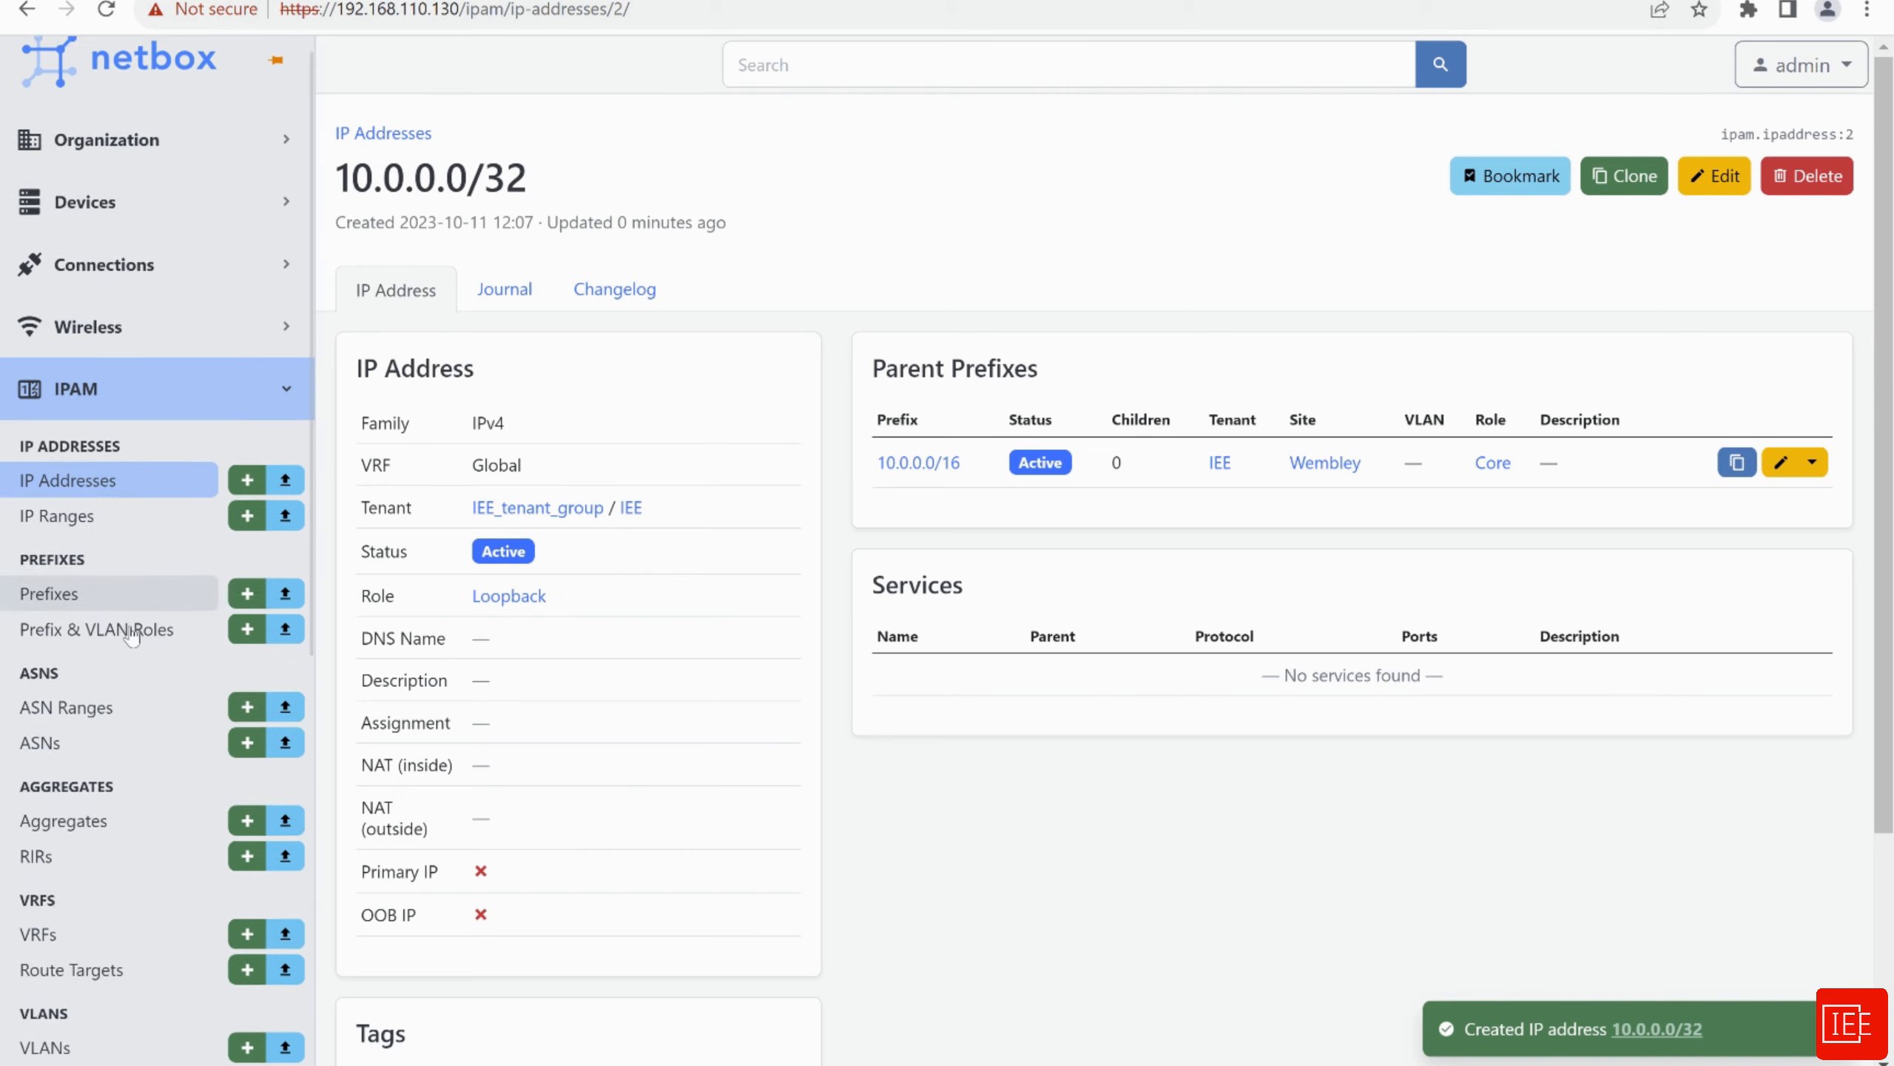
scroll(132, 634, "down", 5)
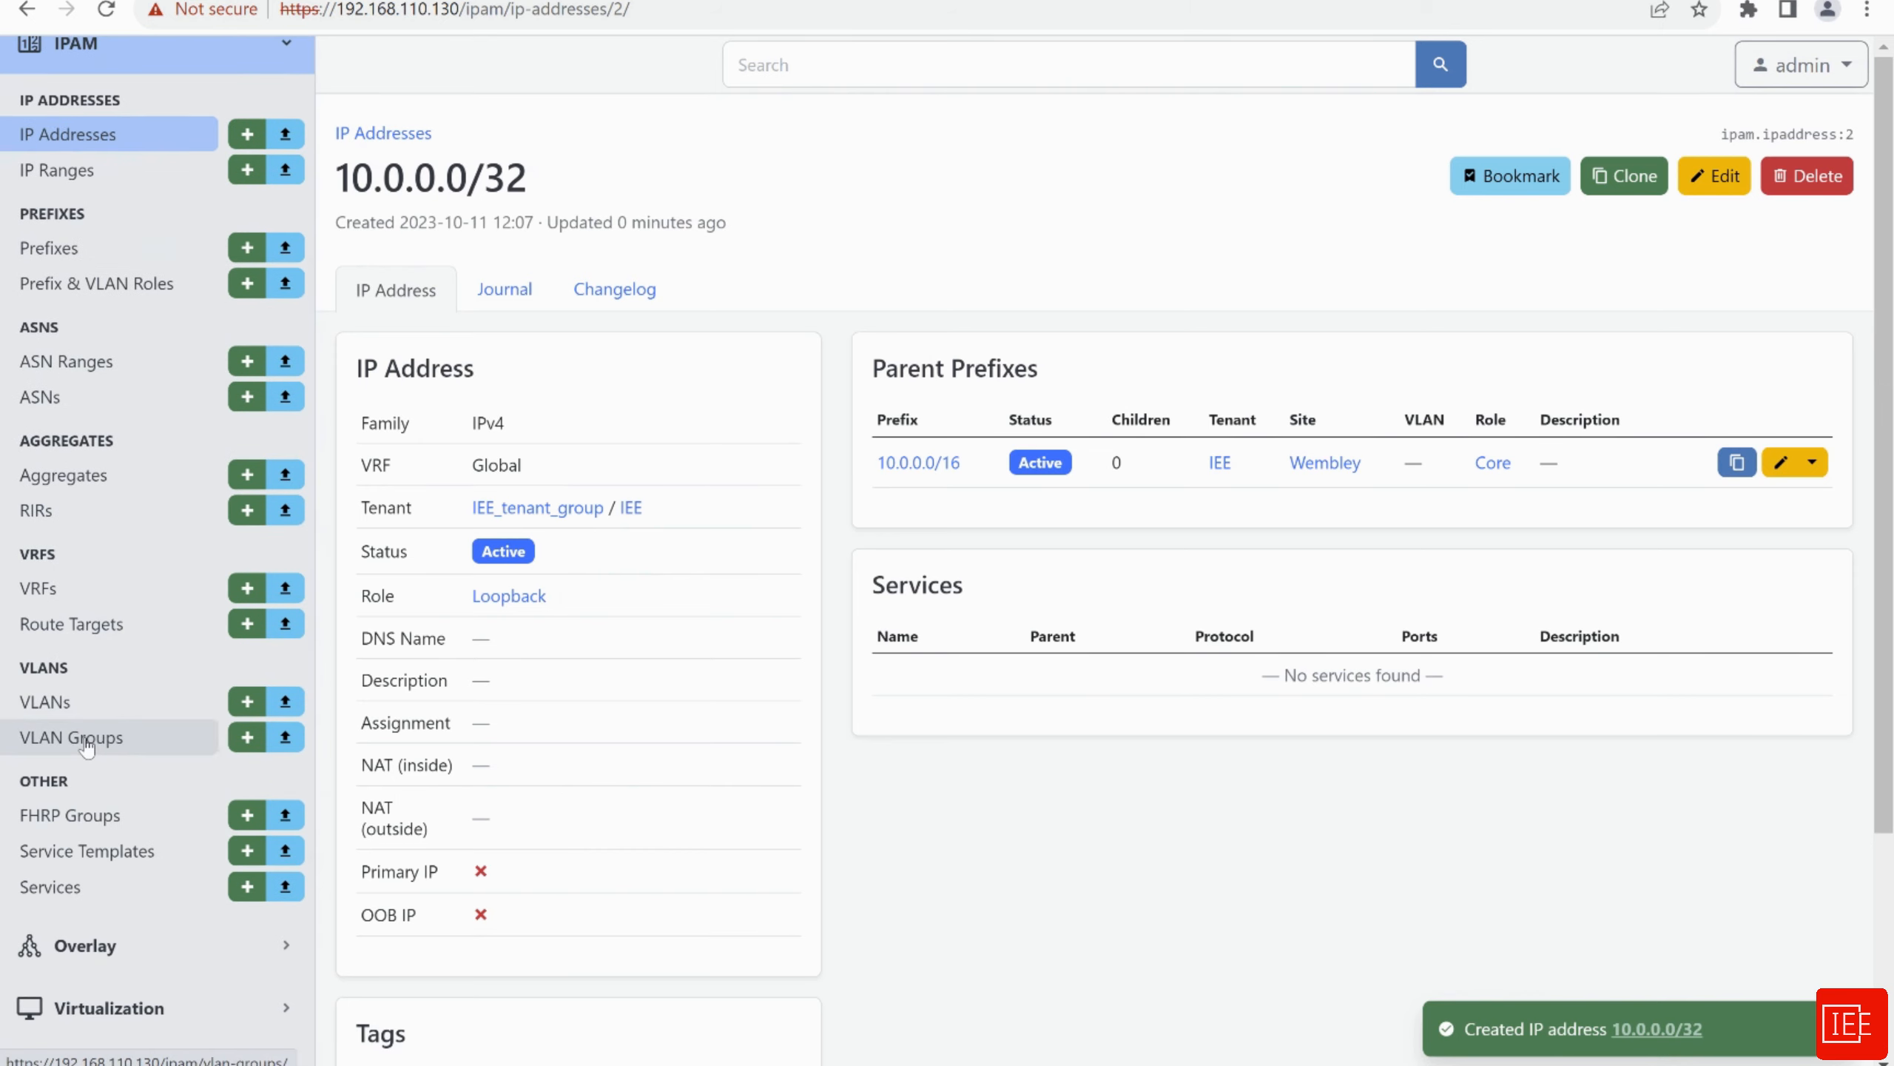
left_click(71, 737)
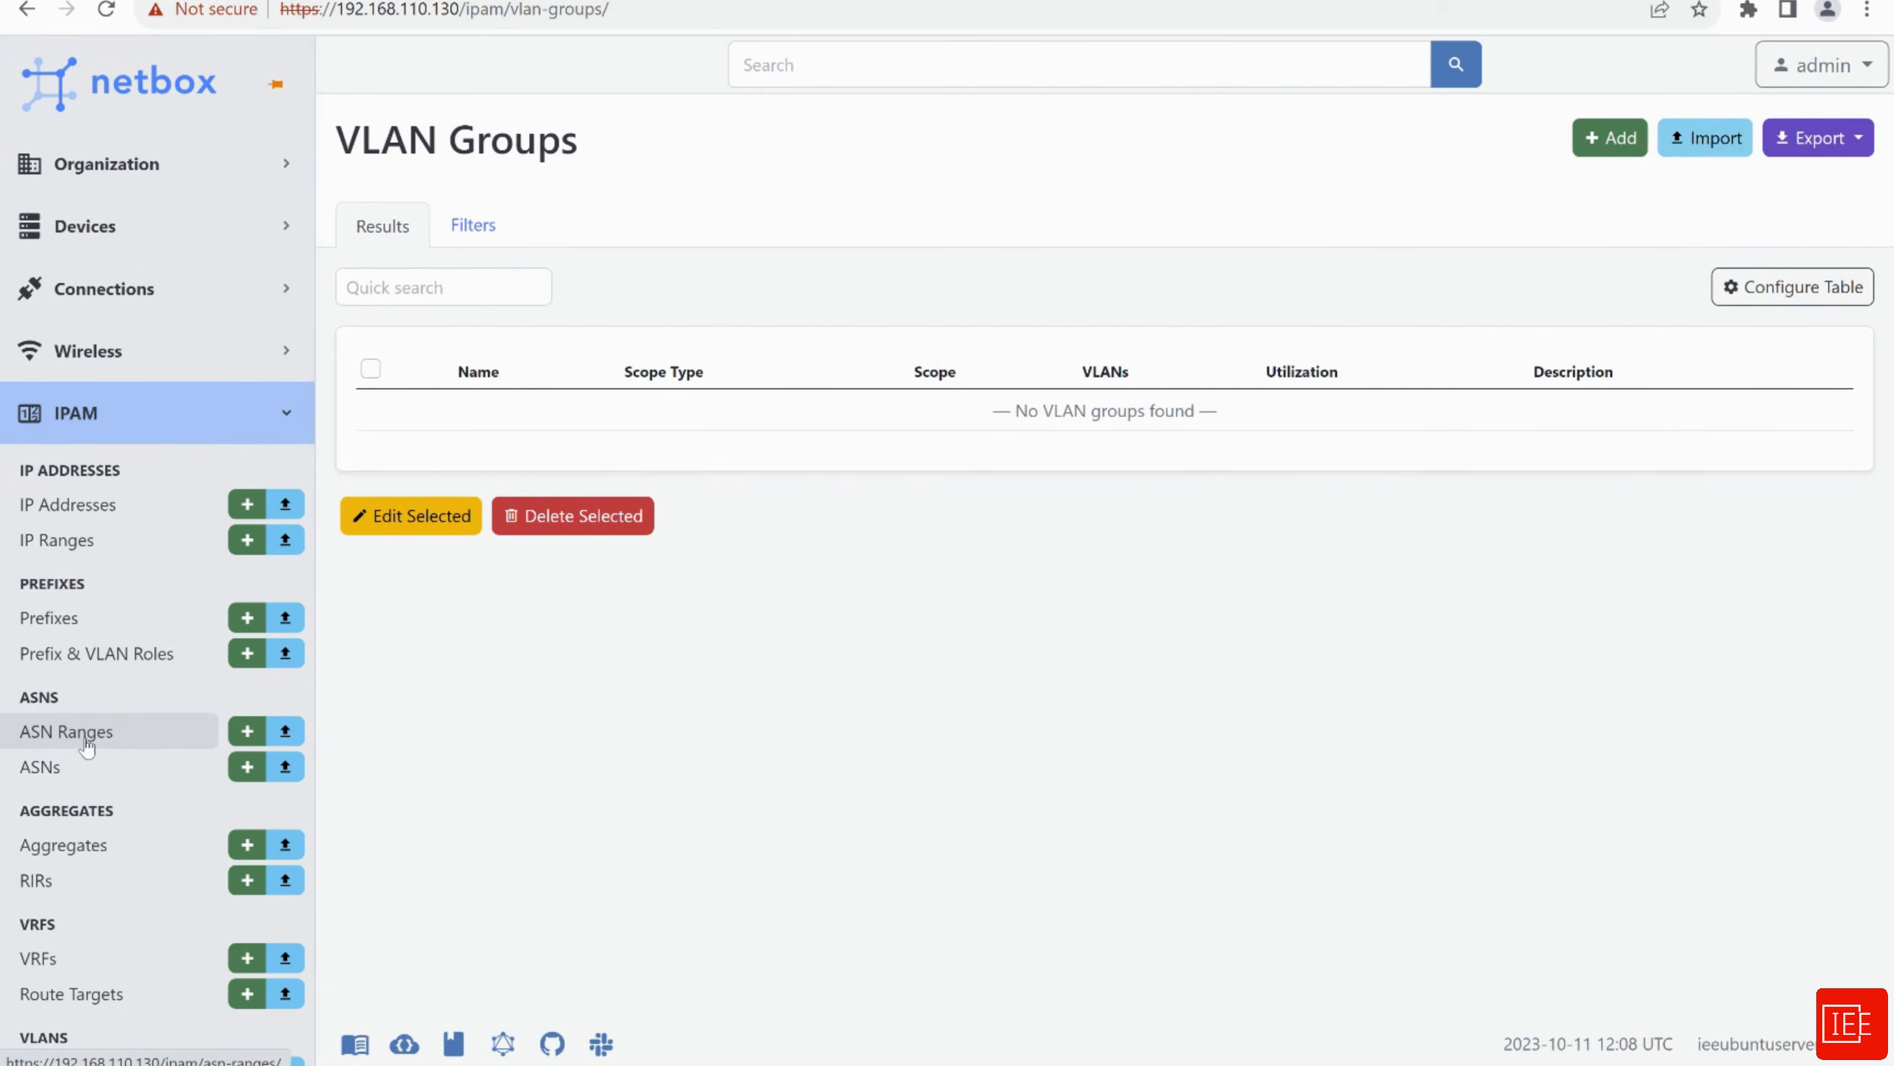
scroll(87, 746, "down", 5)
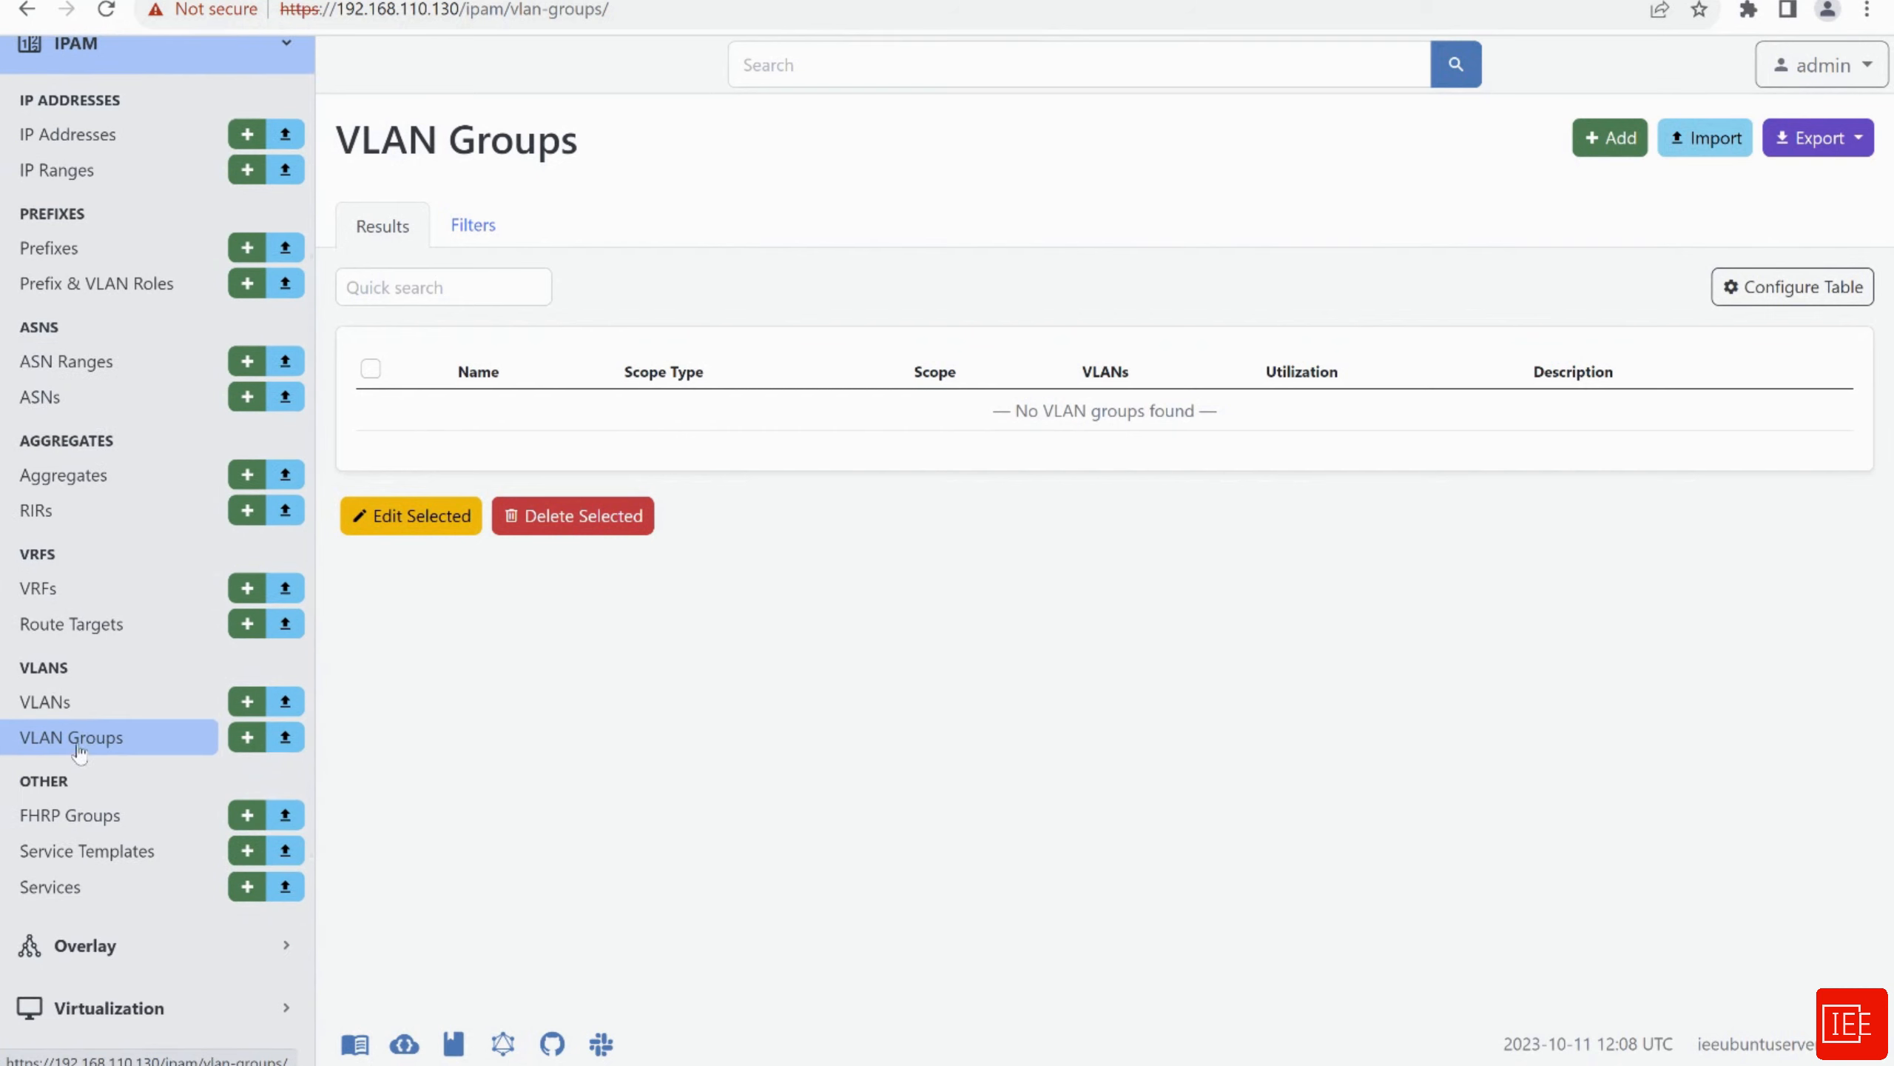
left_click(79, 738)
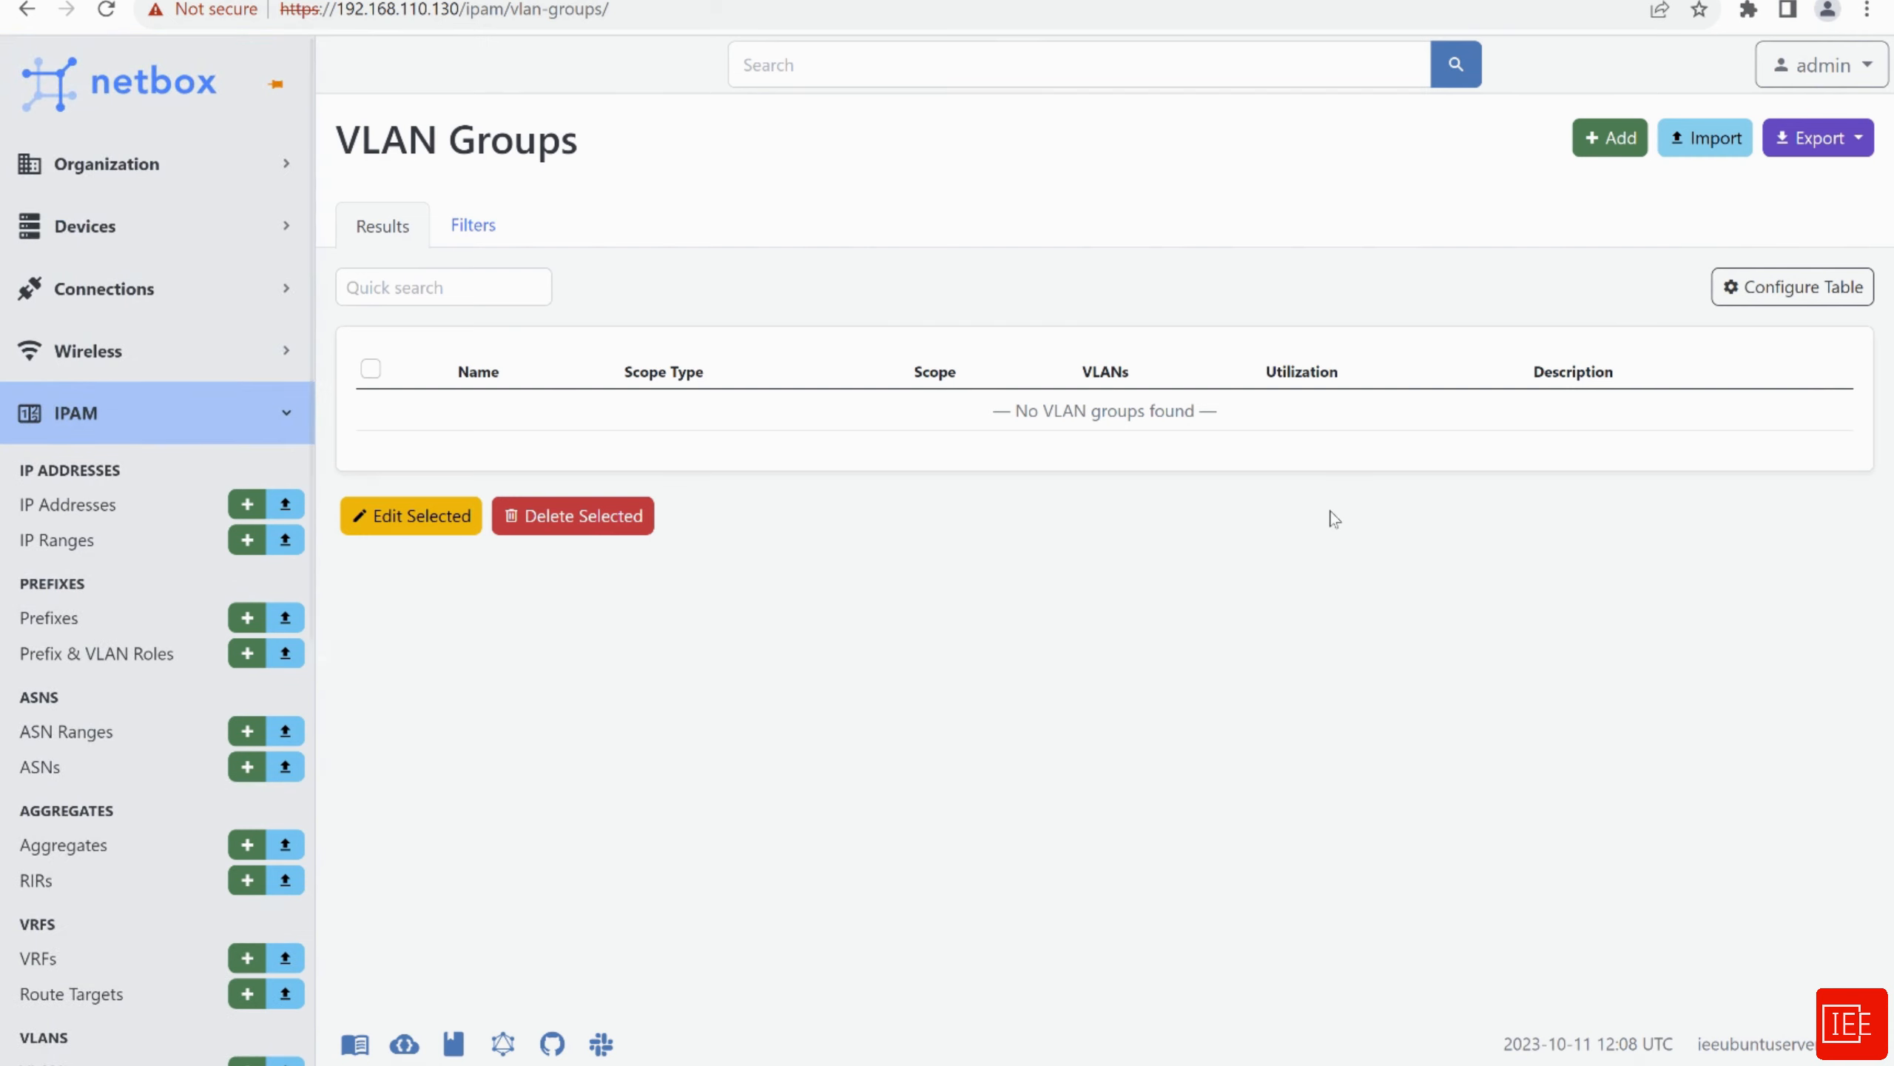
left_click(1617, 141)
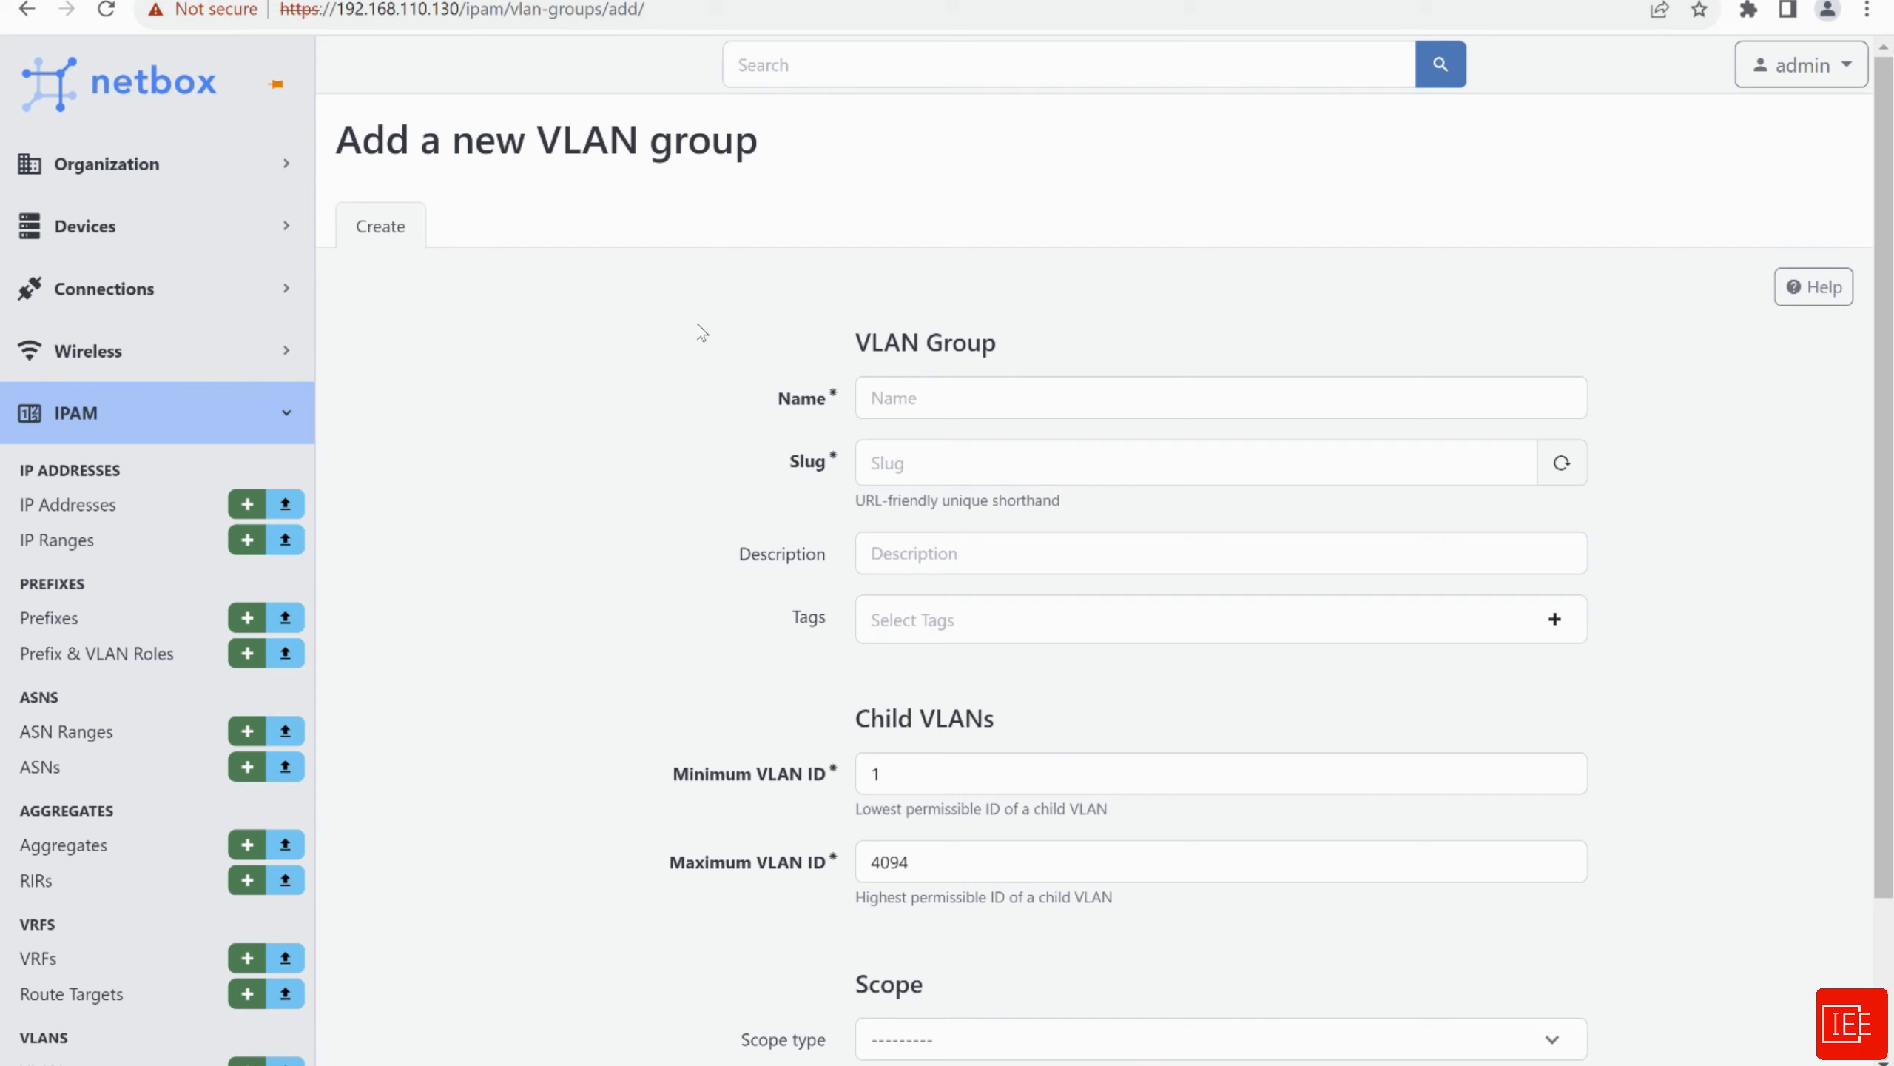
Name the group vlab with slug vlab, leave scope type empty, and save
left_click(951, 397)
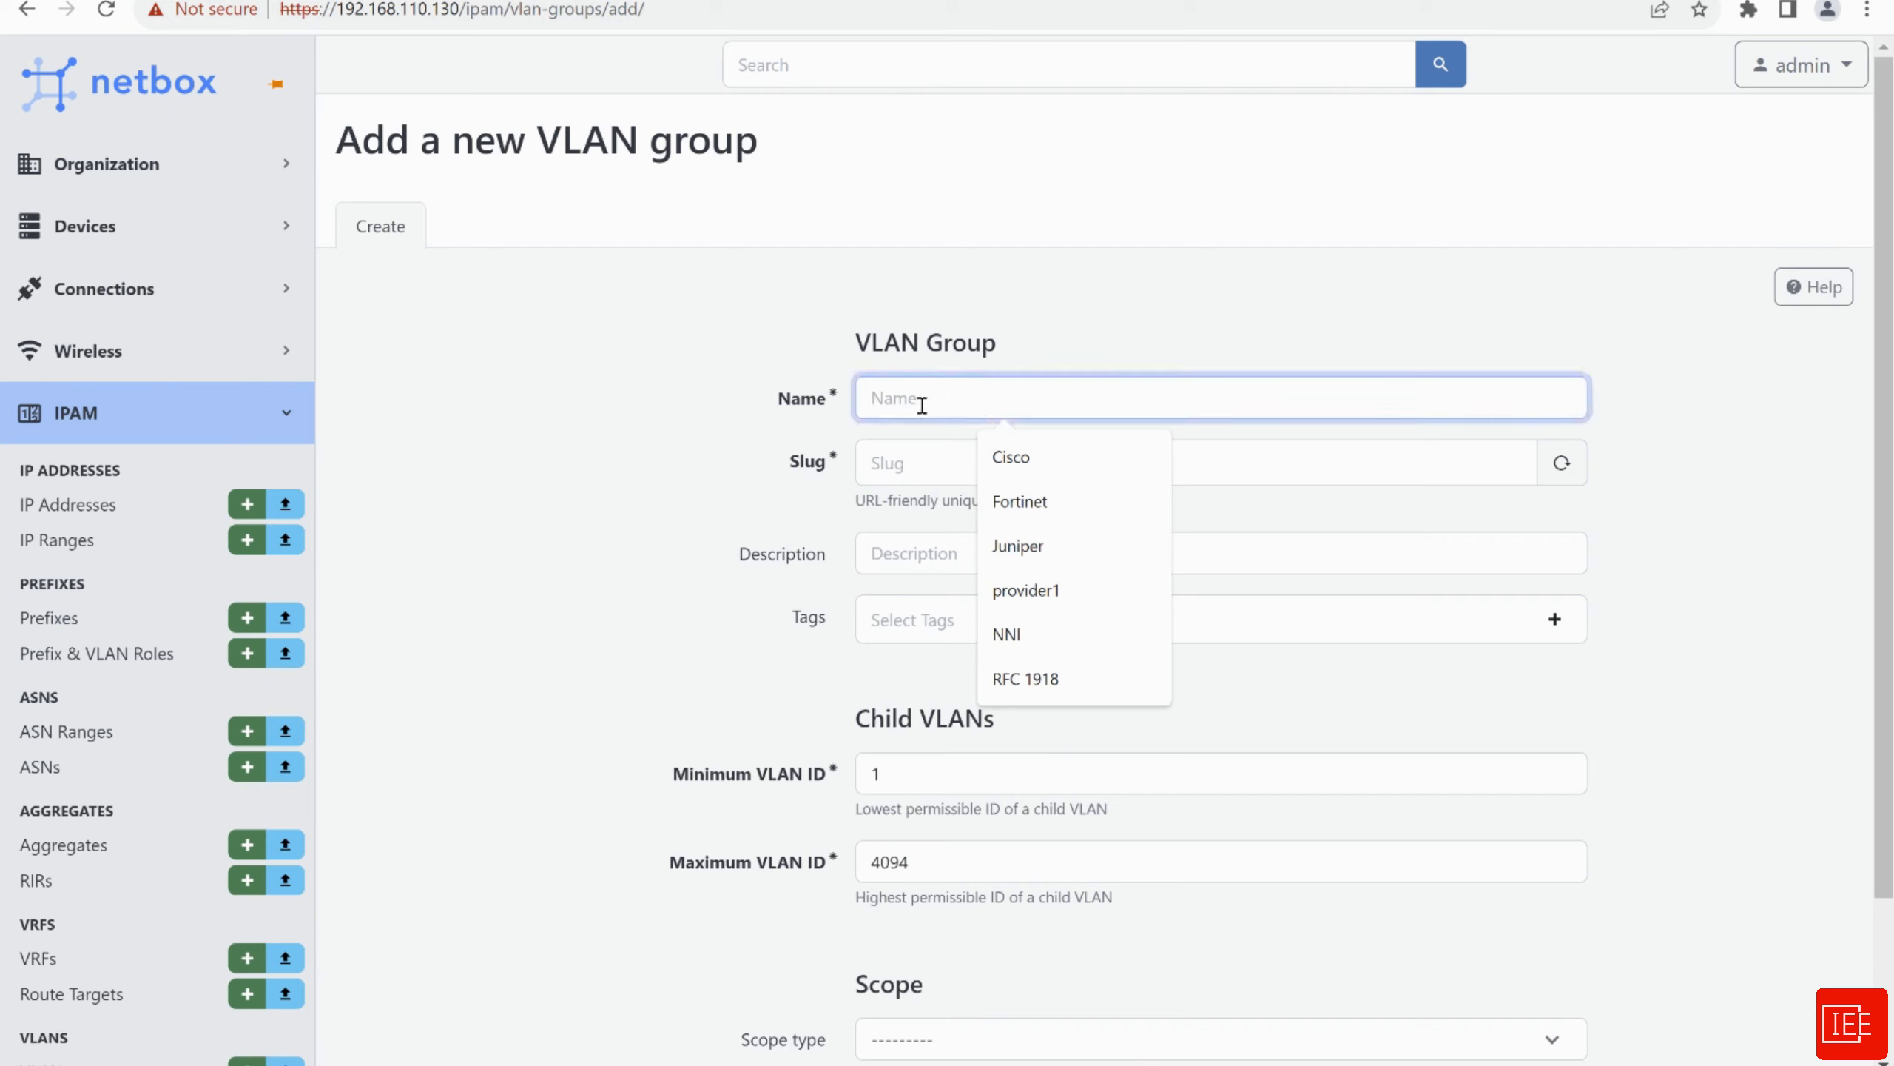
type("v")
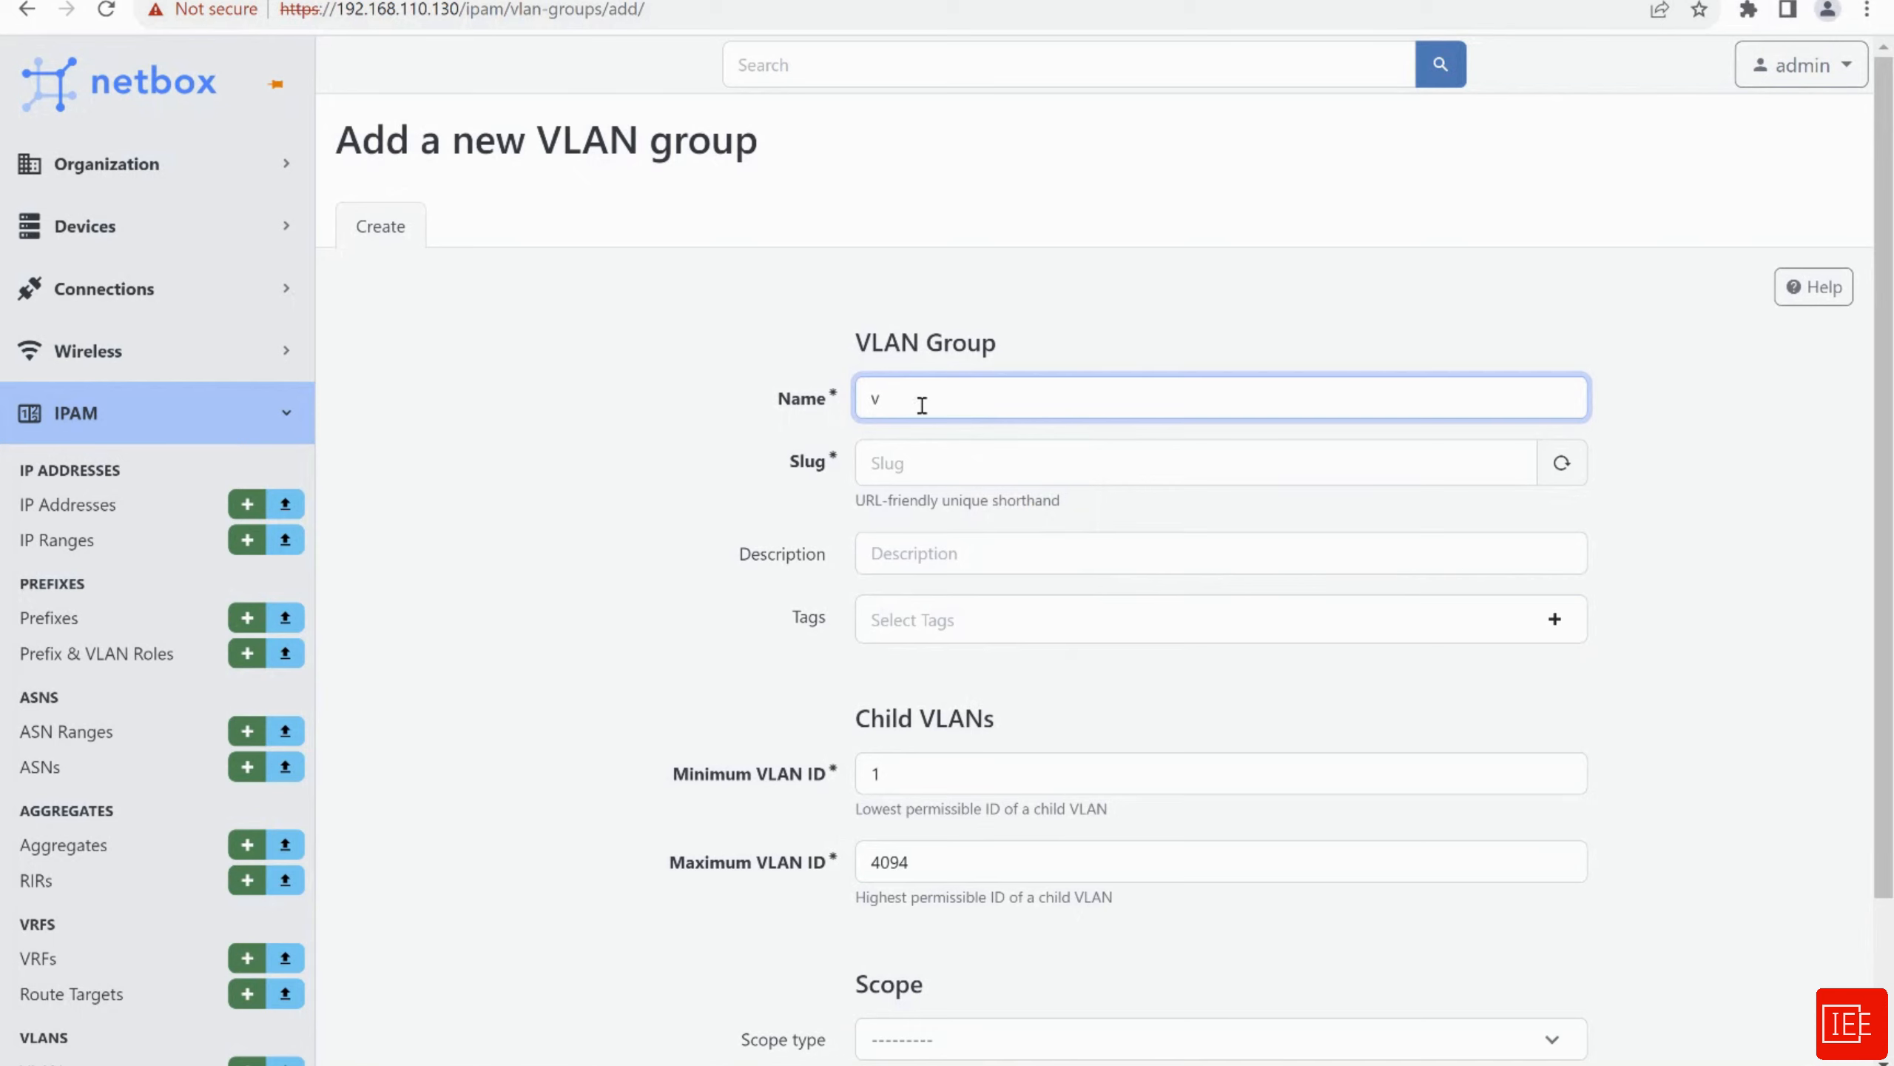
type("lab")
left_click(906, 465)
scroll(701, 537, "down", 3)
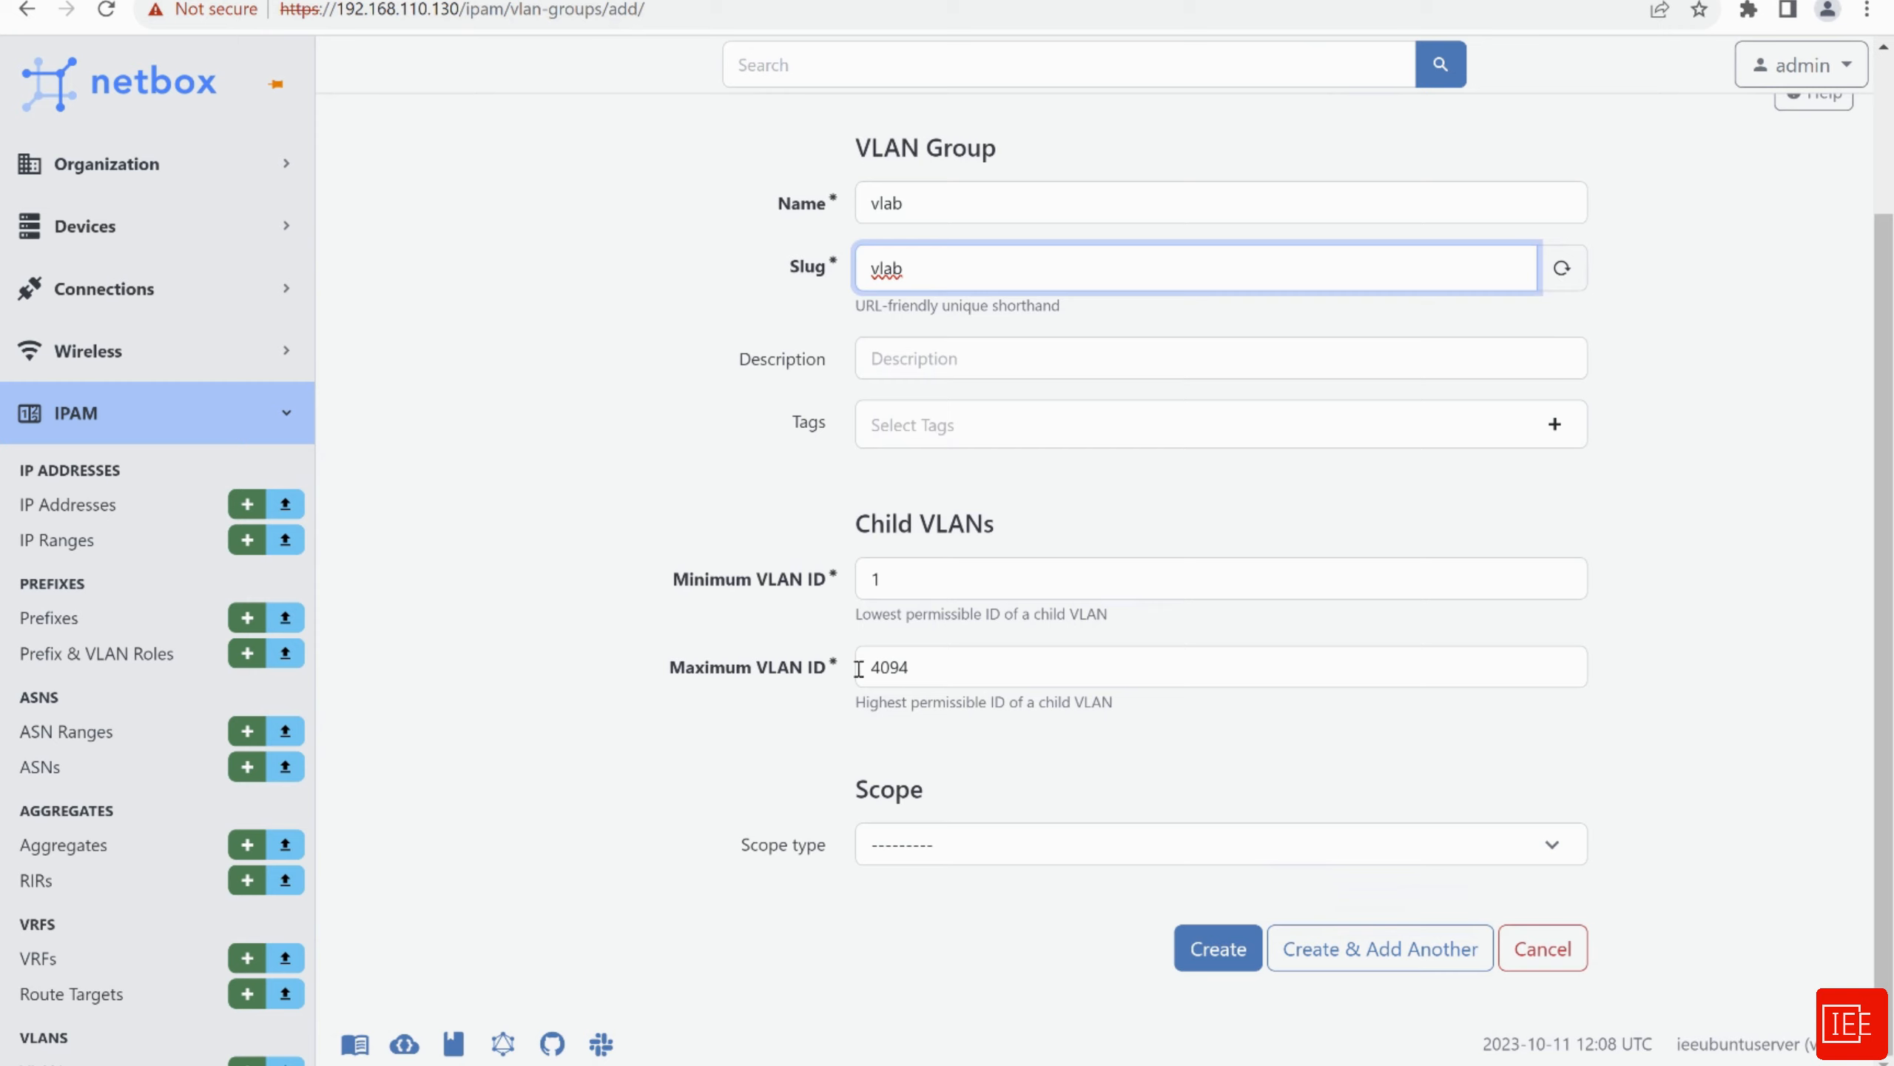
left_click(1005, 863)
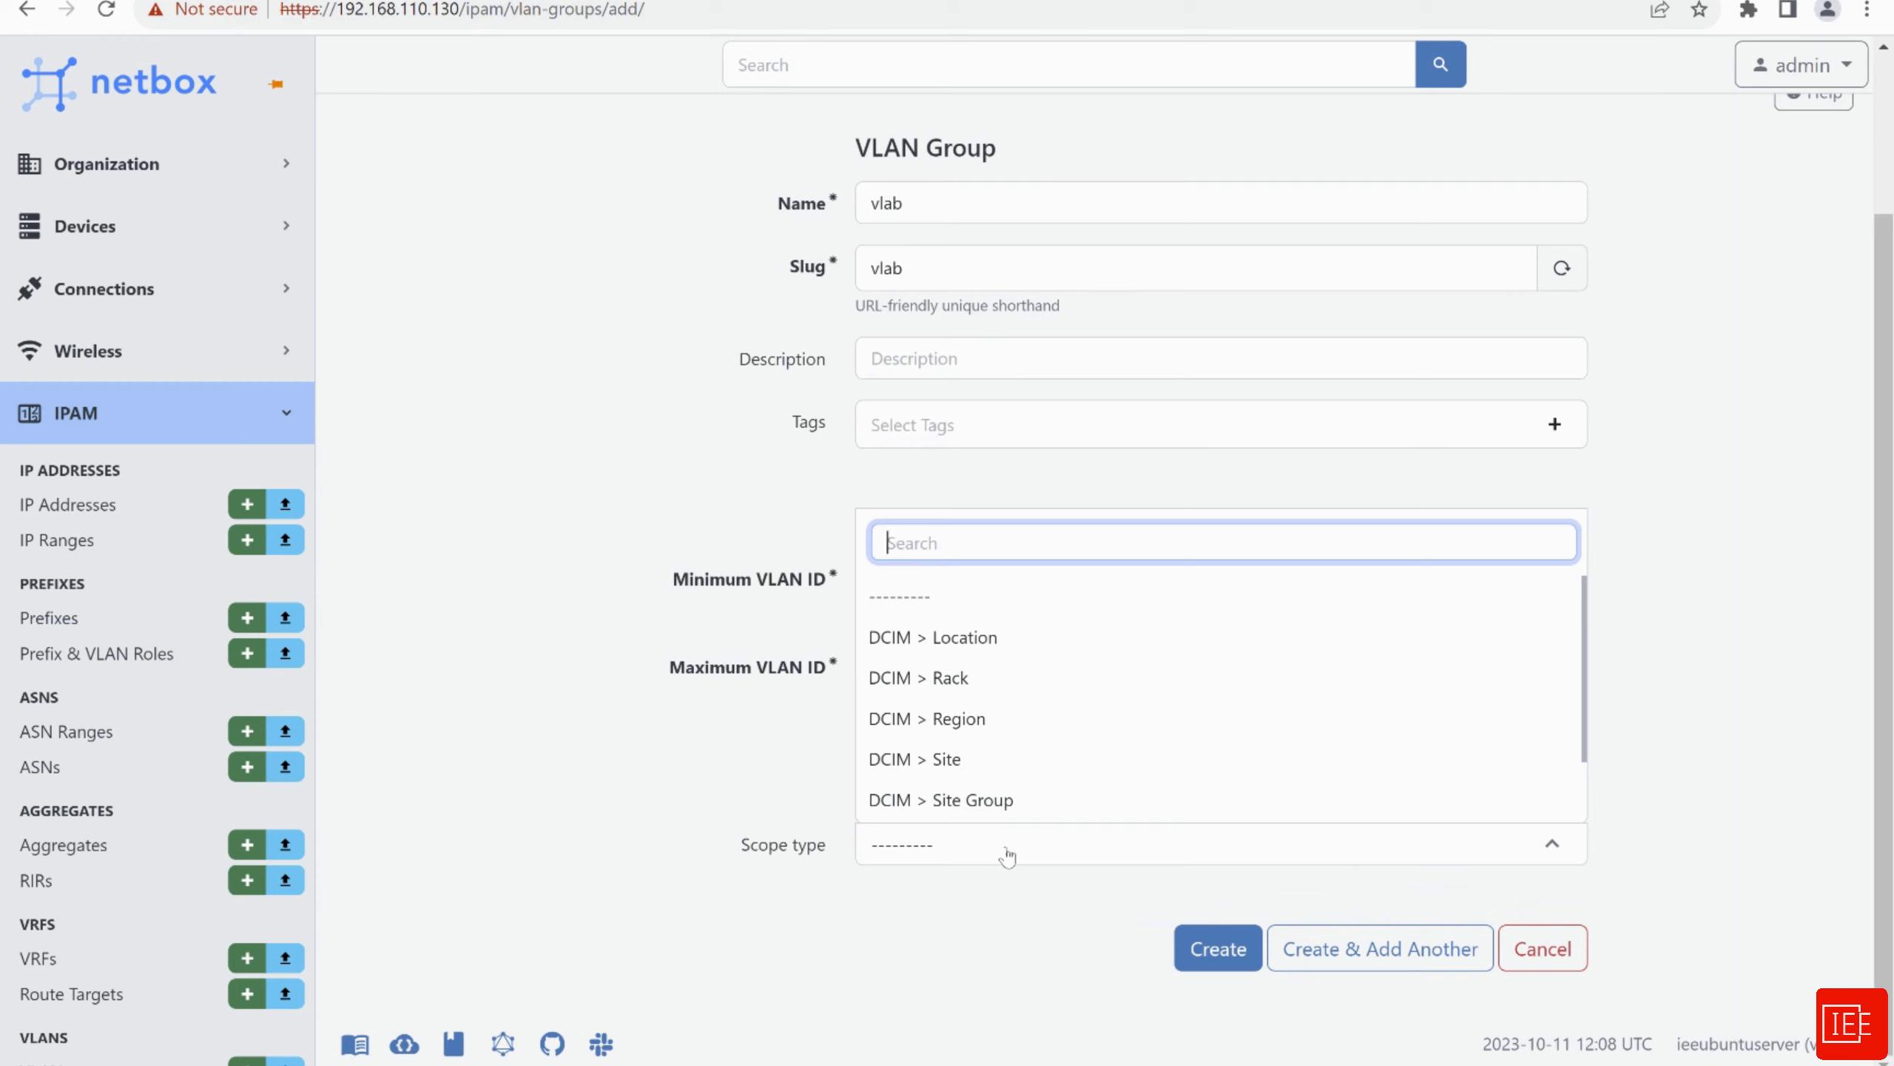
scroll(1006, 752, "down", 1)
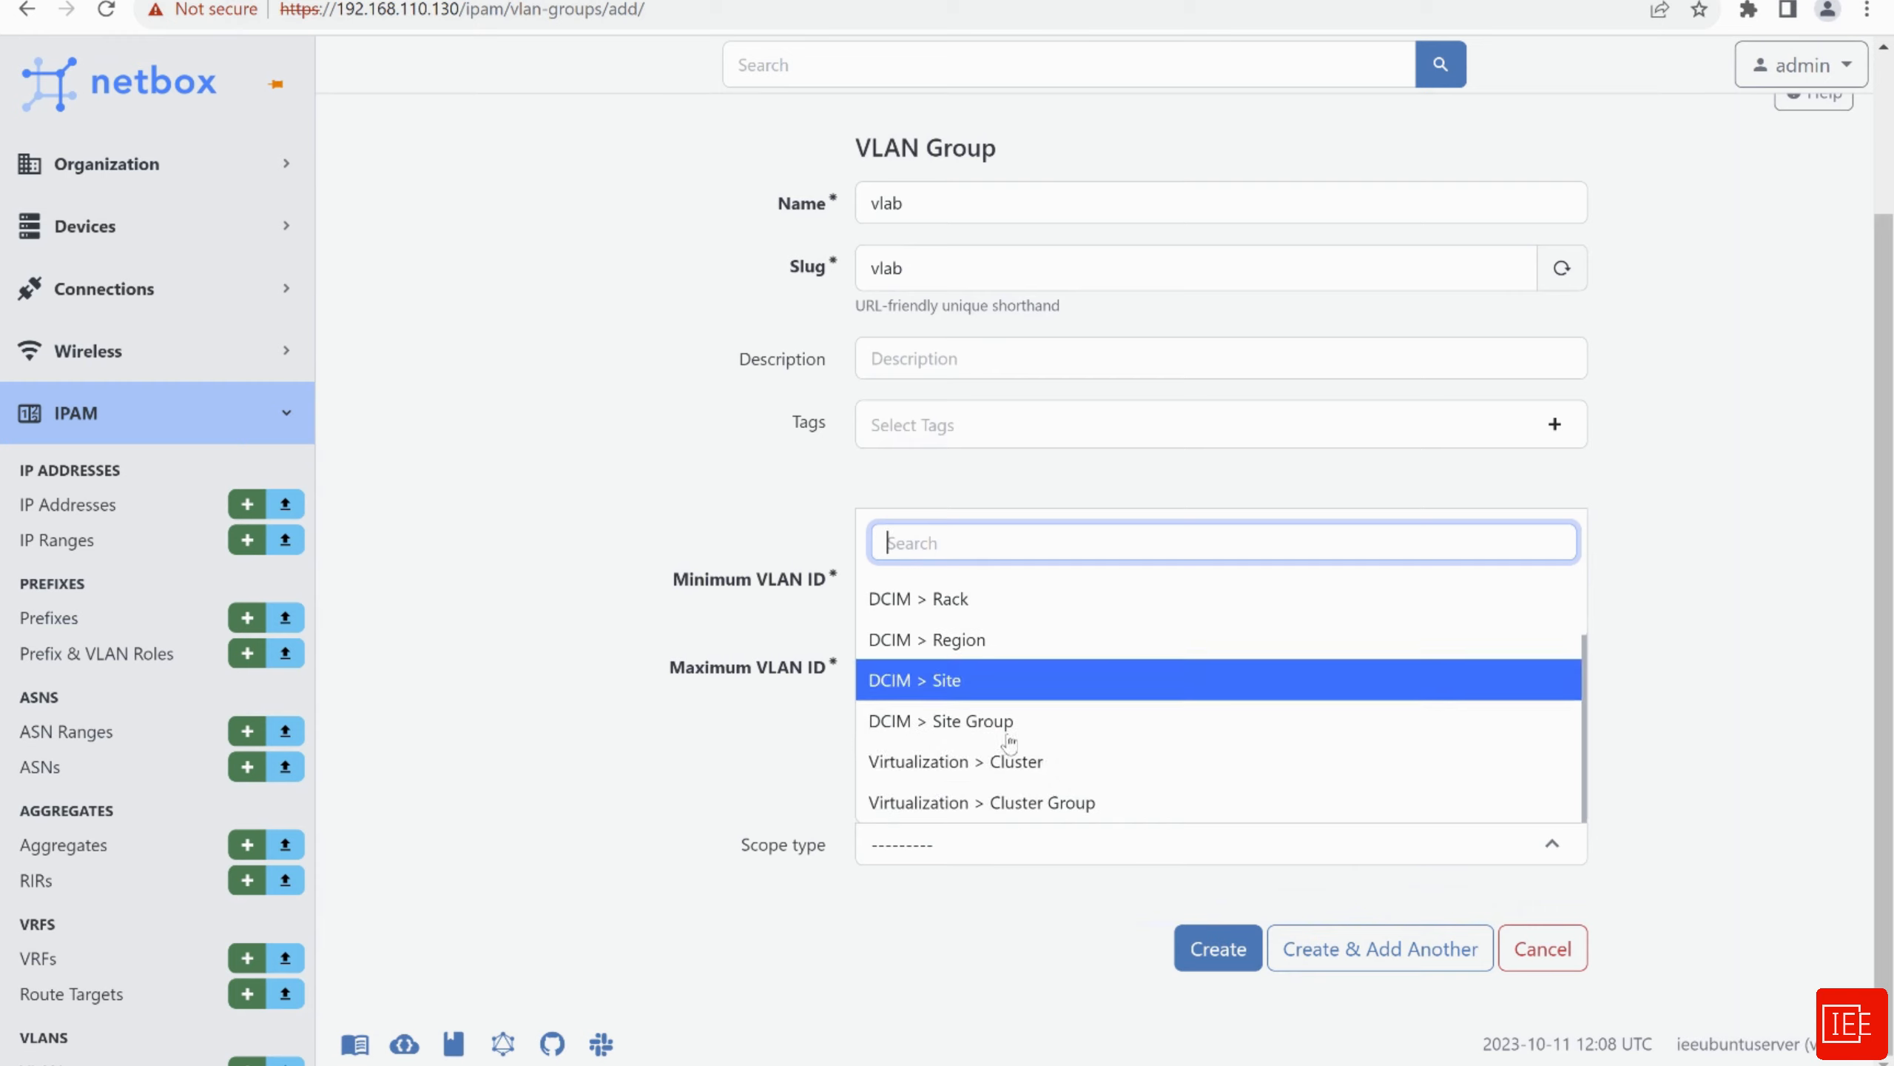
left_click(660, 791)
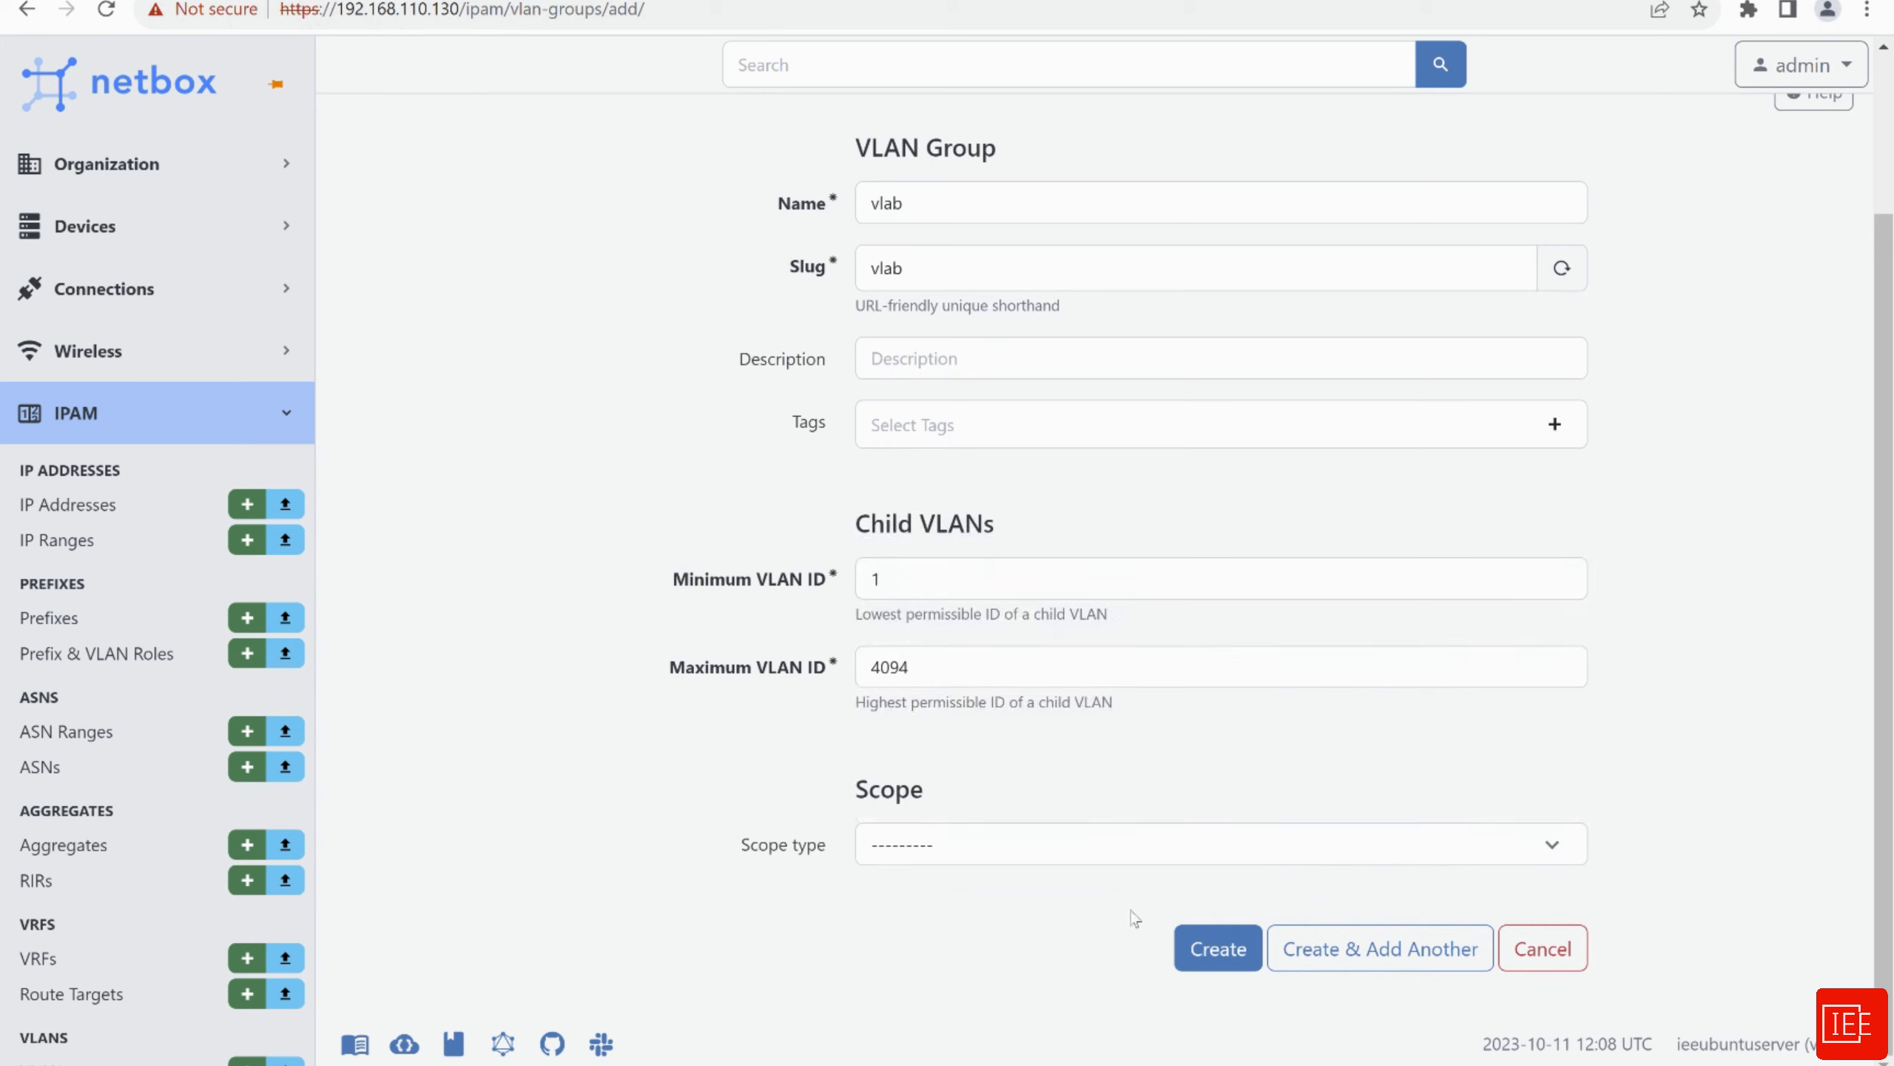
left_click(1209, 965)
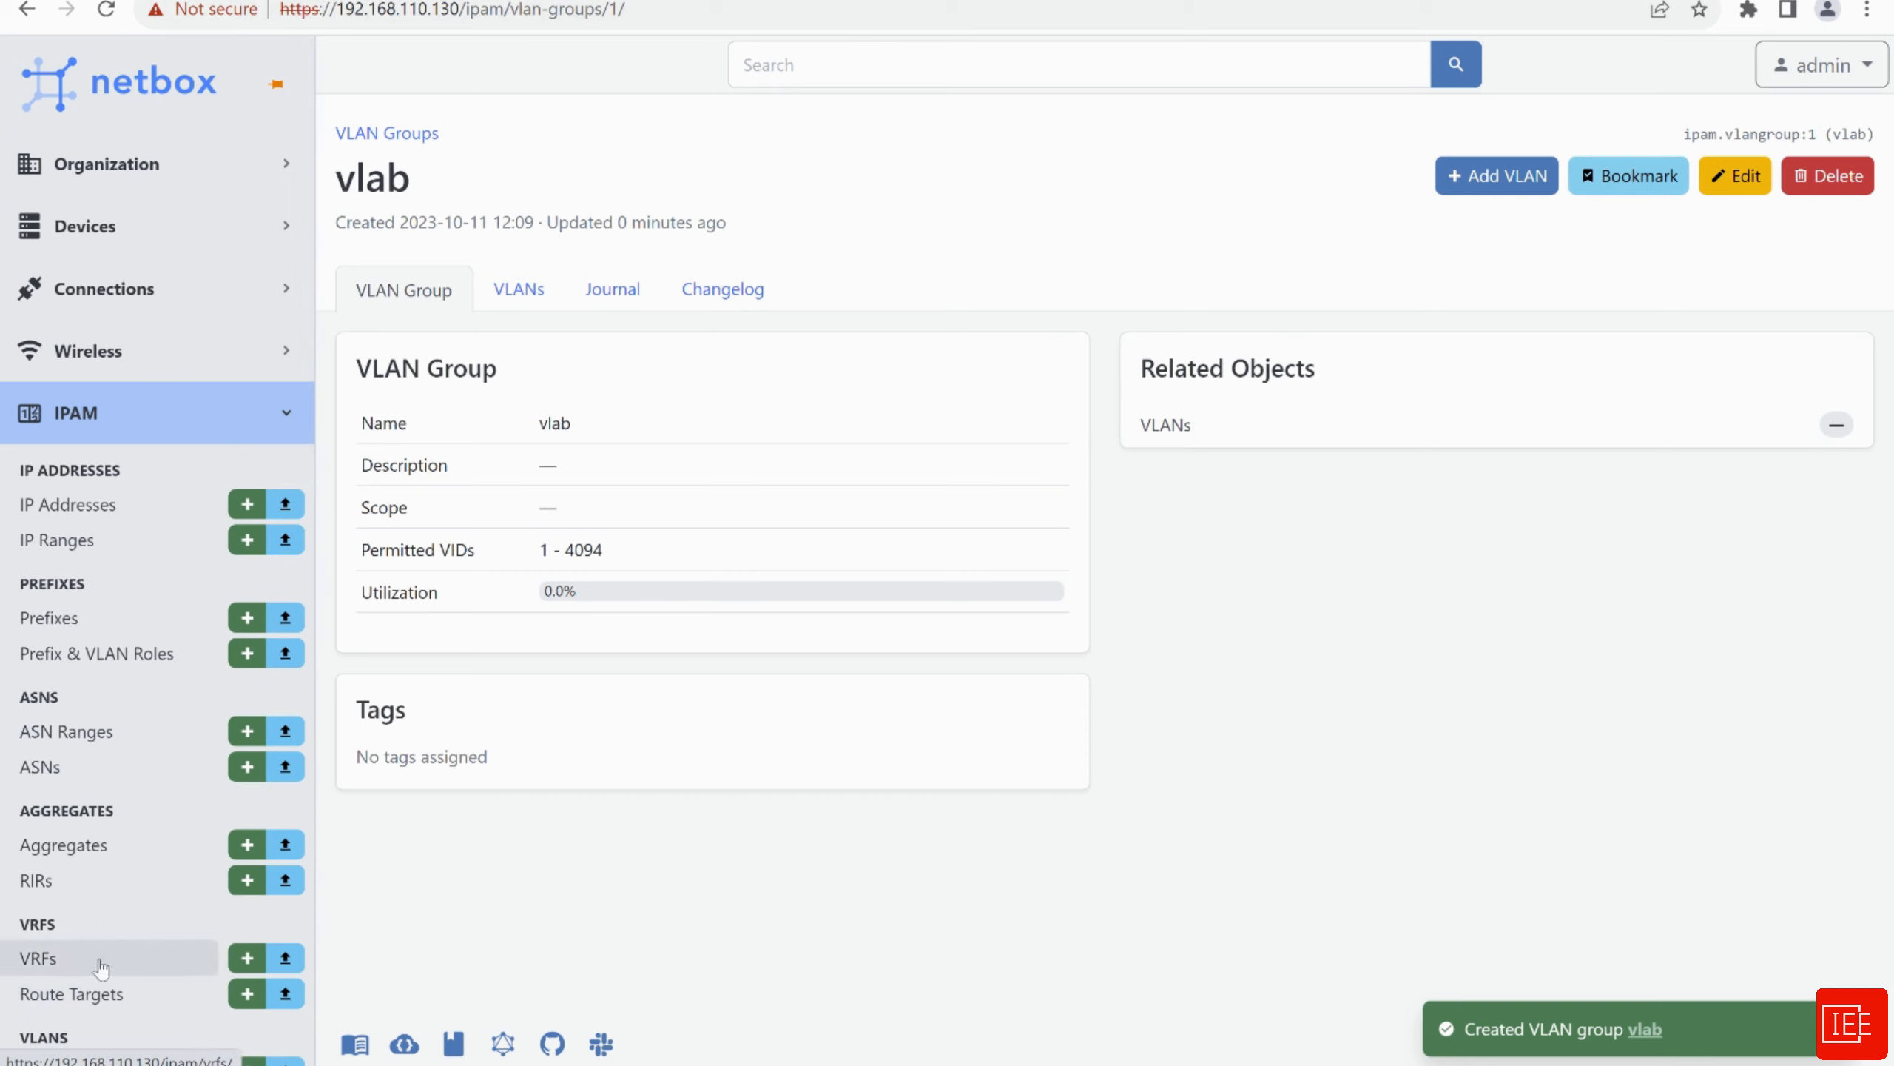
Go to IPAM > VLANs and start a new VLAN from the empty list
scroll(102, 969, "down", 5)
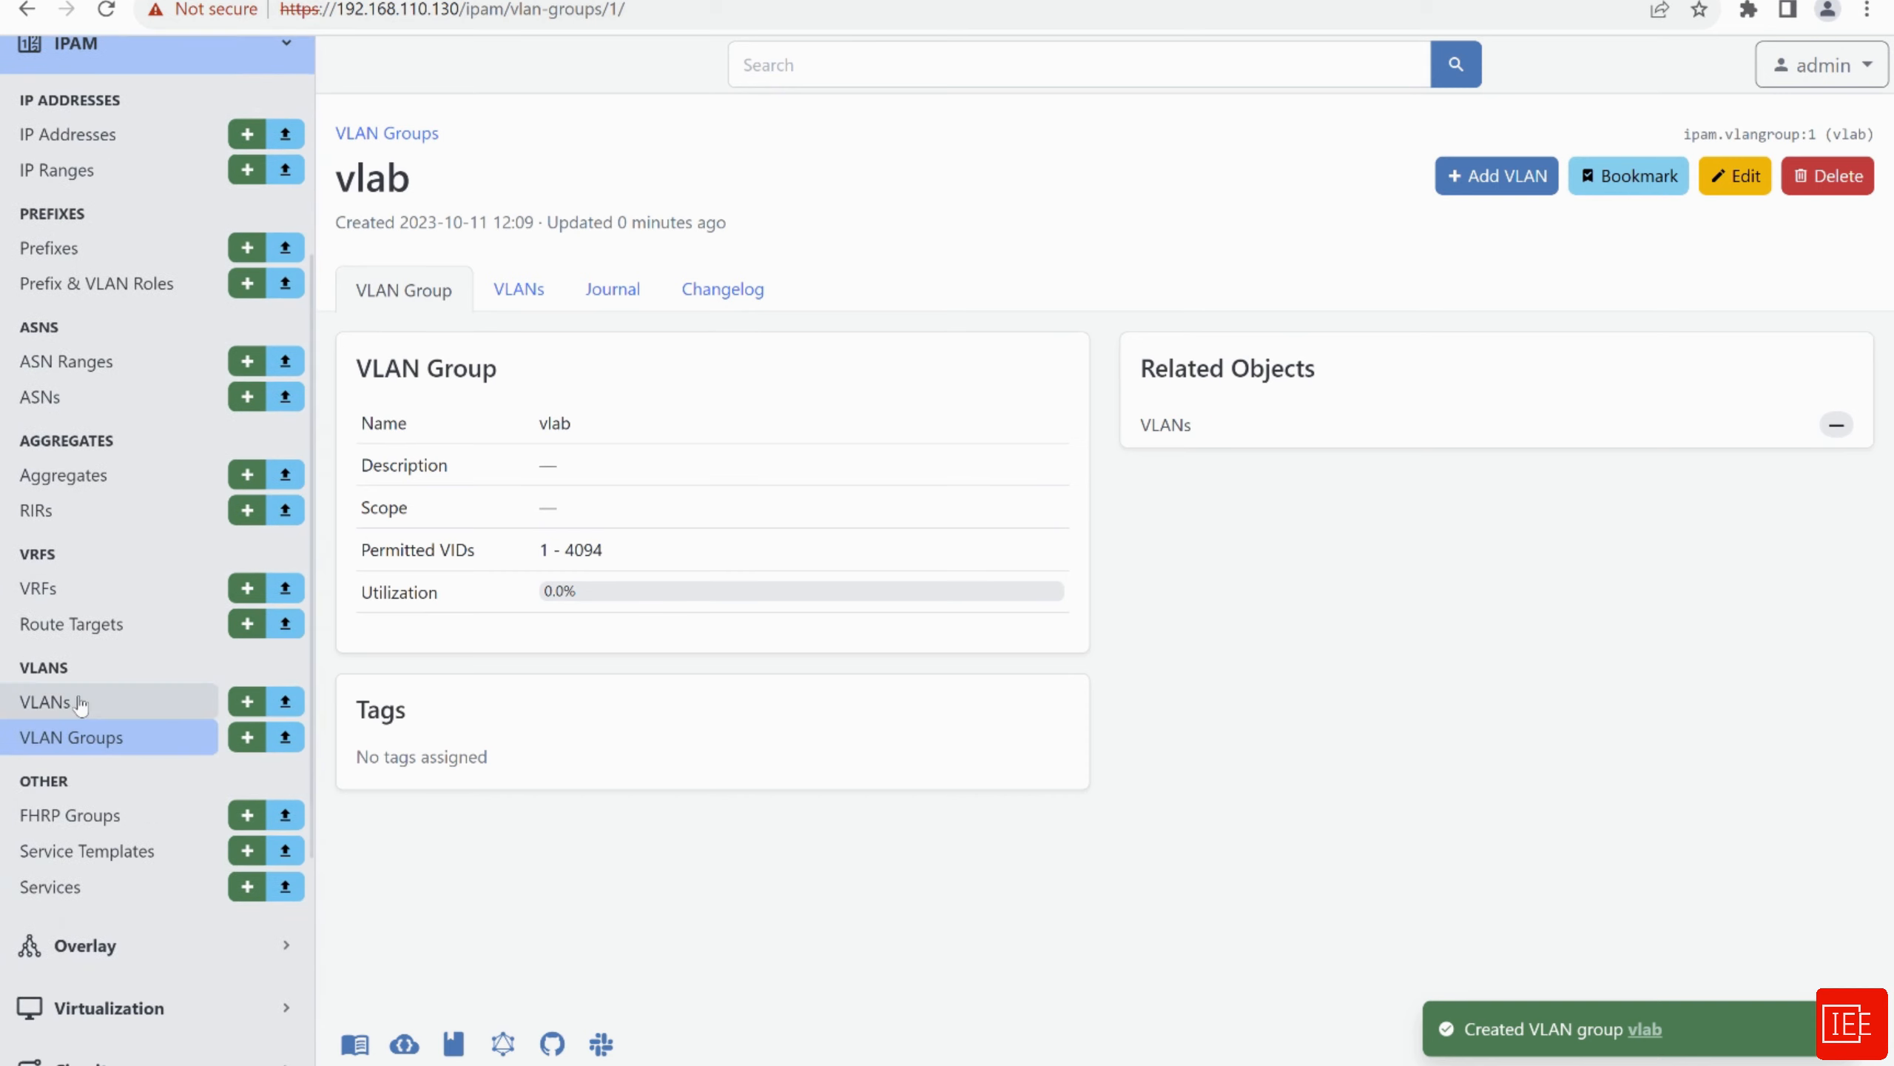
left_click(81, 703)
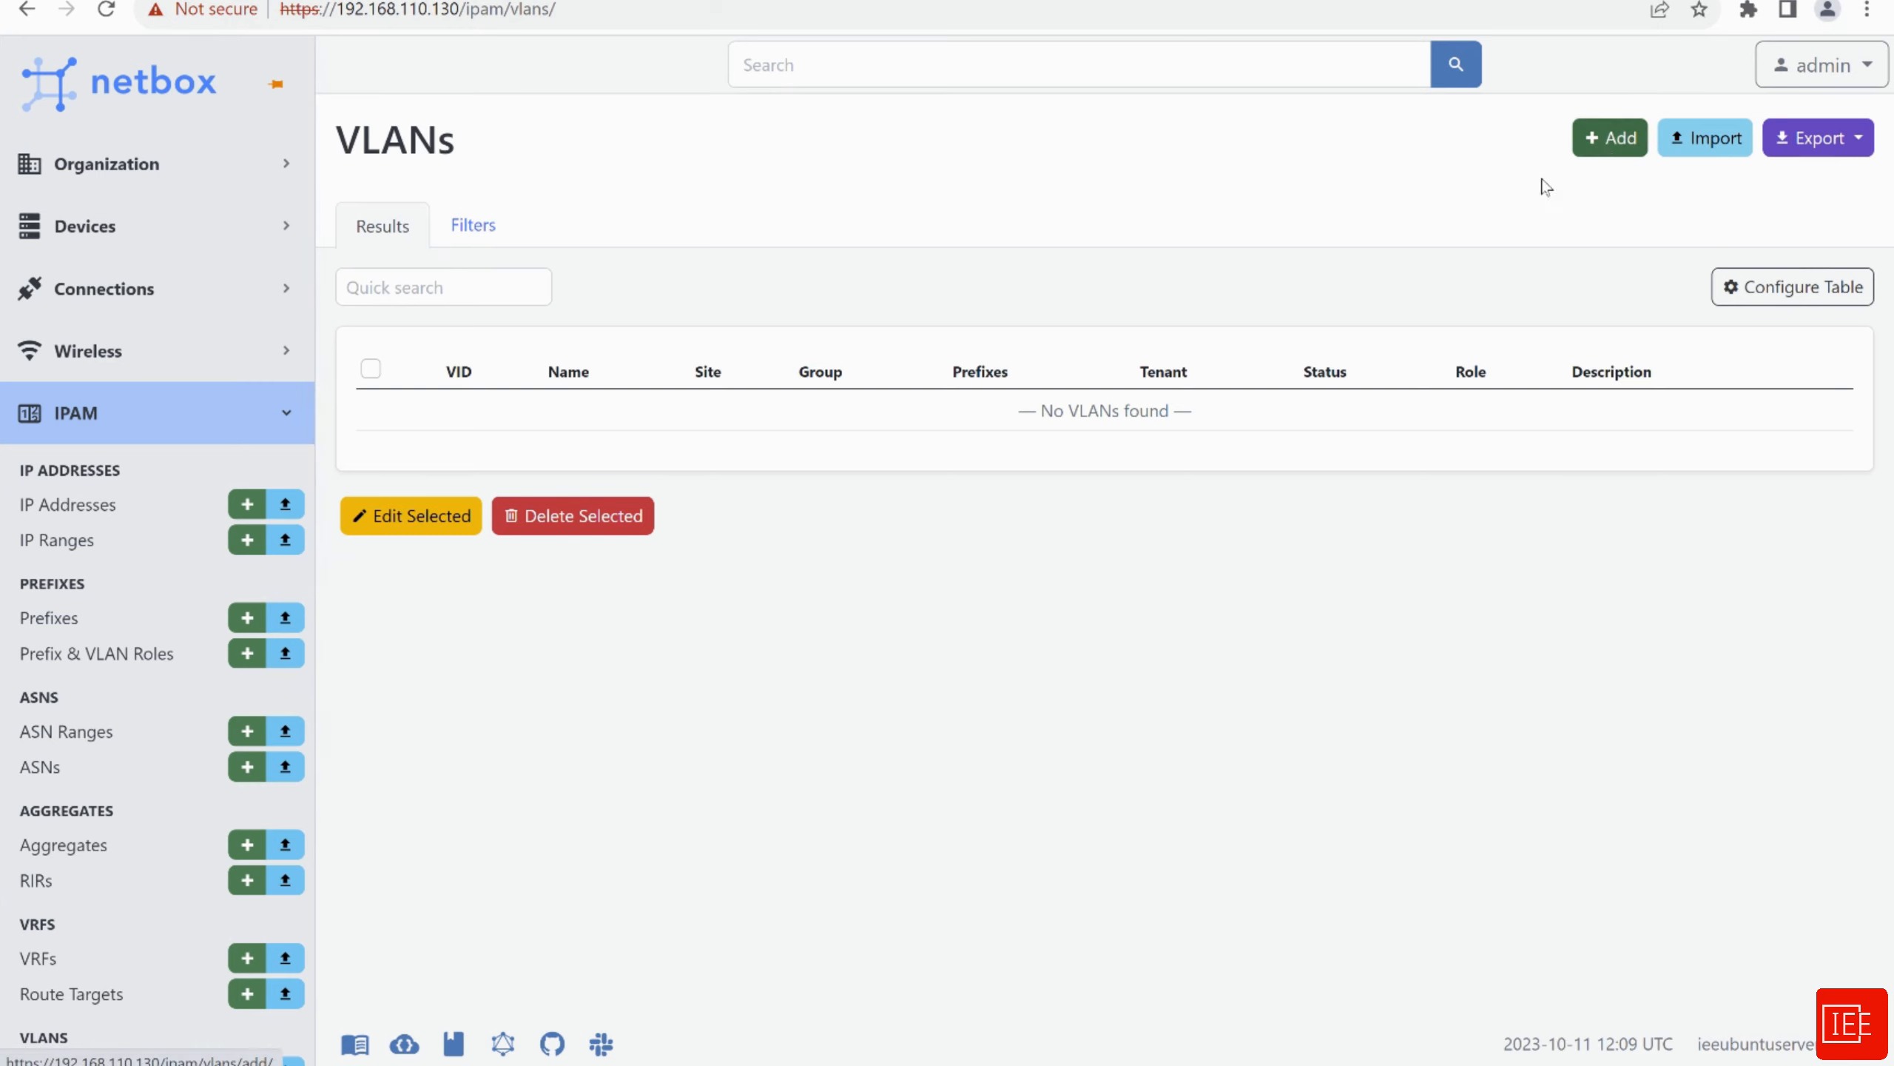
left_click(1614, 144)
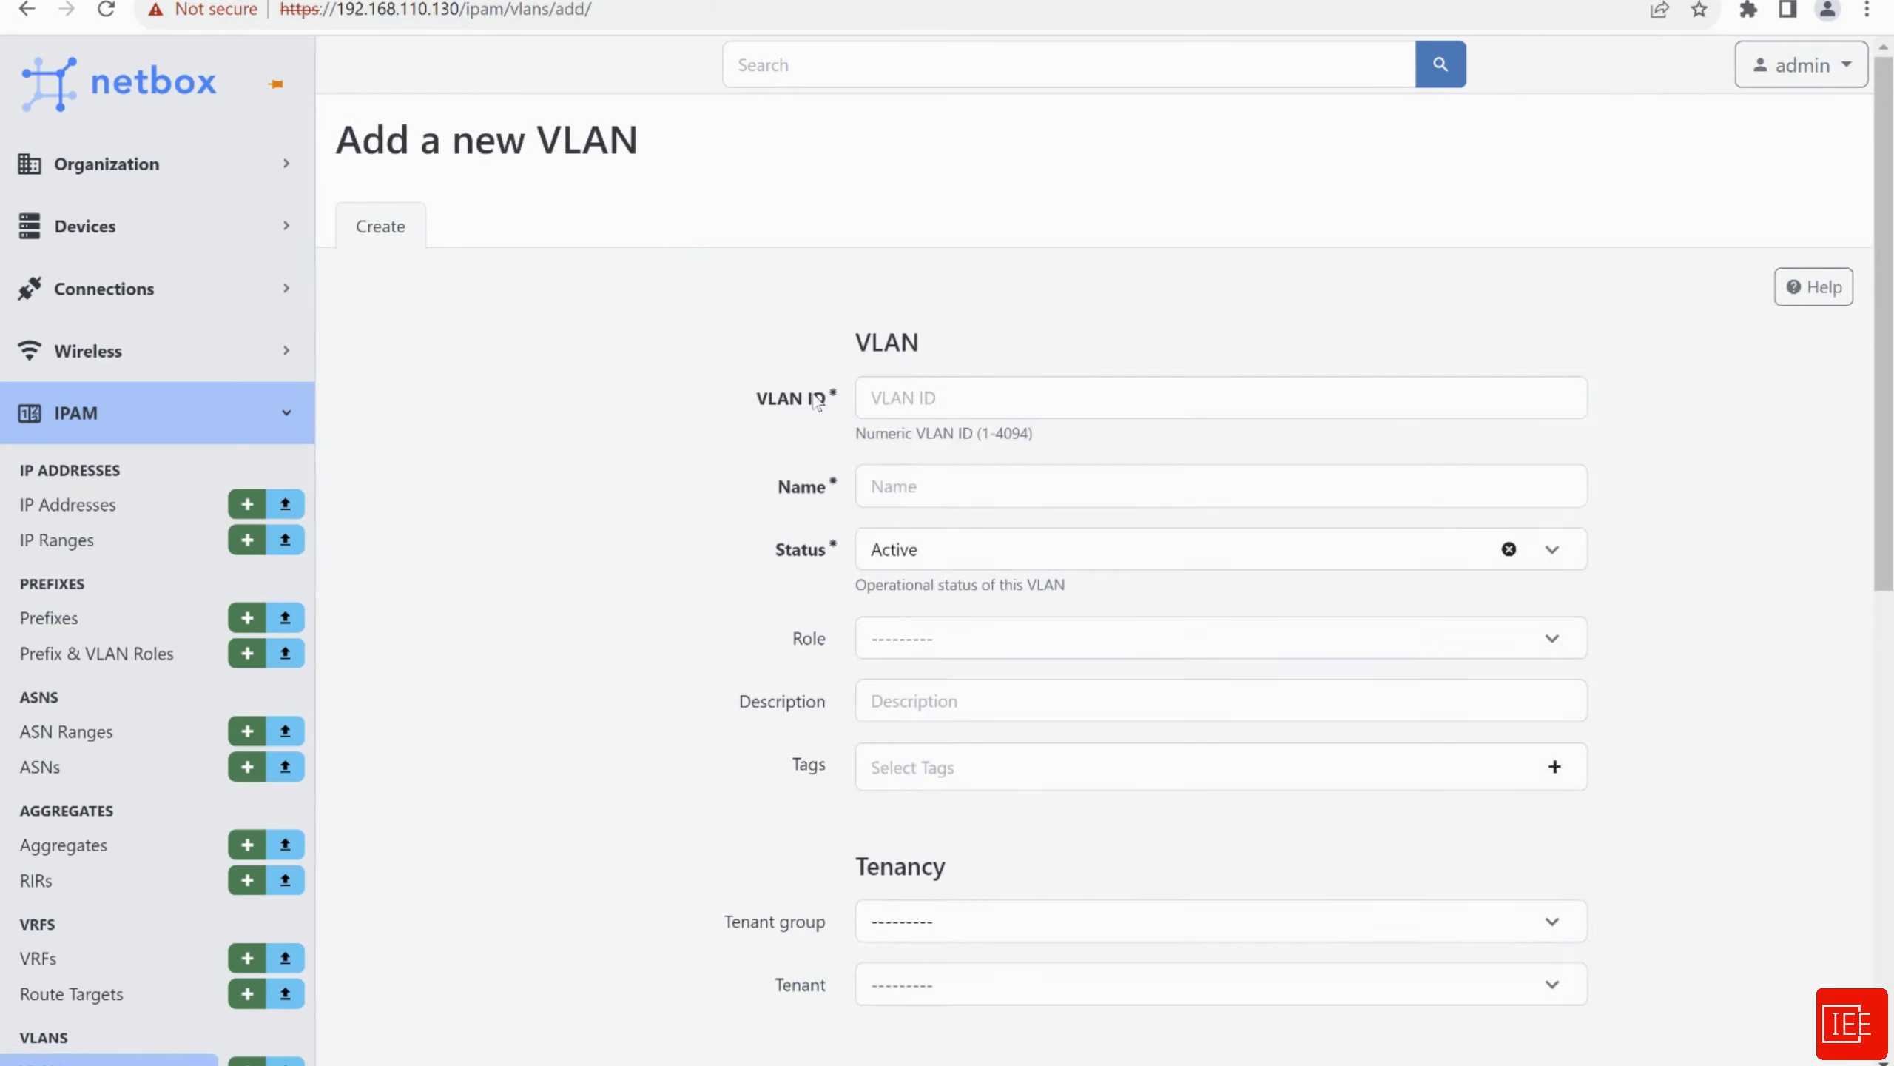
Enter VLAN ID 100 and name vlab_vlan
left_click(942, 405)
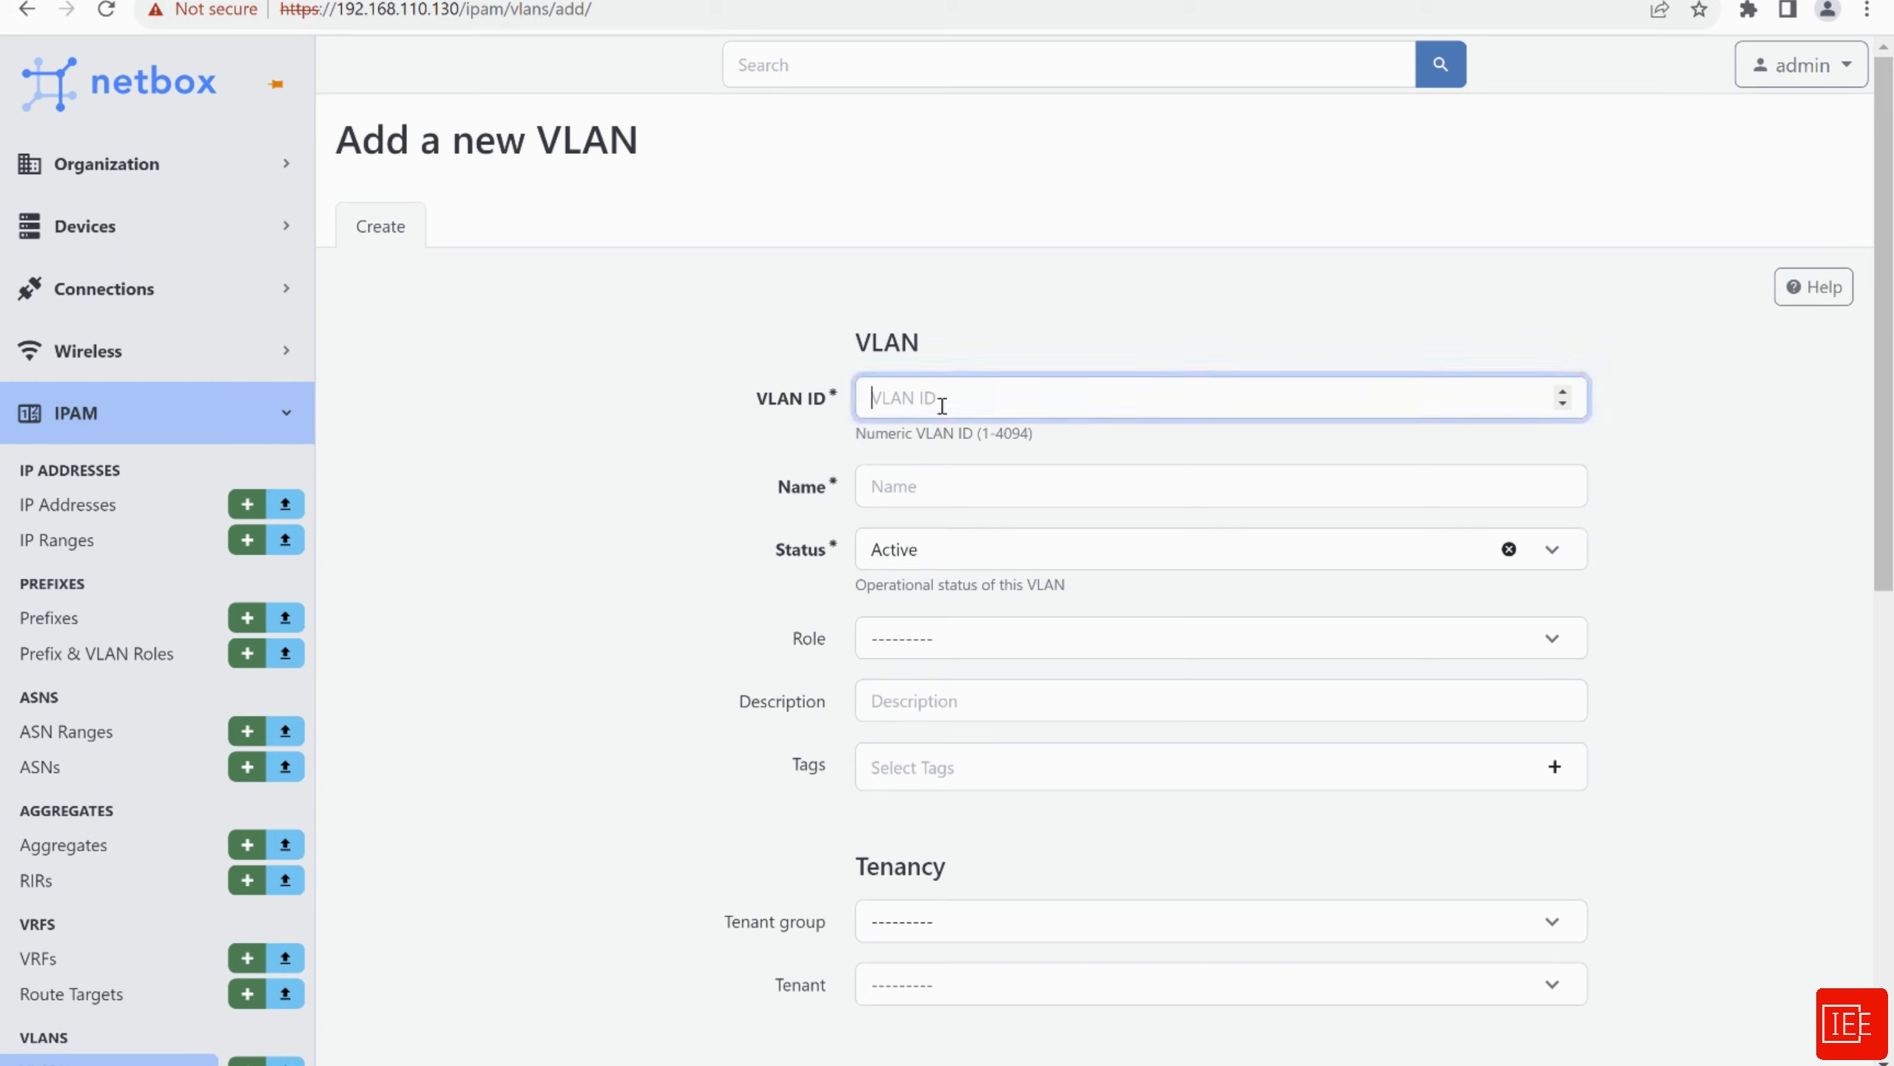
type("100")
left_click(962, 490)
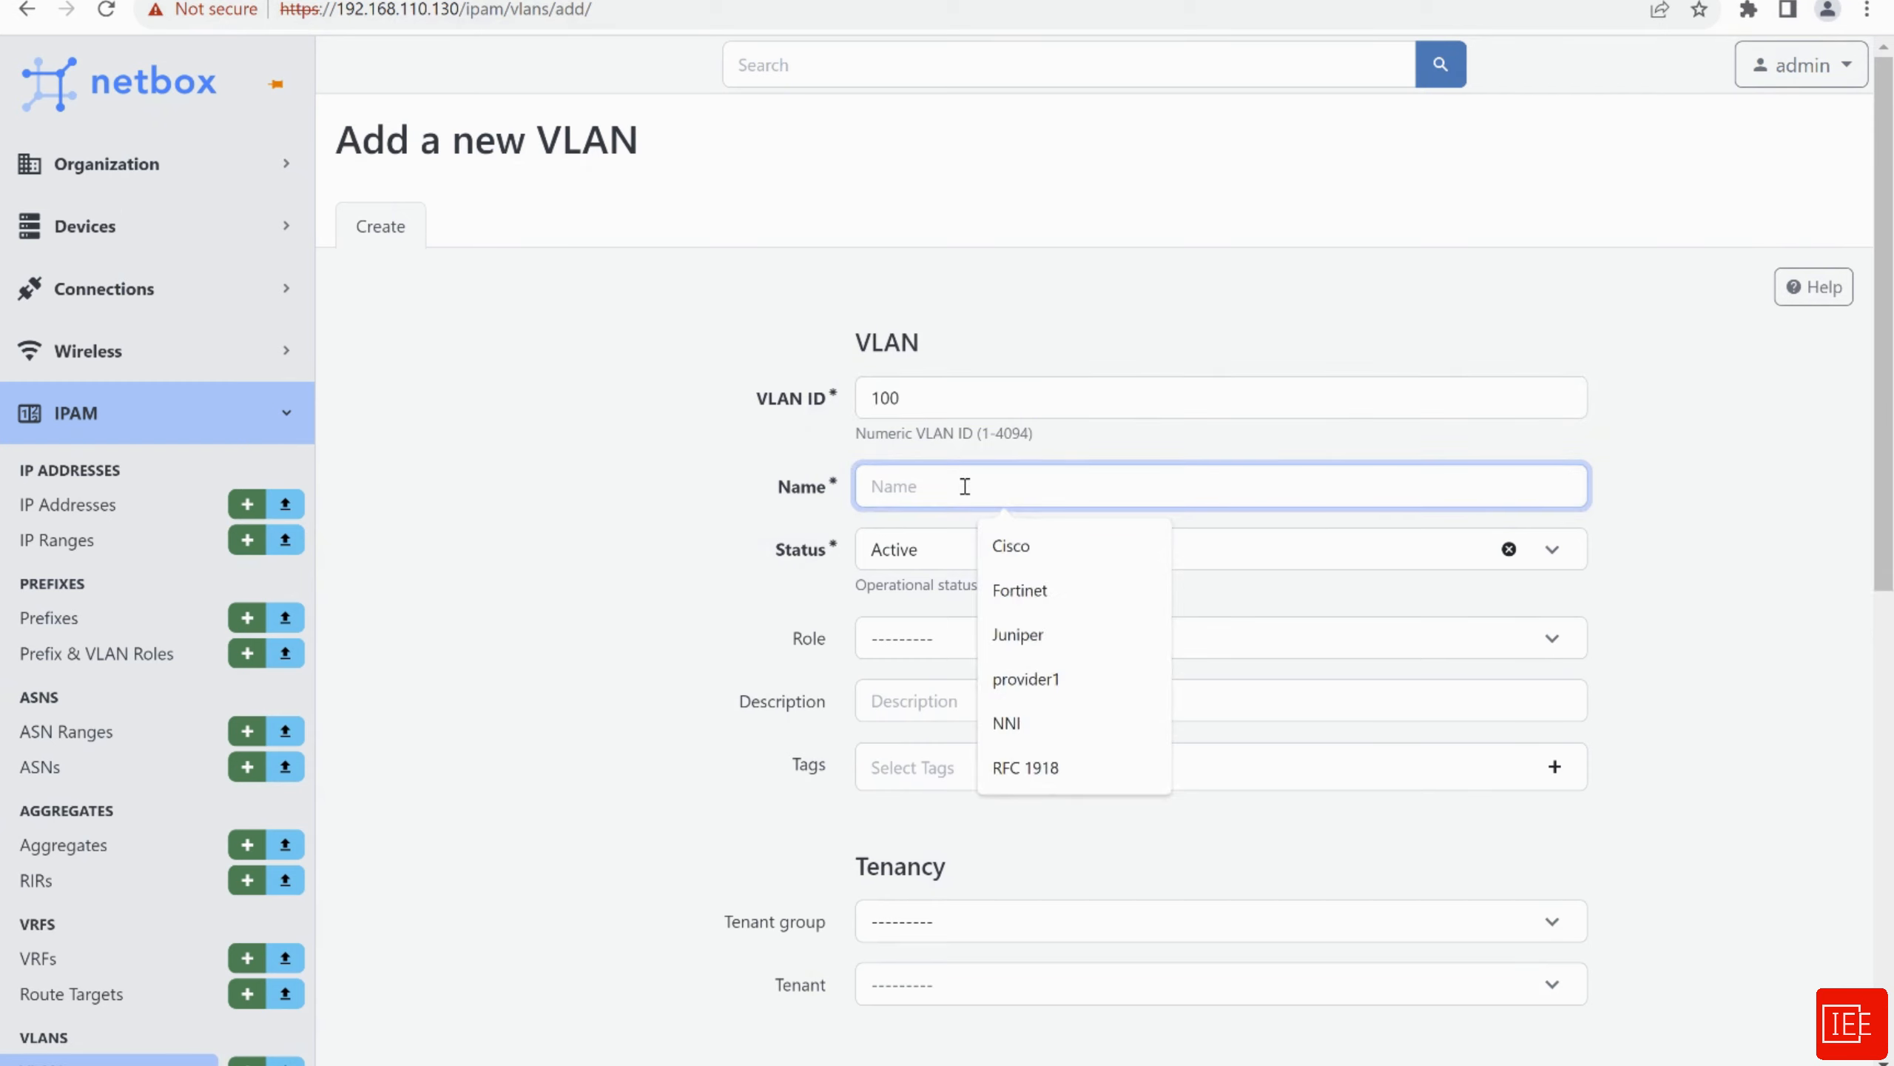
type("vl")
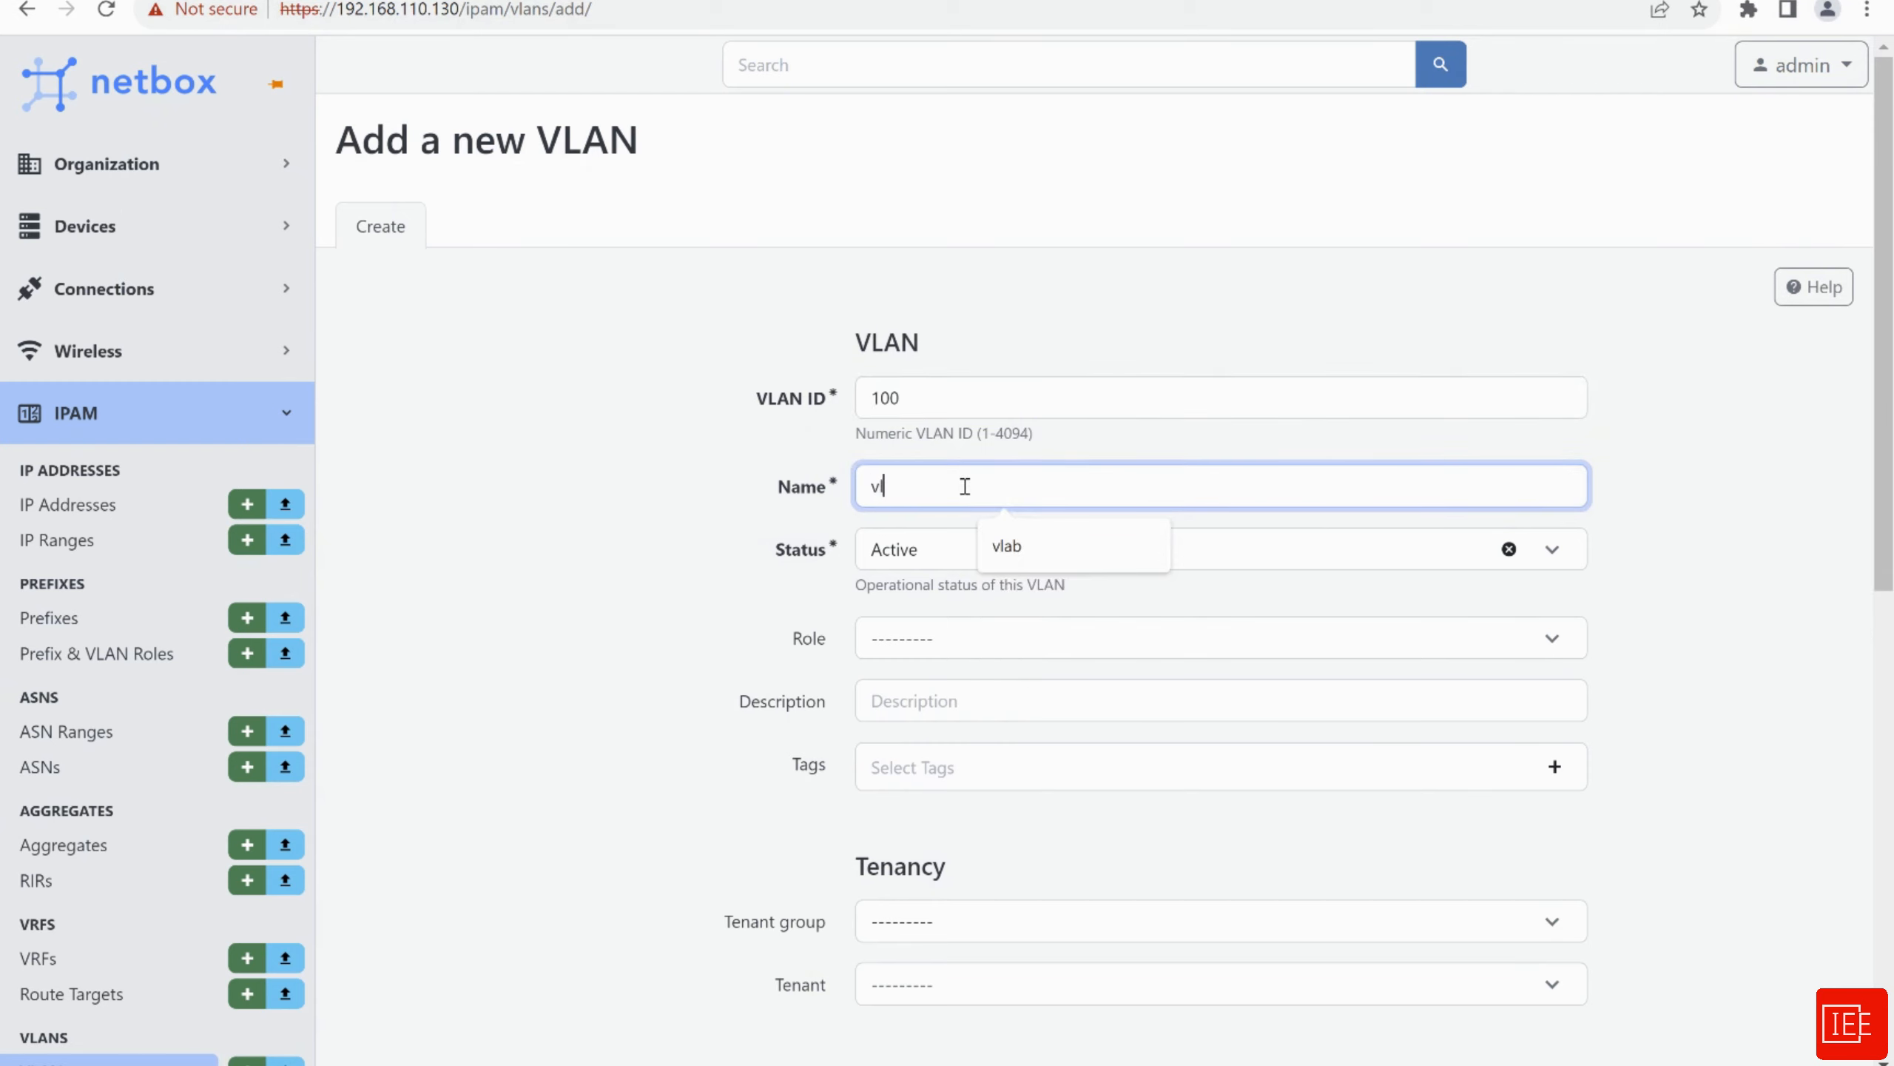
type("ab_vlan")
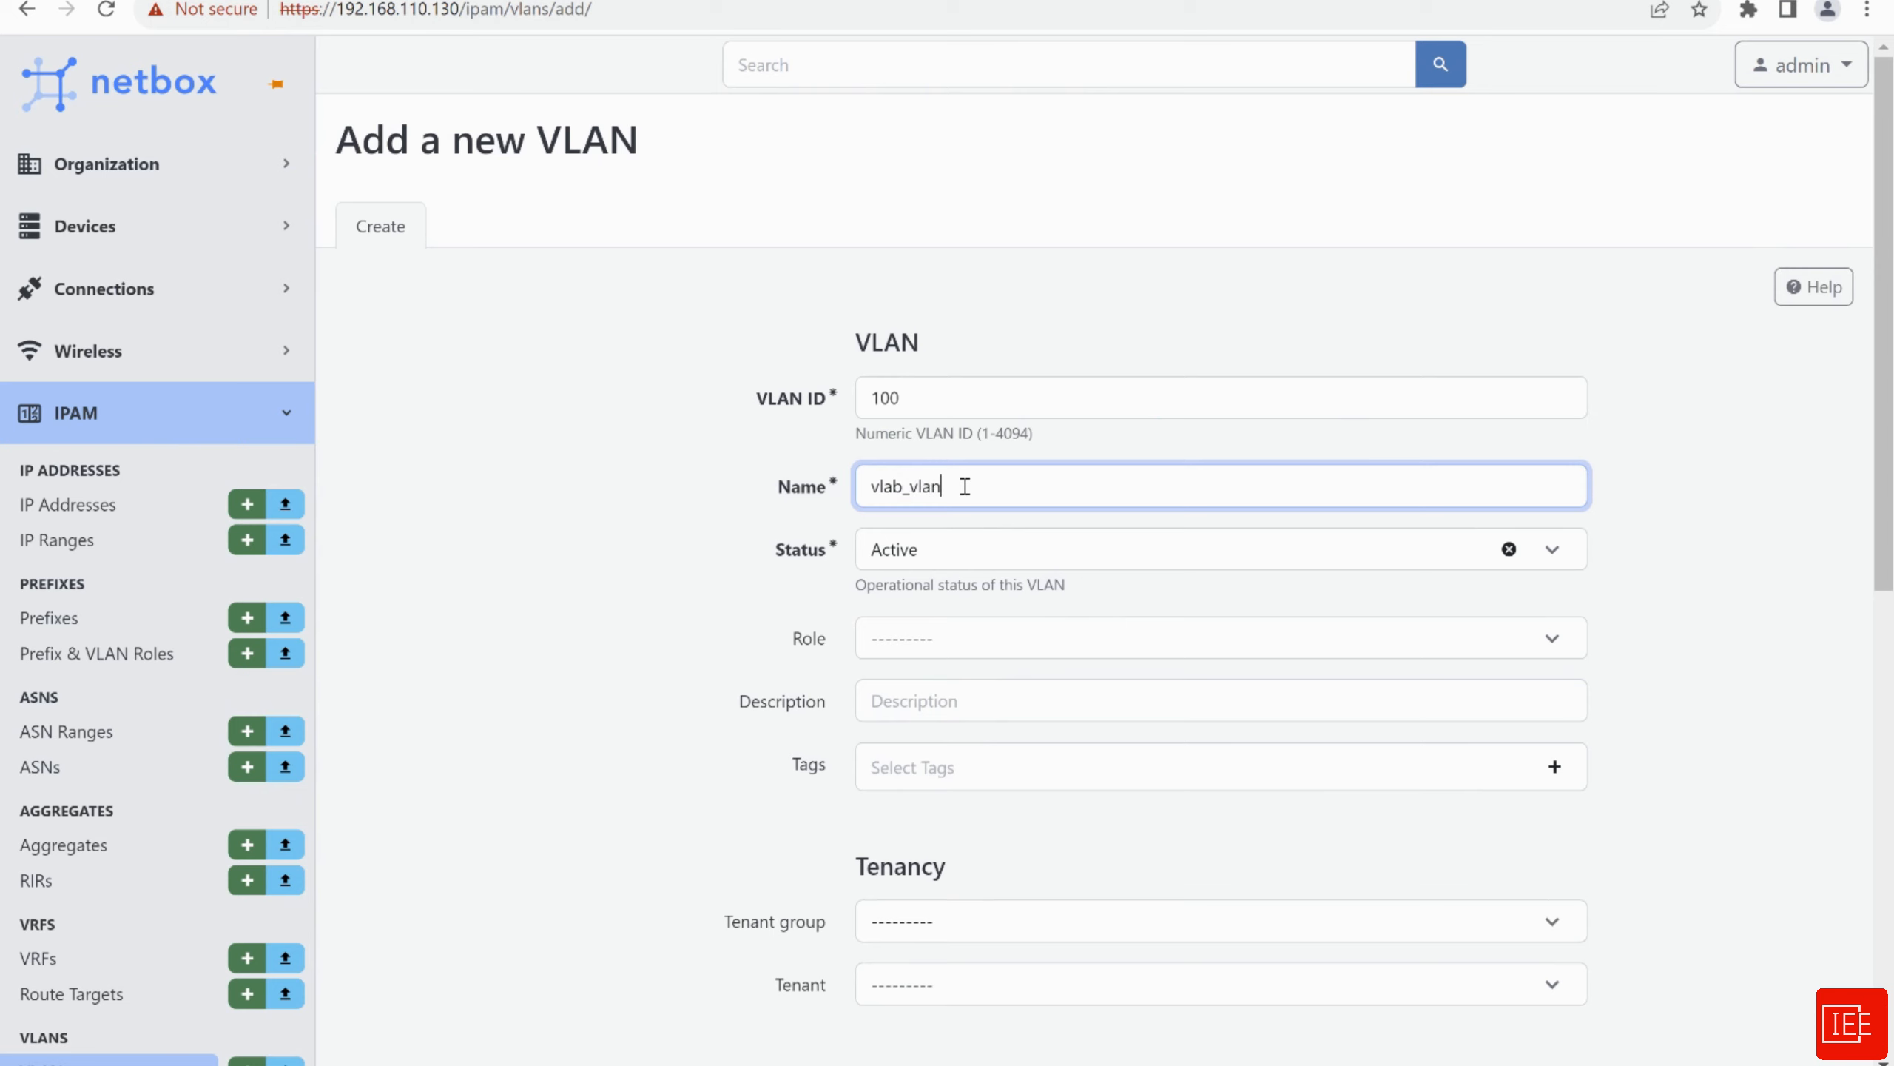
Set the VLAN role to Core
scroll(635, 509, "down", 2)
scroll(633, 507, "down", 2)
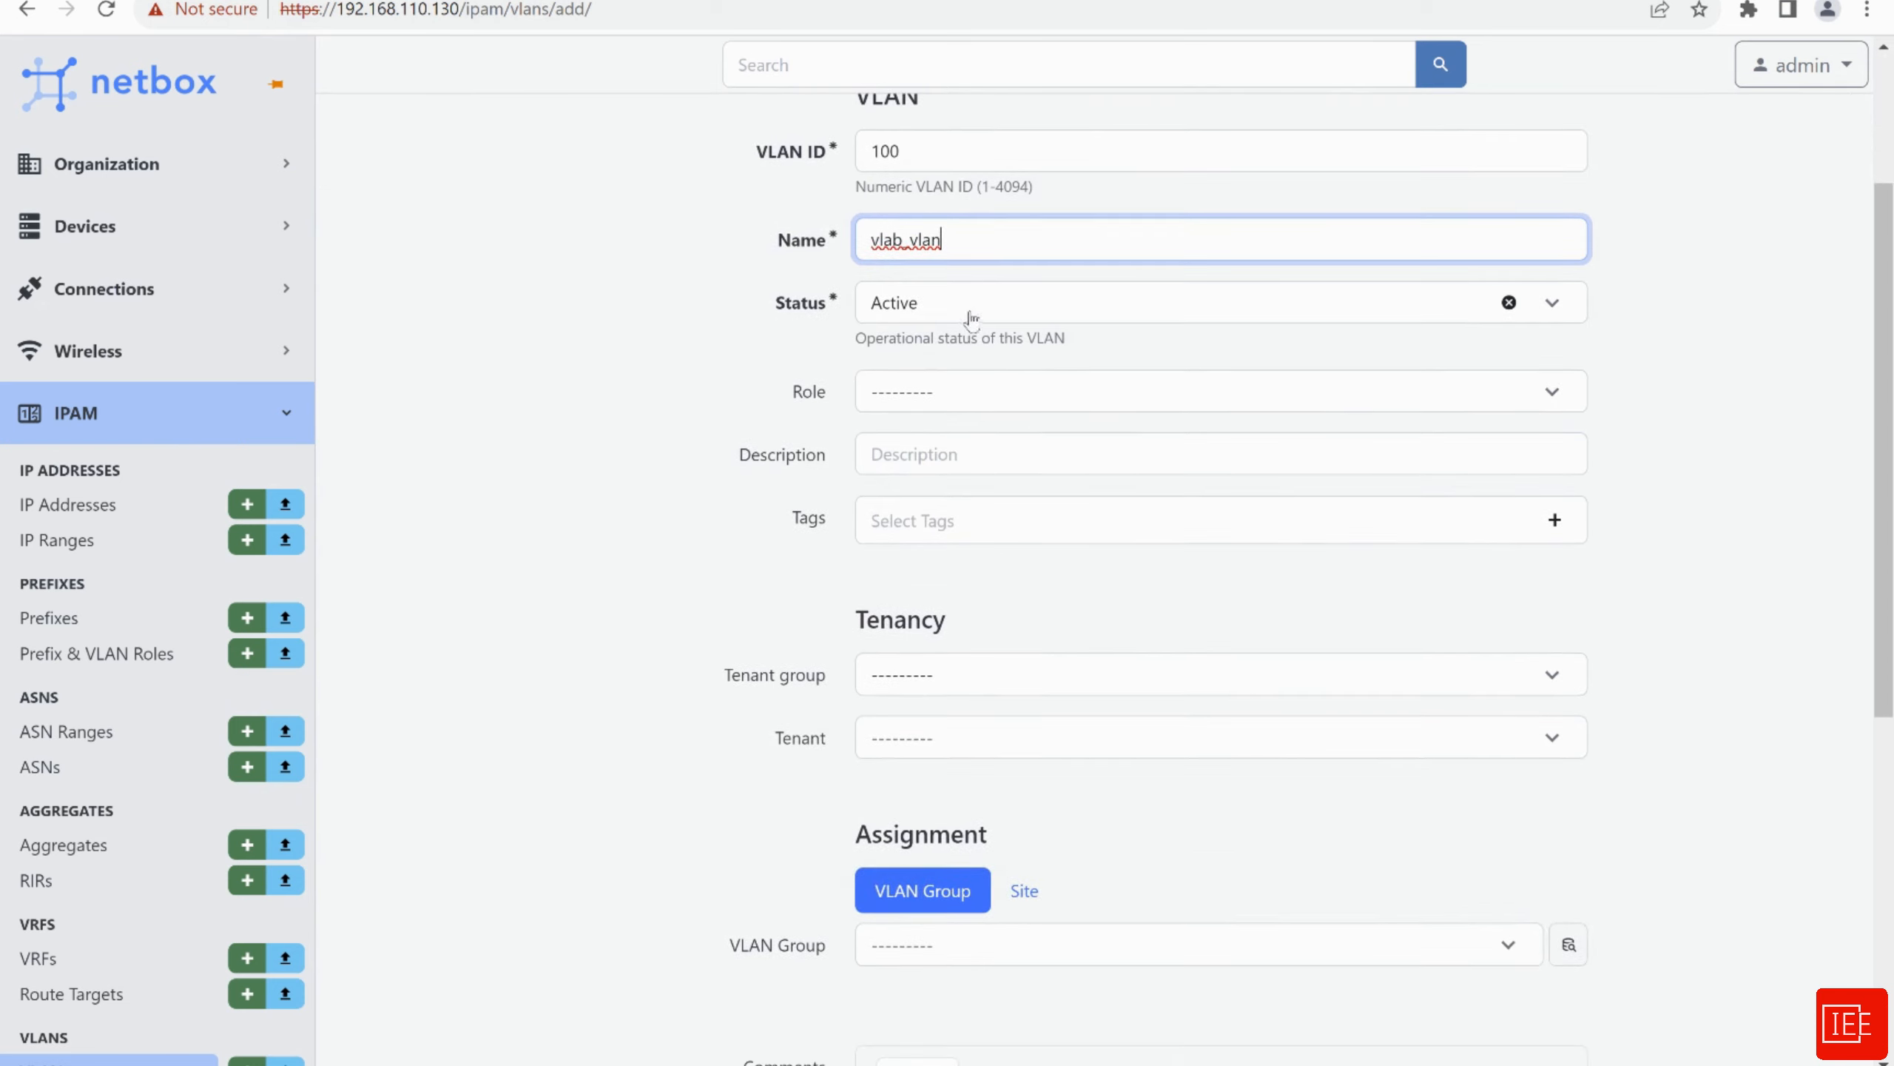
scroll(600, 402, "down", 2)
scroll(834, 343, "down", 2)
left_click(910, 151)
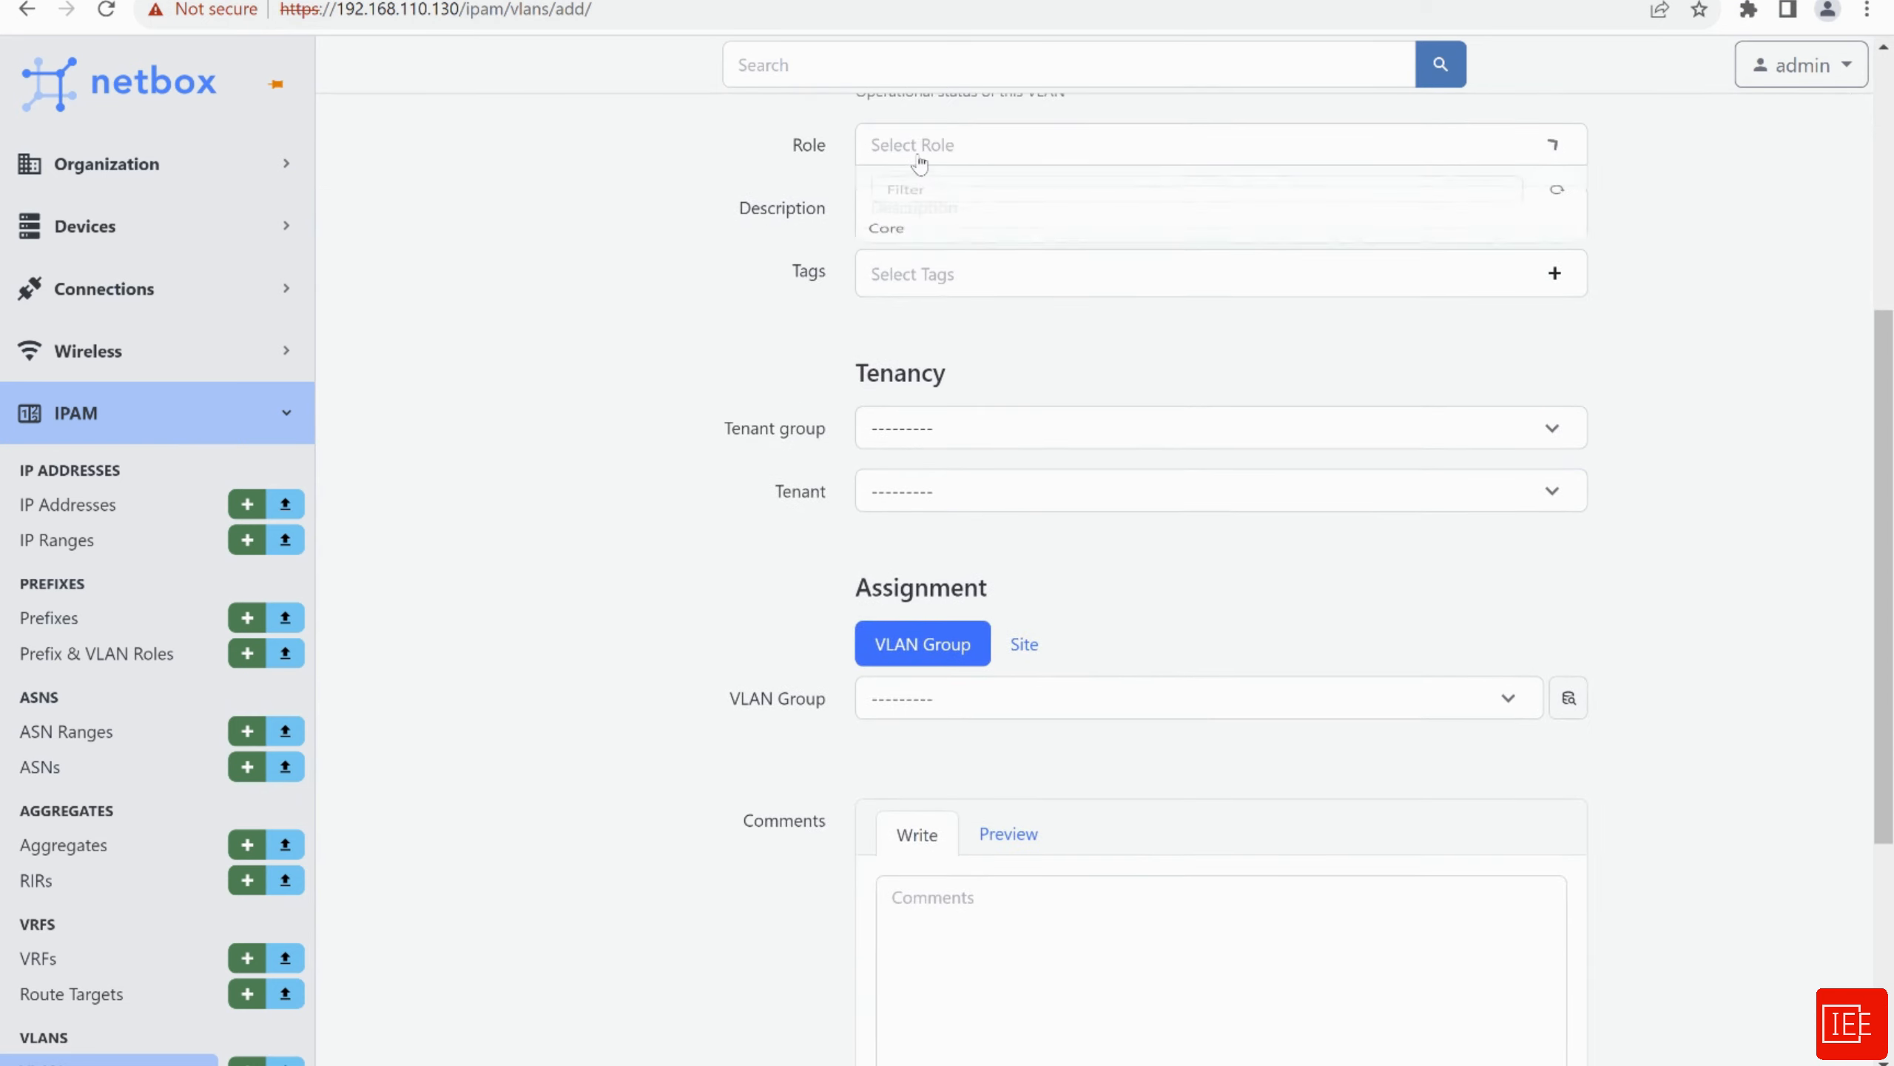
left_click(756, 297)
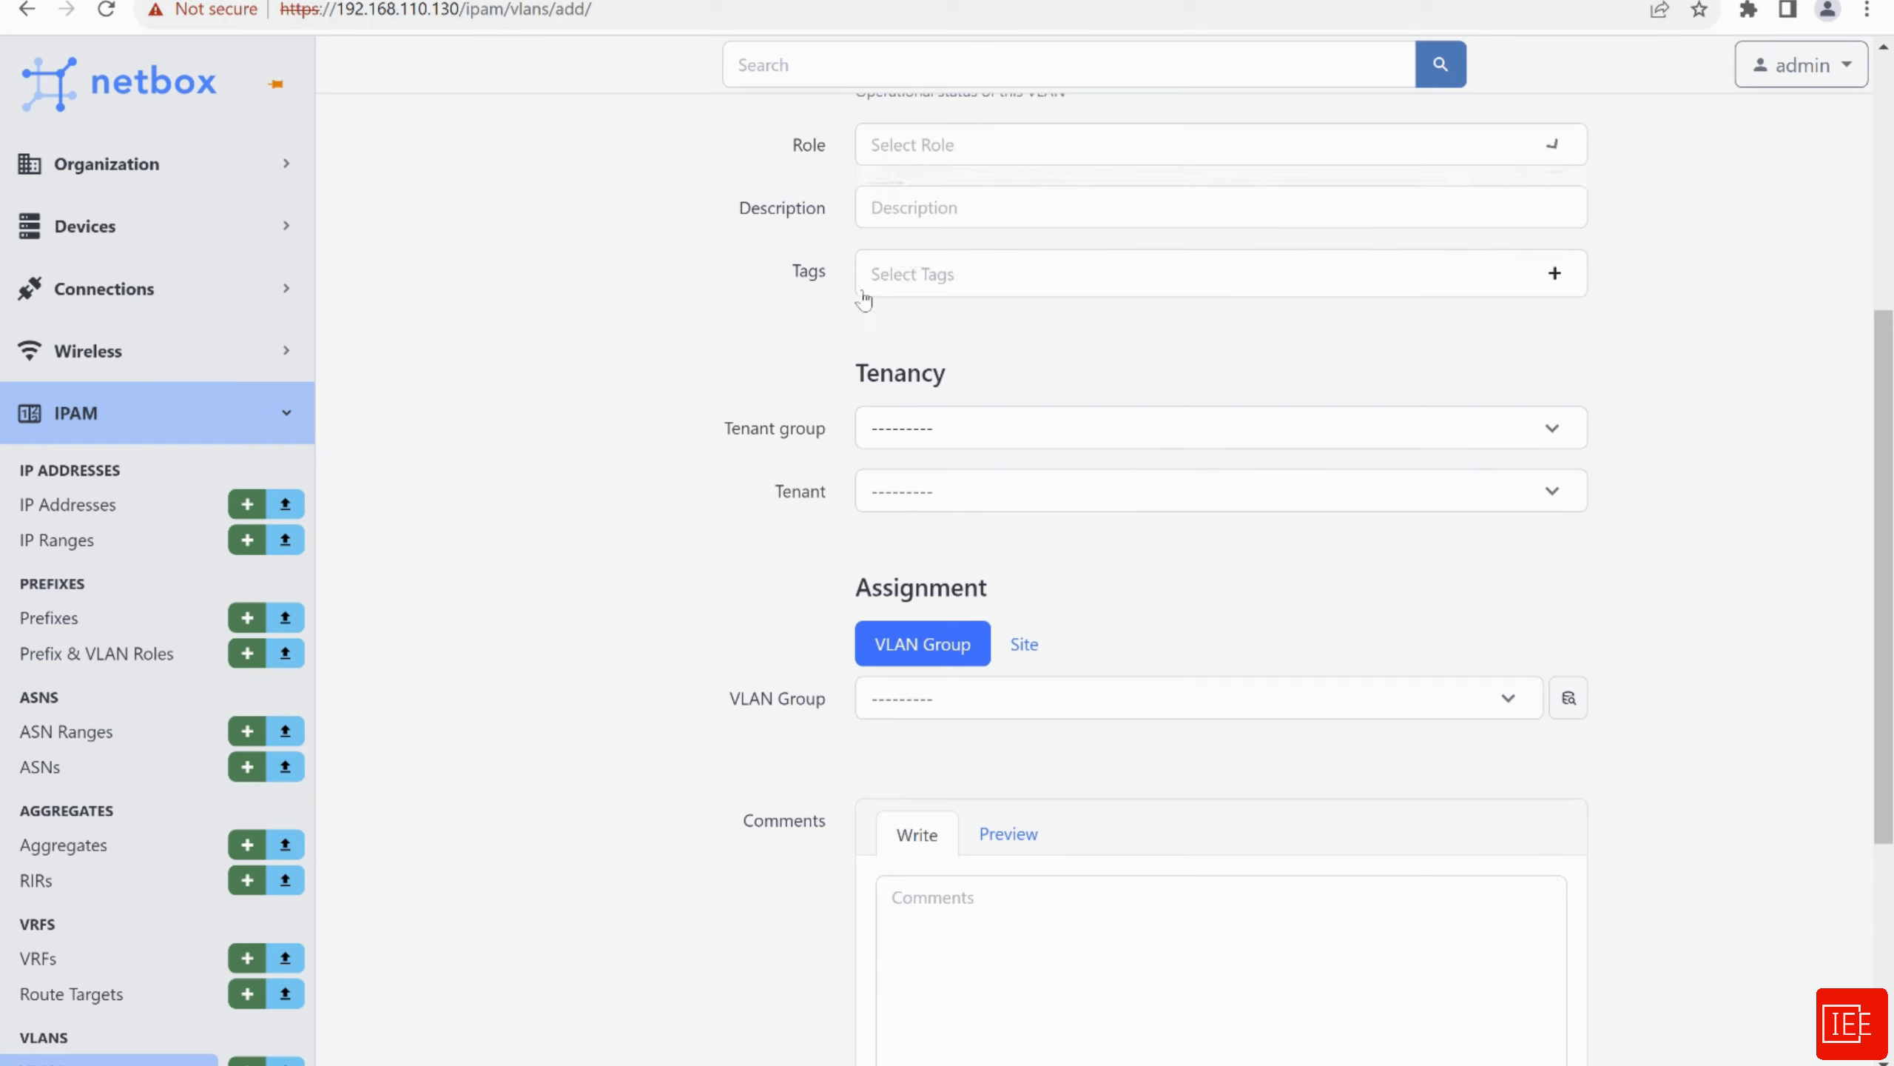
left_click(921, 144)
left_click(916, 137)
left_click(916, 136)
left_click(902, 237)
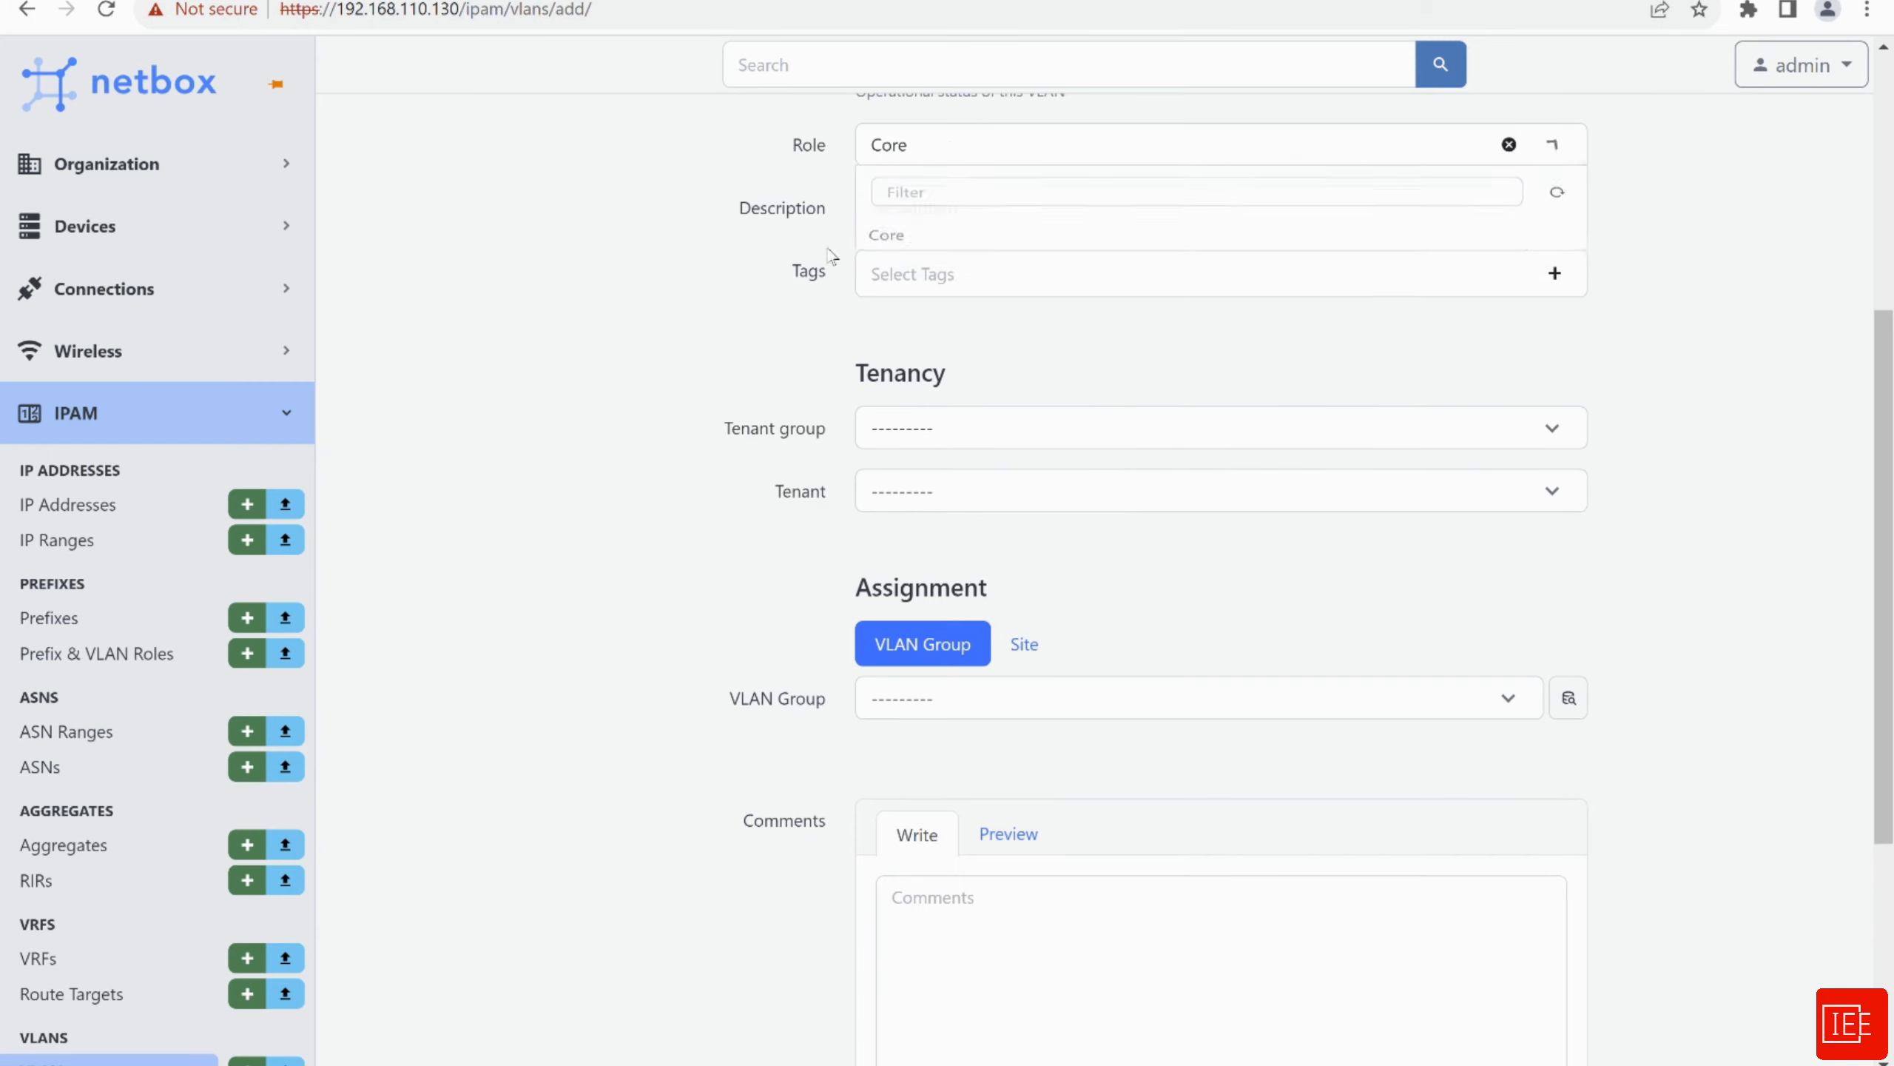
scroll(681, 308, "up", 2)
left_click(897, 336)
left_click(697, 373)
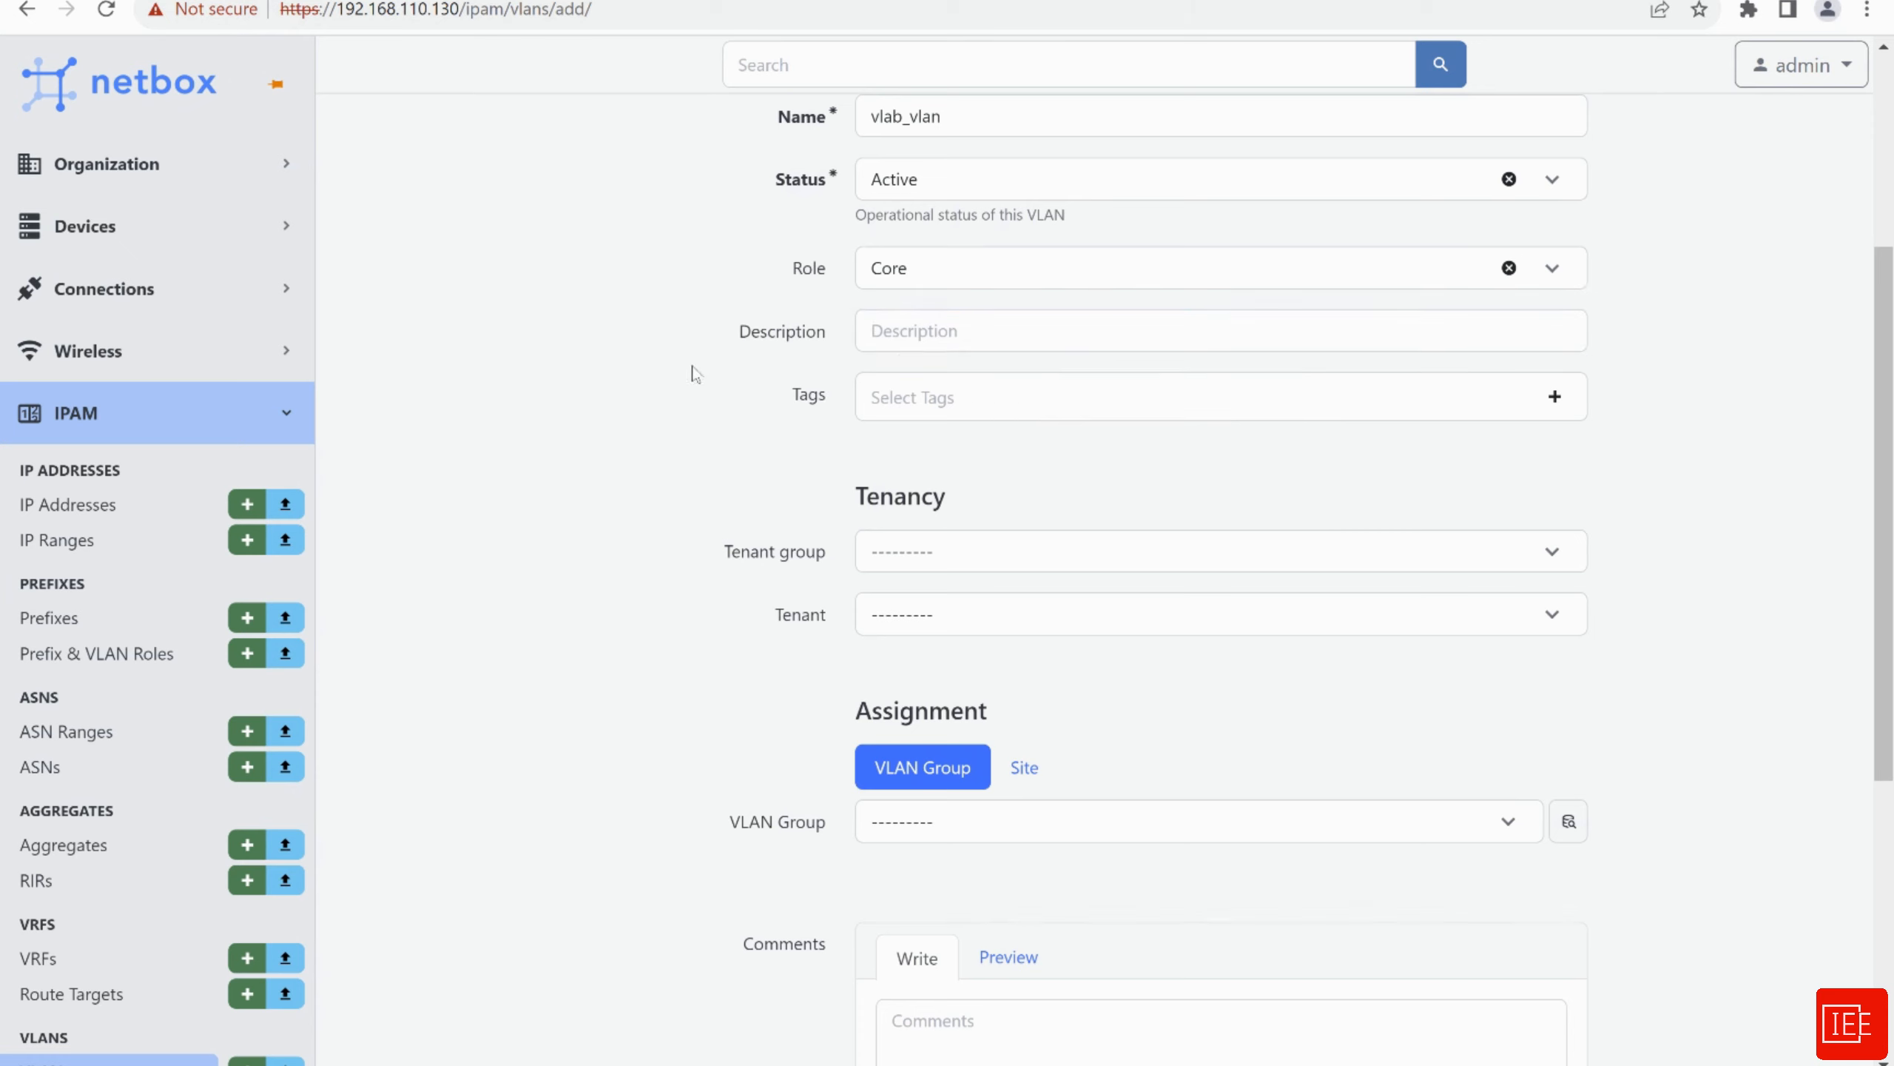
Assign tenant group IEE_tenant_group, tenant IEE and VLAN group vlab
scroll(616, 453, "down", 1)
scroll(627, 447, "down", 4)
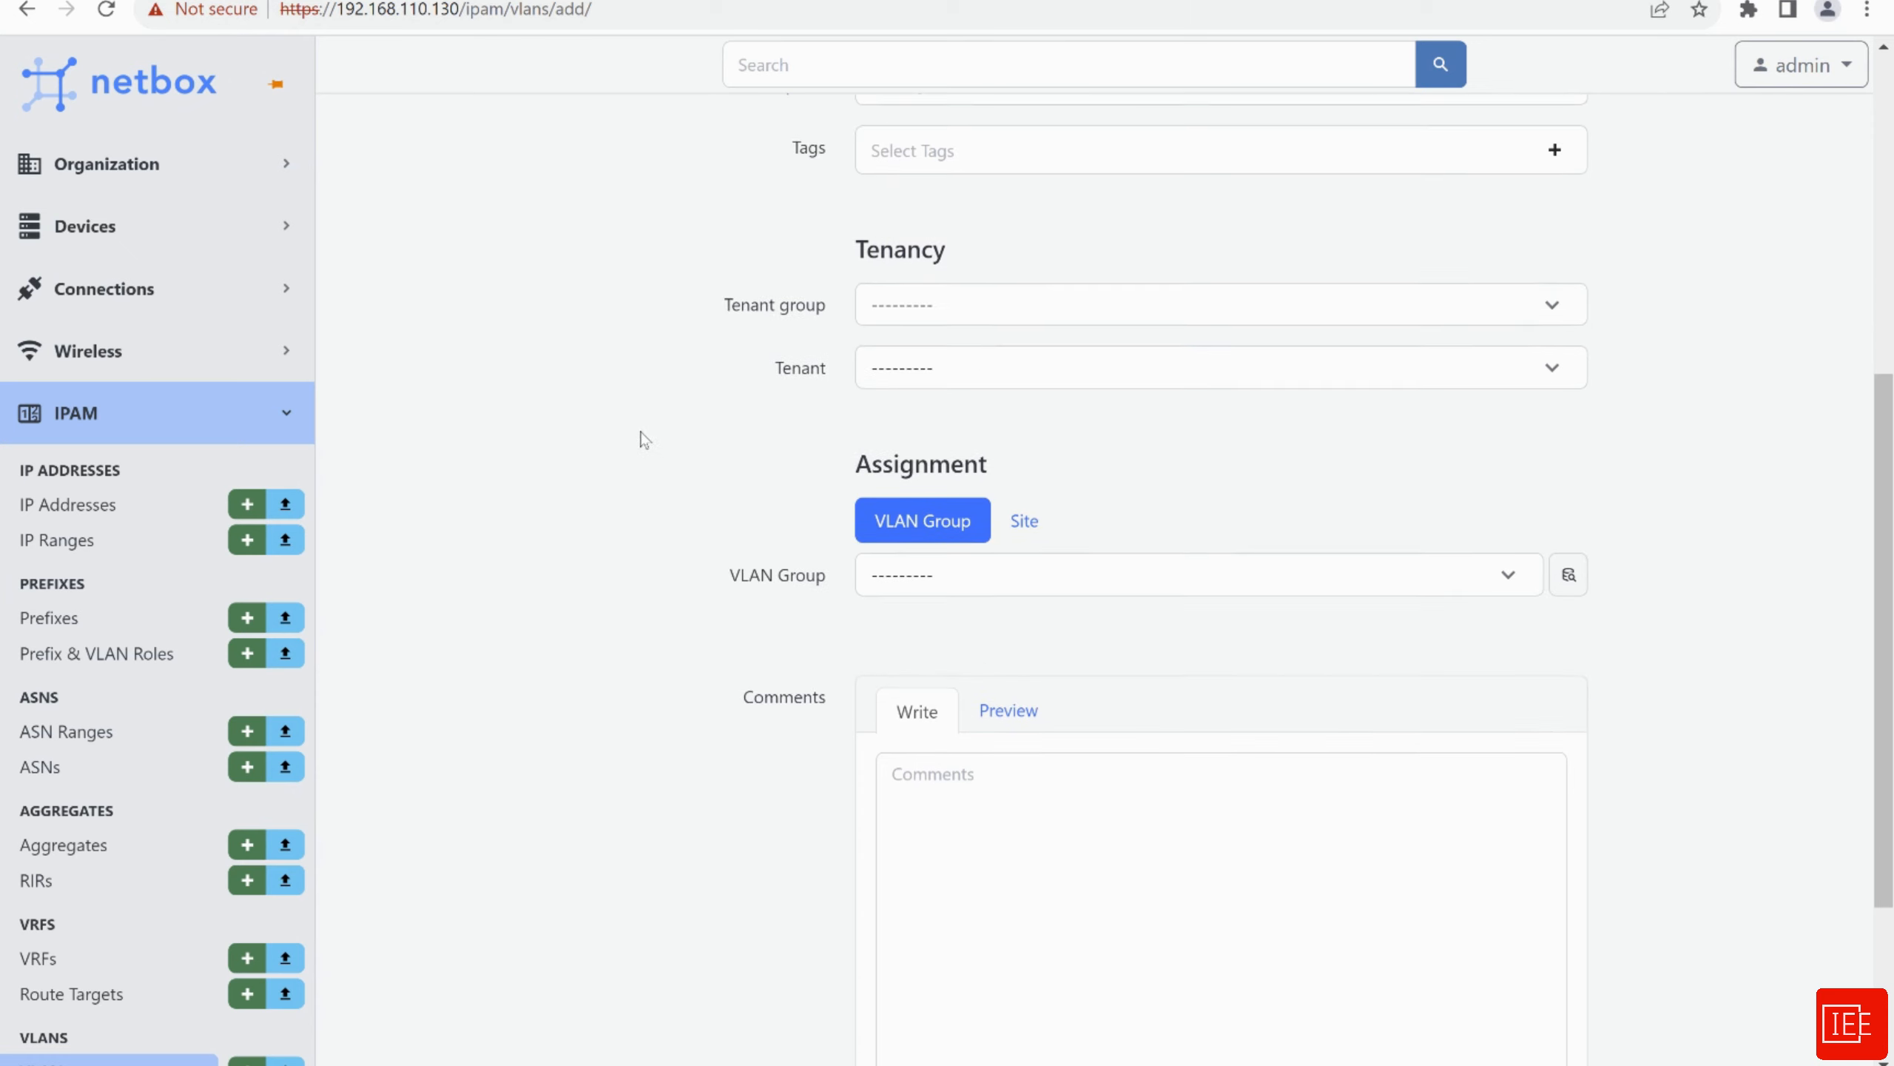
left_click(933, 309)
left_click(918, 457)
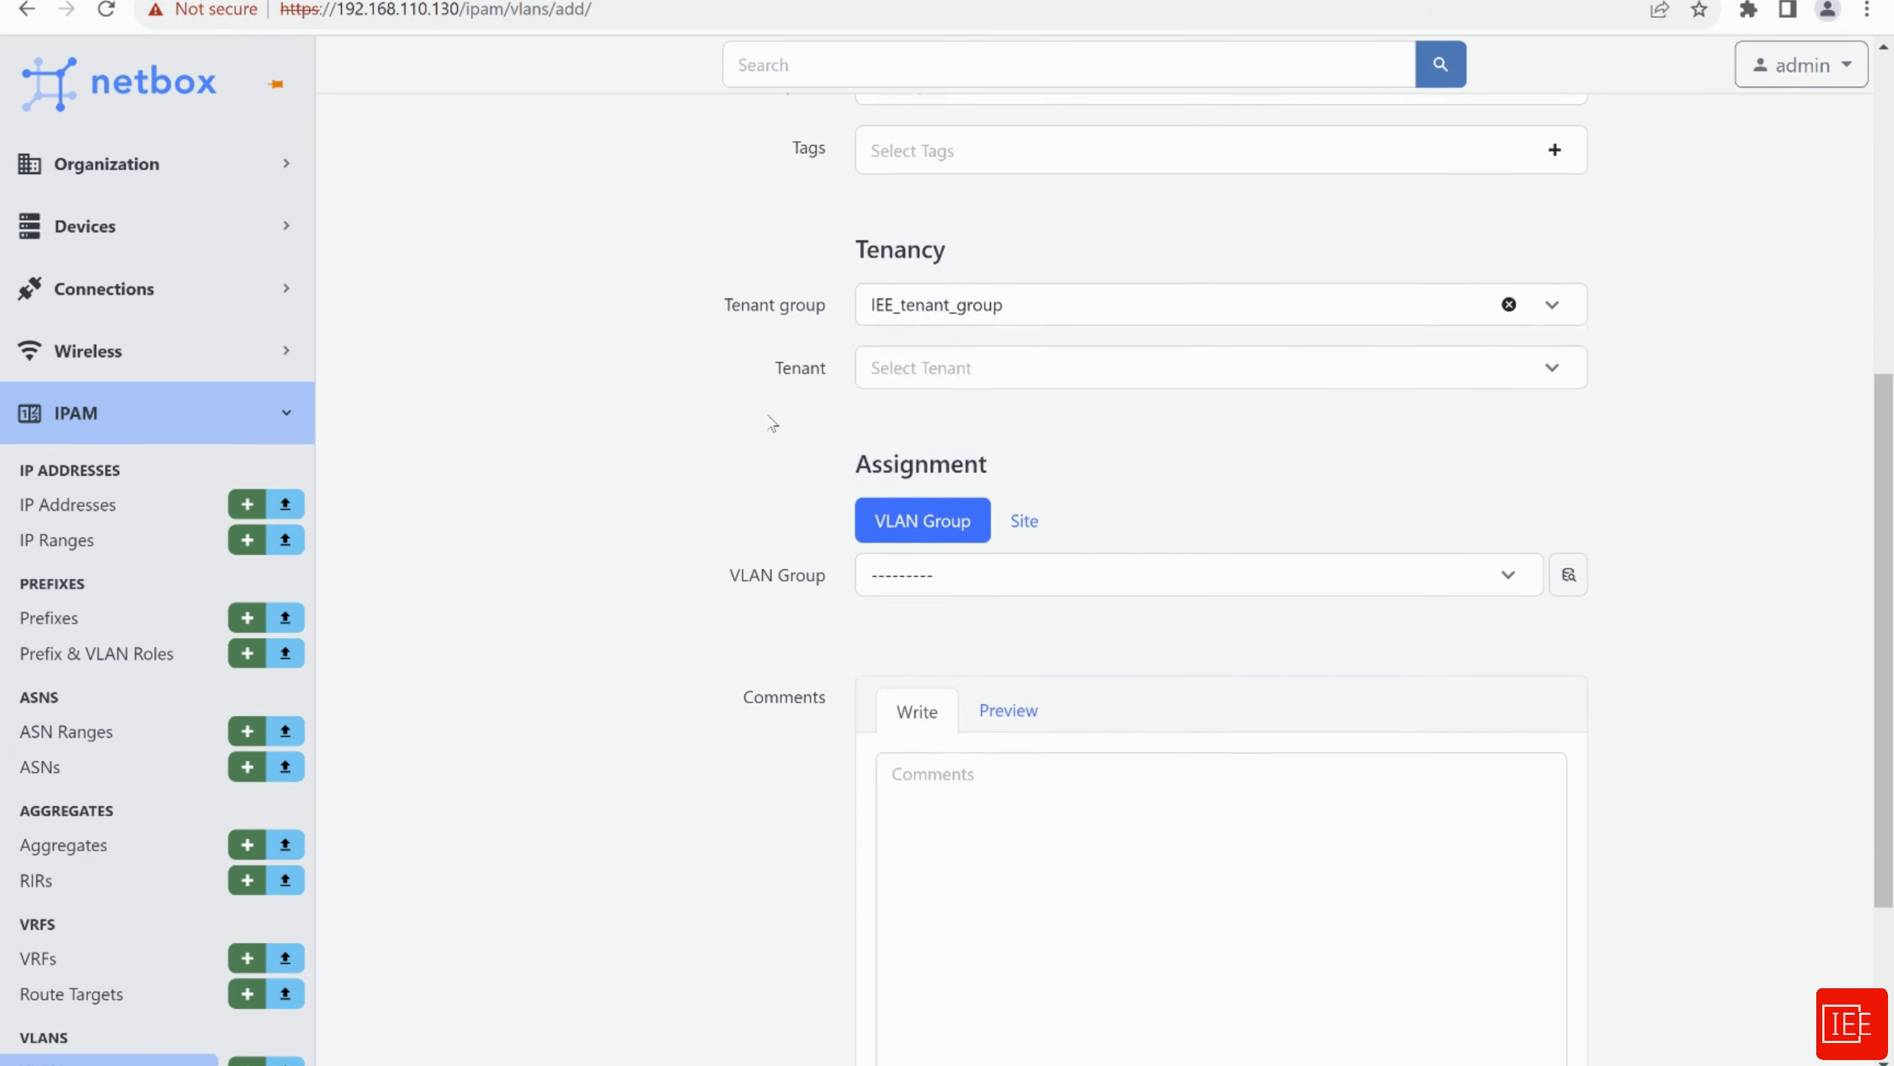
left_click(903, 371)
left_click(902, 481)
scroll(728, 477, "down", 4)
left_click(956, 329)
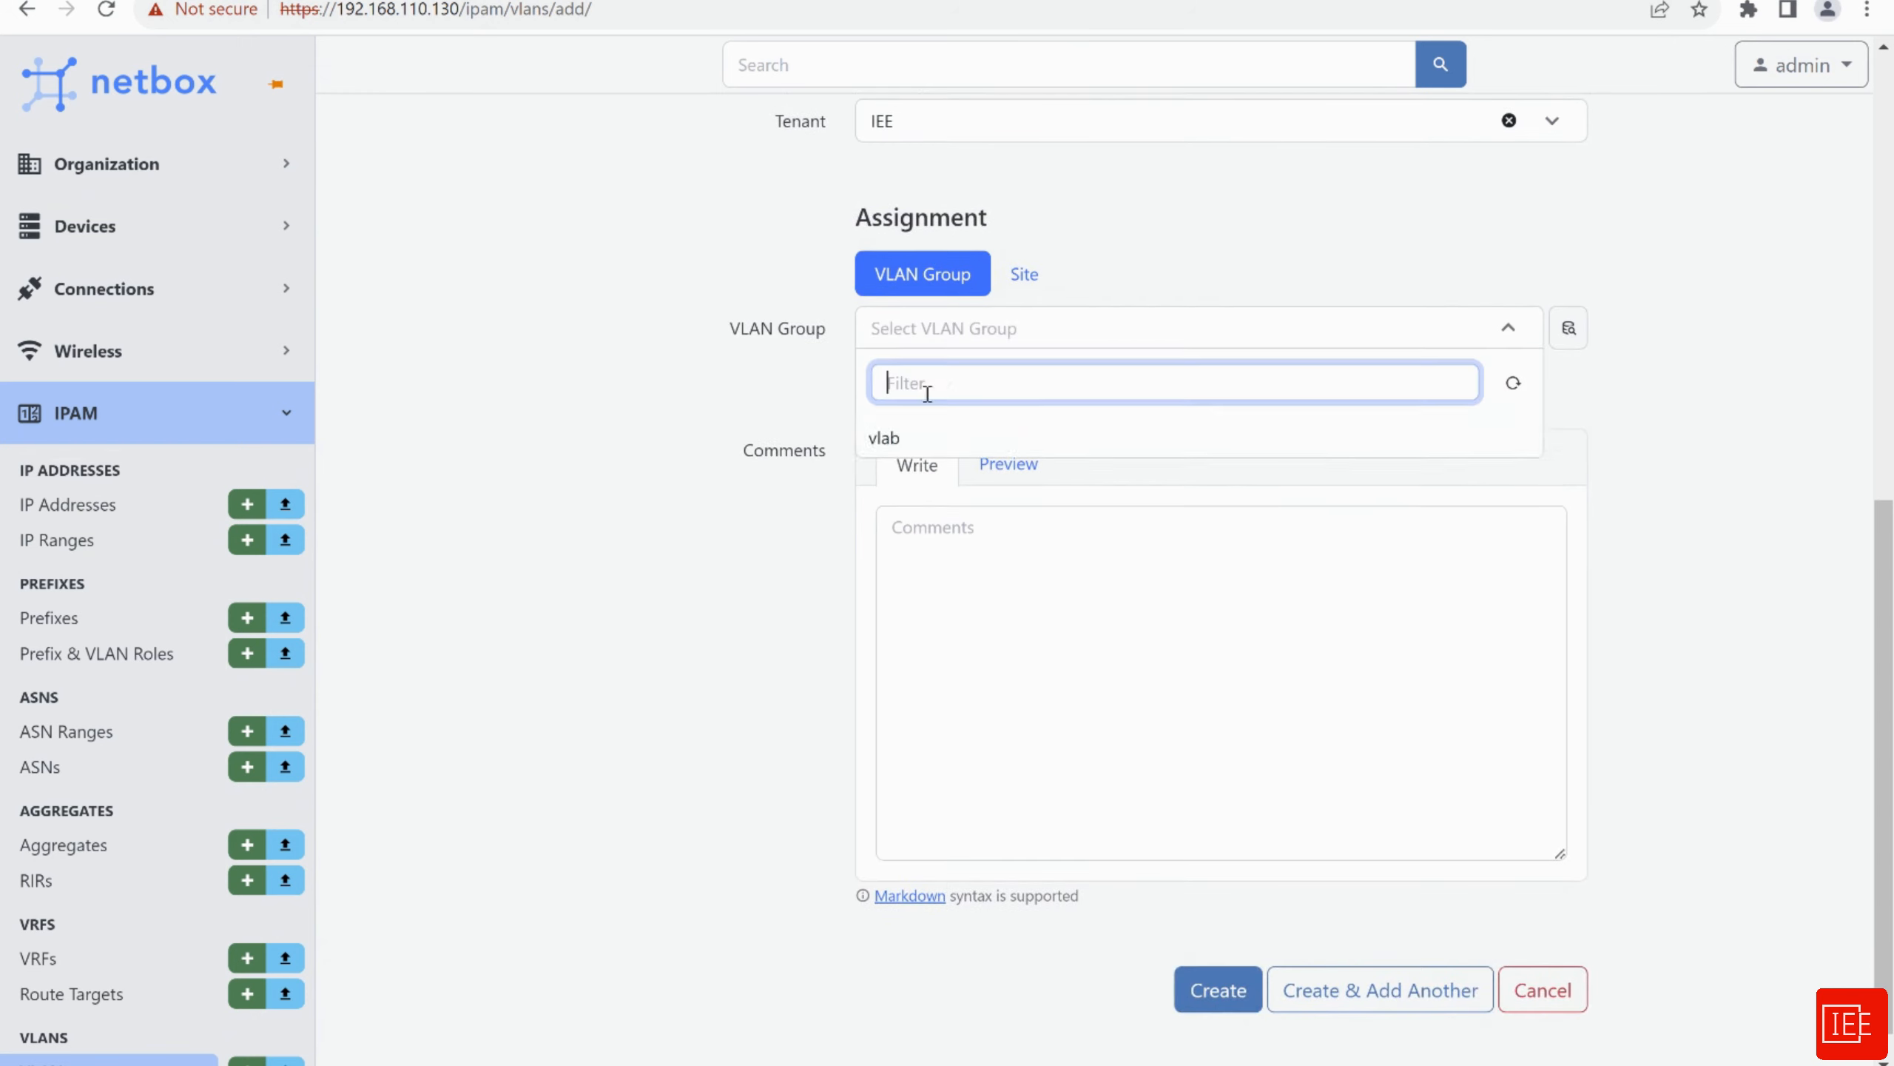
left_click(903, 439)
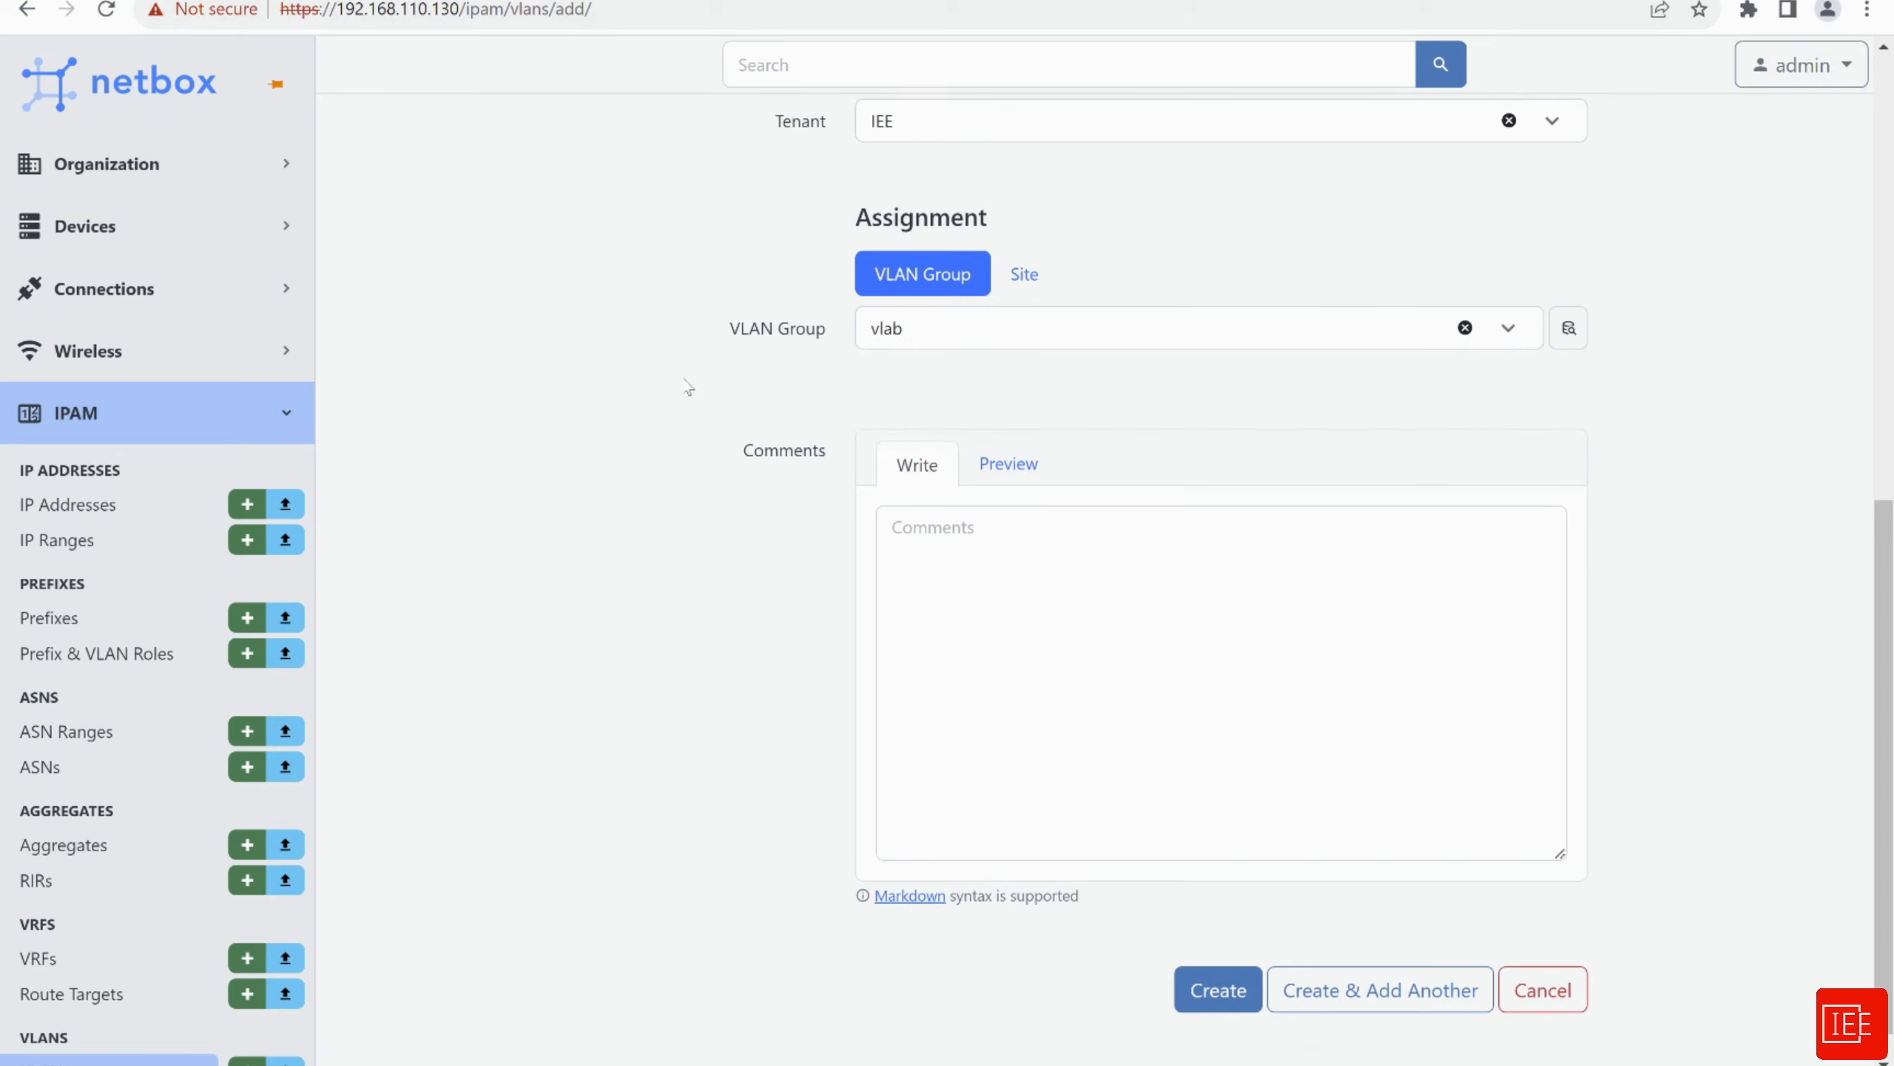
scroll(745, 656, "down", 1)
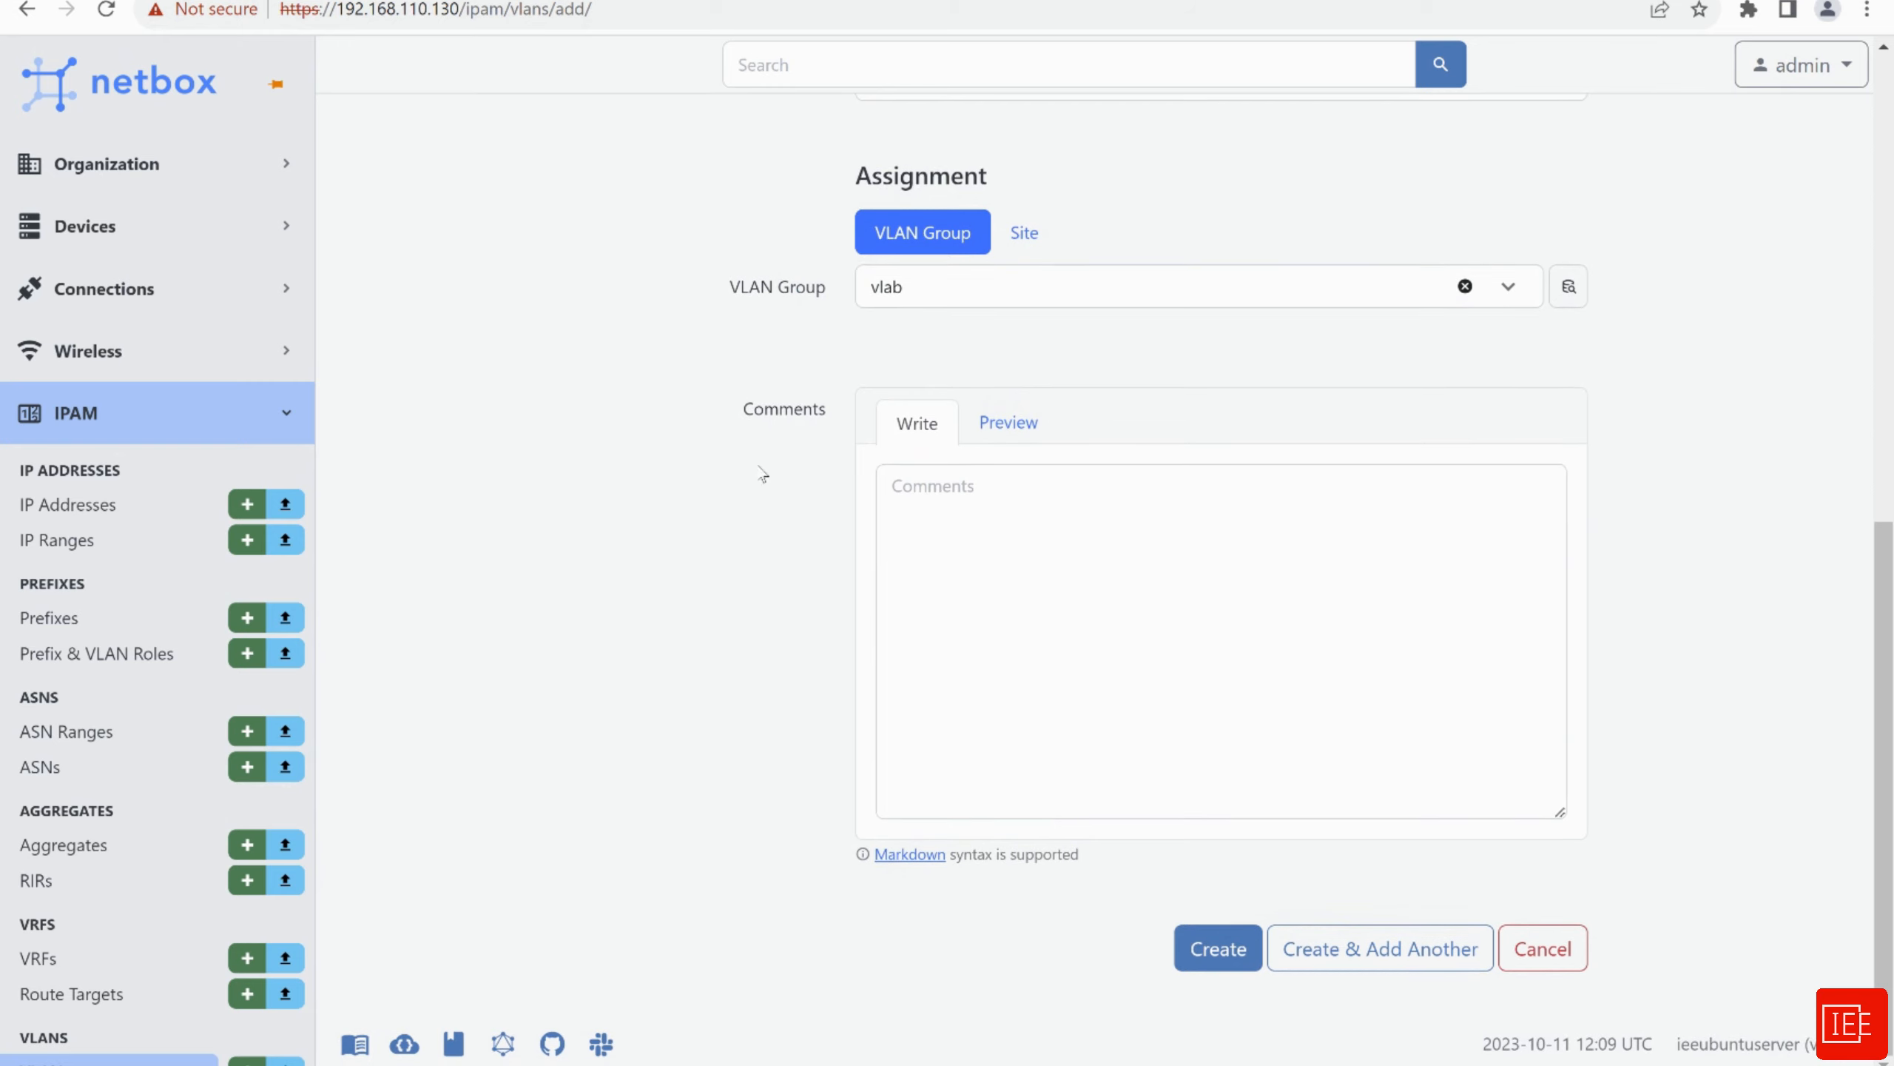
Create VLAN 100 vlab_vlan and confirm it in the VLANs list under group vlab, tenant IEE
left_click(1219, 949)
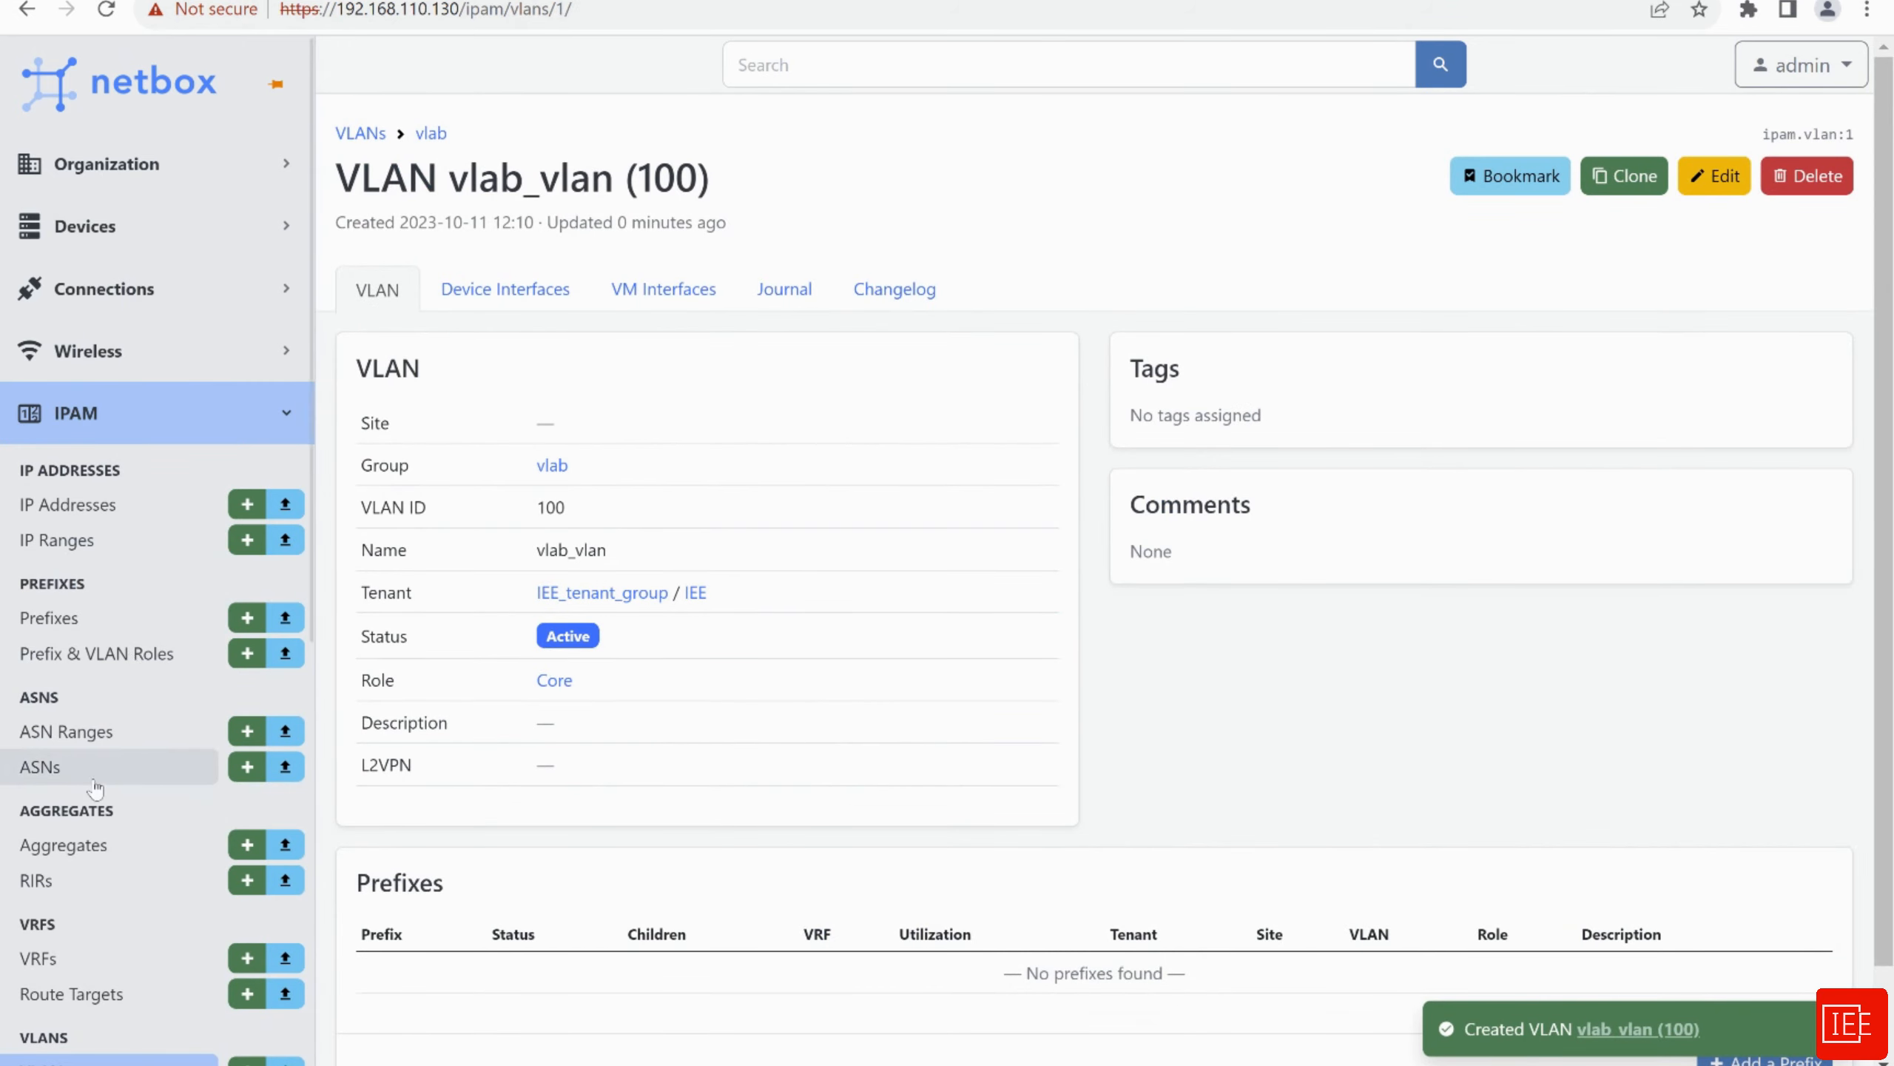
scroll(94, 787, "down", 5)
left_click(86, 582)
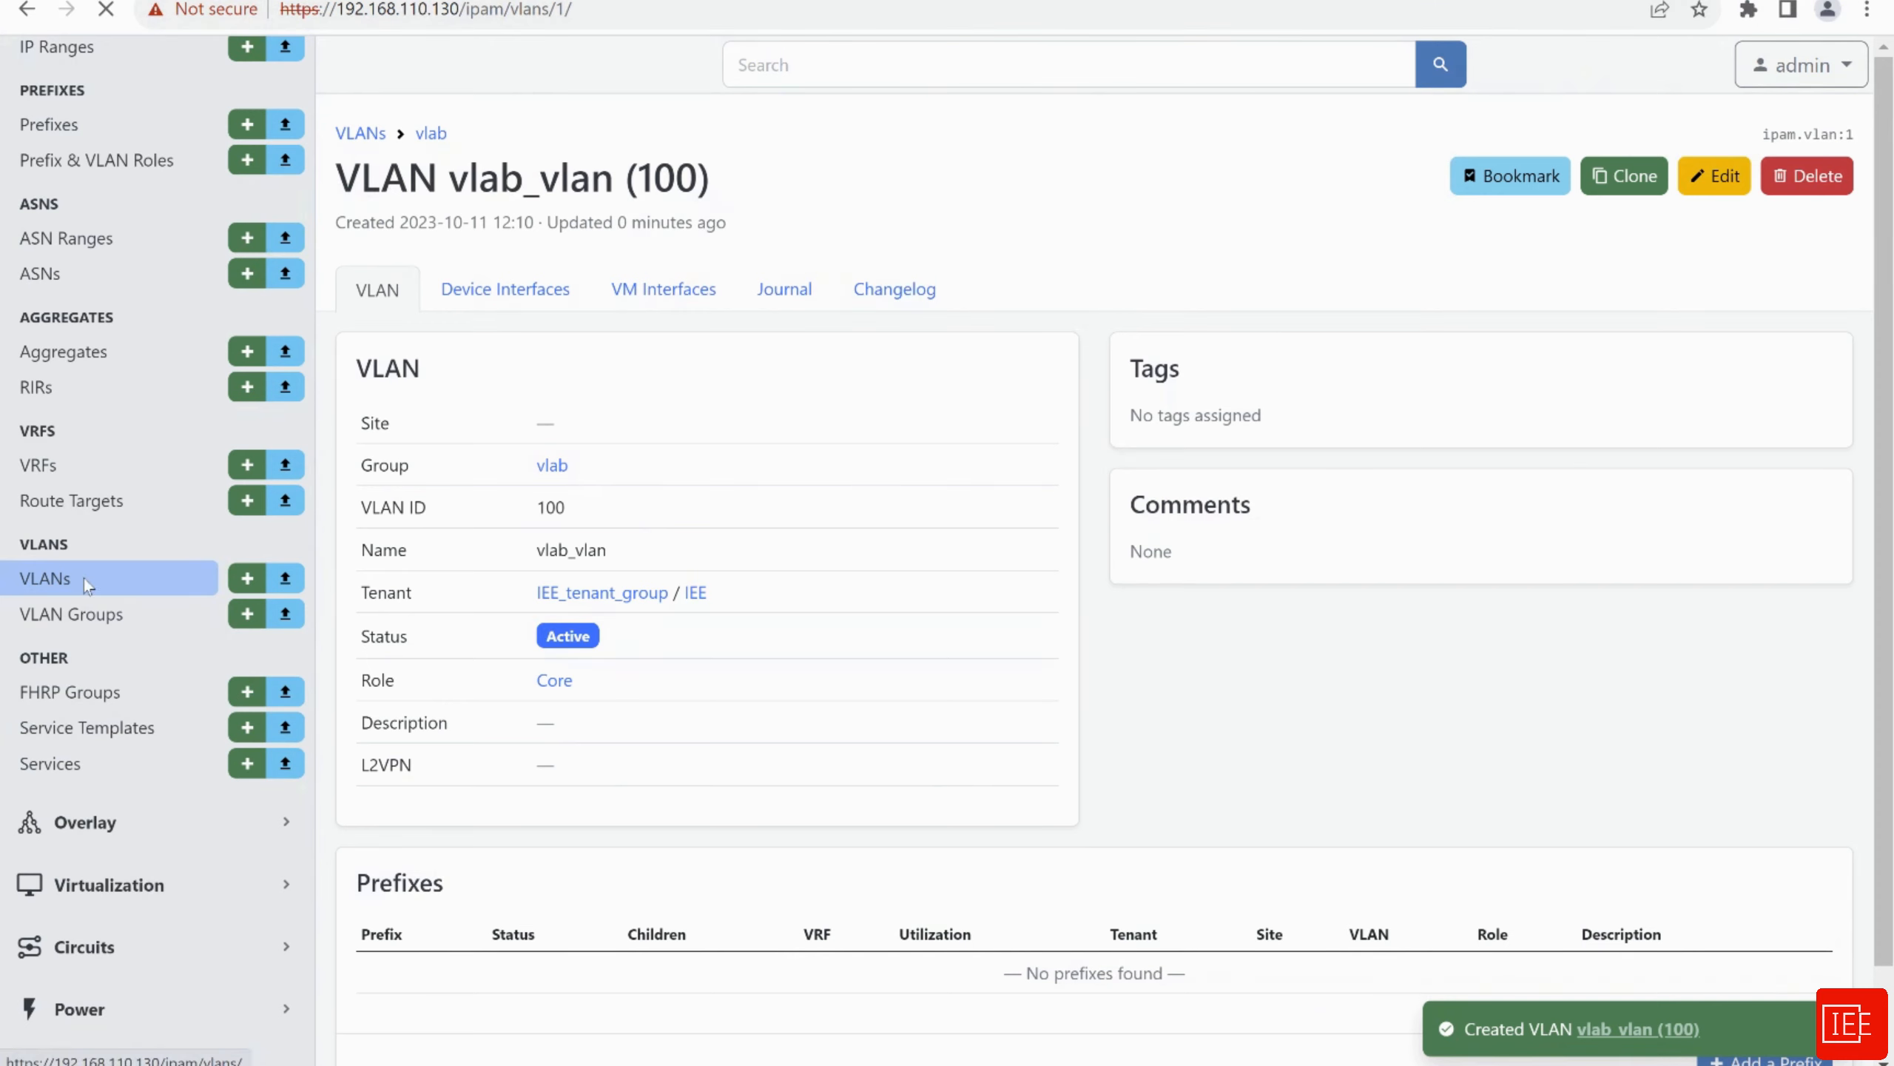